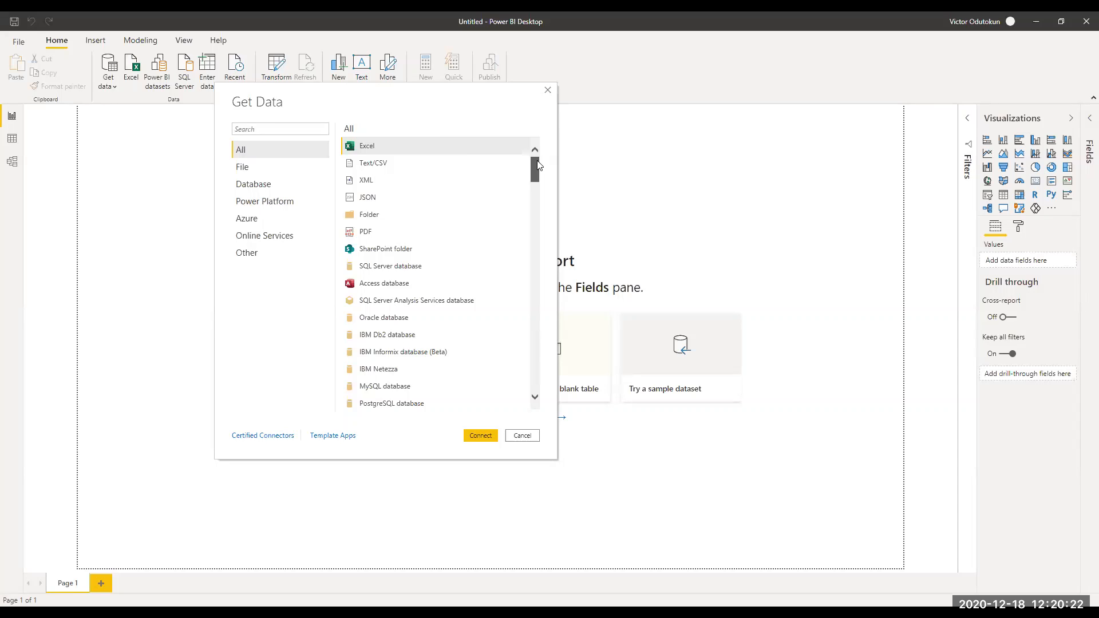
mouse_move(538, 165)
left_mouse_down()
mouse_move(538, 247)
mouse_move(532, 167)
left_mouse_up()
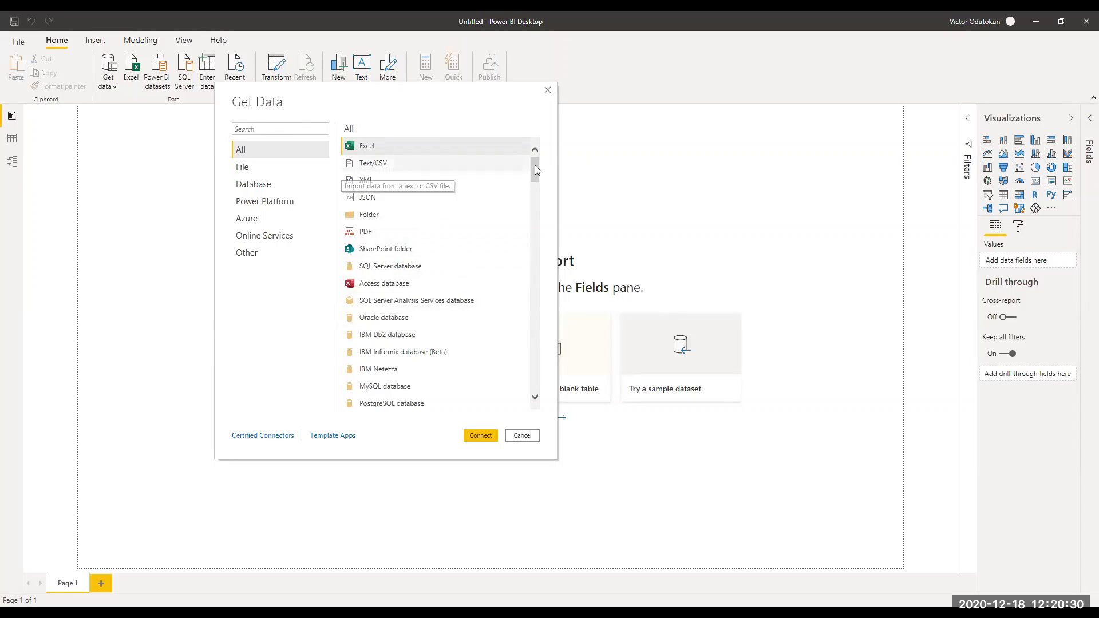
scroll(539, 226, "down", 15)
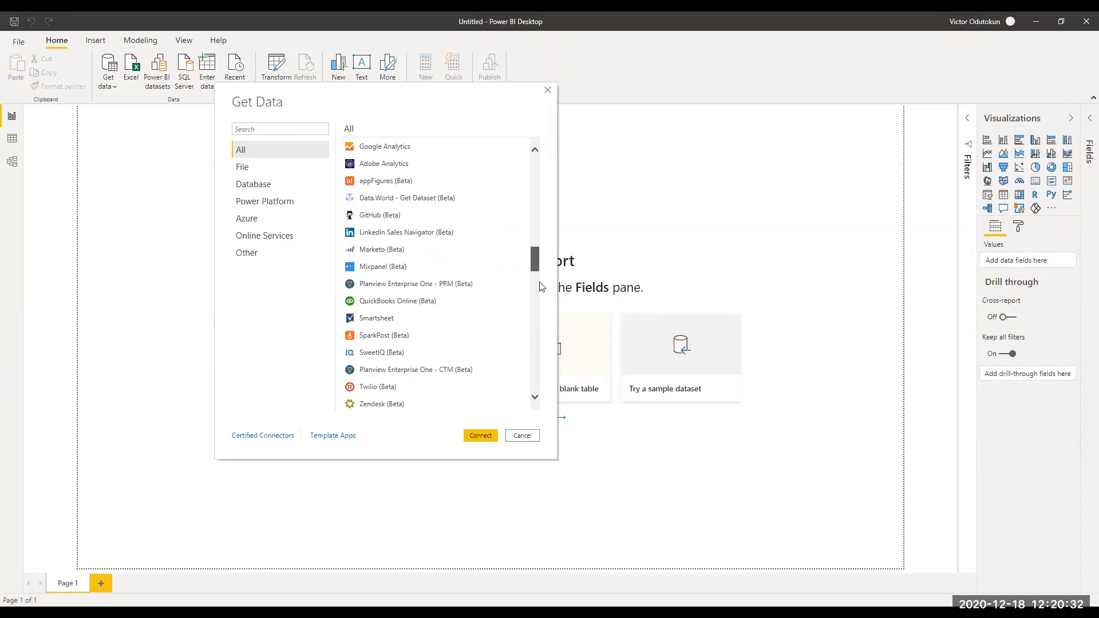
scroll(544, 339, "down", 15)
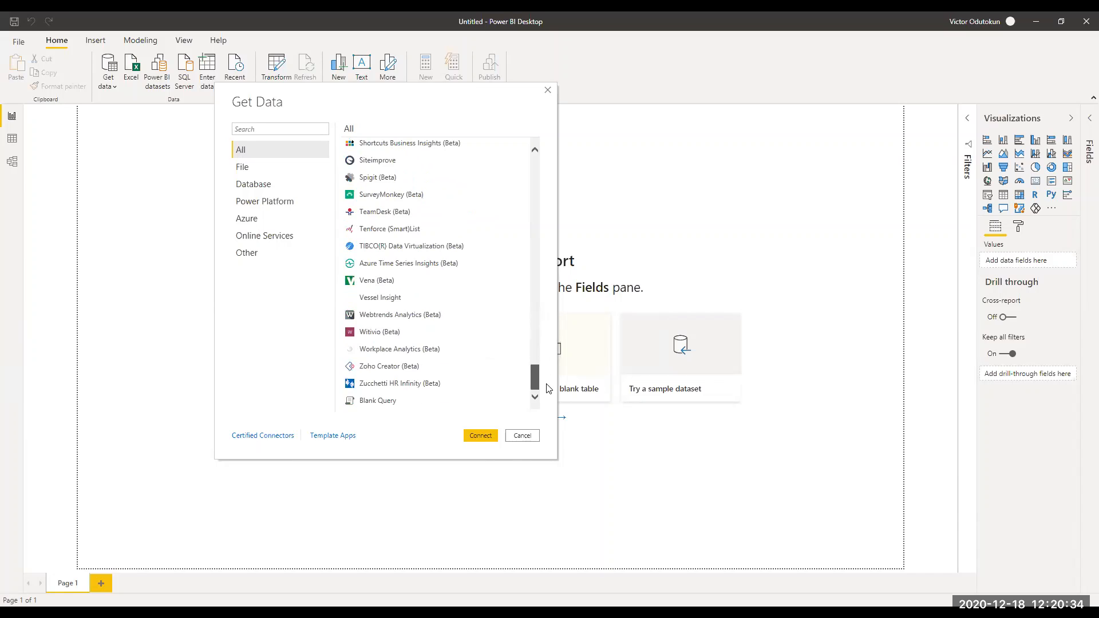
scroll(538, 138, "up", 20)
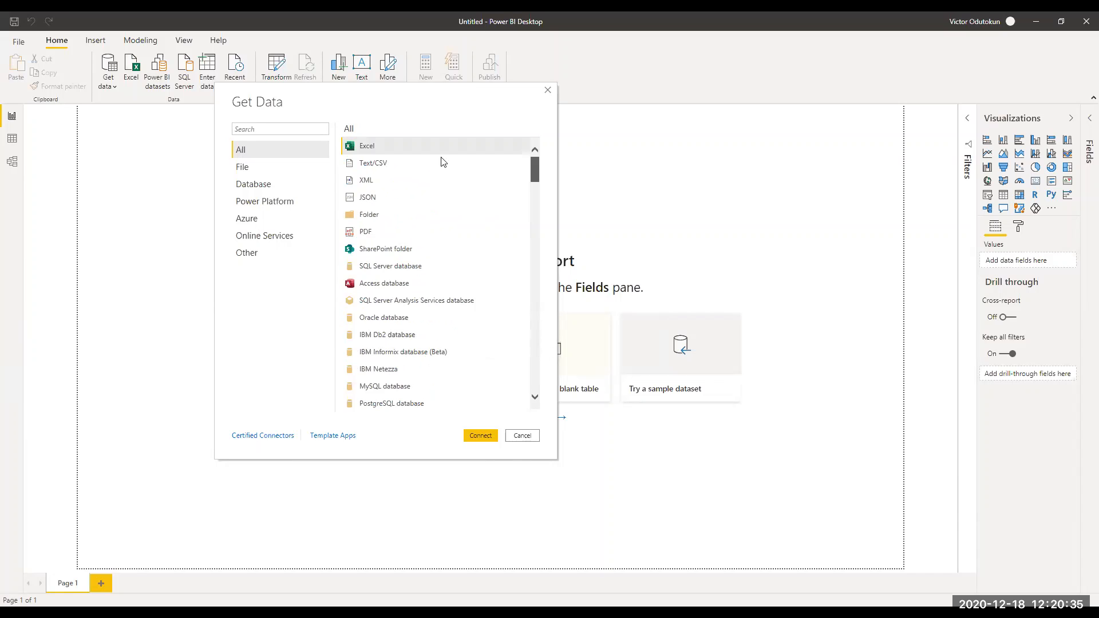
left_click(387, 215)
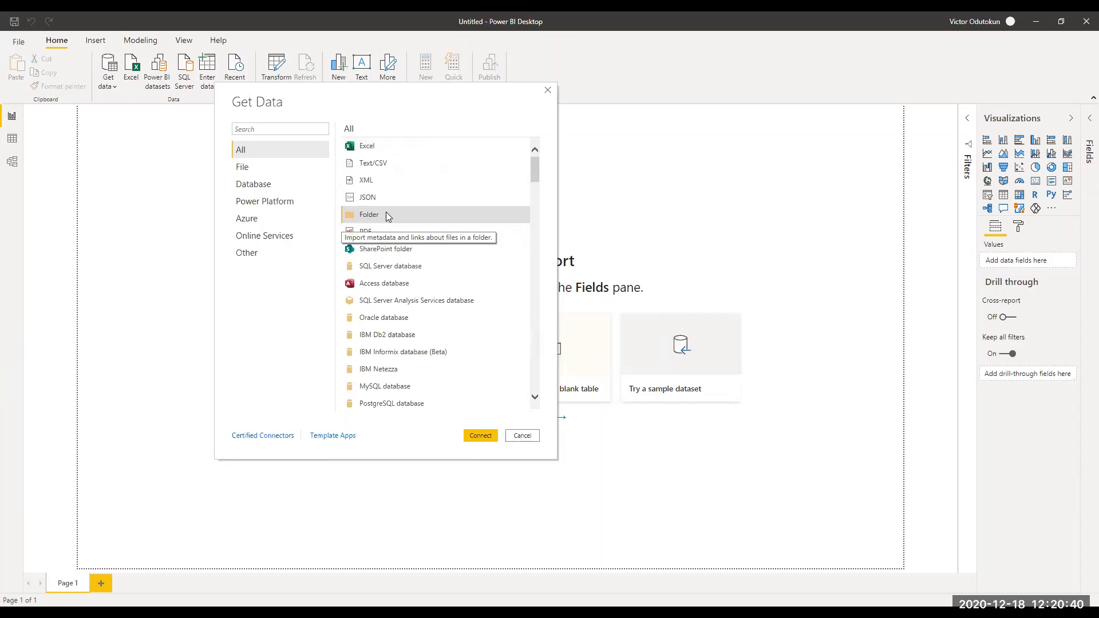
double_click(386, 215)
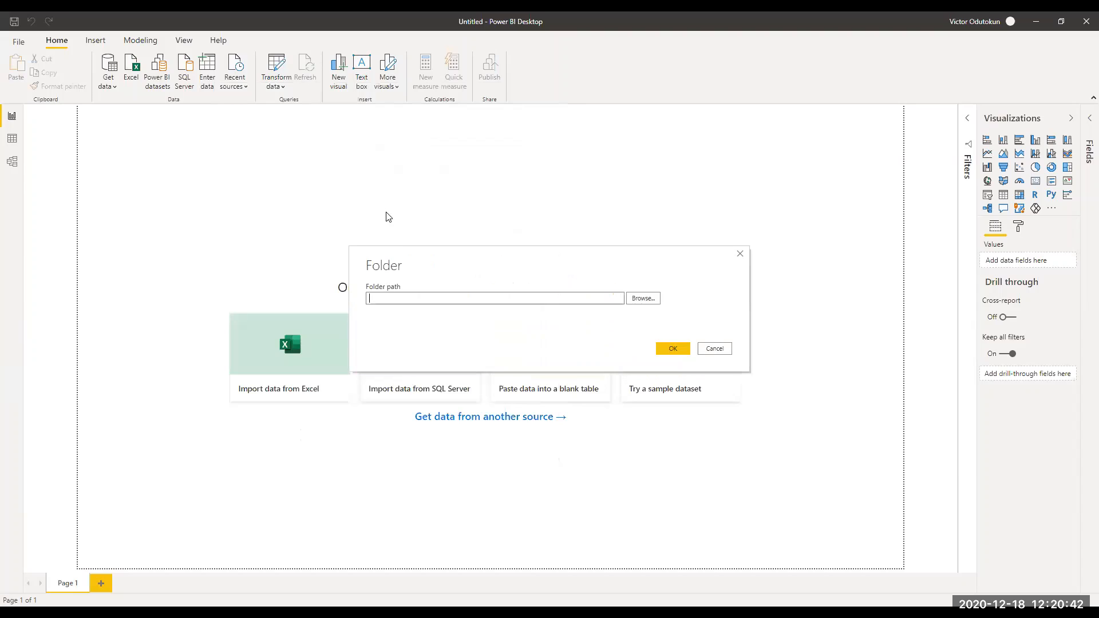
left_click(645, 298)
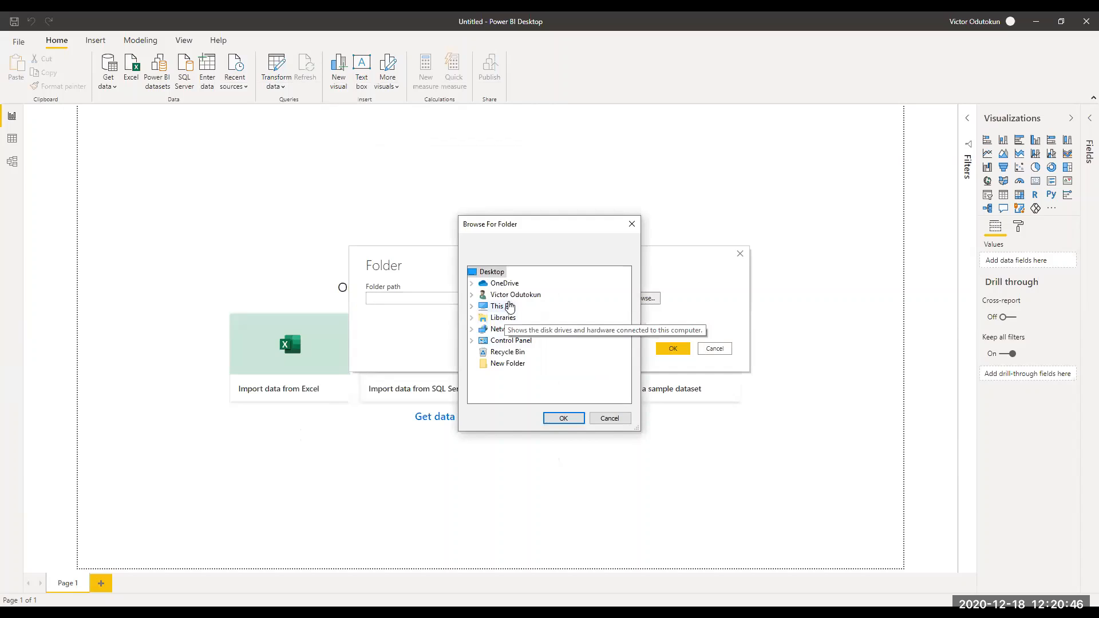
double_click(501, 306)
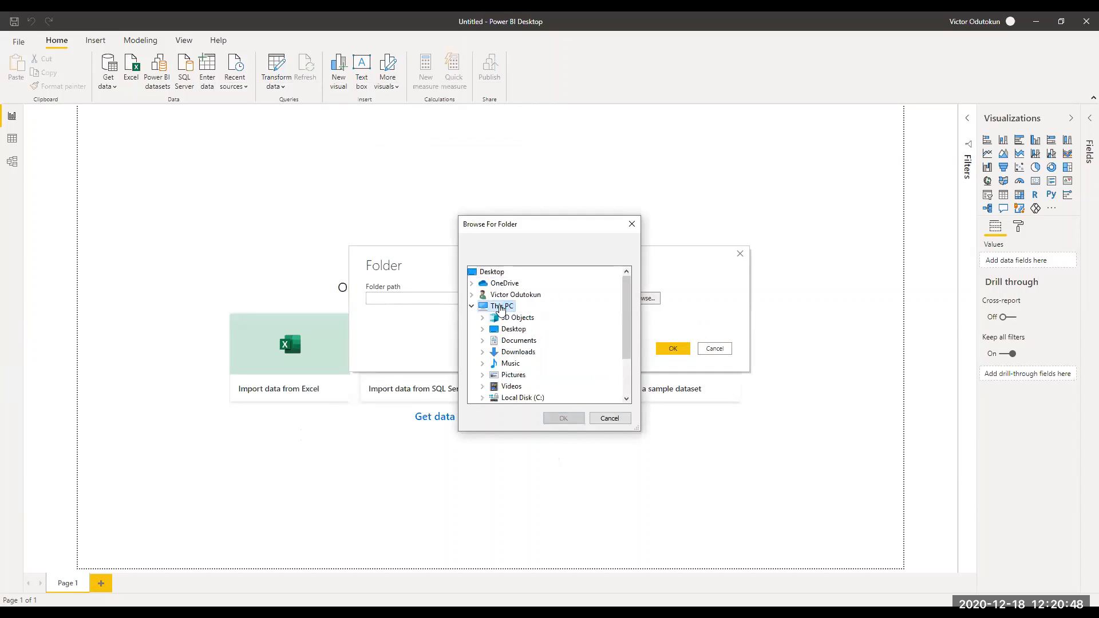
double_click(506, 341)
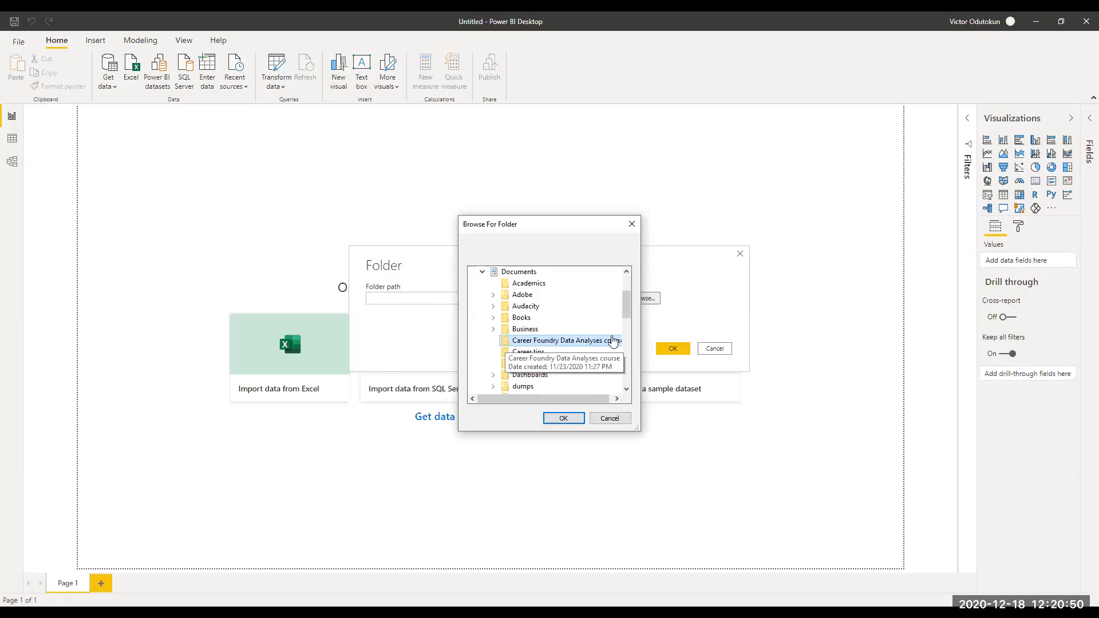
scroll(566, 339, "down", 3)
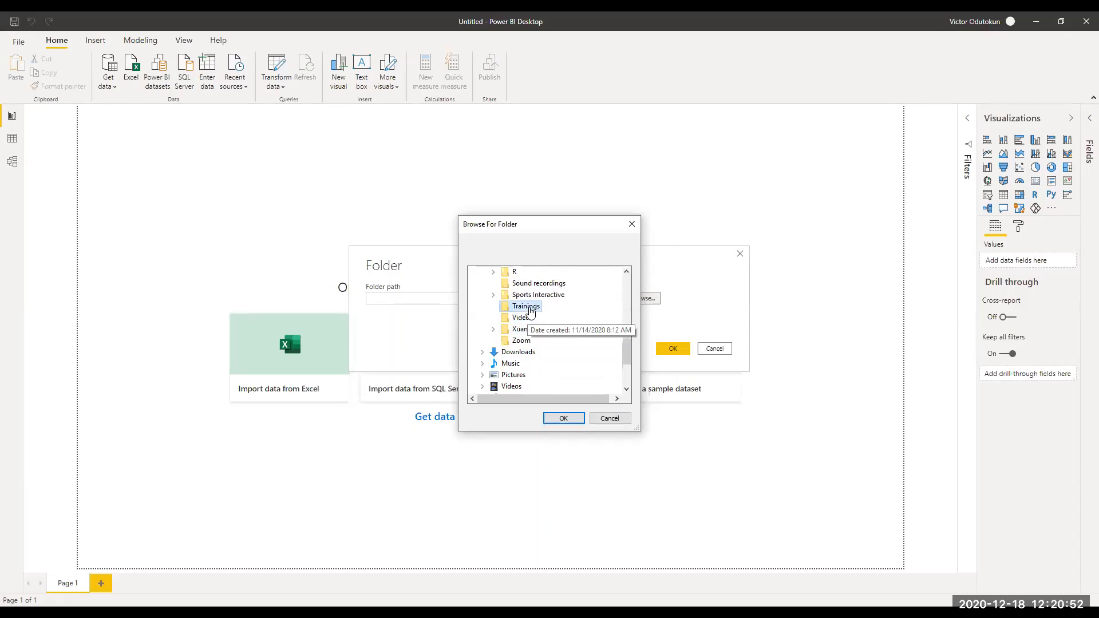
double_click(528, 307)
double_click(538, 331)
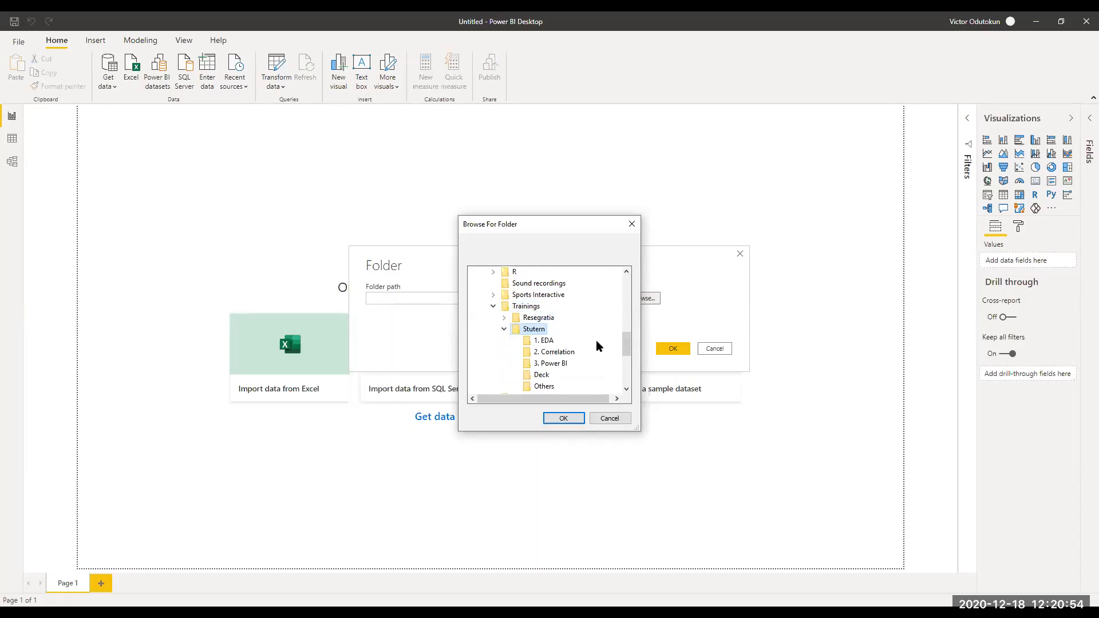
scroll(596, 342, "down", 3)
scroll(589, 344, "up", 3)
left_click(548, 365)
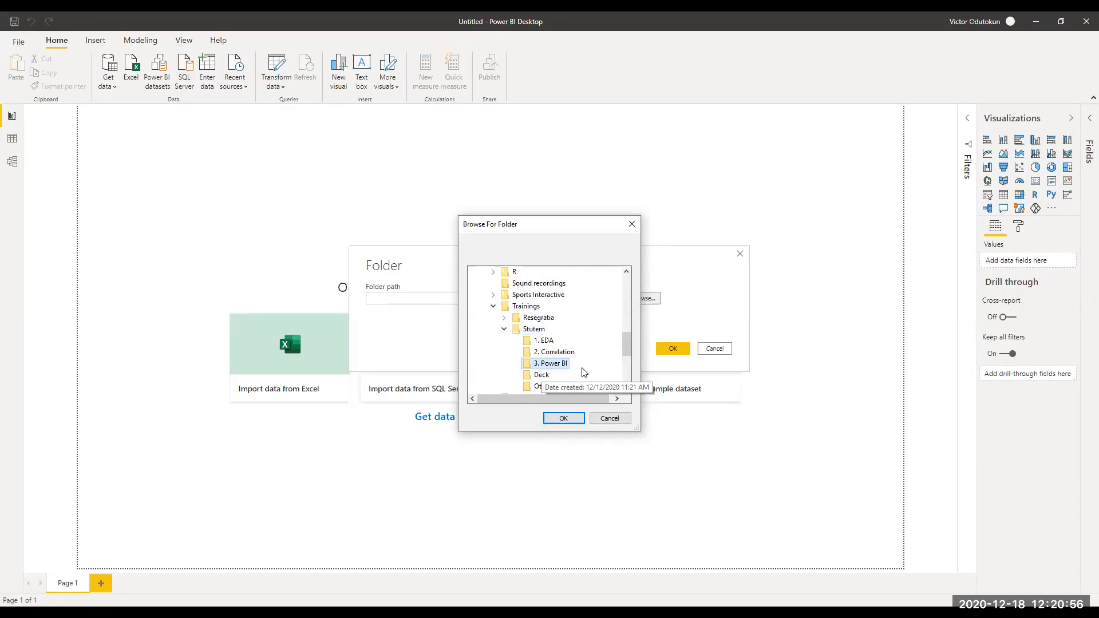
left_click(563, 419)
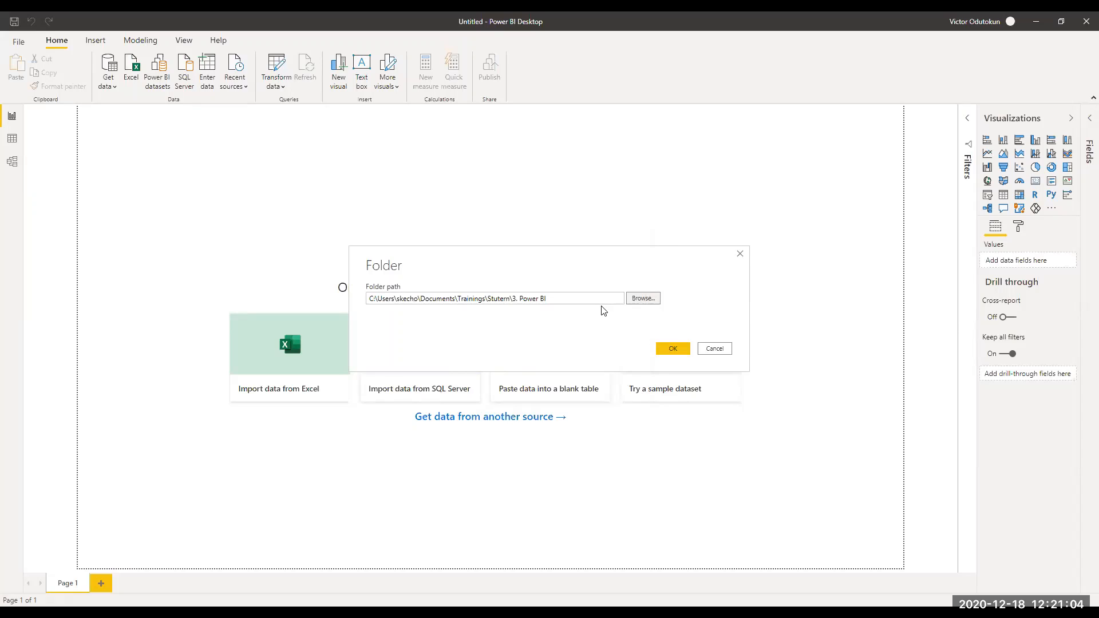
left_click(714, 349)
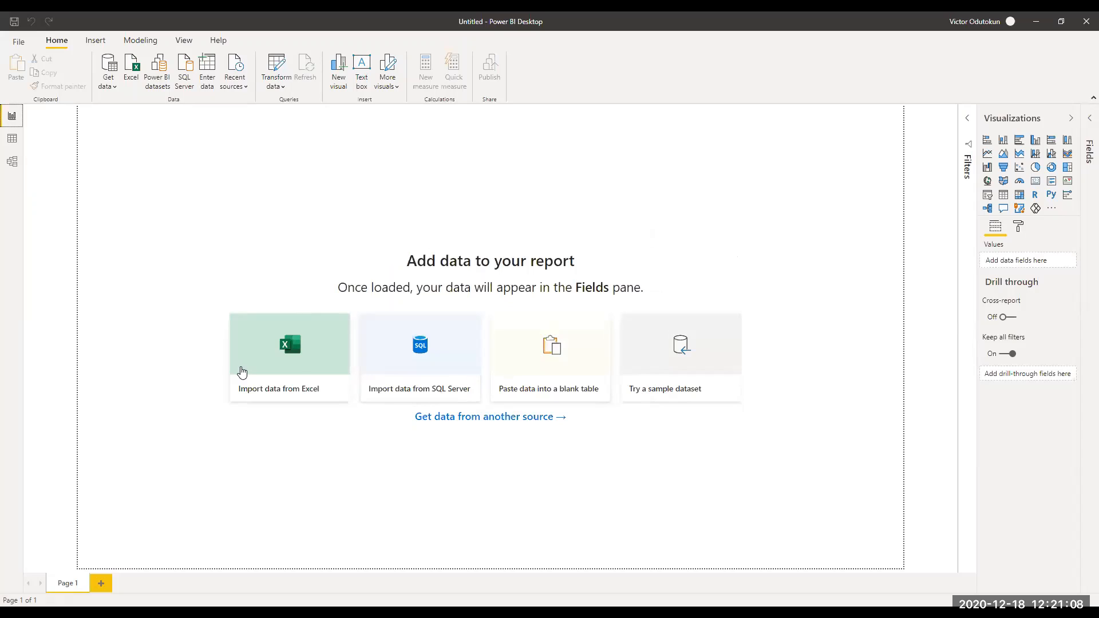
Step: Start an Excel data import and browse to the folder Documents > Trainings > Stutern > 3. Power BI
left_click(304, 371)
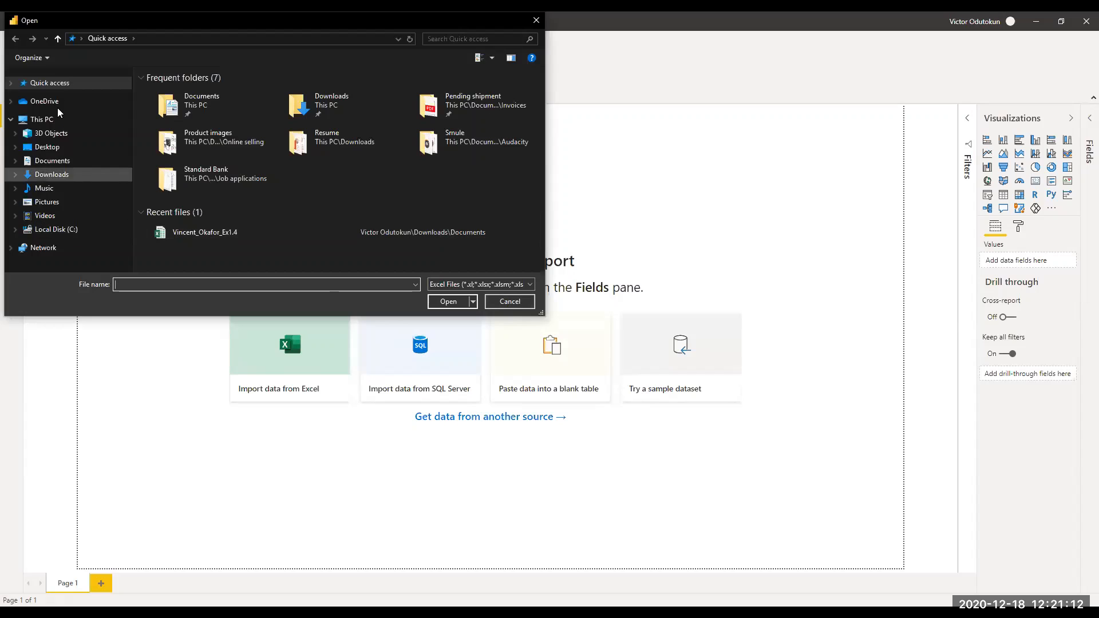
left_click(54, 162)
scroll(255, 178, "down", 5)
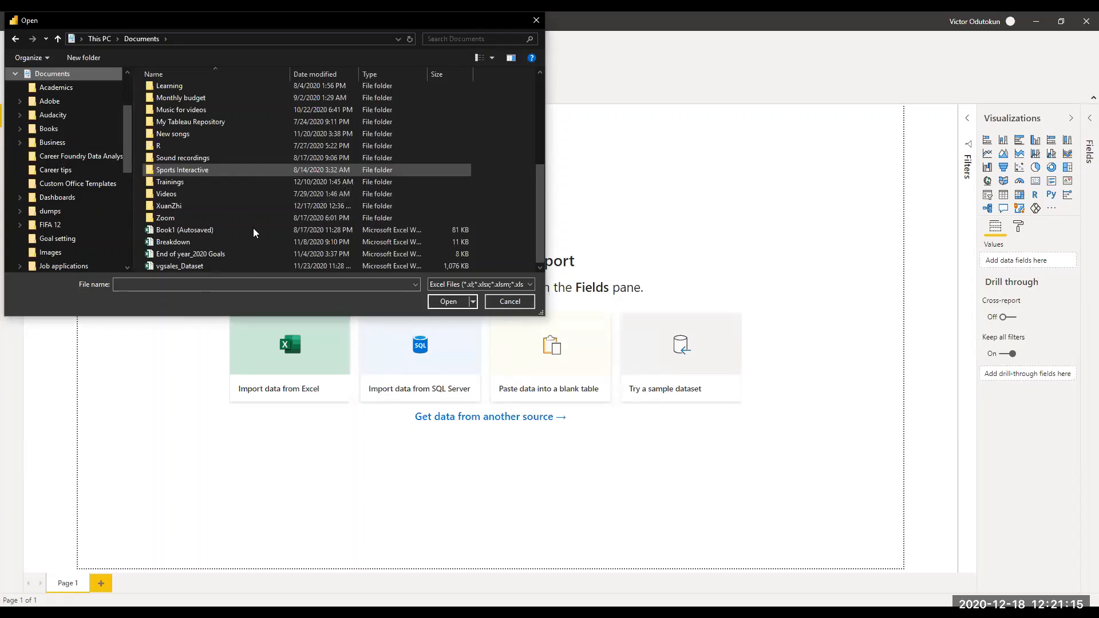
double_click(199, 178)
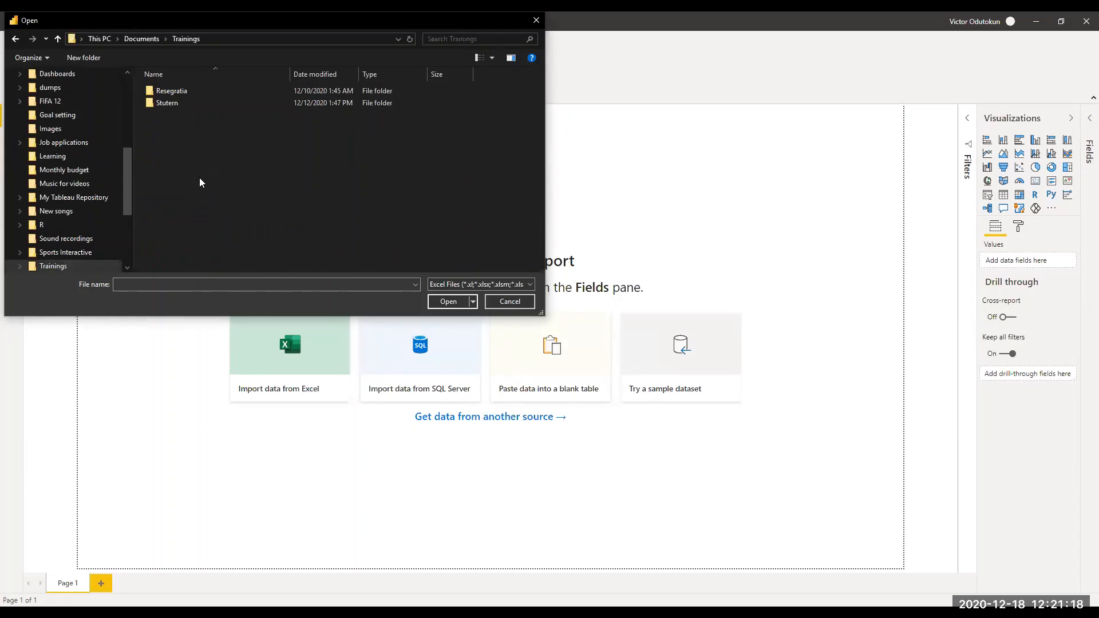
double_click(196, 105)
double_click(206, 115)
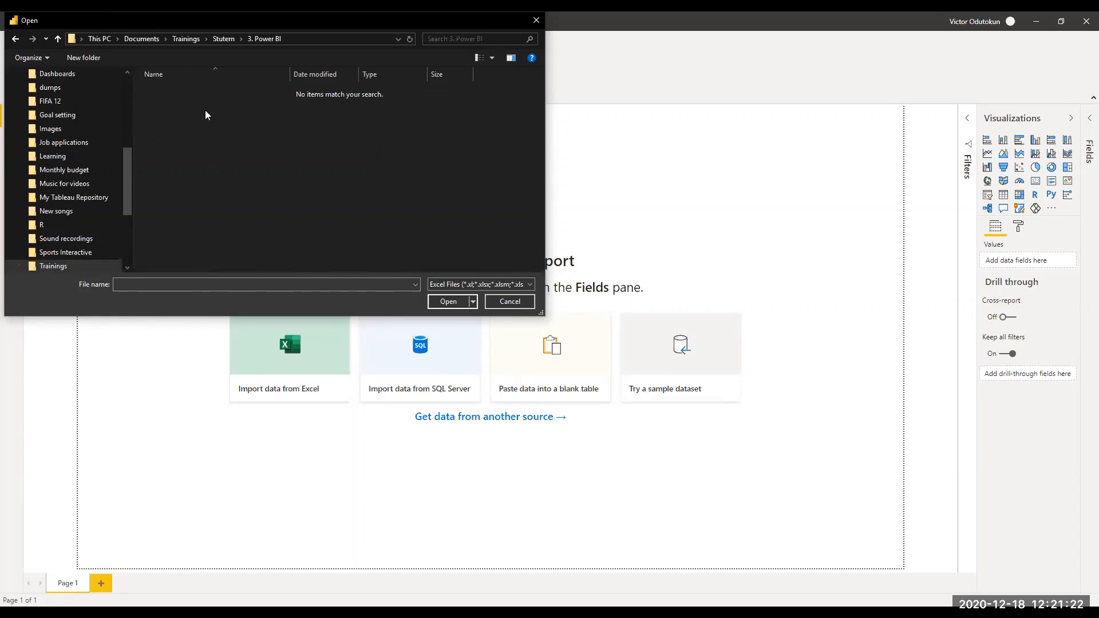
Step: Show all file types in the folder and open the Finances CSV file for import
left_click(493, 278)
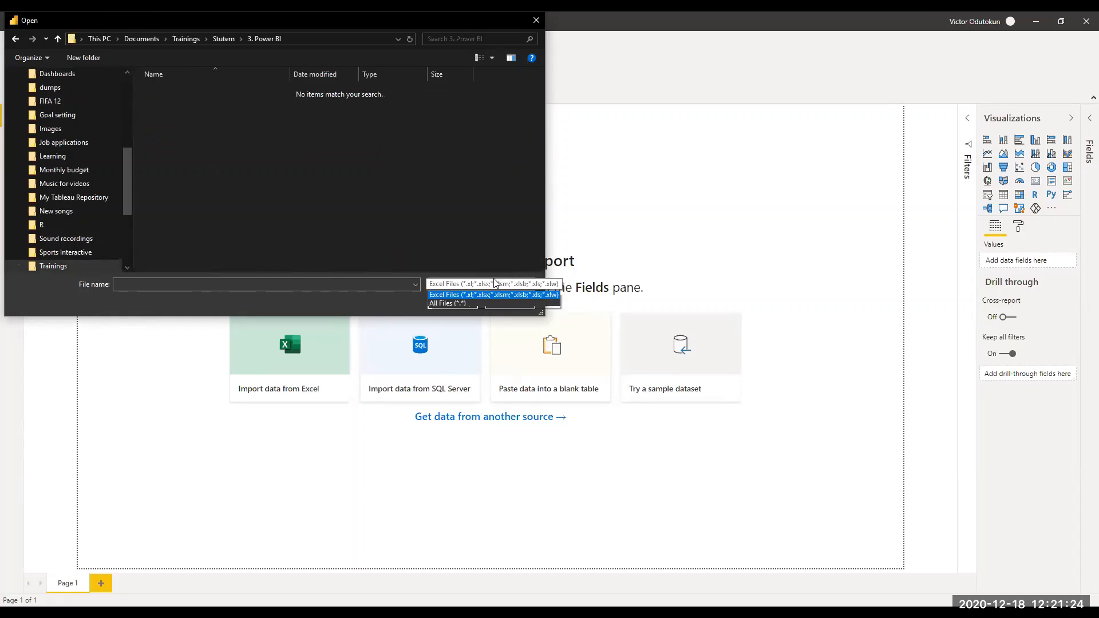
left_click(480, 302)
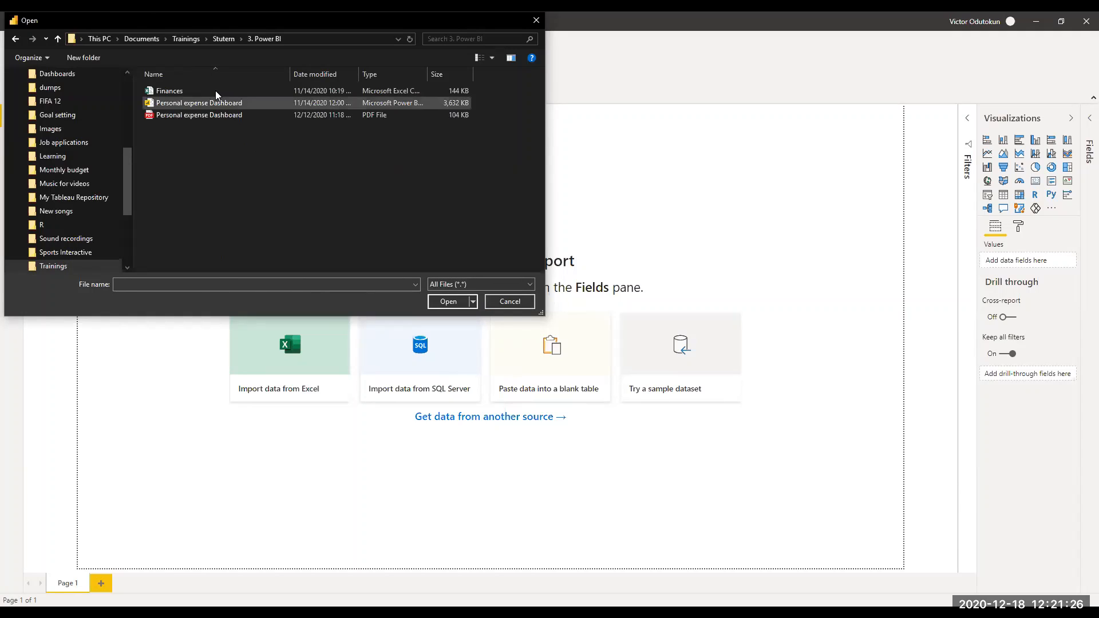
left_click(172, 90)
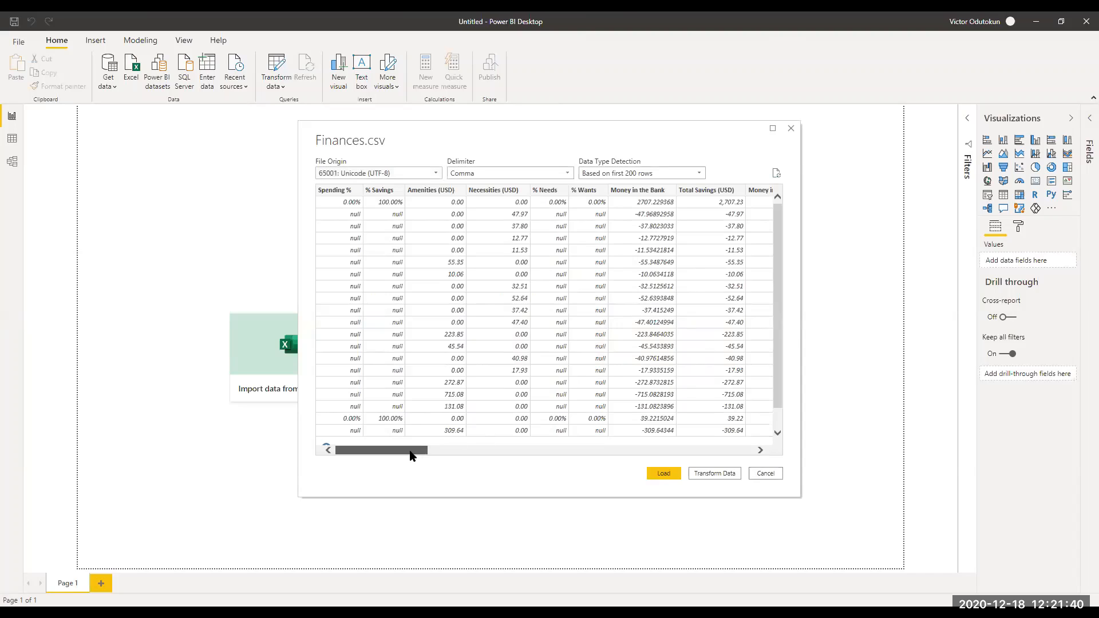
Step: Examine all the columns in the Finances.csv preview, from the percentage fields through to the transaction type group
left_click_drag(410, 454, 444, 452)
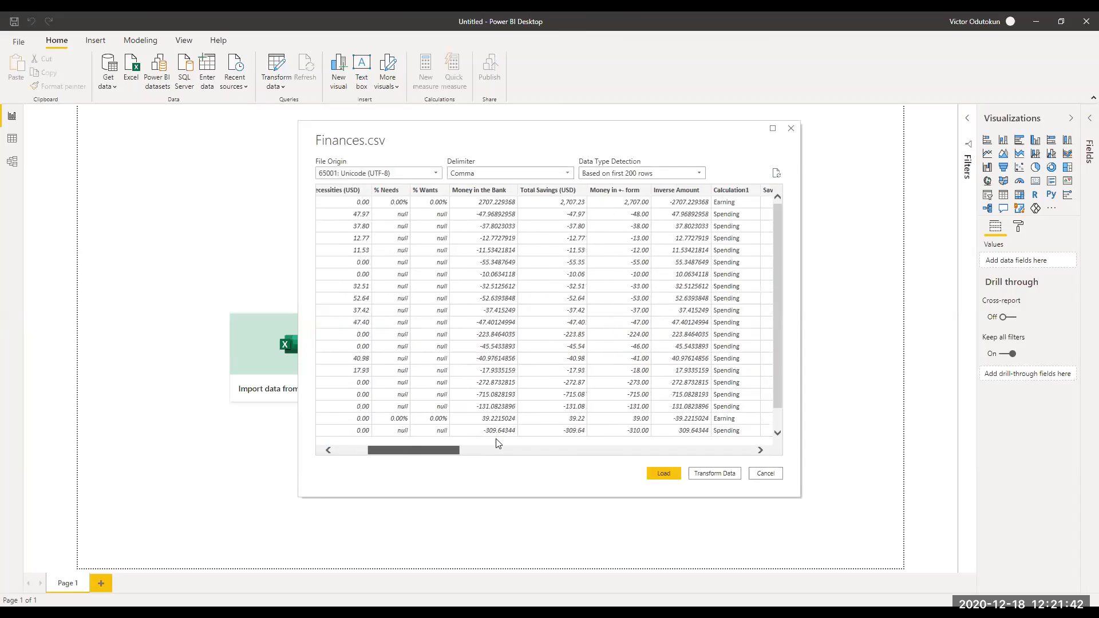
scroll(496, 439, "right", 3)
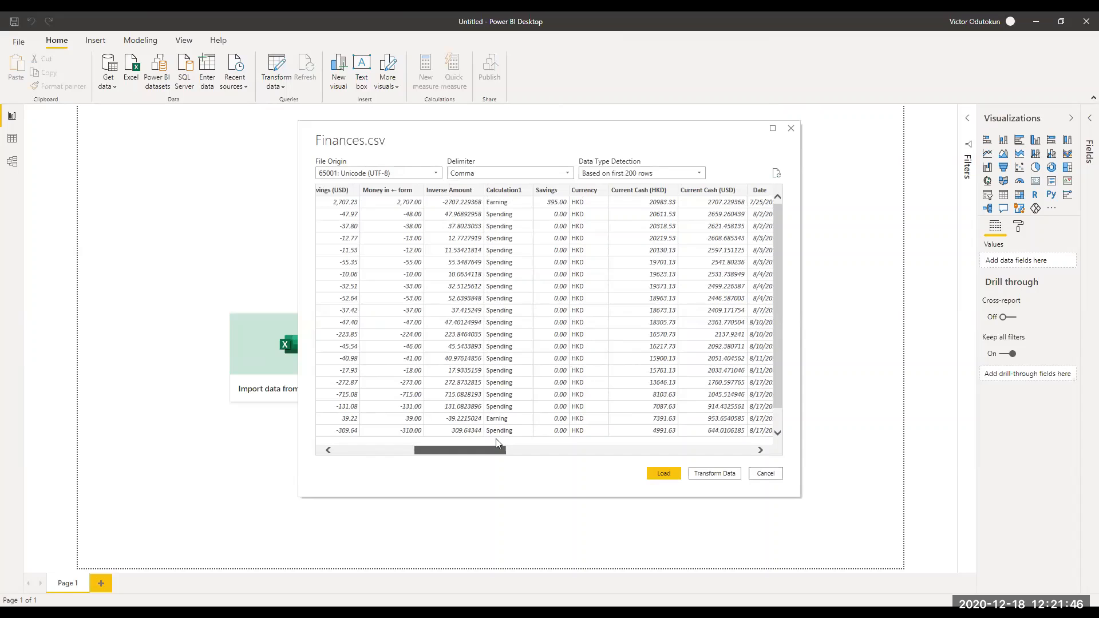
scroll(496, 439, "right", 6)
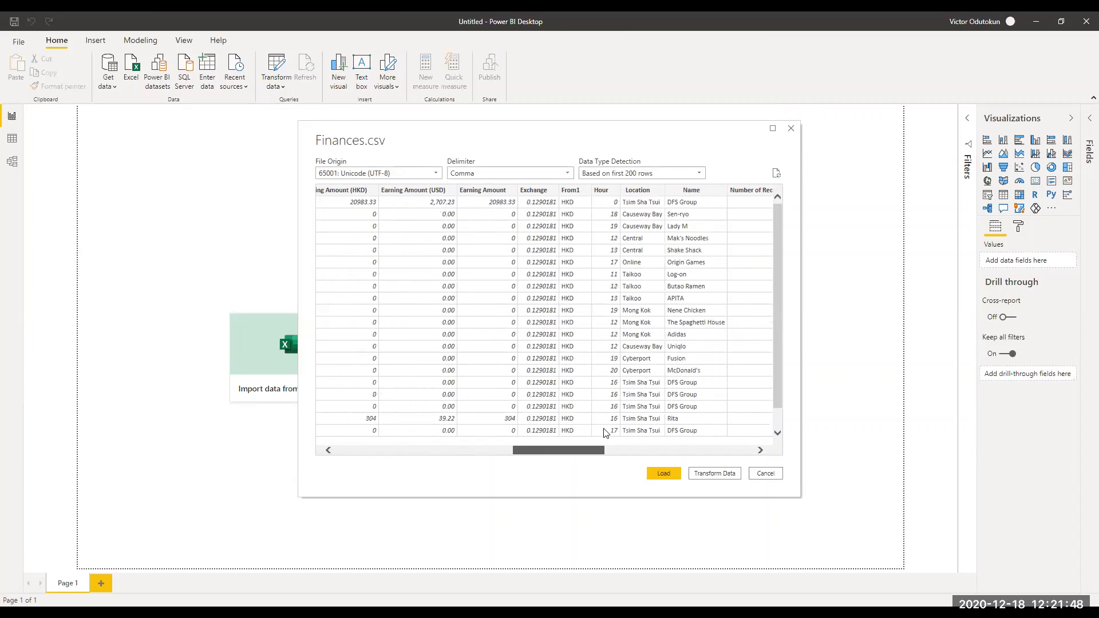
scroll(604, 433, "right", 6)
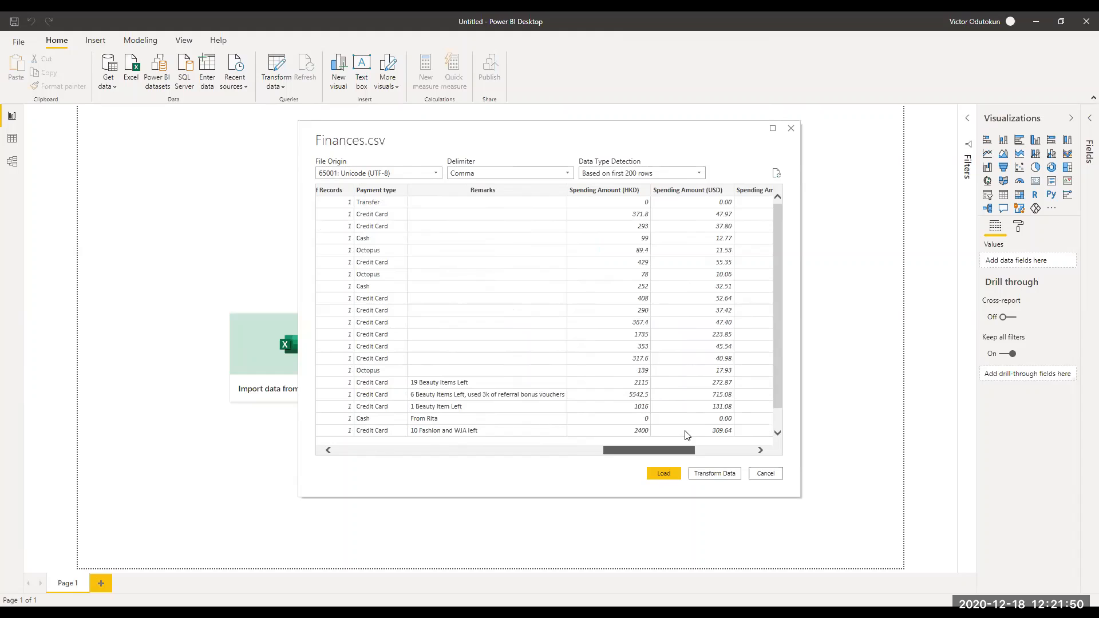
scroll(703, 437, "right", 4)
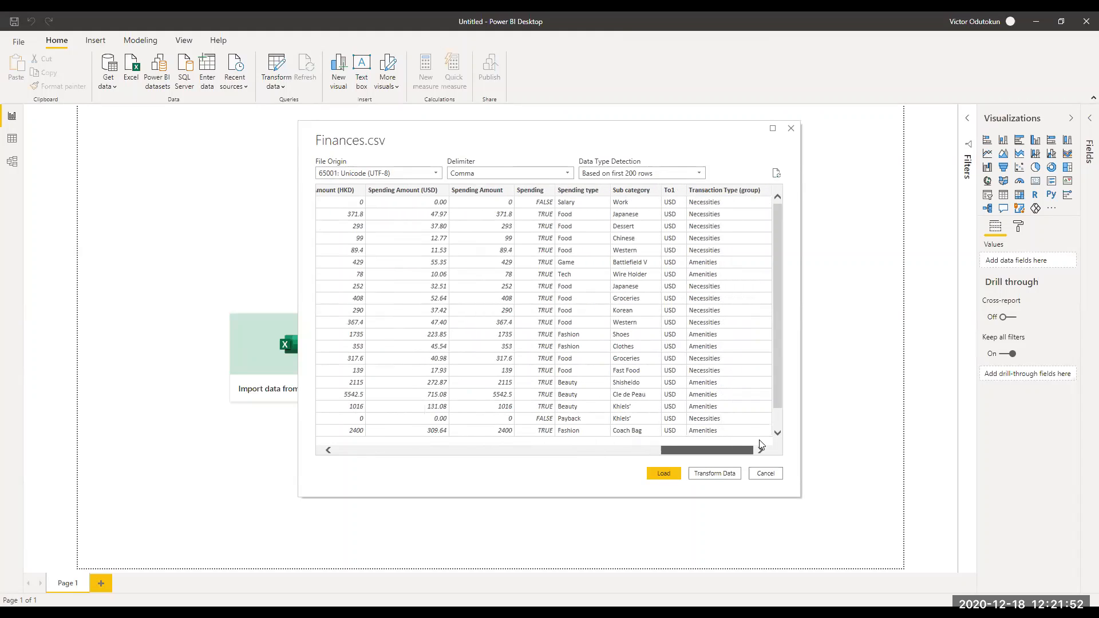
scroll(682, 458, "left", 17)
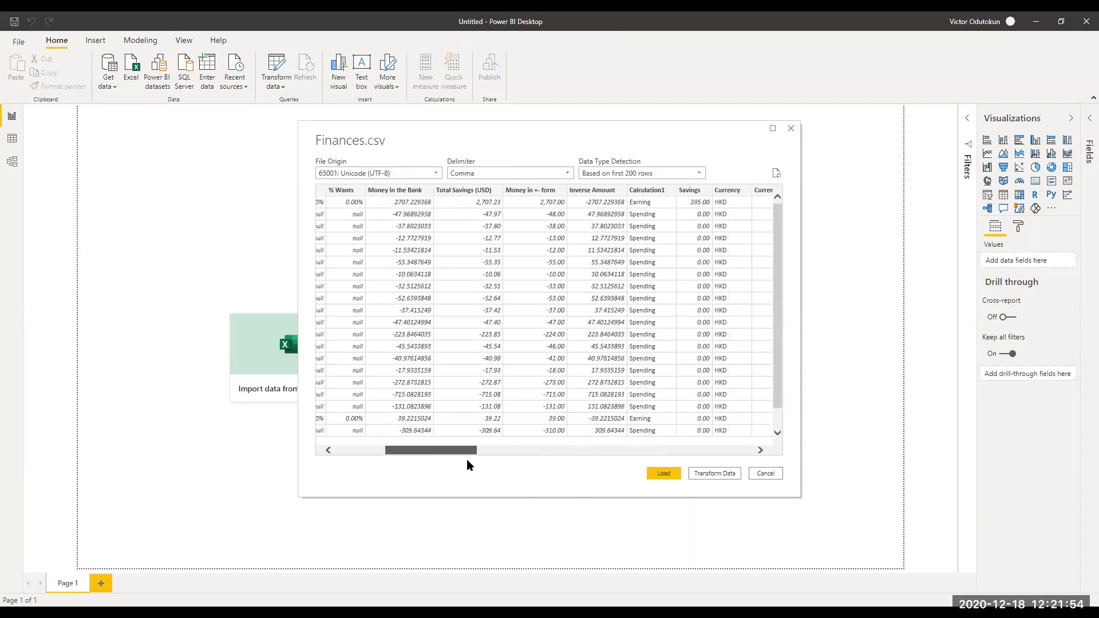
scroll(467, 460, "left", 3)
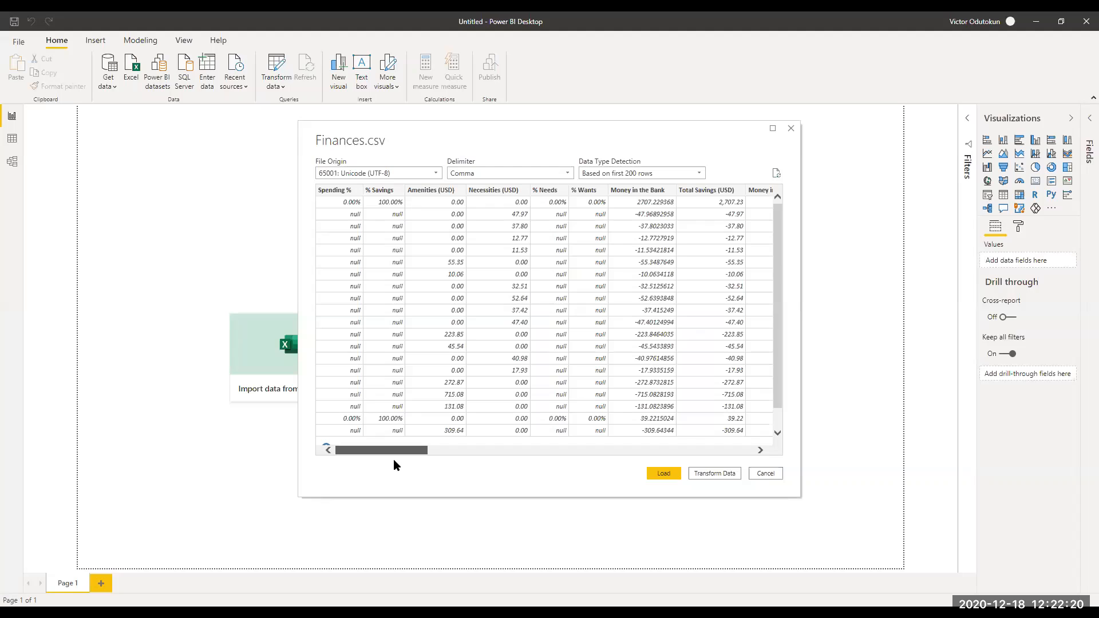
scroll(401, 461, "right", 3)
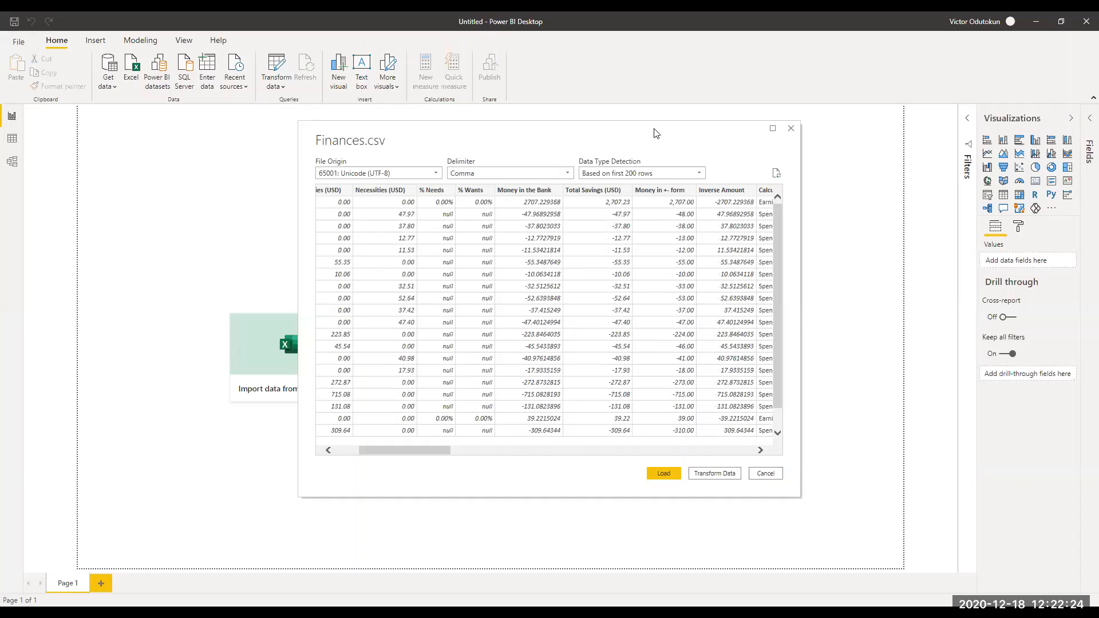
Step: Load the previewed Finances.csv data directly into the report without transforming it
left_click_drag(656, 132, 455, 115)
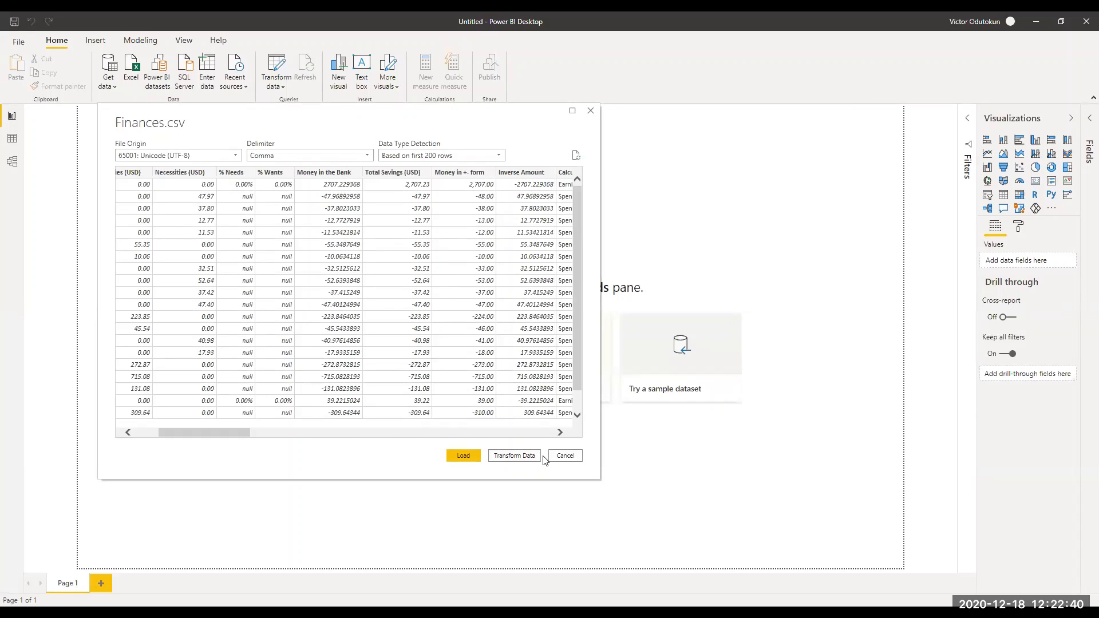
left_click(477, 455)
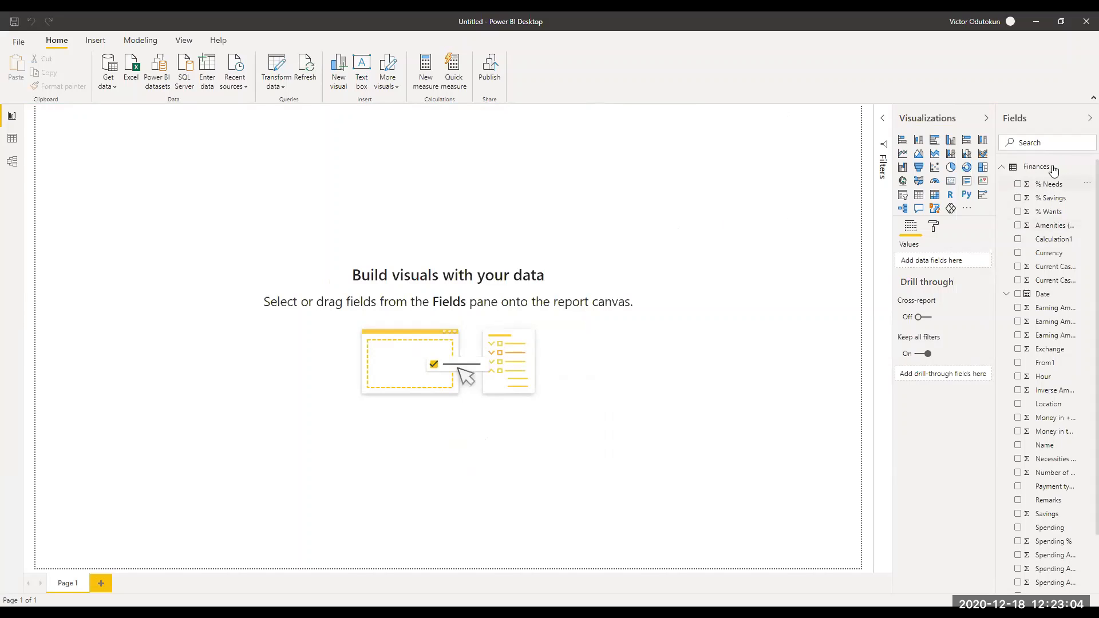
Step: Look through the fields of the loaded Finances table, and collapse and reopen the field list
scroll(1051, 186, "down", 2)
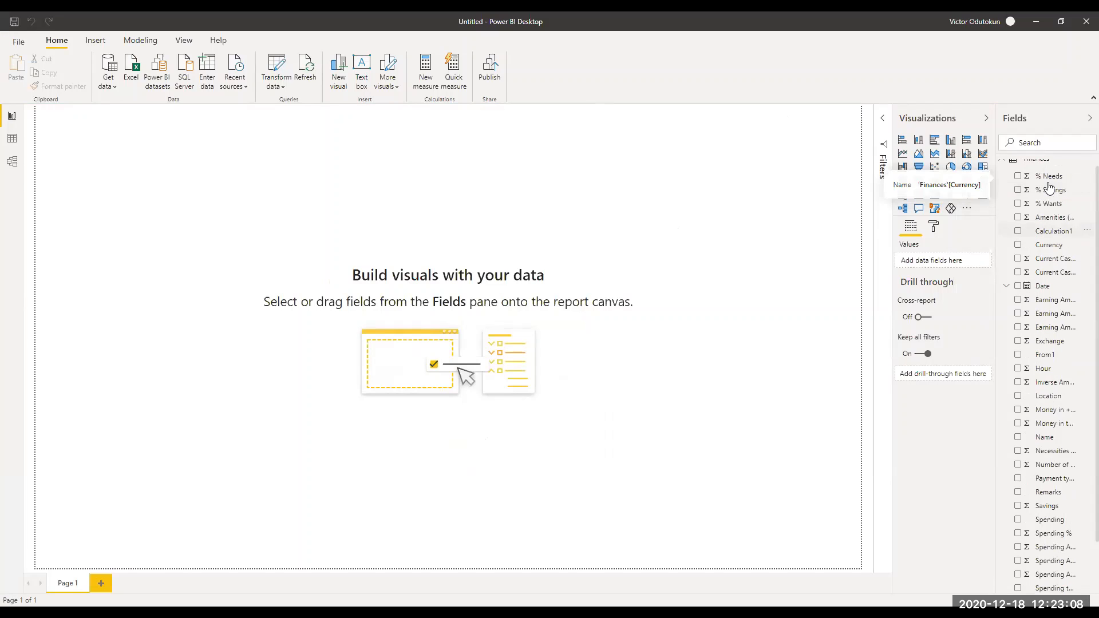
scroll(1047, 183, "up", 2)
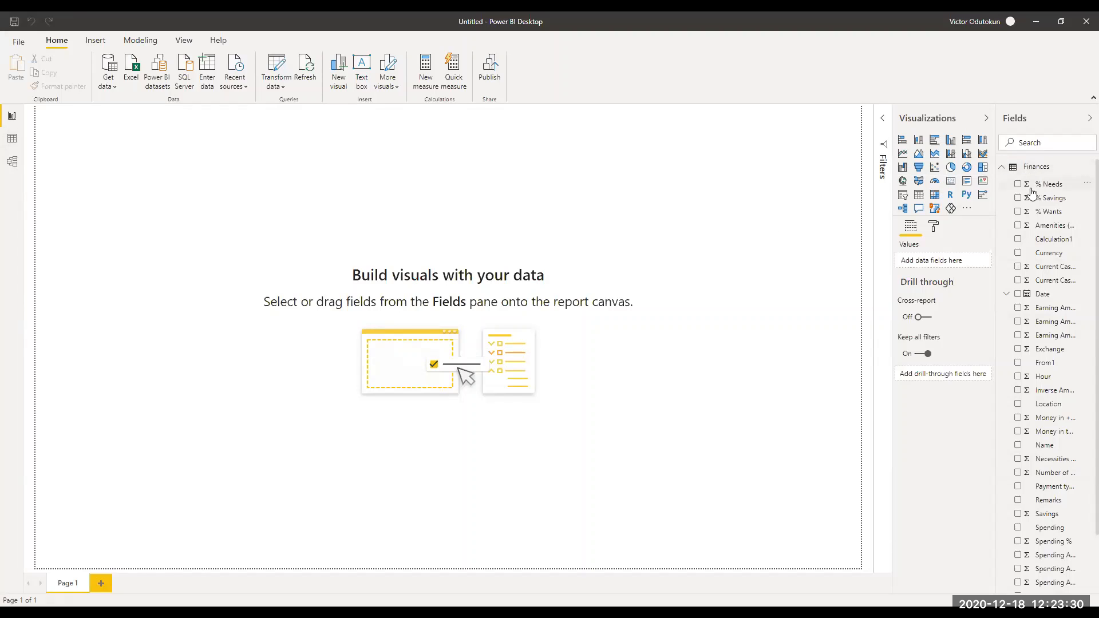
left_click(1089, 118)
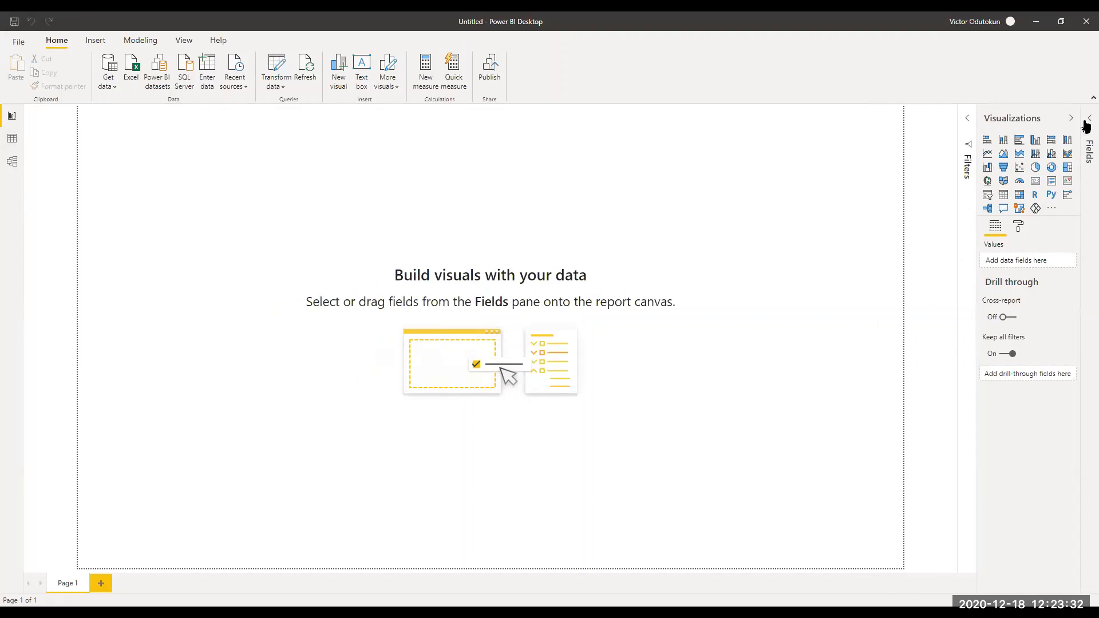
left_click(1086, 122)
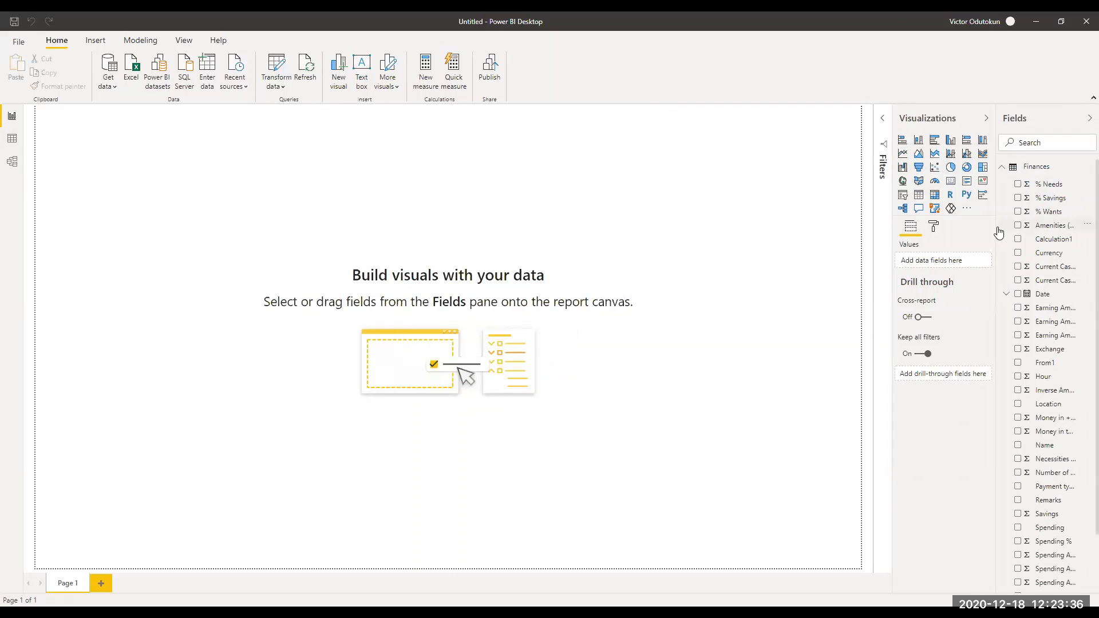
Step: Widen the Visualizations and Fields panes enough for the Finances field names to be readable
left_click_drag(874, 235, 740, 237)
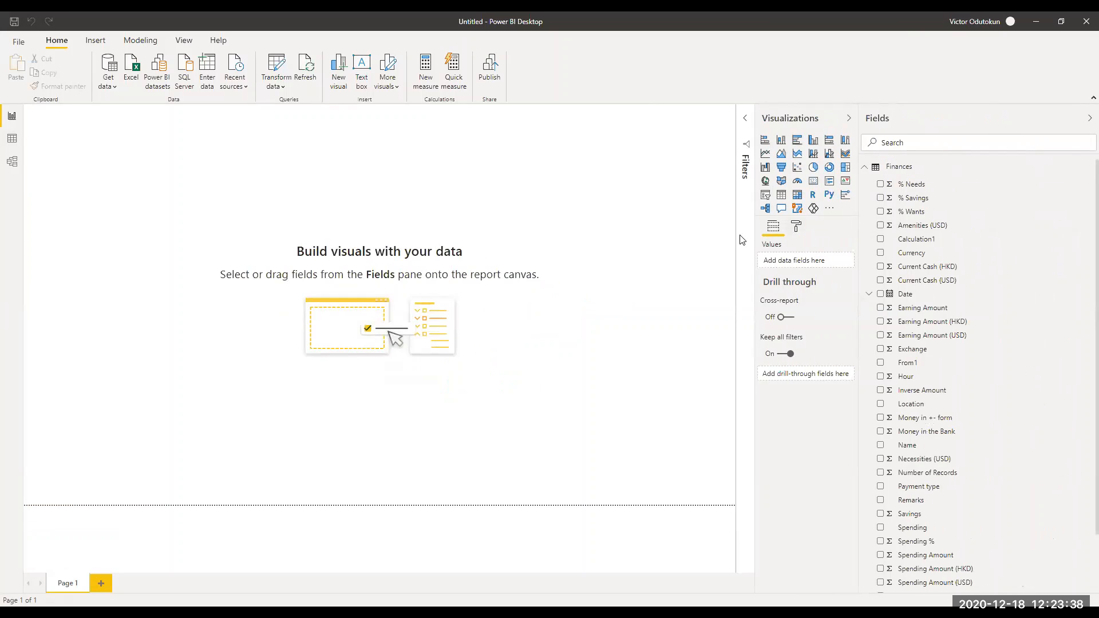
left_click_drag(991, 229, 962, 233)
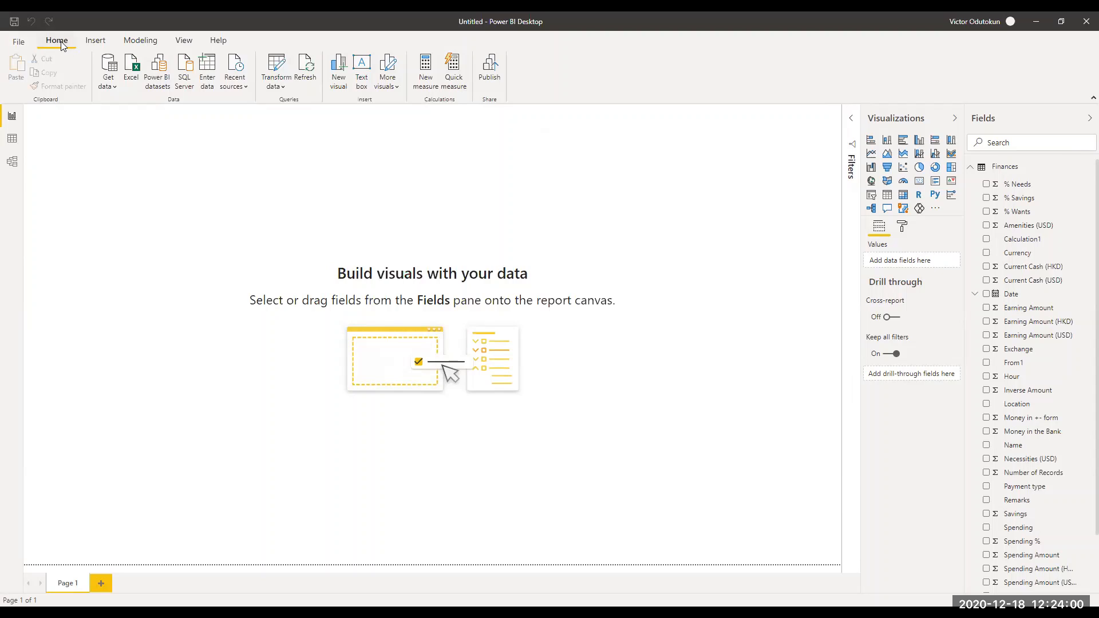
Step: Look through the Insert, Modeling, View and Help commands available for the report
left_click(94, 42)
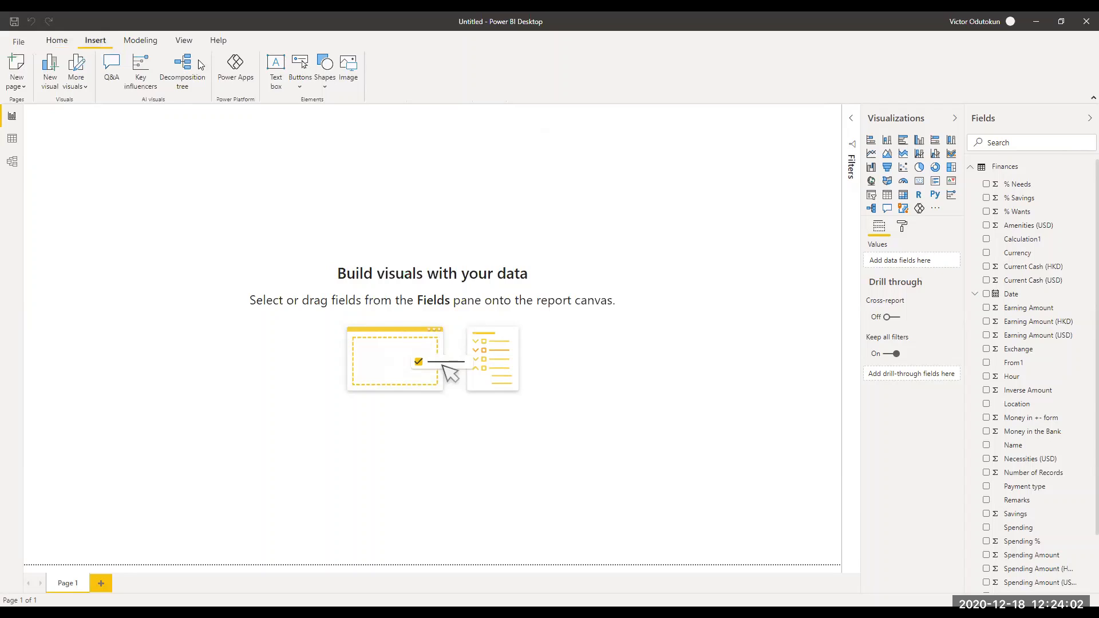
left_click(158, 48)
left_click(192, 44)
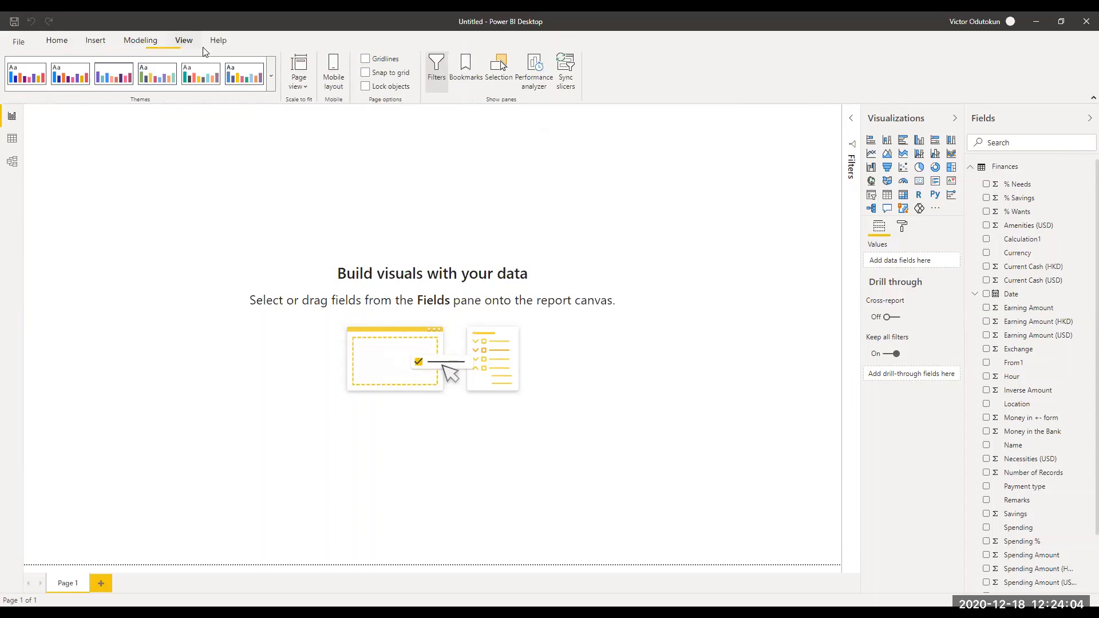
left_click(223, 46)
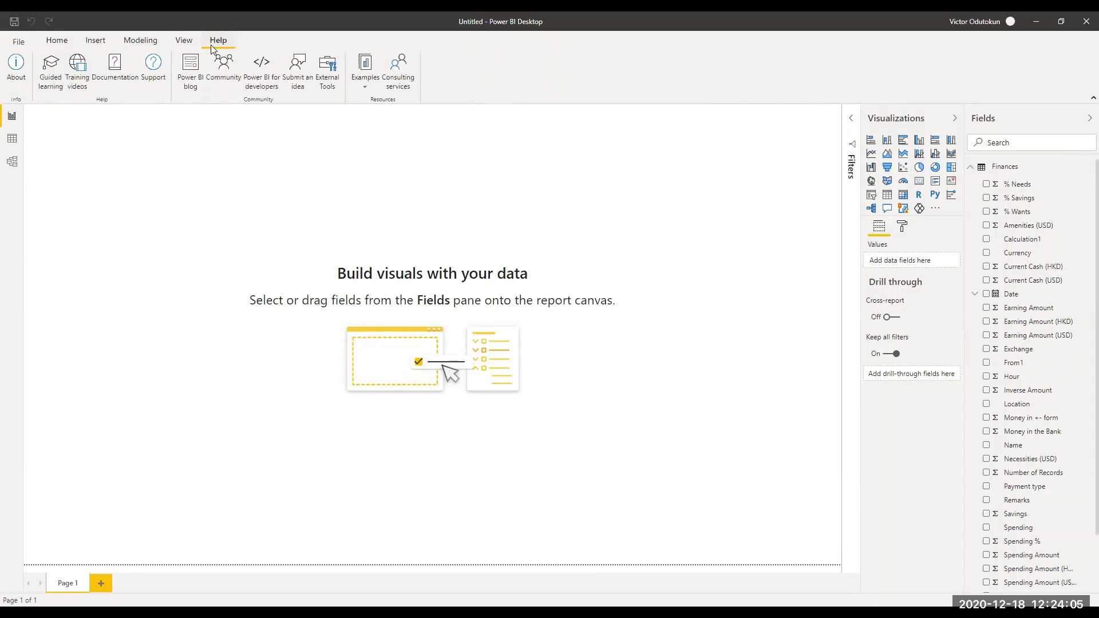
left_click(178, 45)
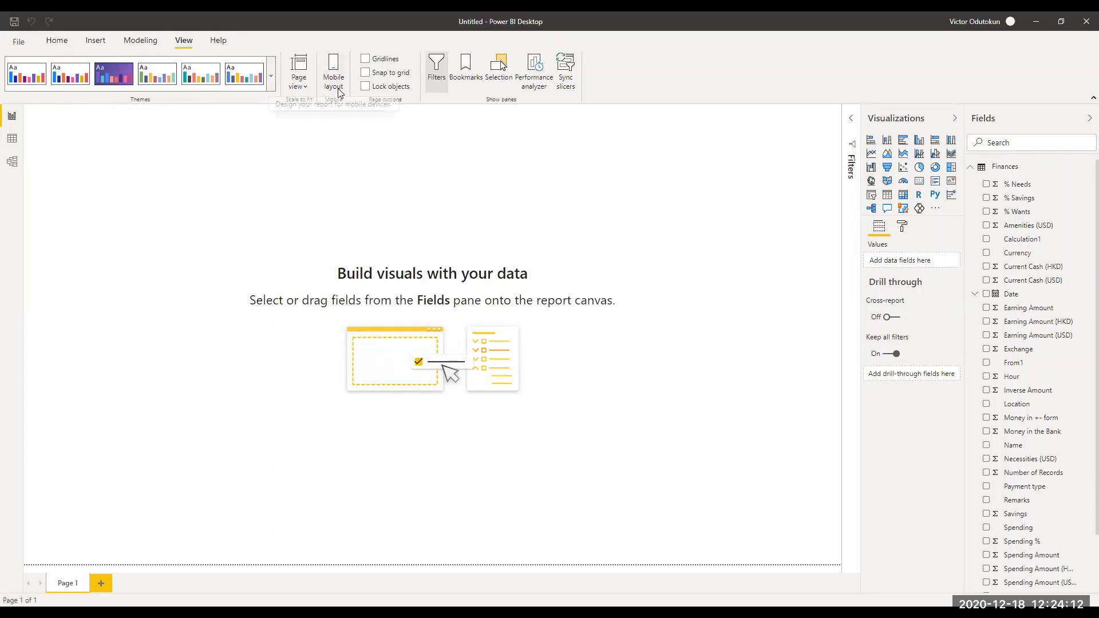
Step: Look at the page view scaling options, and switch the report page's gridlines on and off again
left_click(303, 89)
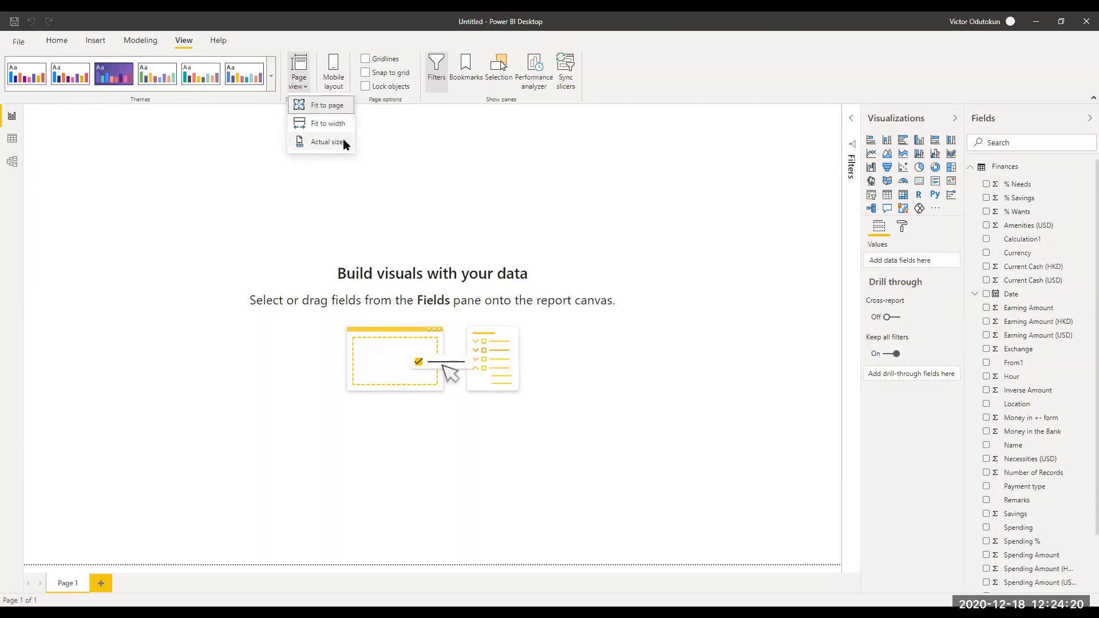
left_click(214, 149)
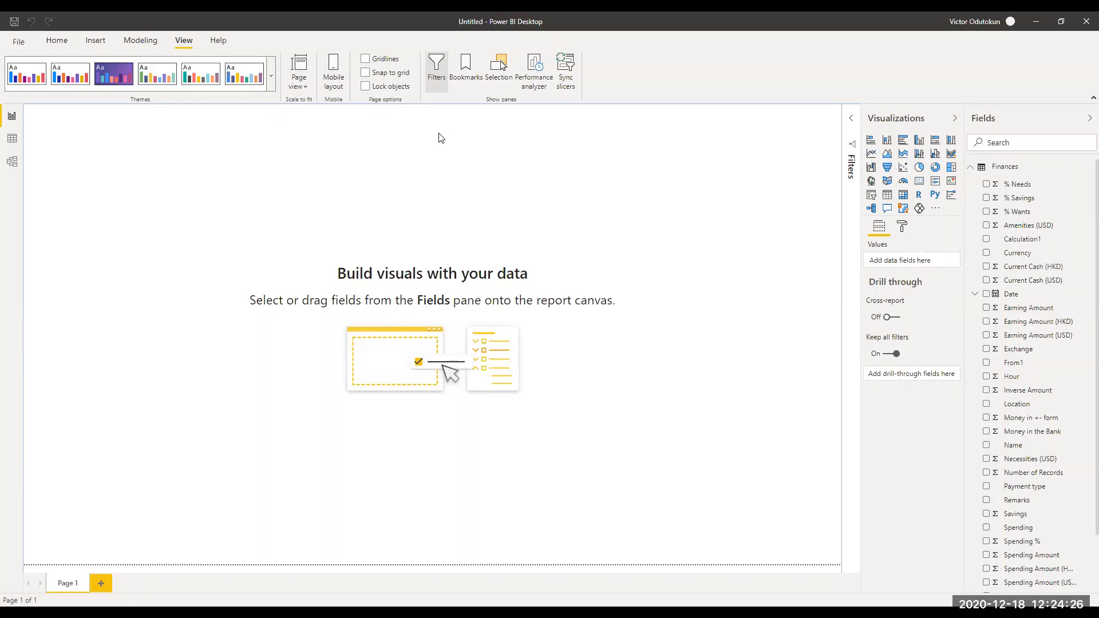
left_click(365, 60)
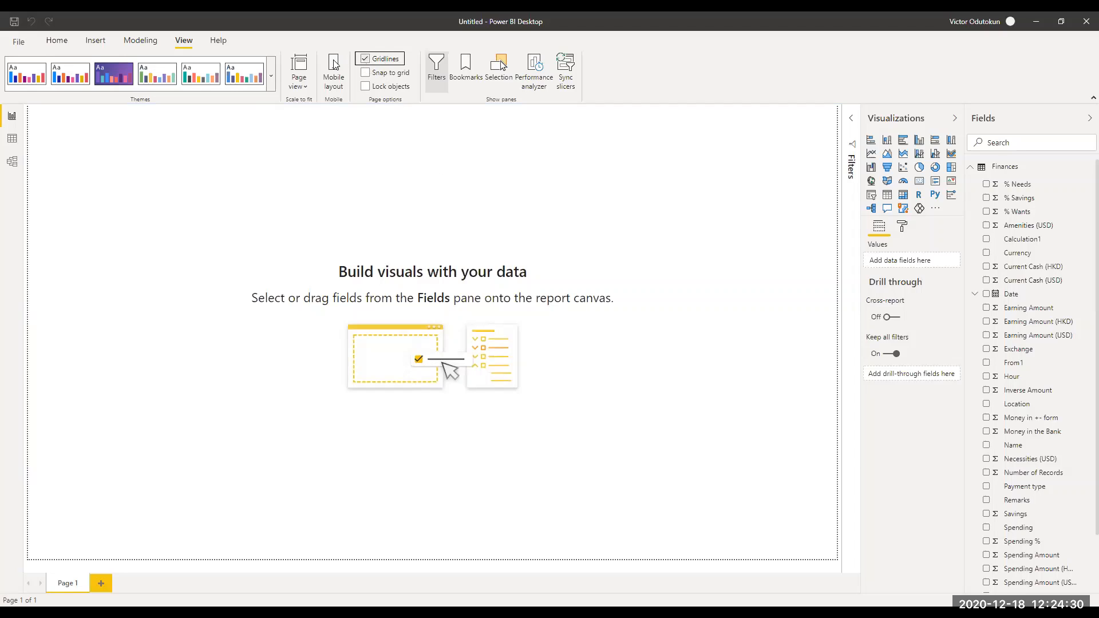
left_click(365, 60)
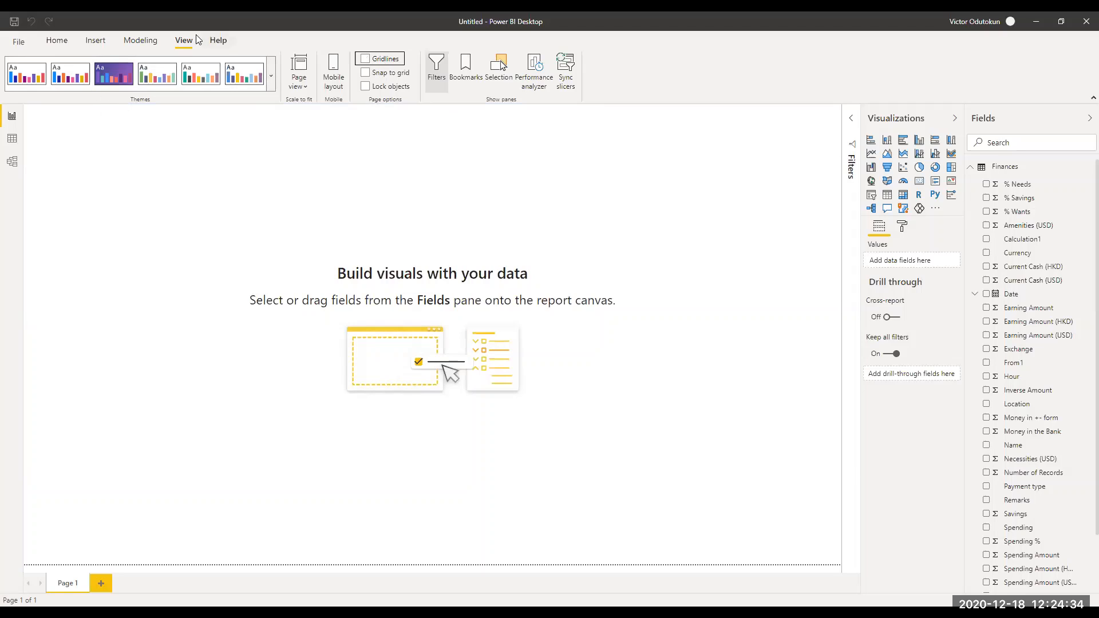
Step: Look over the Modeling and Insert commands once more and go back to the Home commands
left_click(147, 40)
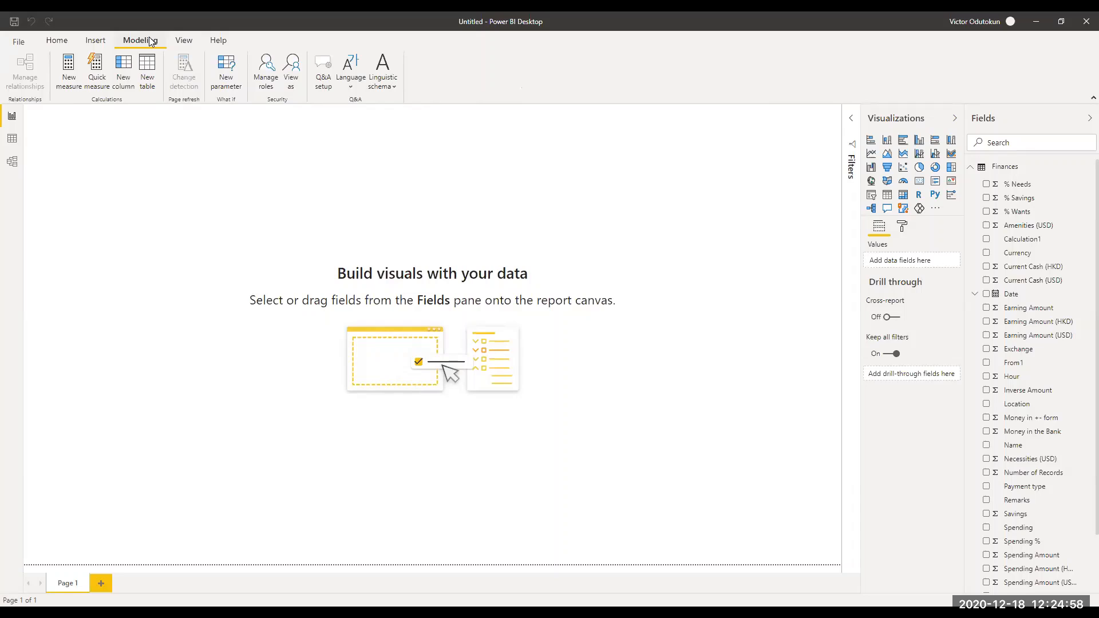
left_click(93, 40)
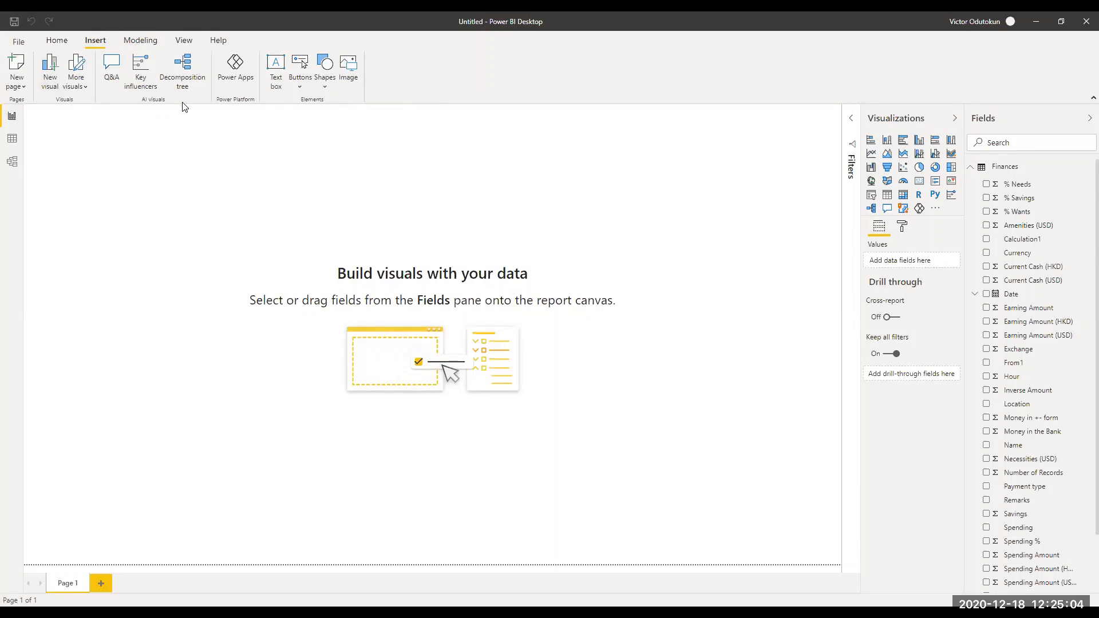
left_click(58, 41)
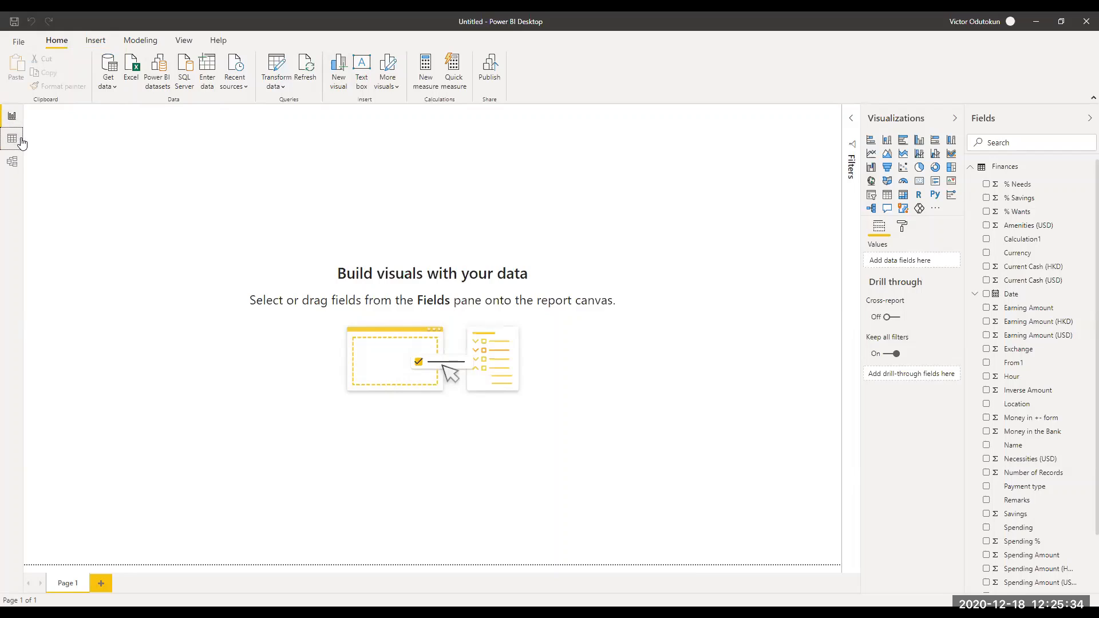
Step: Show the Finances table in the data view and look across its columns
left_click(12, 139)
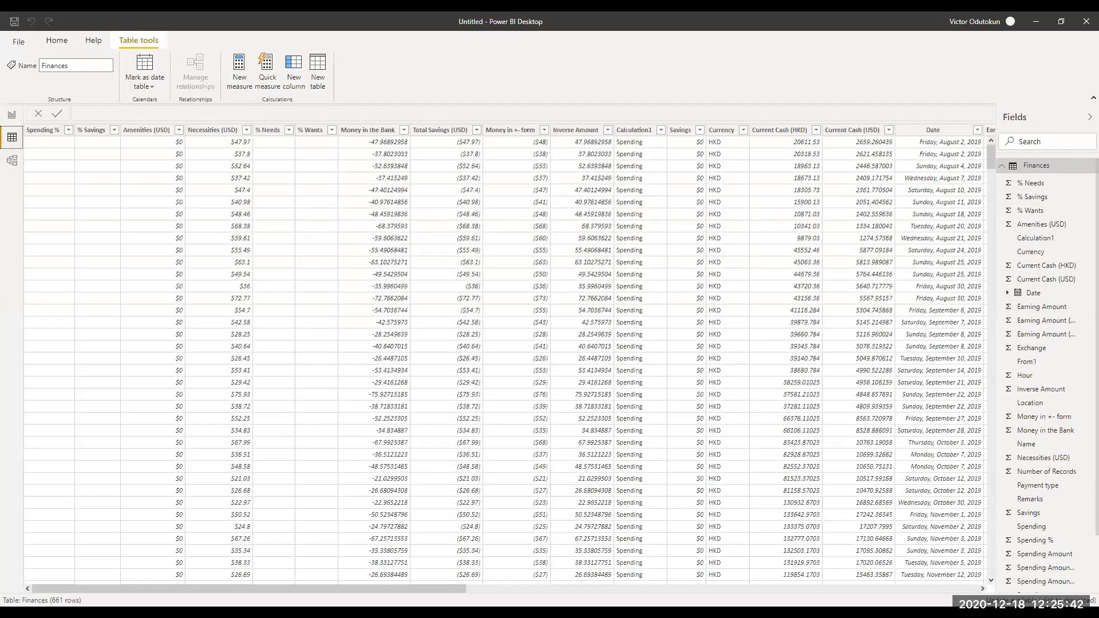
scroll(798, 545, "right", 10)
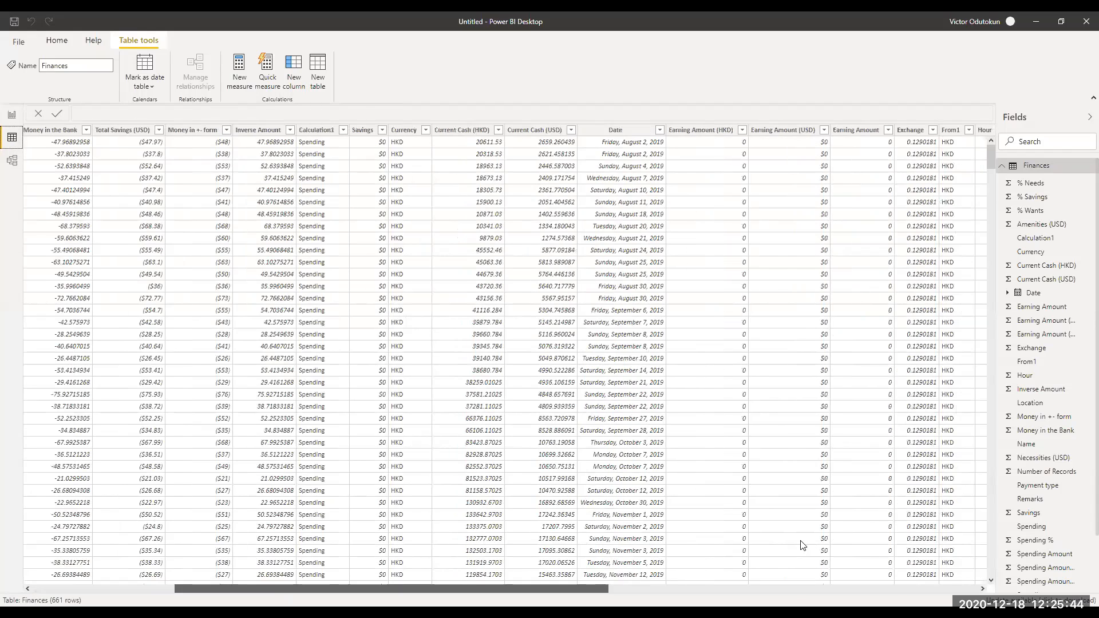
scroll(182, 141, "left", 10)
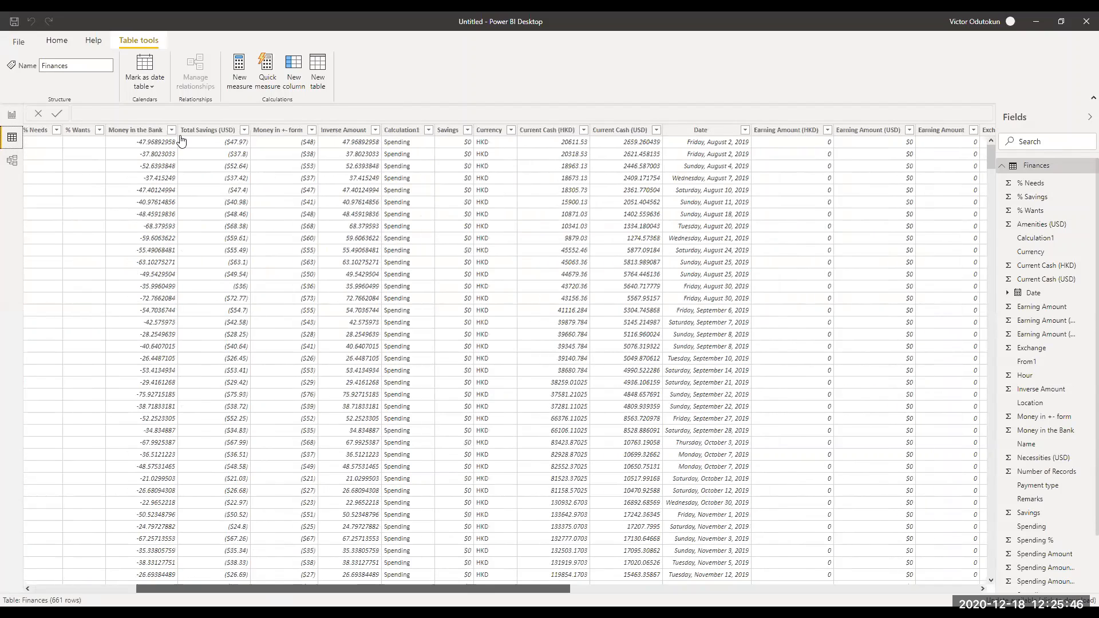
scroll(179, 137, "left", 2)
Step: Select the % Needs column, look at the actions available for it, and select the Necessities (USD) column
left_click(176, 131)
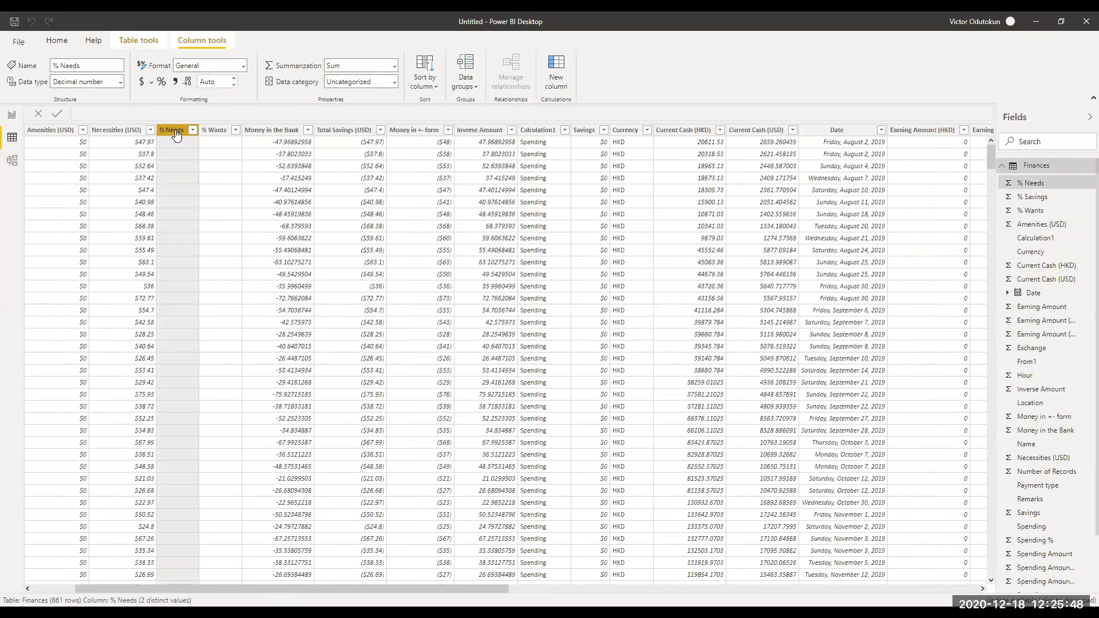
right_click(176, 132)
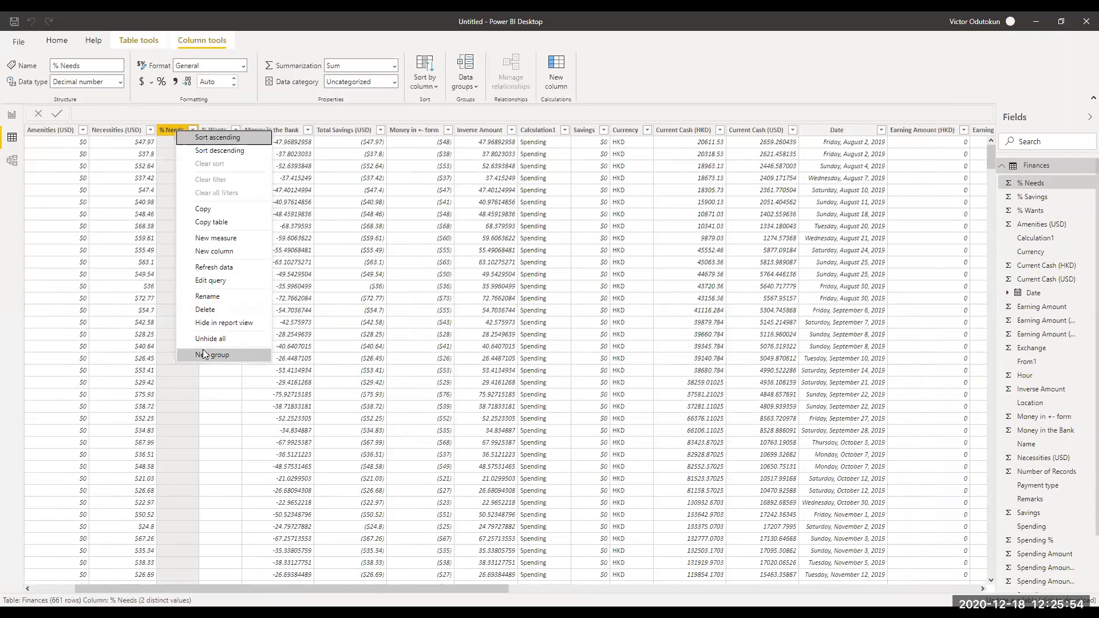
left_click(174, 129)
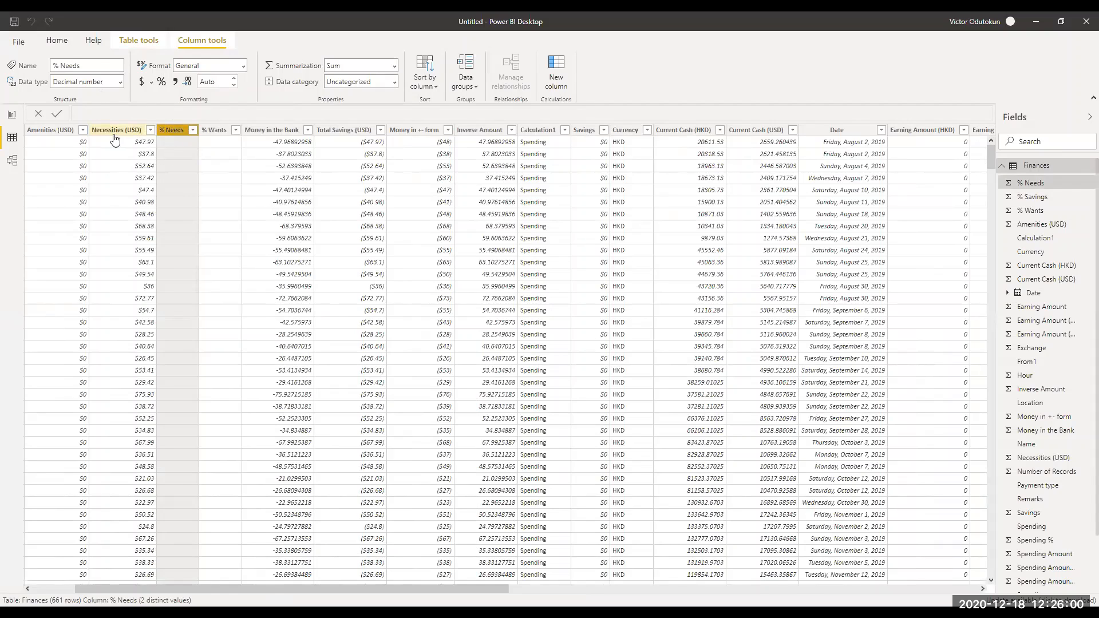
left_click(131, 140)
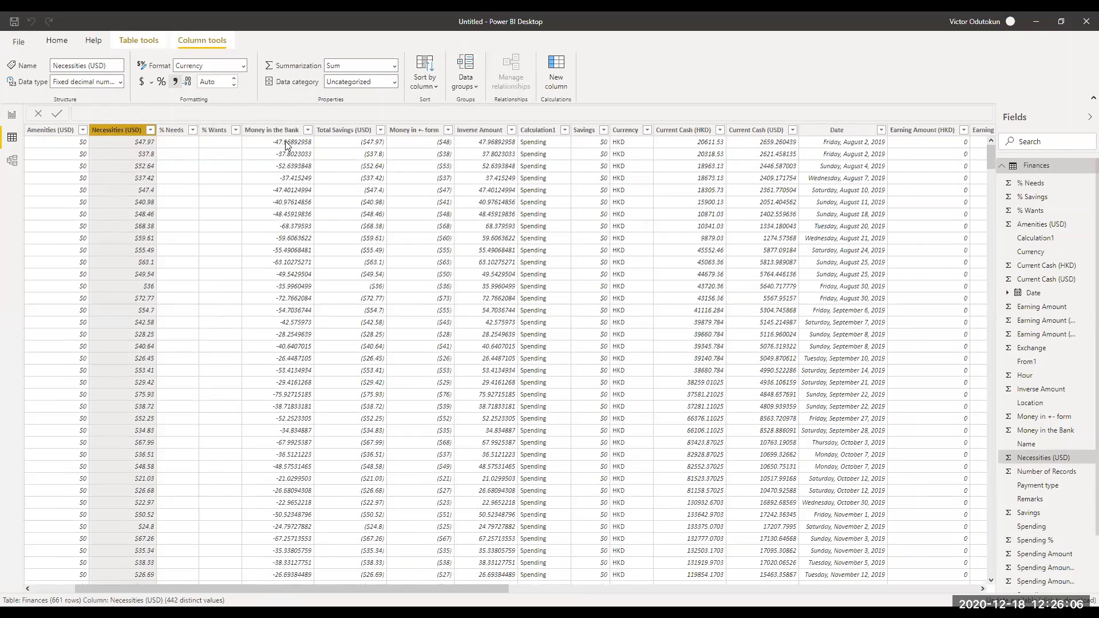
Step: Show the model view and enlarge the Finances table card to list more of its fields
left_click(13, 163)
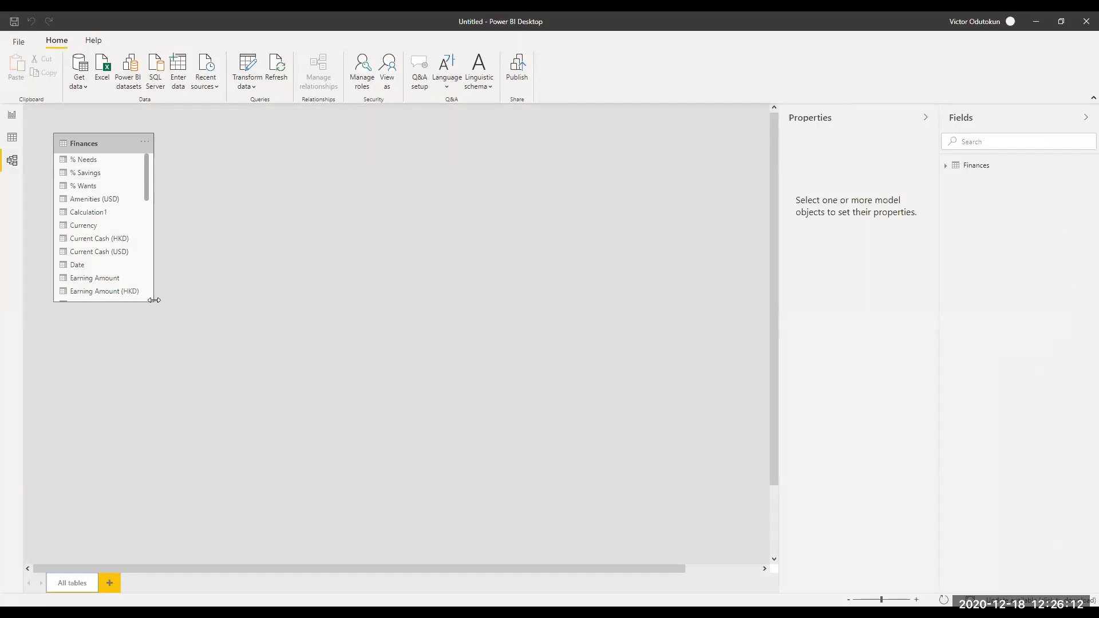
left_click_drag(154, 302, 222, 415)
left_click_drag(396, 498, 446, 558)
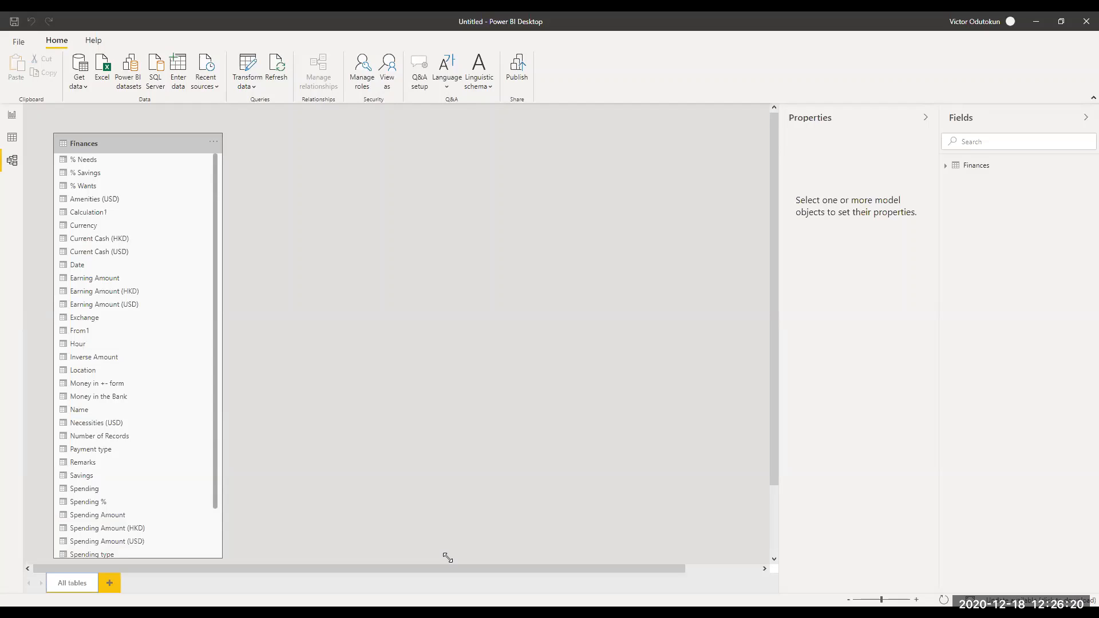
left_click_drag(447, 557, 450, 568)
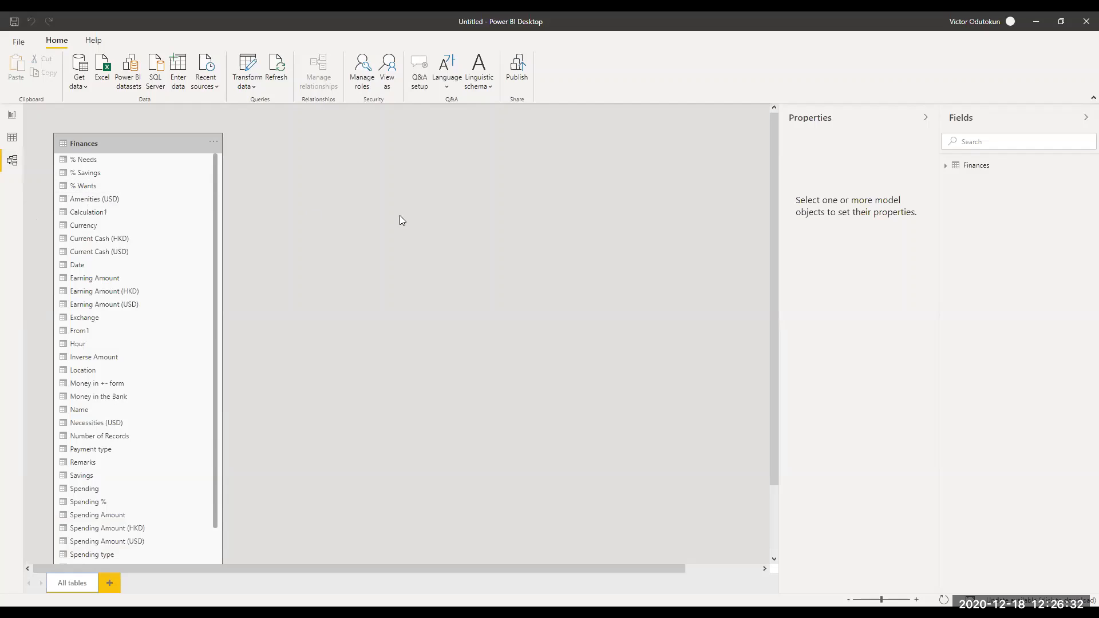
Step: Return to the report view and switch from the Personal expense Dashboard PDF back to Power BI
left_click(14, 117)
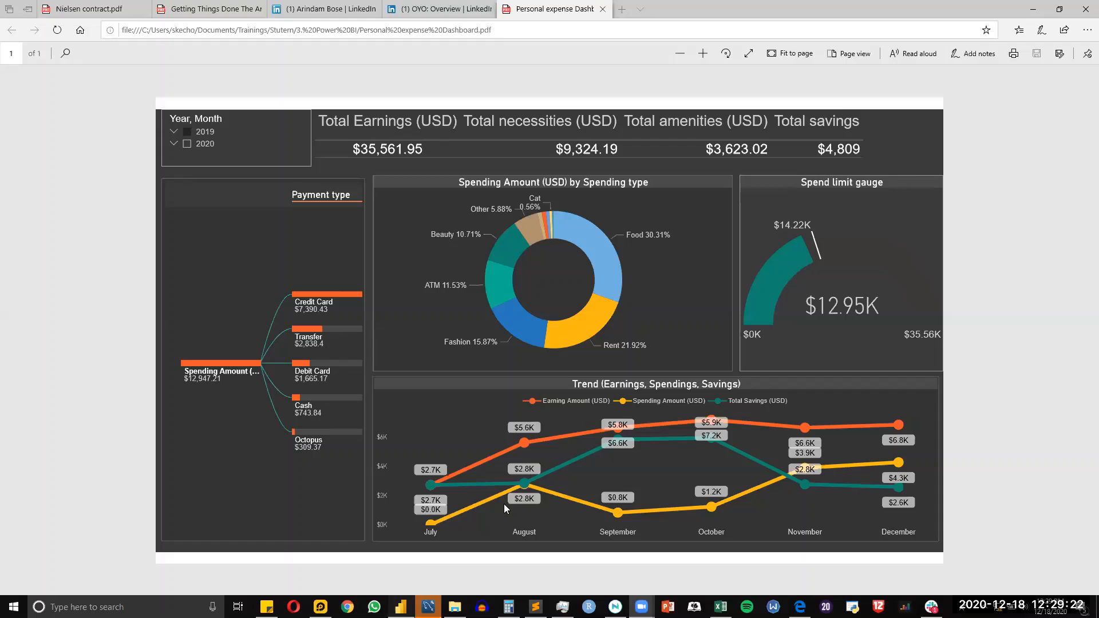
key("alt+Tab")
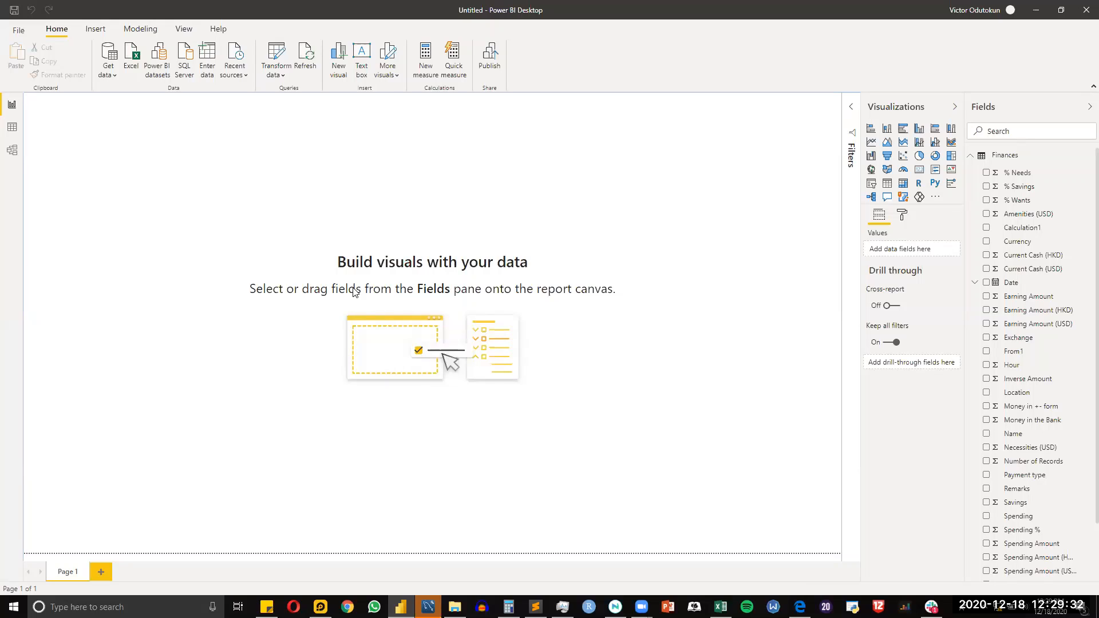
Step: Try the dark Innovate theme and the purple gradient theme on the report
left_click(183, 30)
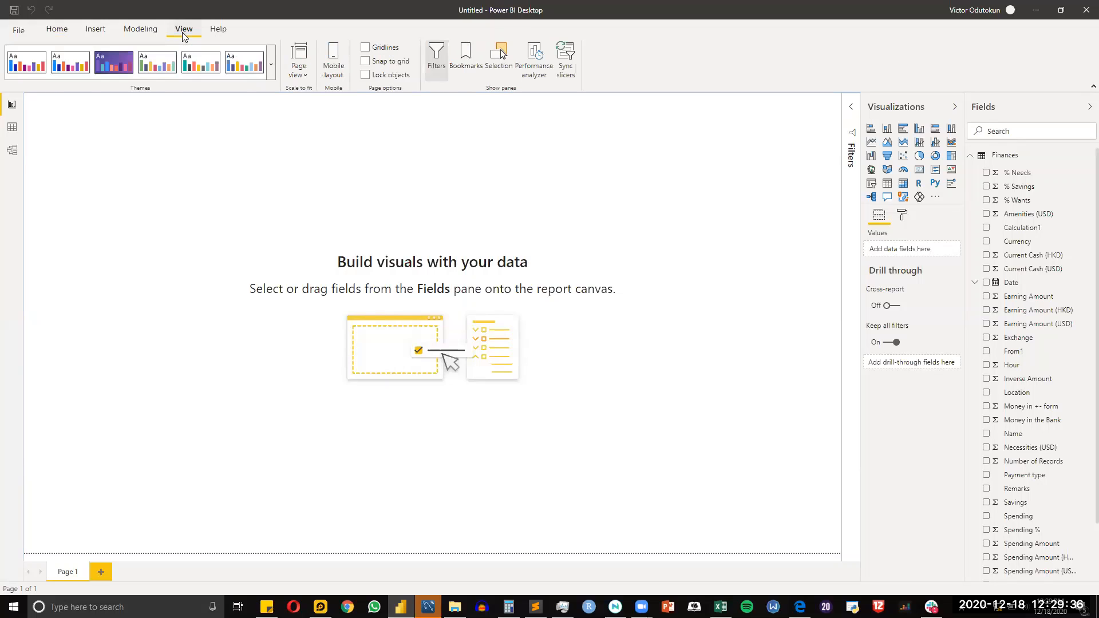
left_click(271, 76)
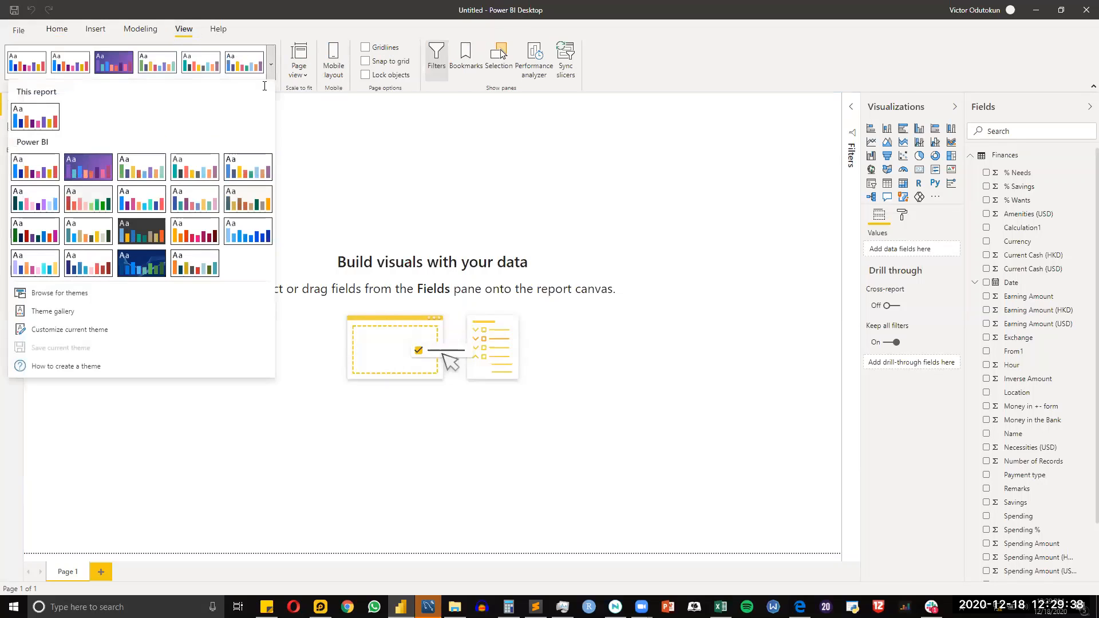
left_click(156, 227)
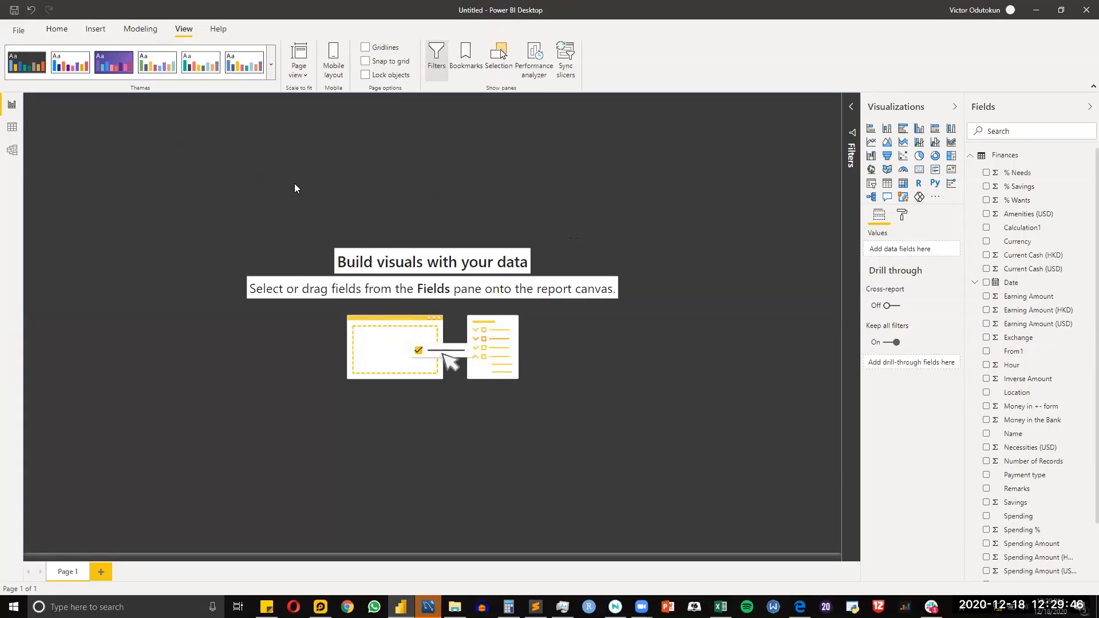
left_click(269, 67)
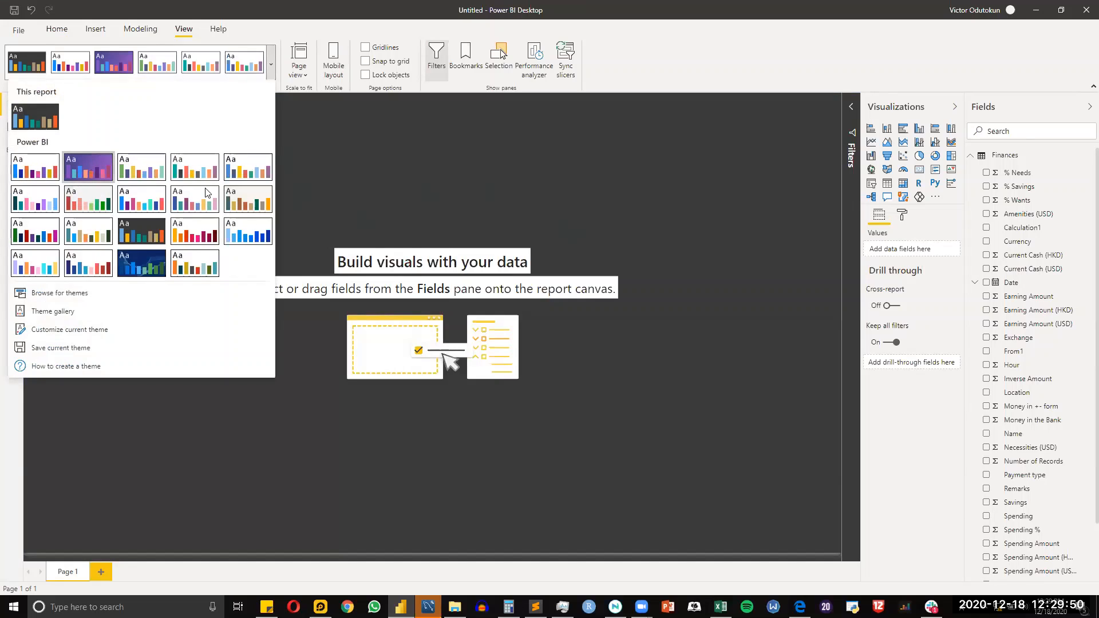
left_click(89, 166)
Step: Apply the Solar theme to the report
left_click(271, 69)
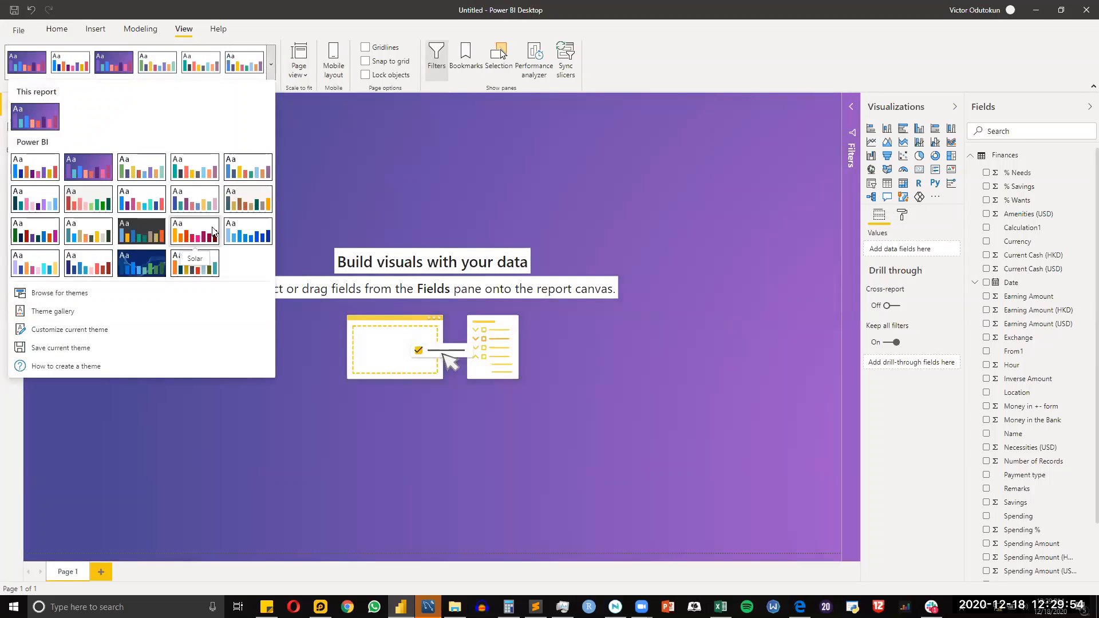
left_click(211, 226)
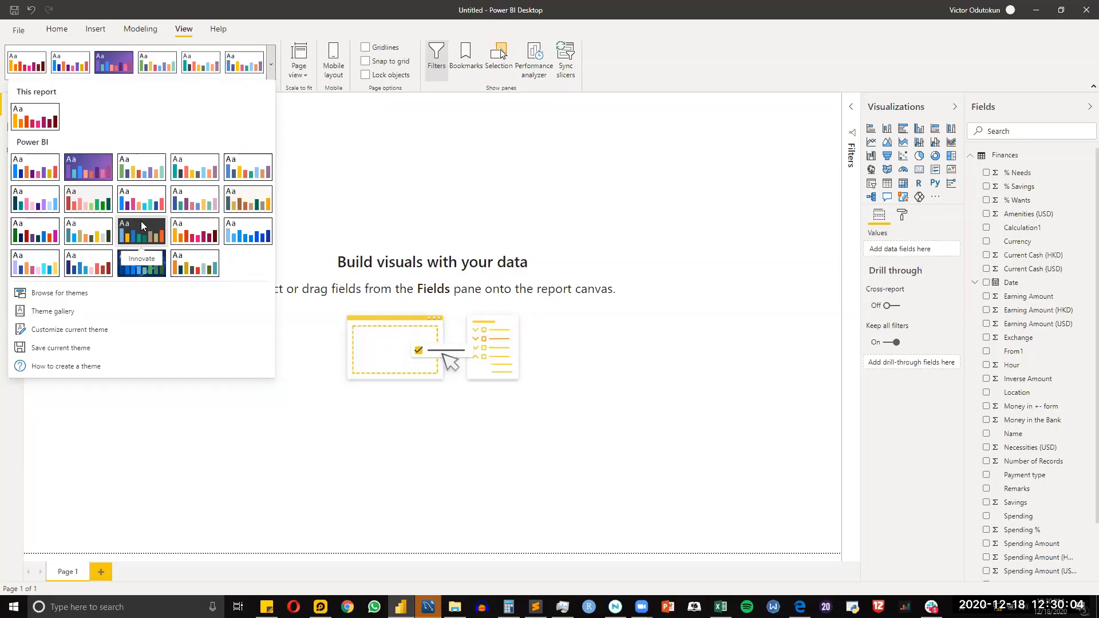
left_click(197, 235)
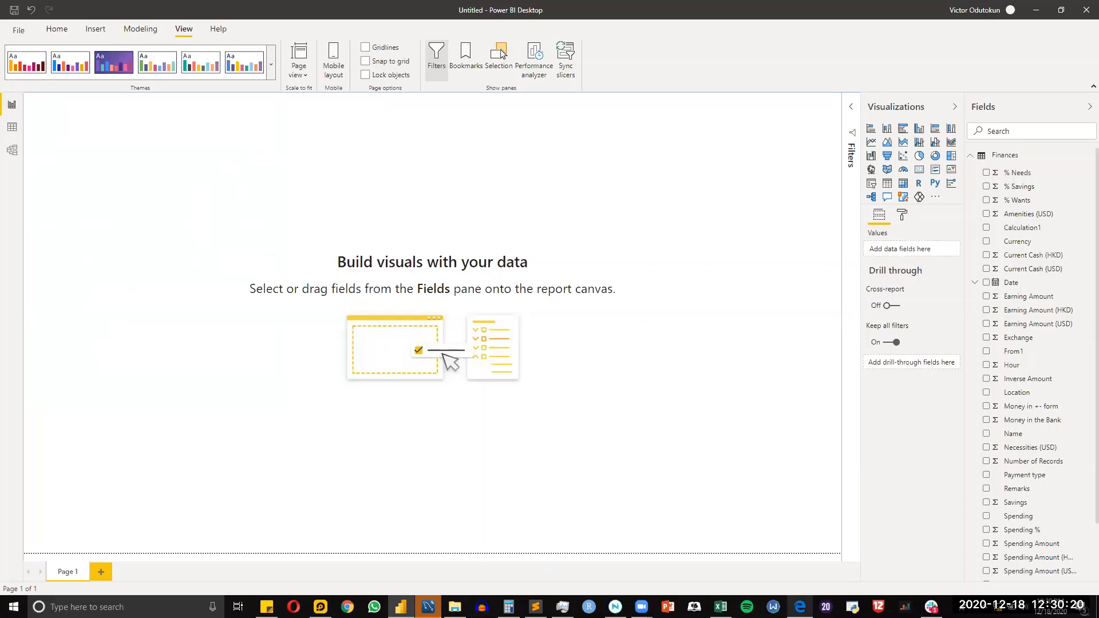
Step: Switch to the Personal expense Dashboard PDF in Edge, examine its visuals, and return to the Power BI report
left_click(797, 604)
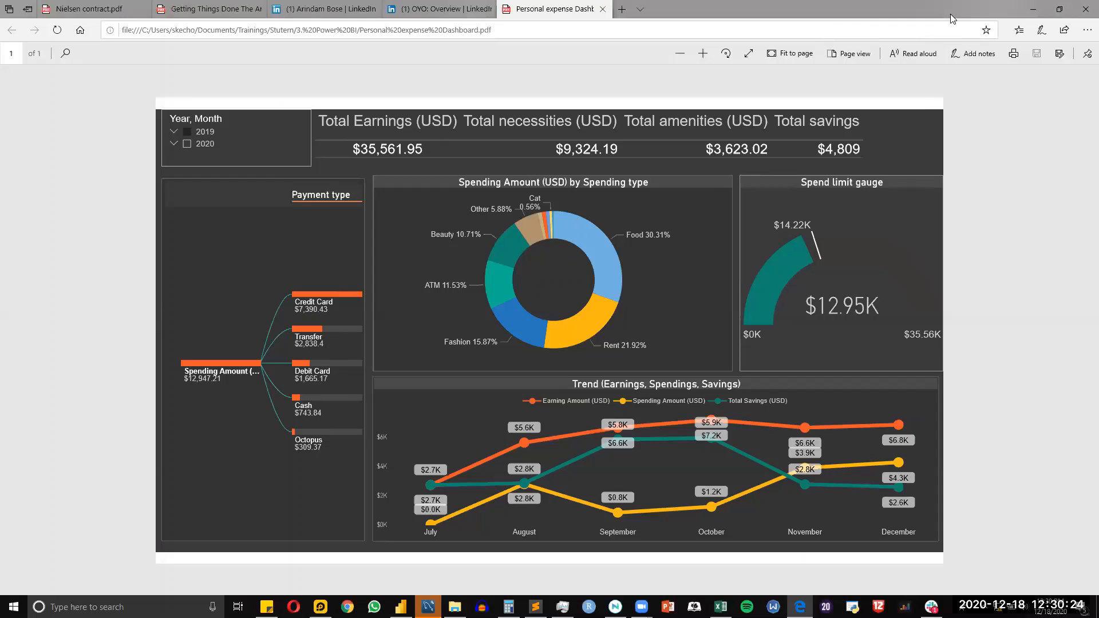
left_click(1034, 8)
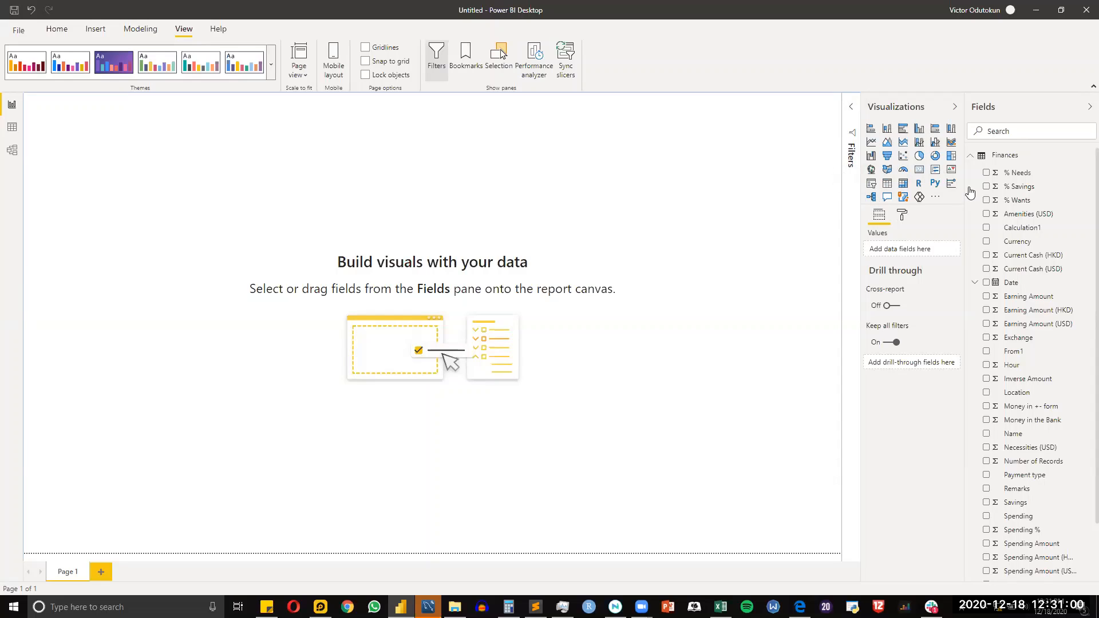
Step: Browse the AppSource catalogue of additional Power BI visuals, from Bullet Chart to Dial Gauge, and close it without adding any
left_click(939, 197)
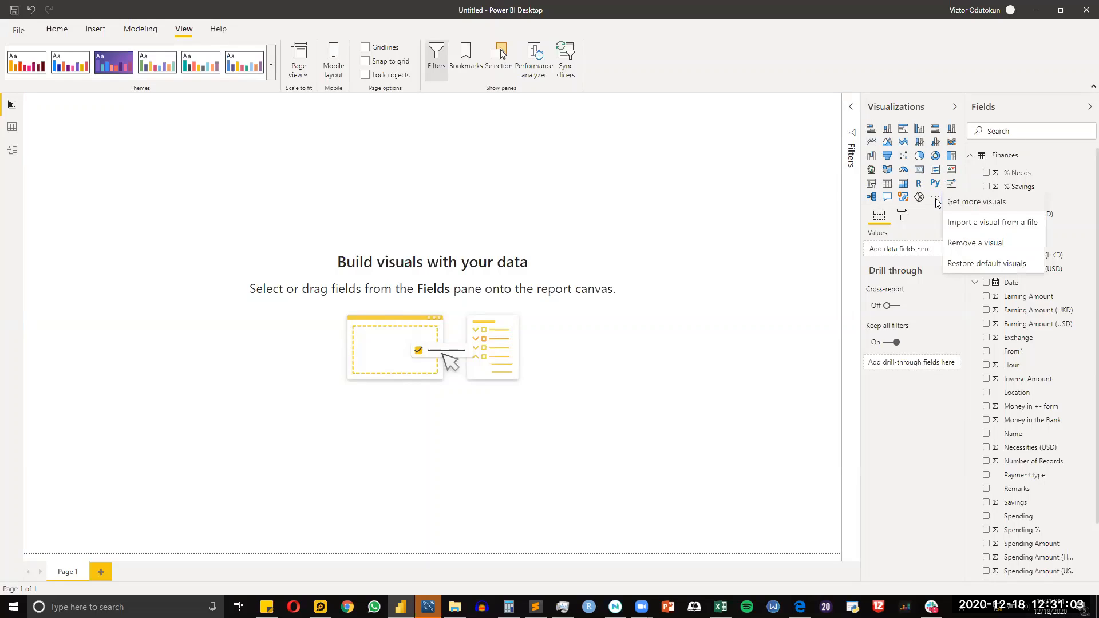
left_click(977, 202)
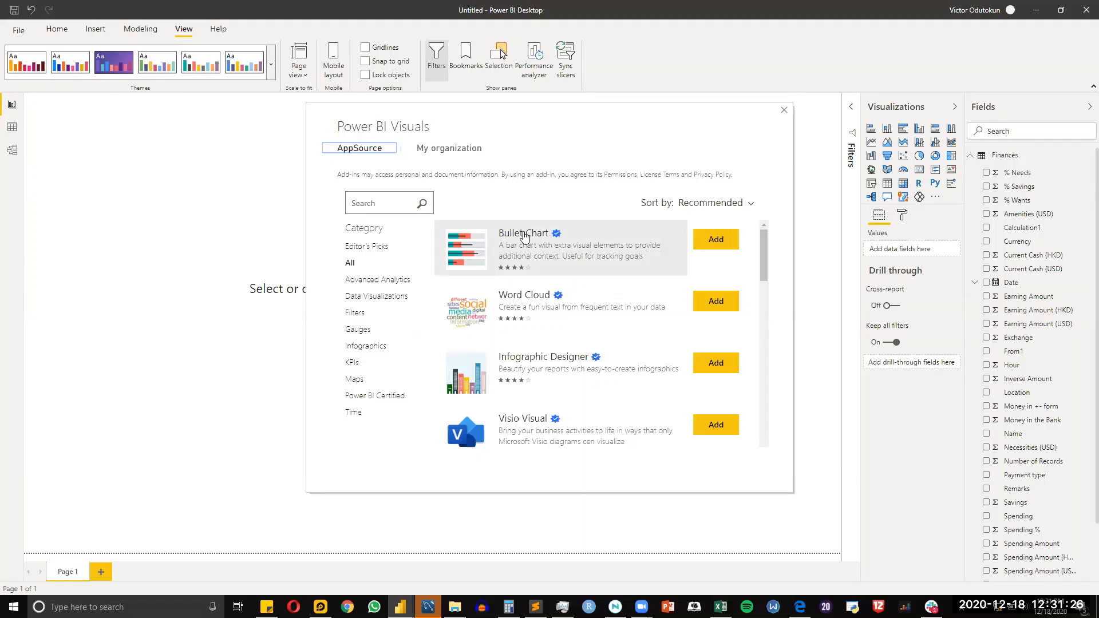
scroll(547, 245, "down", 5)
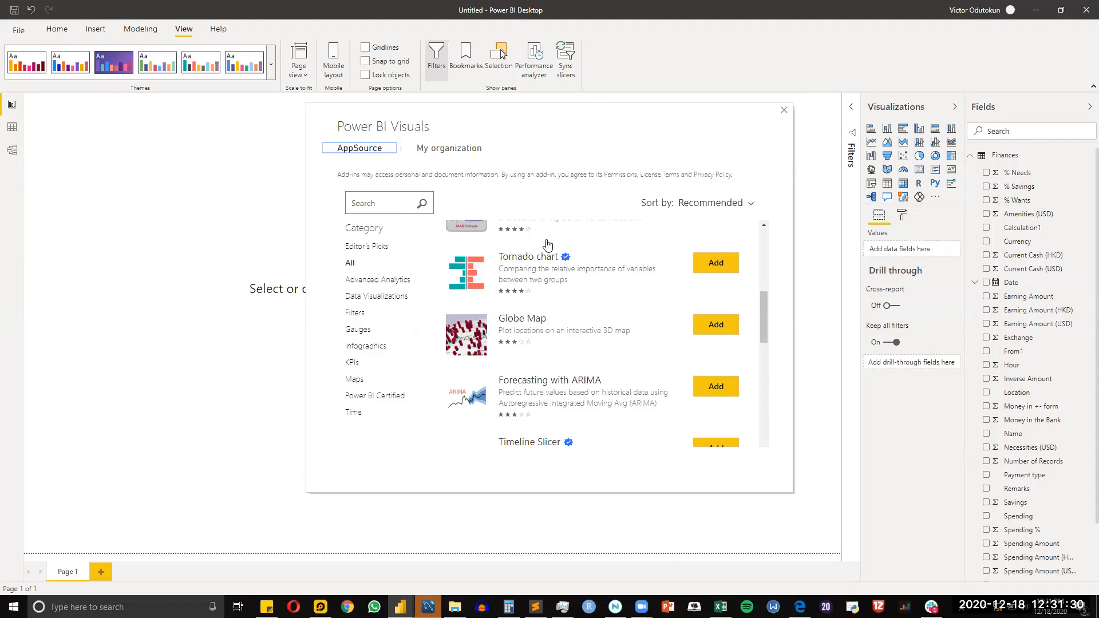
scroll(548, 245, "up", 5)
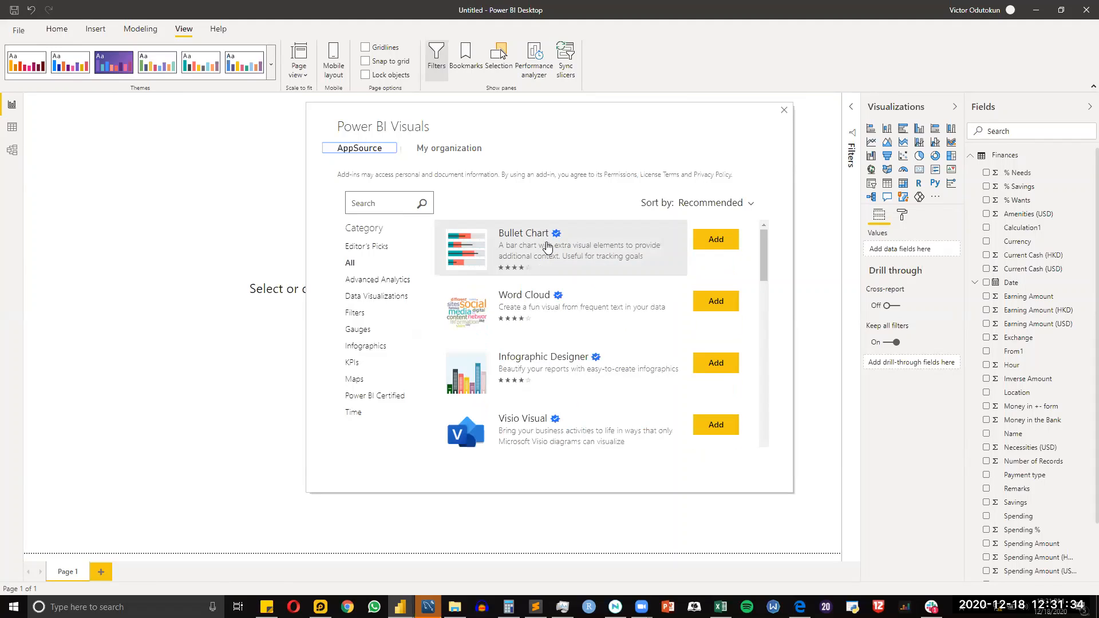
scroll(548, 246, "down", 3)
scroll(548, 246, "up", 3)
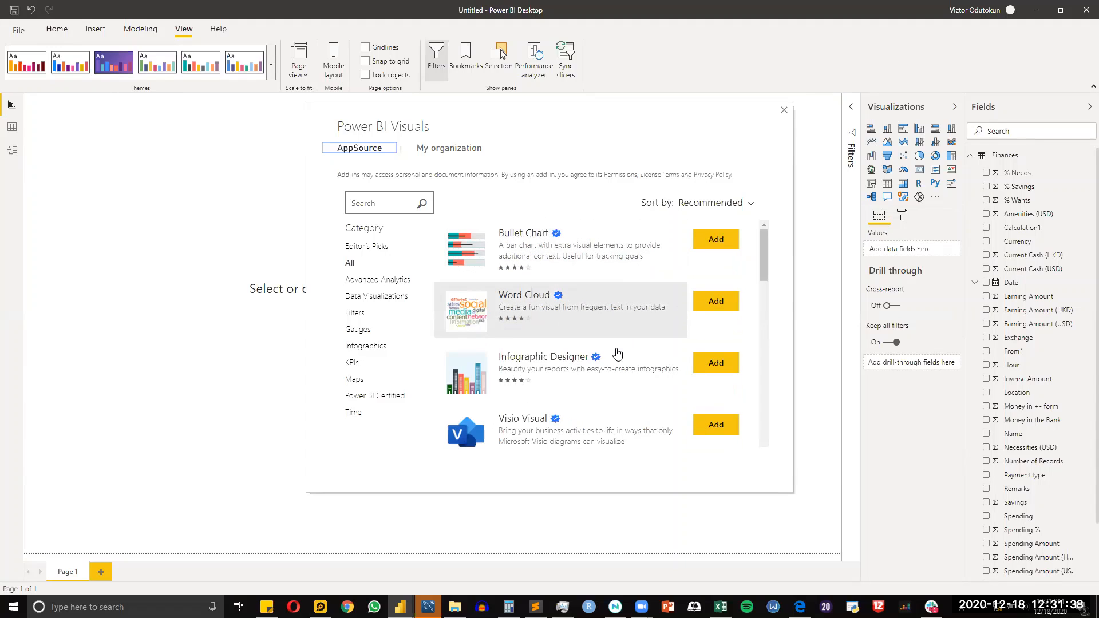
scroll(615, 360, "down", 3)
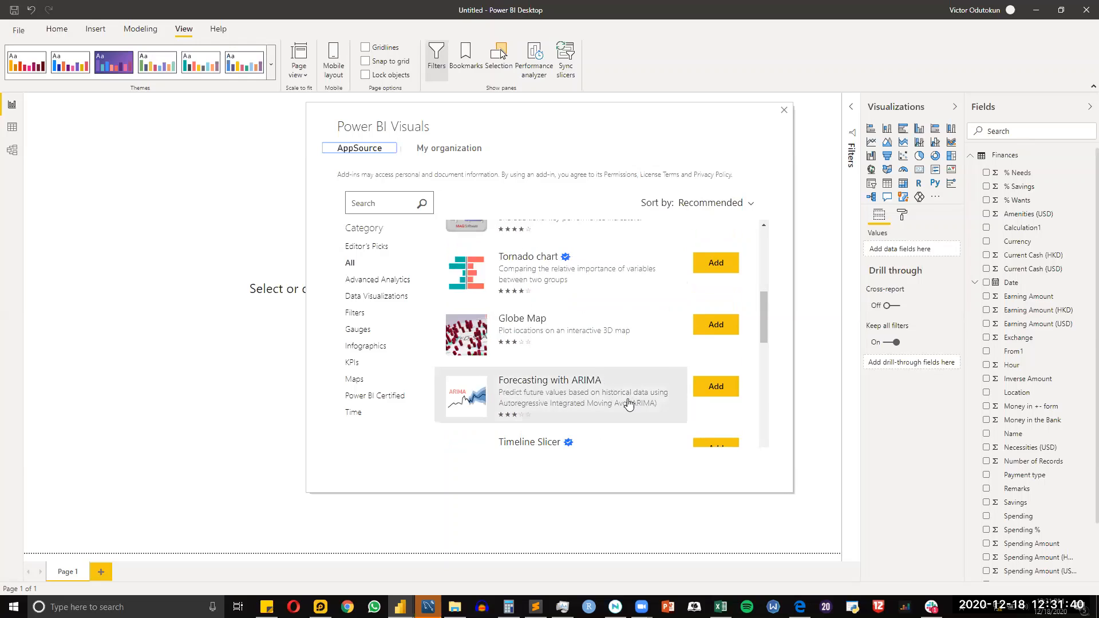
scroll(510, 372, "down", 5)
scroll(512, 388, "down", 5)
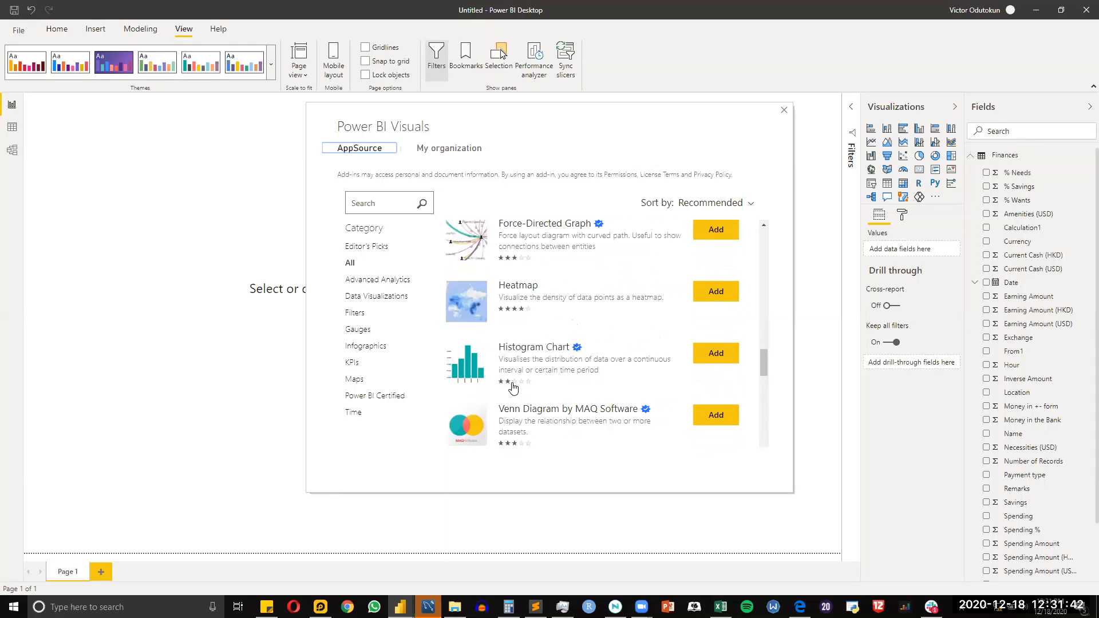
scroll(513, 388, "down", 3)
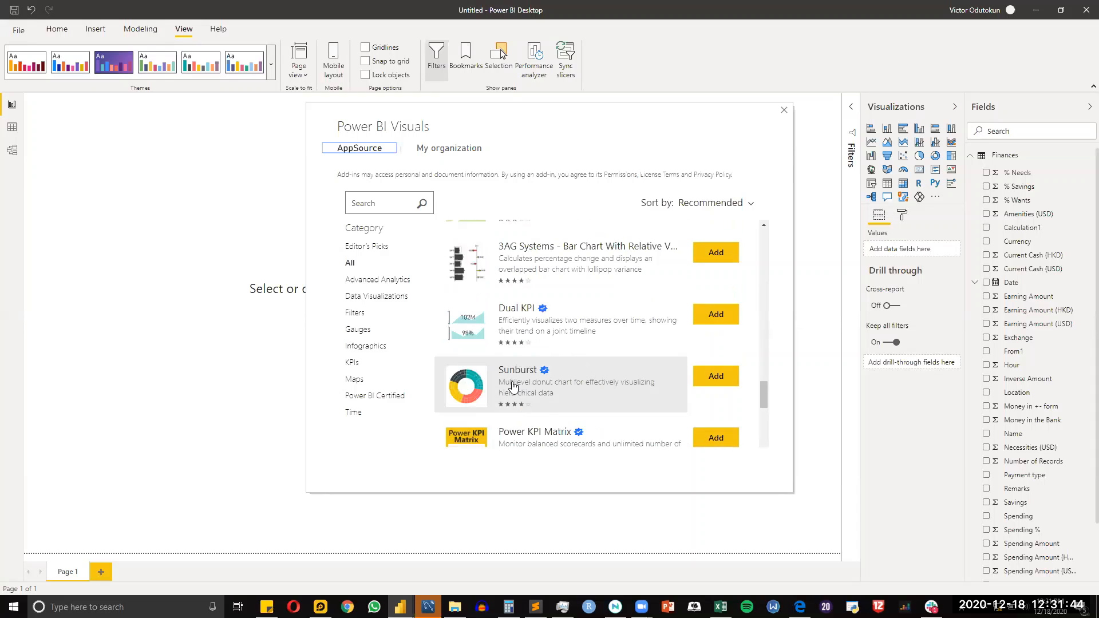
scroll(552, 368, "down", 3)
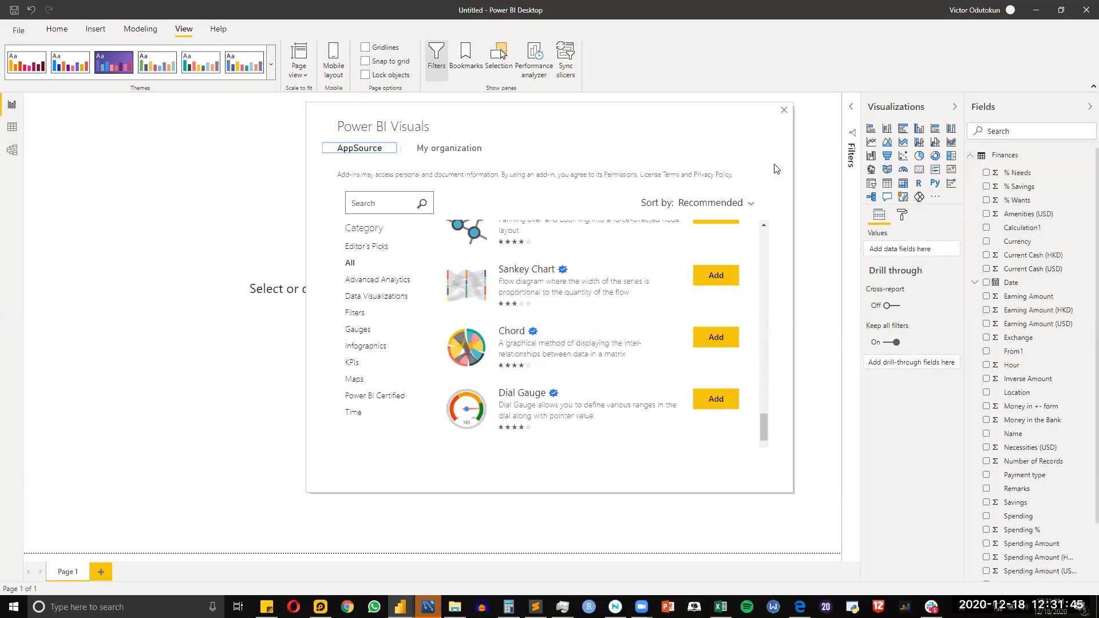
left_click(784, 110)
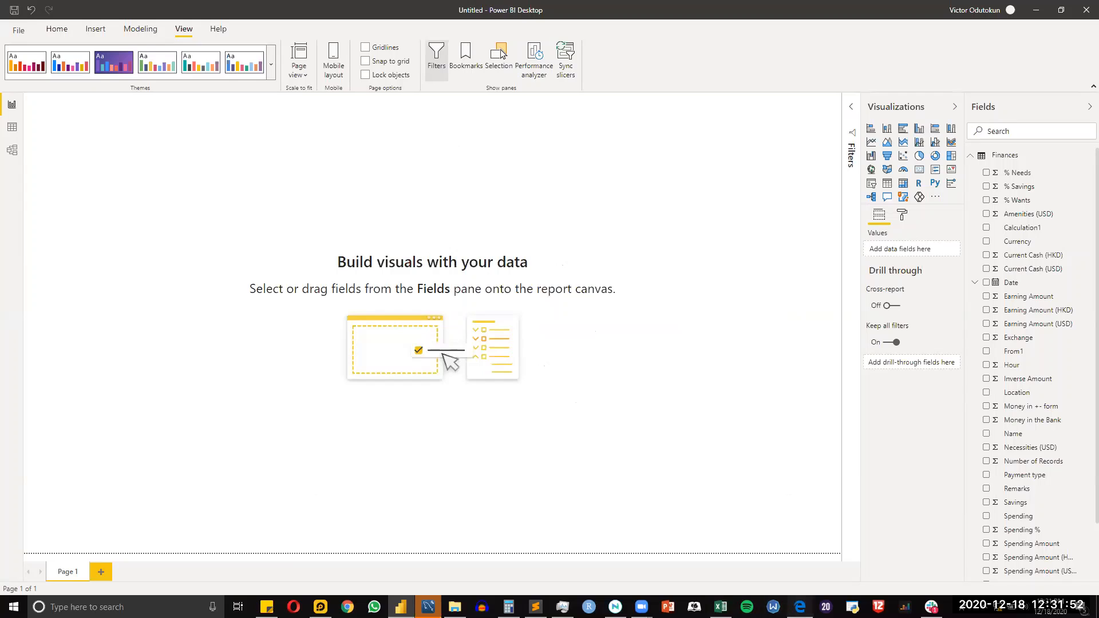
Step: Check the Personal expense Dashboard PDF, return to Power BI, and place an enlarged donut chart near the middle of the report page
key("alt+Tab")
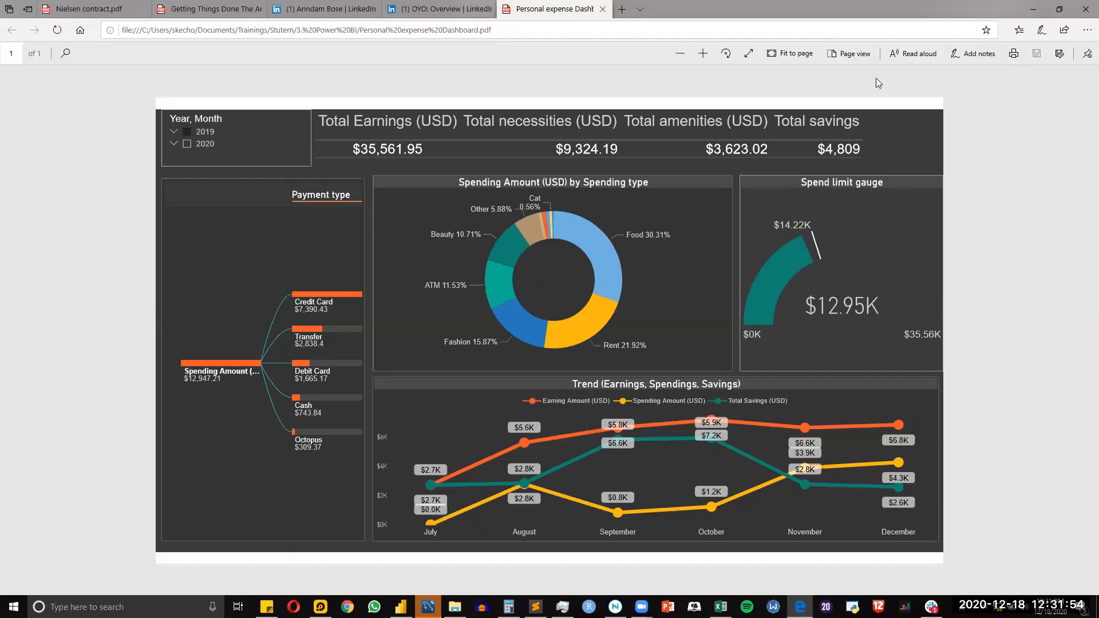
key("alt+Tab")
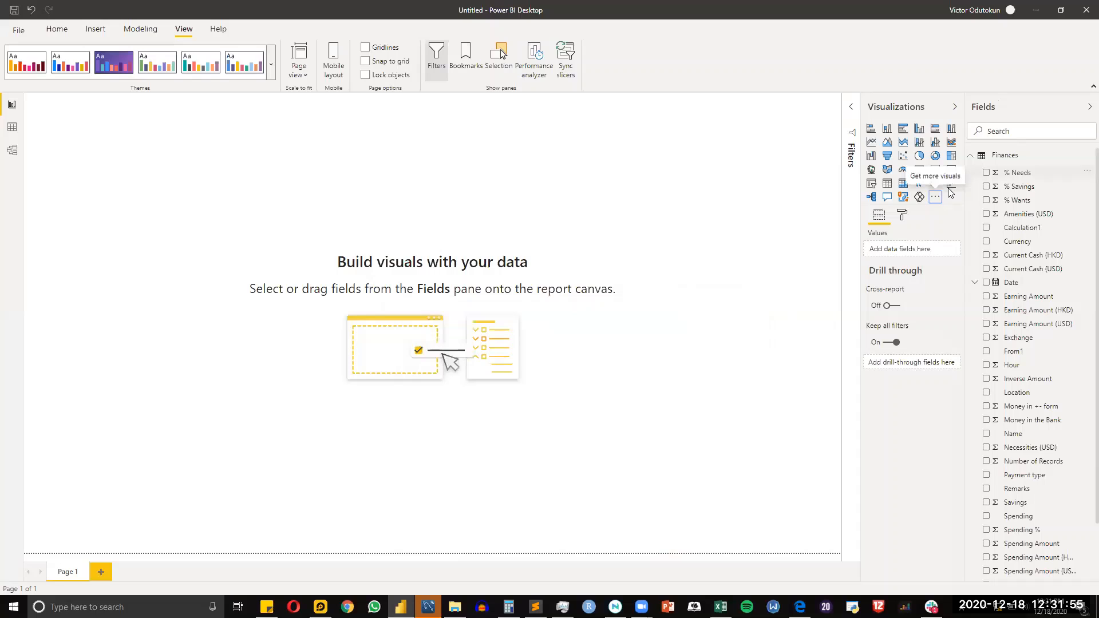
left_click(935, 157)
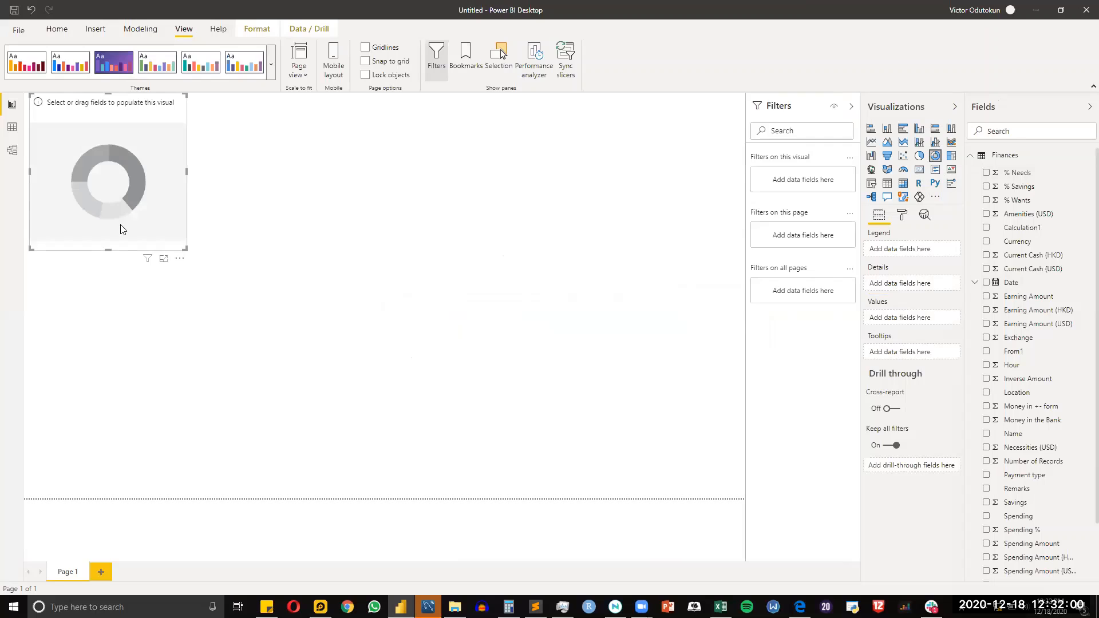
left_click_drag(122, 229, 238, 244)
left_click_drag(428, 305, 542, 407)
left_click_drag(417, 286, 373, 325)
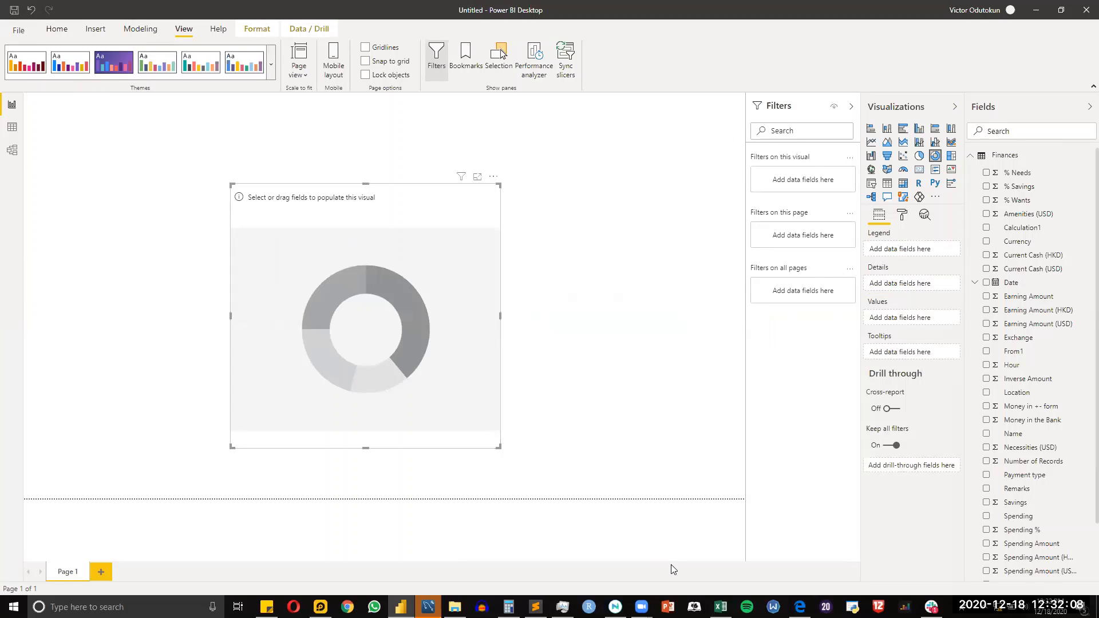
left_click(642, 606)
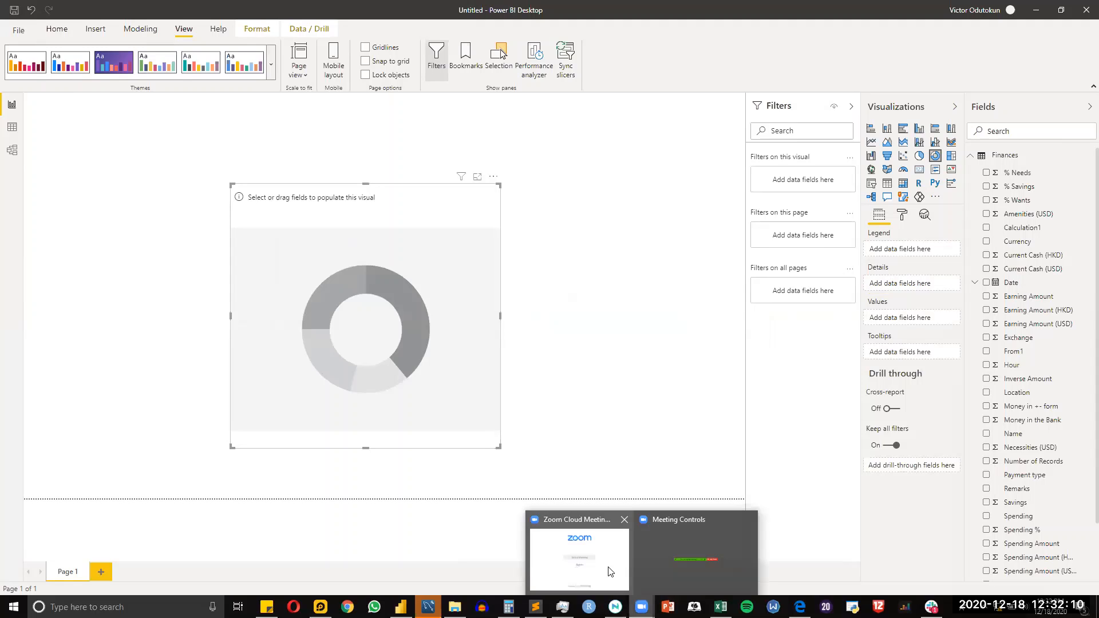
left_click(609, 571)
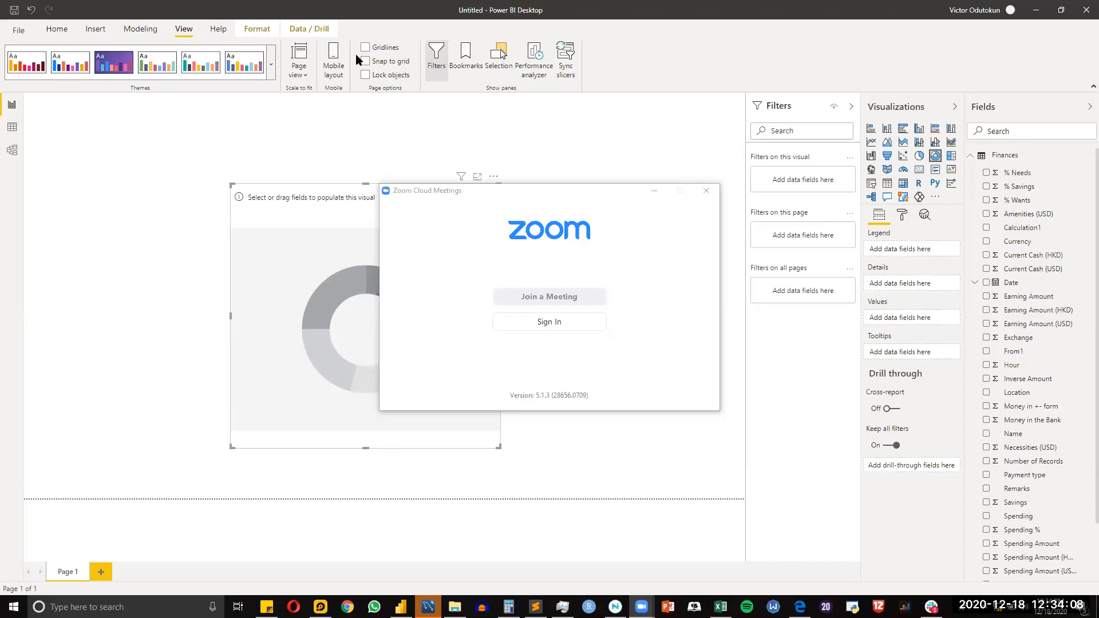
left_click(654, 192)
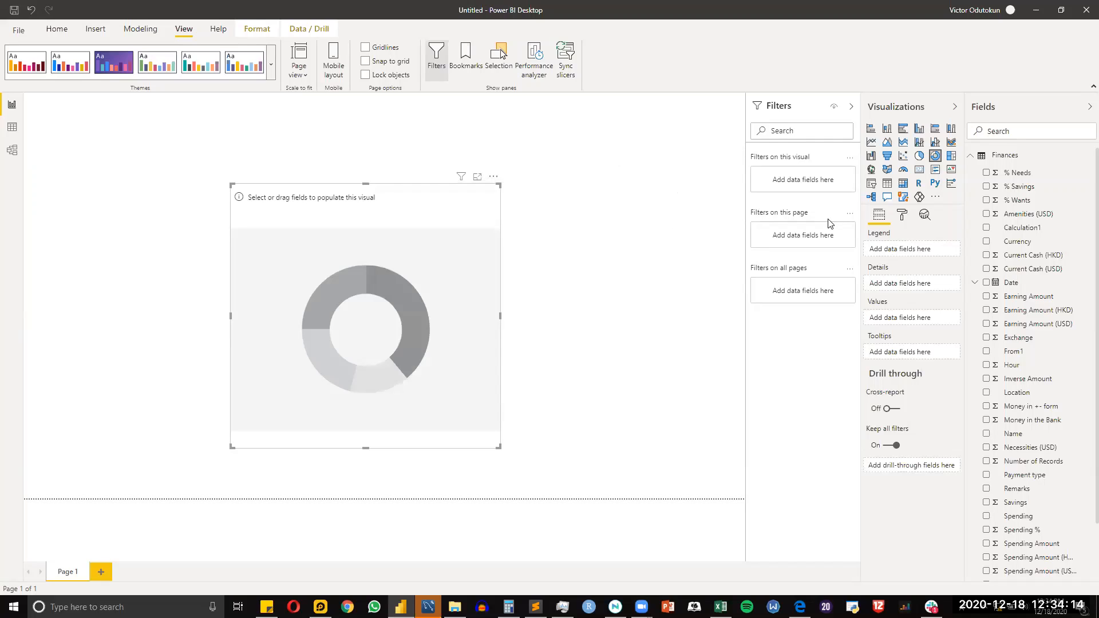
Step: Reposition the empty donut chart, add the Spending field to its values, and keep the value shown as No calculation
left_click_drag(413, 202, 453, 196)
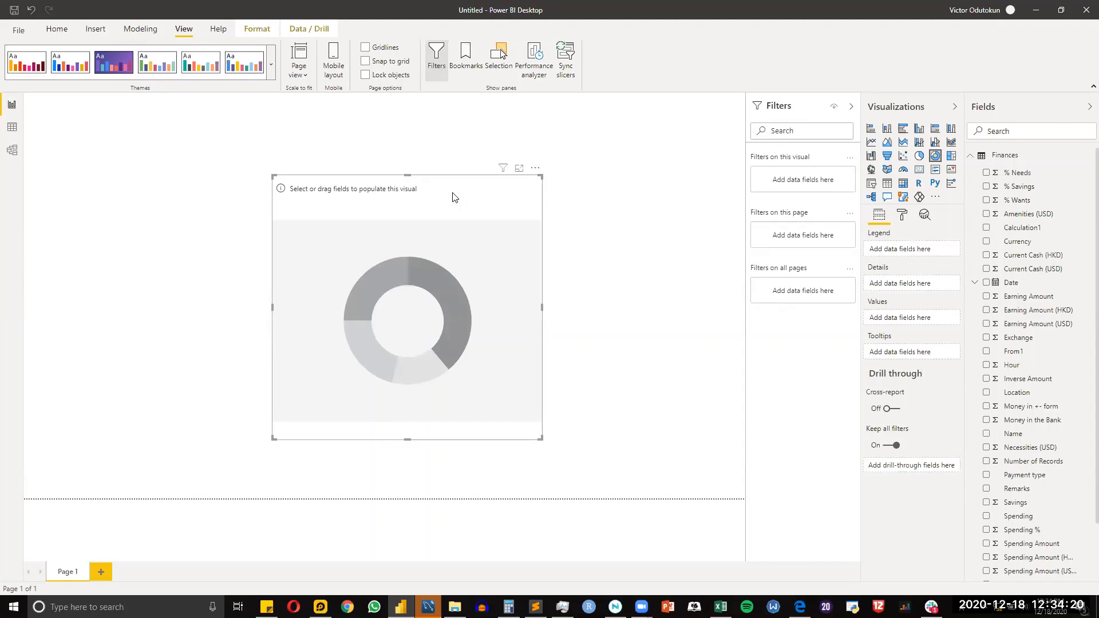
left_click_drag(453, 197, 483, 211)
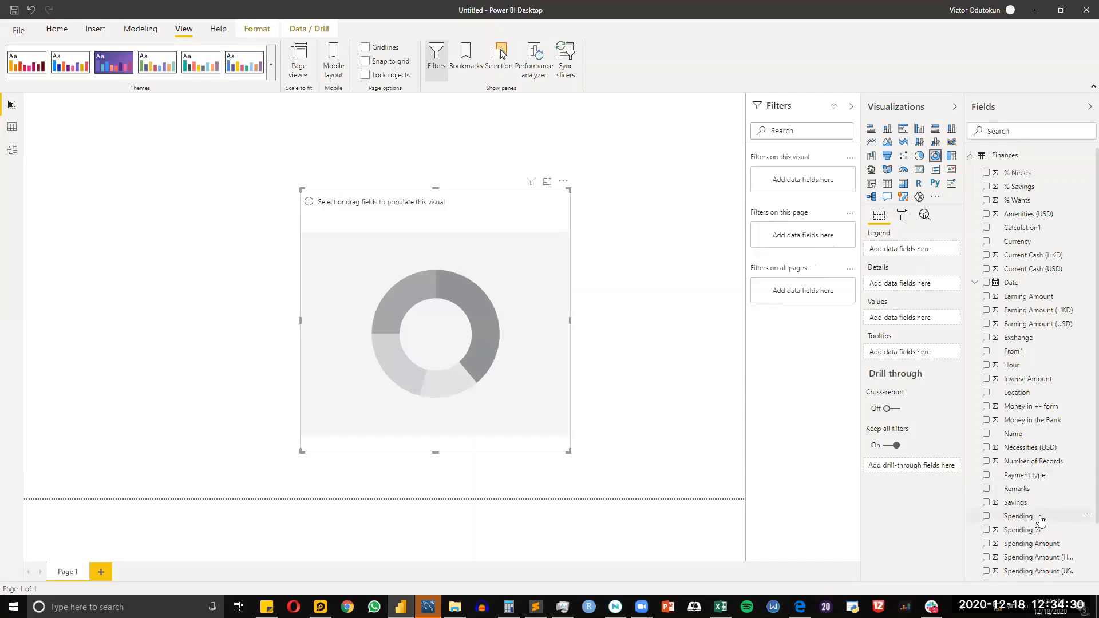
left_click_drag(1040, 520, 922, 319)
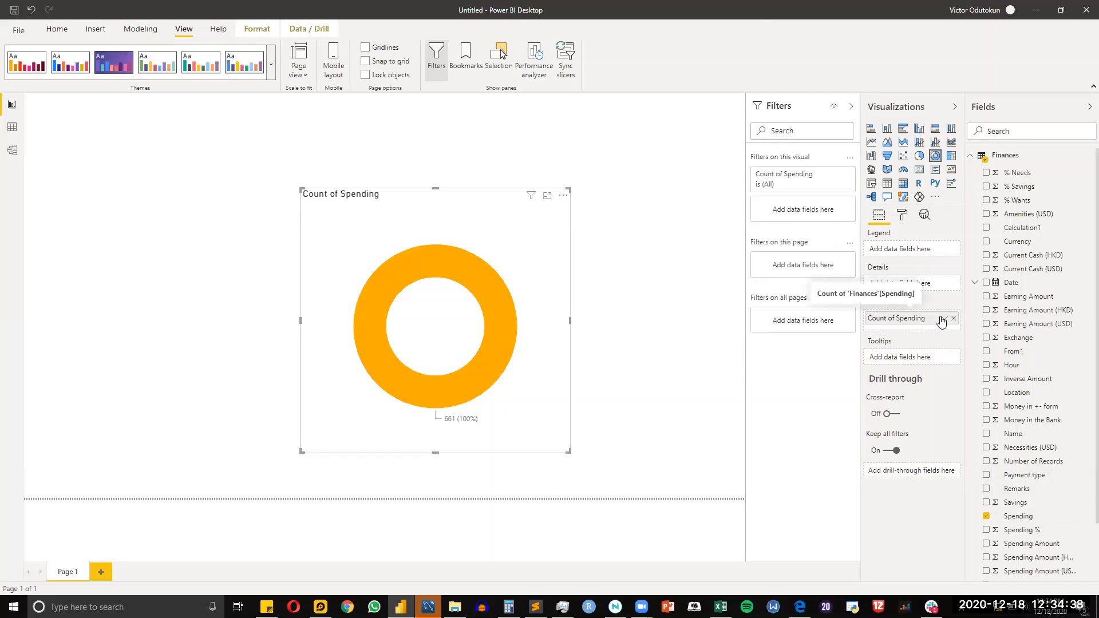
left_click(942, 319)
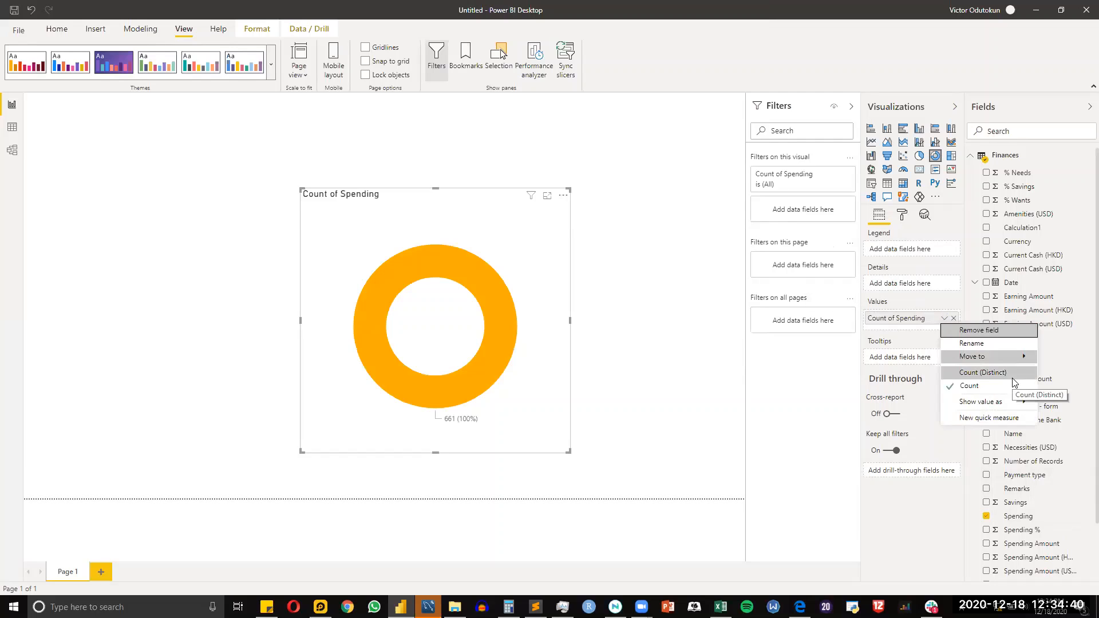
mouse_move(1025, 408)
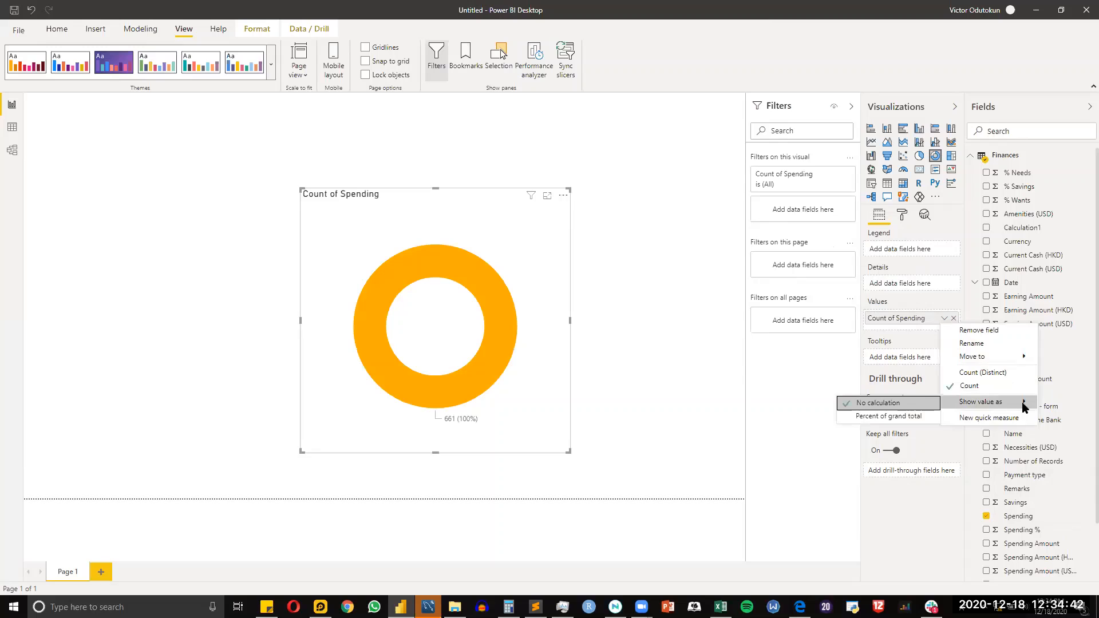
left_click(876, 404)
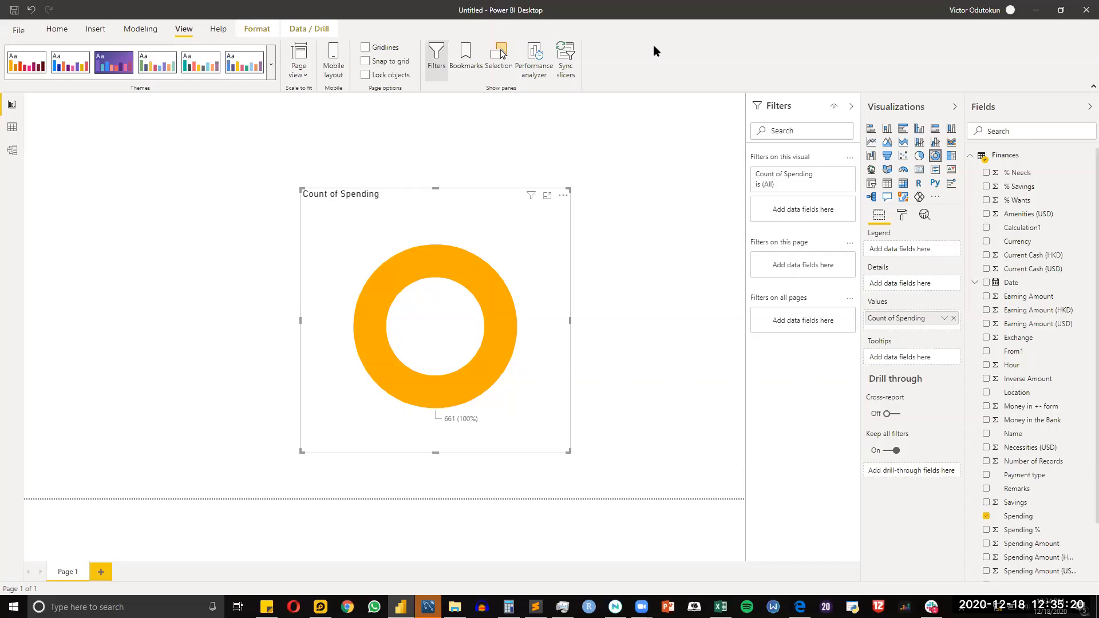
Step: Examine the Finances table's columns in the data view, return to the report, and look through the spending fields
left_click(6, 130)
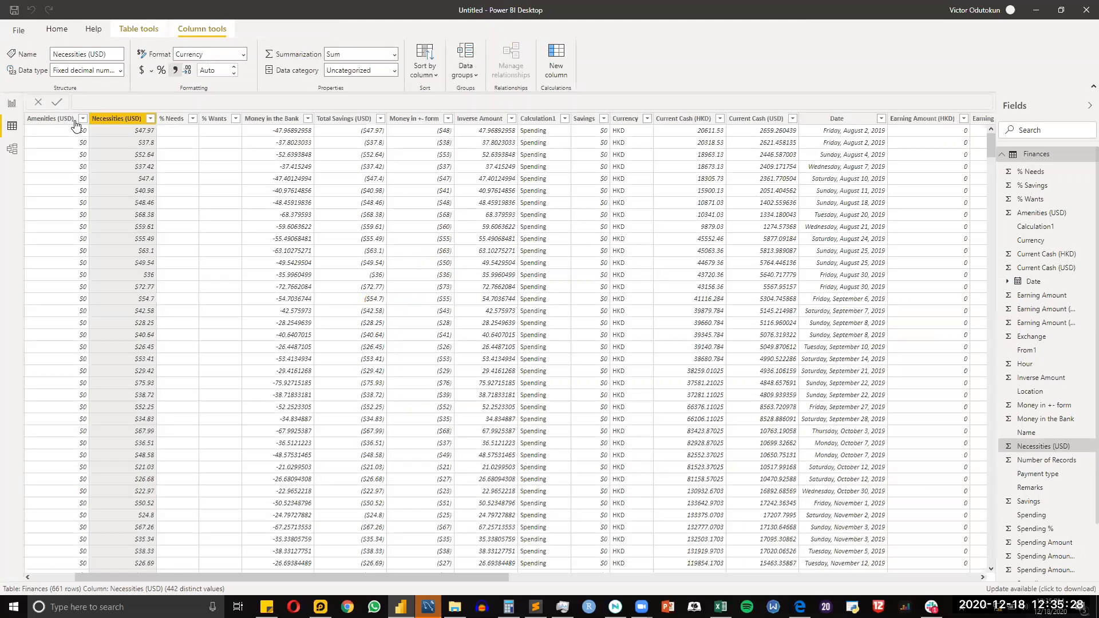
left_click_drag(392, 578, 918, 589)
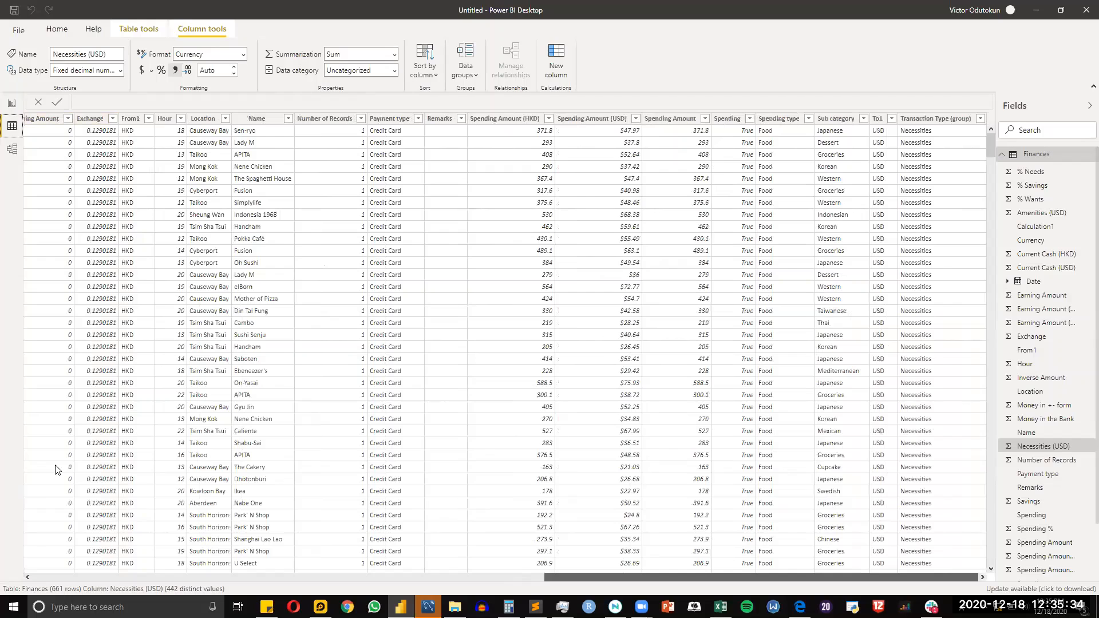
left_click(15, 104)
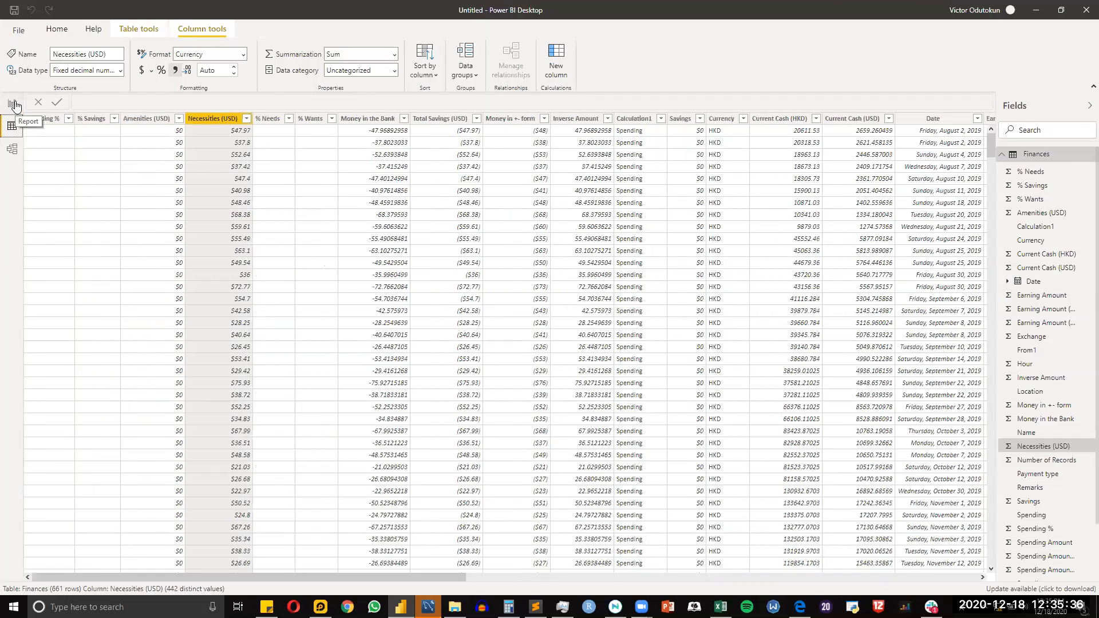
left_click(15, 104)
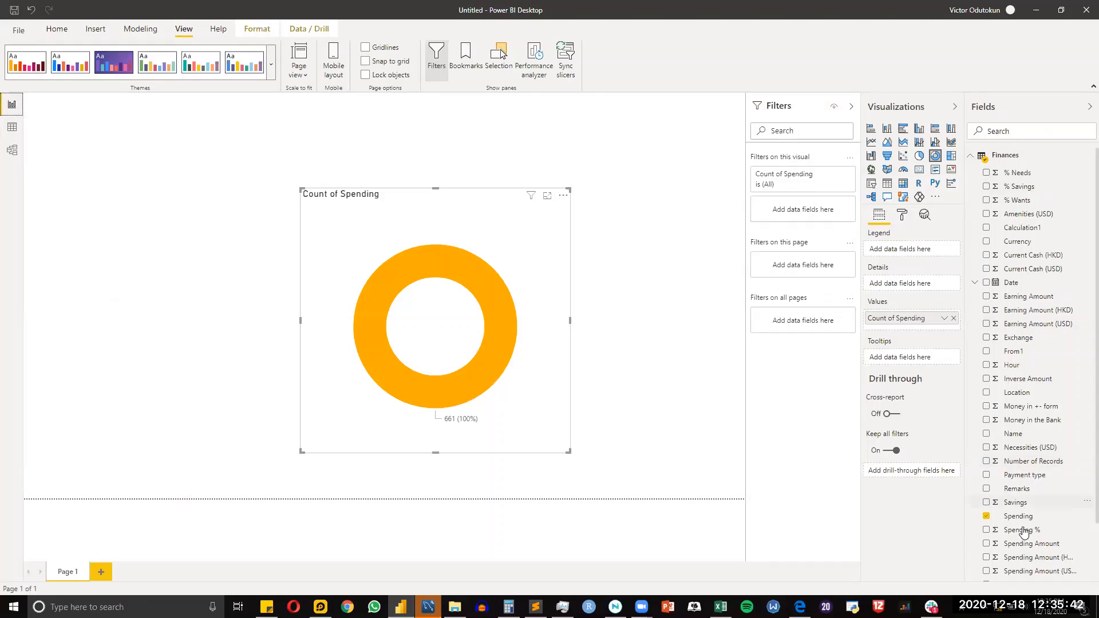
scroll(1019, 510, "down", 2)
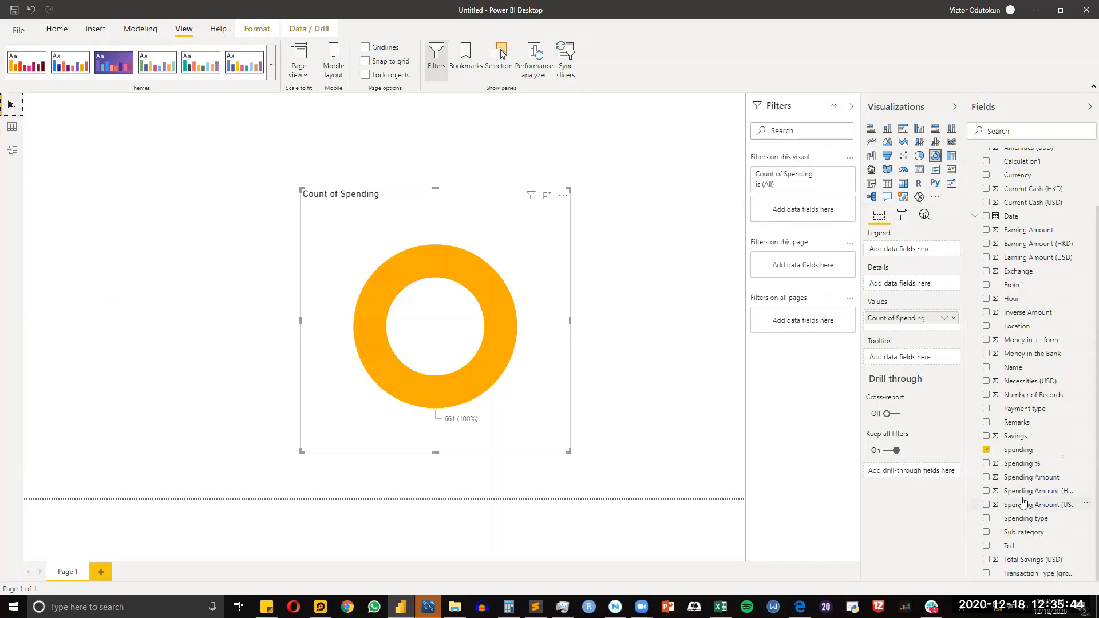
scroll(1024, 502, "up", 2)
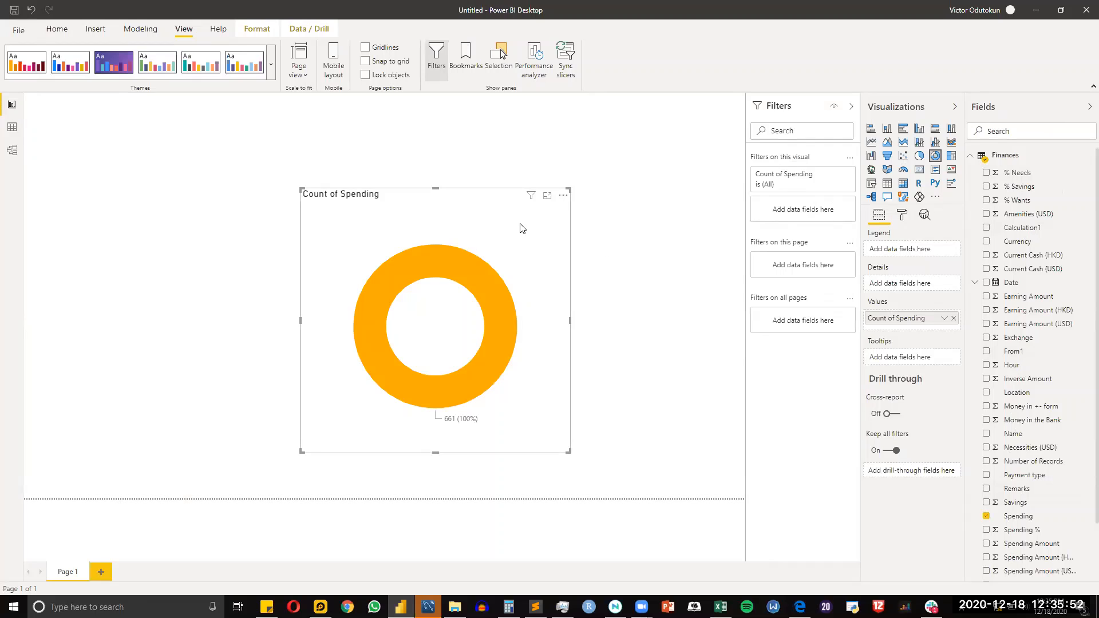
Step: Delete the Count of Spending donut chart and place a new, enlarged donut chart in the middle of the page
key("Delete")
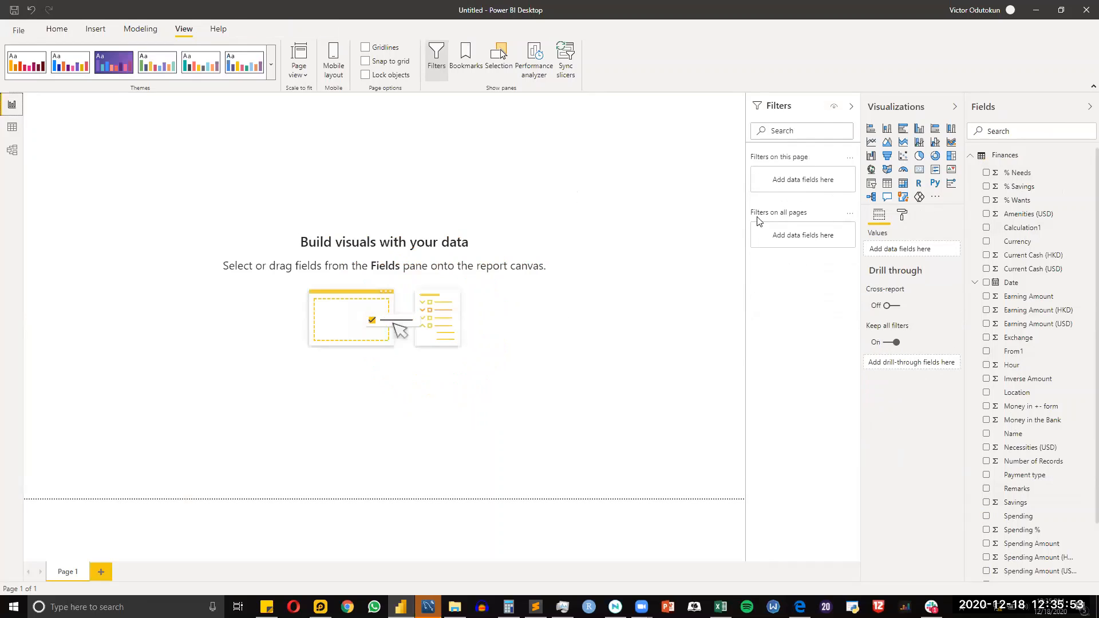
left_click(934, 156)
left_click_drag(122, 196, 406, 281)
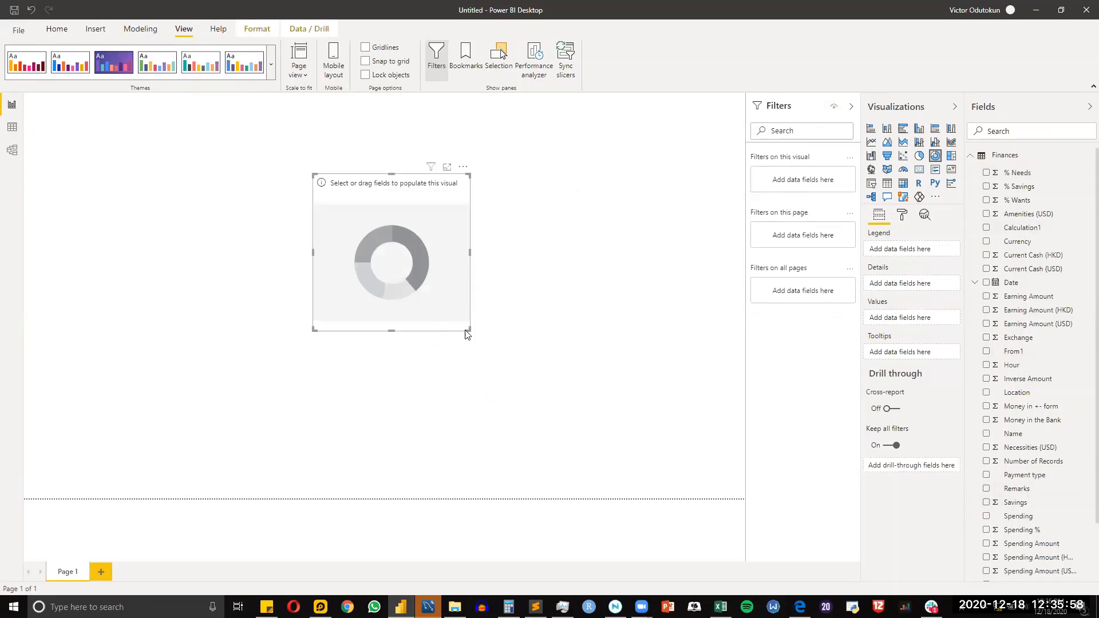
left_click_drag(469, 331, 521, 430)
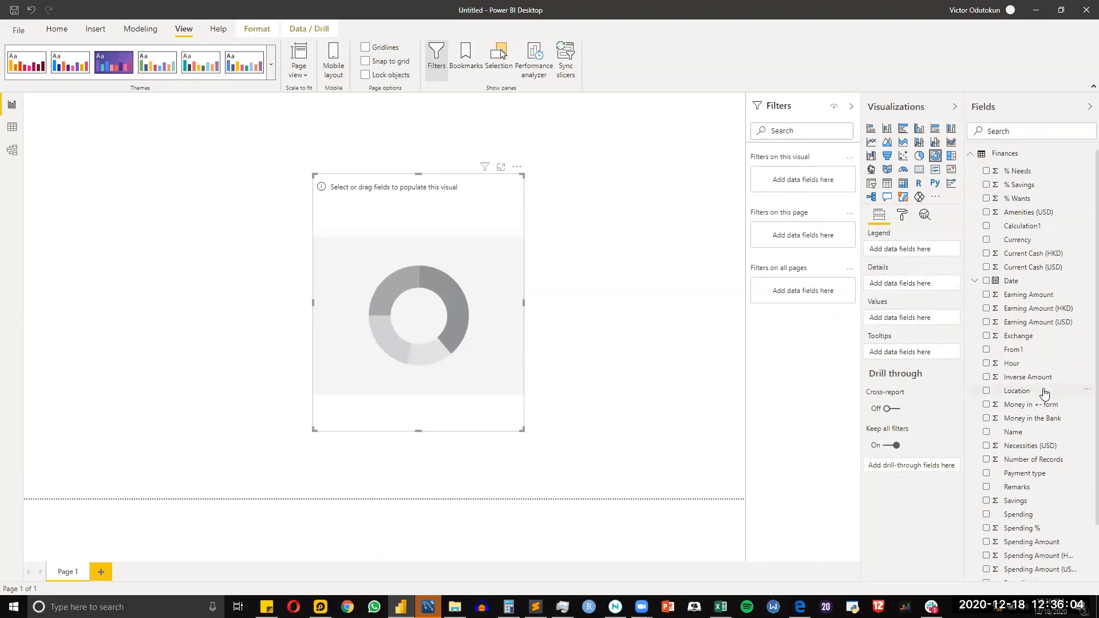
Step: Add Spending Amount to the new donut chart's values and switch to the Personal expense Dashboard PDF in Edge
scroll(1043, 391, "down", 3)
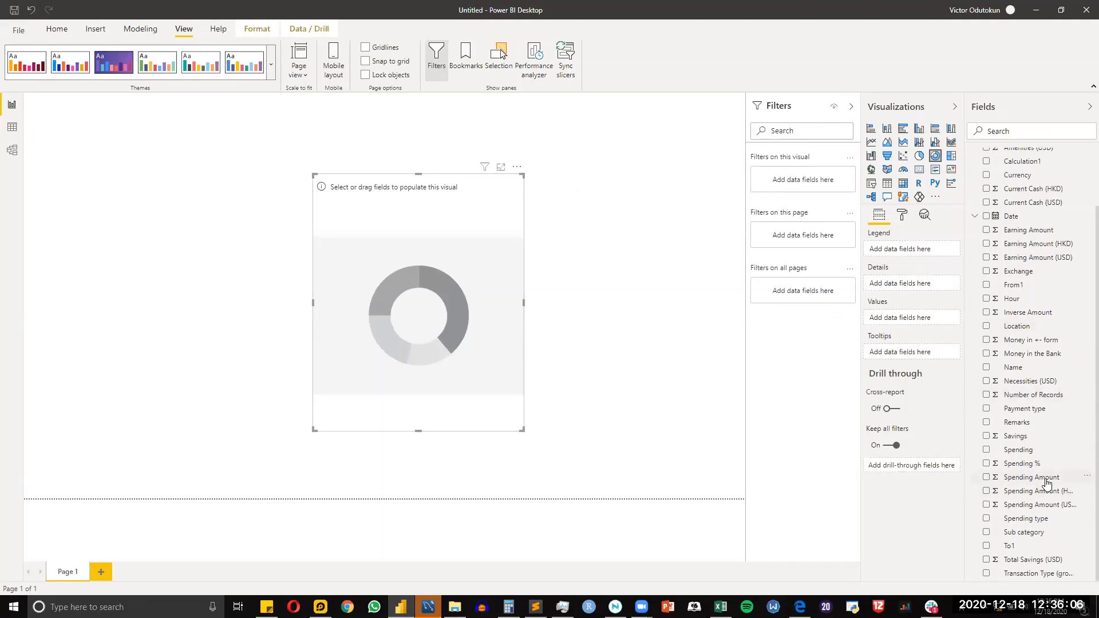
left_click_drag(1046, 484, 911, 320)
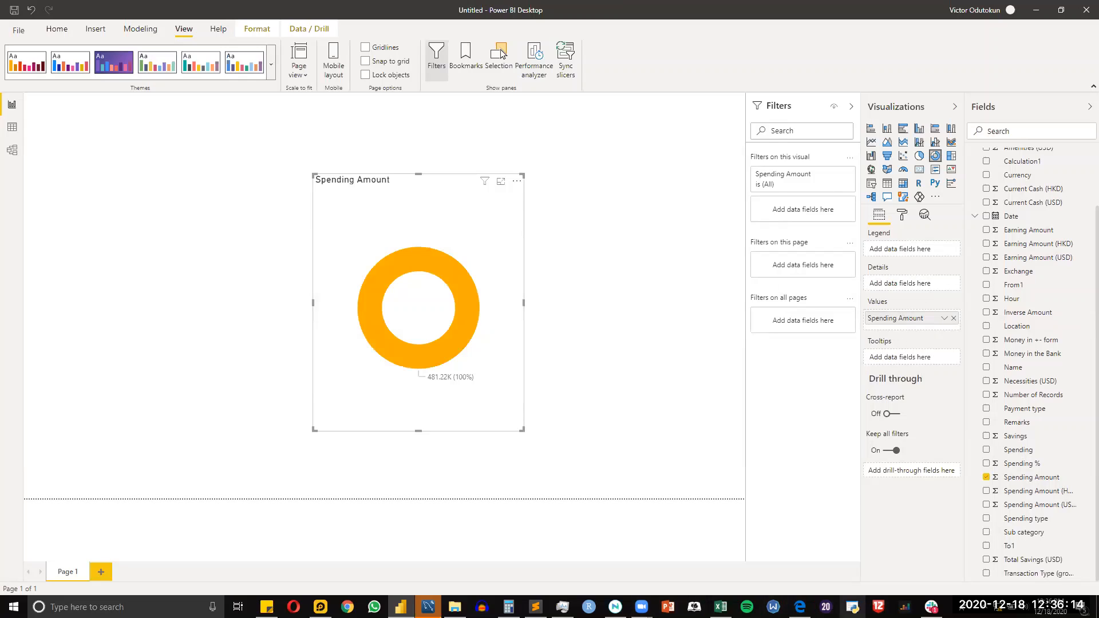
left_click(800, 607)
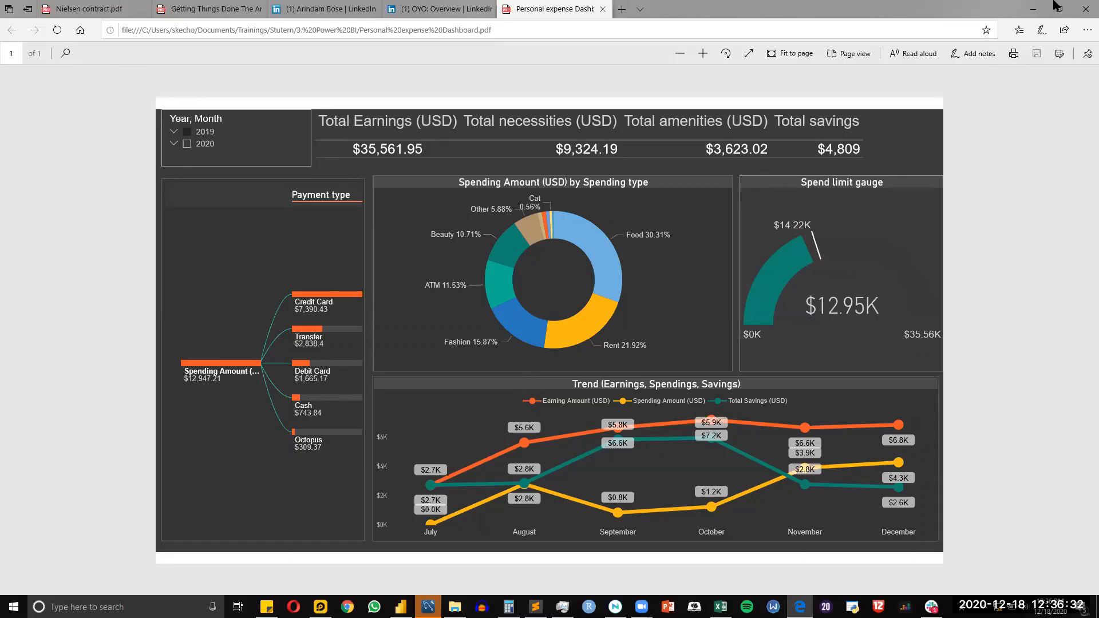
Step: Switch back to Power BI Desktop and expand the Date field in the Finances table to its Date Hierarchy
key("alt+Tab")
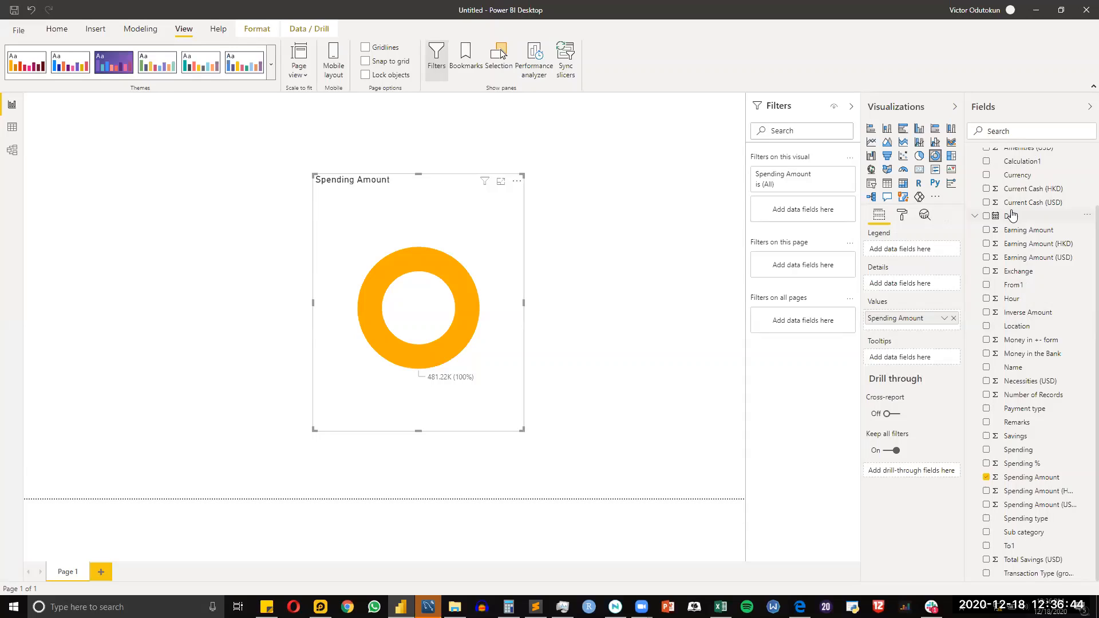
scroll(1011, 215, "up", 2)
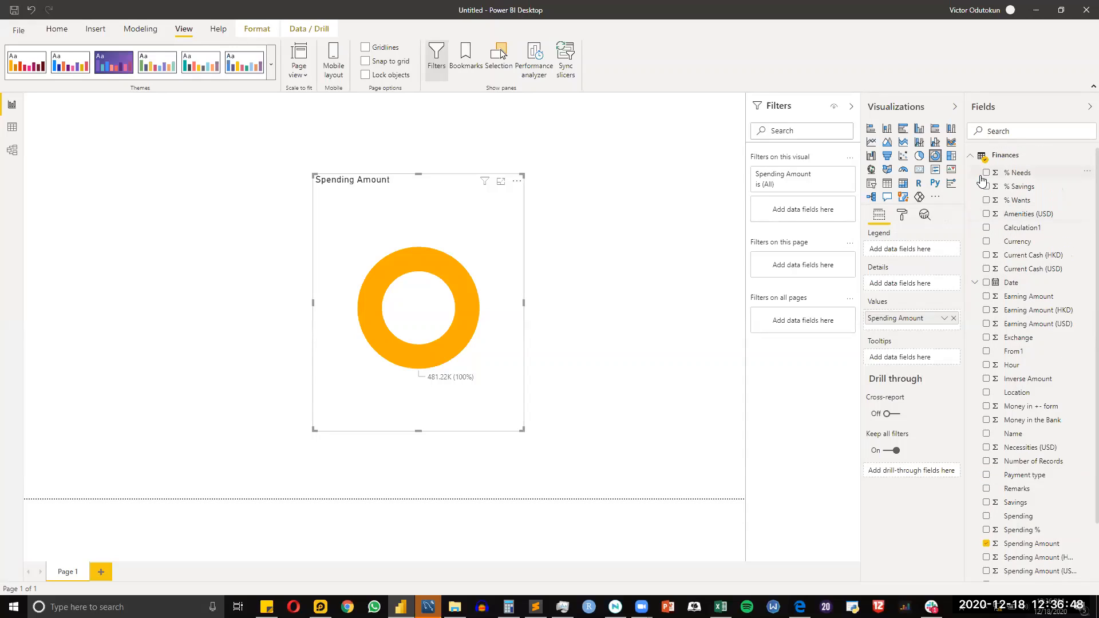
left_click(975, 283)
left_click(976, 283)
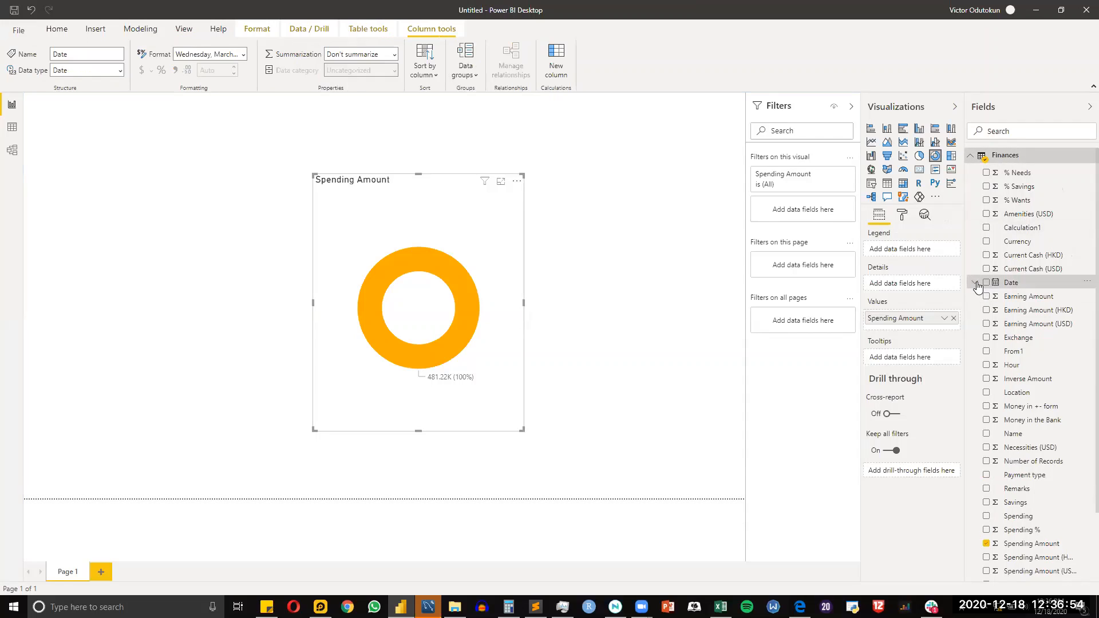
left_click(976, 283)
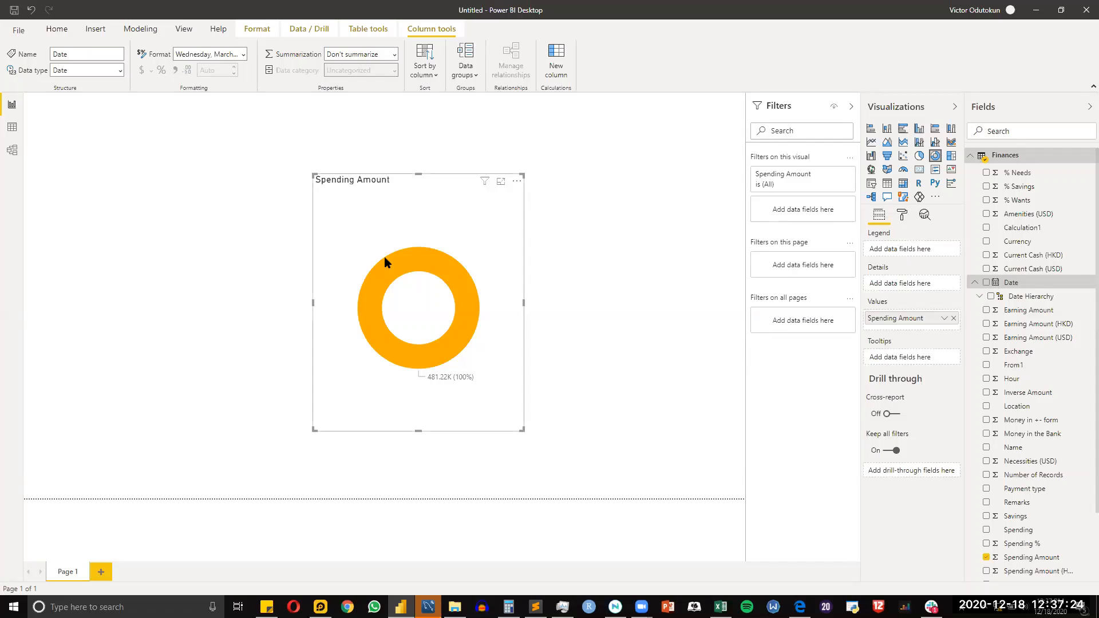
Step: Move the donut chart aside, place a new line chart beside it, and put the Date field on the line chart's axis
left_click_drag(386, 259, 166, 249)
left_click(470, 249)
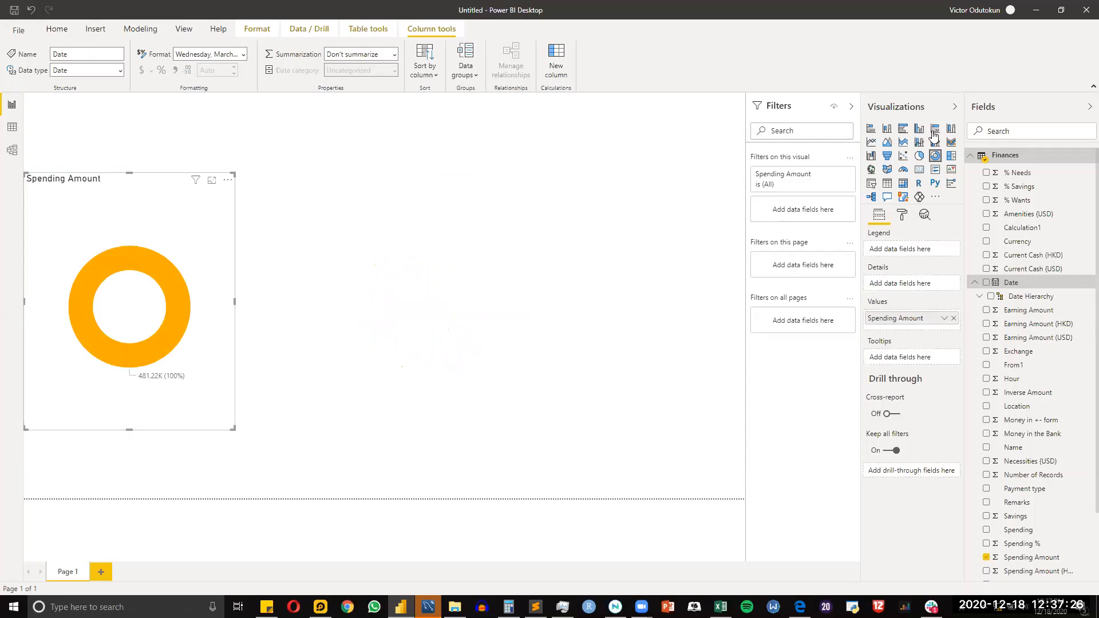
left_click(872, 142)
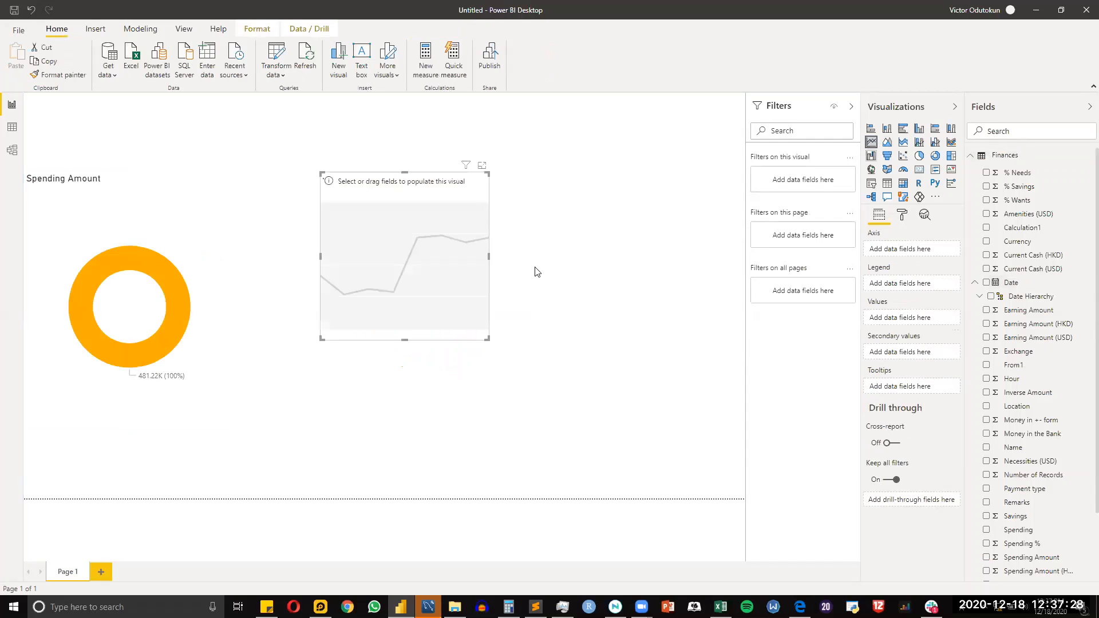
left_click_drag(490, 269, 556, 261)
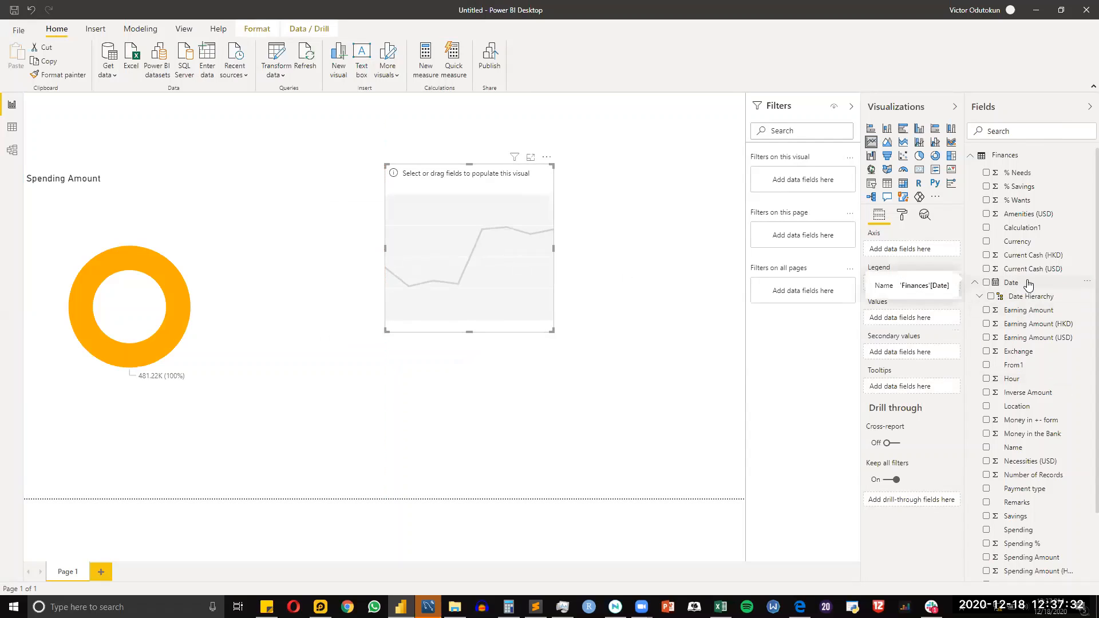
left_click_drag(1026, 285, 916, 252)
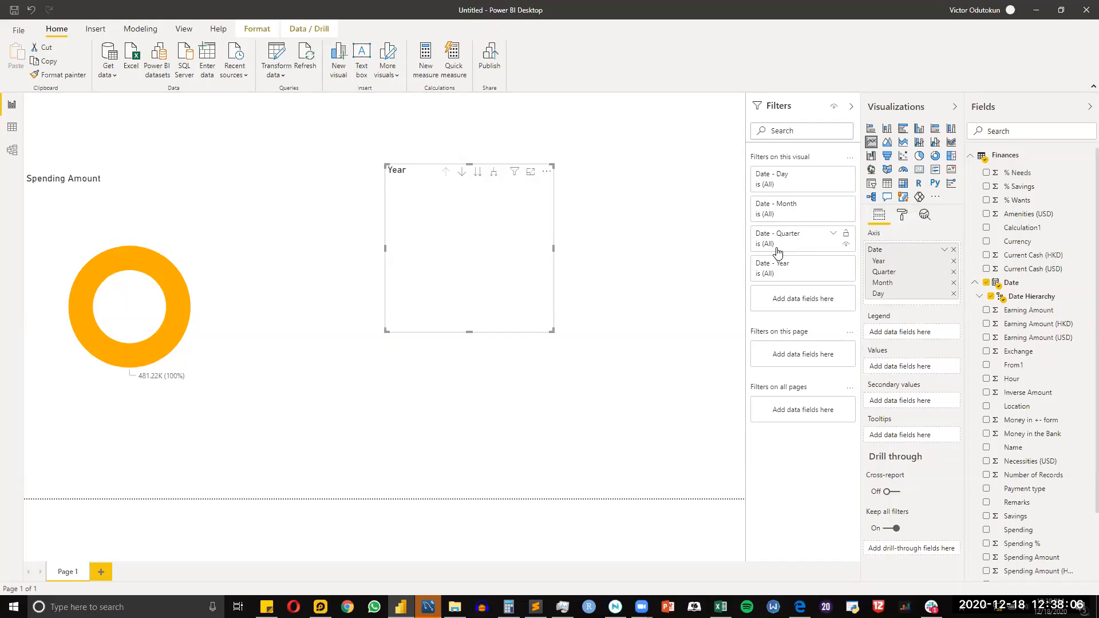
left_click(547, 173)
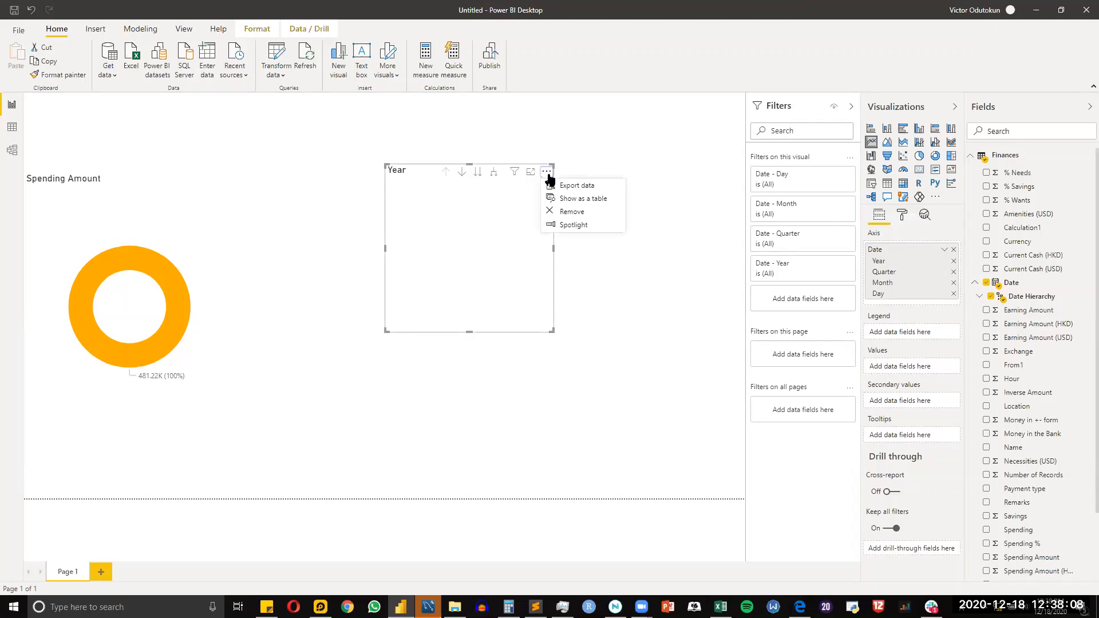
left_click(587, 166)
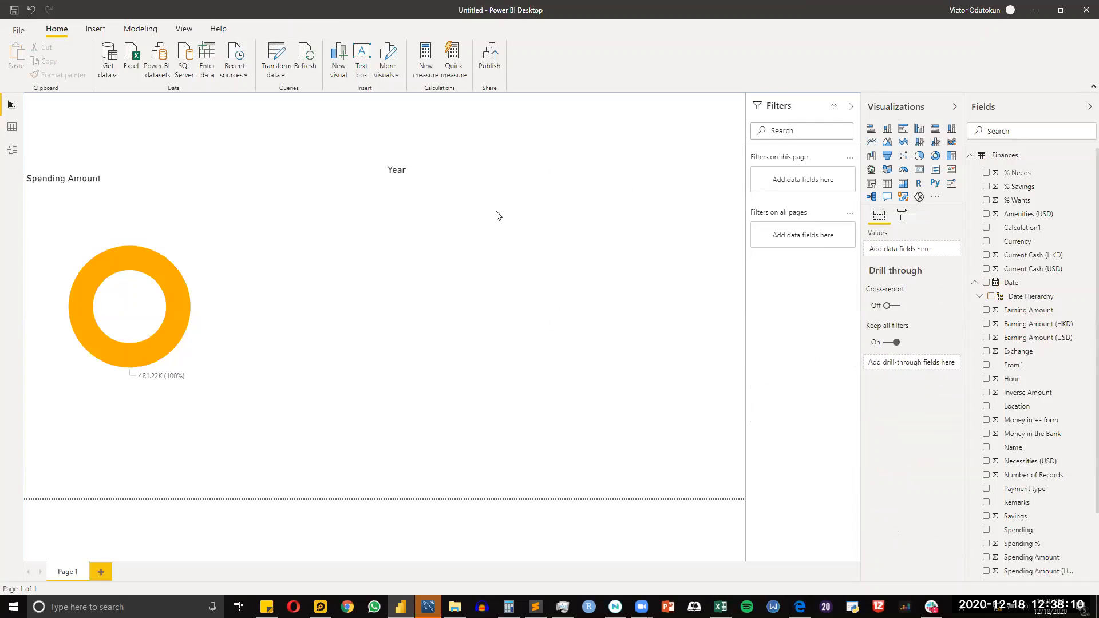
left_click(457, 246)
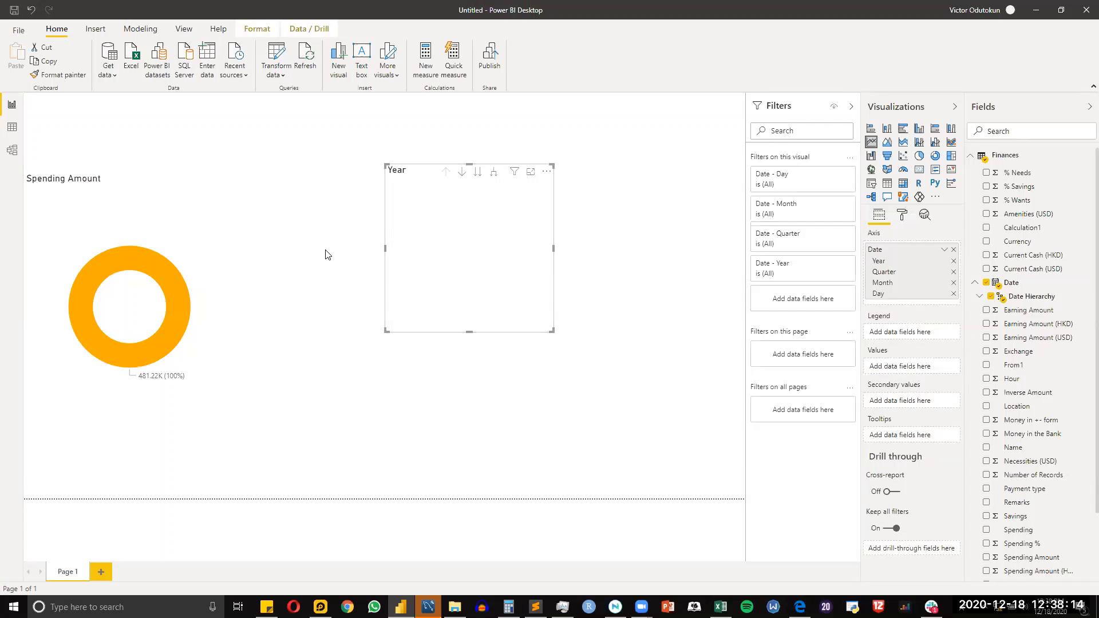
Step: Examine the aggregation options available for the donut chart's Spending Amount value
left_click(215, 261)
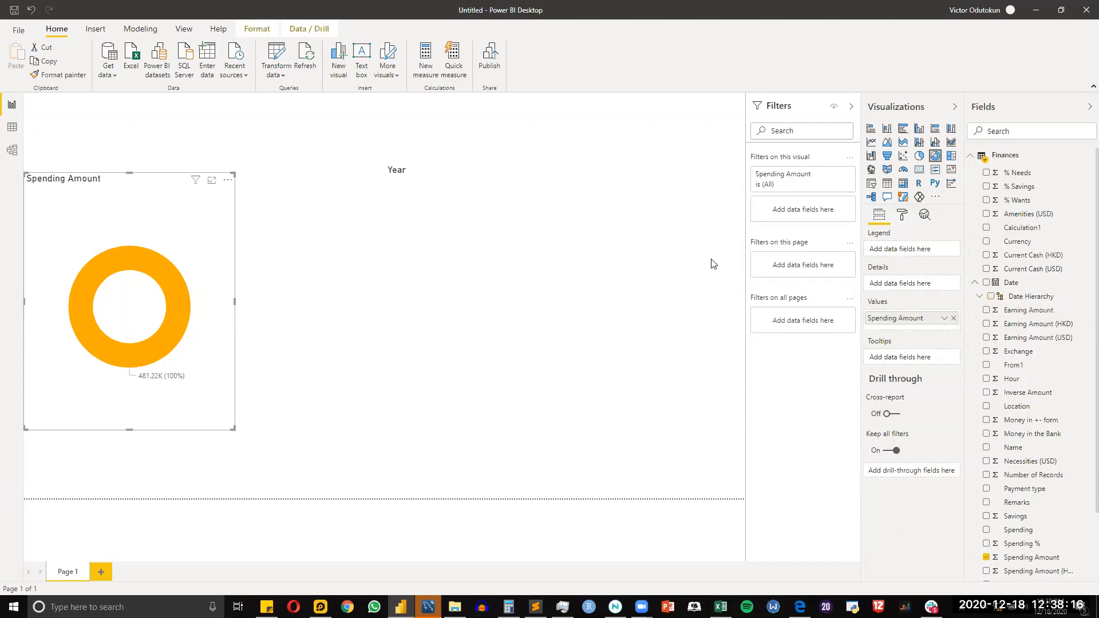
left_click(944, 319)
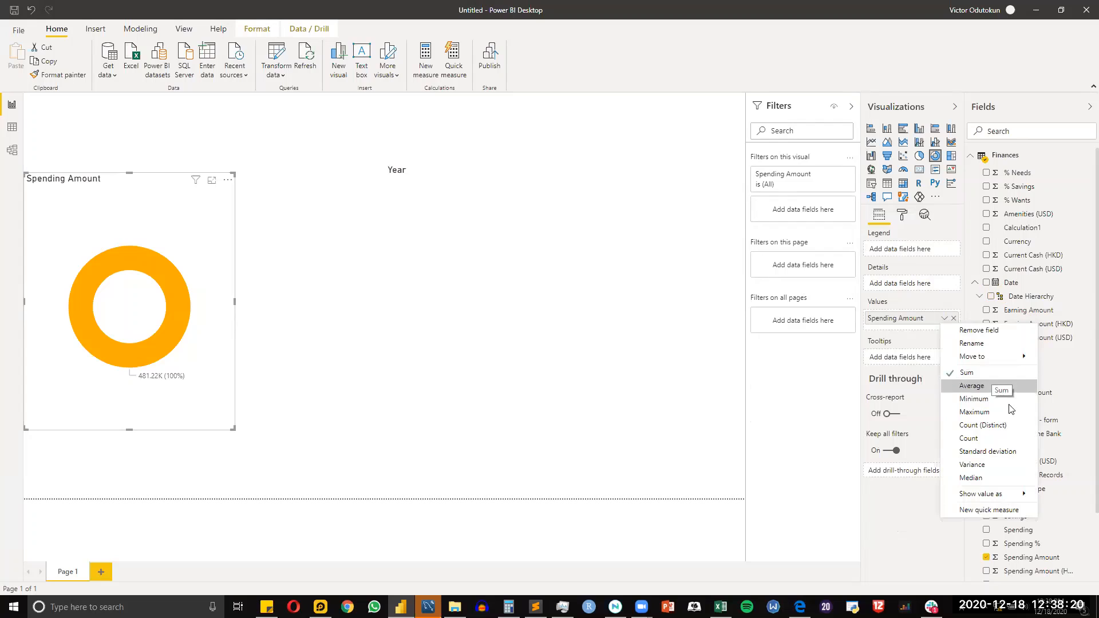
left_click(854, 324)
left_click(197, 293)
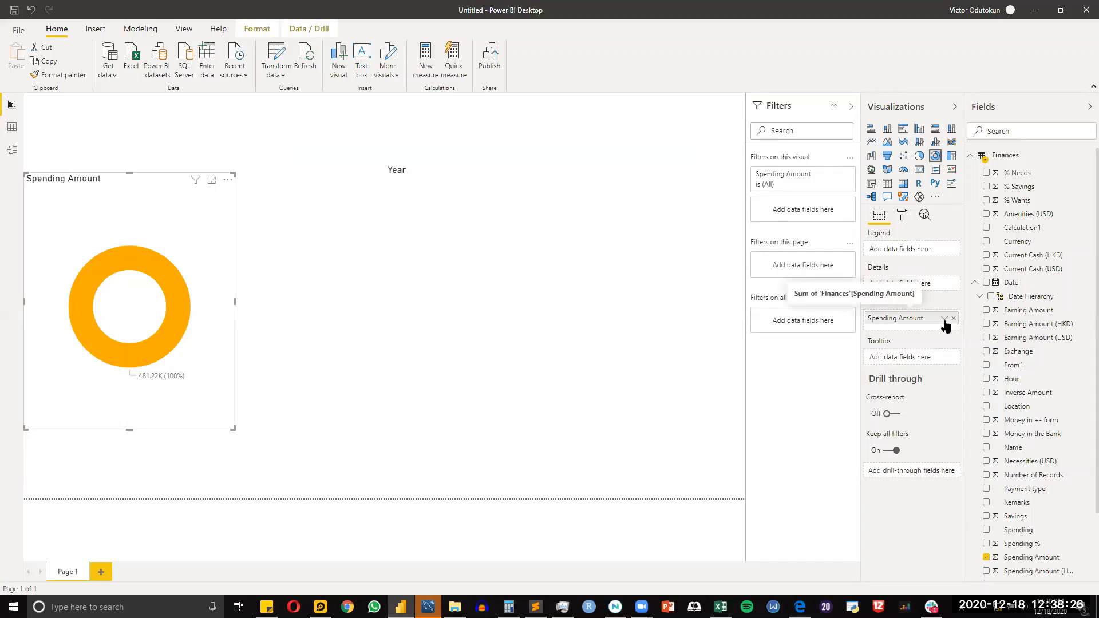
left_click(945, 319)
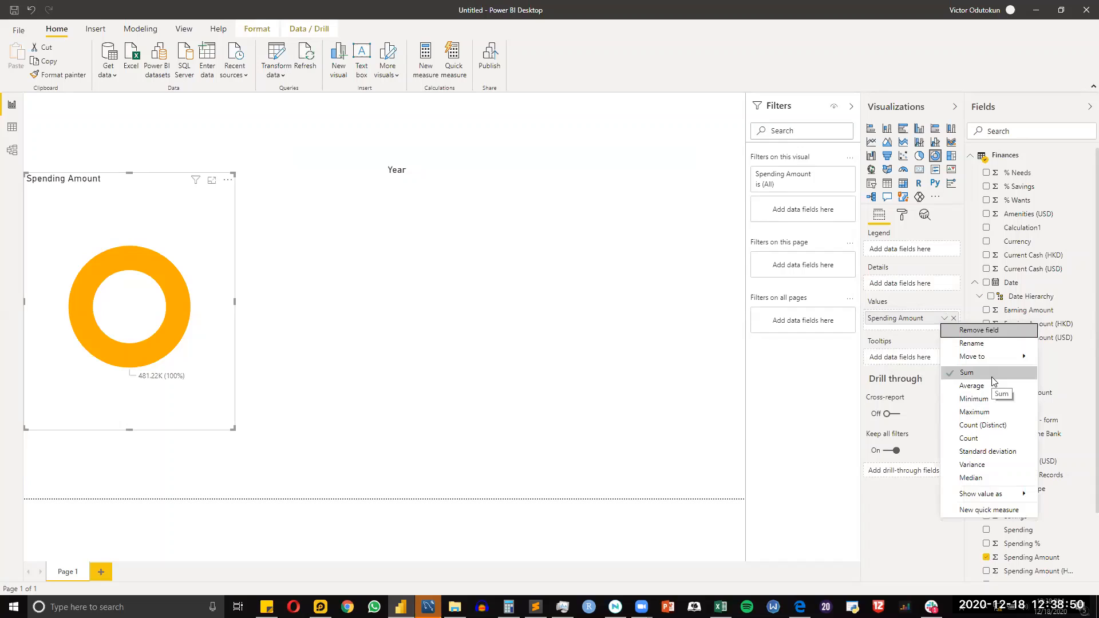
Step: Shift the donut chart toward the middle of the page, add Spending type to its details, and enlarge the chart
left_click_drag(221, 334, 292, 367)
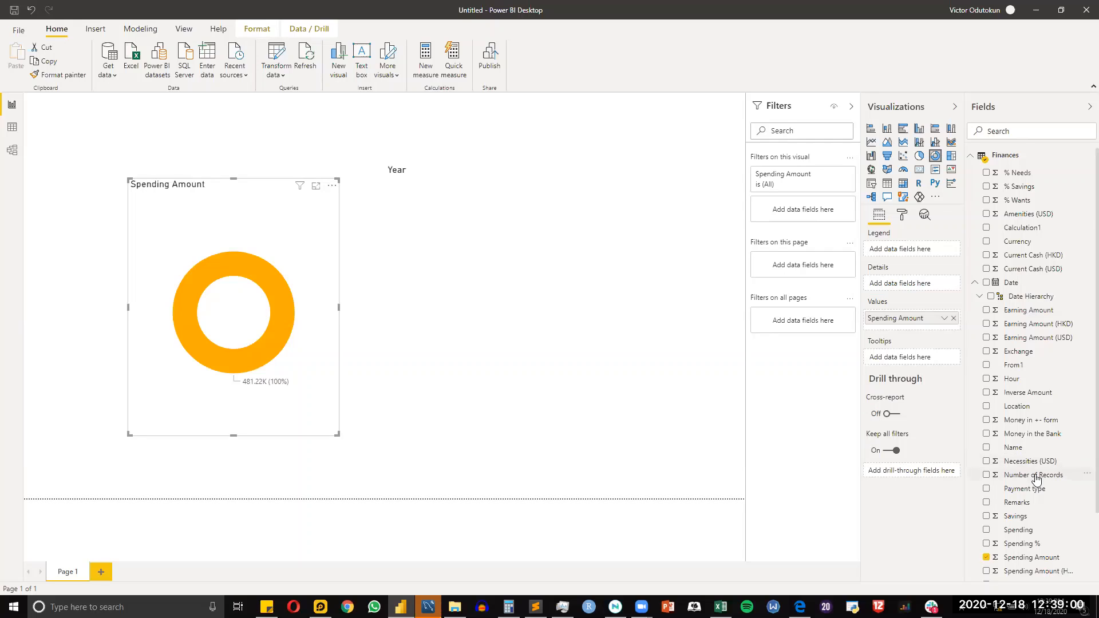
scroll(1035, 480, "down", 3)
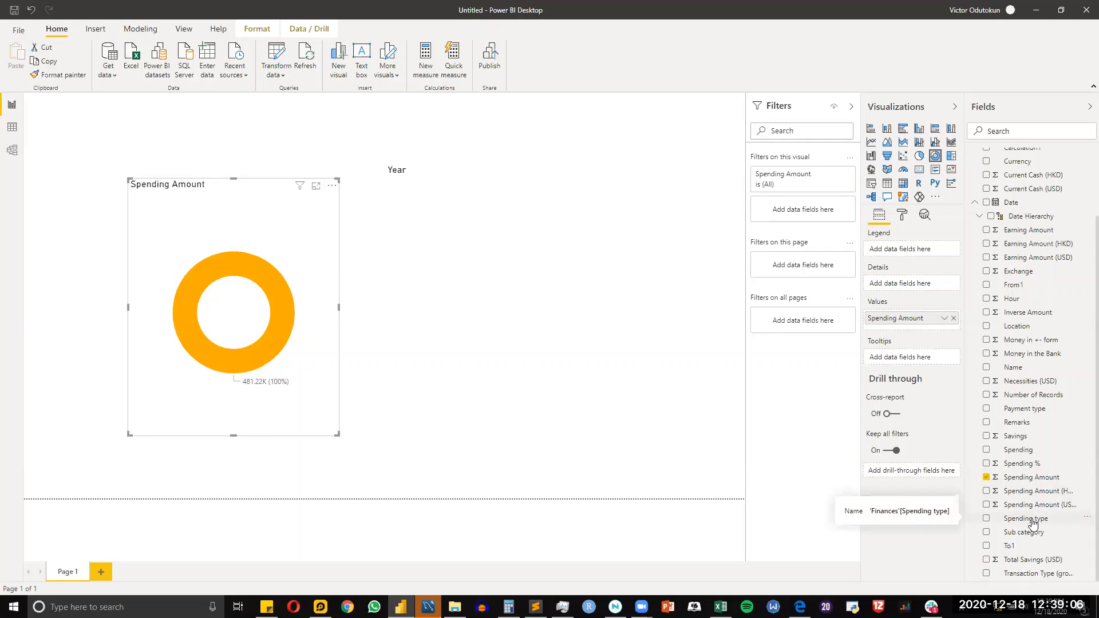
left_click_drag(1033, 524, 892, 287)
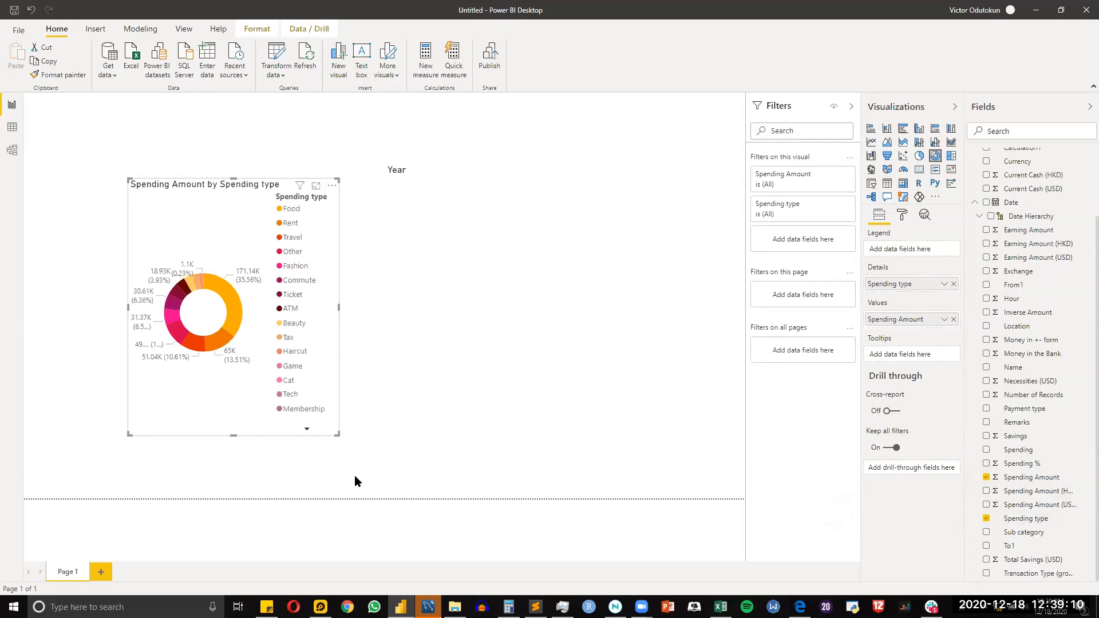
left_click_drag(332, 437, 538, 456)
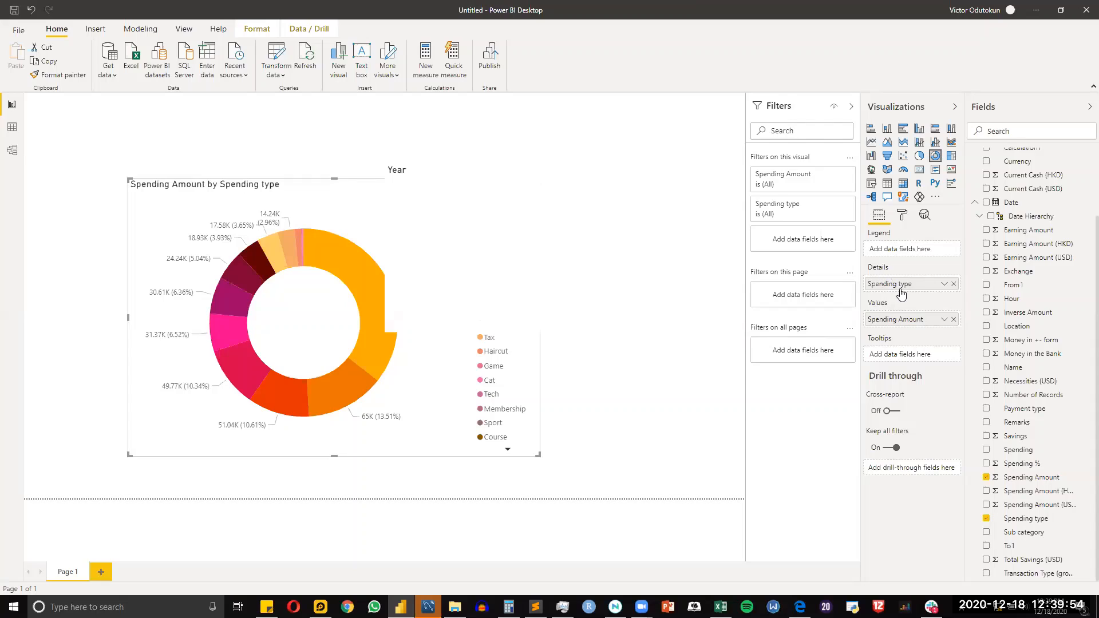
Step: Delete the empty Year line chart that overlaps the donut chart
left_click_drag(904, 287, 539, 402)
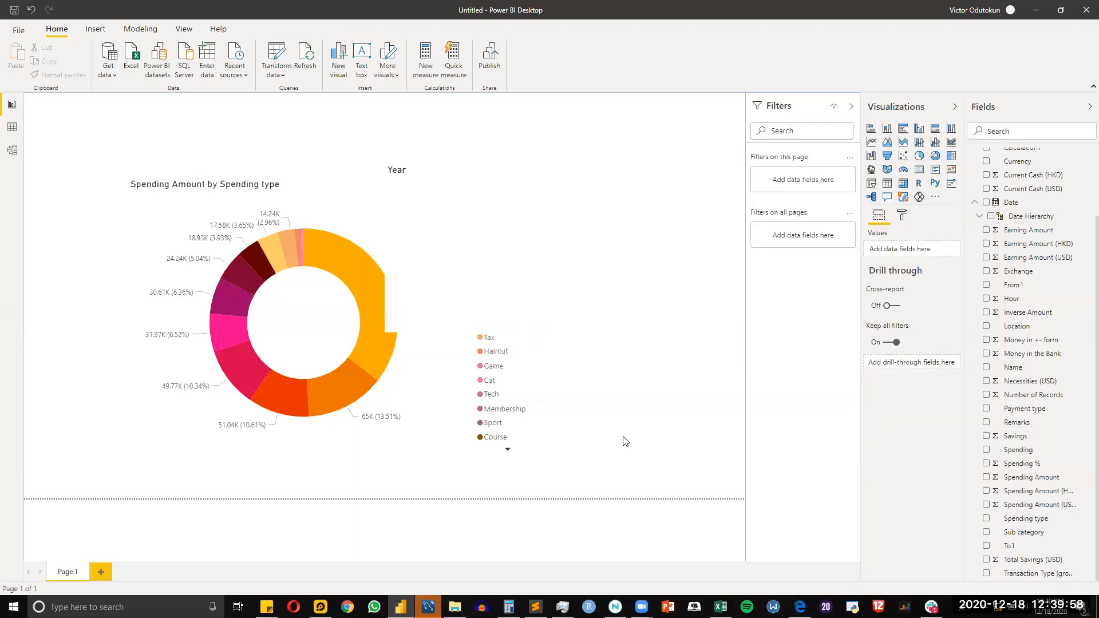
left_click(503, 319)
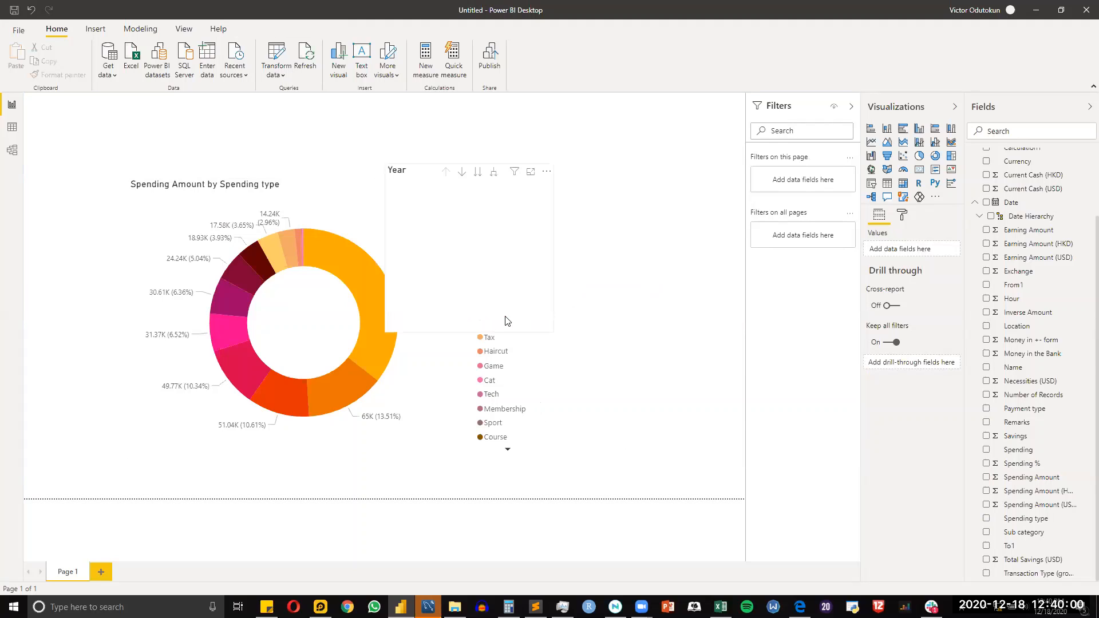
key("Delete")
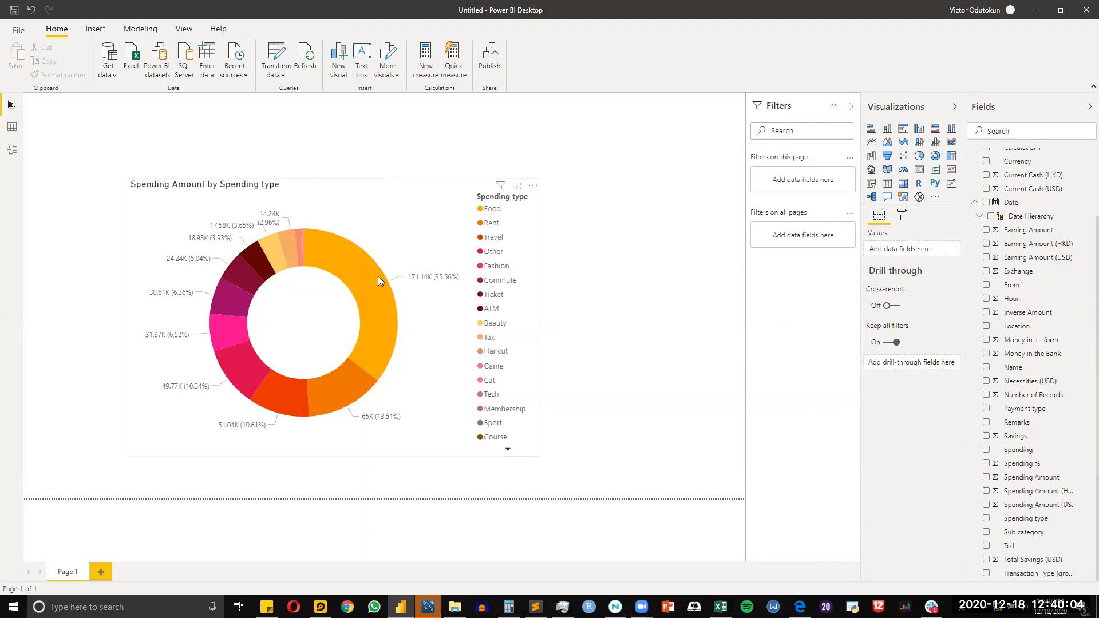
Step: Page through the donut chart's Spending type legend and back, and turn the legend off
mouse_move(367, 261)
left_click(507, 453)
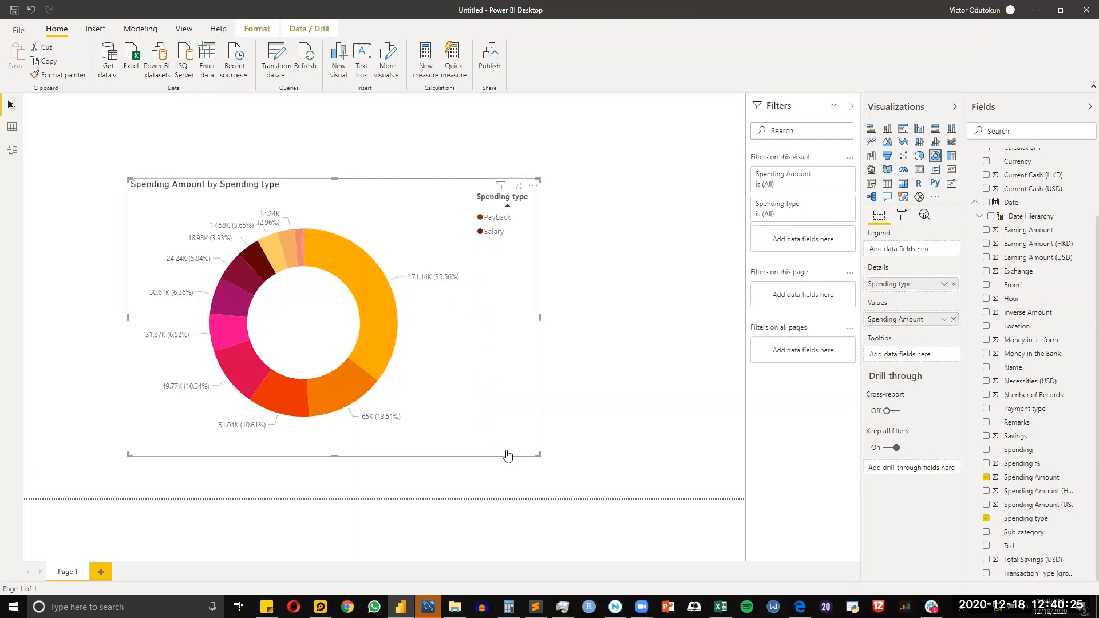
left_click(508, 207)
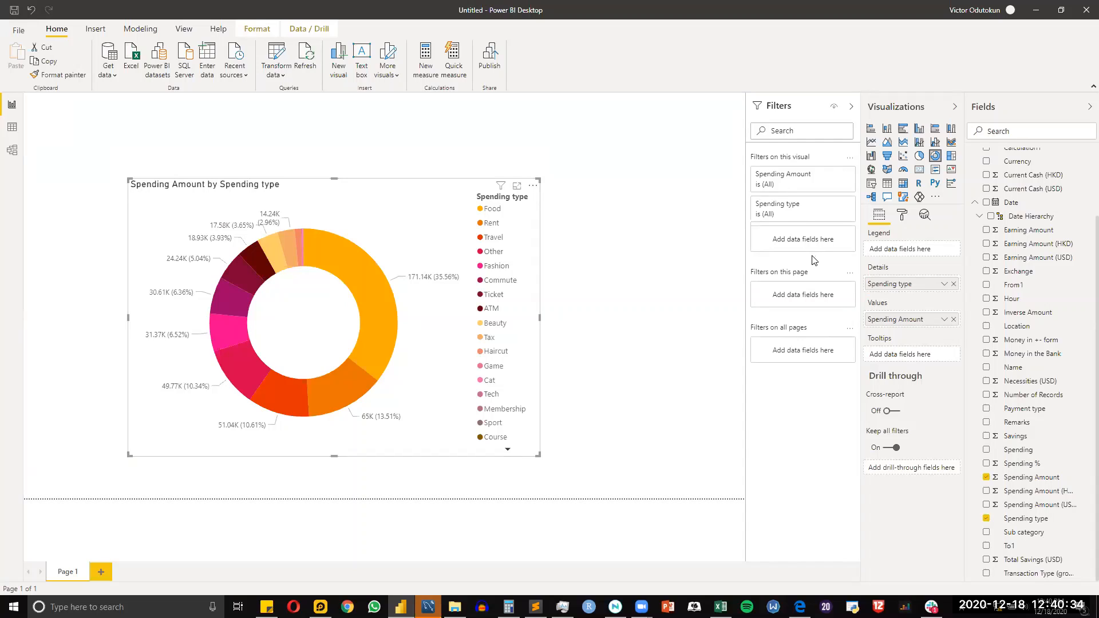
left_click(903, 218)
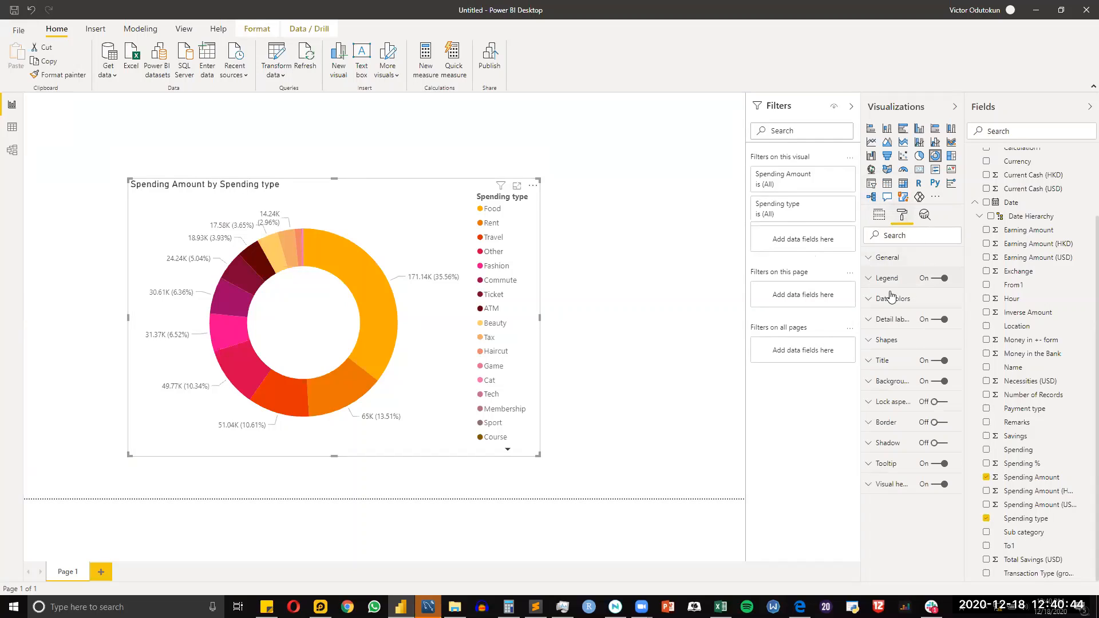
left_click(940, 280)
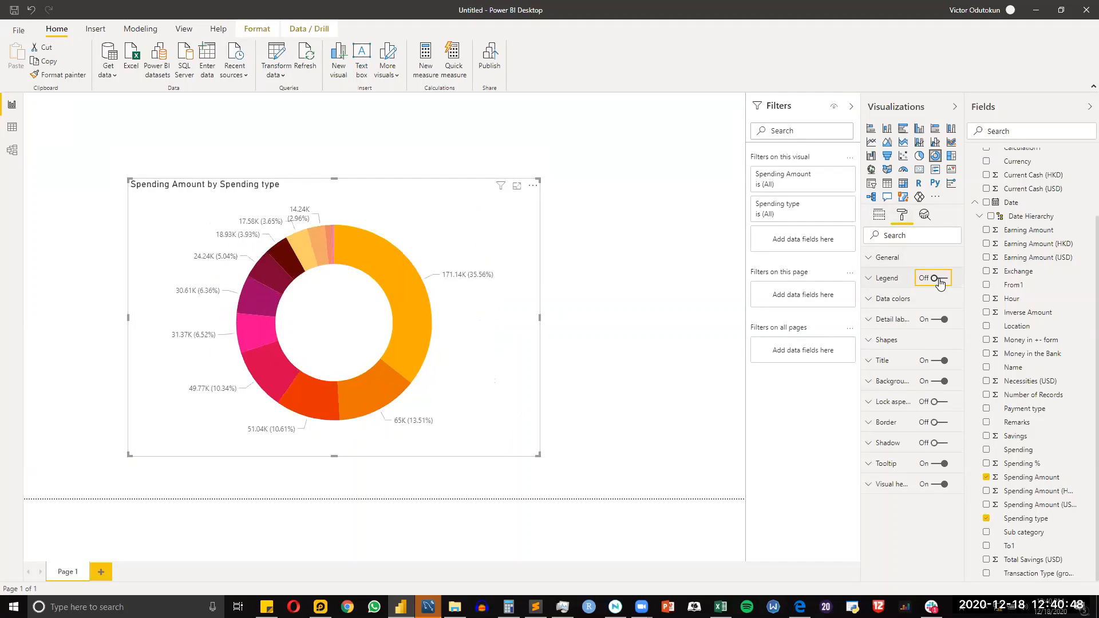
Step: Expand the donut chart's detail label settings, widen the Visualizations pane, and briefly turn the legend on and off again
left_click(892, 324)
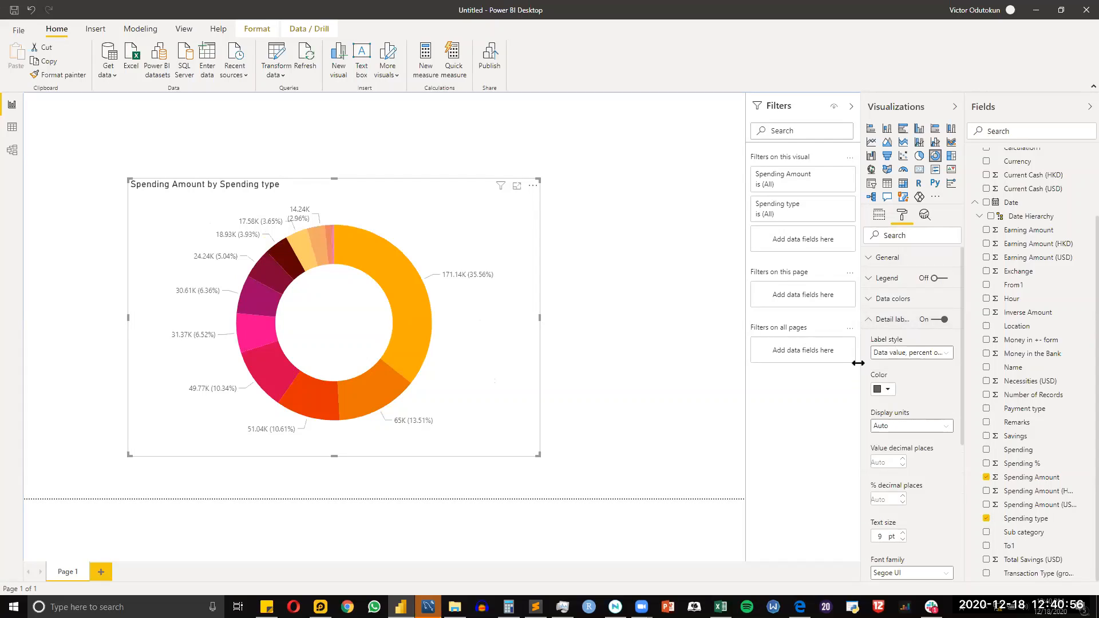
left_click_drag(858, 363, 755, 379)
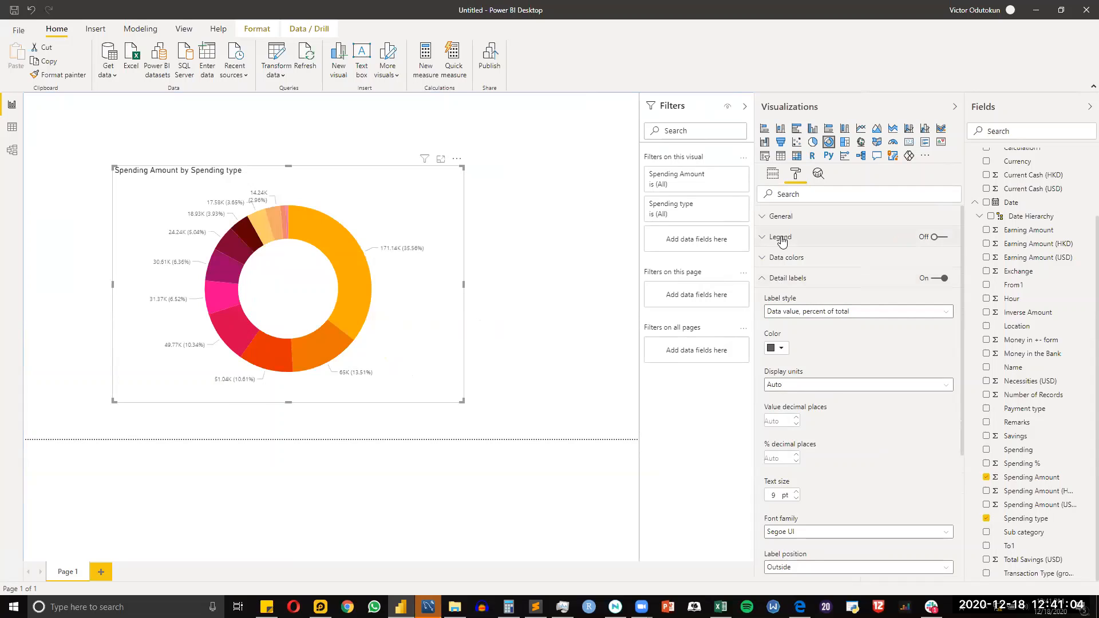
left_click(938, 238)
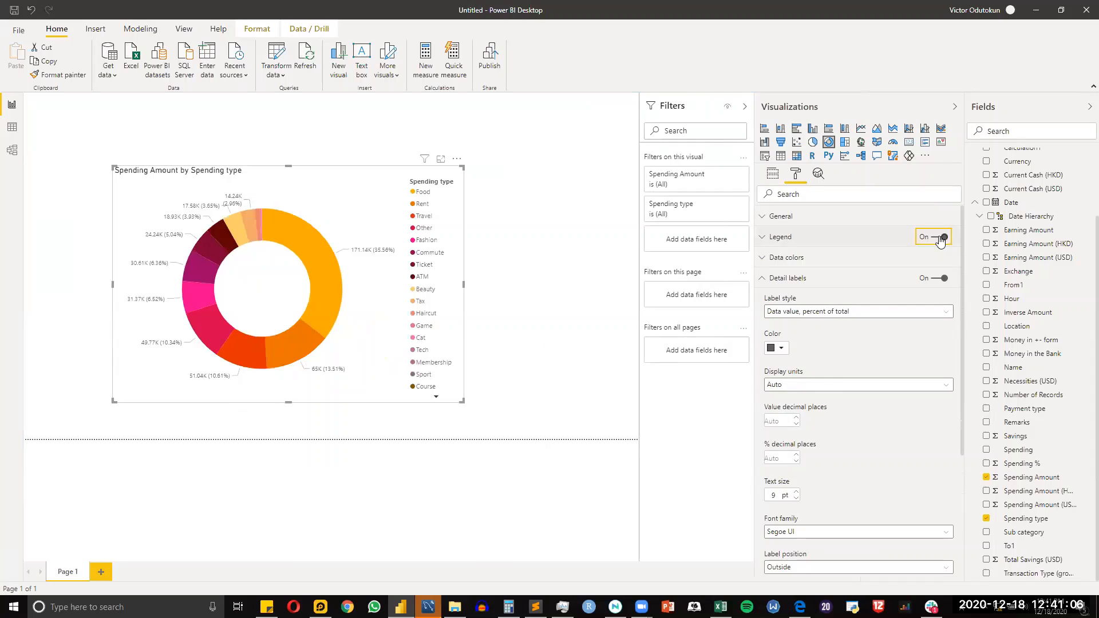
left_click(939, 238)
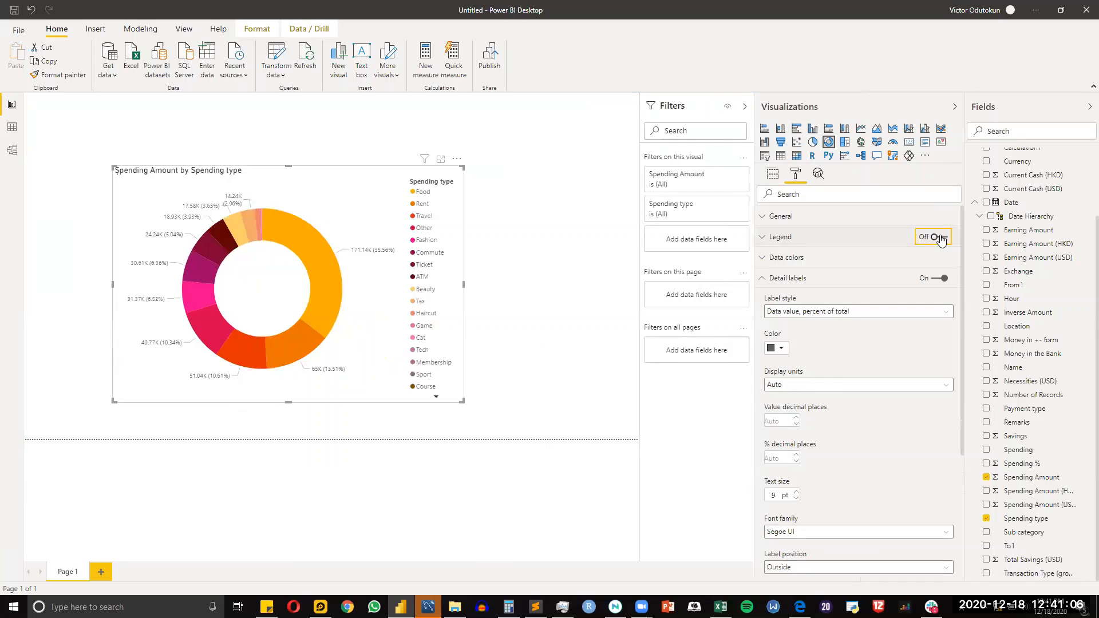
Step: Try Category as the detail label style, set it to Category, percent of total, and narrow the Visualizations pane again
left_click(810, 313)
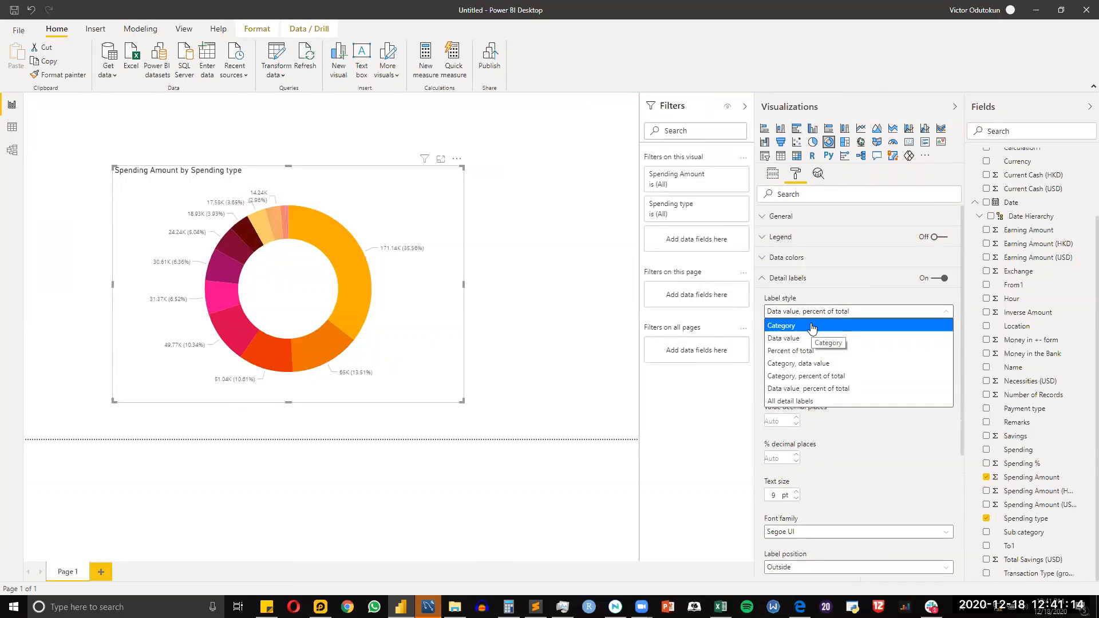
left_click(812, 326)
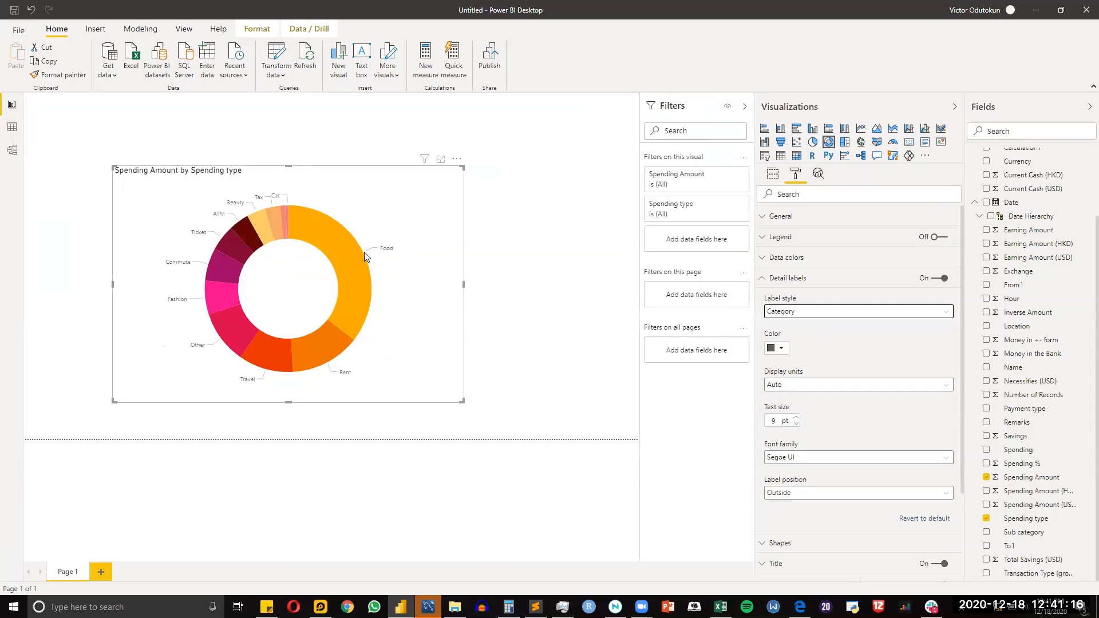
left_click(846, 309)
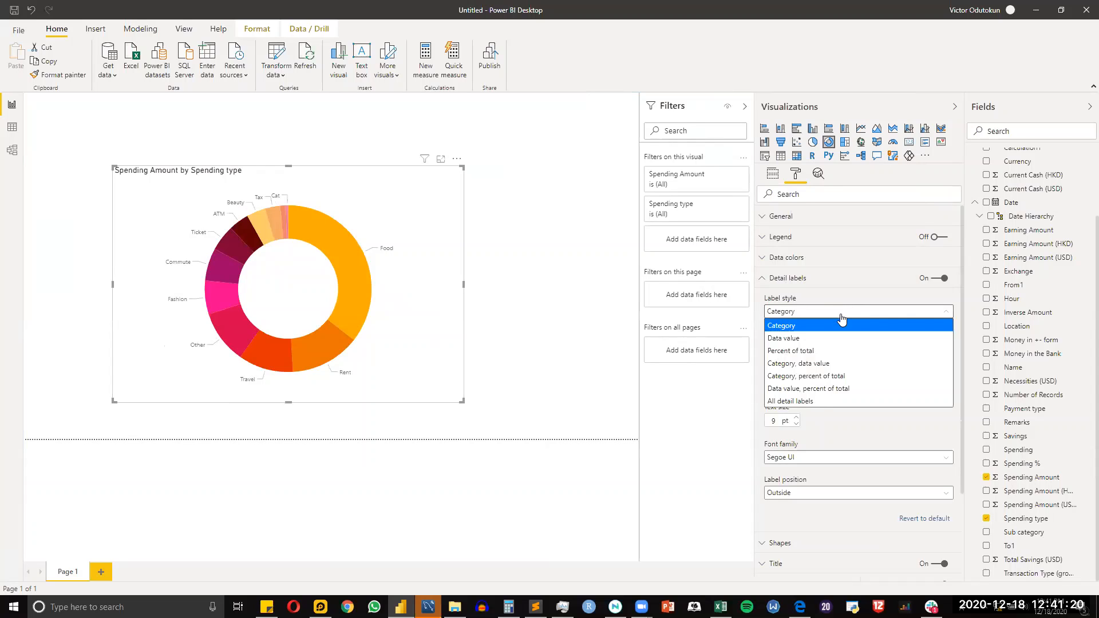
left_click(857, 381)
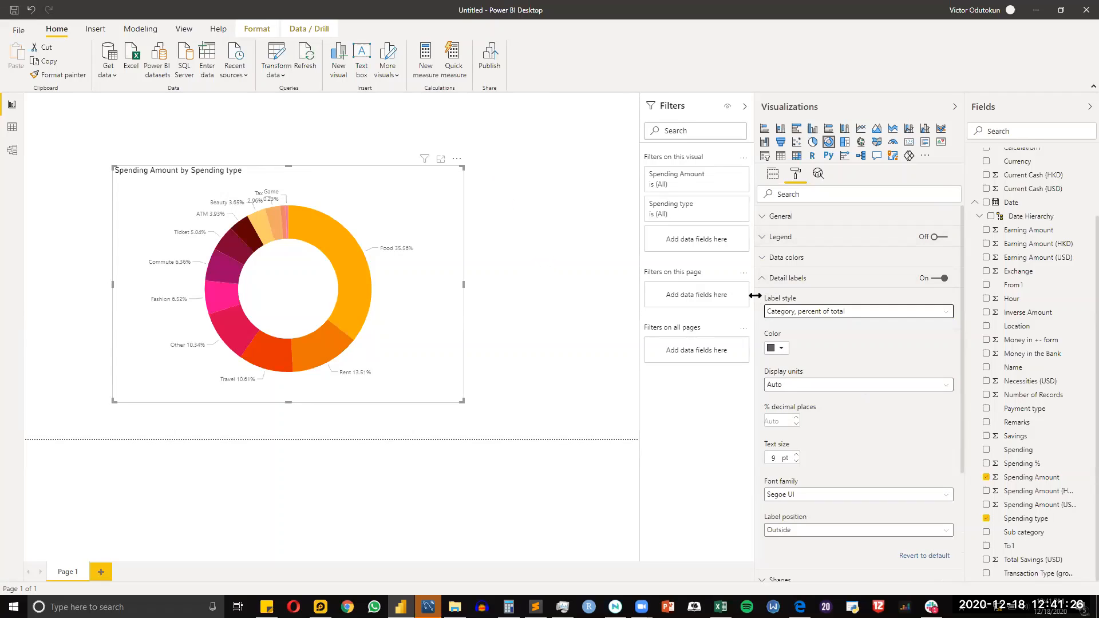
left_click_drag(754, 295, 878, 295)
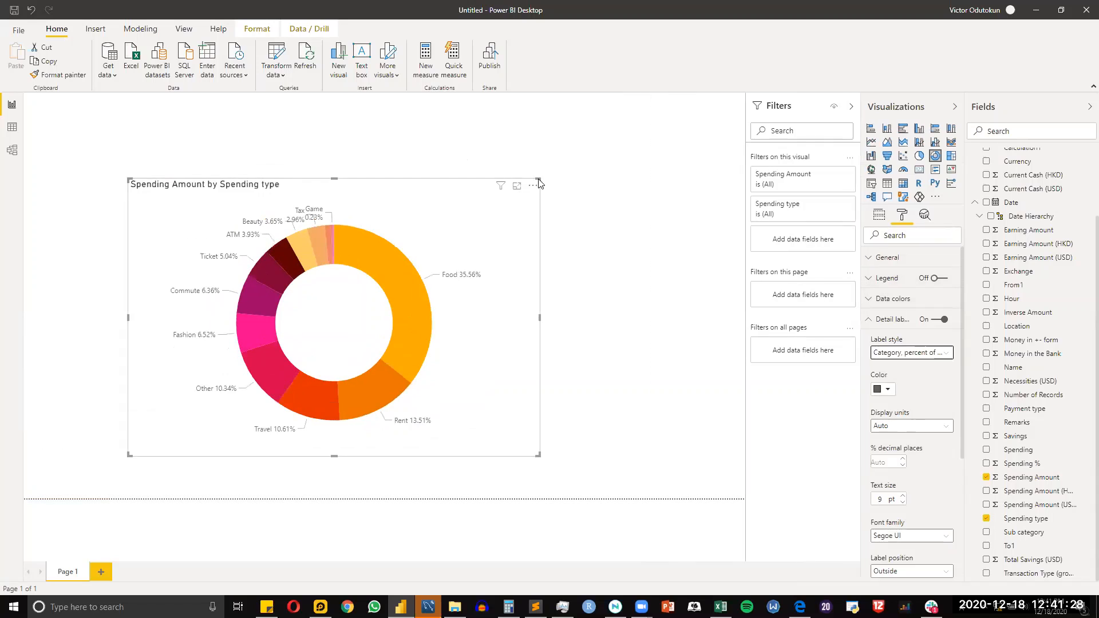
Step: Enlarge the donut chart and set its detail labels to 12 pt black text
left_click_drag(539, 182, 618, 136)
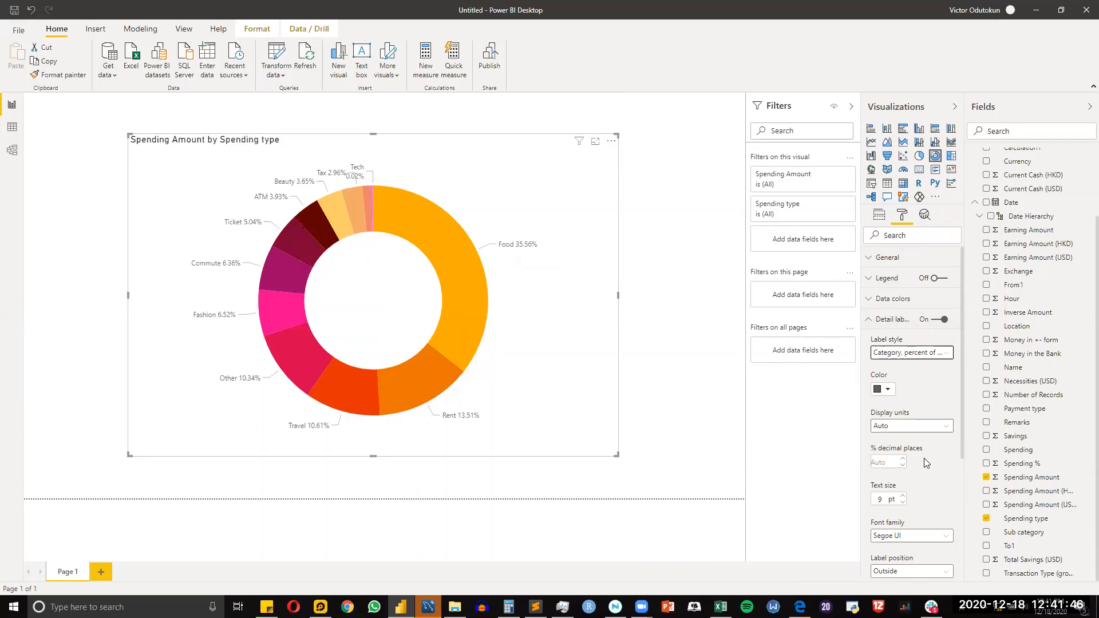
left_click(903, 497)
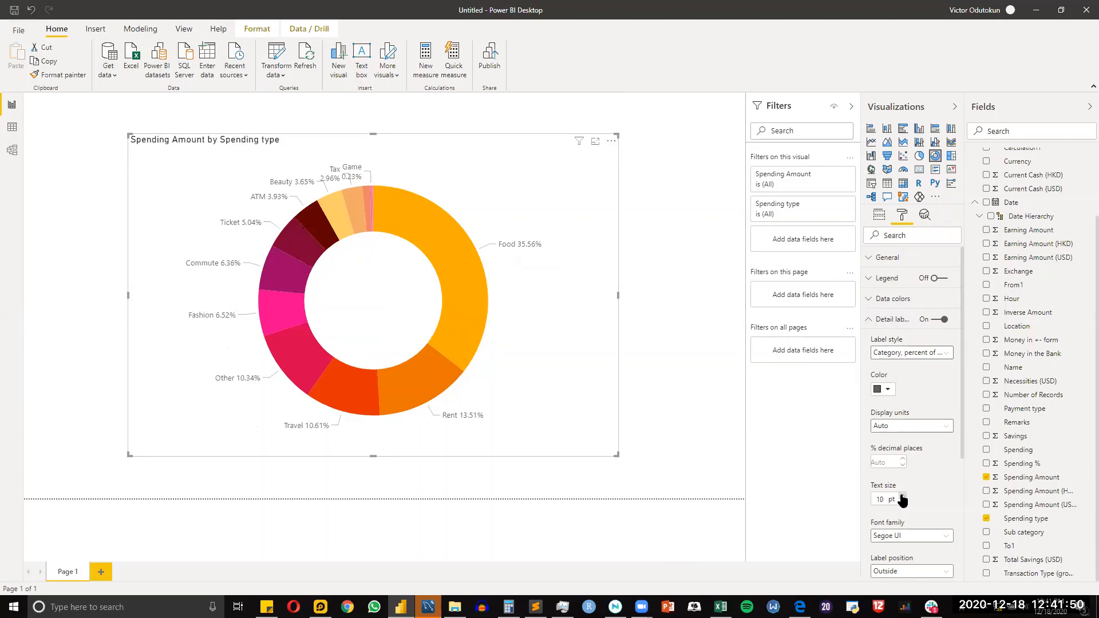
left_click(903, 496)
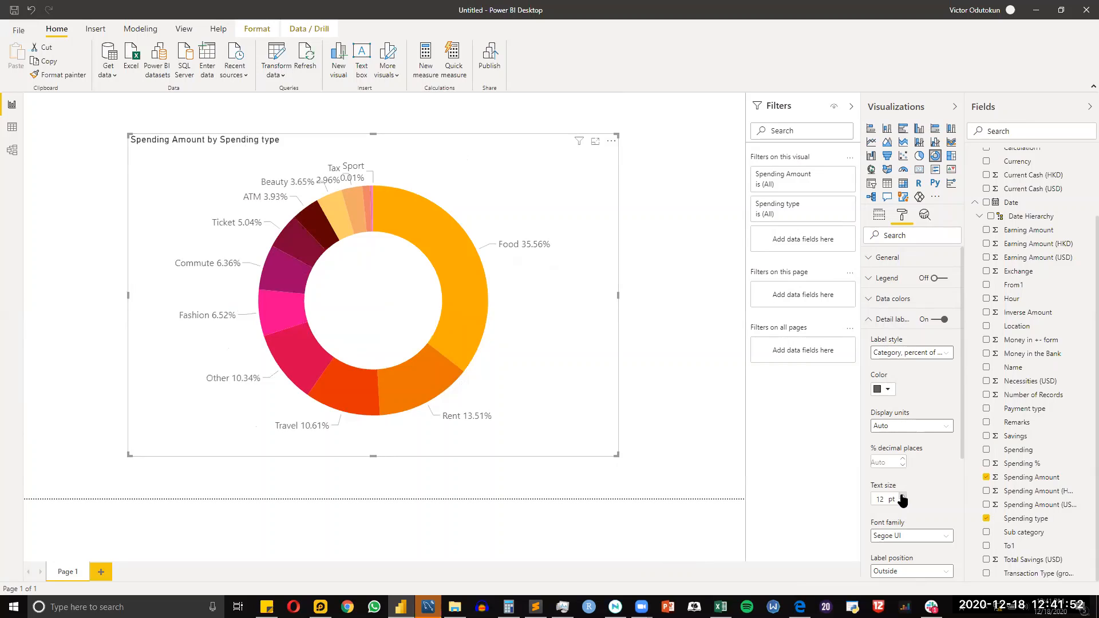
left_click(893, 390)
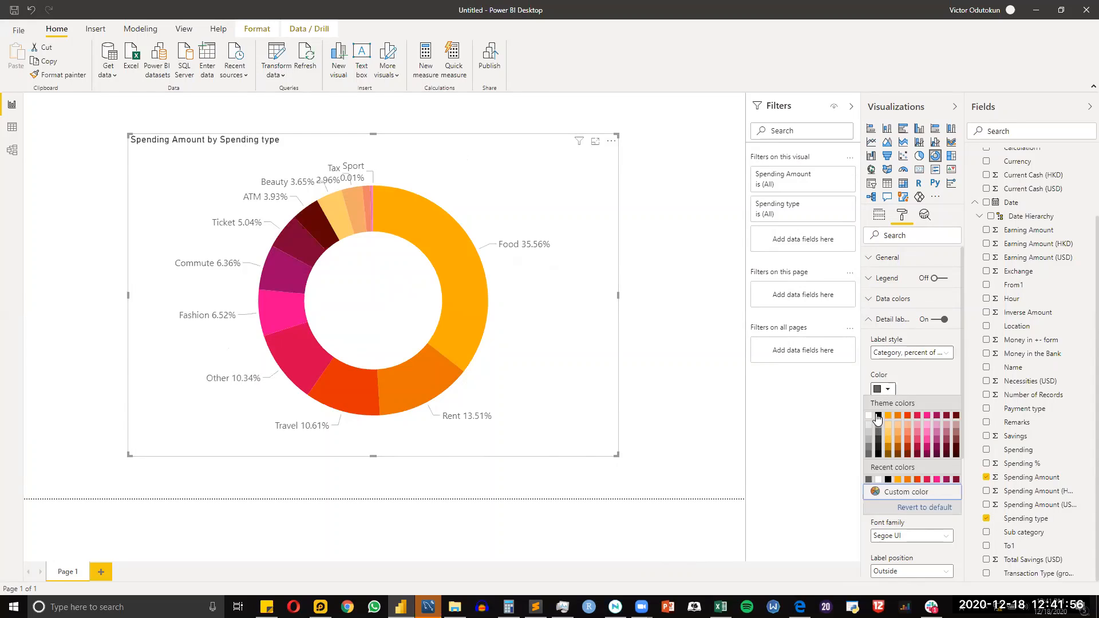
left_click(878, 416)
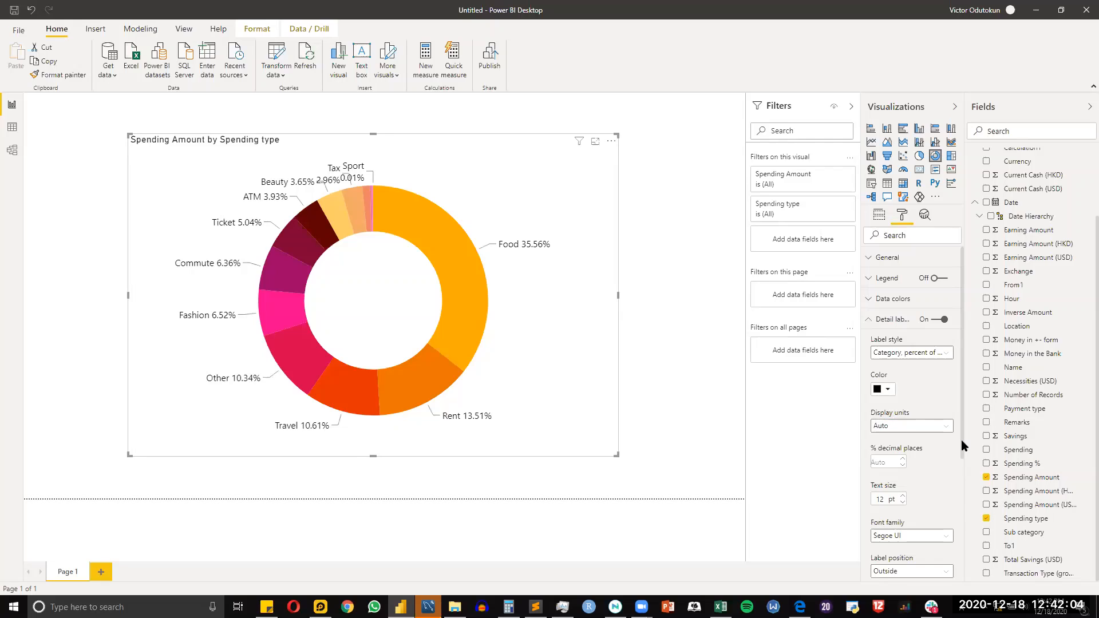
Step: Set the detail labels' percentage decimal places to 0, check the label position options, and collapse the detail label settings
scroll(961, 439, "down", 1)
left_click(886, 452)
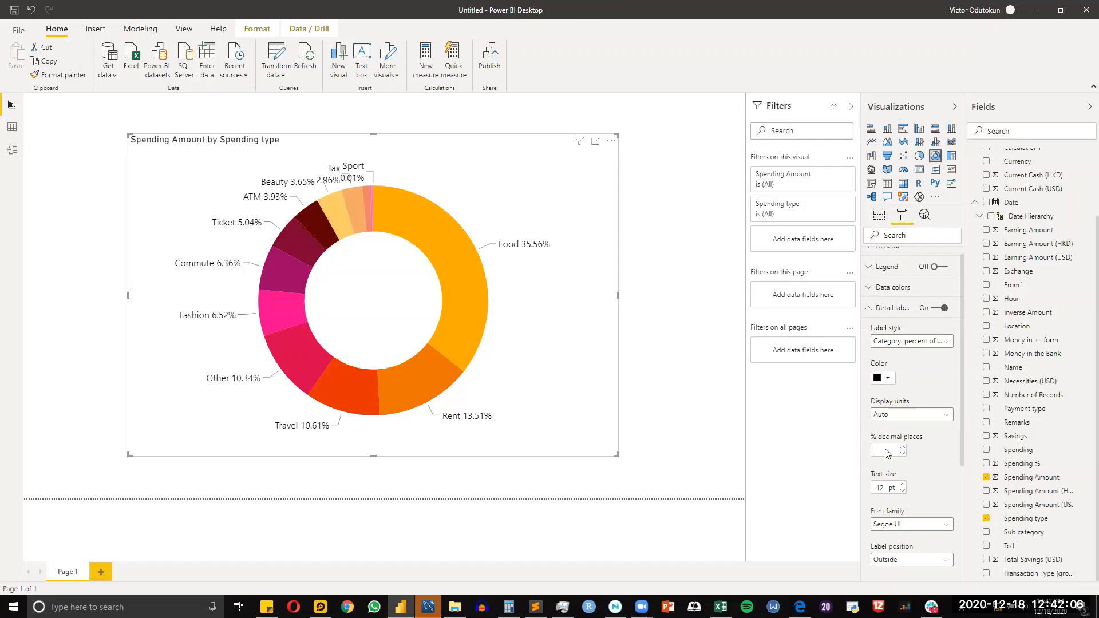
type("0")
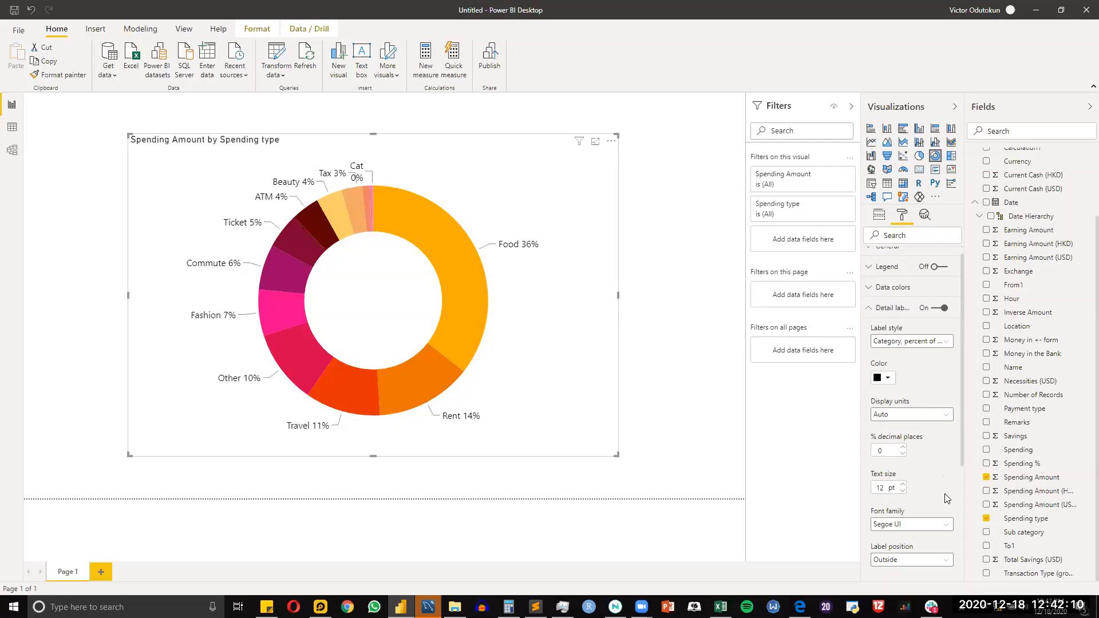
left_click_drag(962, 461, 963, 494)
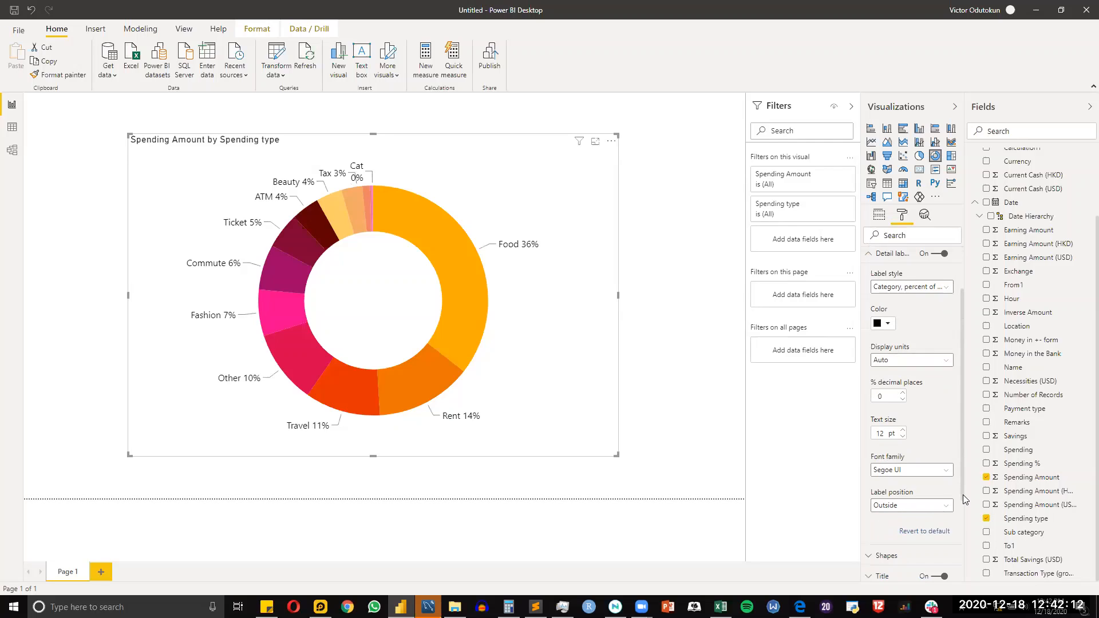
left_click(942, 508)
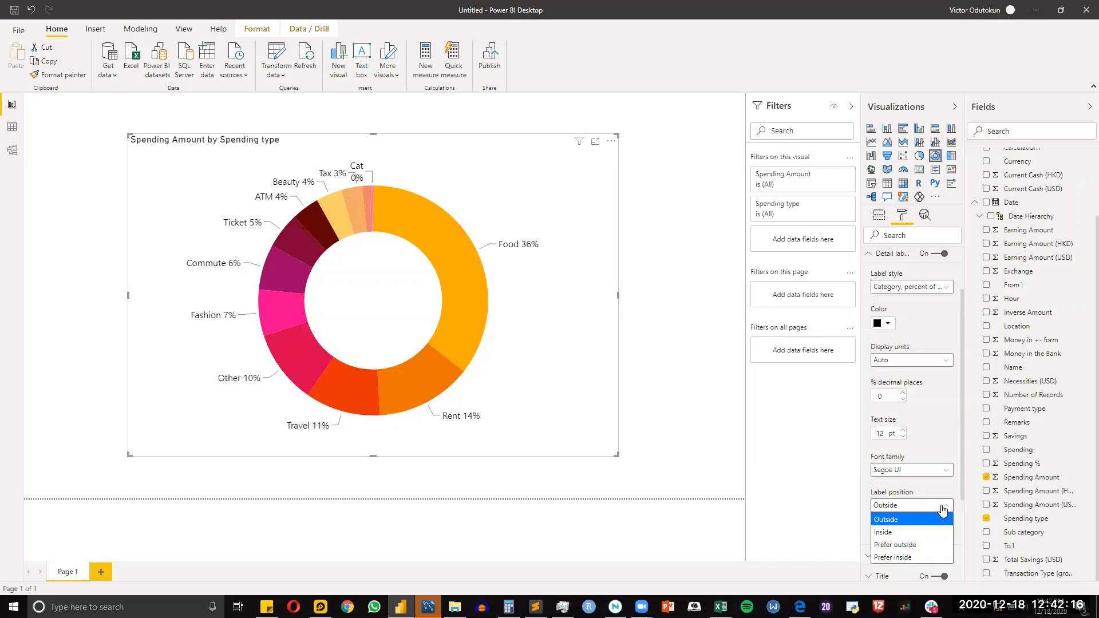
left_click(947, 441)
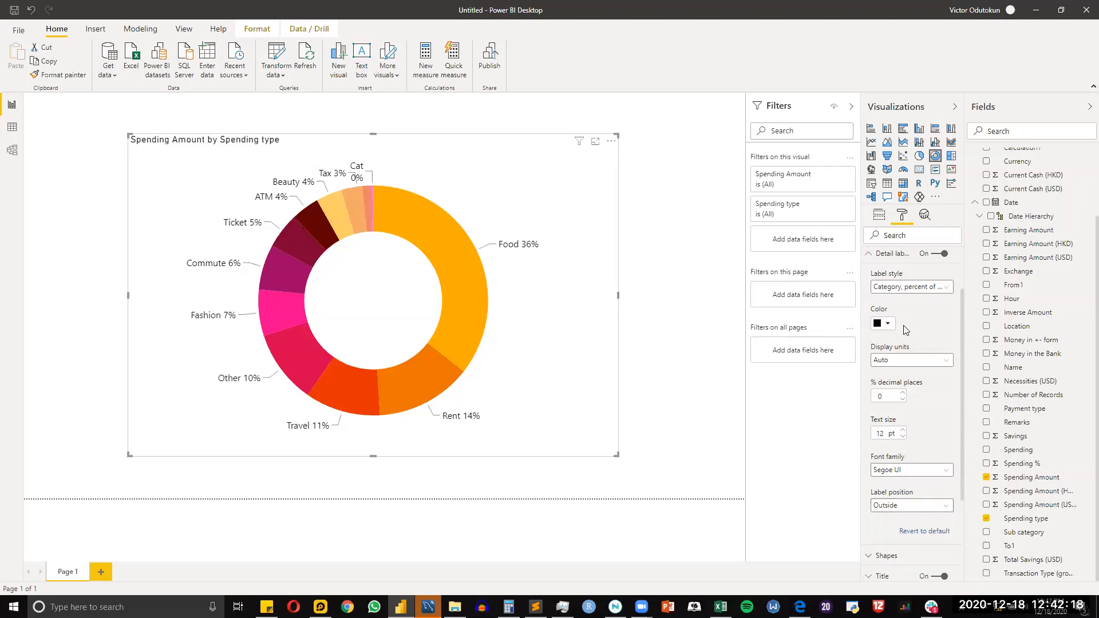
left_click(868, 256)
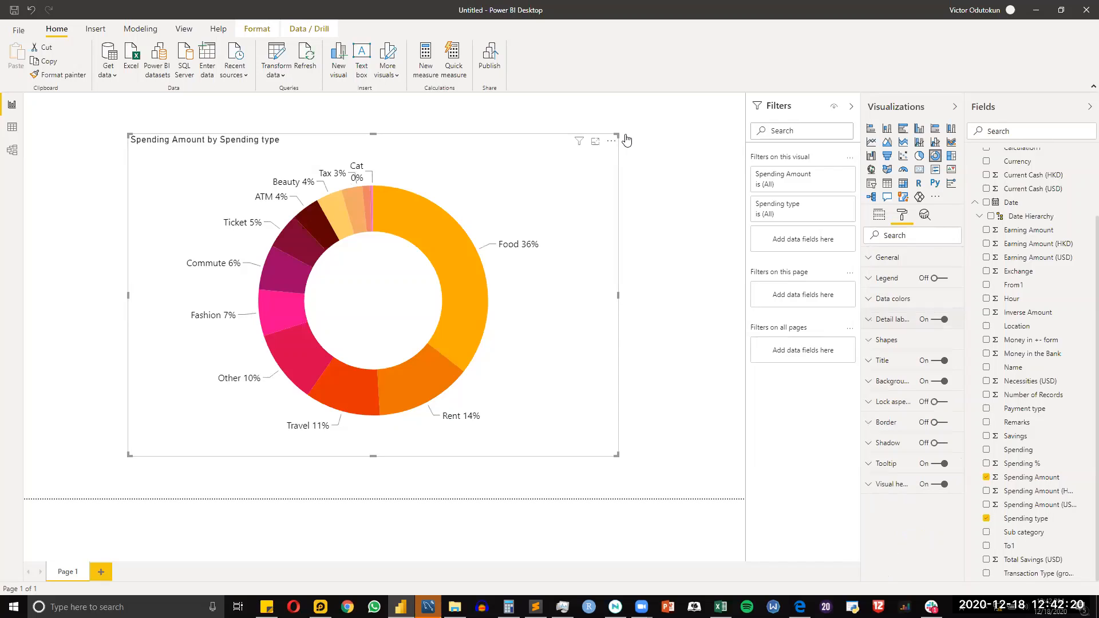
Step: Shrink the donut chart and move it to the upper edge of the report page
left_click_drag(617, 136, 508, 226)
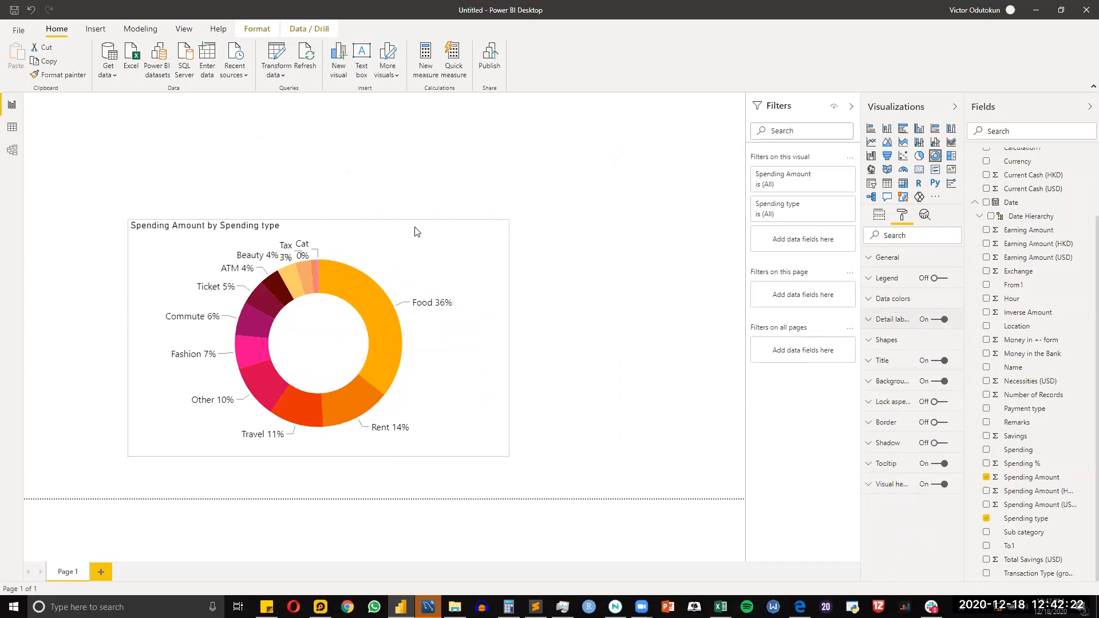
left_click_drag(417, 228, 491, 227)
left_click_drag(487, 170, 490, 167)
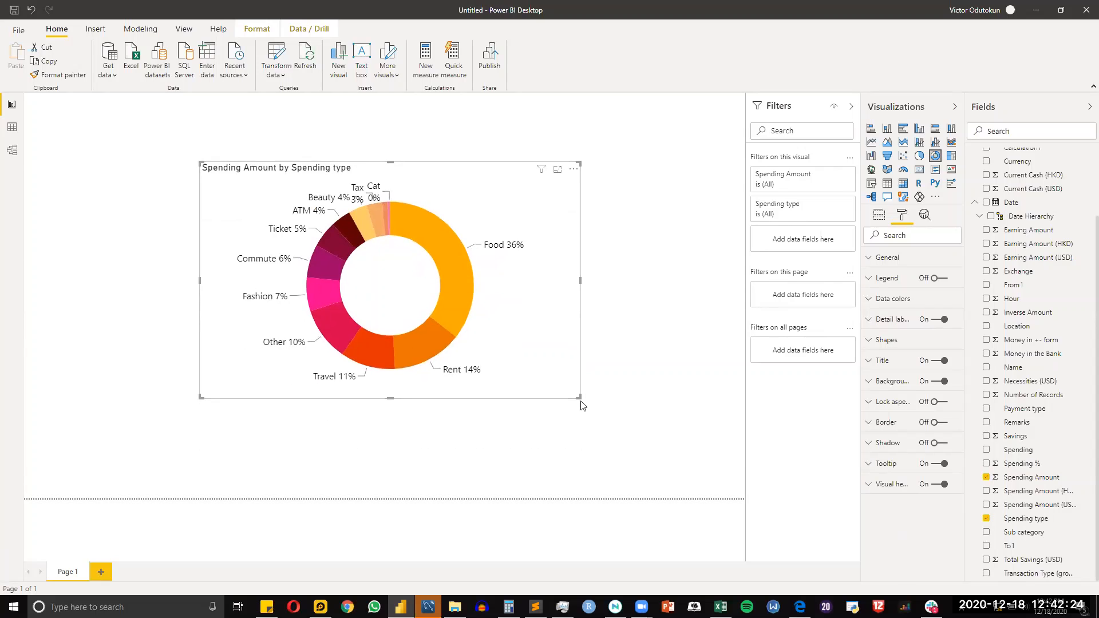
left_click_drag(546, 386, 541, 316)
left_click(642, 366)
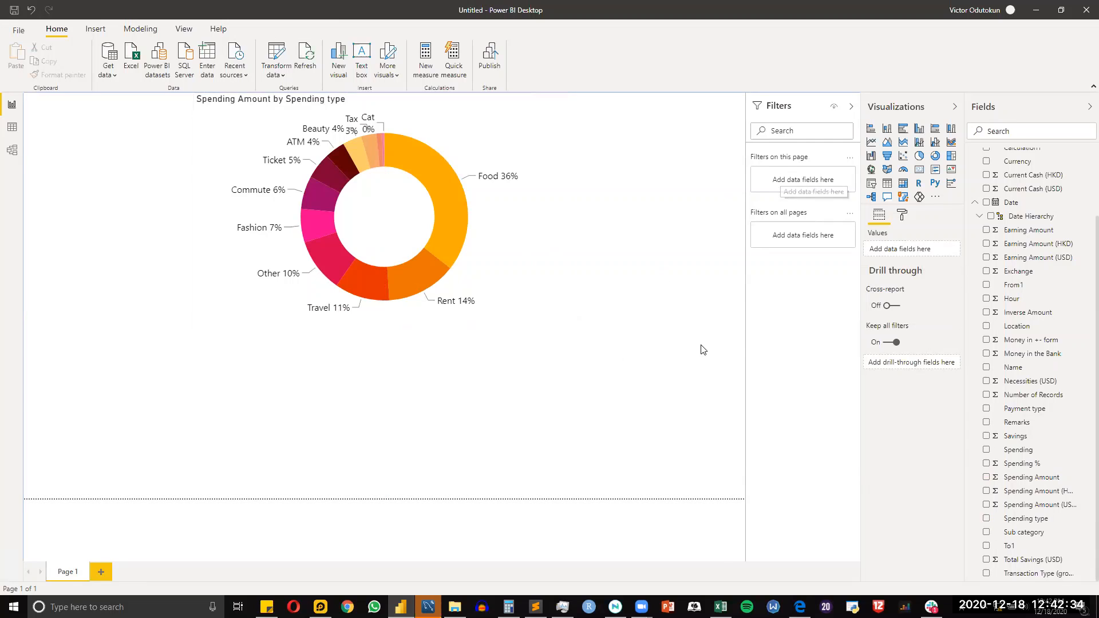
Step: Consult the finished dashboard PDF, return to Power BI, and add a line chart below the donut with Date on its axis
left_click(799, 606)
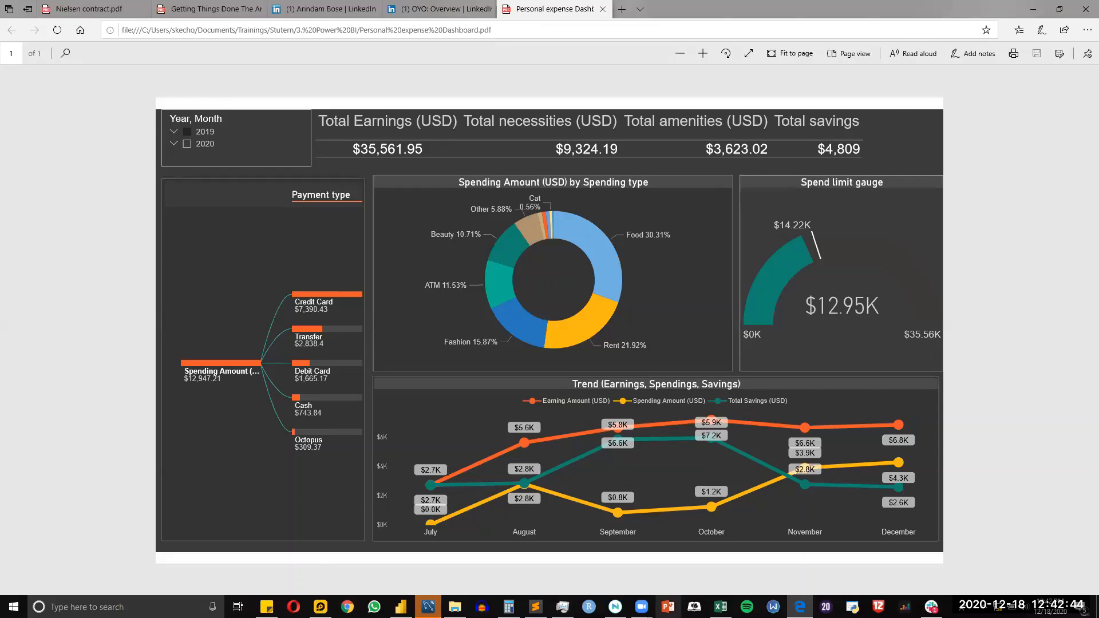
left_click(401, 607)
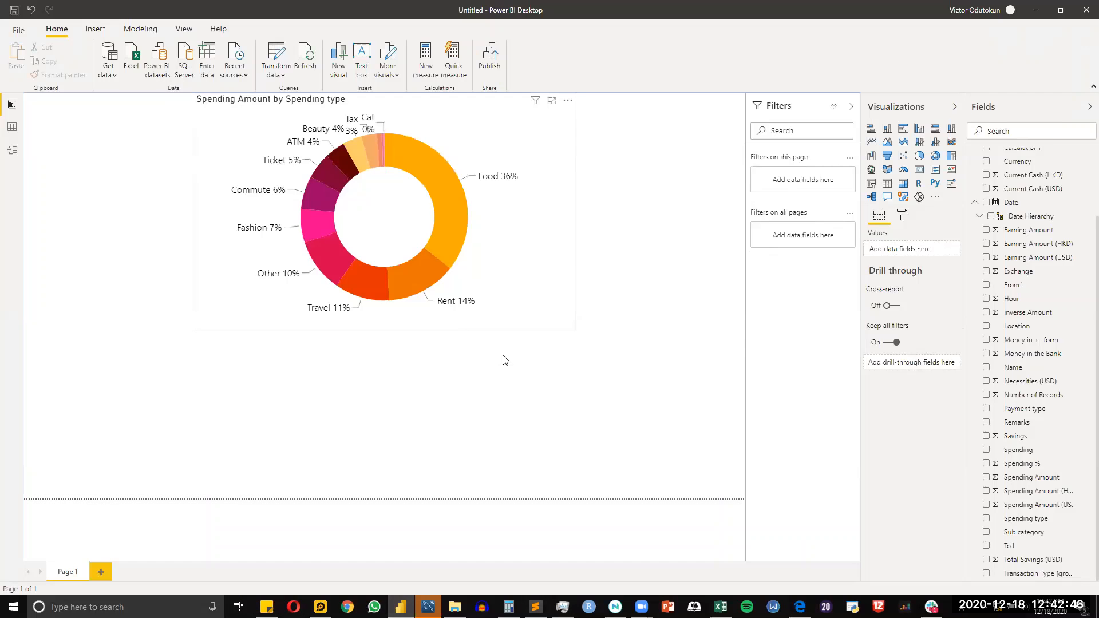
left_click(871, 143)
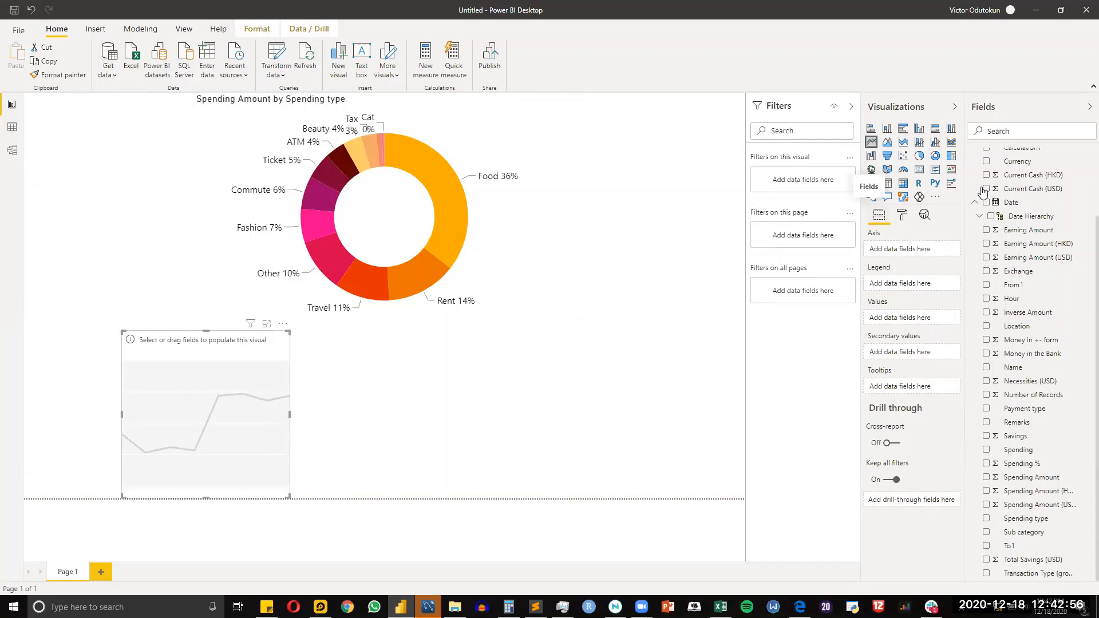
scroll(1030, 237, "up", 2)
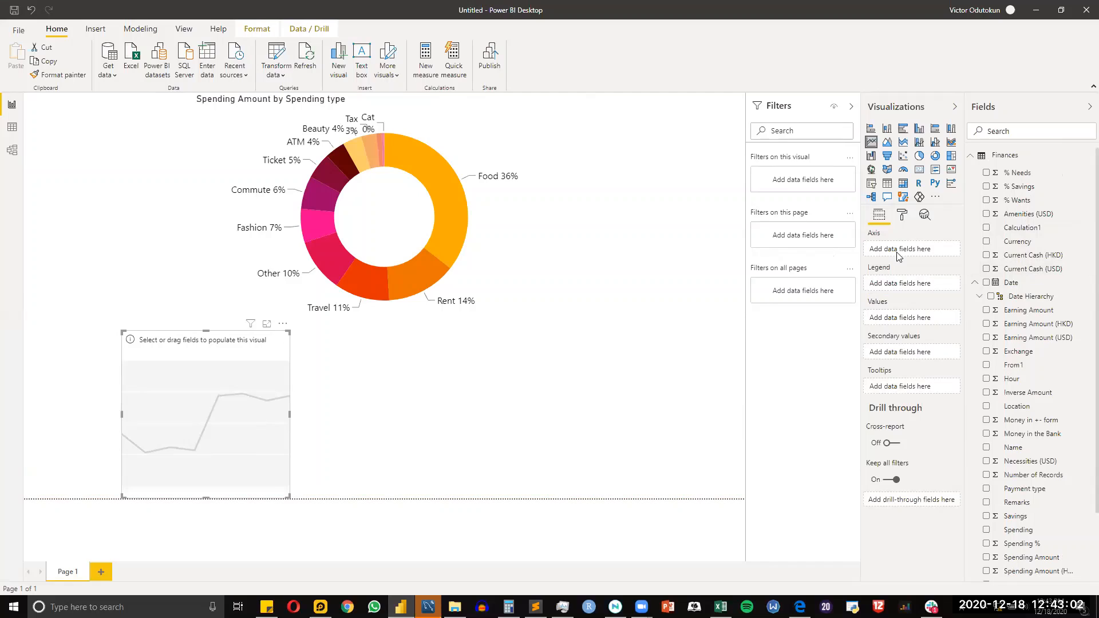
left_click_drag(1016, 283, 909, 258)
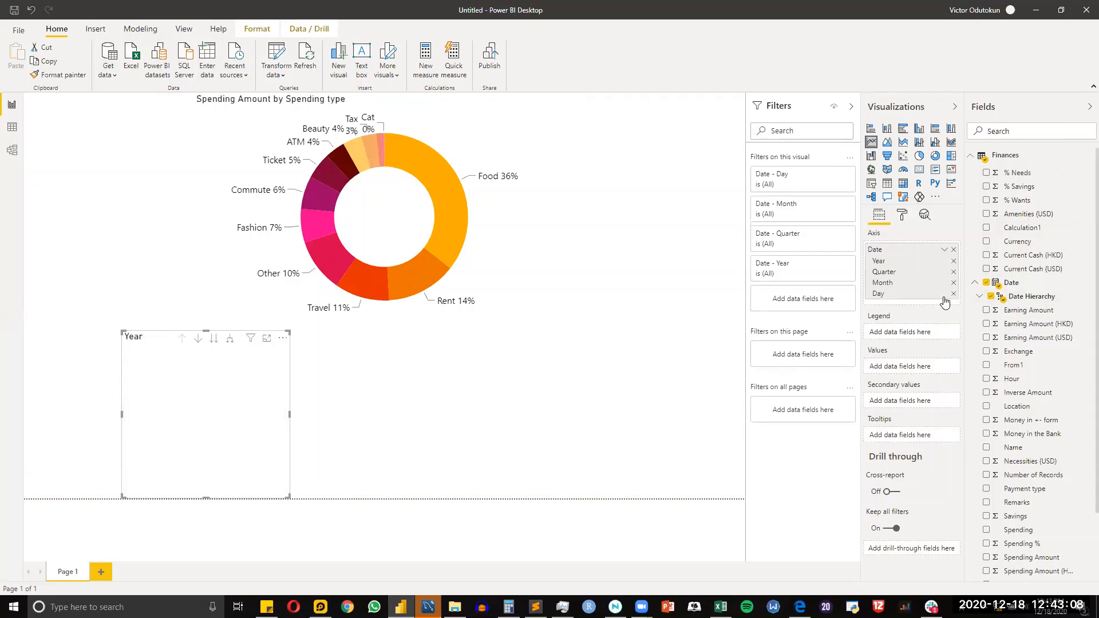
Step: Remove Year, Quarter and Day from the line chart's date axis, keeping only Month
left_click(954, 262)
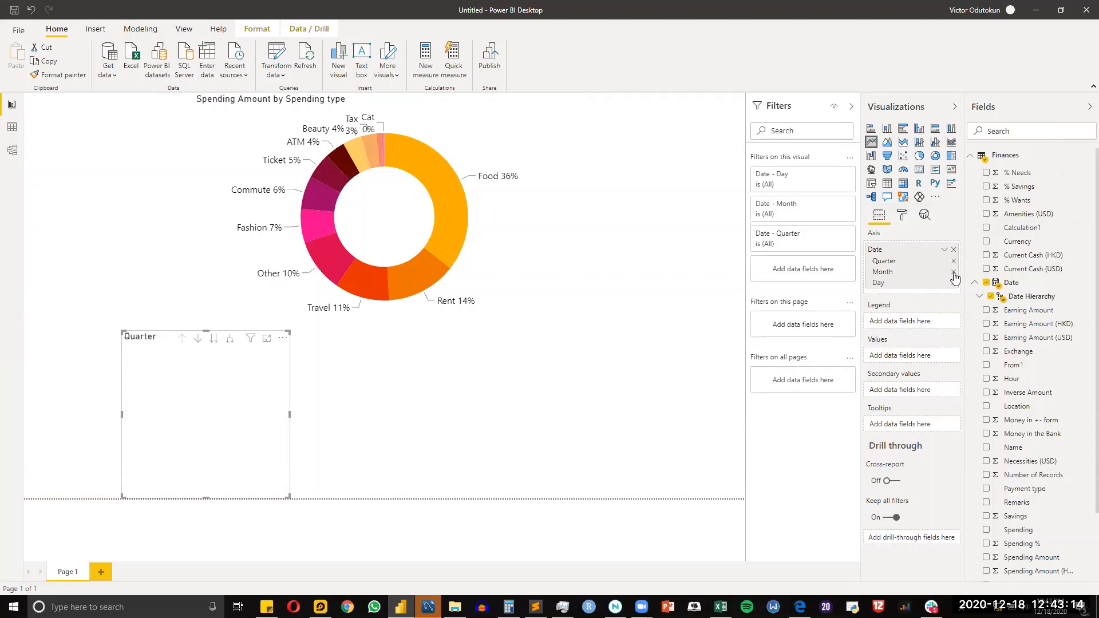
left_click(954, 263)
left_click(953, 272)
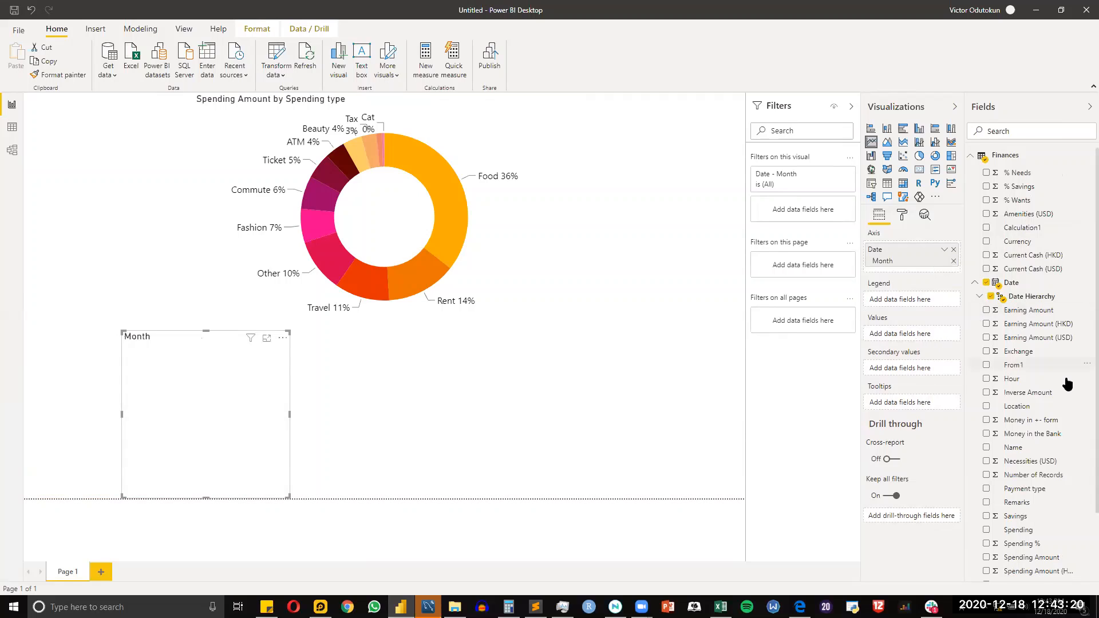
Step: Add Total Savings (USD), Spending Amount and Earning Amount as the line chart's values
scroll(1065, 388, "down", 3)
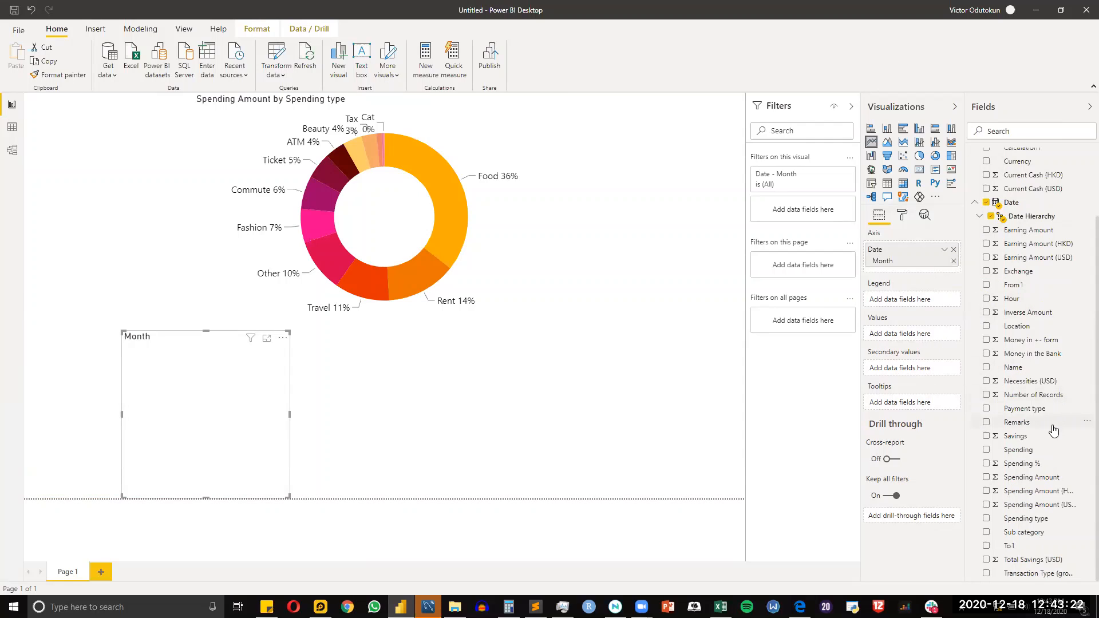
left_click_drag(1033, 559, 913, 338)
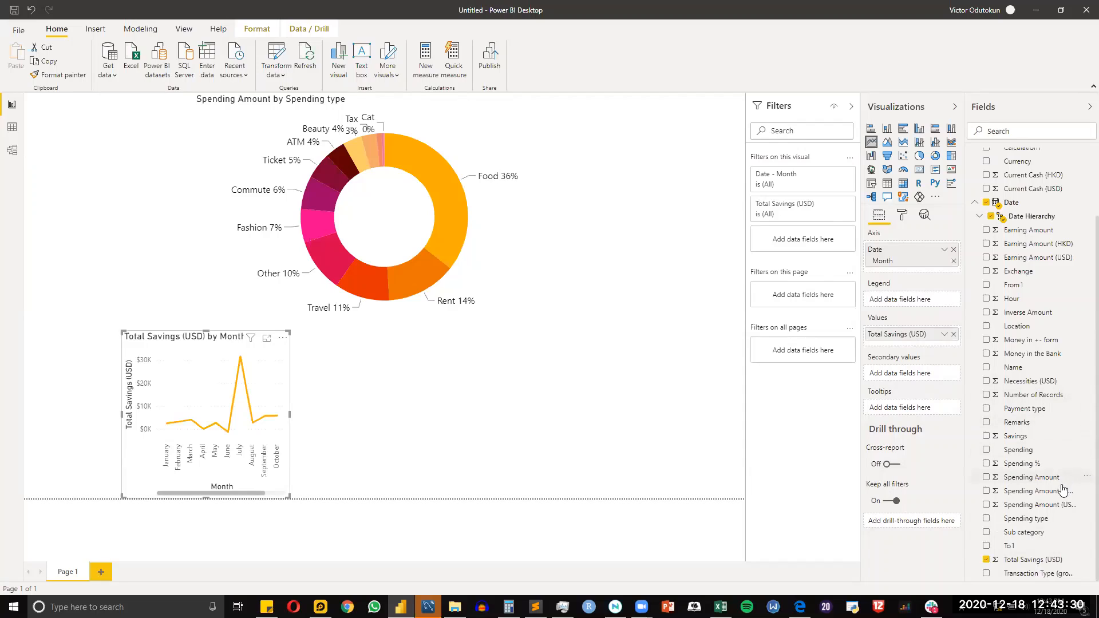
left_click_drag(1059, 478, 1035, 477)
left_click_drag(922, 347, 924, 349)
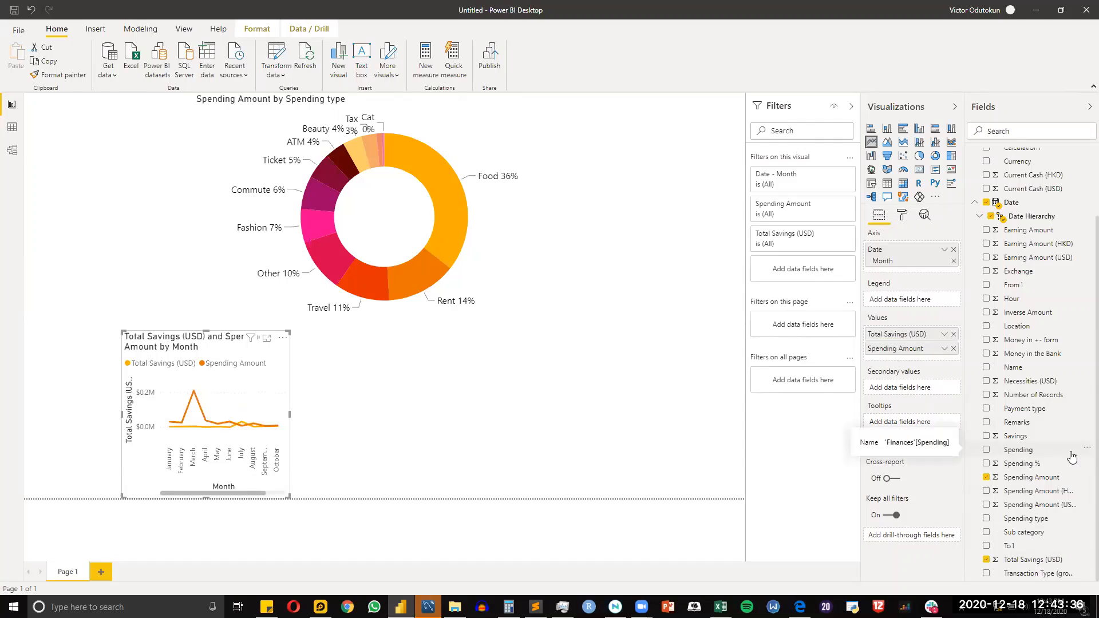
scroll(1072, 456, "up", 3)
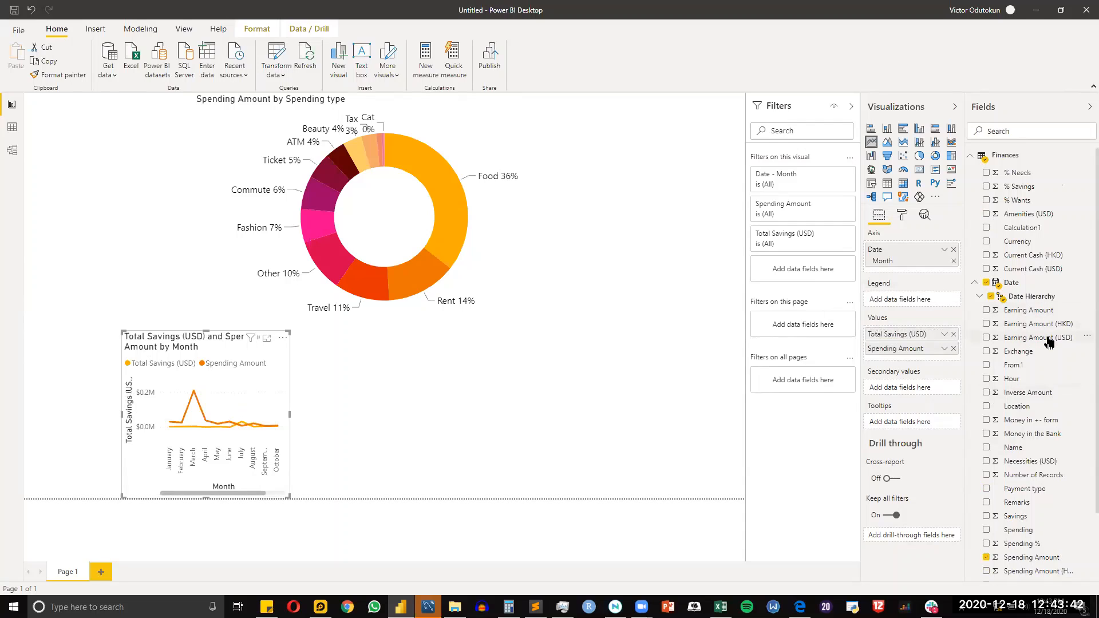
left_click_drag(1049, 337, 1070, 414)
left_click_drag(1042, 318, 913, 363)
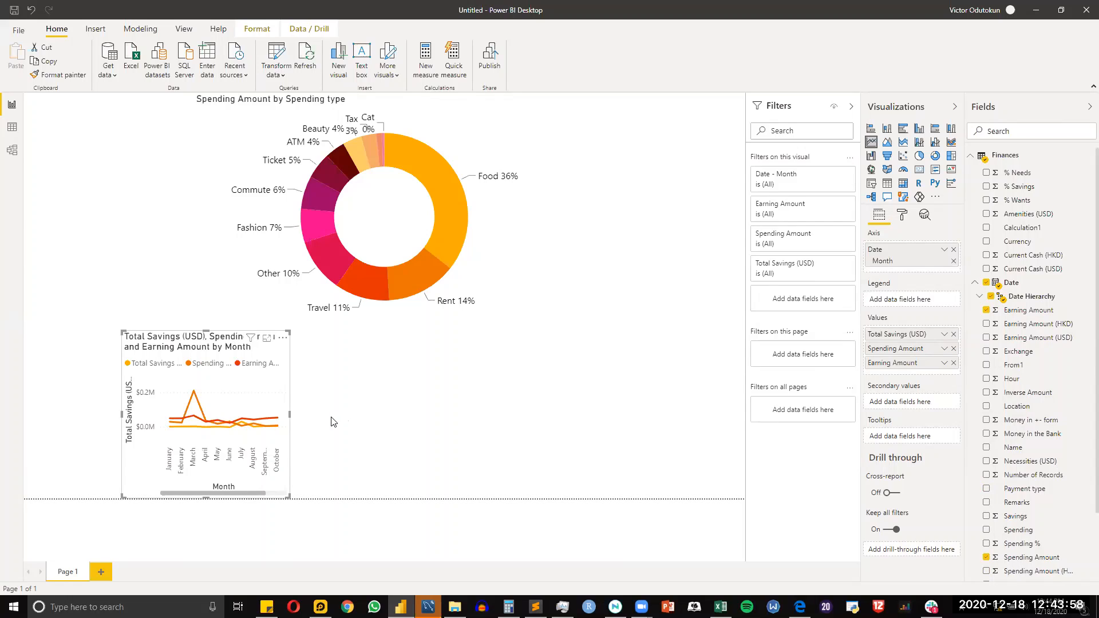
Step: Widen the line chart so all twelve months fit, and inspect the values at the March peak
left_click_drag(290, 414, 609, 384)
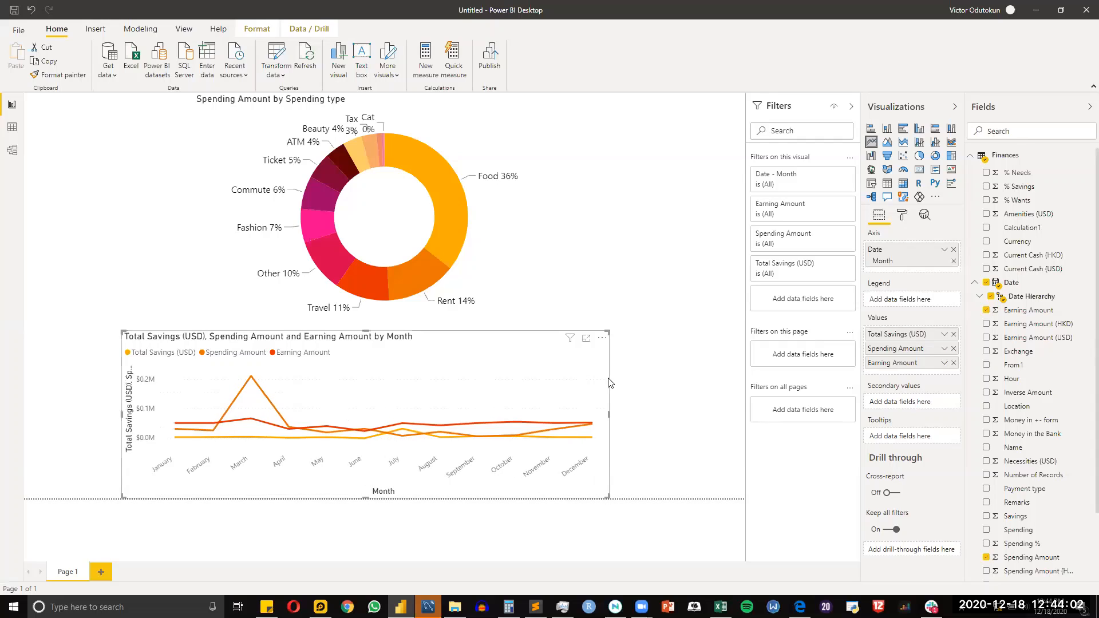
scroll(1053, 463, "down", 3)
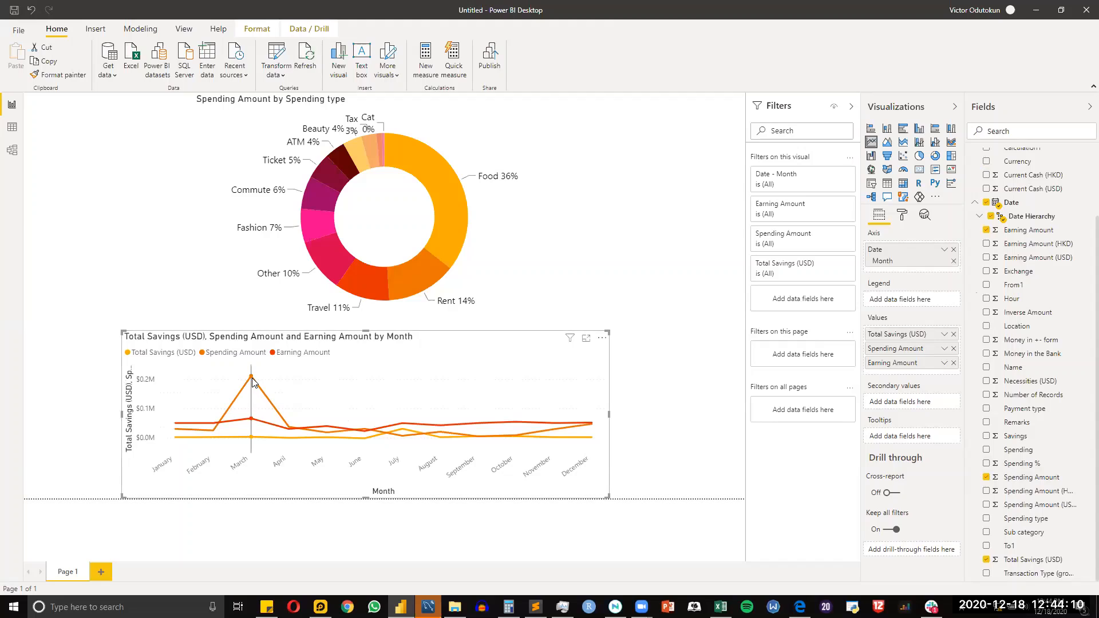
mouse_move(250, 377)
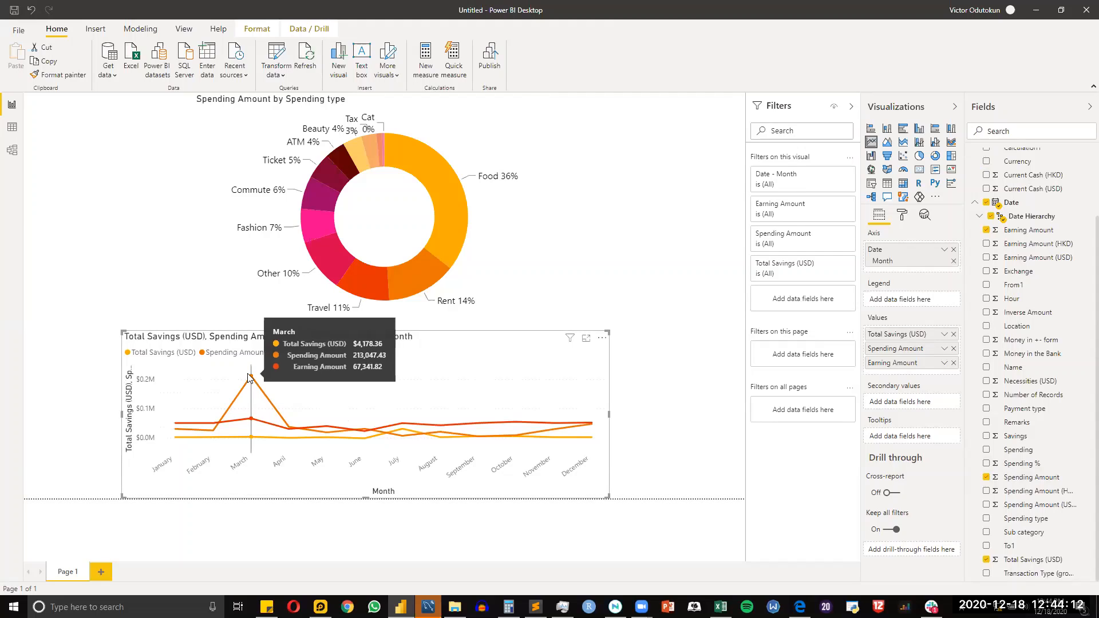
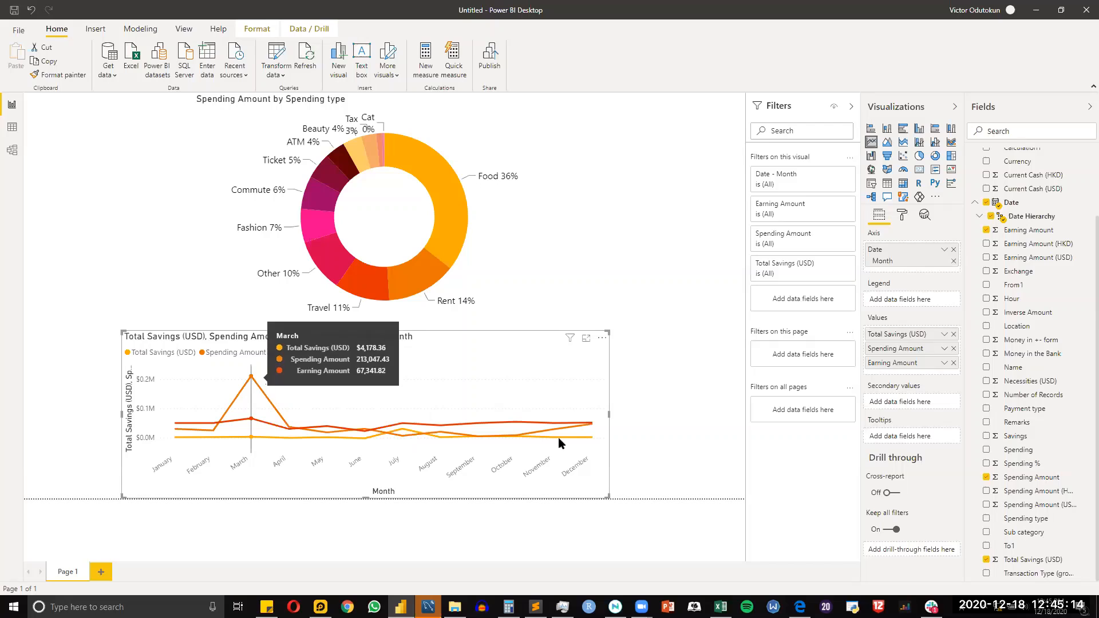
left_click(677, 452)
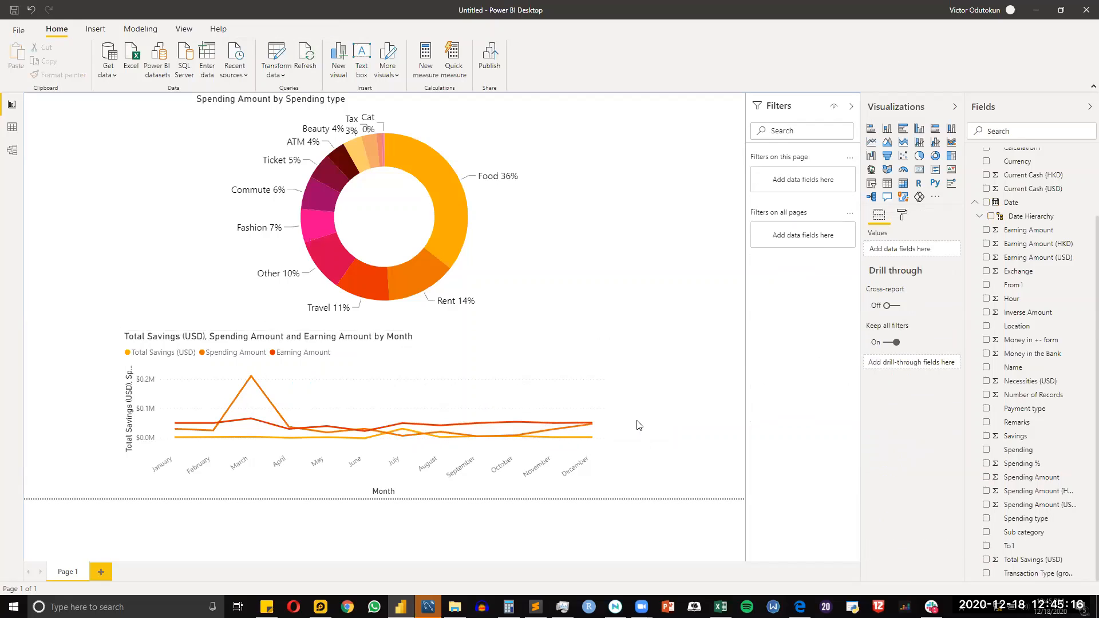
Step: Move the line chart towards the page's left edge and narrow it to free space beside it
mouse_move(603, 373)
left_click(345, 343)
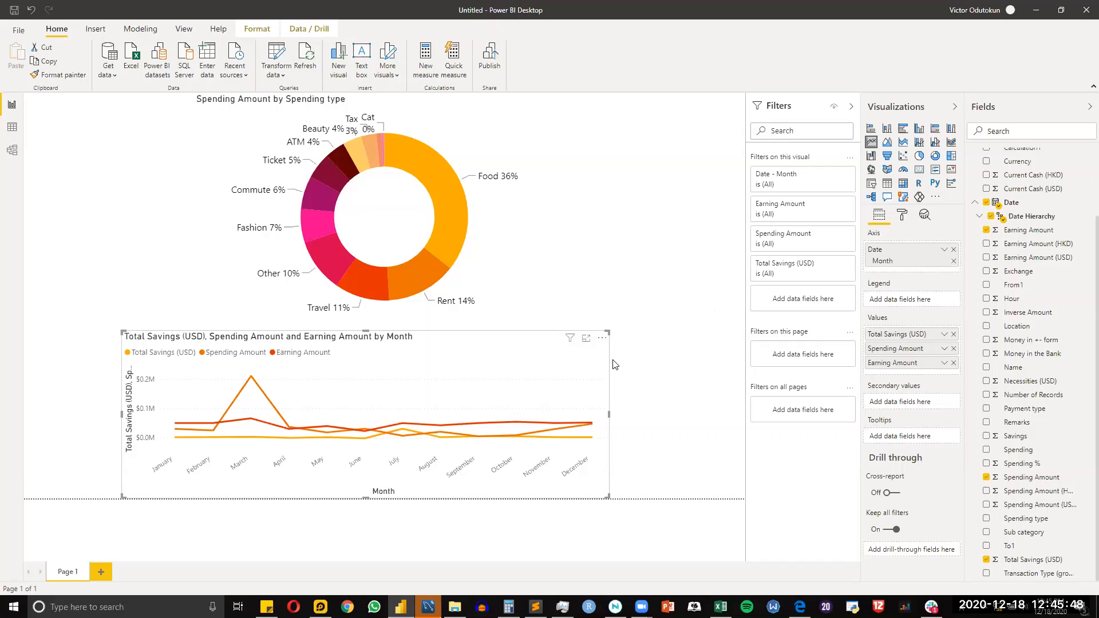
left_click_drag(608, 367, 539, 373)
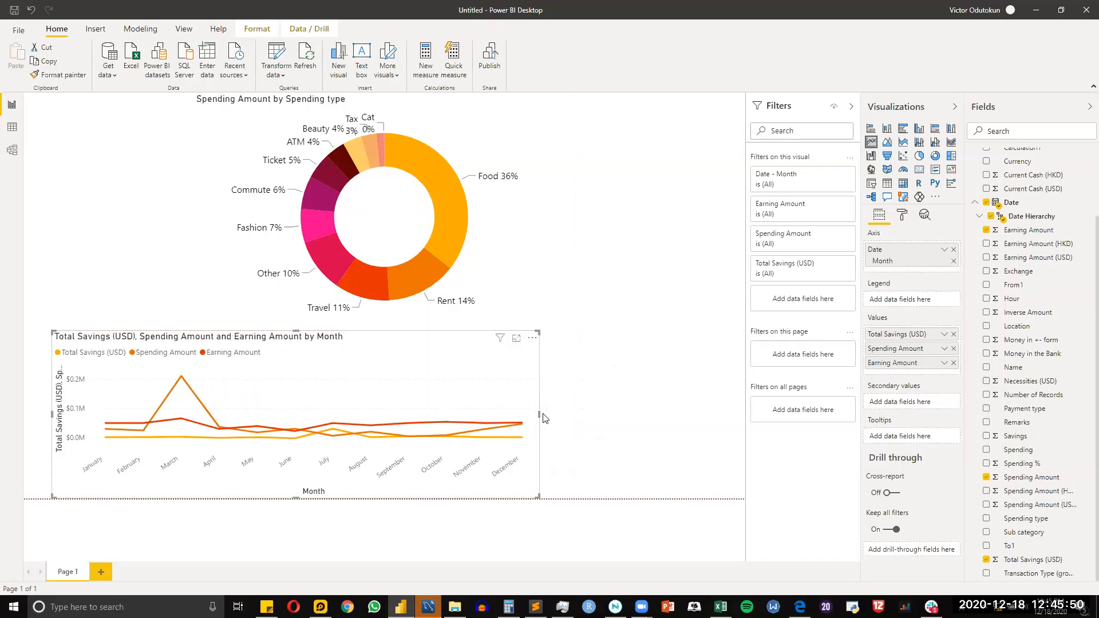
left_click_drag(539, 414, 476, 413)
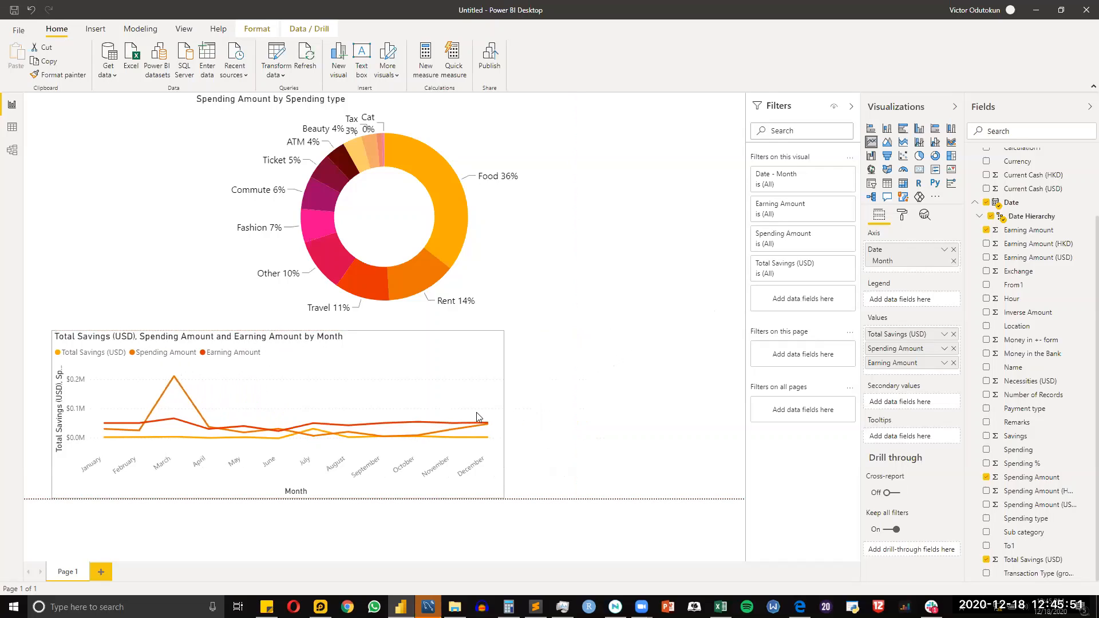
left_click(562, 409)
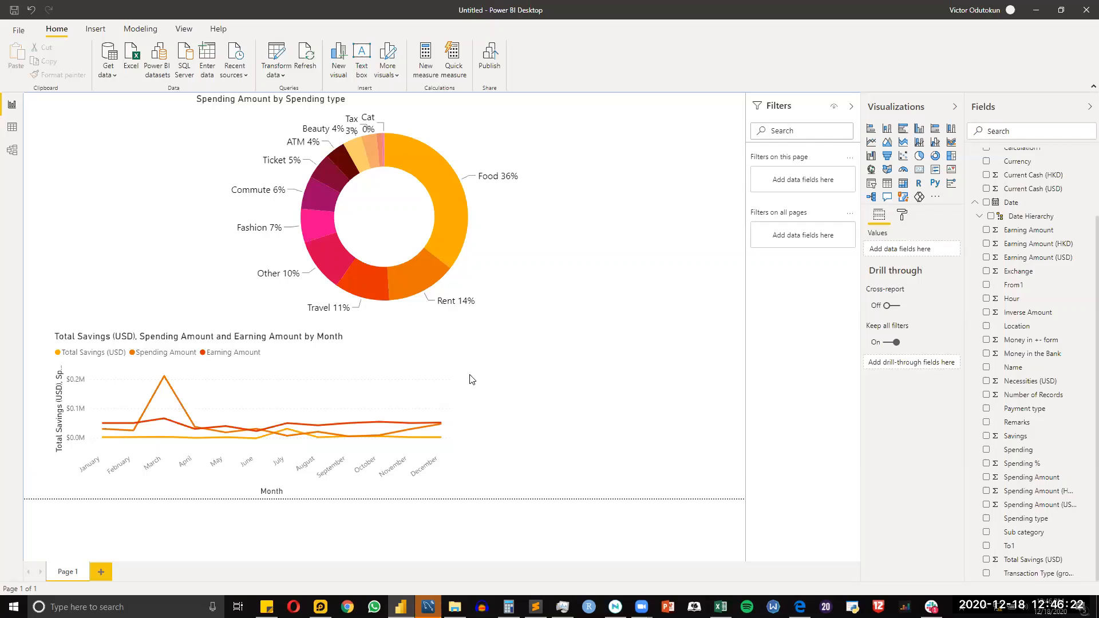
Step: Try Spending % as the line chart's secondary value, check its aggregation and show-value options, and remove it
left_click(453, 372)
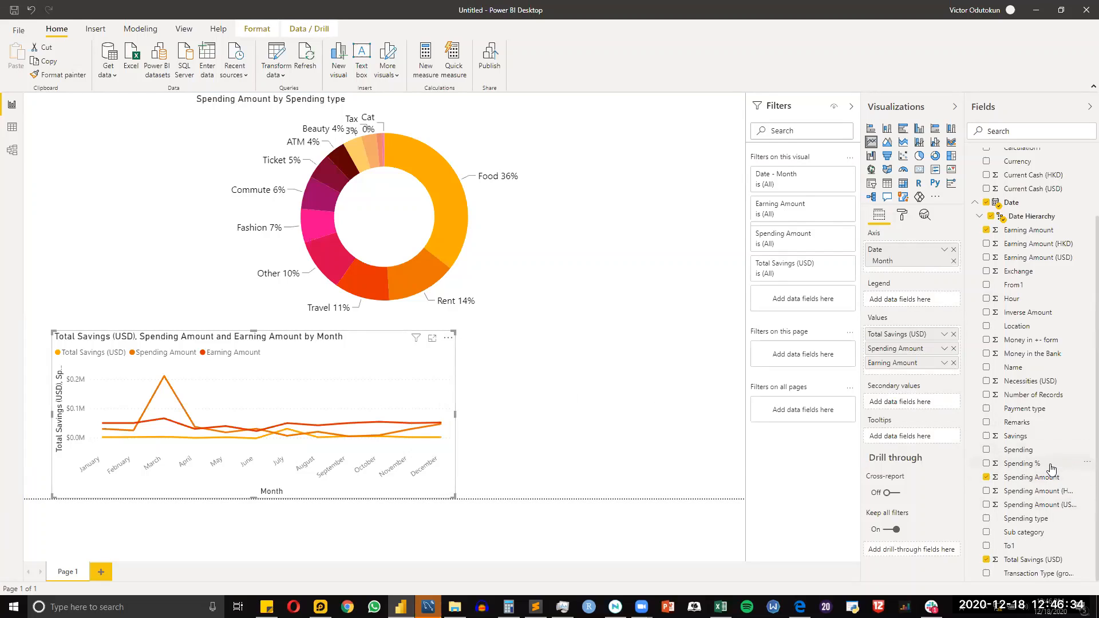
left_click_drag(1050, 467, 913, 408)
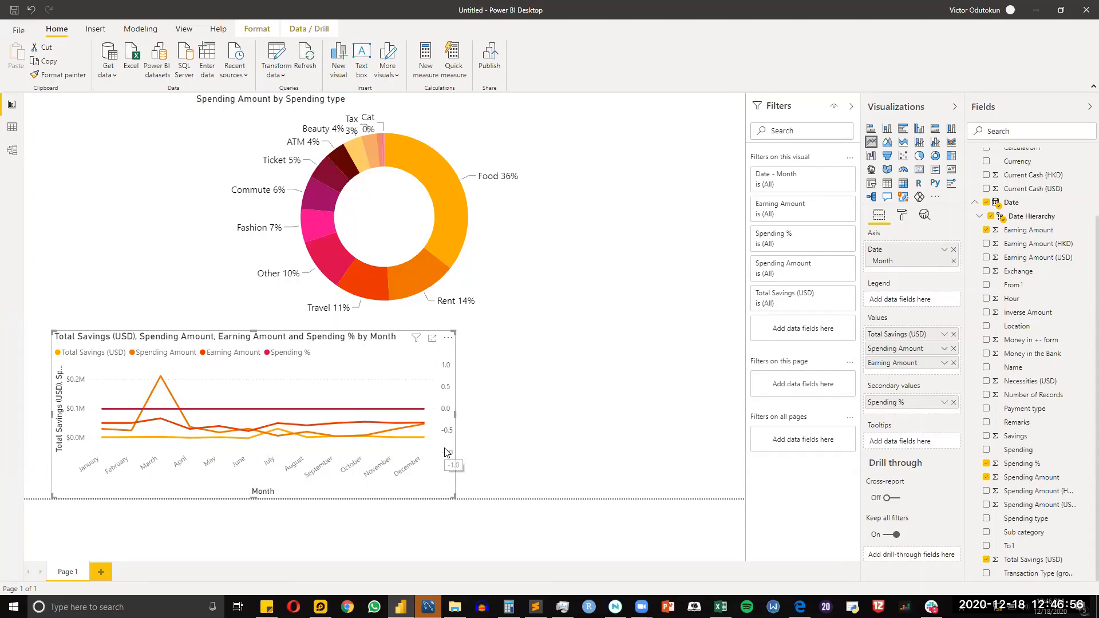
left_click(945, 403)
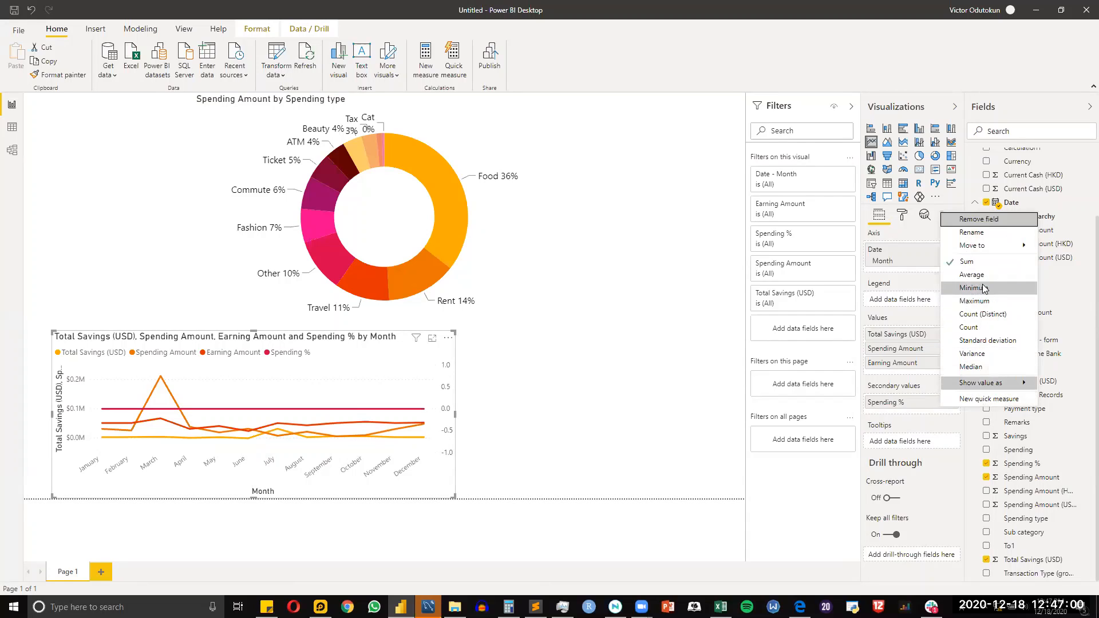
mouse_move(1012, 381)
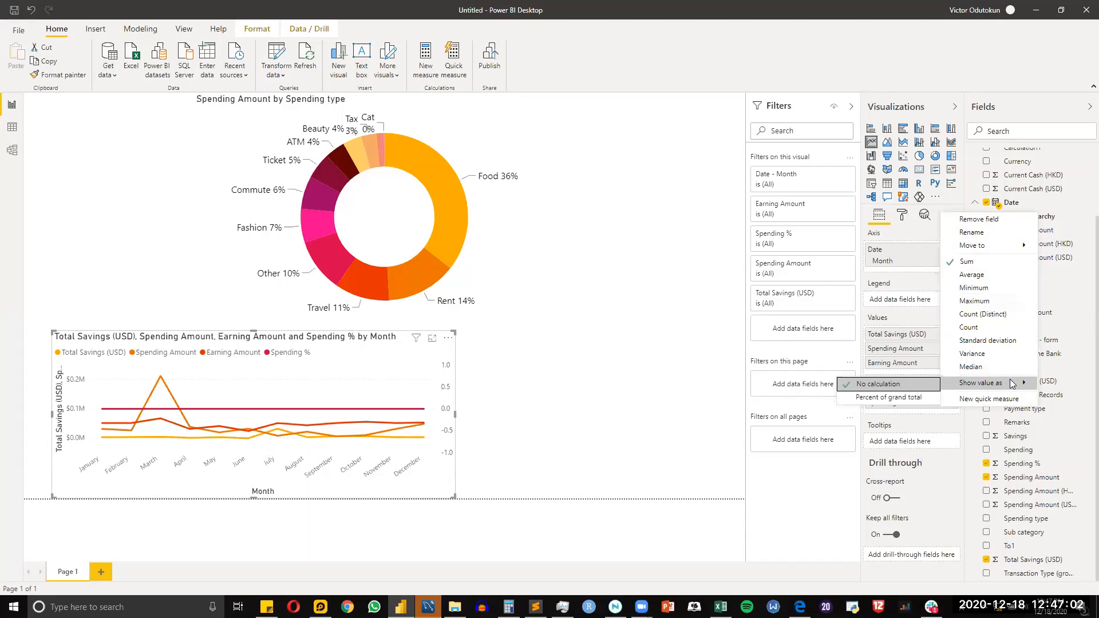
left_click(371, 415)
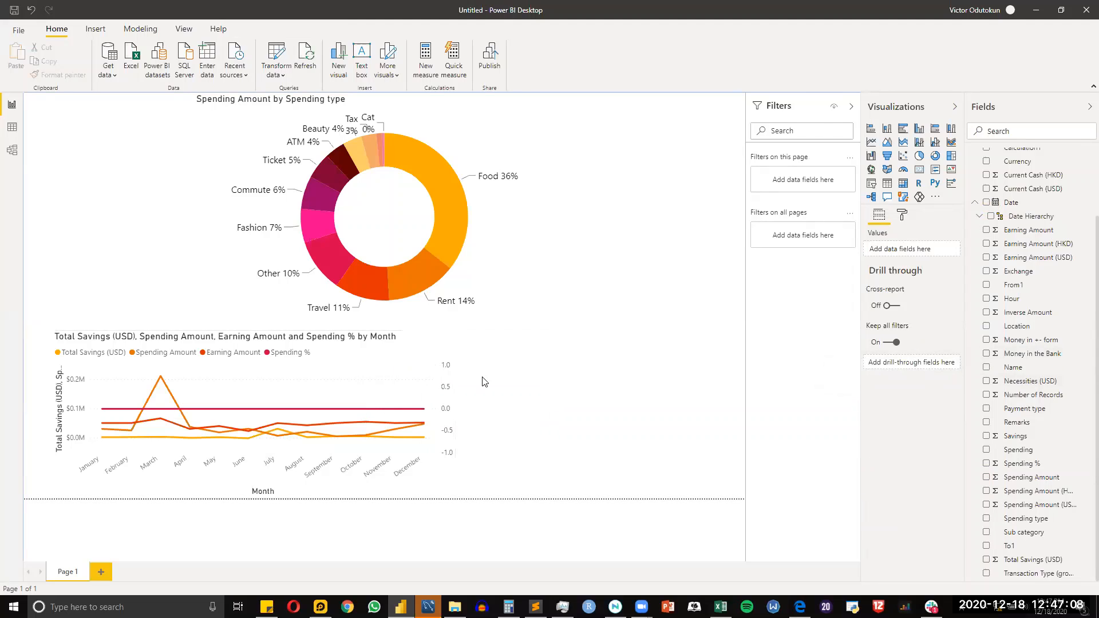
left_click(452, 350)
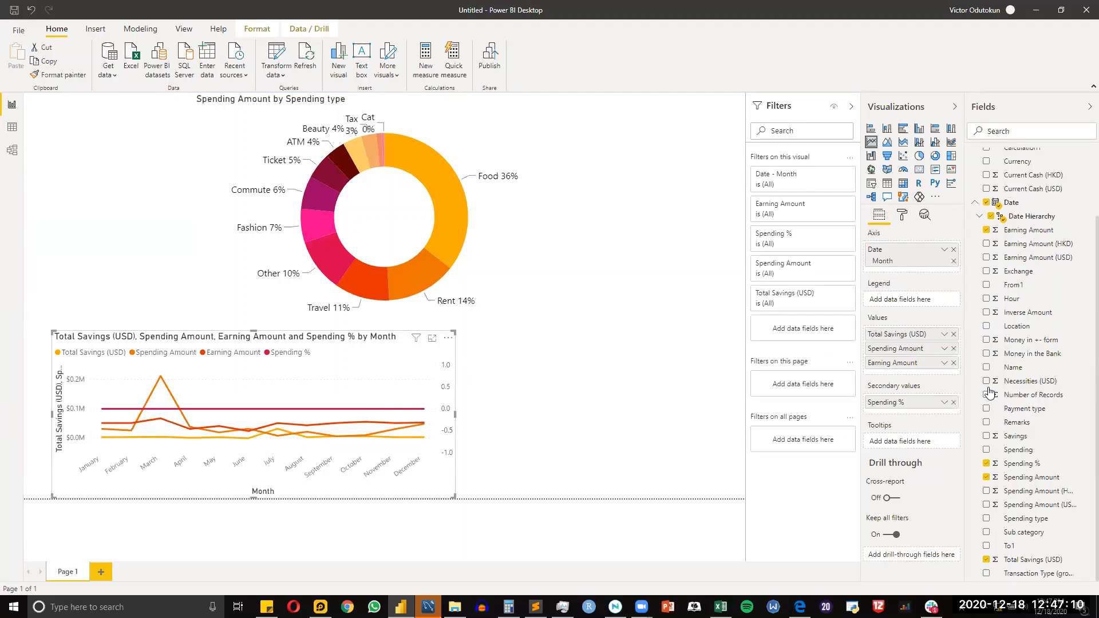
left_click(953, 402)
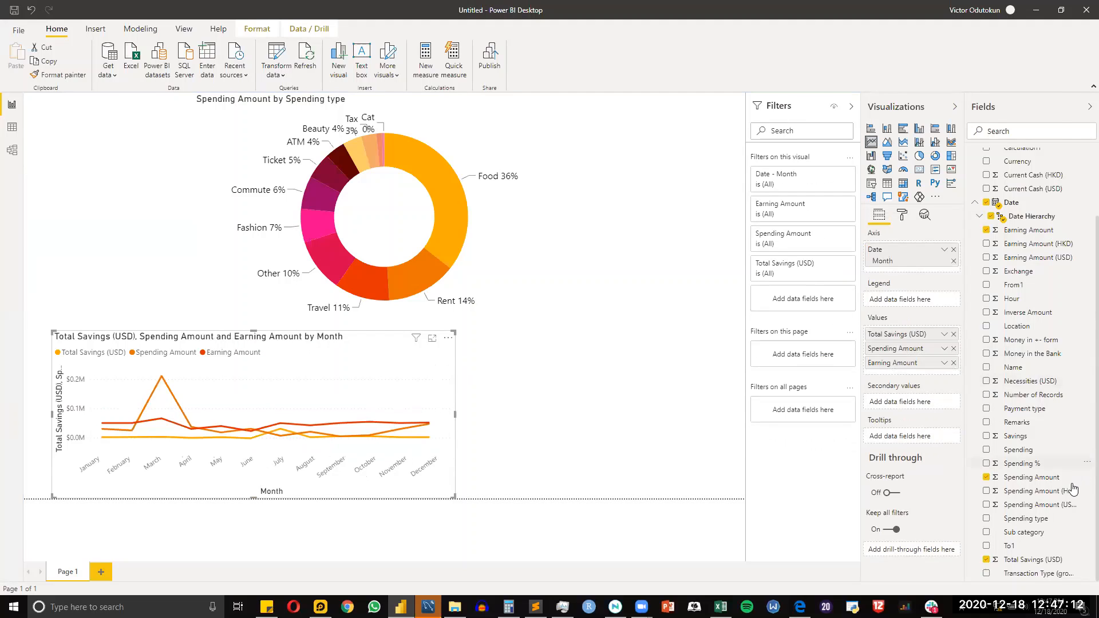
Step: Try % Savings as the line chart's secondary value and remove it
scroll(1063, 467, "up", 3)
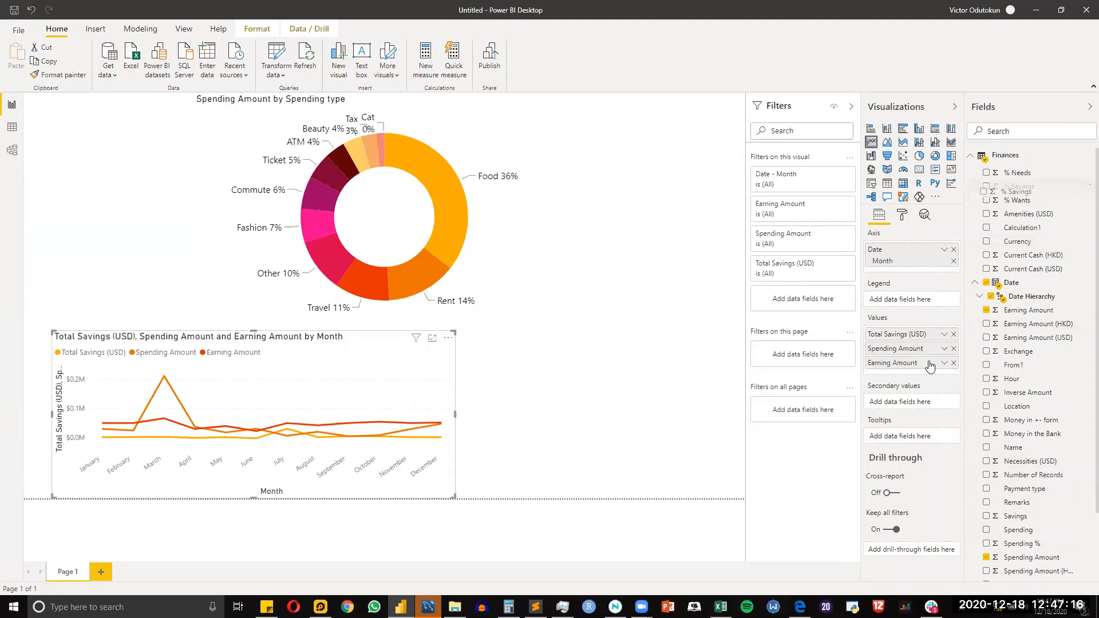
left_click_drag(1023, 186, 921, 403)
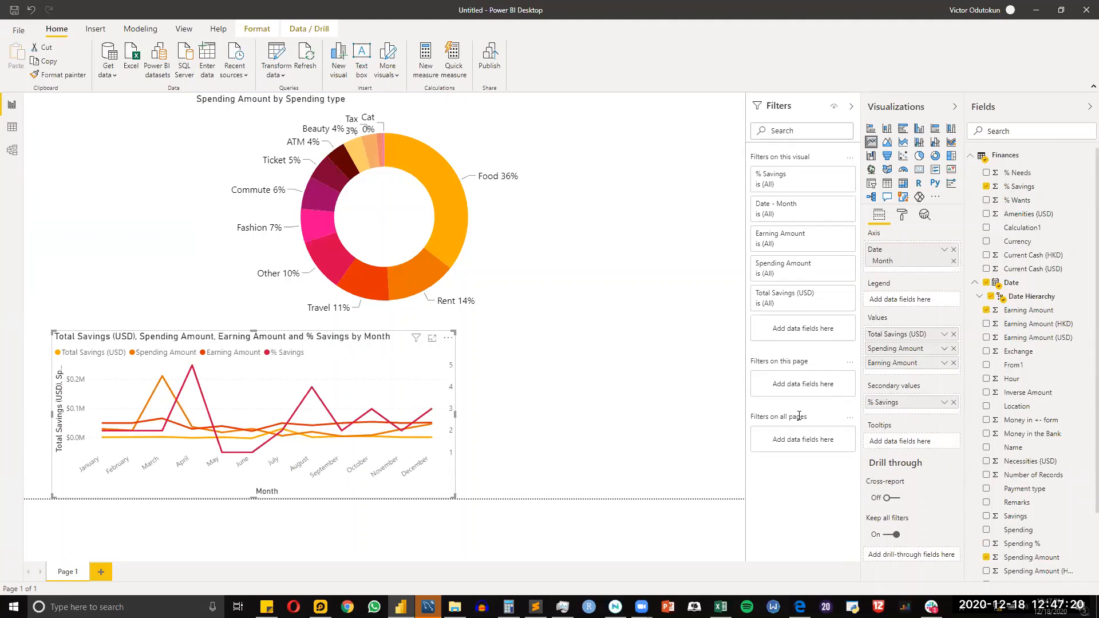
left_click(953, 403)
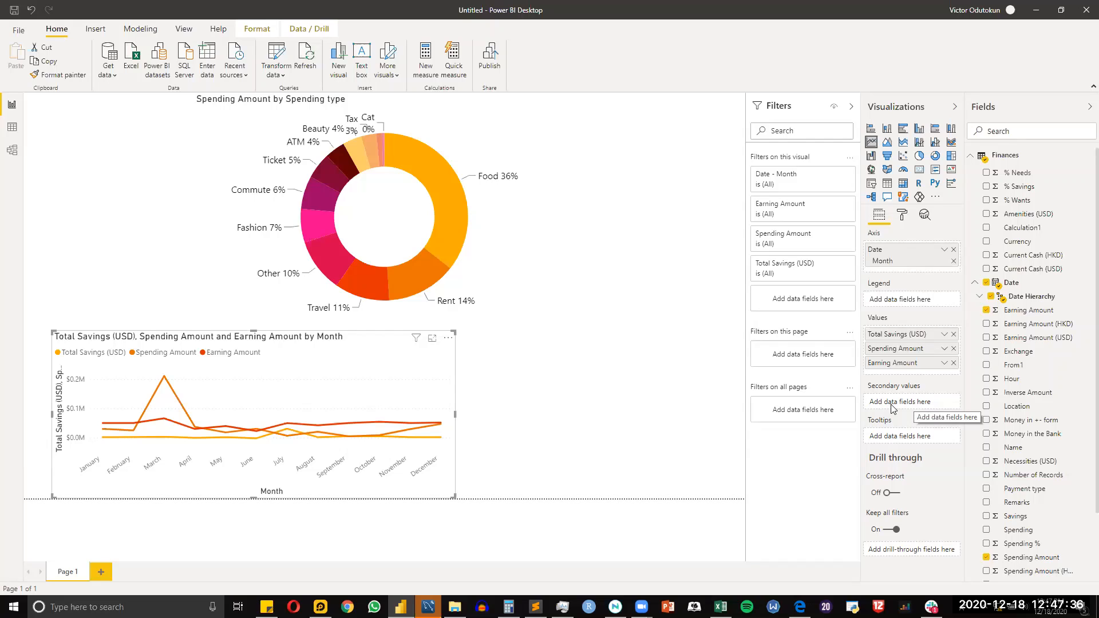
Step: Move the line chart right and slightly up so it sits closer beneath the donut chart
left_click_drag(456, 402, 553, 393)
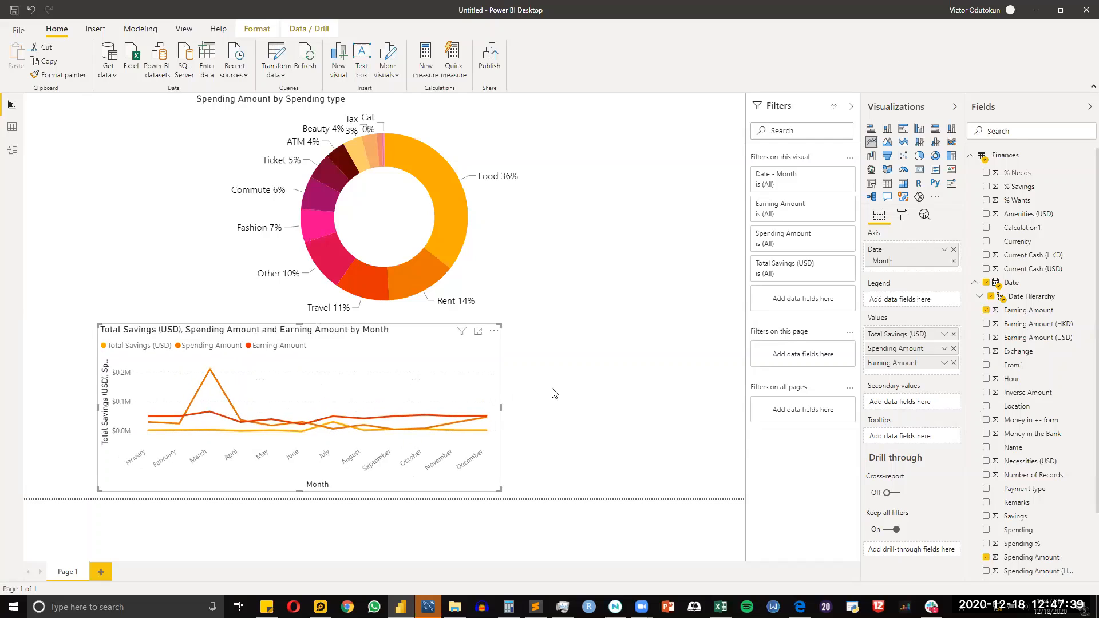
left_click(640, 381)
left_click(503, 382)
Step: Preview data labels on the line chart and turn them off again
left_click(902, 216)
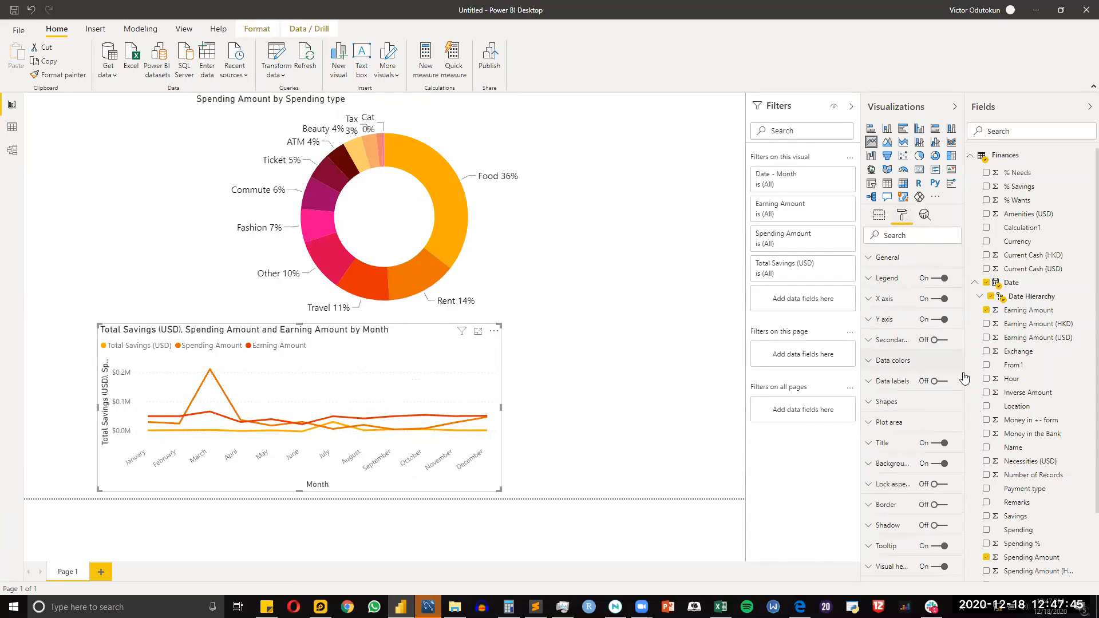
left_click(933, 382)
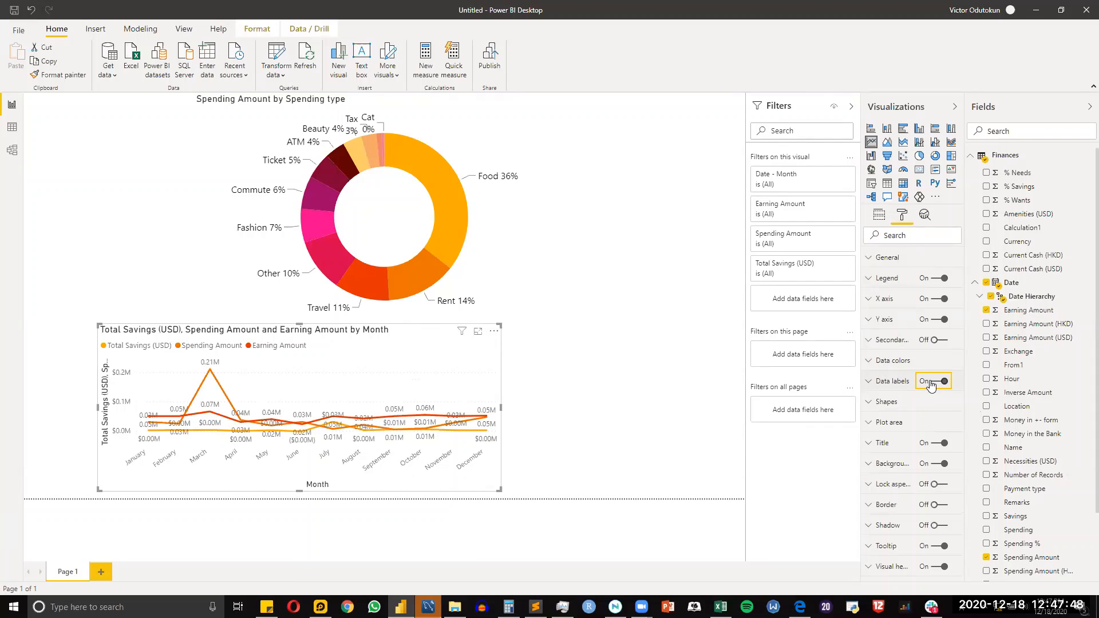
left_click(931, 382)
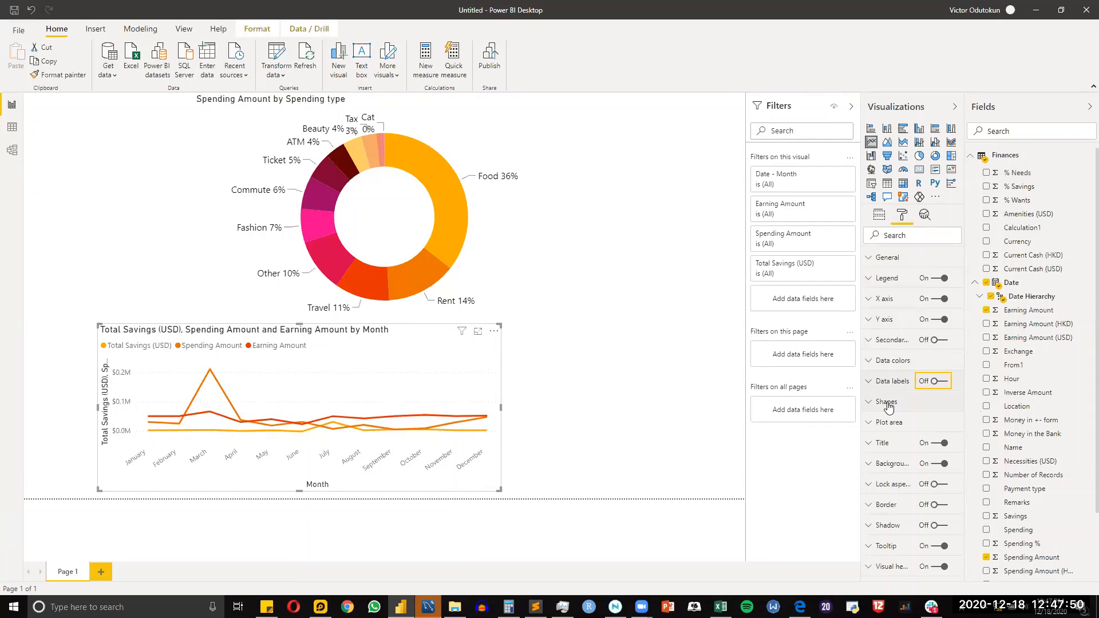
Step: Set the line chart's stroke width to 4, keeping the Round join type
left_click(887, 403)
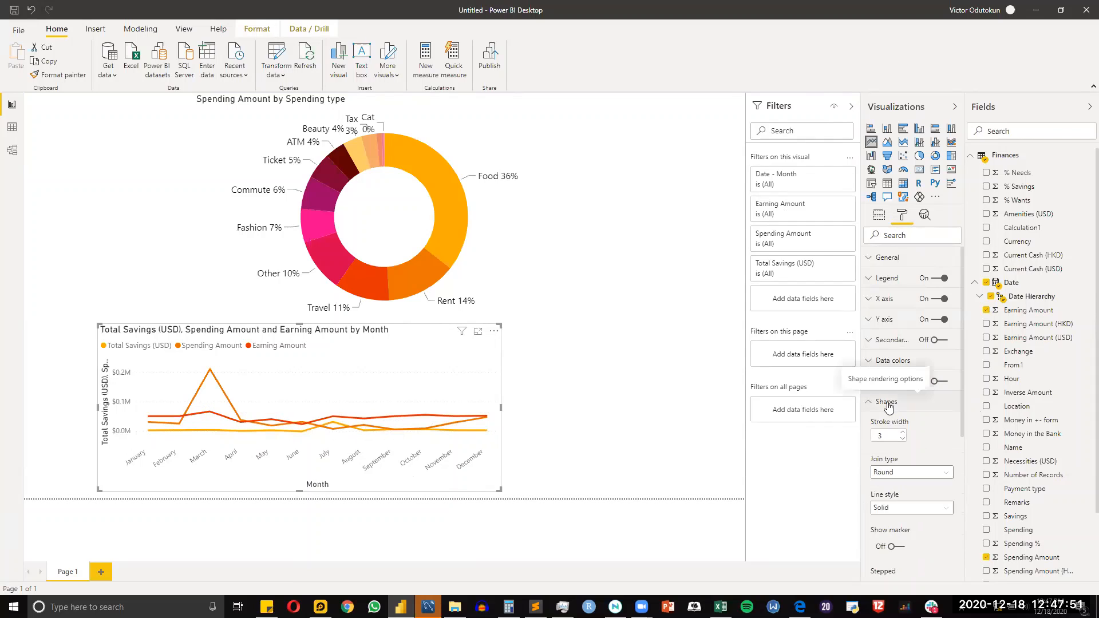
left_click(903, 433)
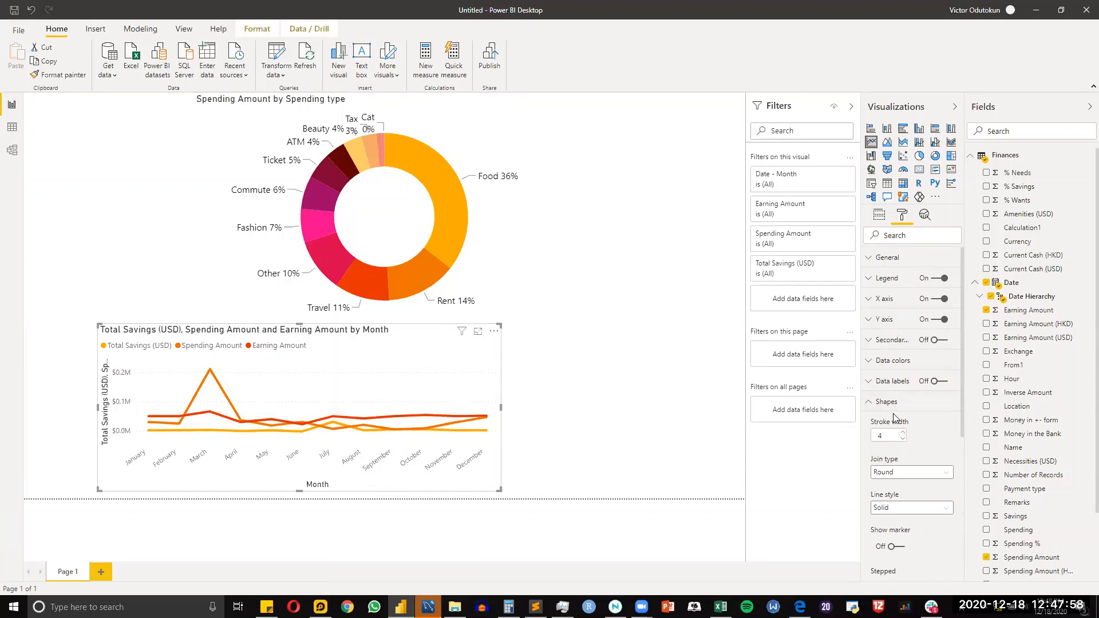
left_click(936, 473)
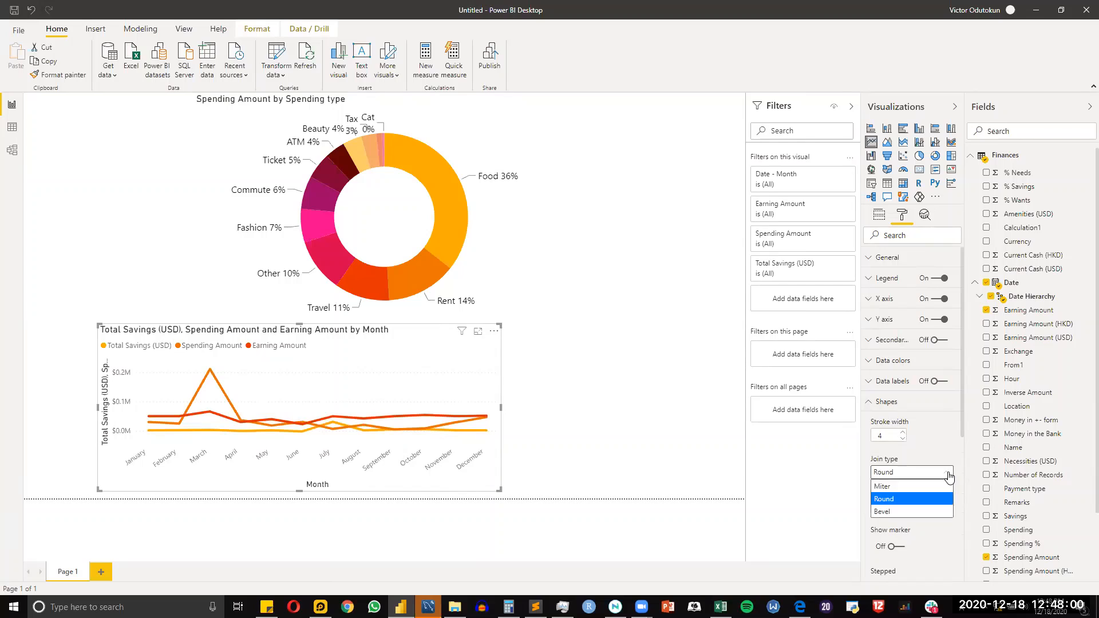
left_click(940, 452)
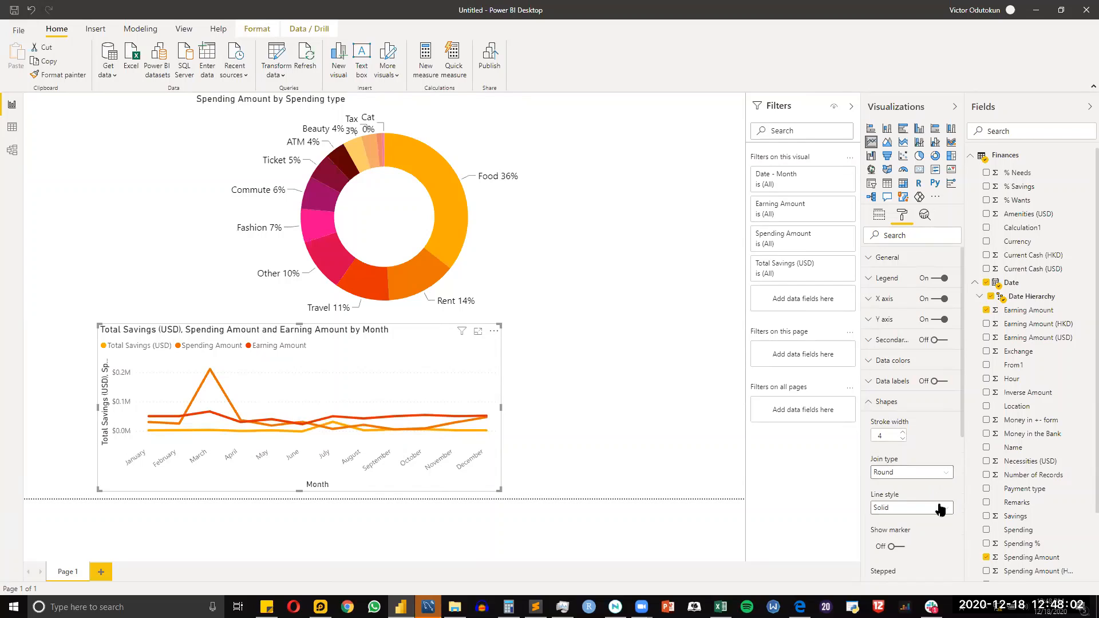
left_click(874, 410)
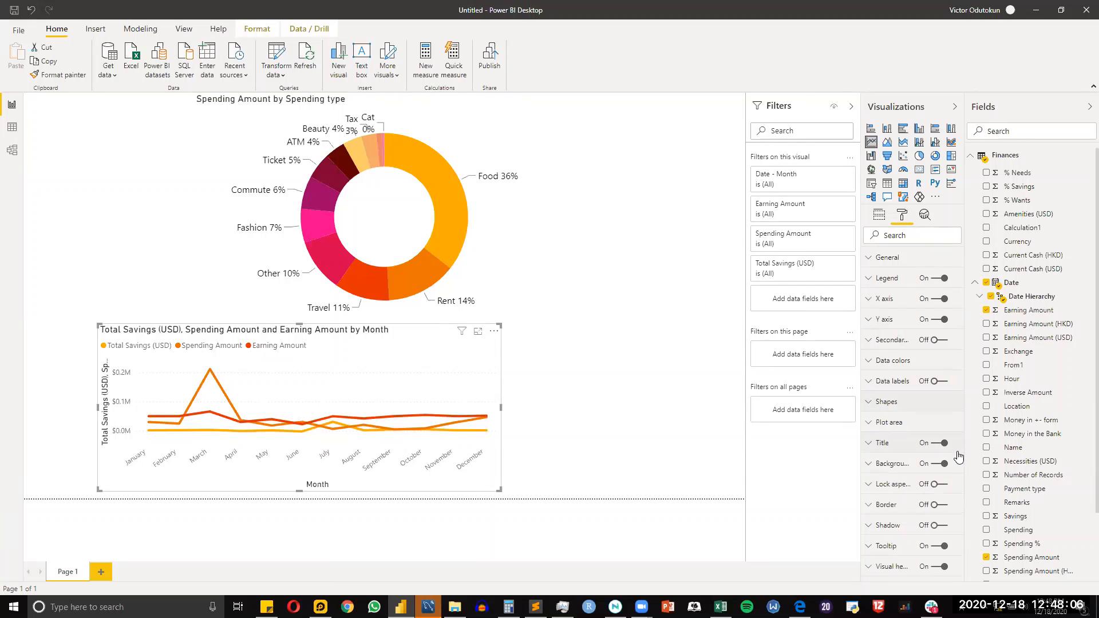
Step: Show markers on the line chart's lines and bring up the marker shape, size and color options
left_click(899, 403)
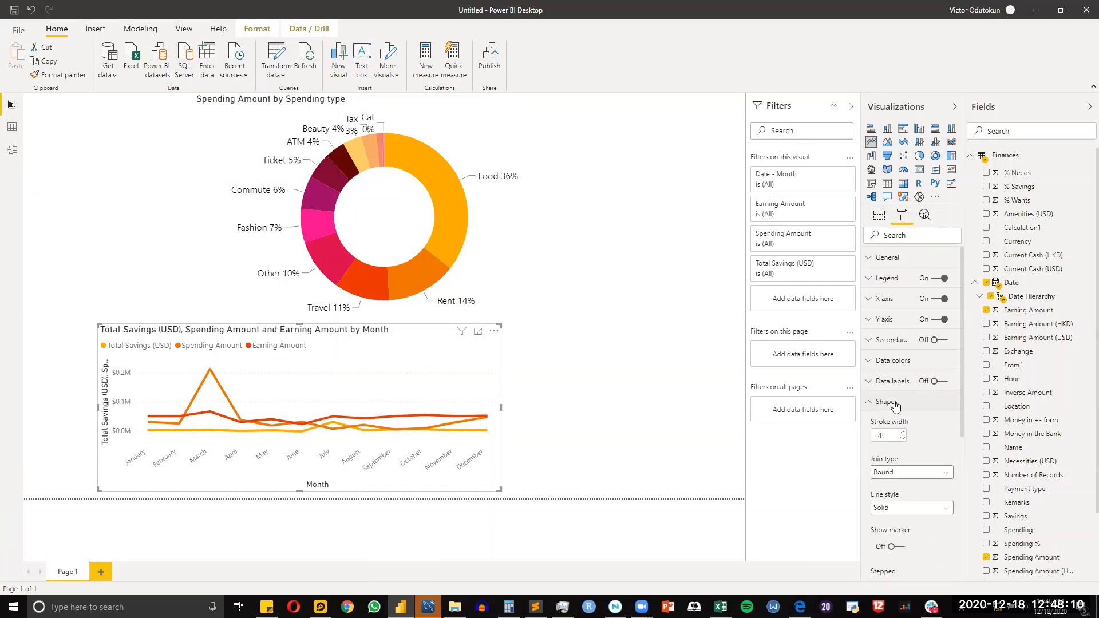
scroll(931, 464, "down", 4)
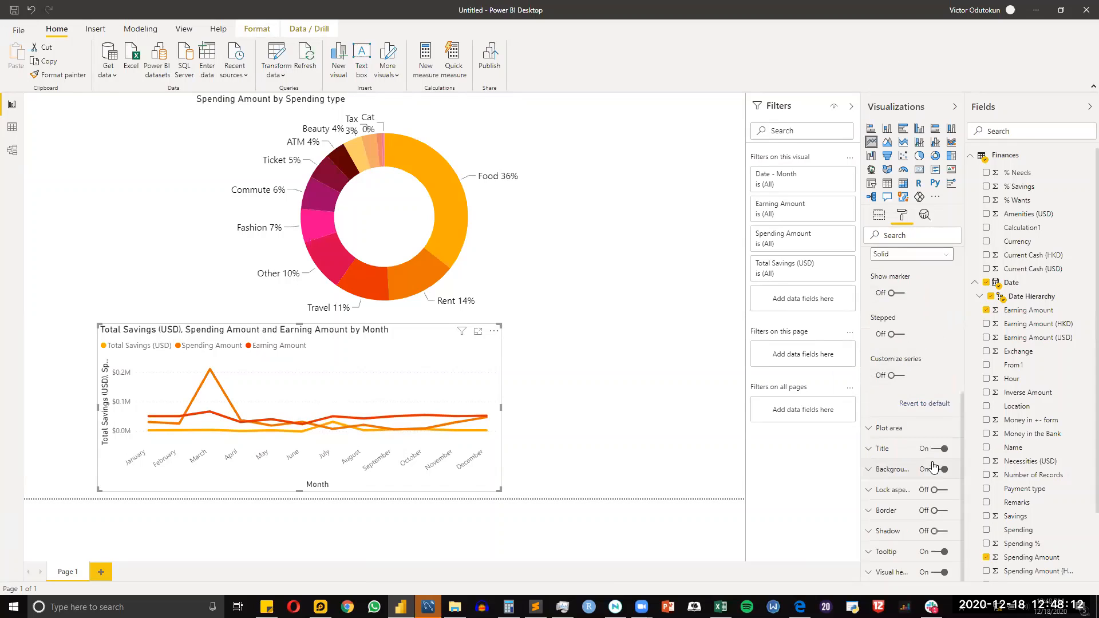
left_click(896, 376)
scroll(910, 361, "up", 5)
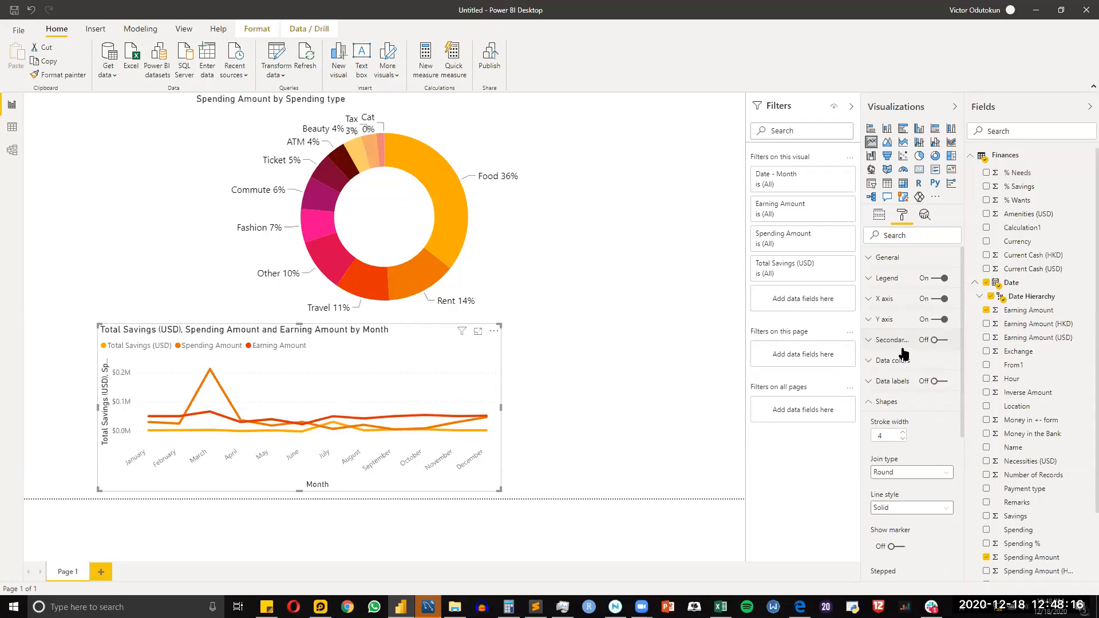
left_click(908, 546)
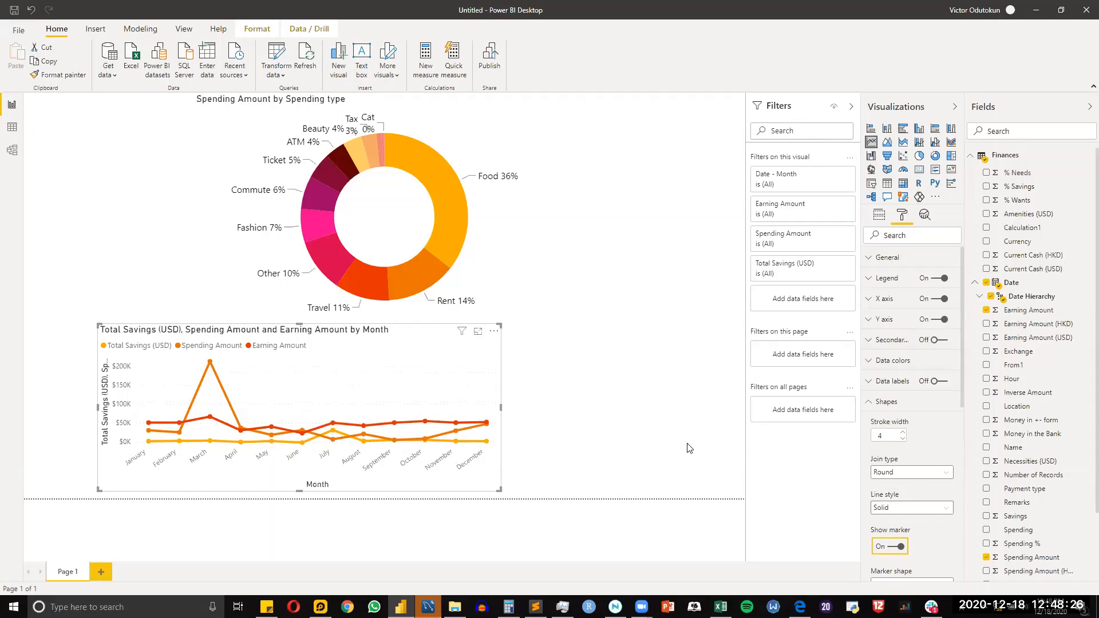
mouse_move(212, 369)
scroll(916, 491, "down", 5)
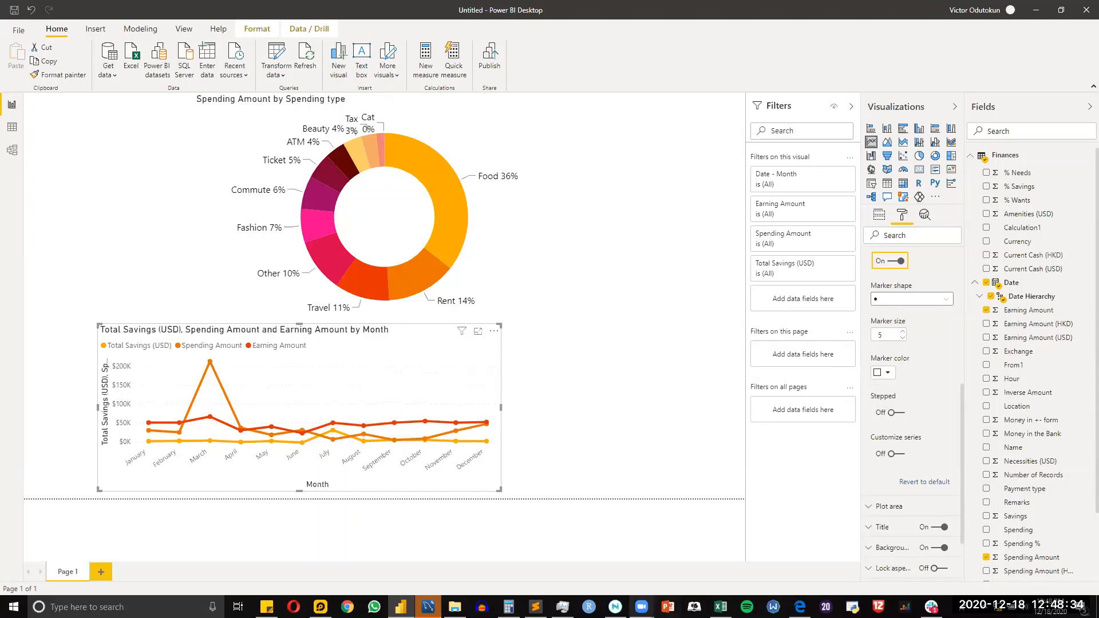
Step: Check the trend chart's styling in the reference dashboard PDF and return to the Power BI report
left_click(799, 606)
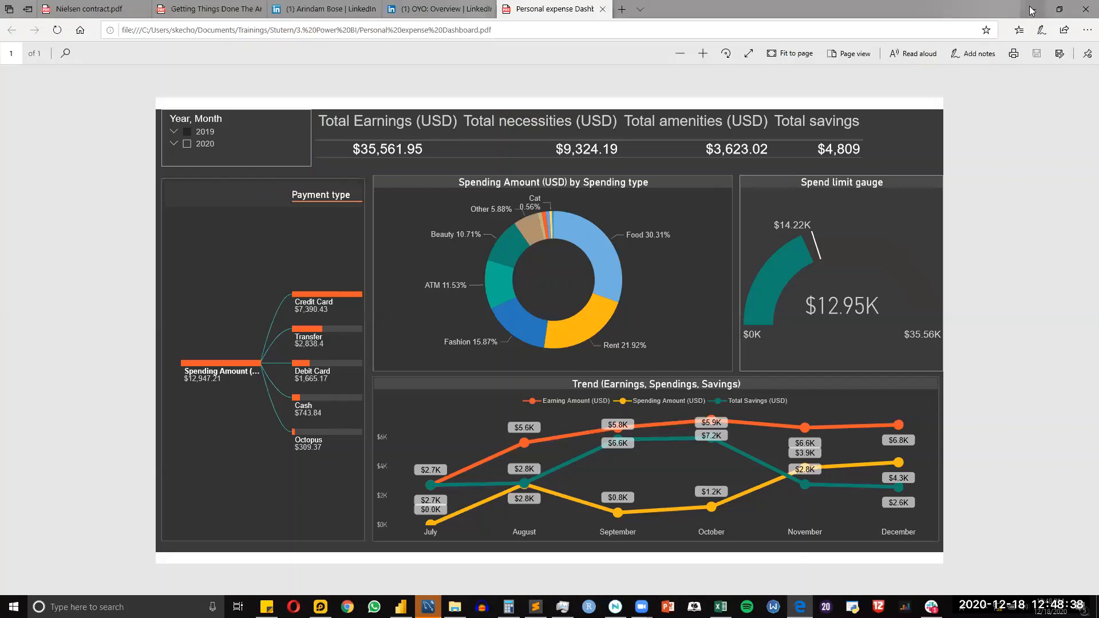
left_click(1035, 8)
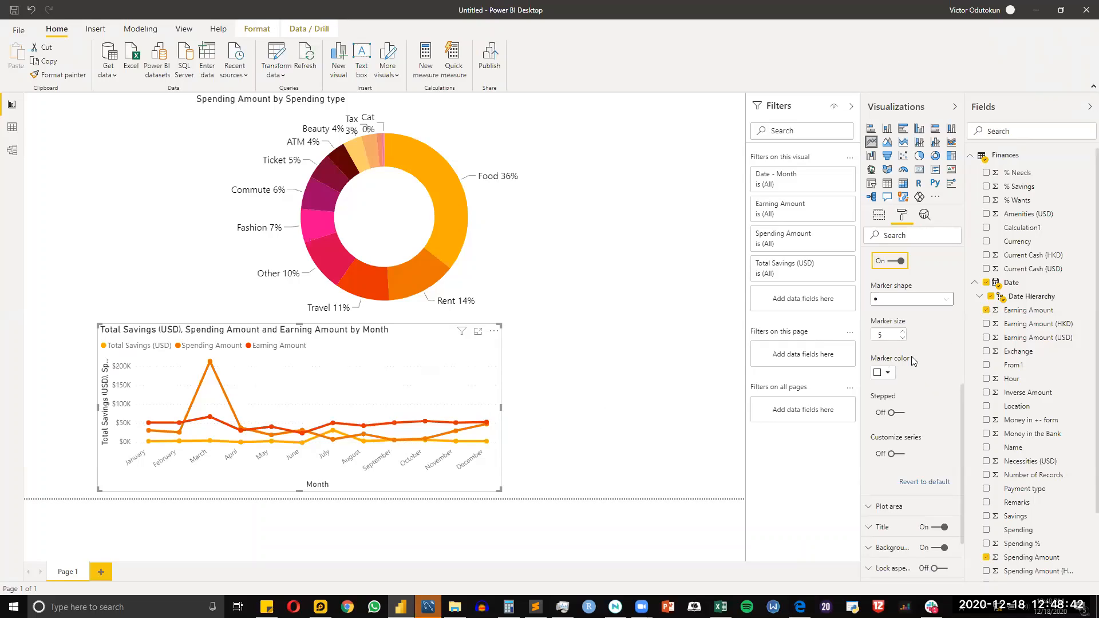
left_click(702, 349)
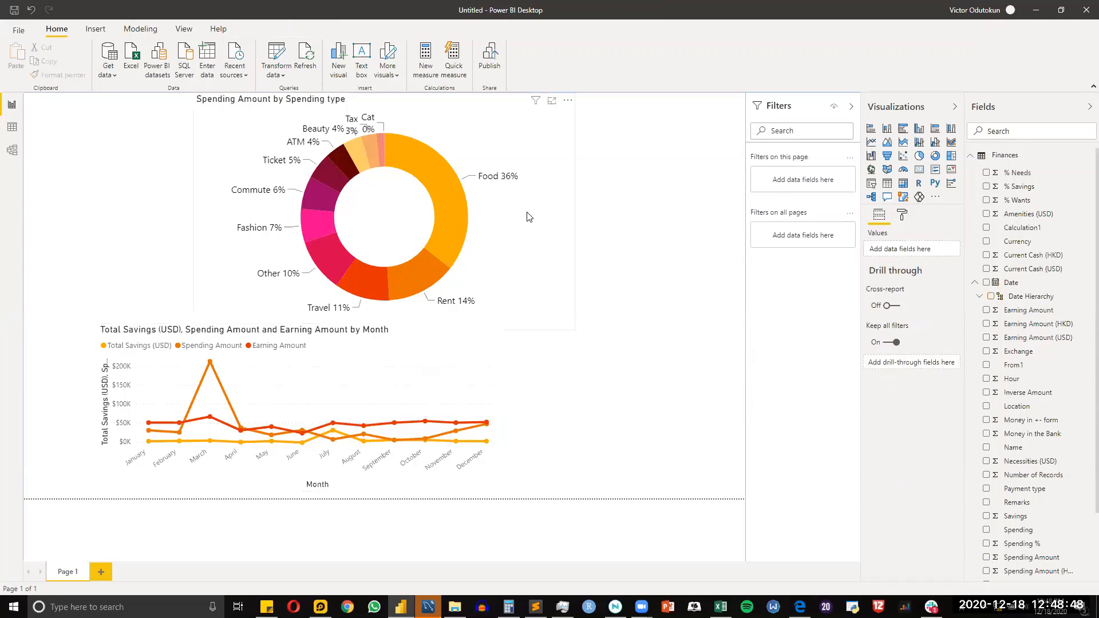
Step: Change the report theme to the light one whose palette starts with green, navy and yellow
left_click(182, 29)
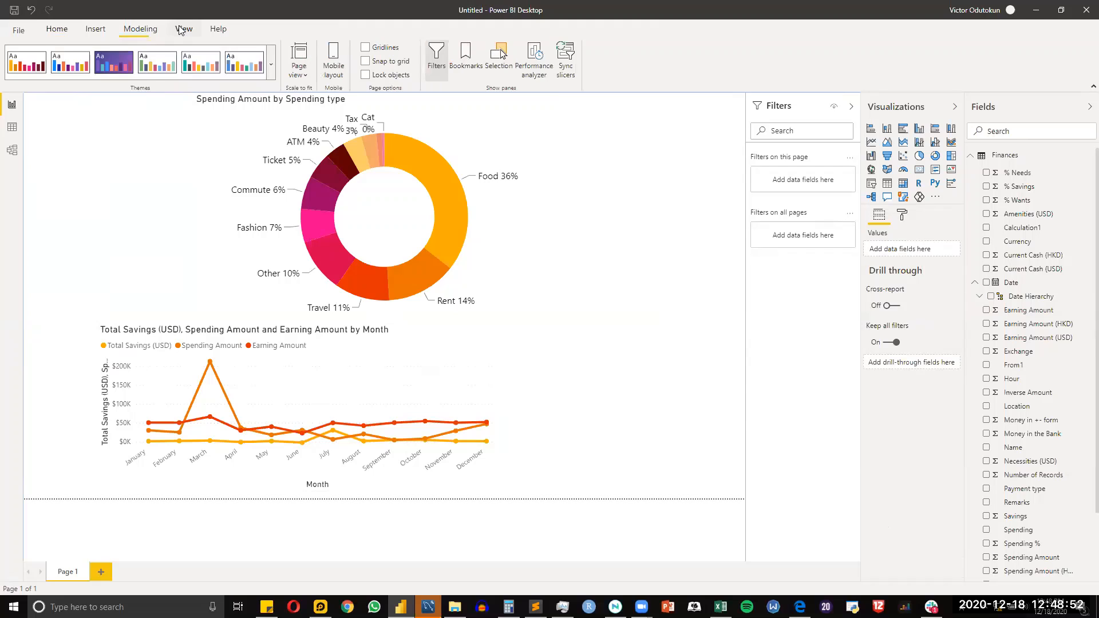
left_click(273, 71)
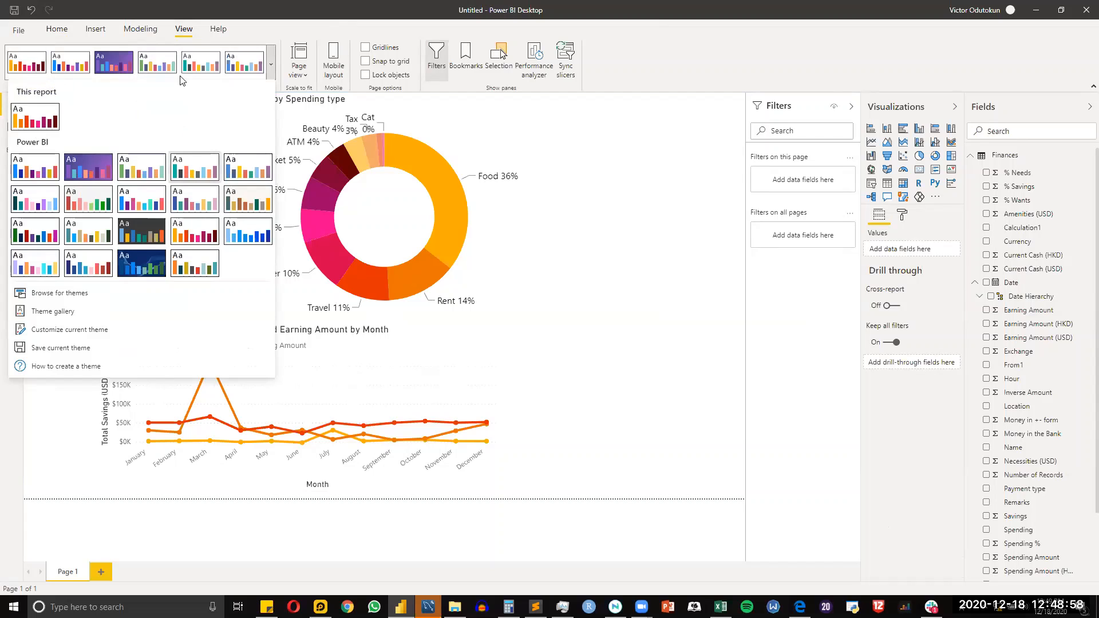
left_click(165, 64)
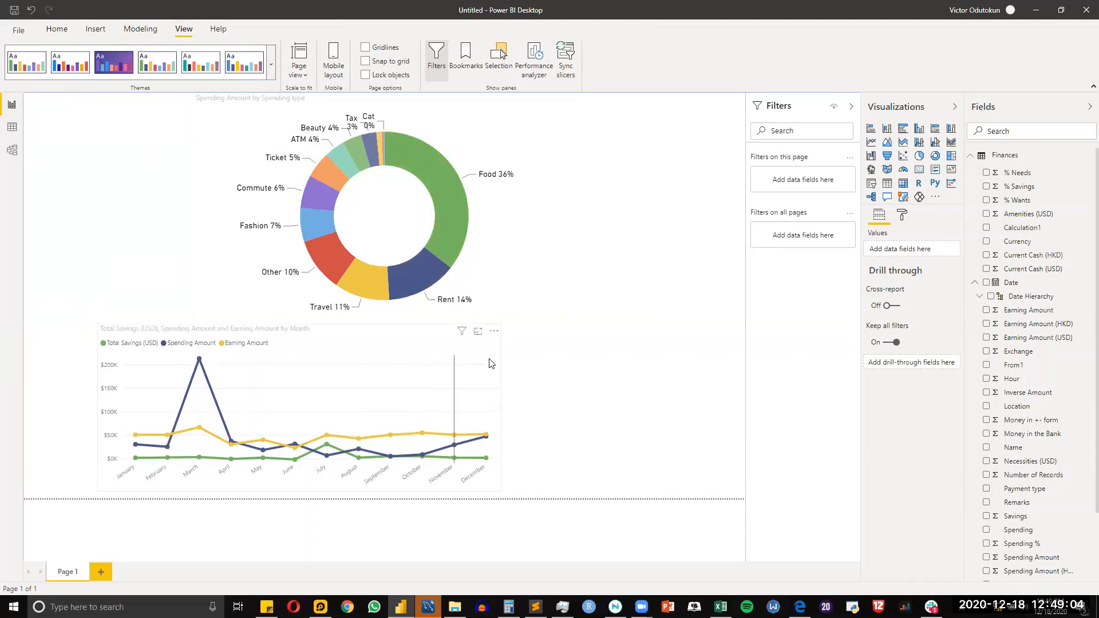
left_click(270, 67)
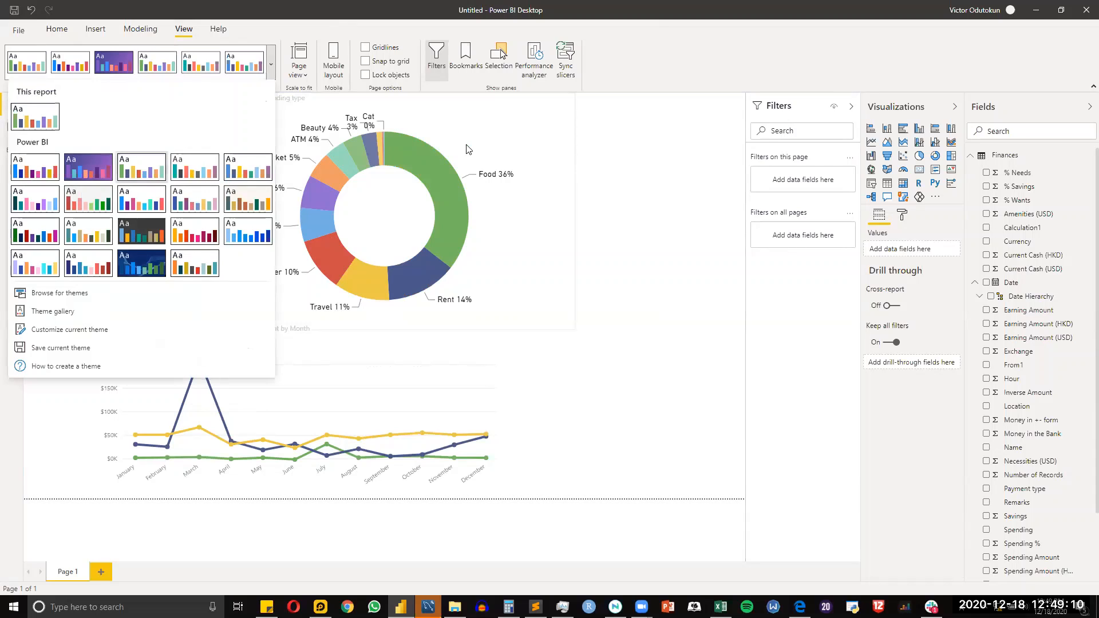
left_click(647, 218)
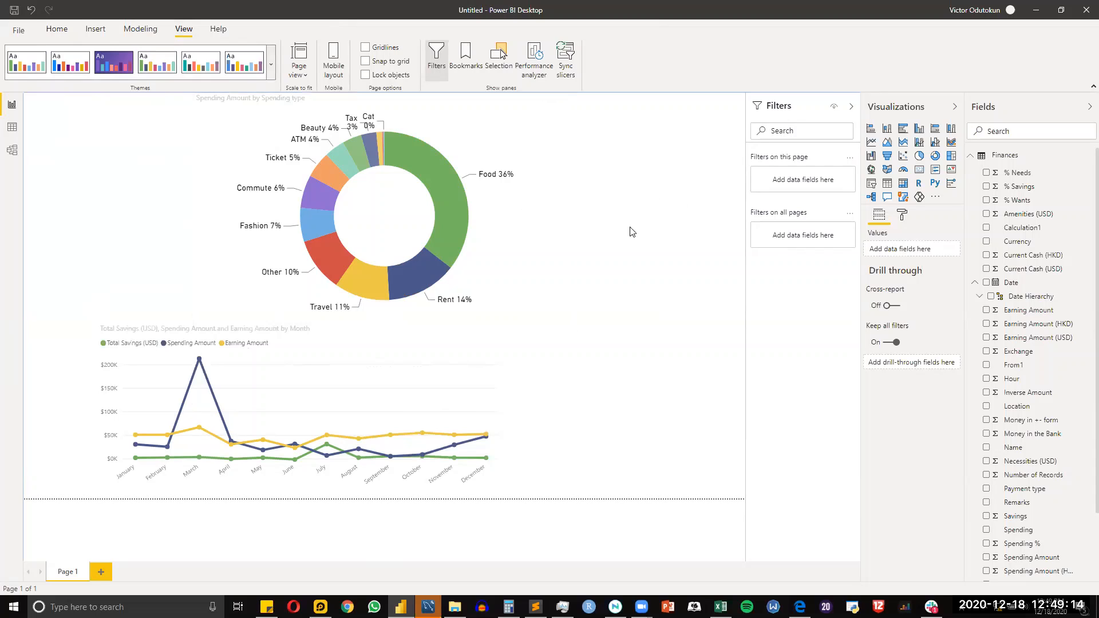
Step: Examine the line chart's data color settings and the color choices offered for Total Savings (USD)
left_click(496, 341)
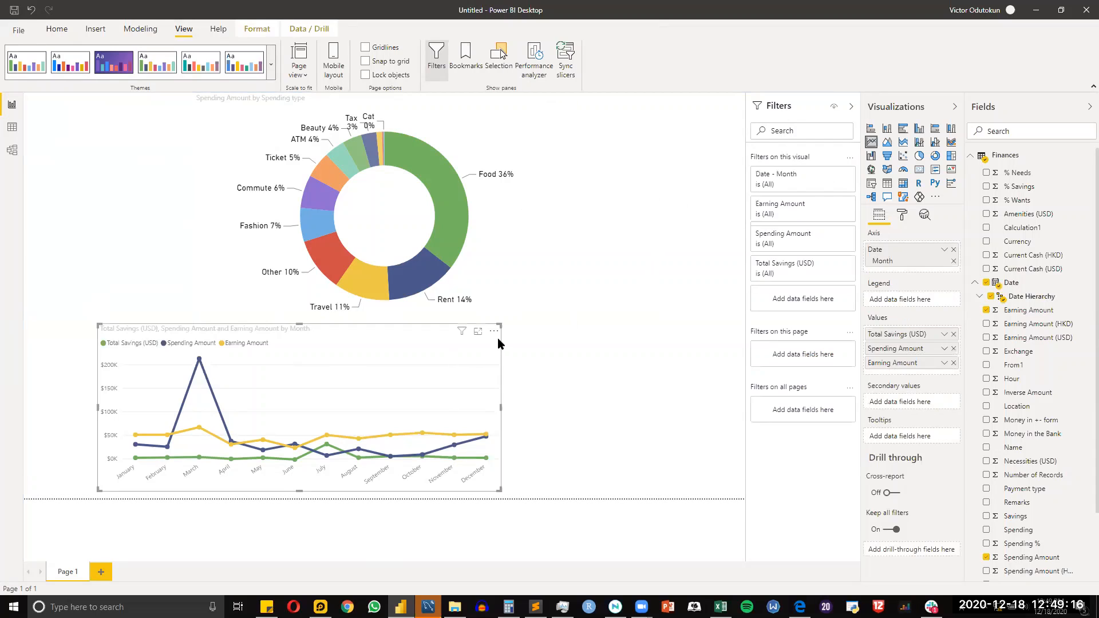
left_click(902, 218)
left_click(899, 360)
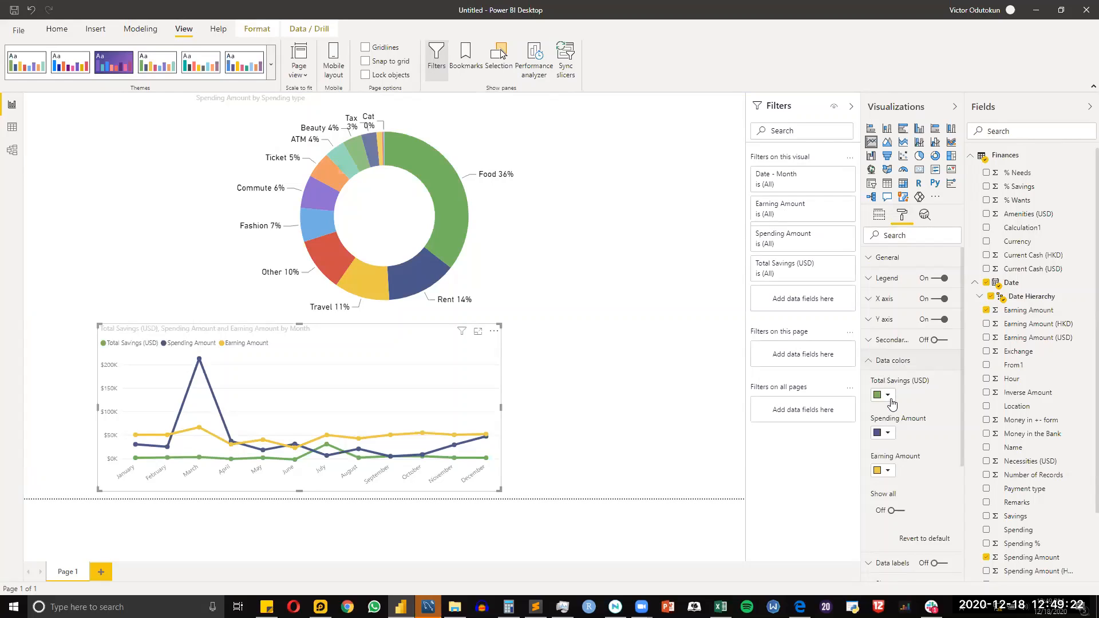
left_click(887, 395)
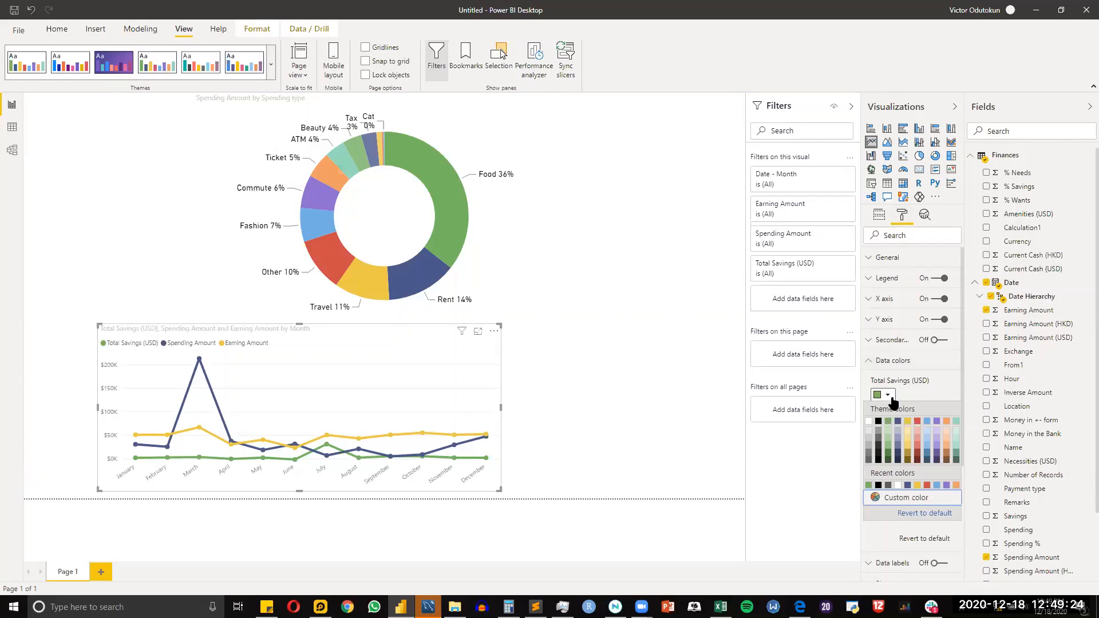
left_click(942, 399)
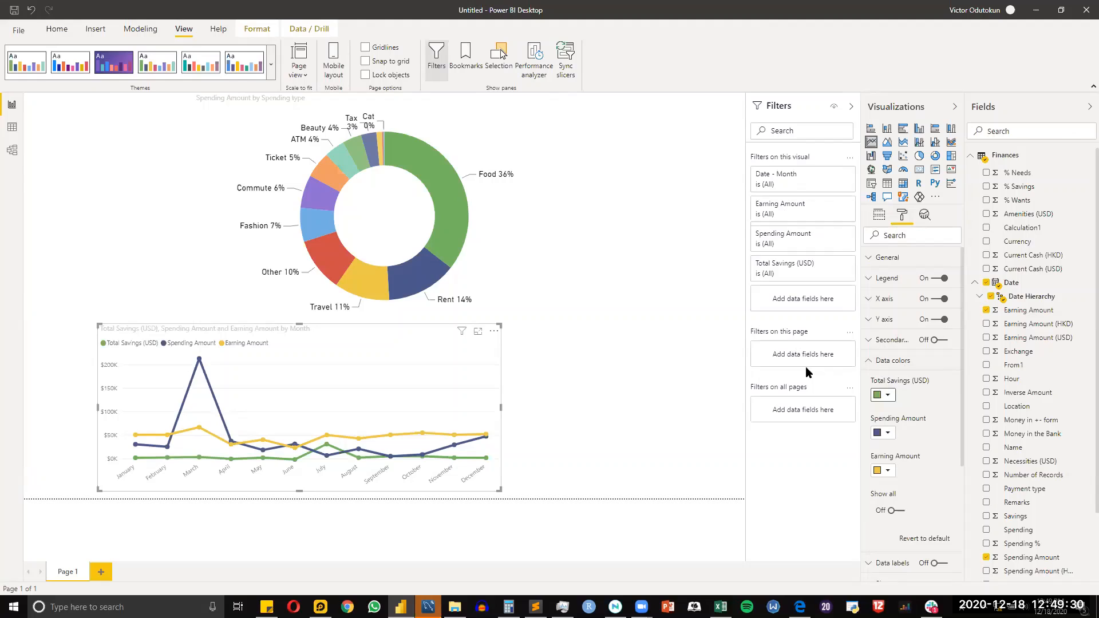
left_click(870, 361)
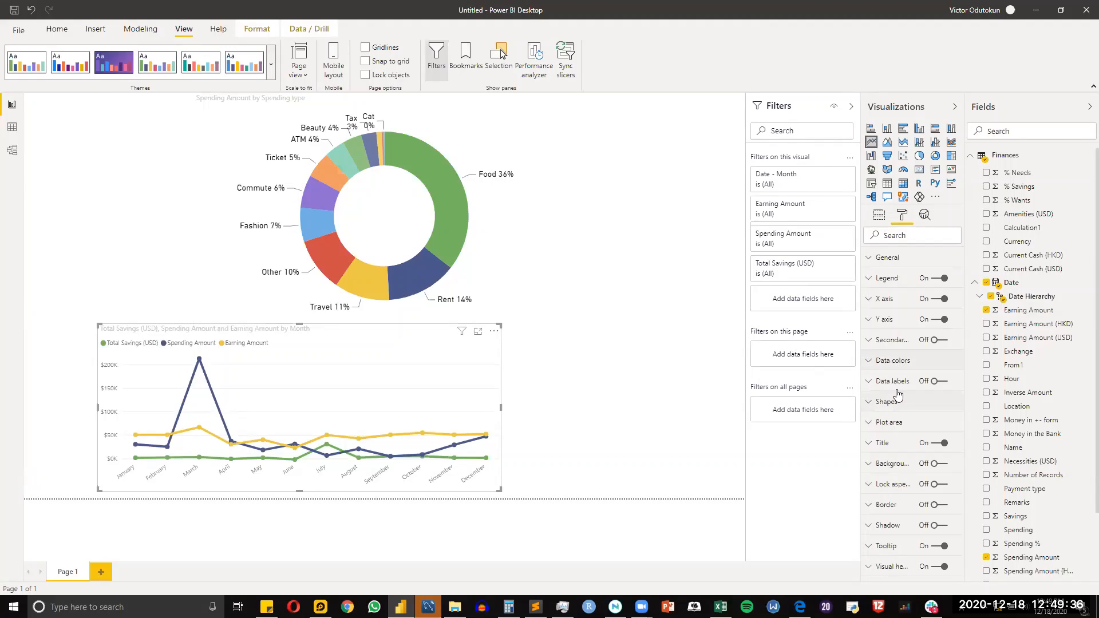
Step: Turn on the line chart's data labels and show a background behind them
left_click(939, 382)
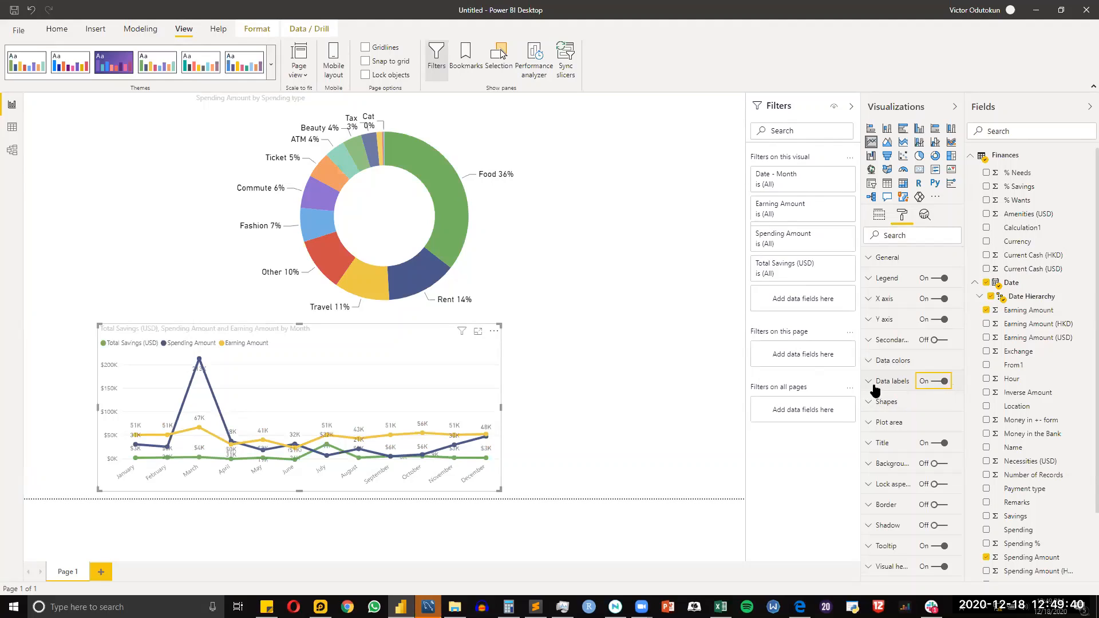
left_click(870, 381)
scroll(928, 416, "down", 5)
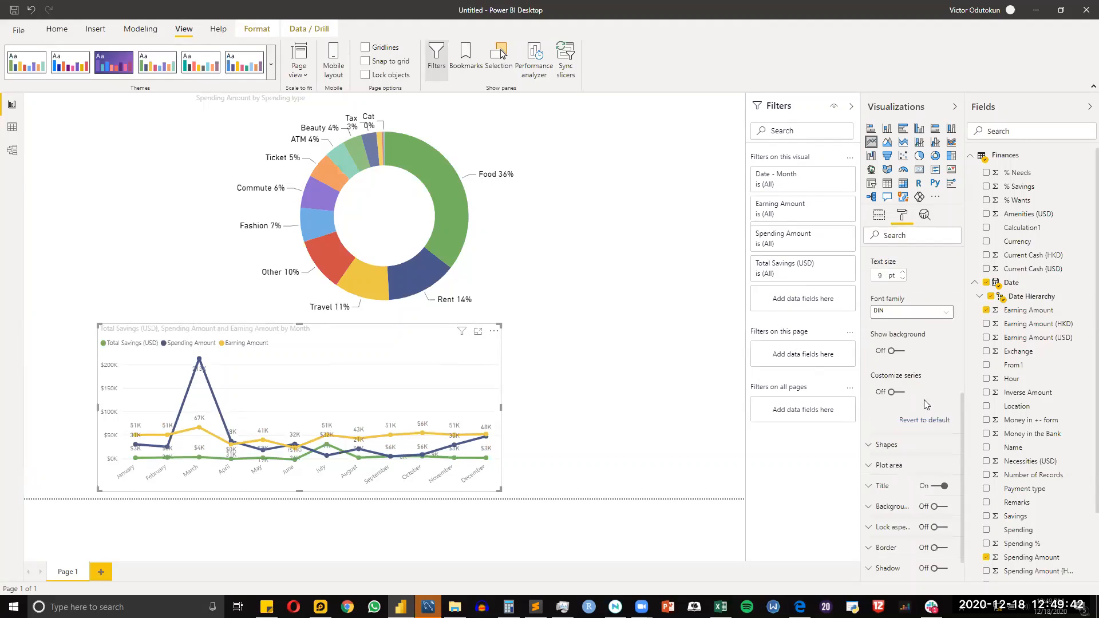
left_click(894, 351)
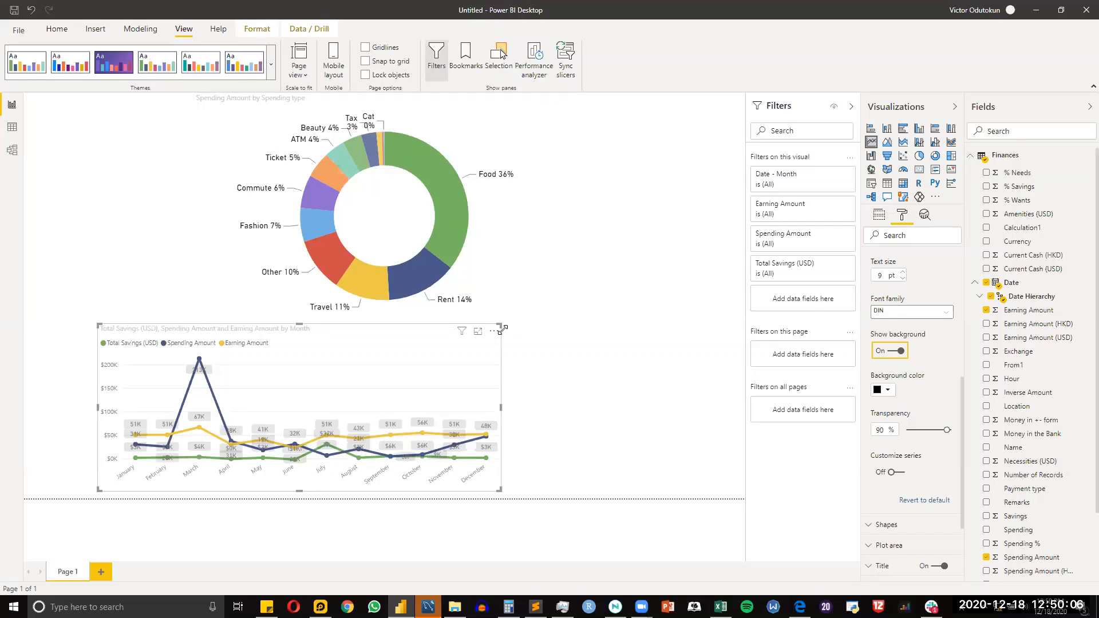
Step: Resize the line chart to be slightly wider and taller, keeping it mostly below the donut
left_click_drag(564, 210, 568, 200)
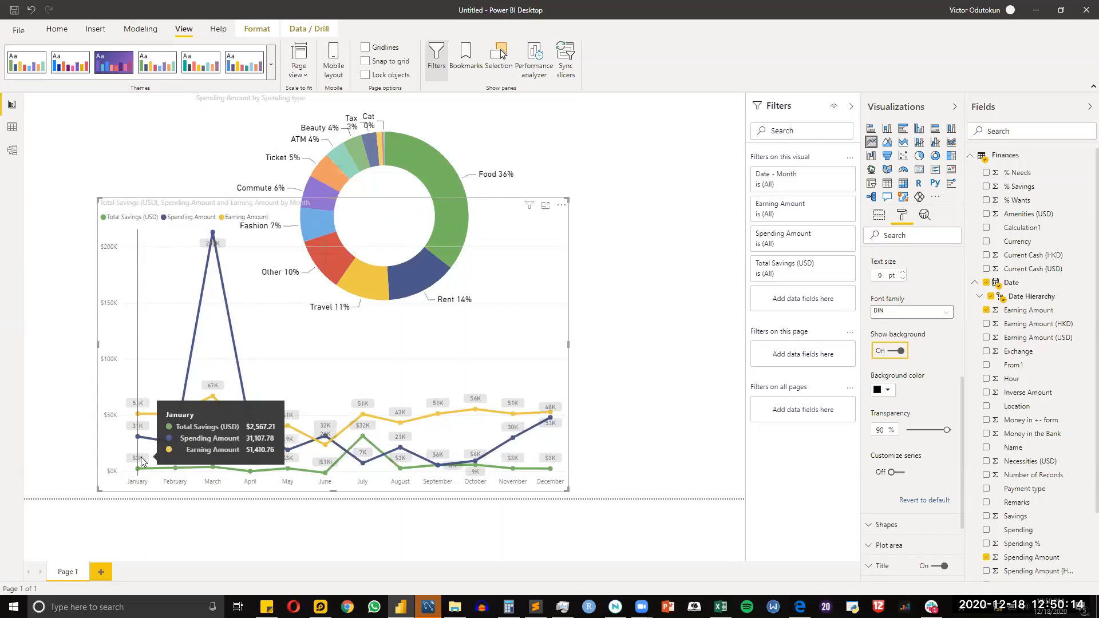
left_click(608, 399)
left_click(565, 350)
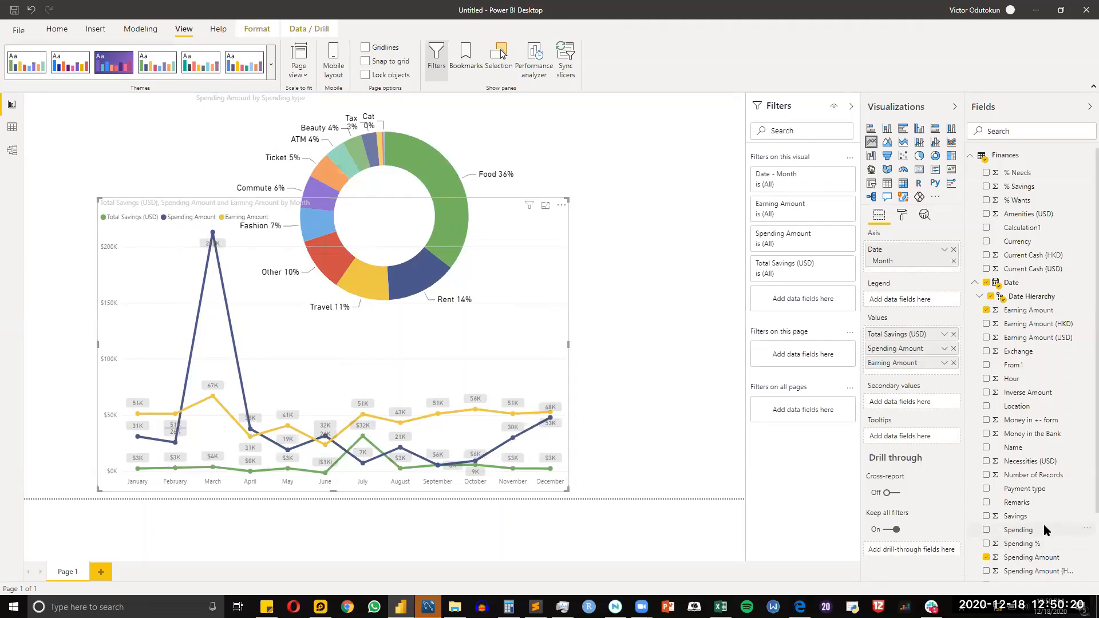
mouse_move(144, 470)
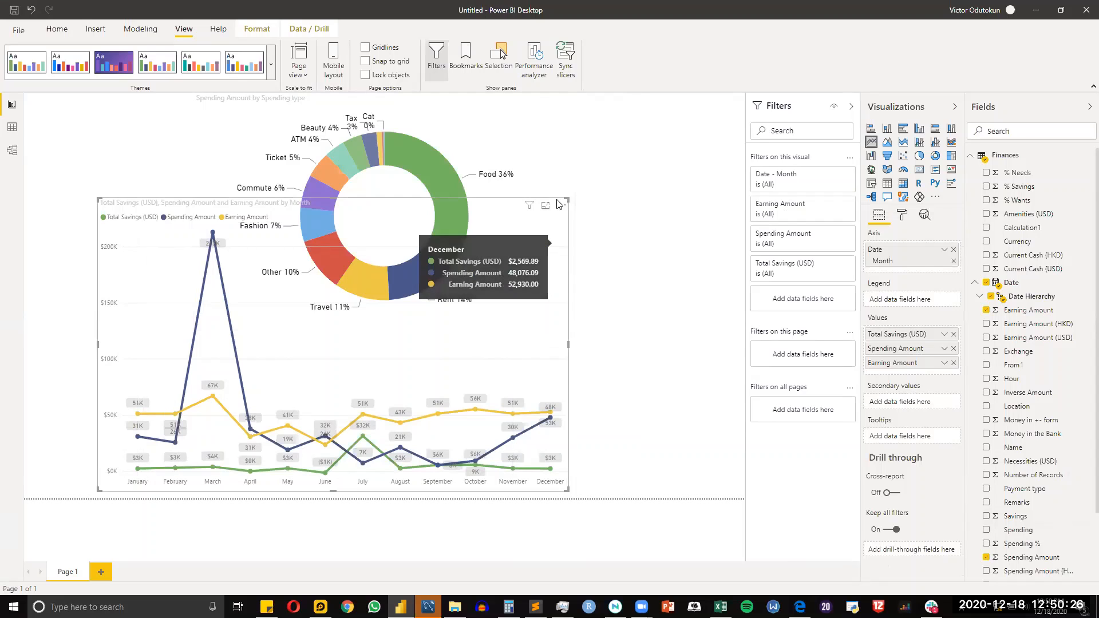
left_click_drag(568, 198, 539, 305)
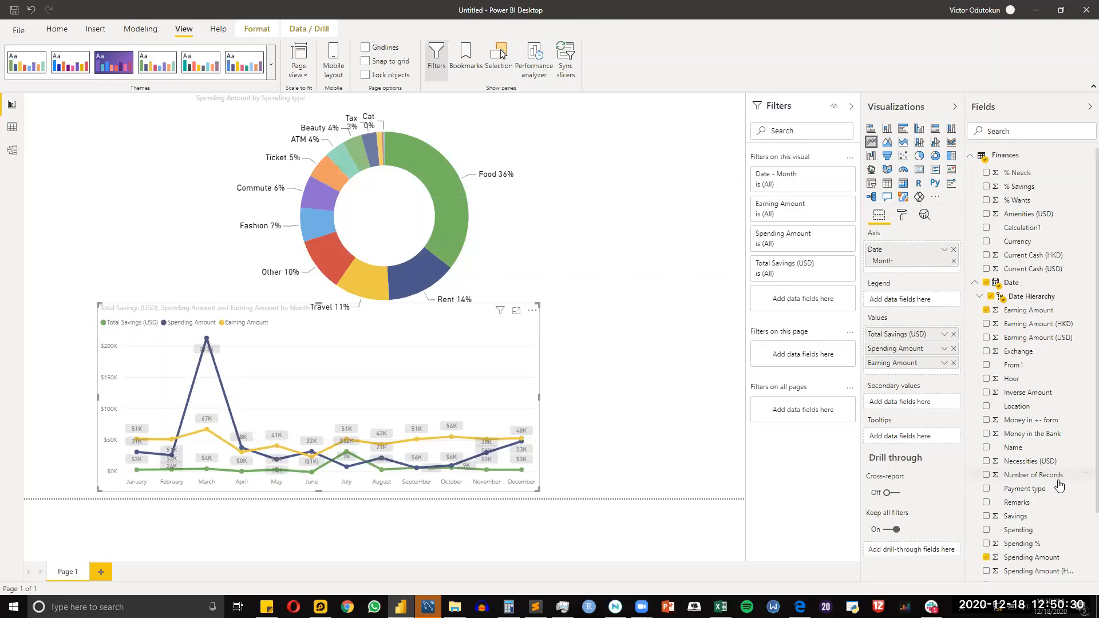
Step: Replace the line chart's Spending Amount and Earning Amount values with Spending Amount (USD) and Earning Amount (USD)
scroll(1059, 486, "down", 3)
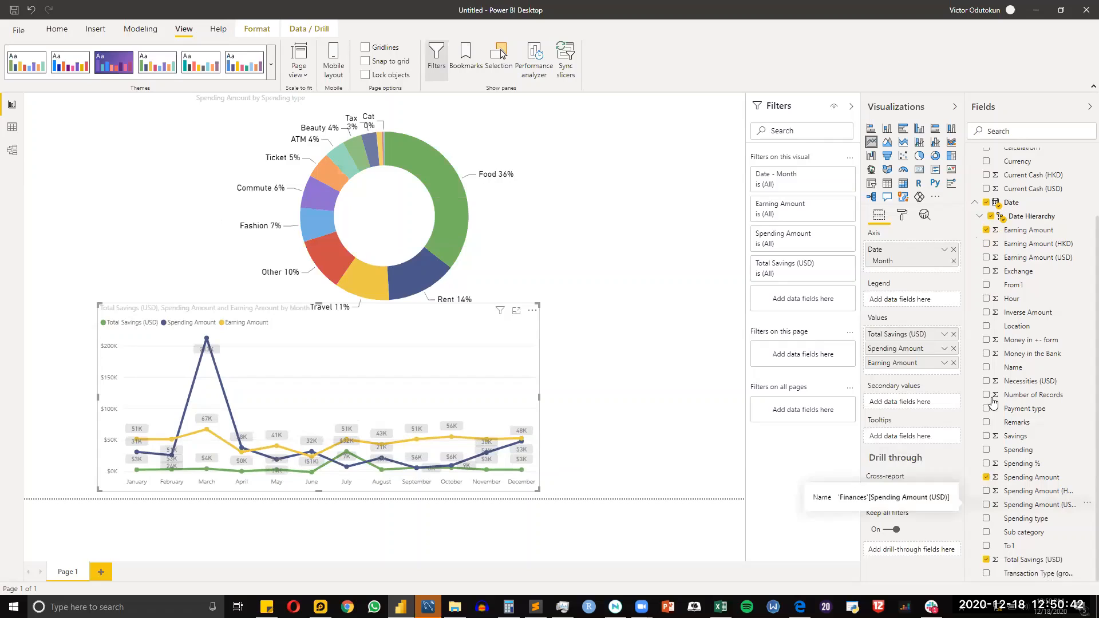
left_click(953, 349)
left_click_drag(967, 427, 909, 350)
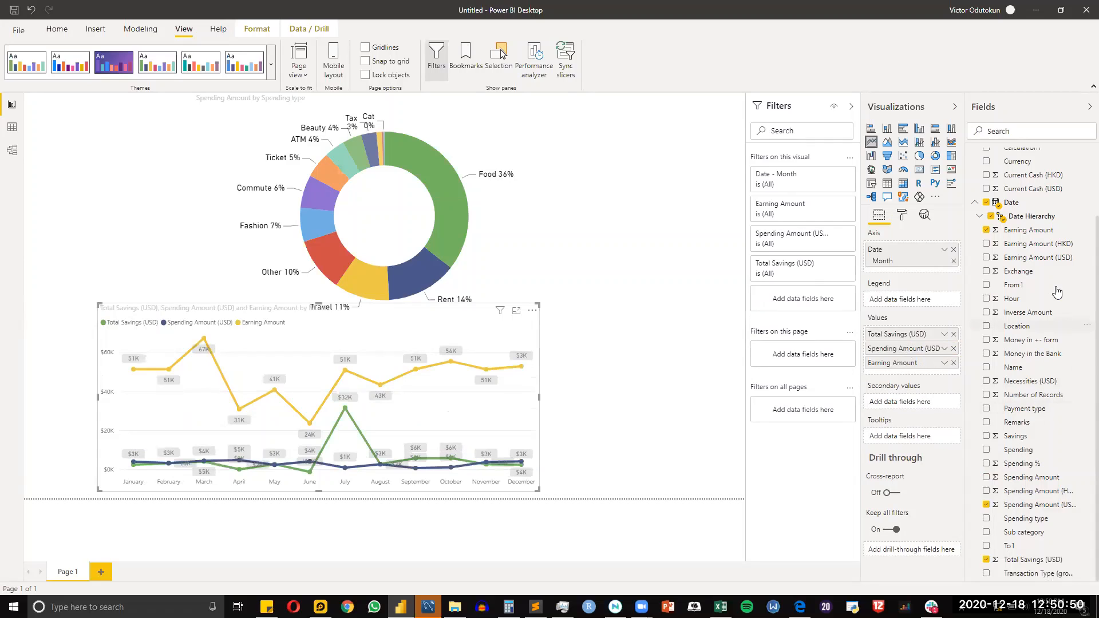
left_click_drag(1041, 257, 903, 370)
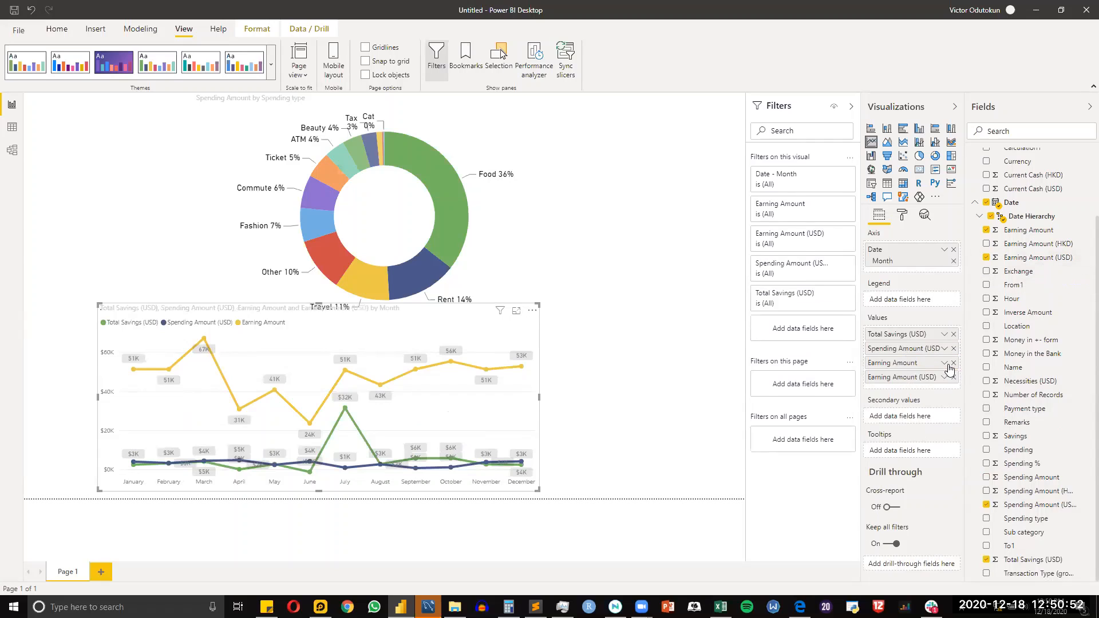
left_click(952, 363)
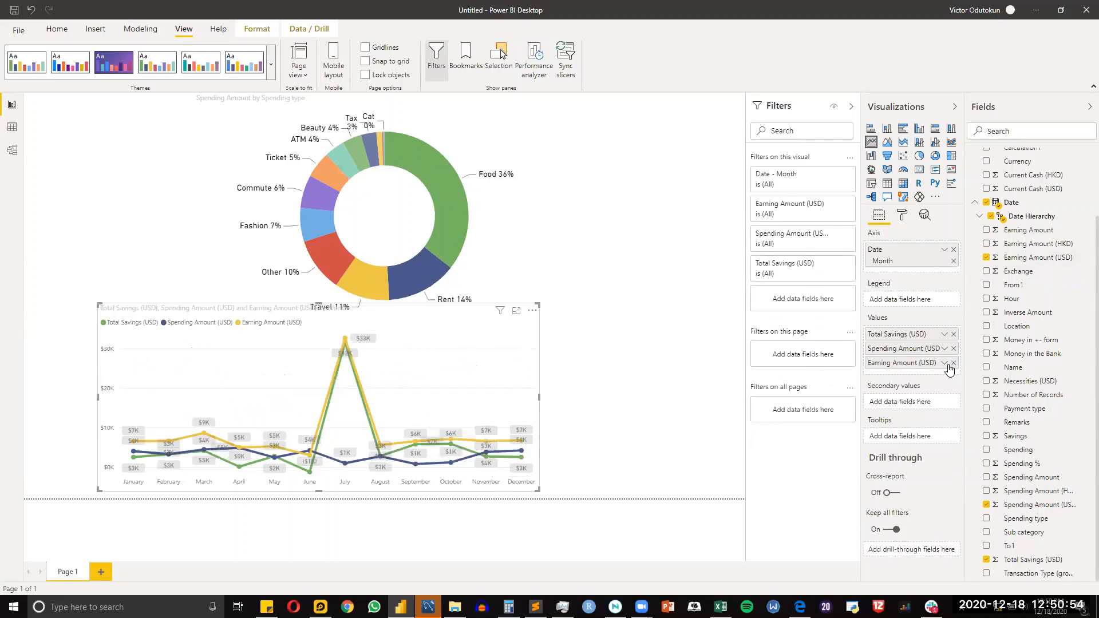
left_click(647, 416)
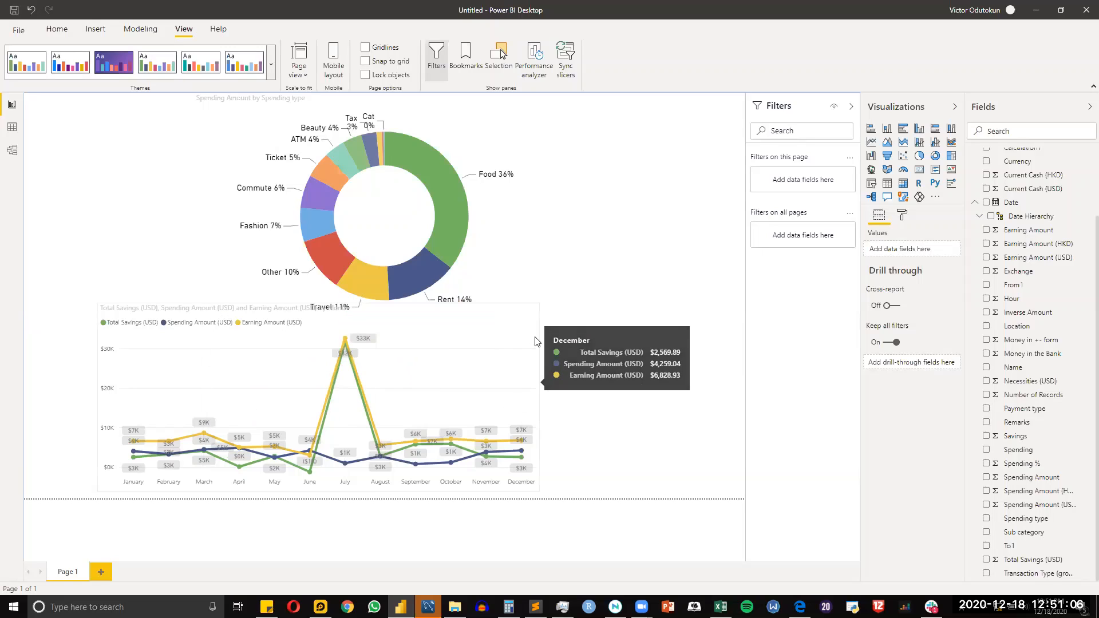
Step: Narrow the line chart slightly and shift it right so it sits more centrally under the donut
left_click(536, 310)
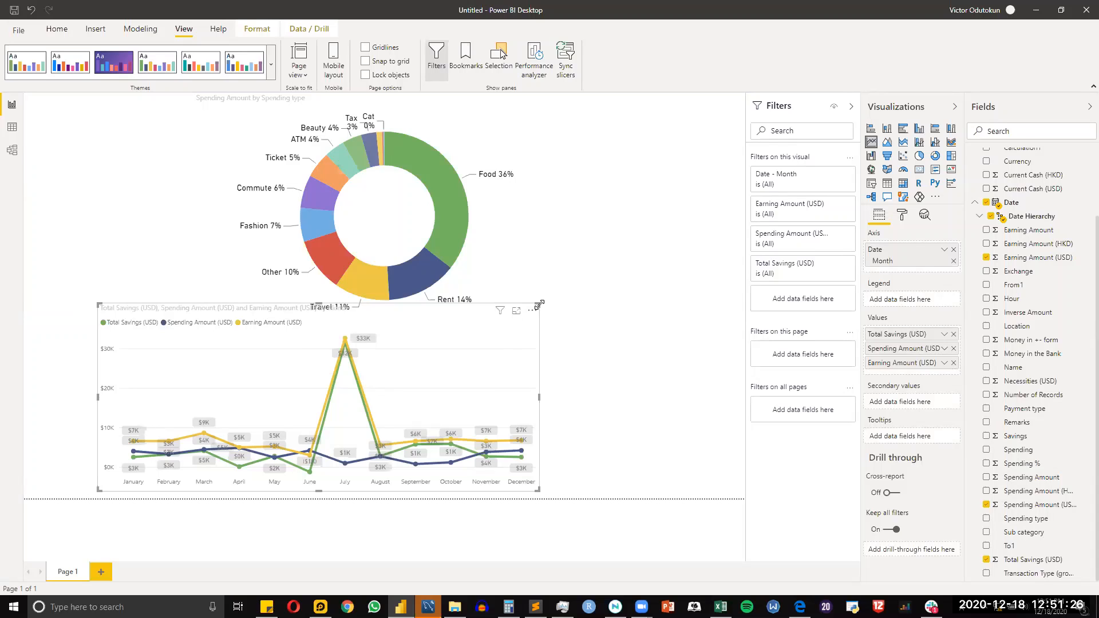
left_click_drag(539, 304, 505, 304)
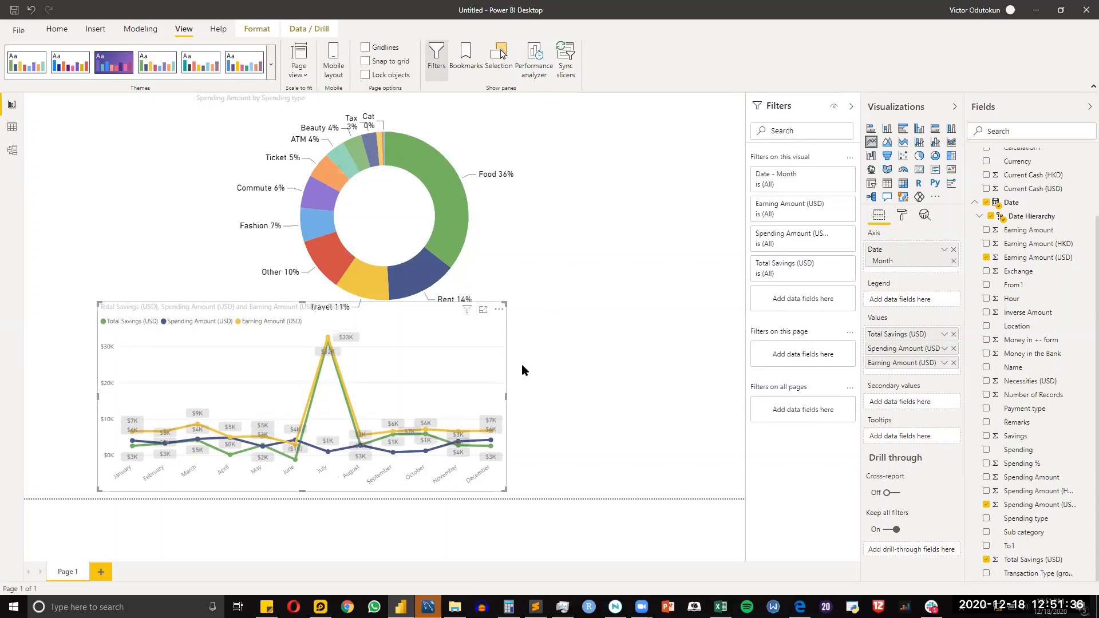
left_click_drag(505, 365, 523, 367)
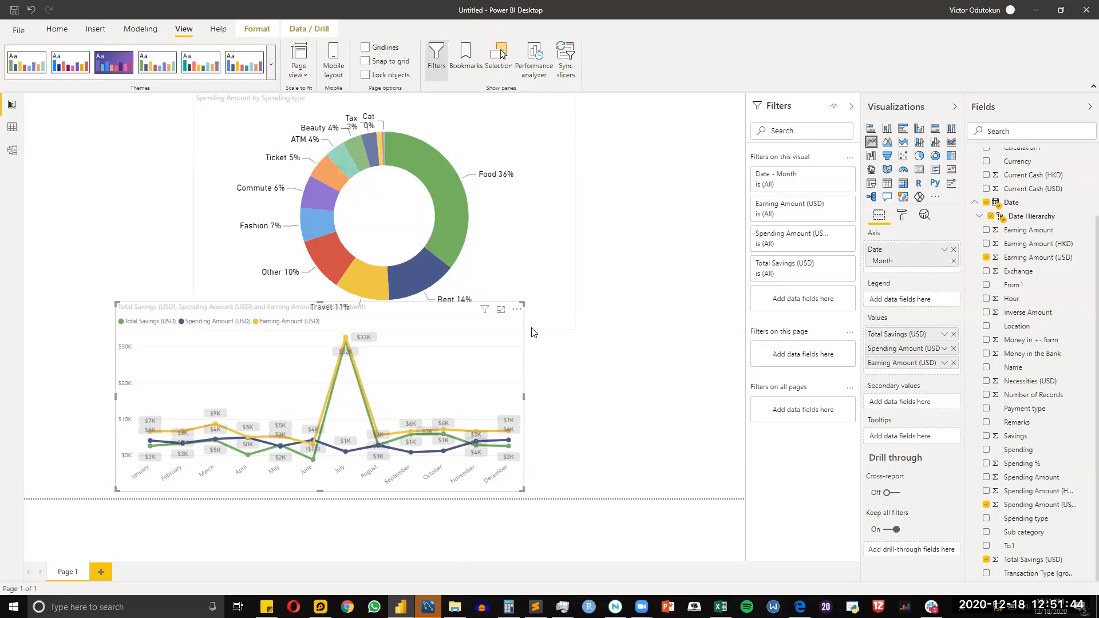
left_click(616, 397)
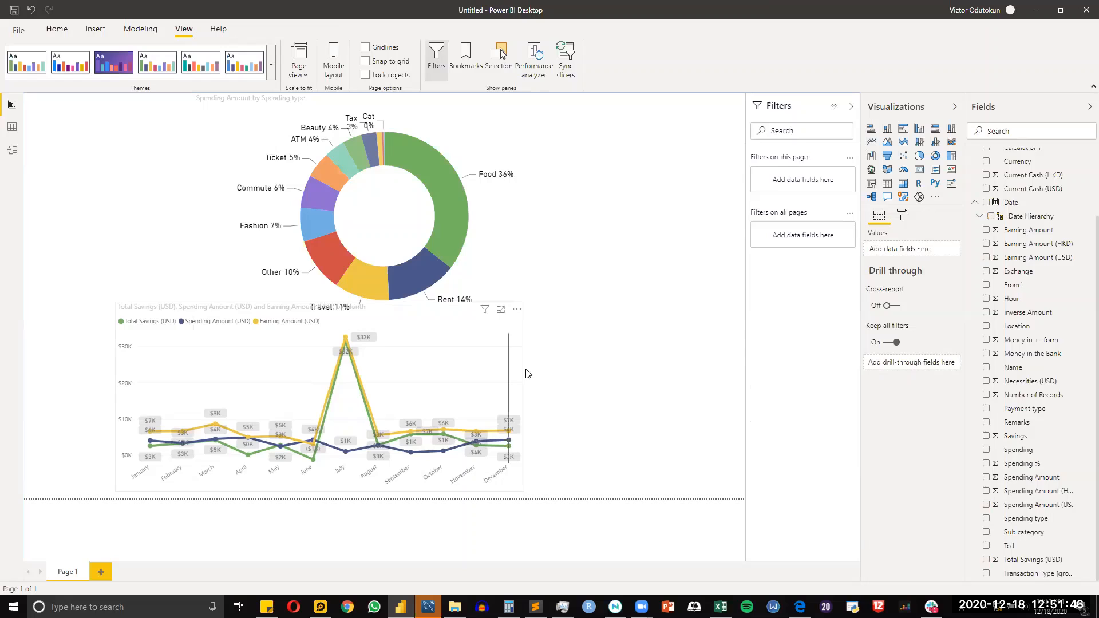
left_click_drag(524, 371, 551, 372)
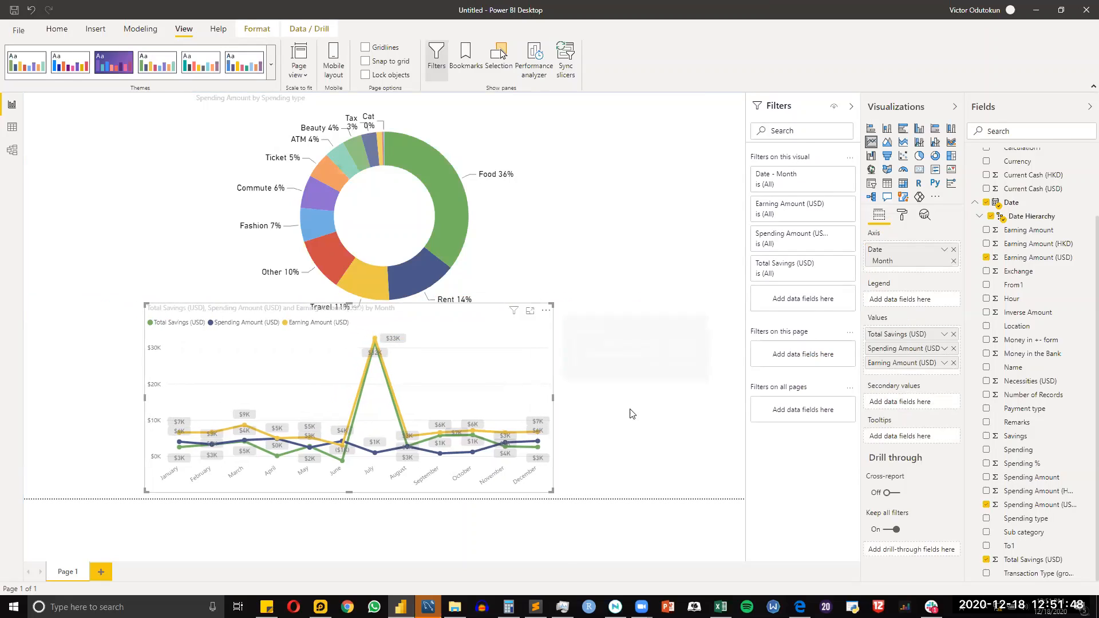
left_click(597, 382)
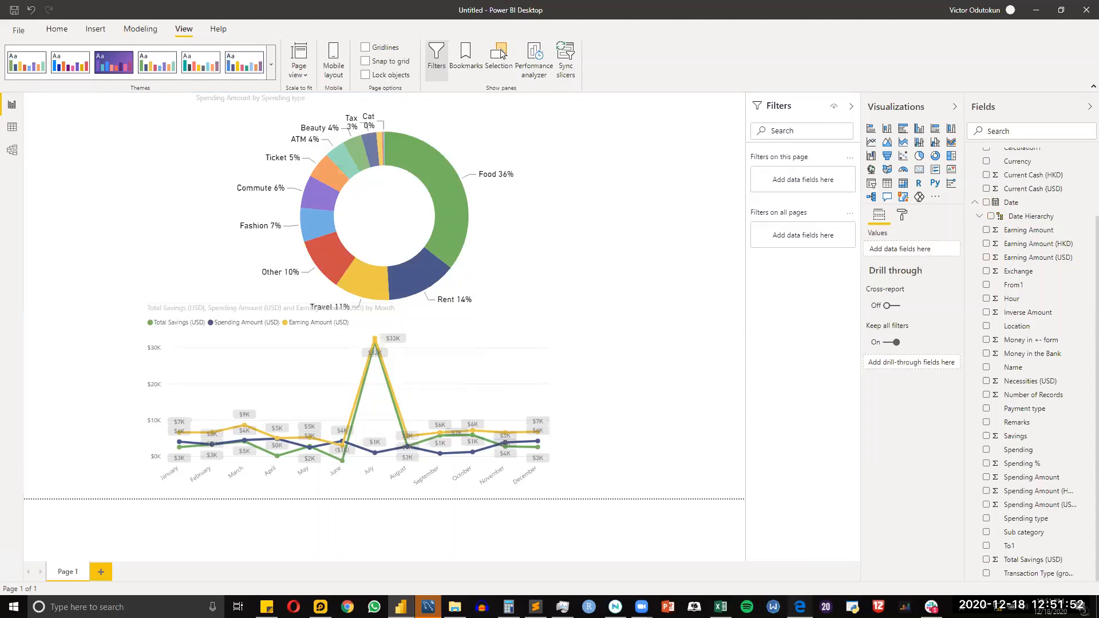
Step: Examine the visuals in the reference dashboard PDF, including the payment type breakdown, and return to the Power BI report
key("alt+Tab")
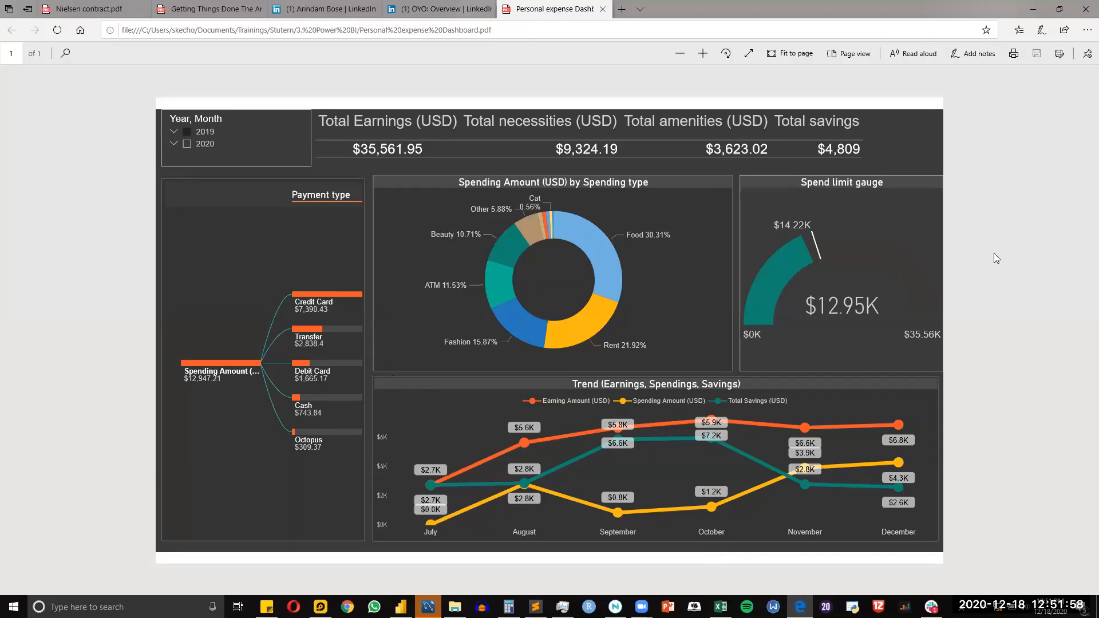
left_click(1034, 9)
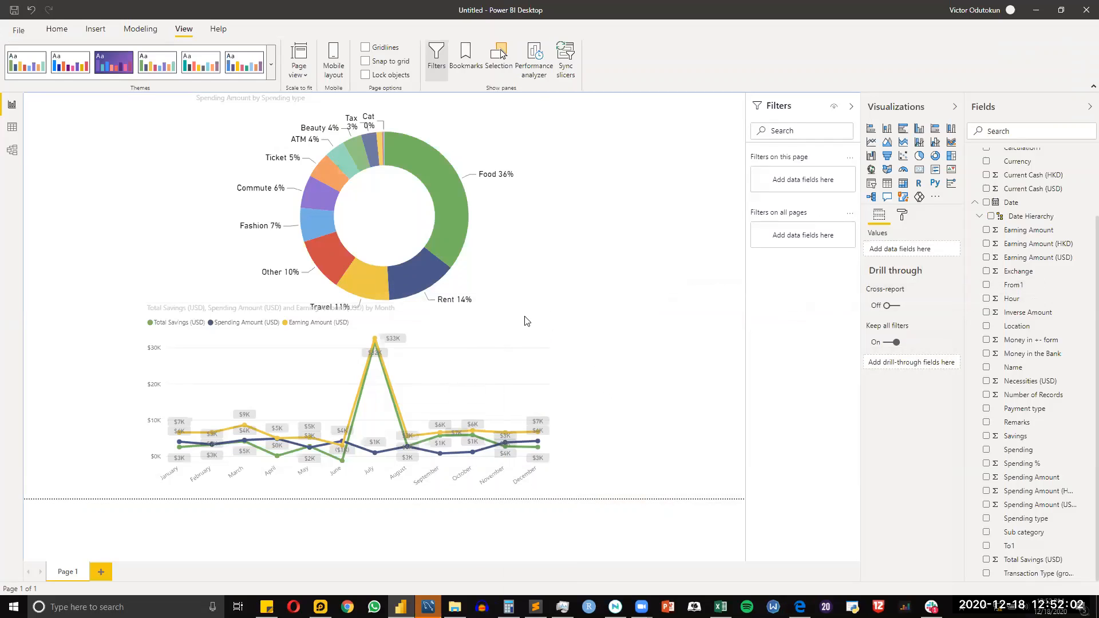
left_click(501, 277)
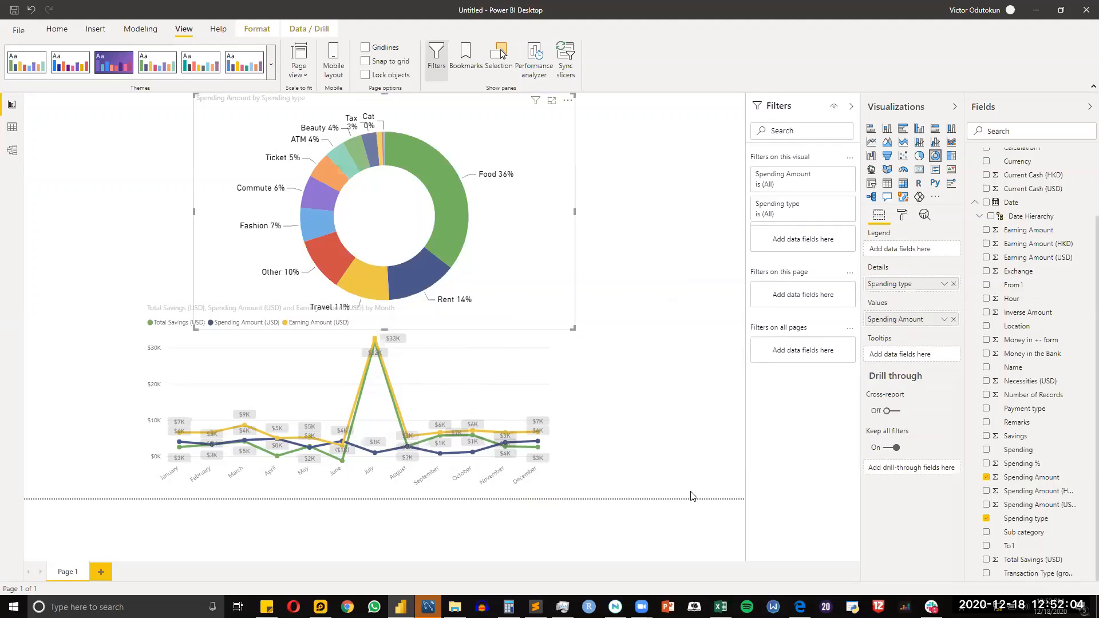
left_click(668, 474)
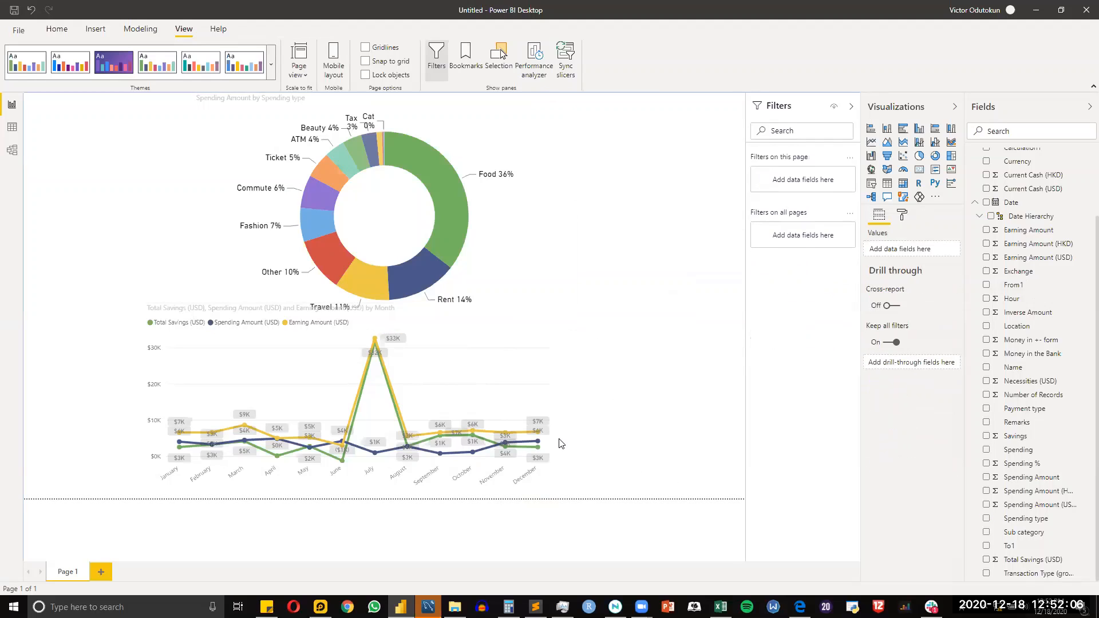
mouse_move(551, 441)
left_click(800, 606)
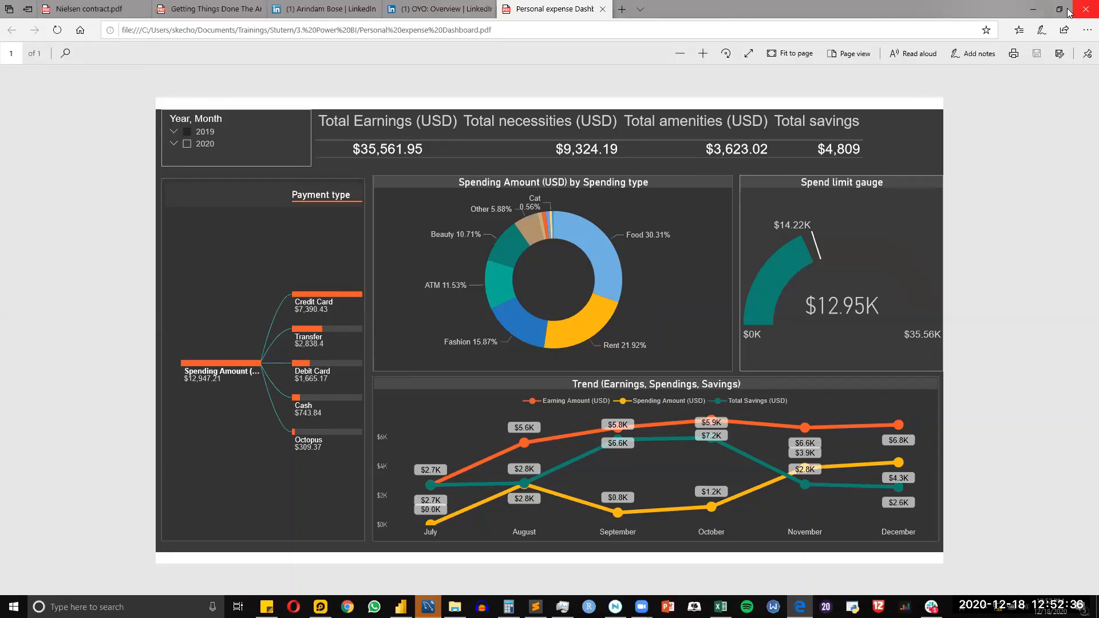
left_click(1028, 11)
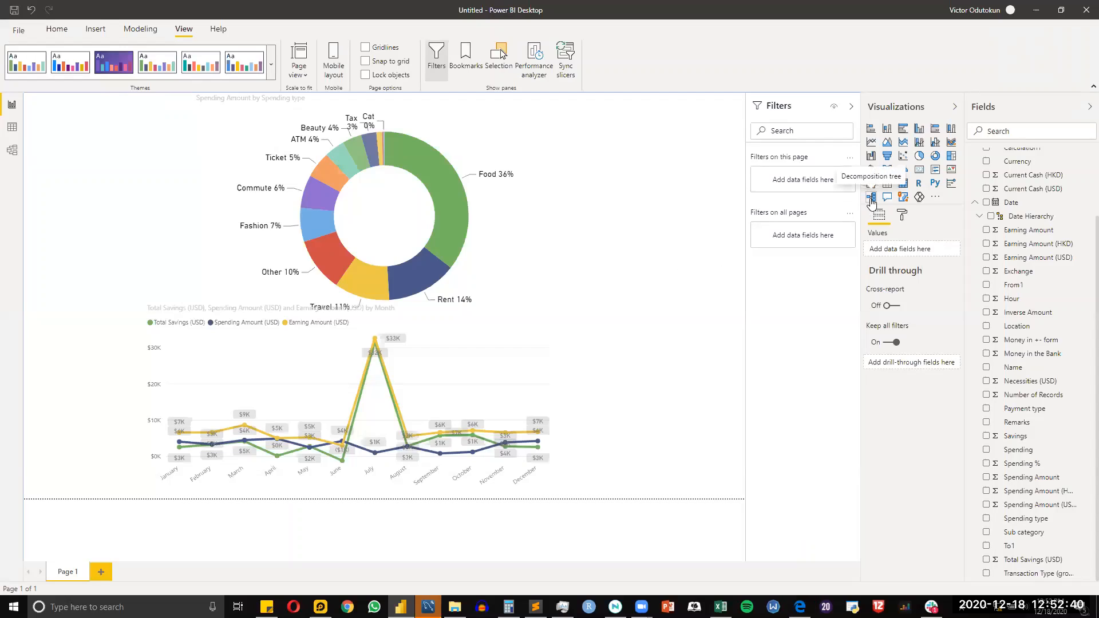
Step: Add a decomposition tree as a tall, narrow visual to the right of the donut and line charts
left_click(871, 197)
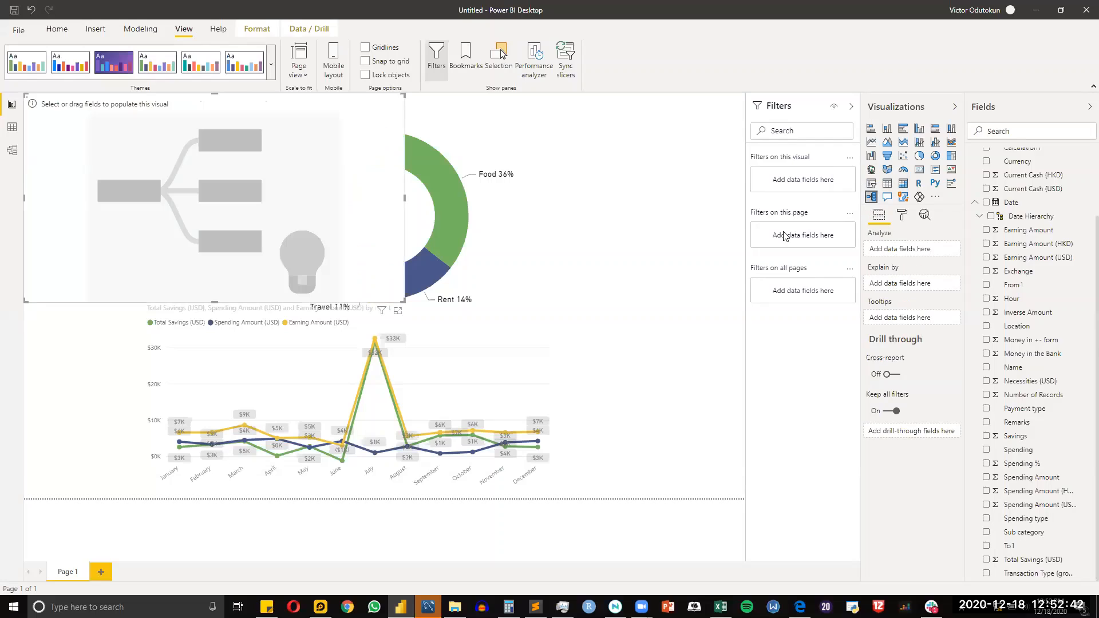
left_click_drag(406, 299, 202, 417)
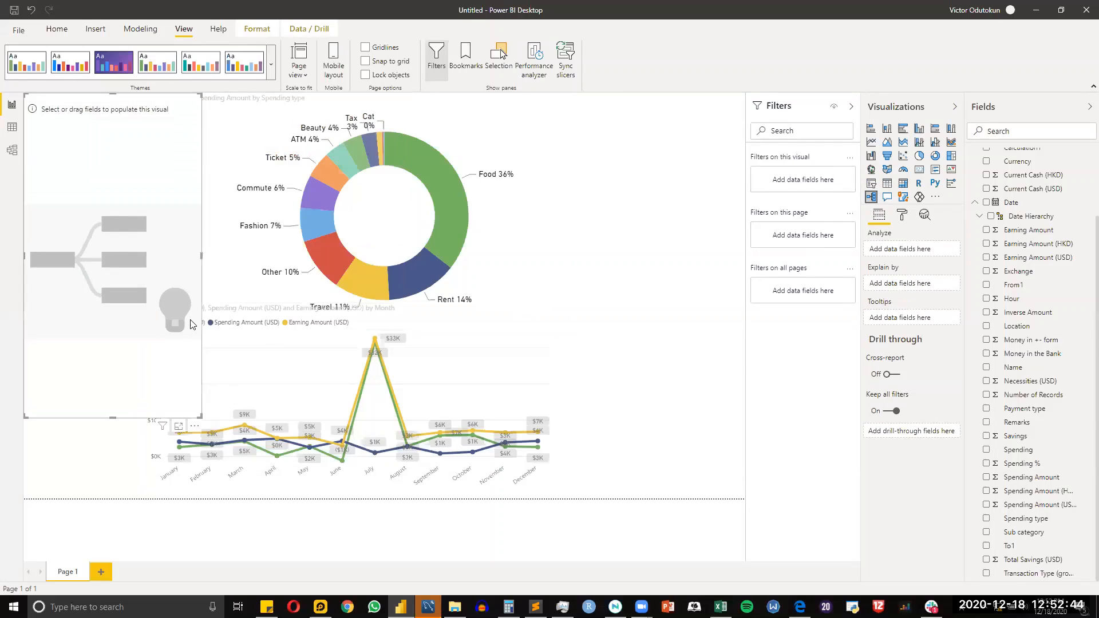
left_click_drag(190, 321, 665, 323)
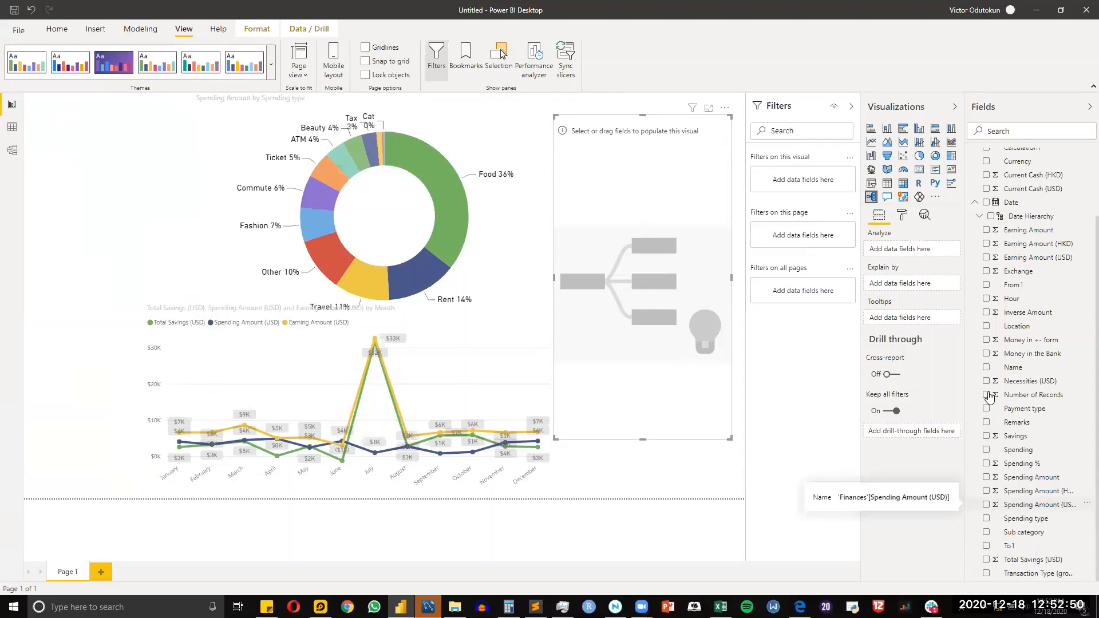
Step: Set the decomposition tree to analyze Spending Amount (USD), explained by Transaction Type (group), and split it by high value
left_click_drag(1068, 510, 921, 251)
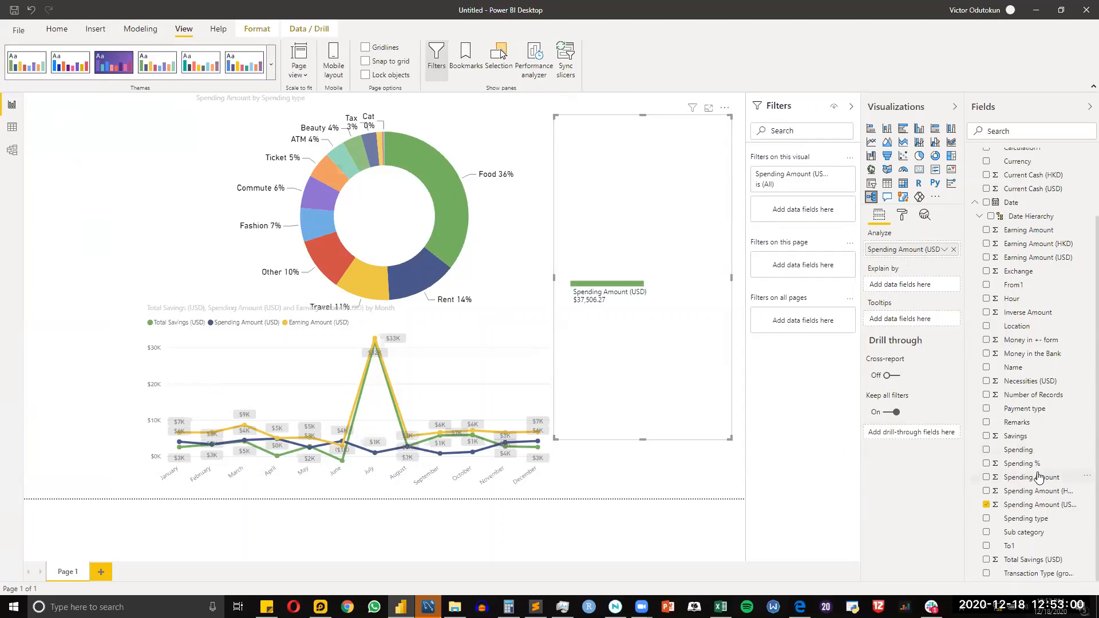
left_click_drag(1053, 573, 914, 285)
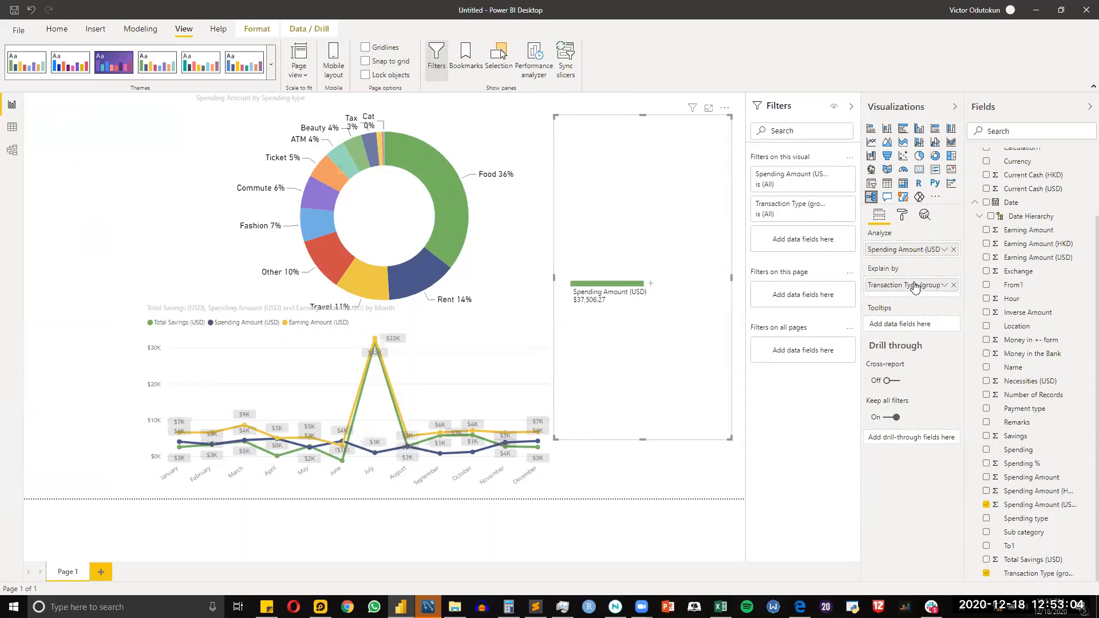
left_click(652, 287)
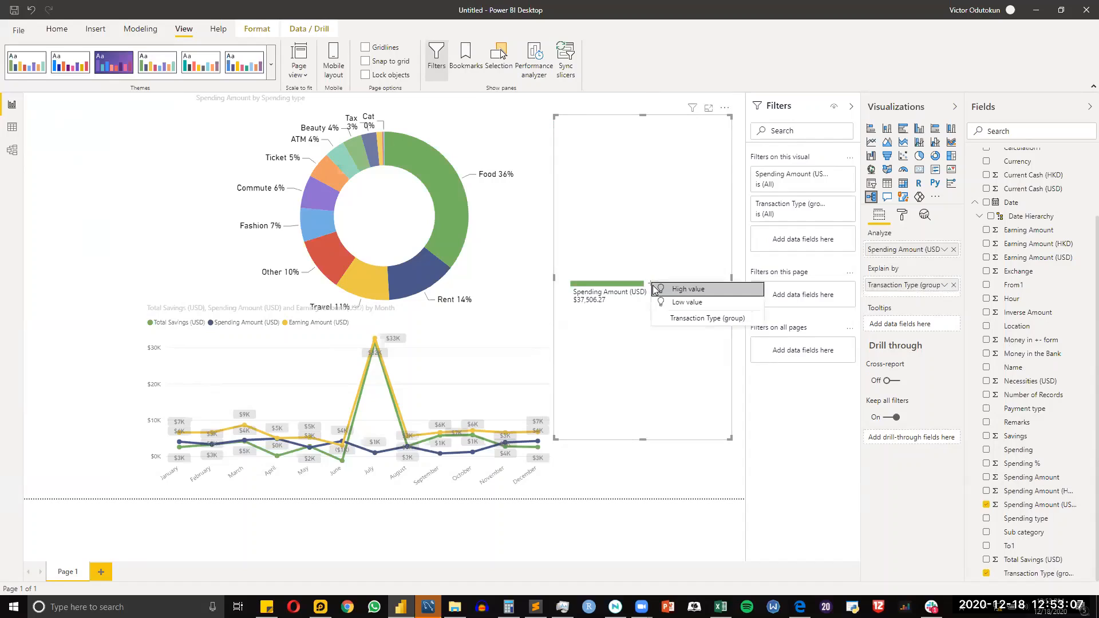
left_click(691, 291)
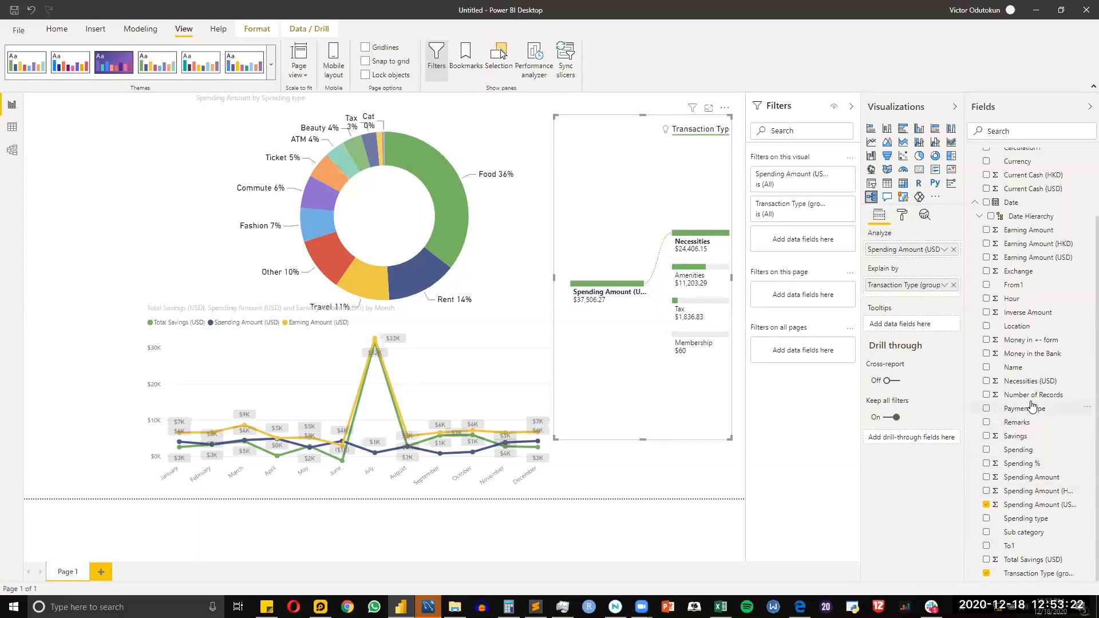
Step: Replace Transaction Type (group) with Payment type as the decomposition tree's explain-by field
left_click_drag(1027, 409, 953, 292)
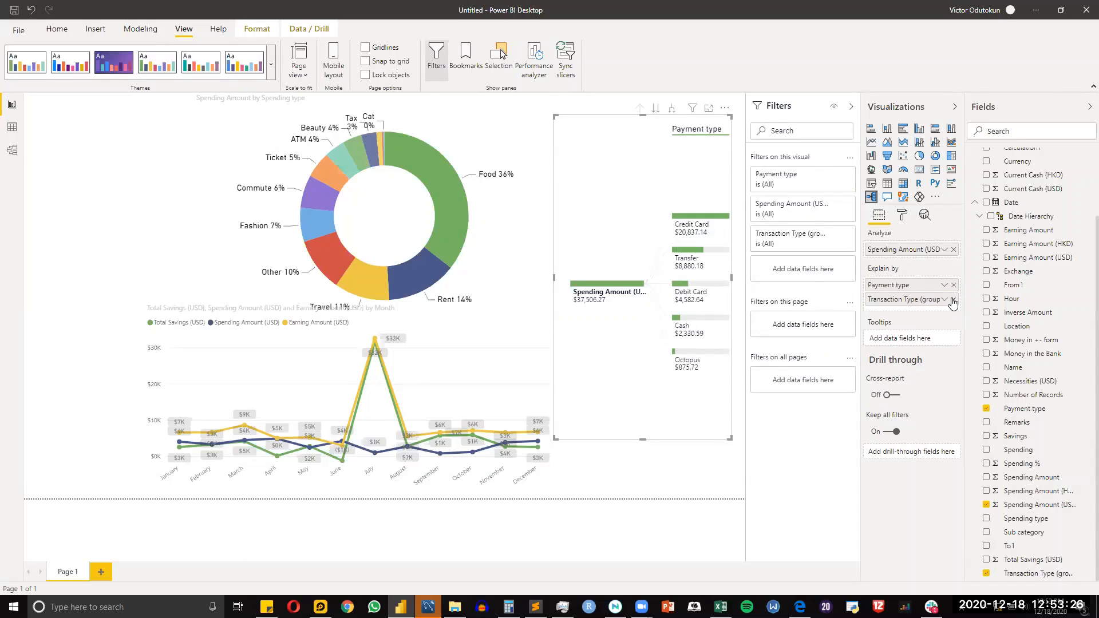
left_click(953, 300)
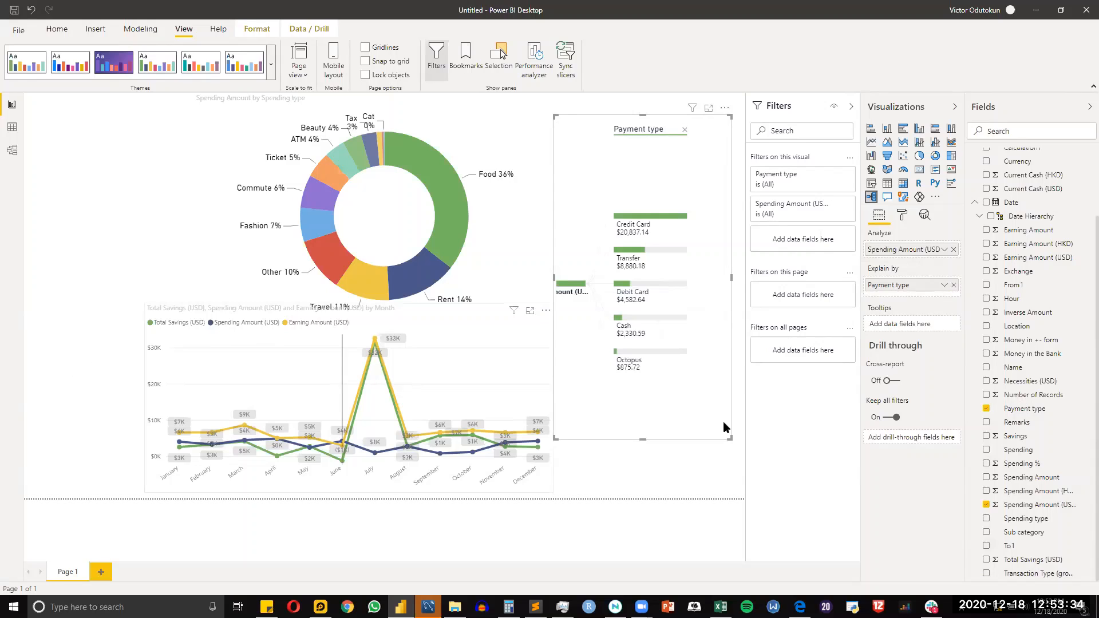
left_click(708, 475)
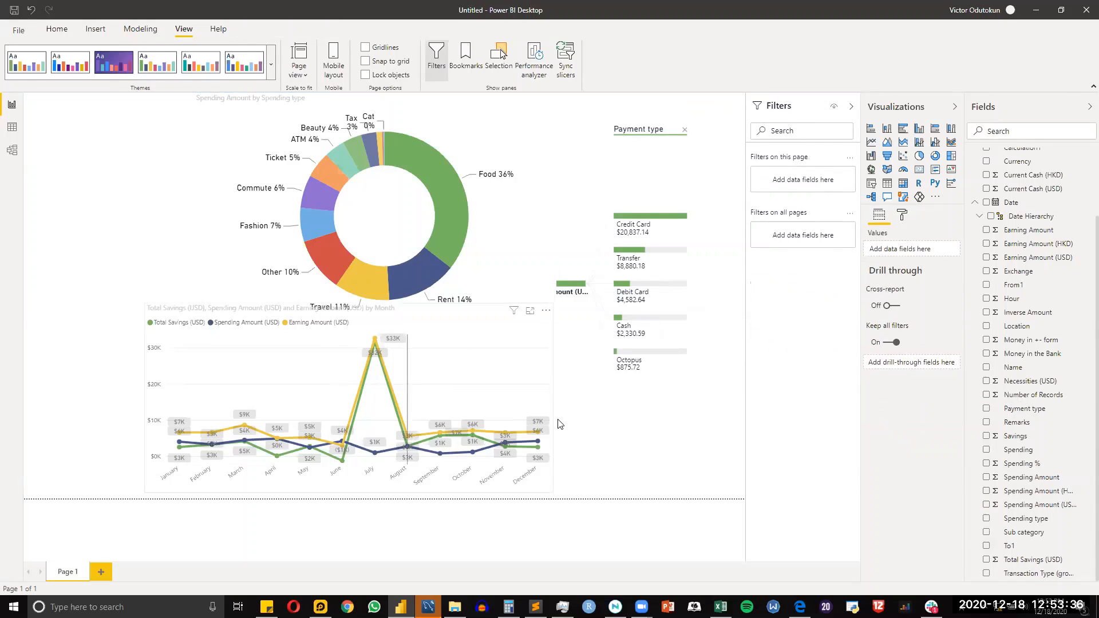
Step: Move the decomposition tree to the page's left edge beside the donut chart, and shift the line chart slightly right
left_click(653, 412)
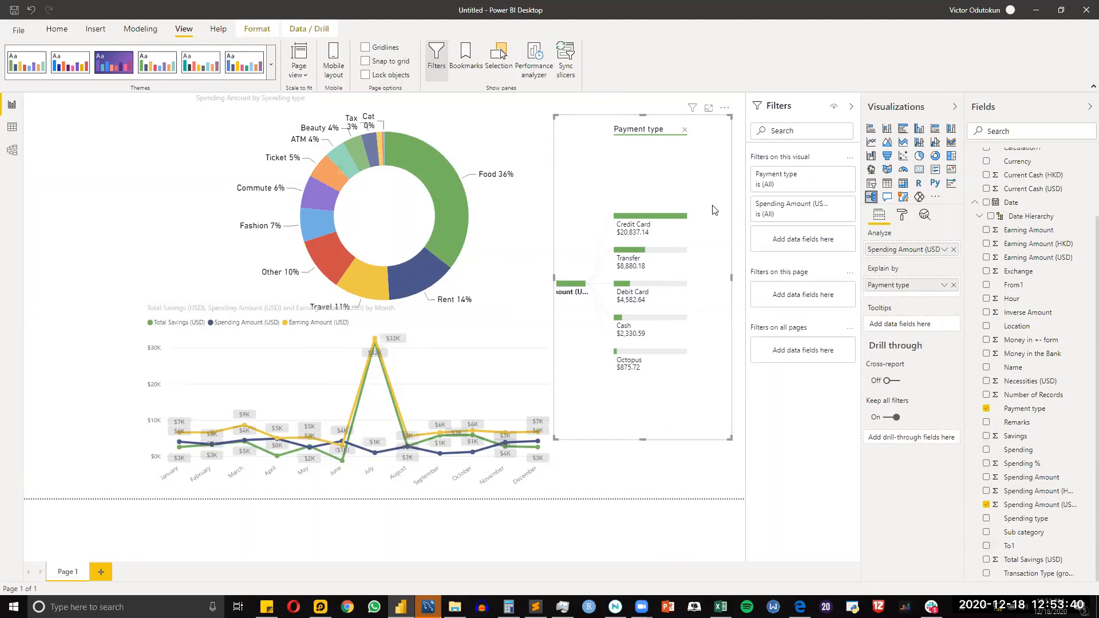
left_click_drag(704, 123, 213, 137)
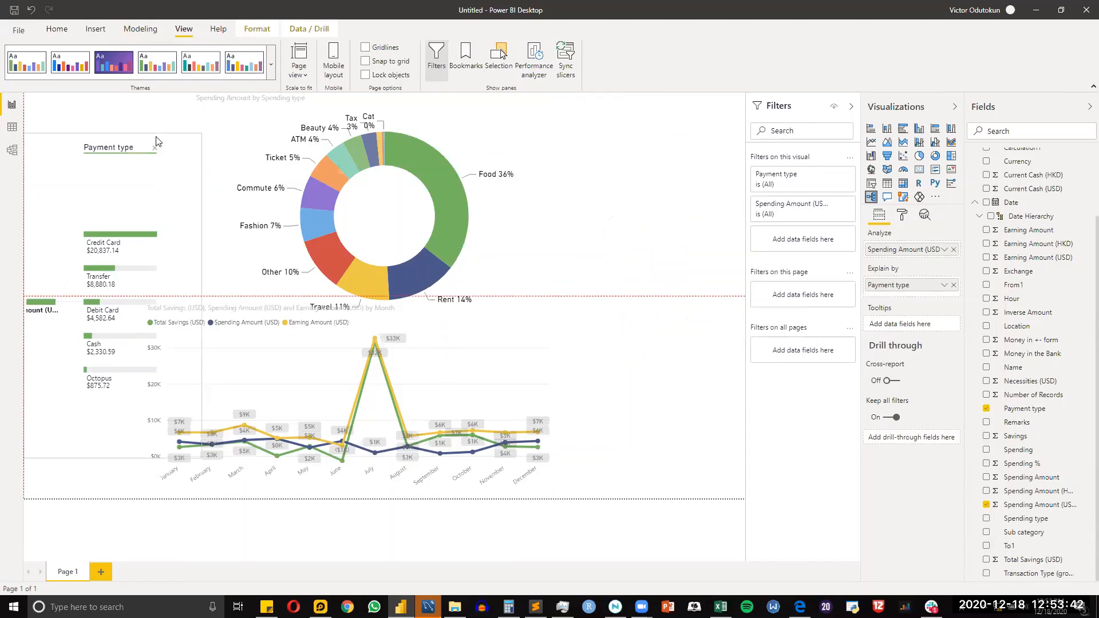
left_click(587, 381)
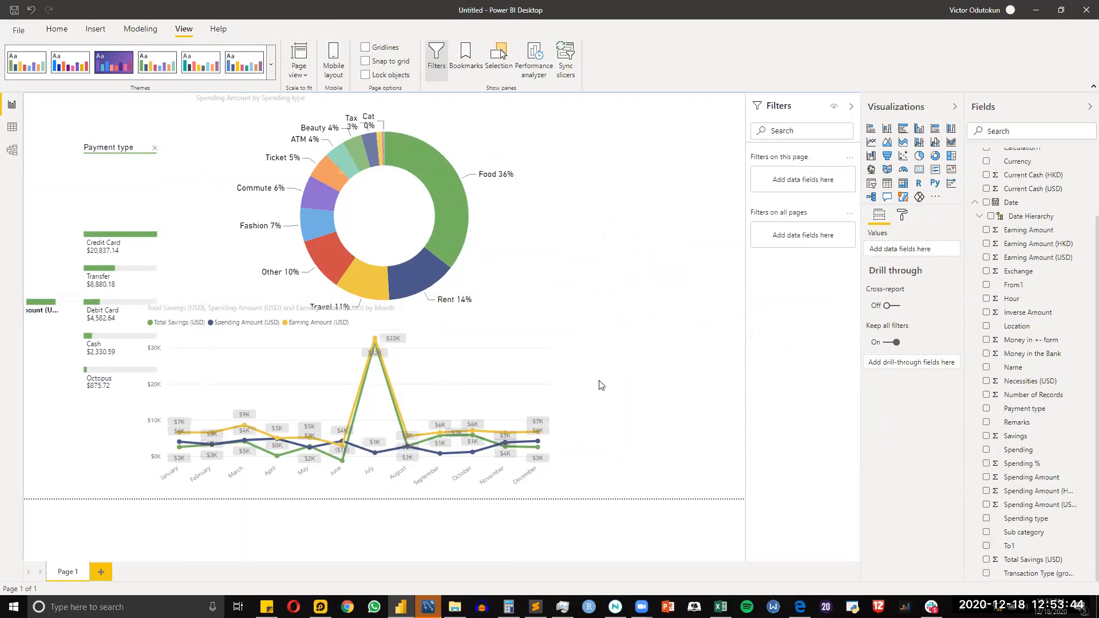
left_click(551, 367)
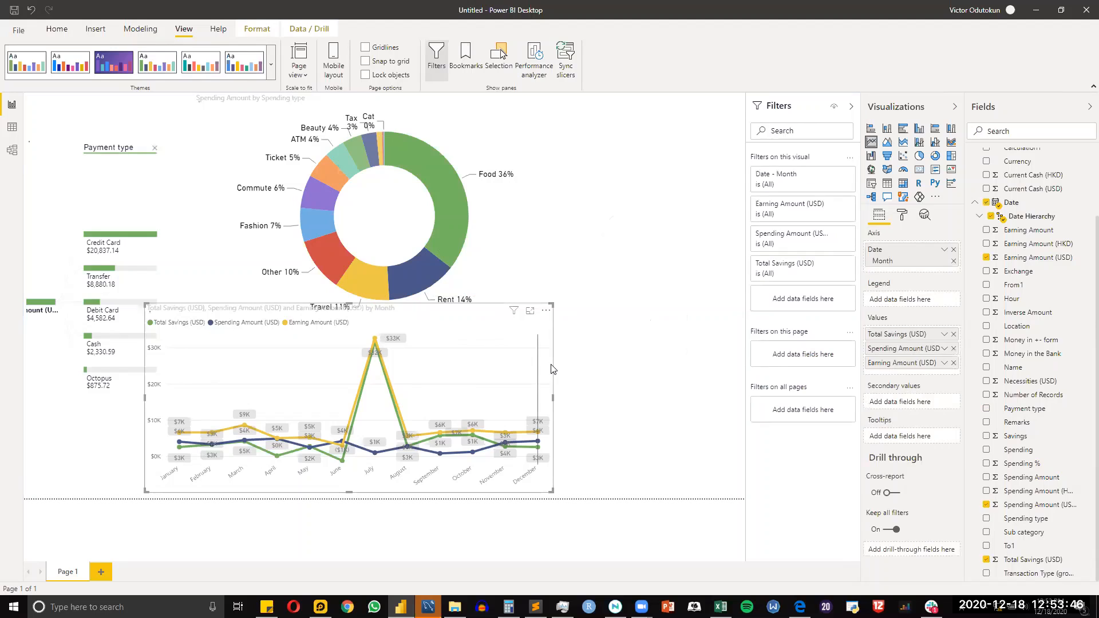
left_click_drag(255, 311, 290, 316)
Step: Narrow the decomposition tree so it clears the line chart, extend it slightly downward, and lower its top edge a little
left_click(121, 396)
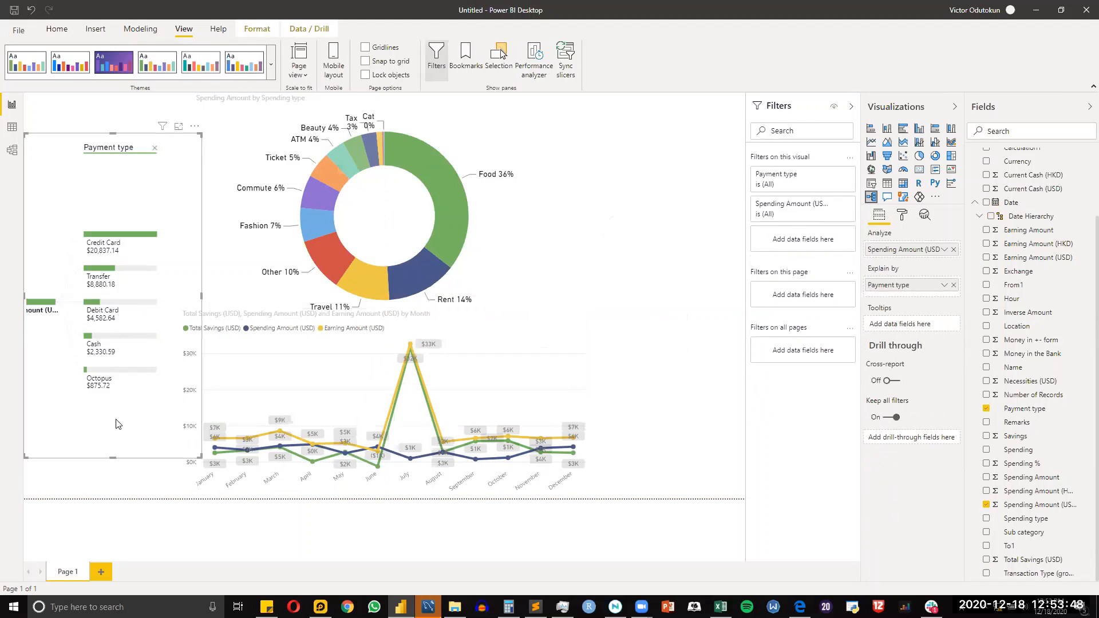
left_click_drag(201, 458, 163, 468)
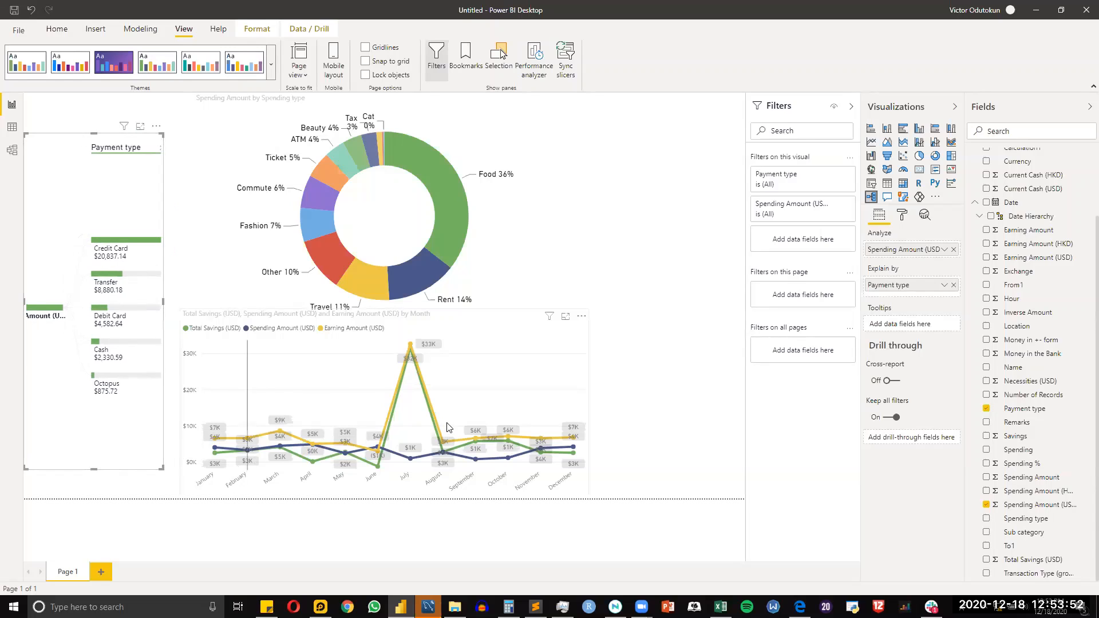
left_click_drag(91, 135, 93, 150)
left_click(655, 306)
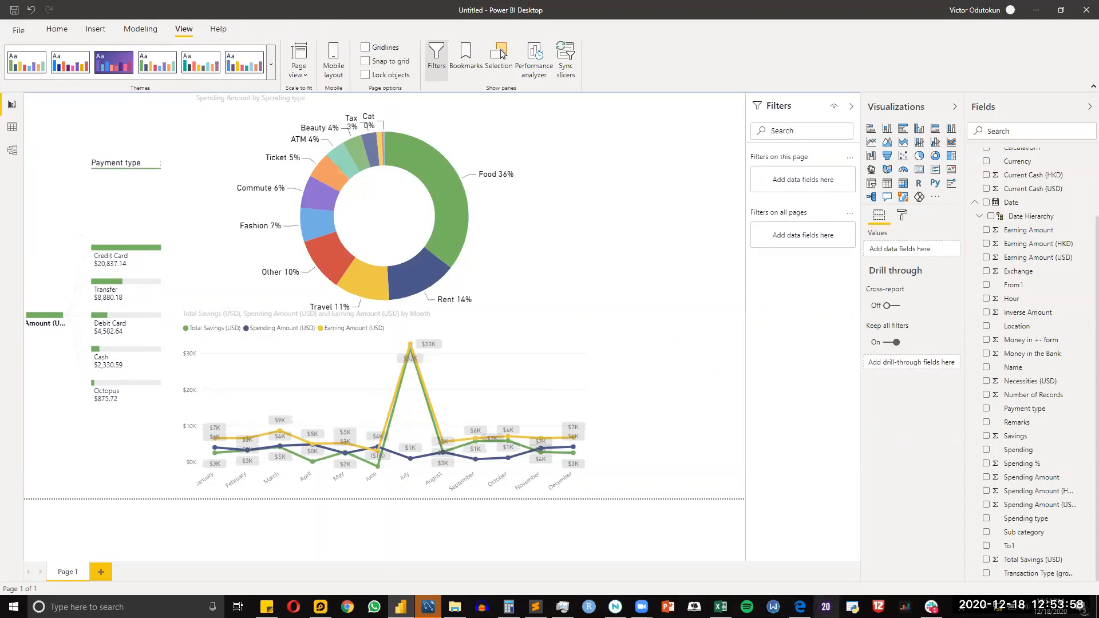
Step: Switch to the reference dashboard PDF, examine its spend limit gauge, and return to the Power BI report
left_click(799, 606)
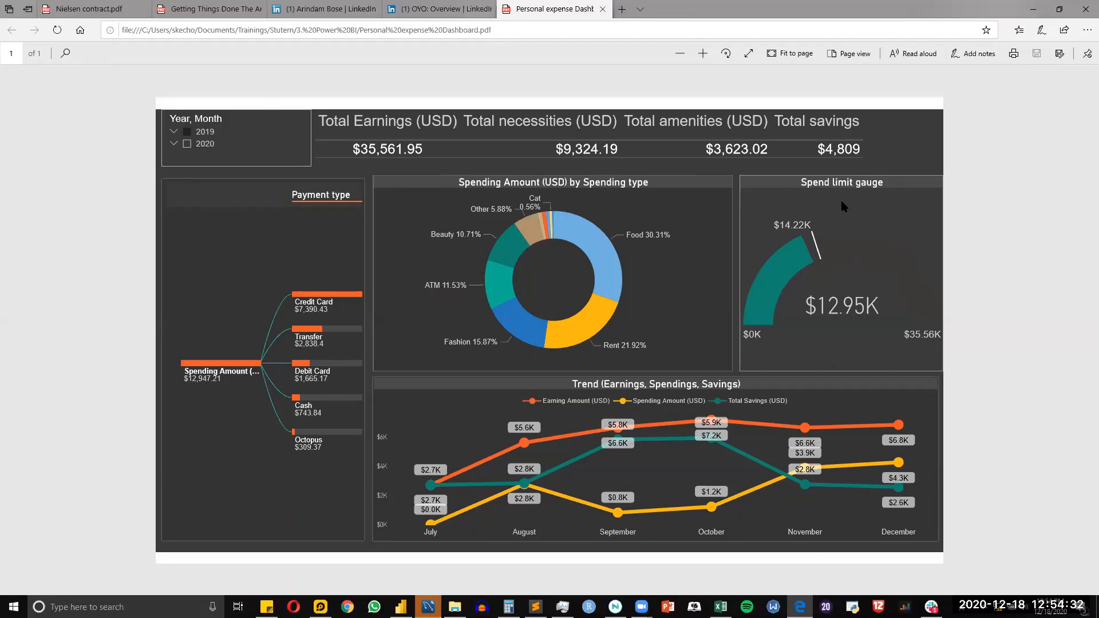
left_click(1030, 4)
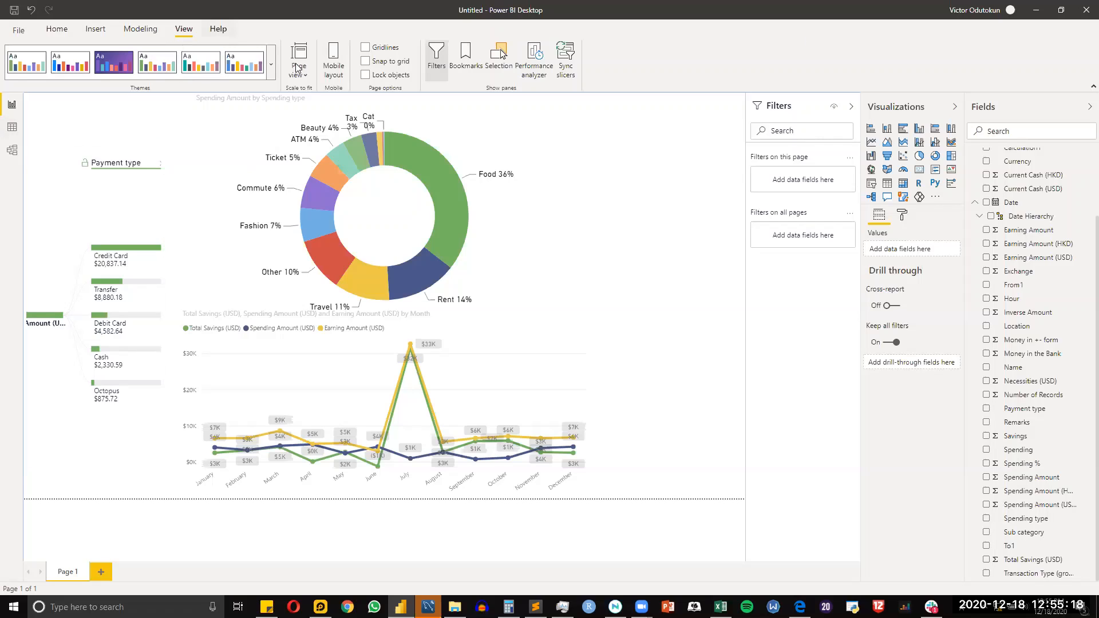
left_click(158, 31)
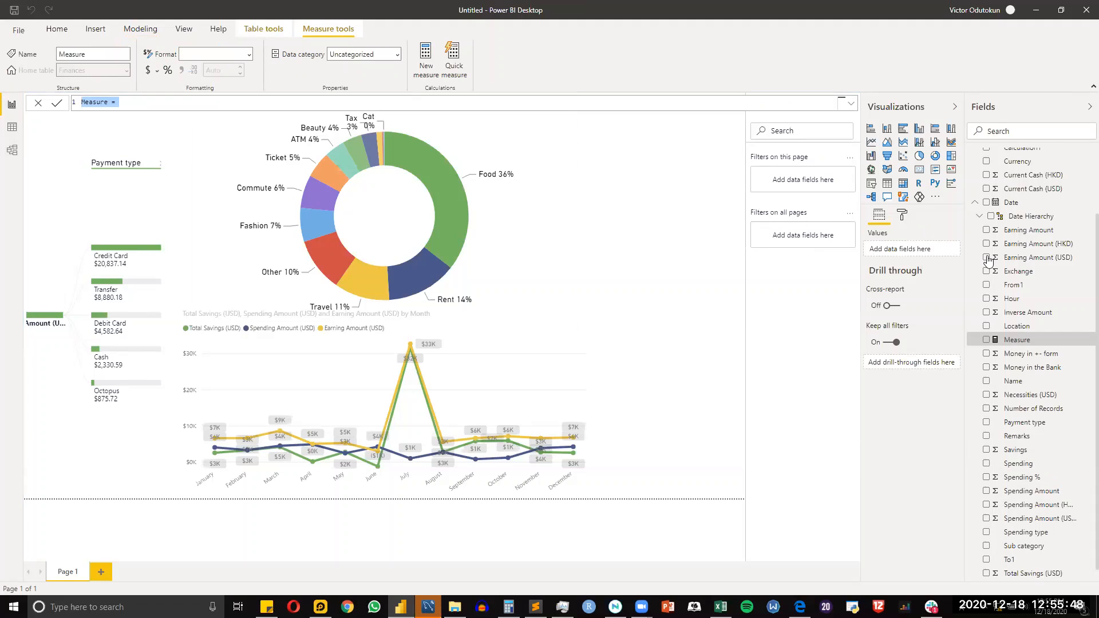
left_click(1085, 340)
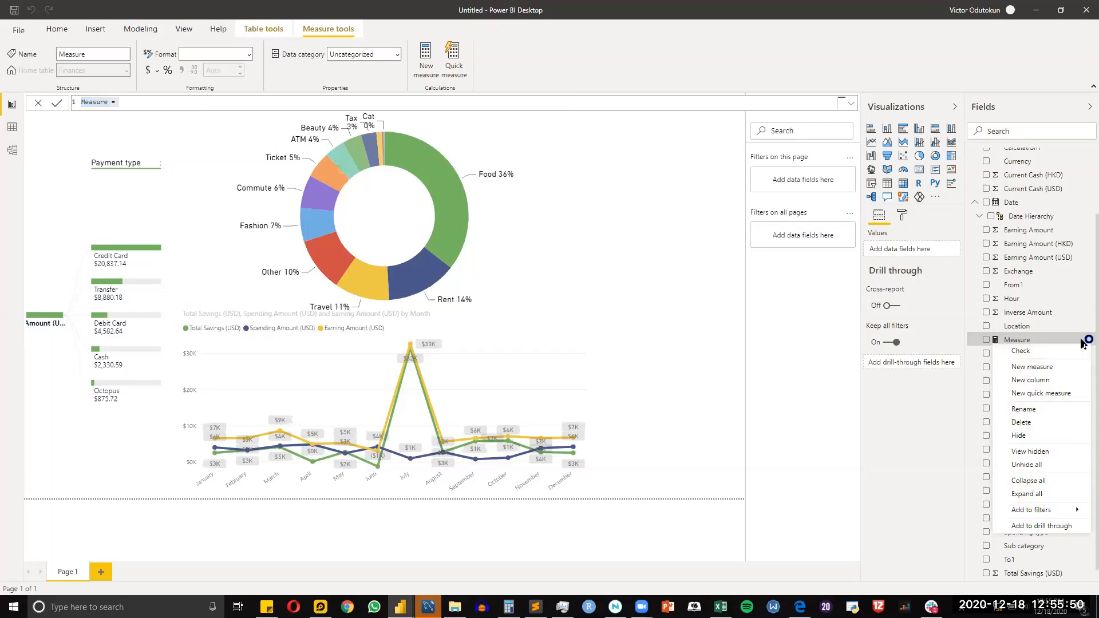
left_click(1029, 426)
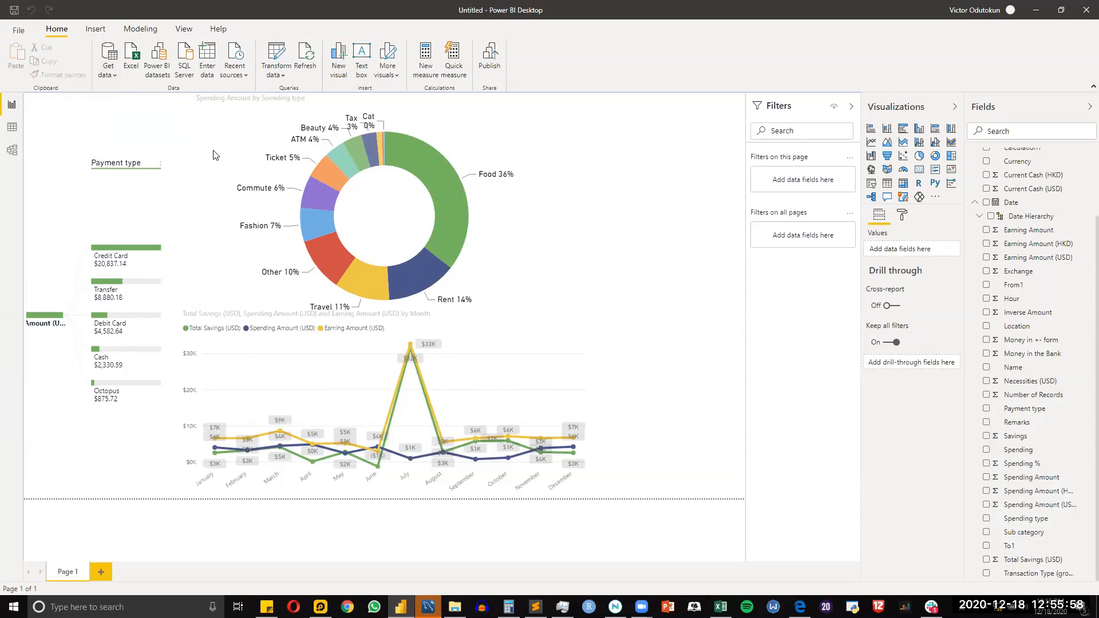
Step: Examine the calculation types offered for quick measures, including time intelligence, totals and mathematical operations, without creating one
left_click(143, 28)
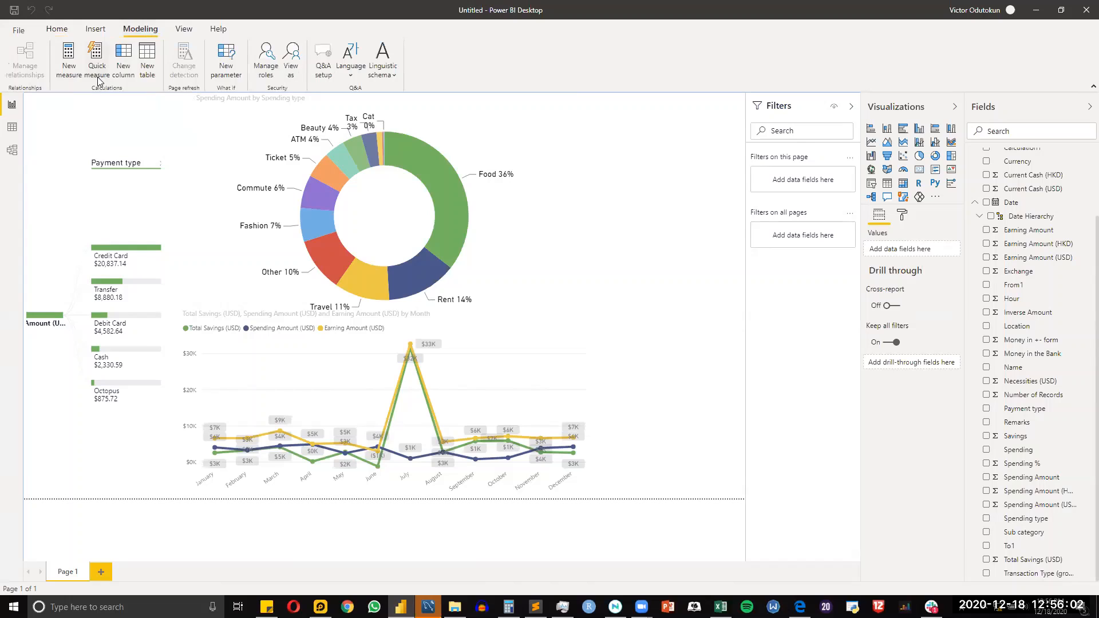
left_click(105, 76)
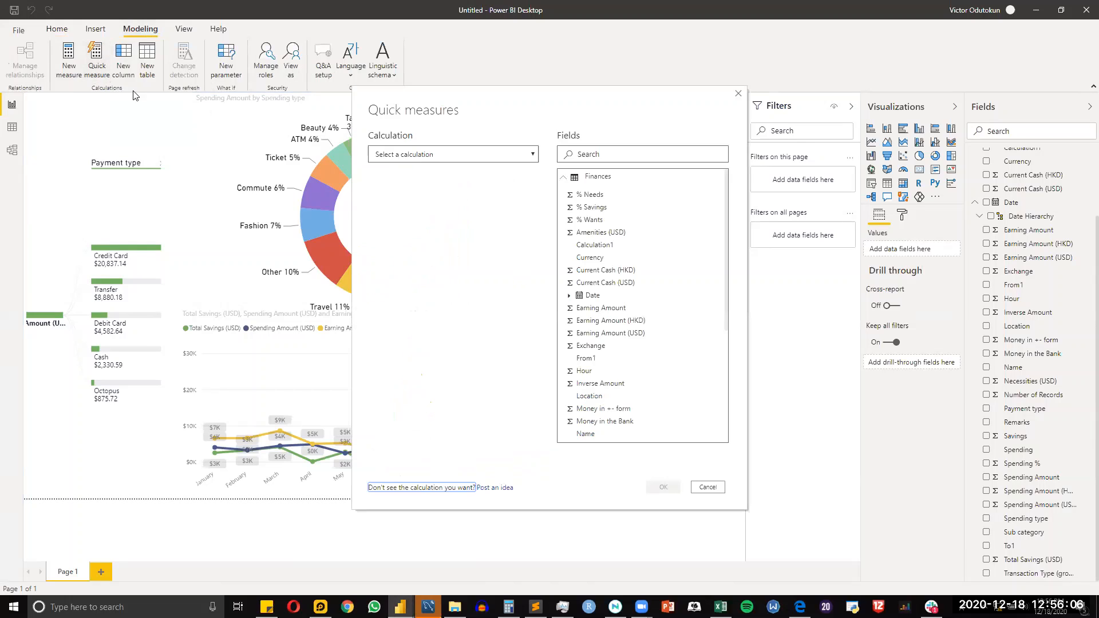
left_click(464, 159)
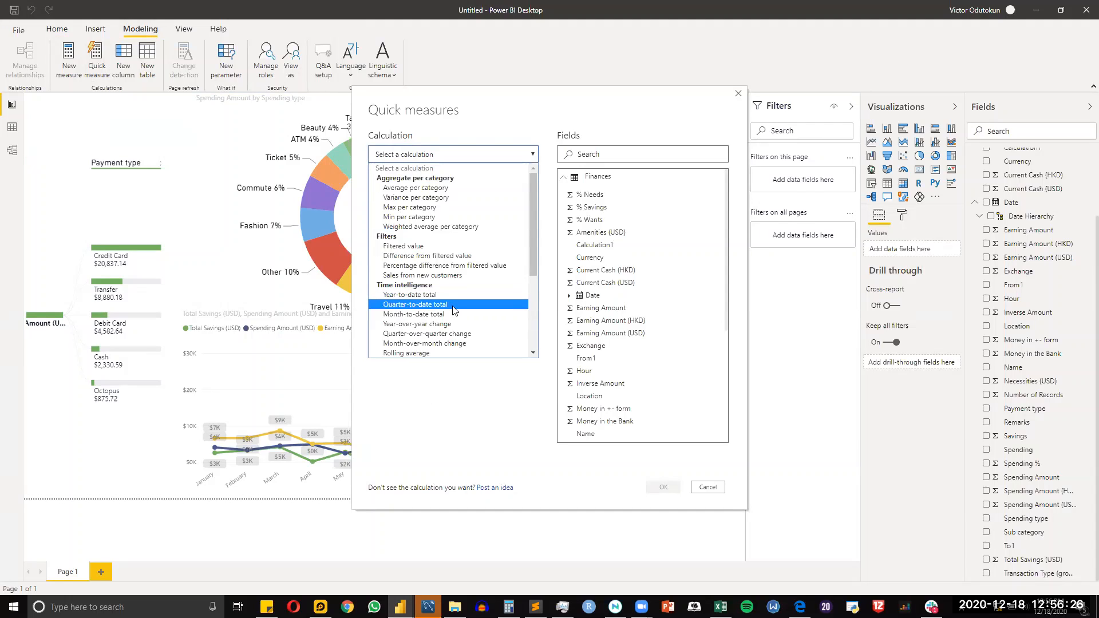
left_click_drag(535, 246, 526, 316)
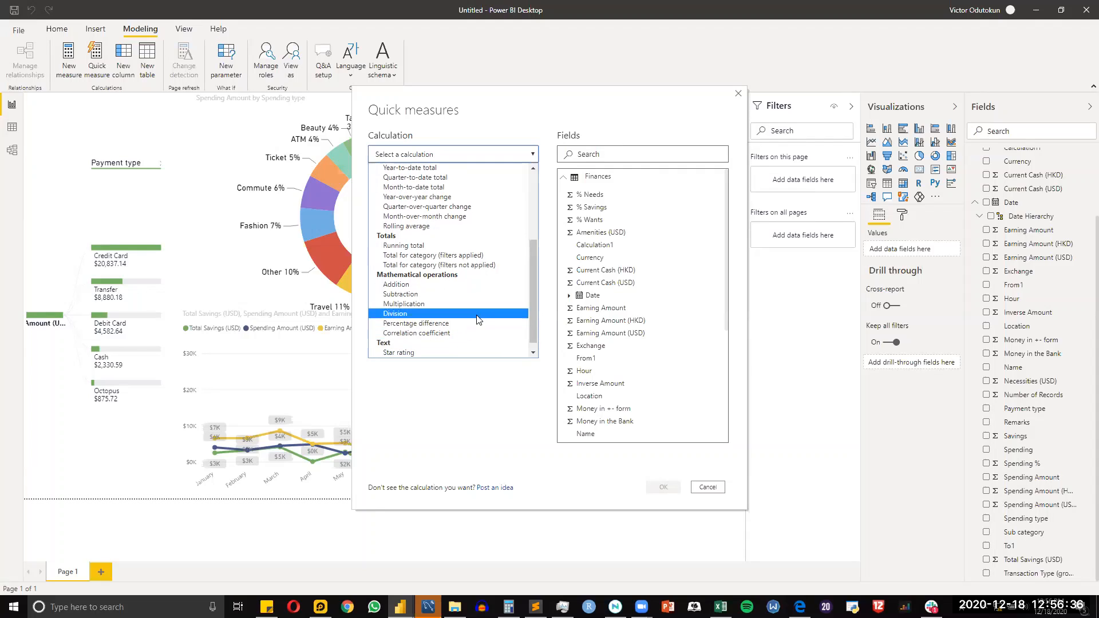
left_click_drag(531, 281, 534, 197)
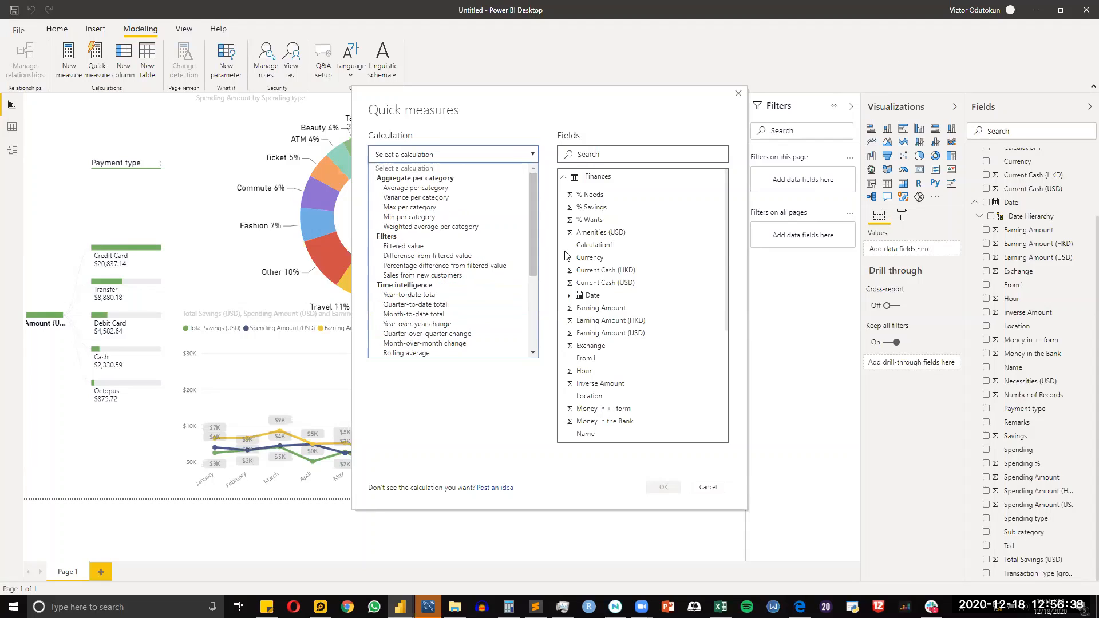
left_click(708, 487)
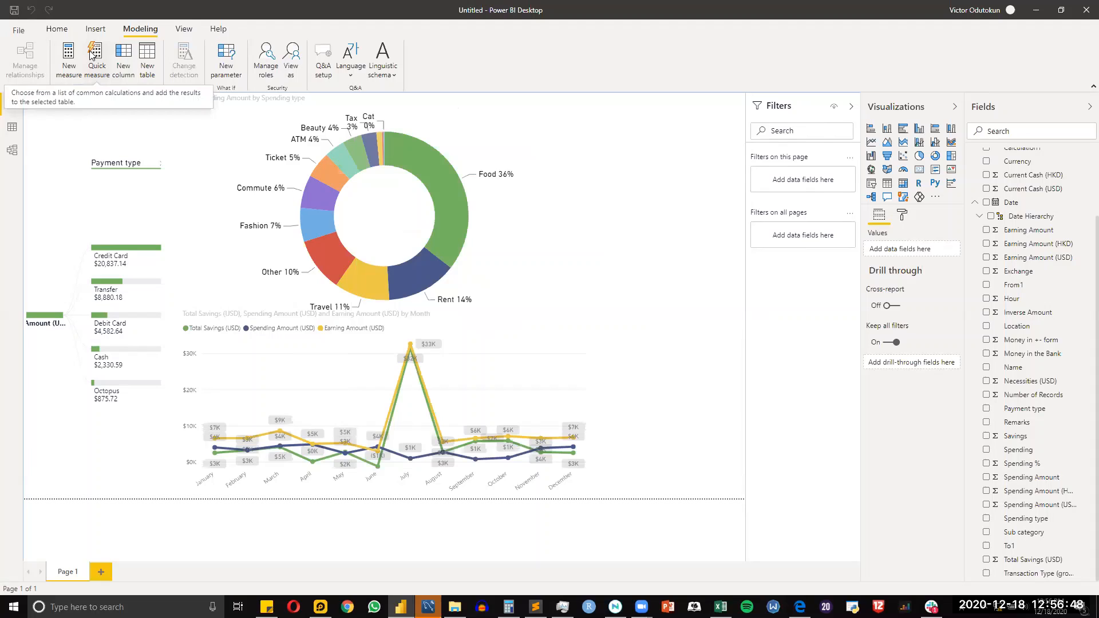
Step: Start a new measure in the Finances table and name it Spending limit
left_click(66, 66)
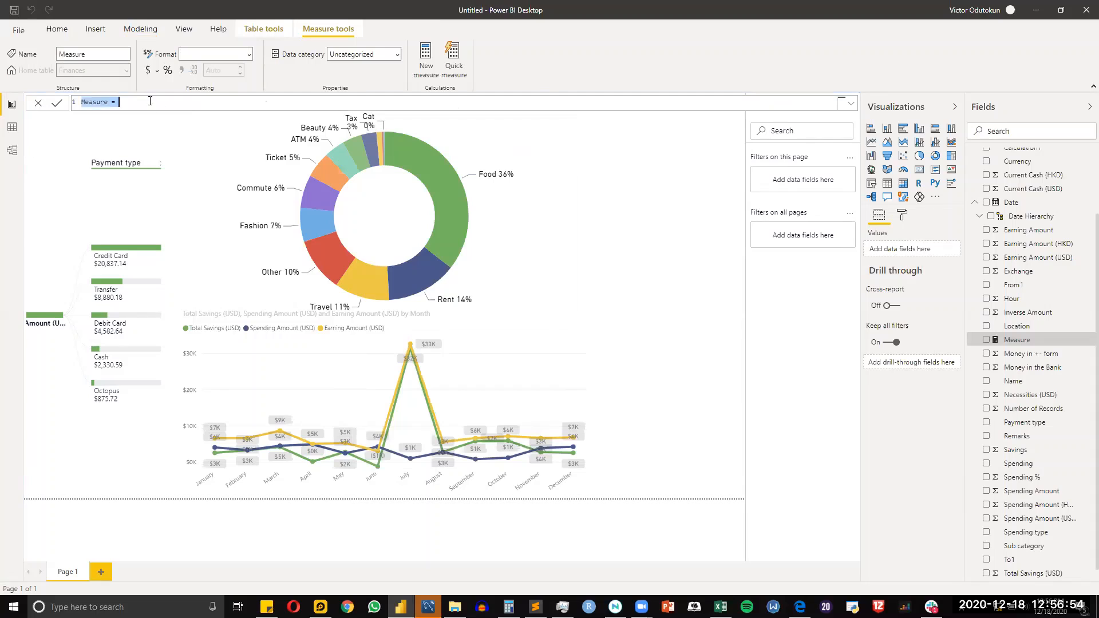
left_click(119, 103)
double_click(107, 102)
type("Spending ")
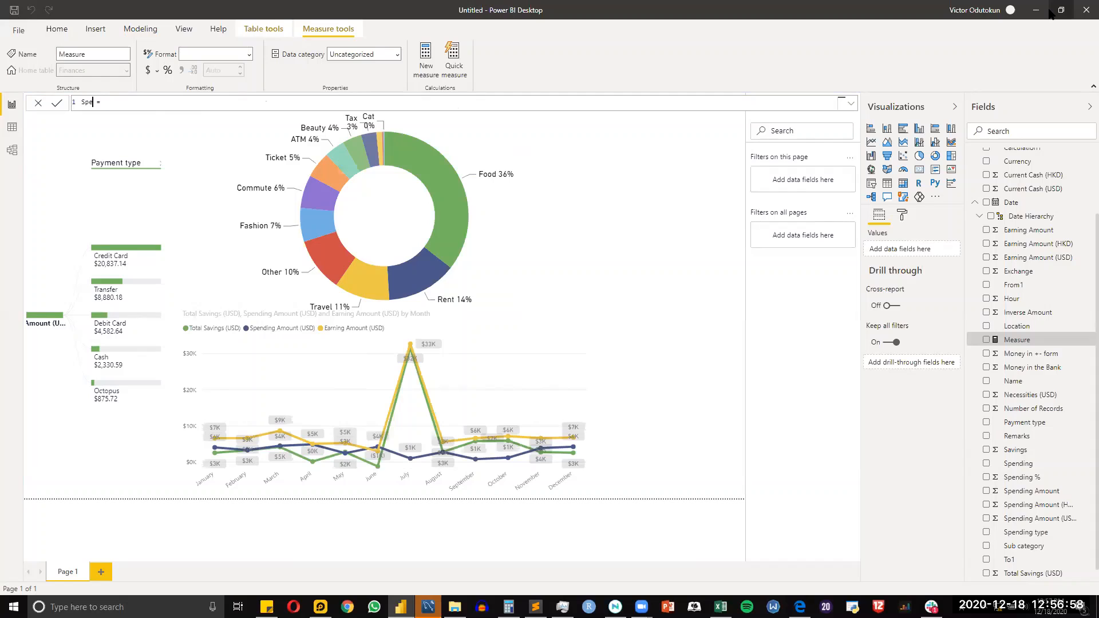
type("limit")
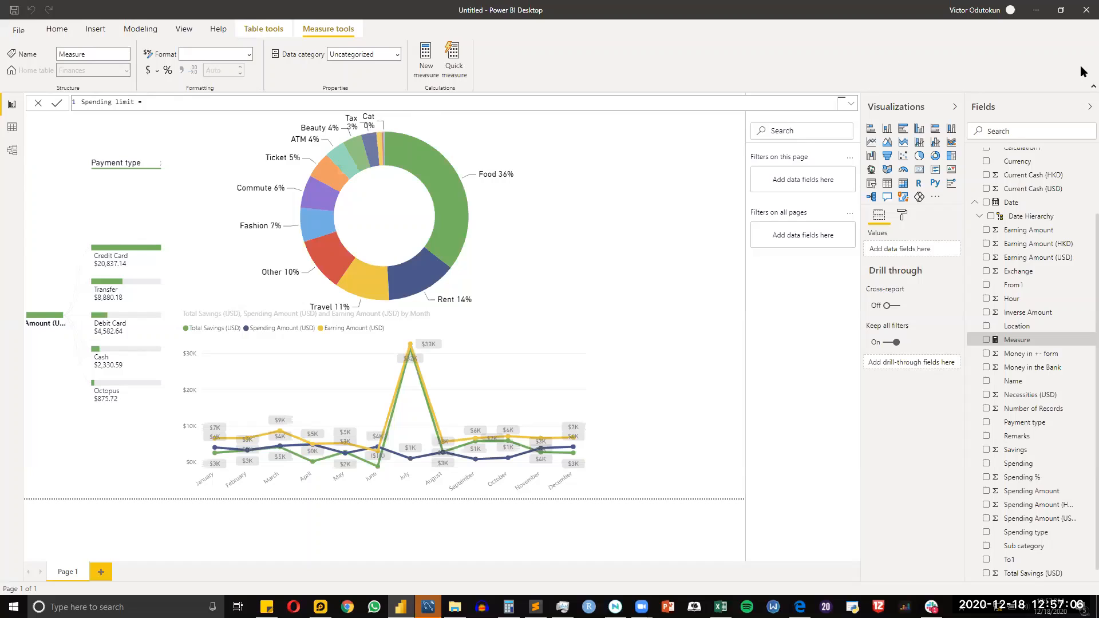
Step: Define the Spending limit measure as SUM(Finances[Earning Amount (USD)])*0.4
type("um")
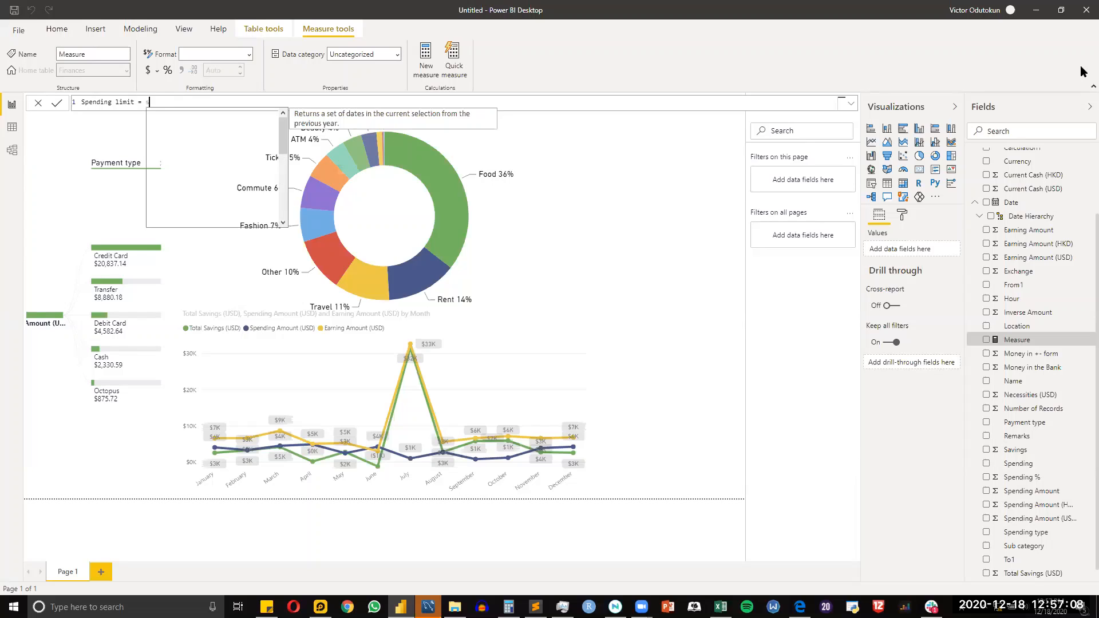
key("Tab")
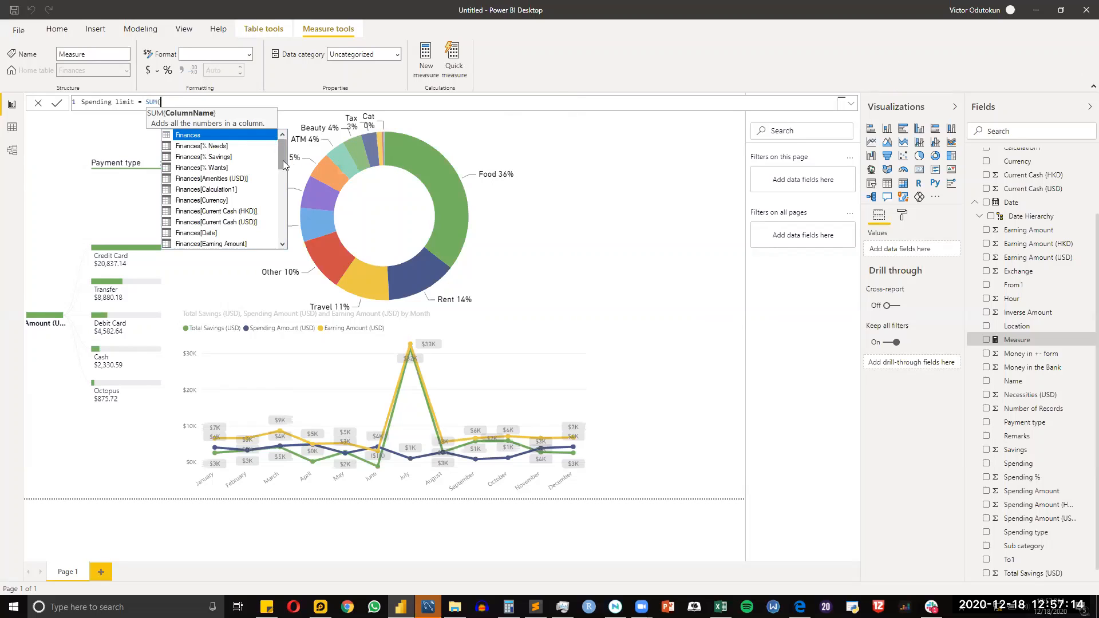
mouse_move(282, 160)
left_mouse_down()
mouse_move(289, 197)
mouse_move(282, 169)
left_mouse_up()
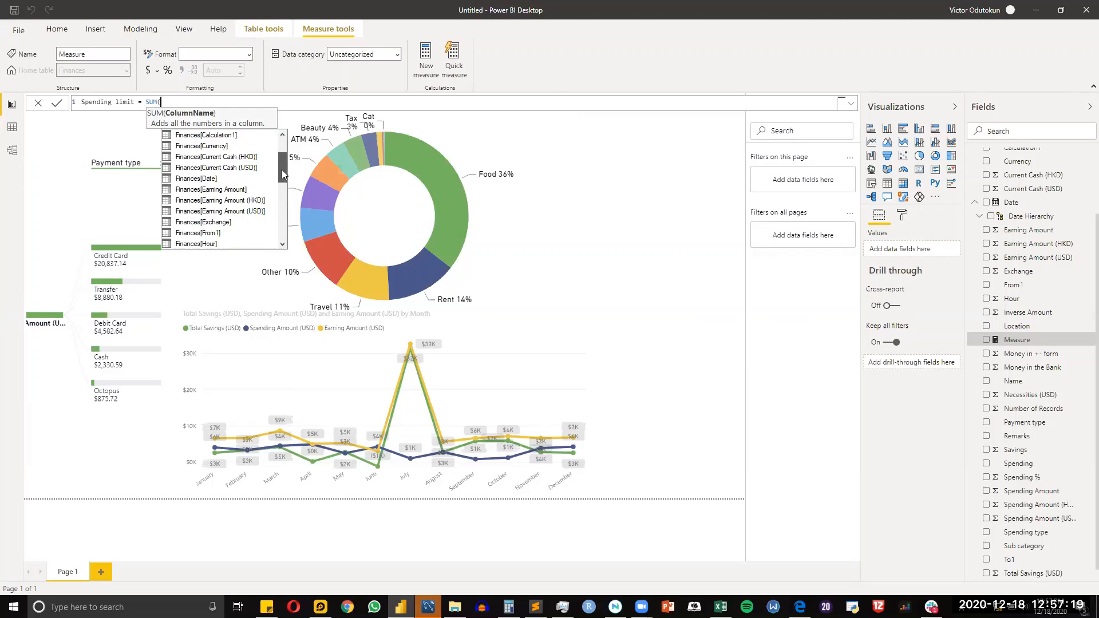
left_click(237, 213)
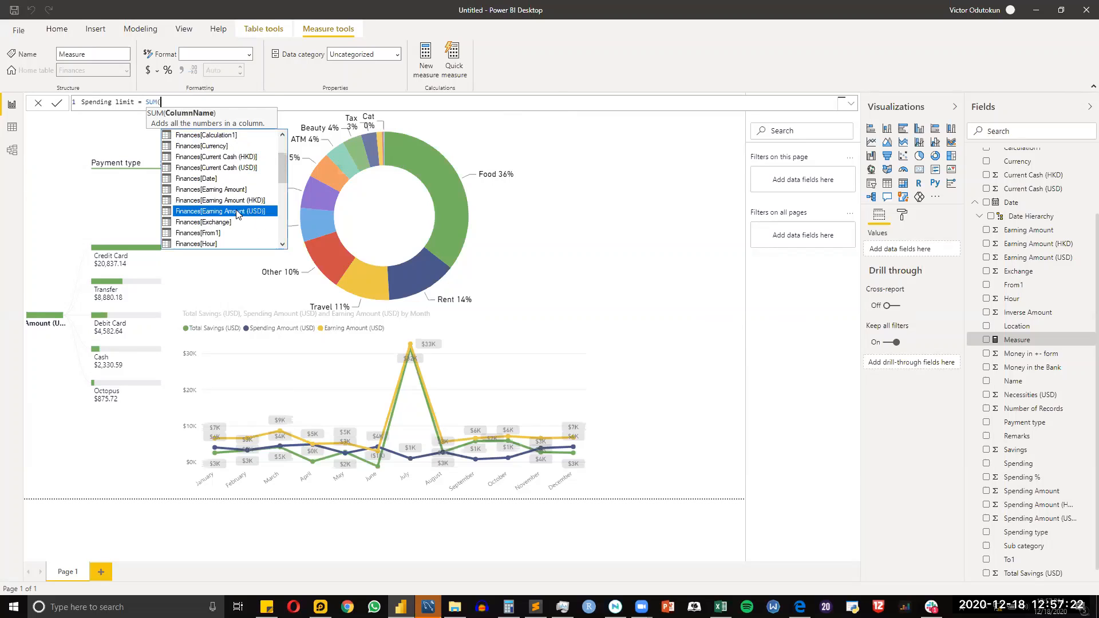
double_click(237, 211)
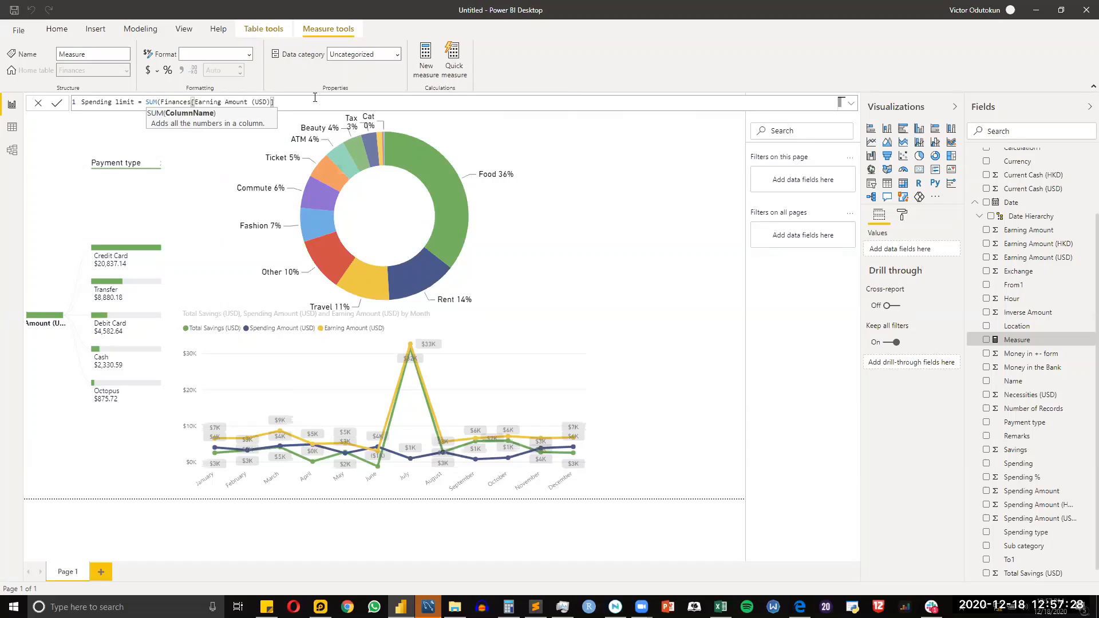
type(")*")
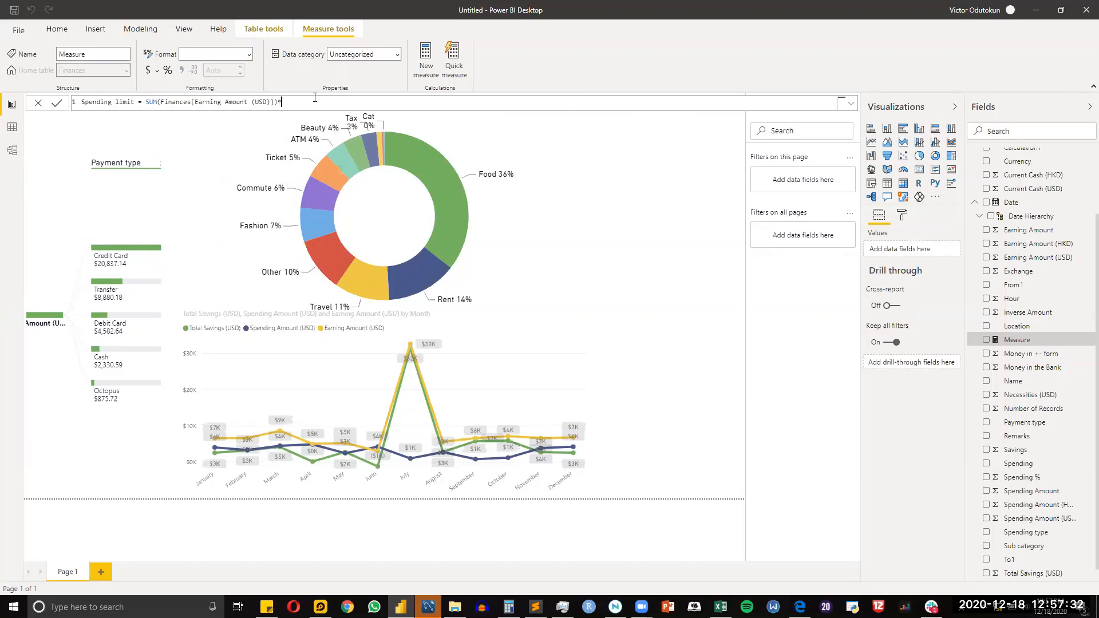
type("0.4")
key("Return")
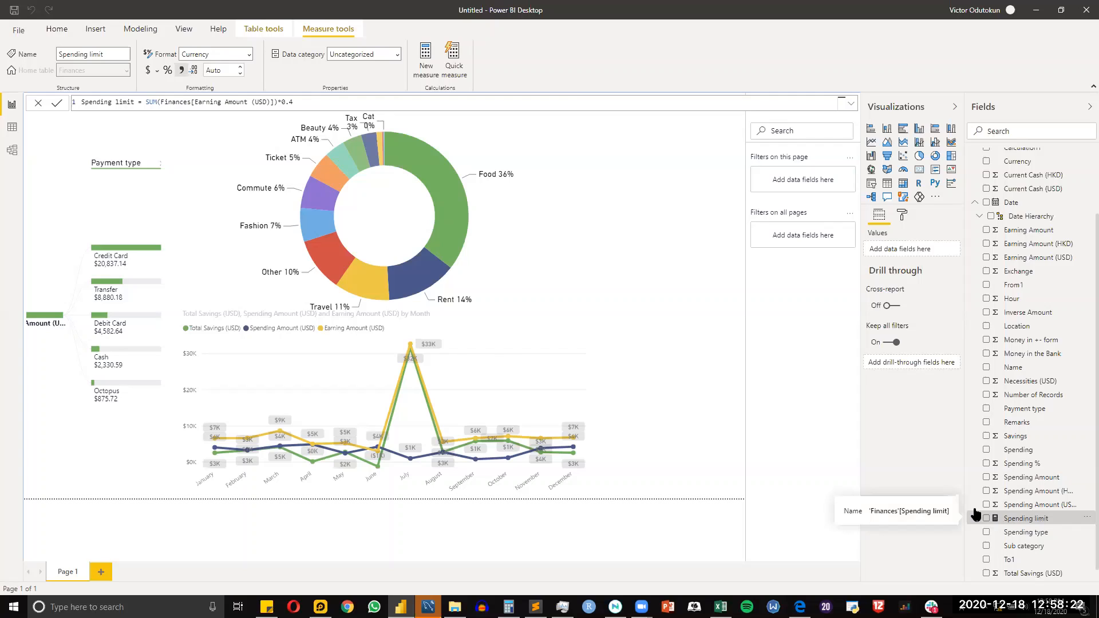
Step: Show the Finances table's data and examine its columns, from the earning amounts through to Sub category and Transaction Type (group)
left_click(613, 277)
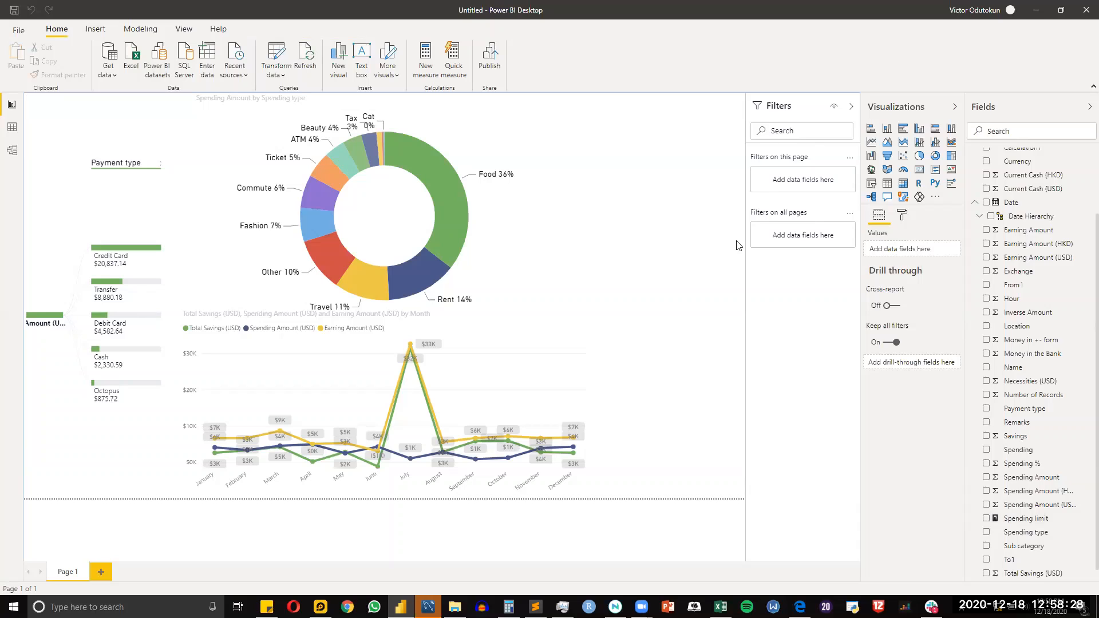
left_click(14, 134)
scroll(634, 568, "right", 10)
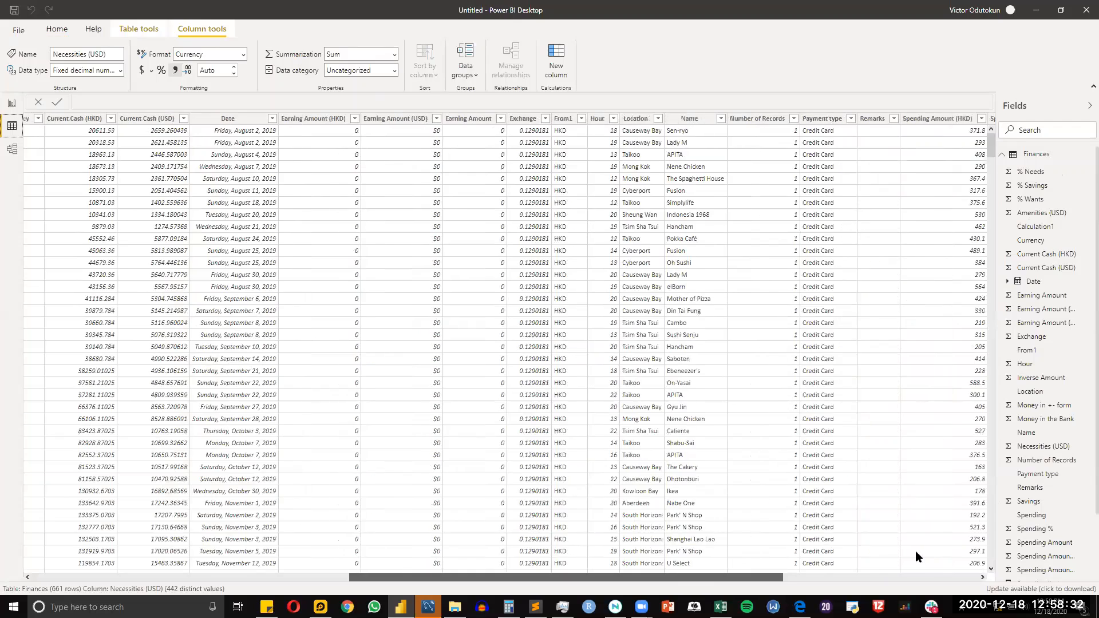
scroll(828, 233, "right", 6)
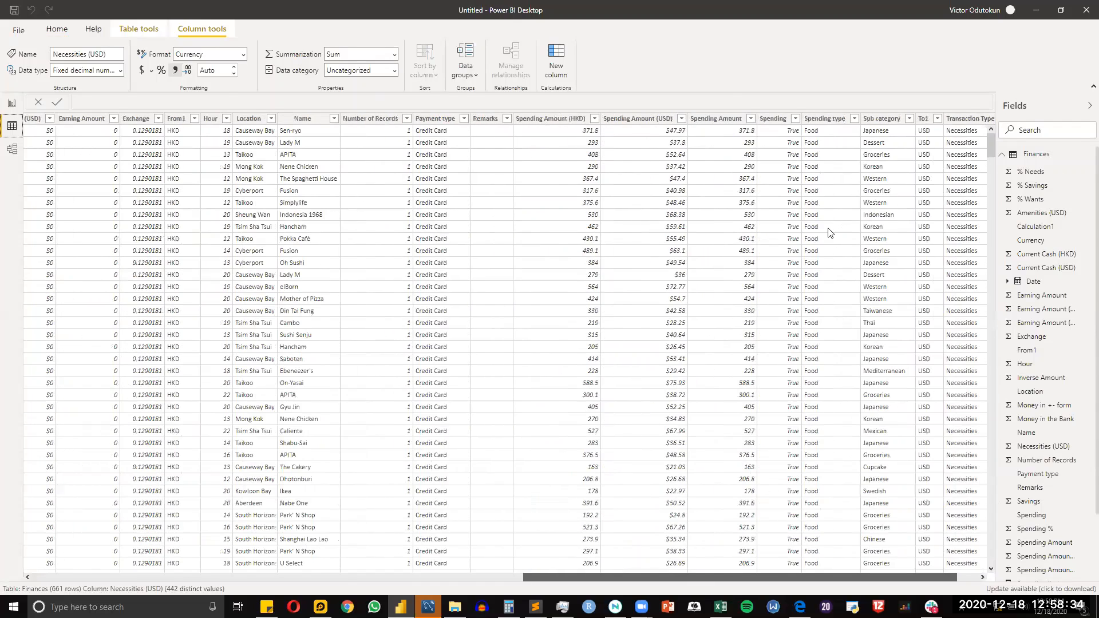
scroll(831, 233, "right", 1)
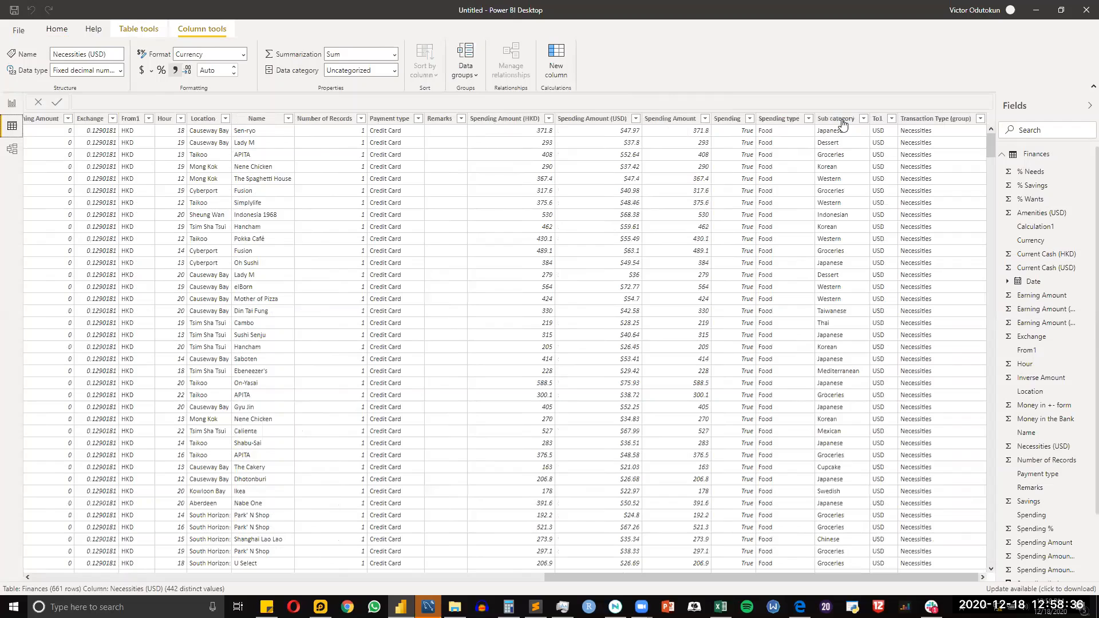
right_click(842, 121)
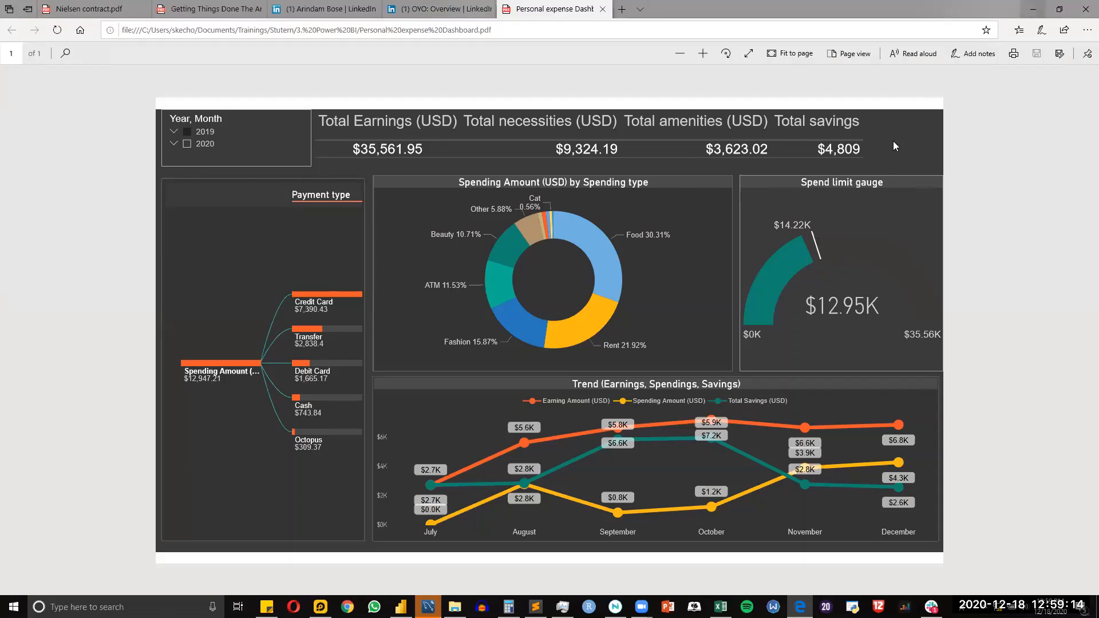
Step: Return to the Power BI report, add a gauge visual beside the donut chart, and assign Spending Amount (USD) as its value
key("alt+Tab")
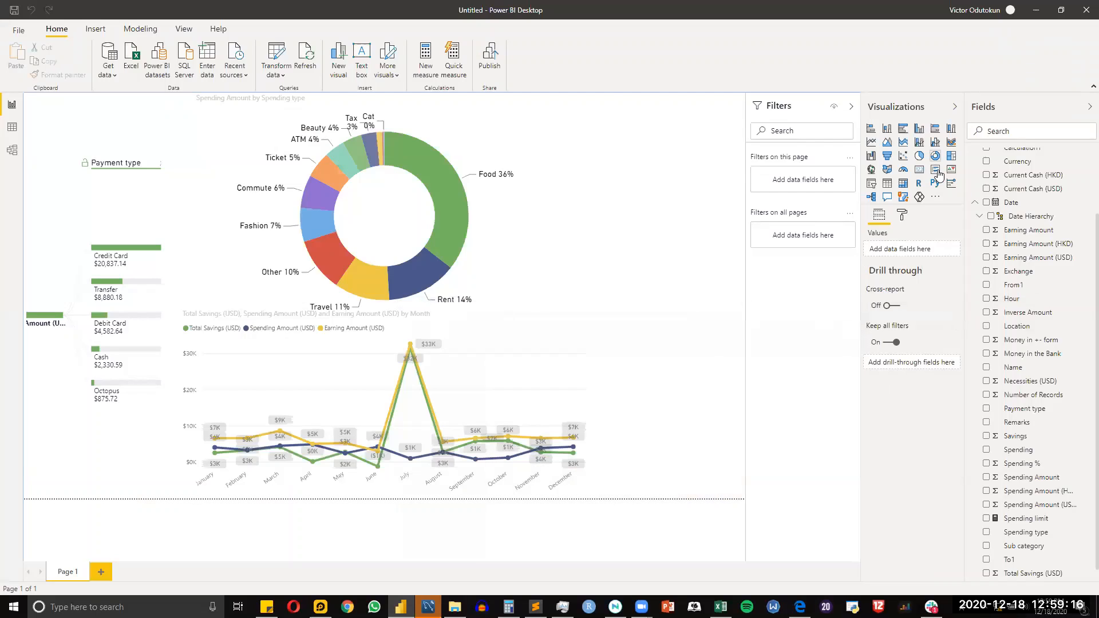
left_click(904, 171)
left_click_drag(698, 232, 660, 288)
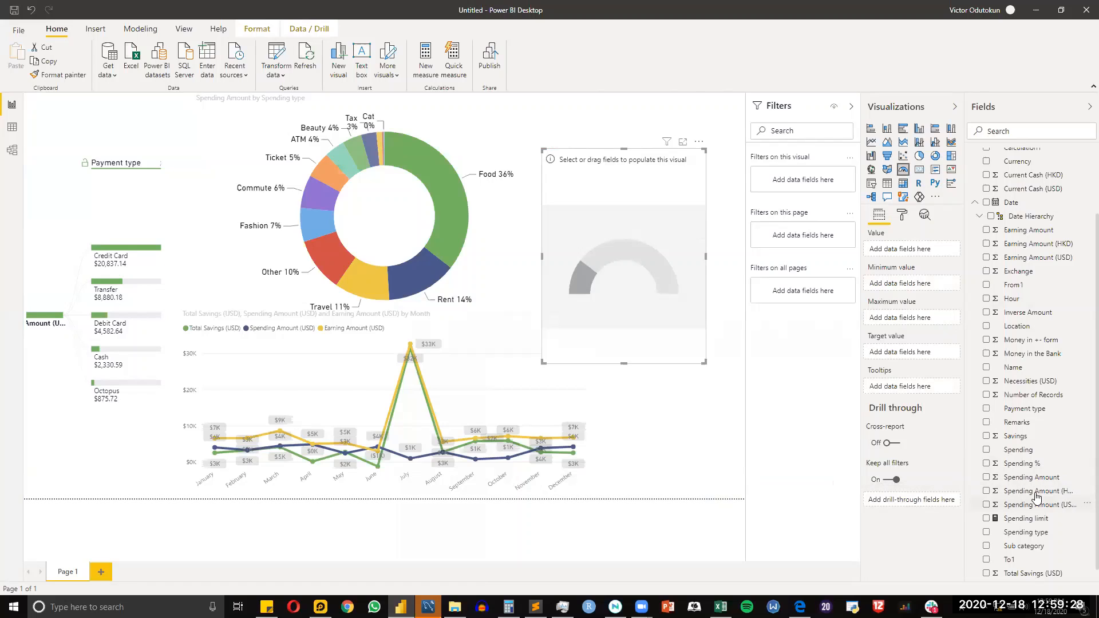
left_click_drag(1037, 497, 927, 254)
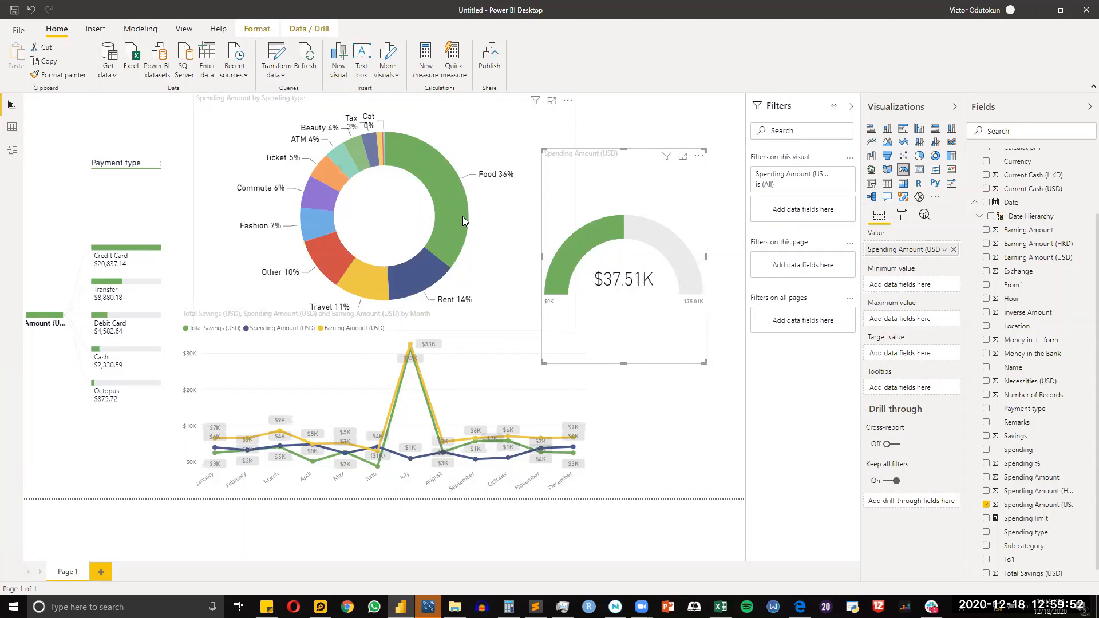
mouse_move(618, 281)
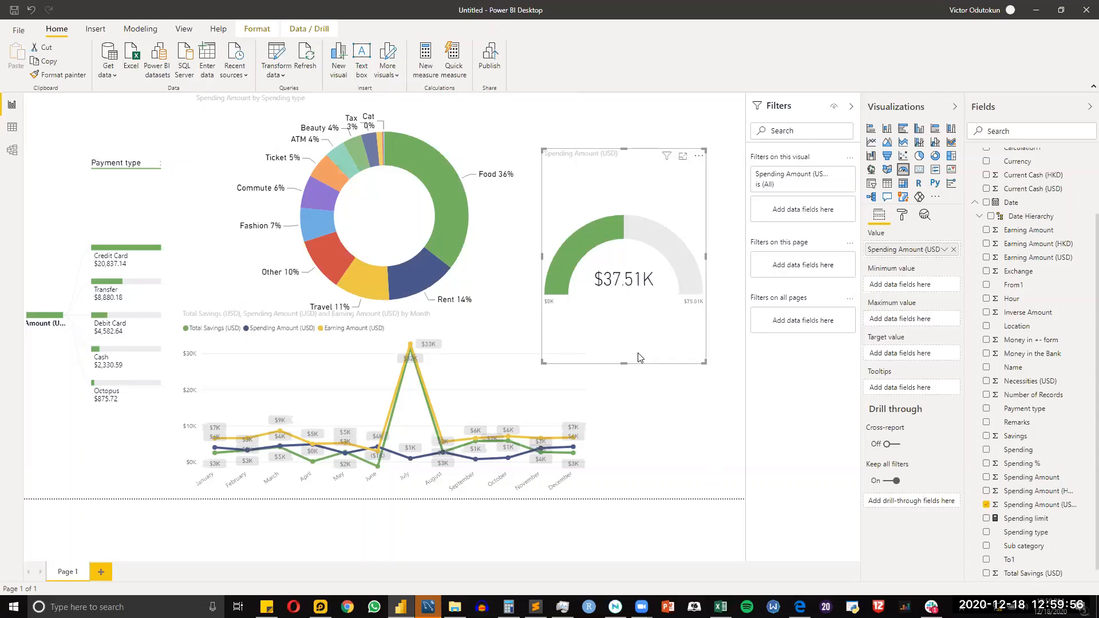
Step: Set the Spending limit measure as the spending gauge's target value and inspect the target marker
left_click(672, 439)
left_click(657, 356)
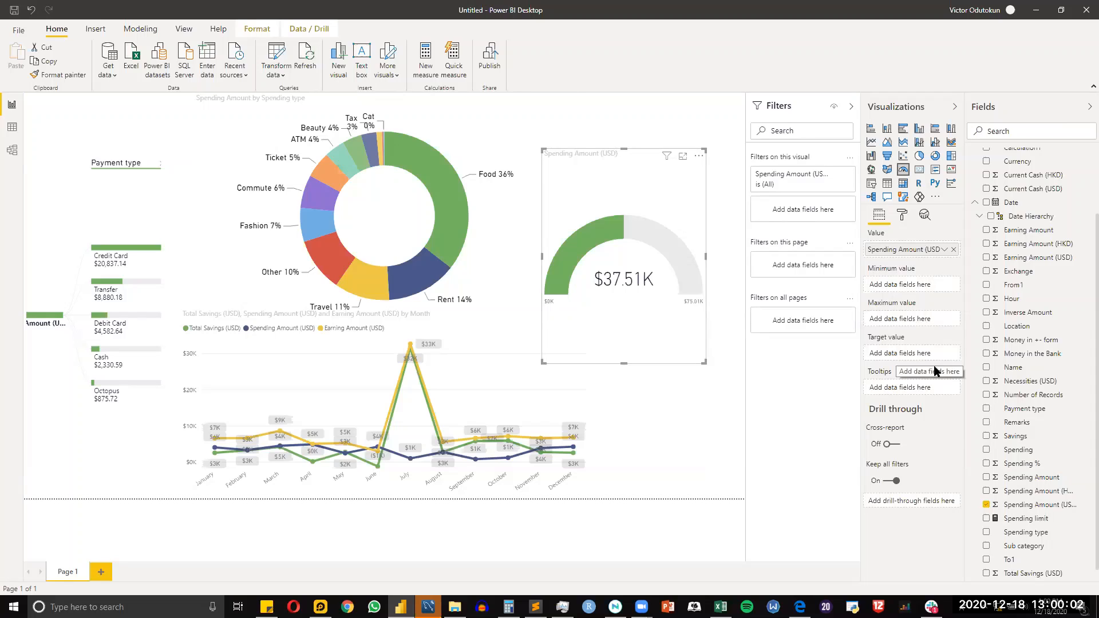
left_click_drag(1050, 522, 926, 359)
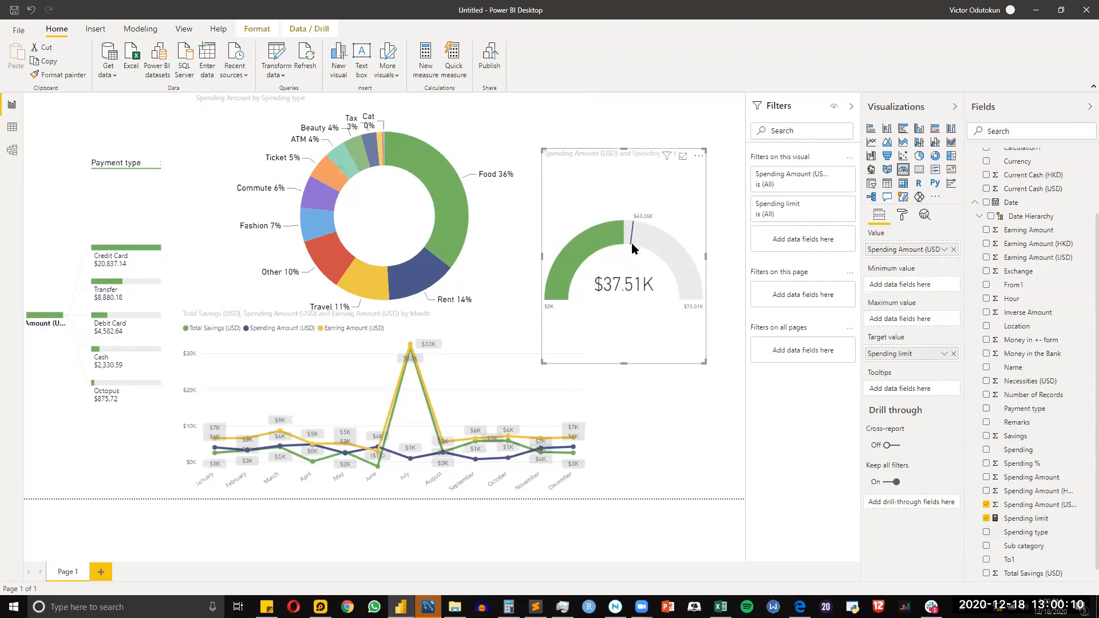
mouse_move(630, 242)
mouse_move(633, 244)
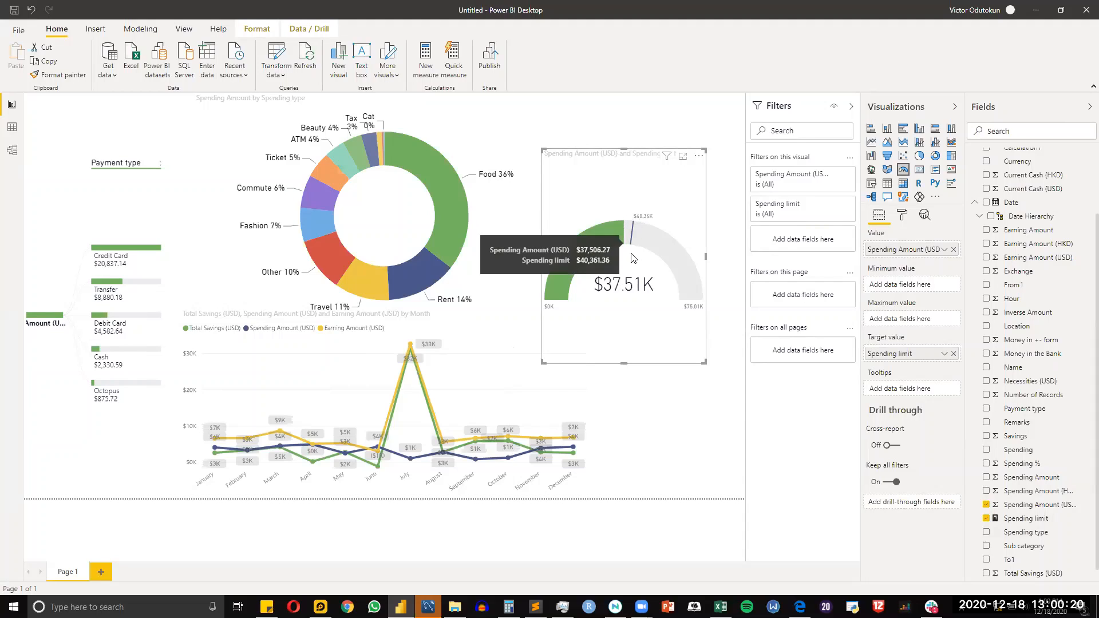
Step: Assign Earning Amount (USD) as the maximum value of the spending gauge
left_click(677, 382)
left_click(662, 340)
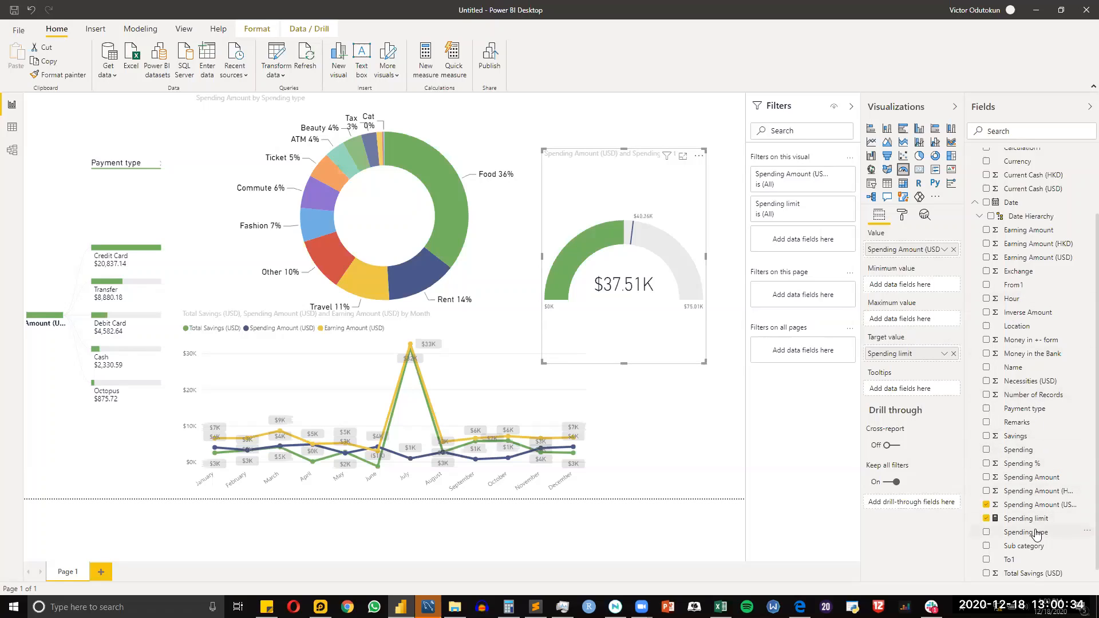
left_click_drag(1030, 257, 913, 325)
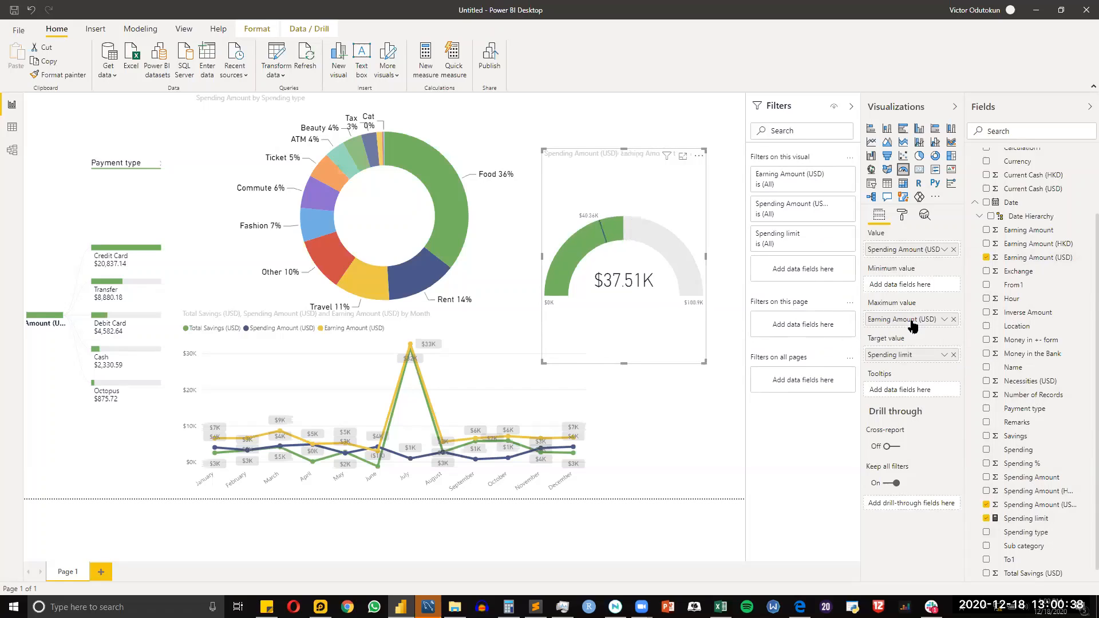
left_click(649, 443)
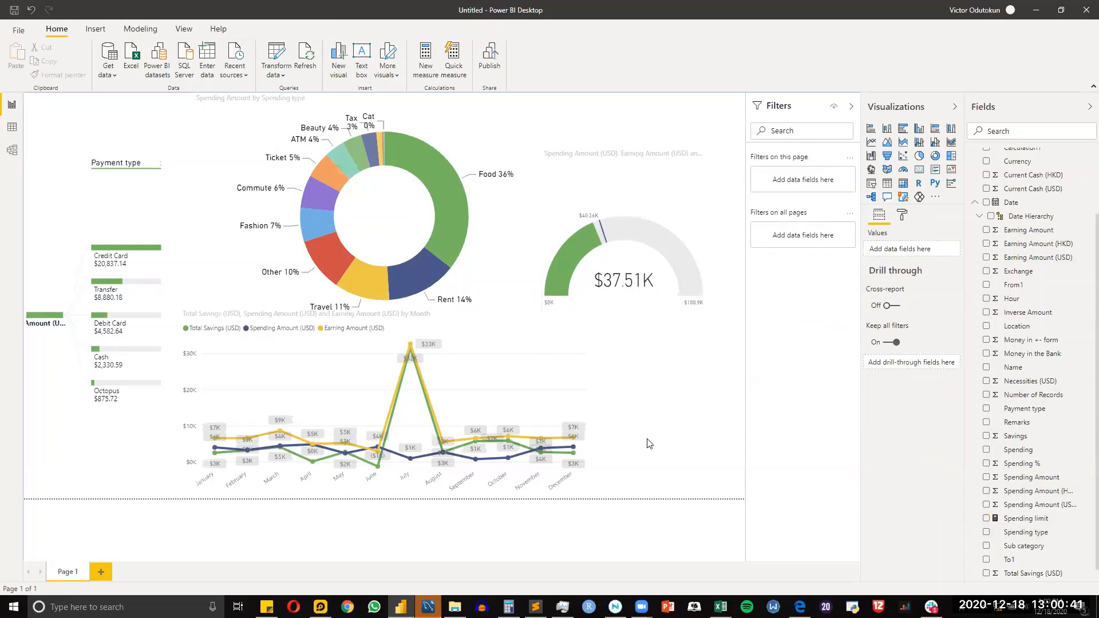
Step: Move the gauge down to the report page's right edge and shorten the payment type tree from its upper edge
left_click(623, 336)
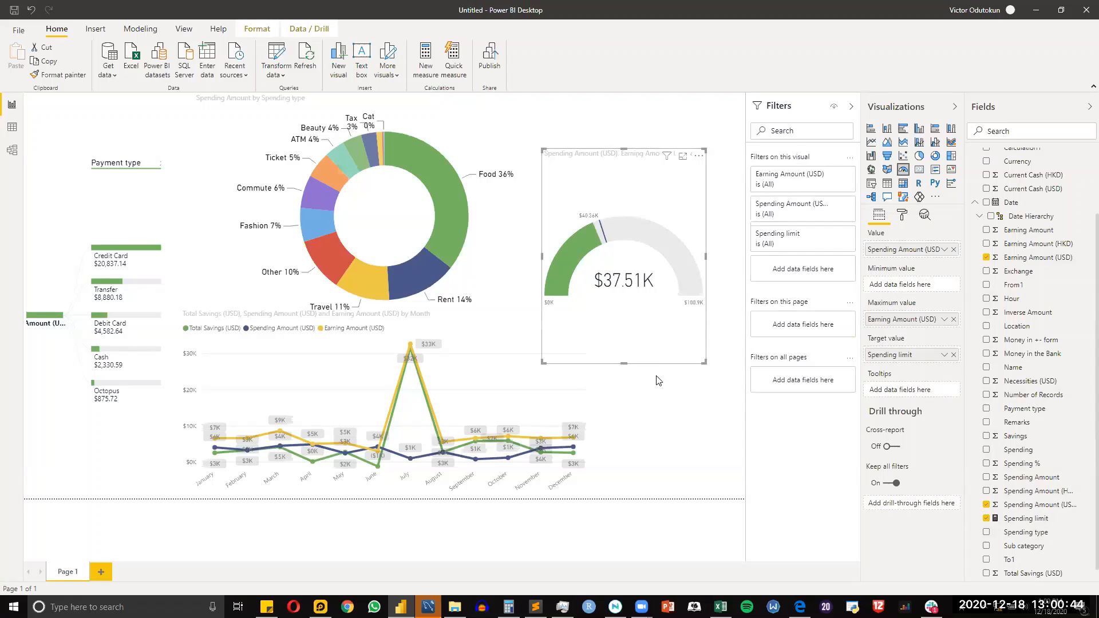
left_click_drag(657, 358, 696, 417)
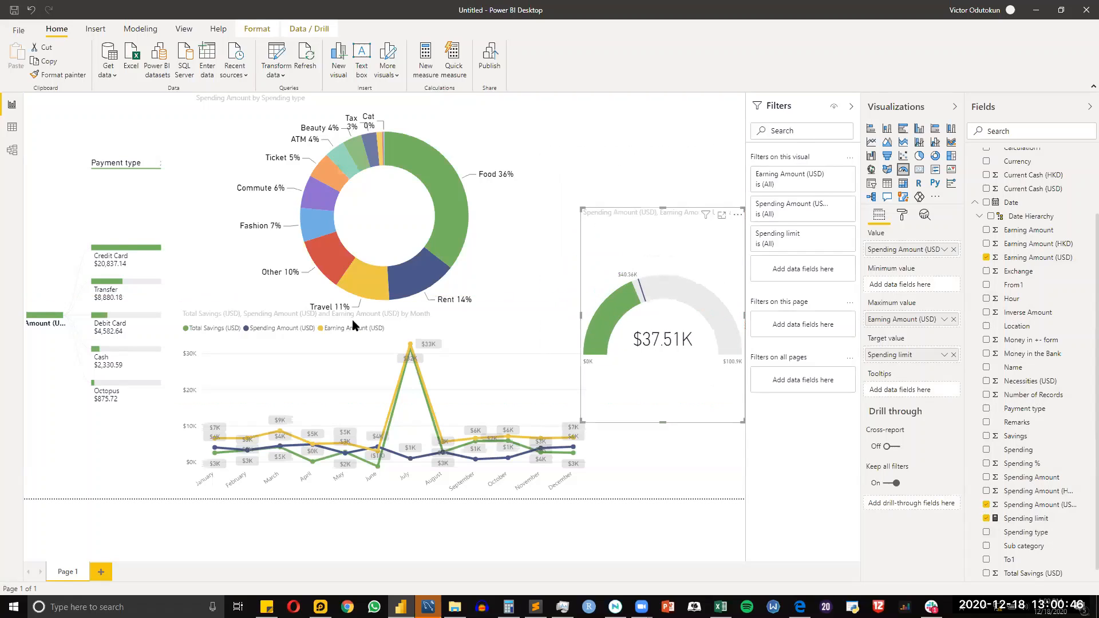
left_click(111, 174)
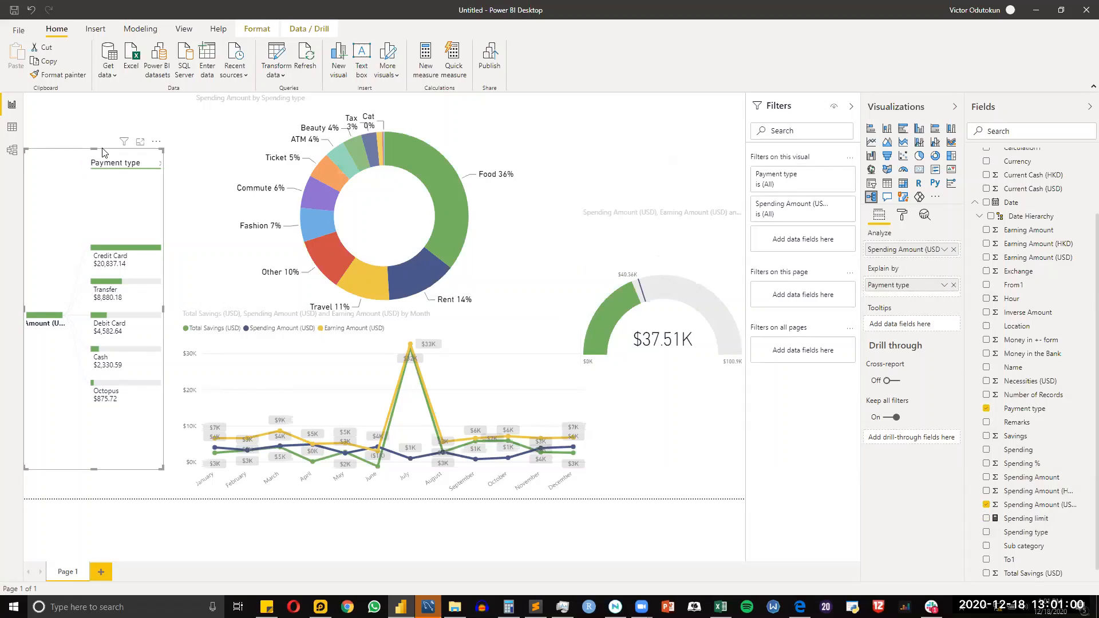
left_click_drag(98, 149, 92, 175)
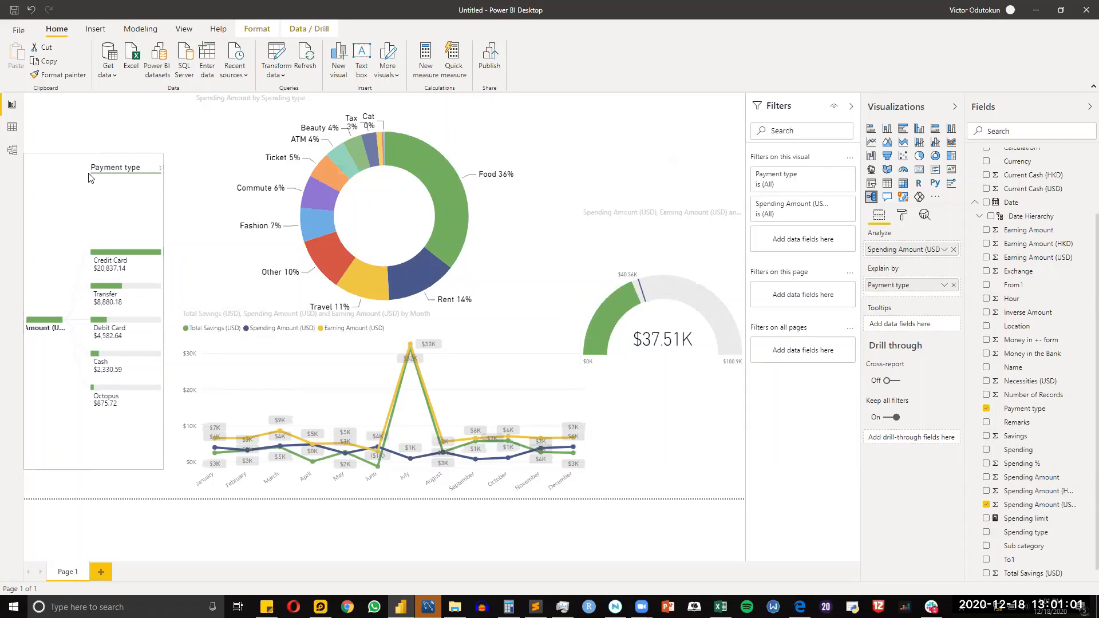
left_click(113, 137)
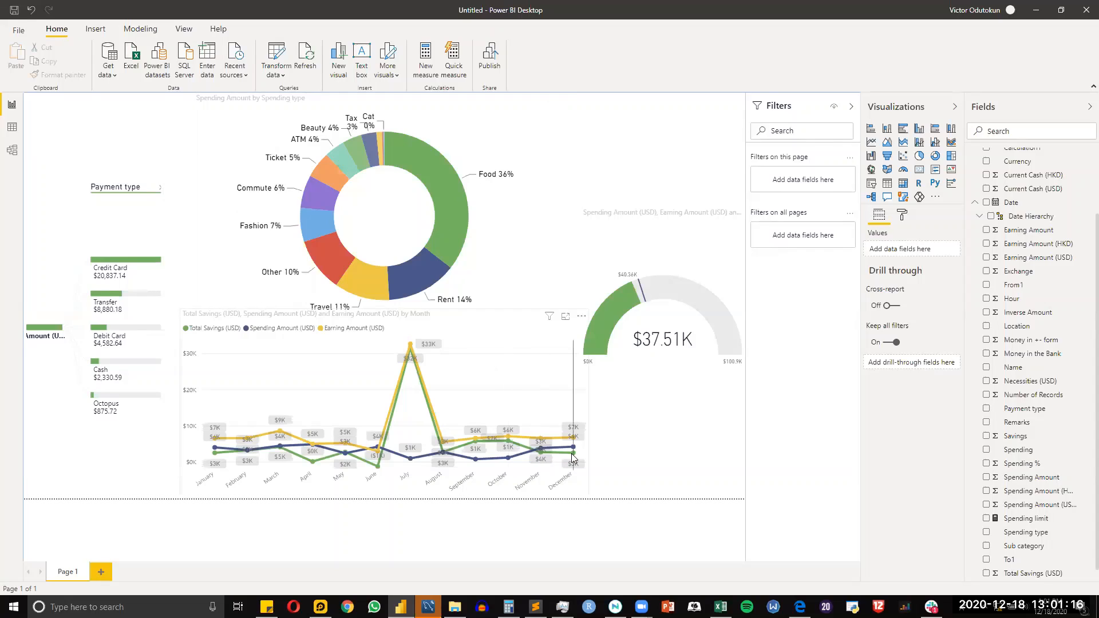
Step: Cross-filter the report by July in the monthly line chart, examine the values for neighbouring months, and clear the selection
left_click(413, 463)
left_click(413, 464)
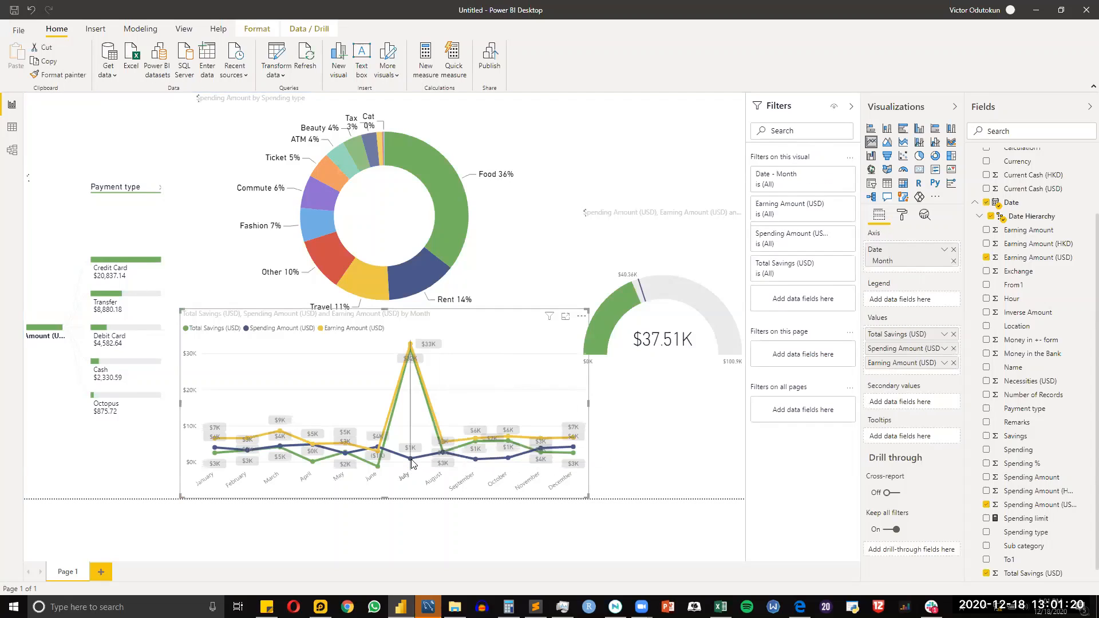
left_click(413, 464)
left_click(413, 464)
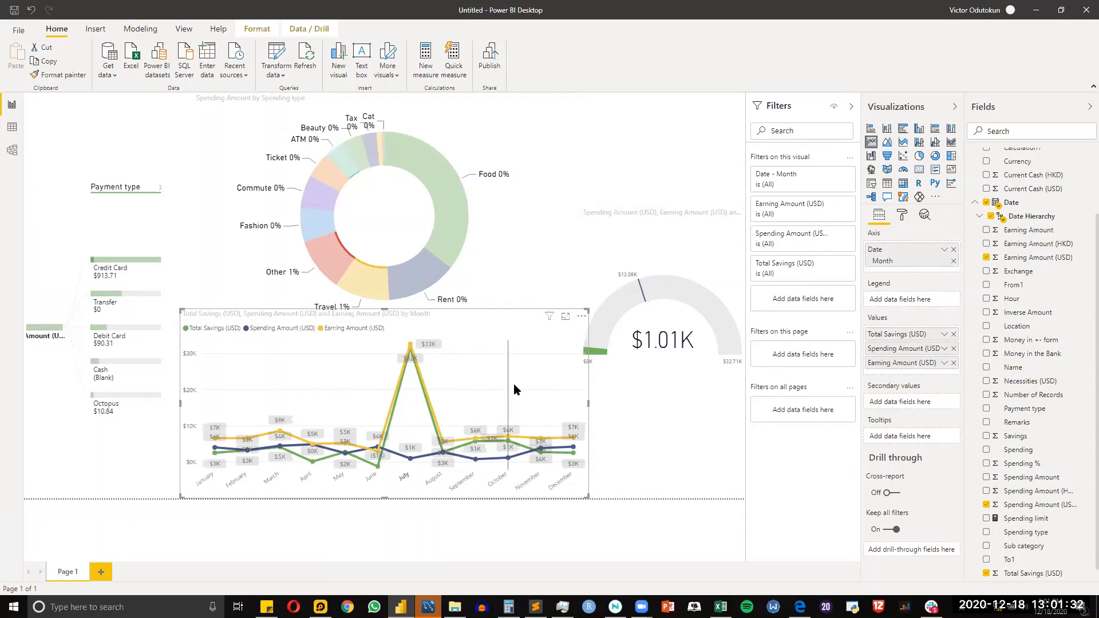
mouse_move(403, 371)
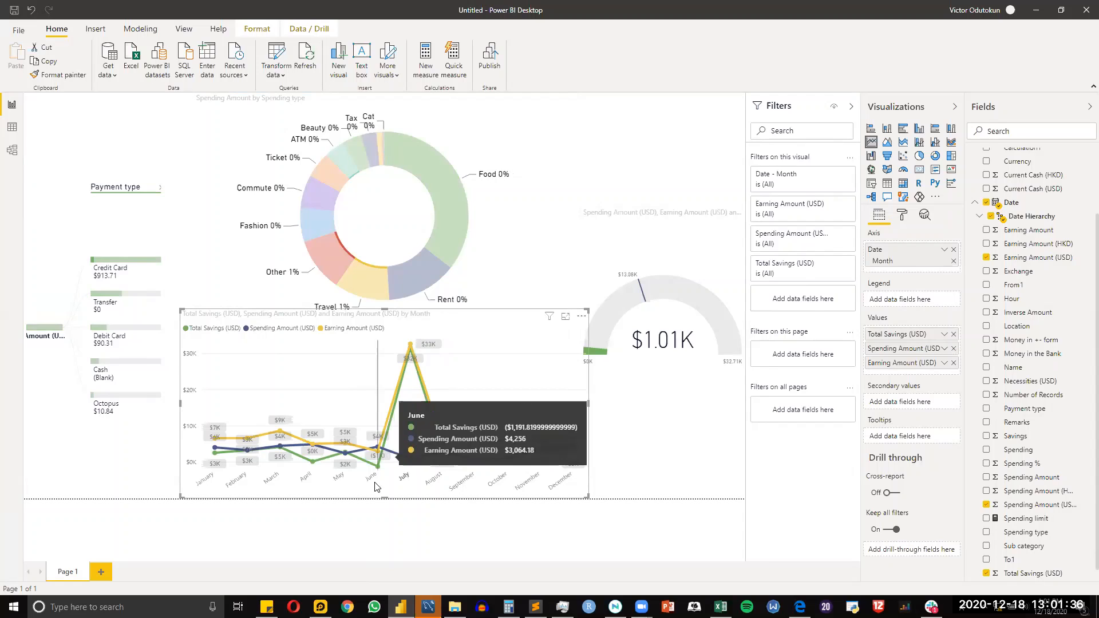
mouse_move(415, 453)
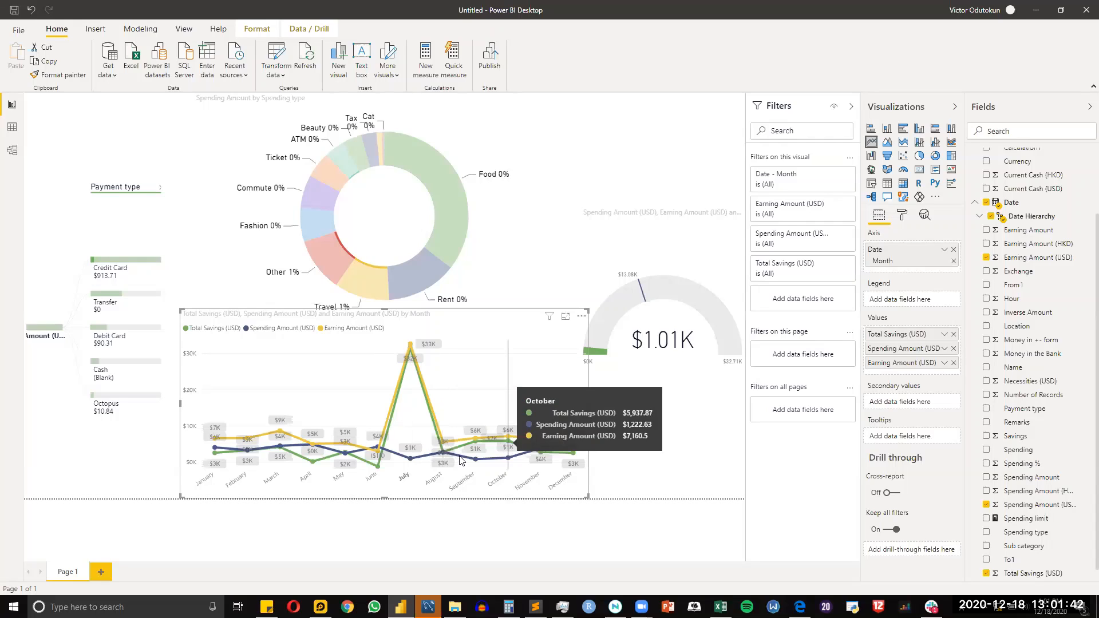
left_click(521, 468)
left_click(160, 192)
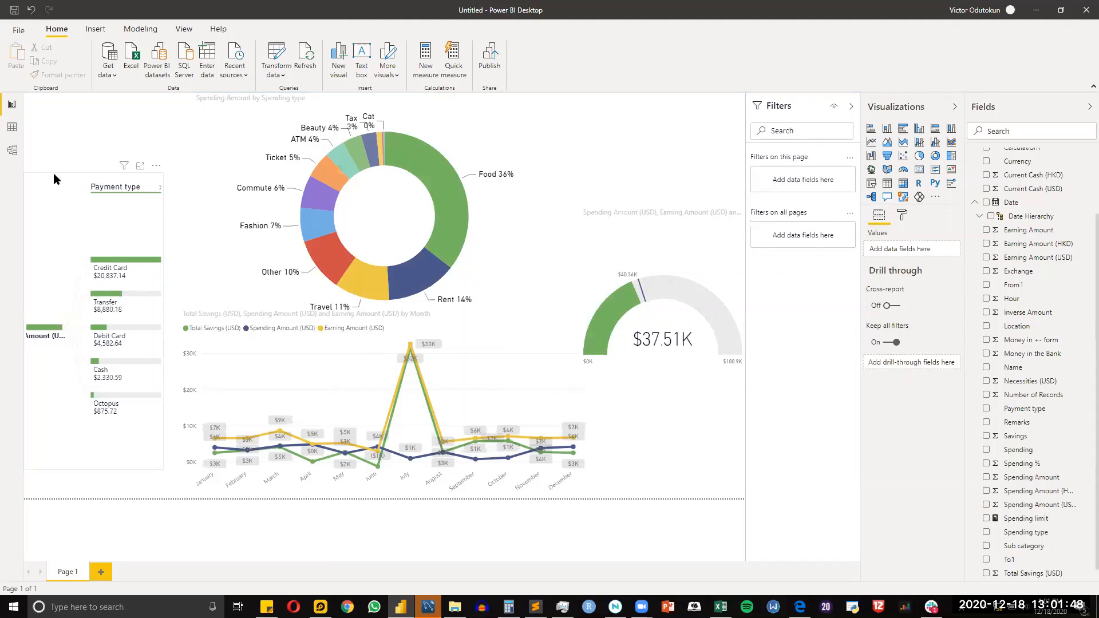
Step: Shorten the payment type tree further from its upper edge and move it down to free space above it
left_click(81, 177)
left_click_drag(82, 177, 88, 206)
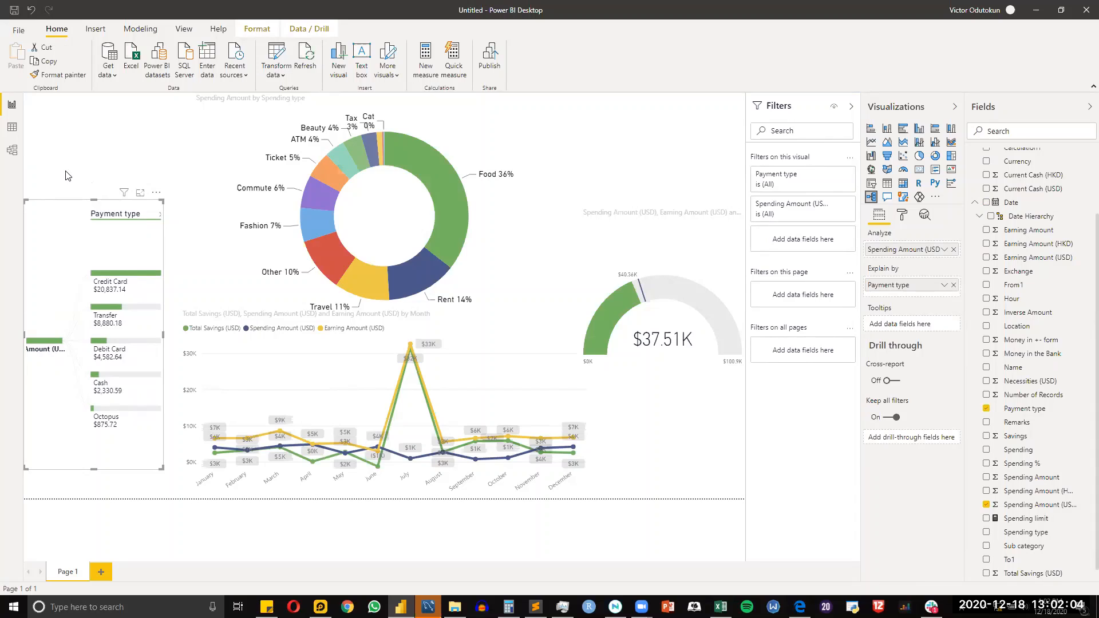
left_click(91, 163)
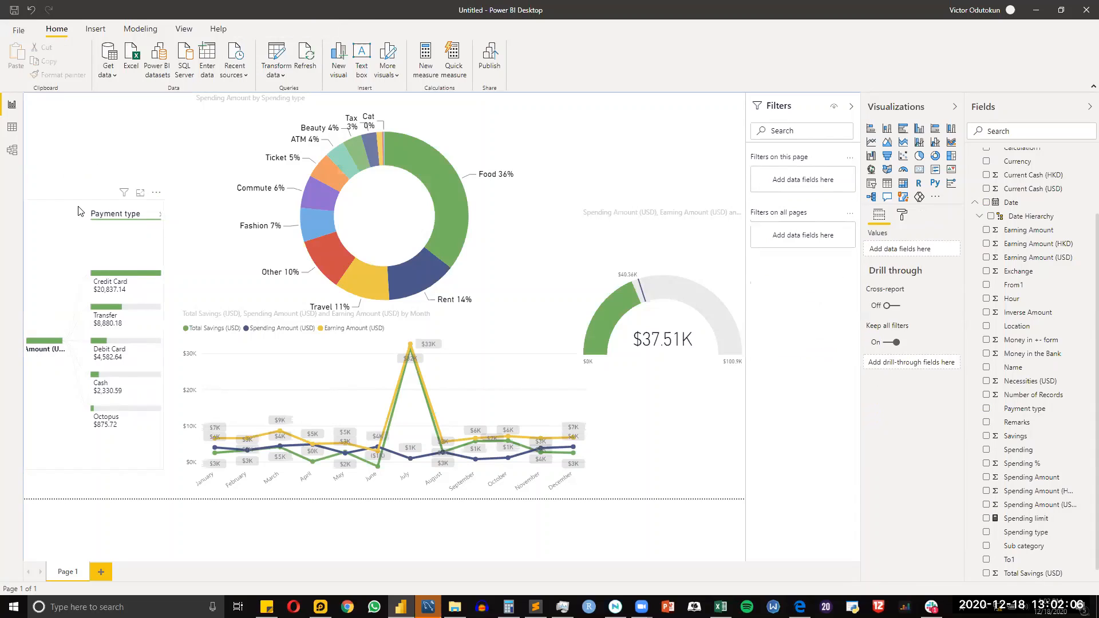
left_click(77, 233)
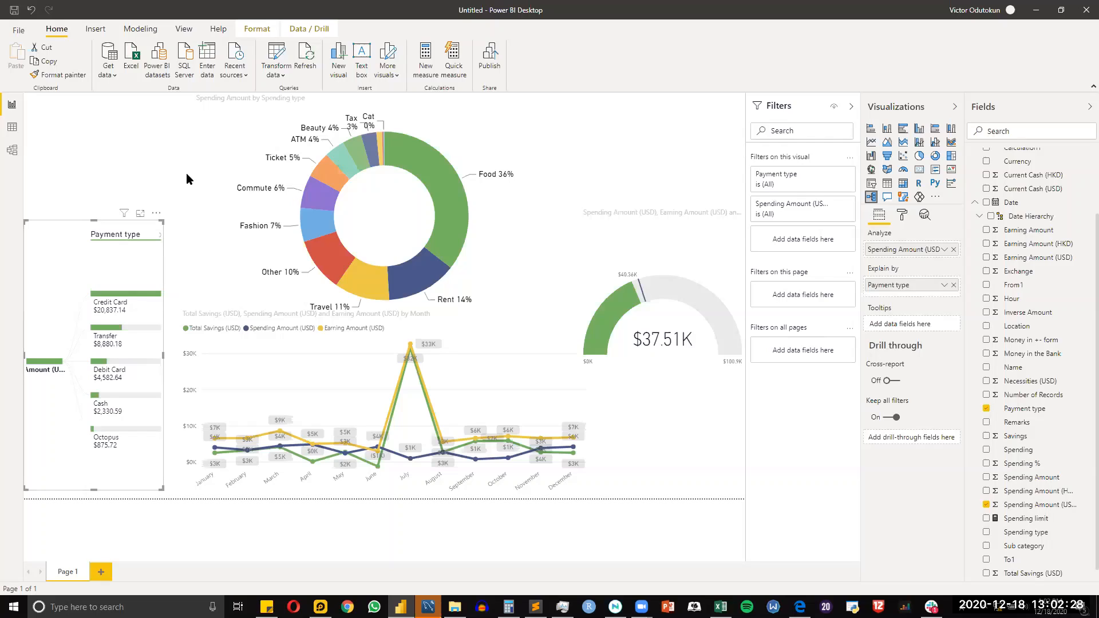
Step: Review the report's export and publish options, including the Power BI template and PDF formats, and return to the report page
left_click(19, 29)
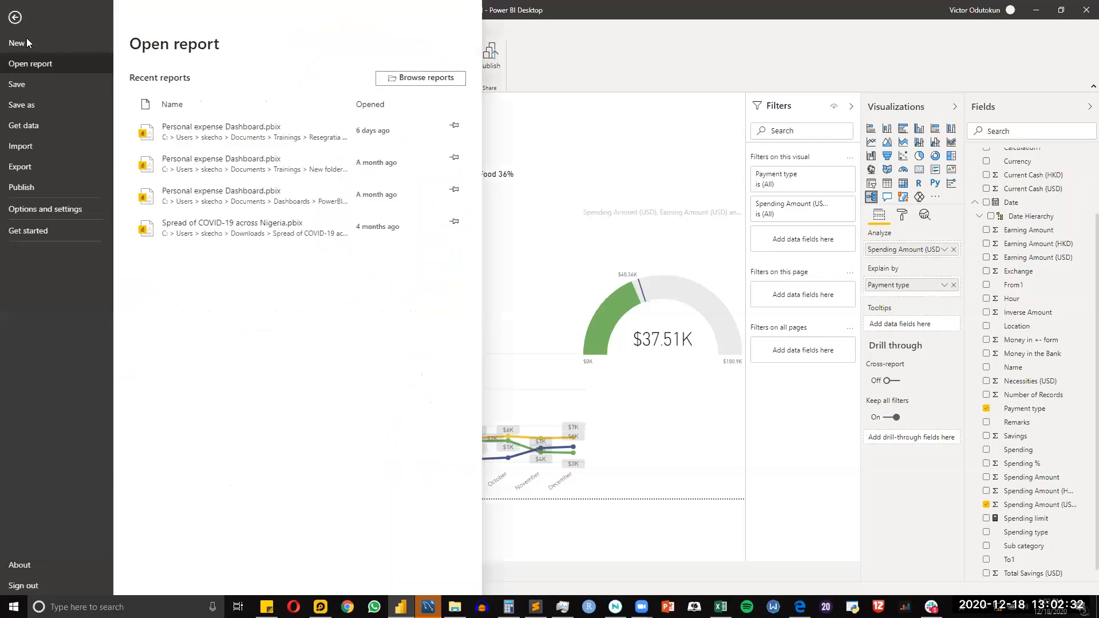
left_click(80, 167)
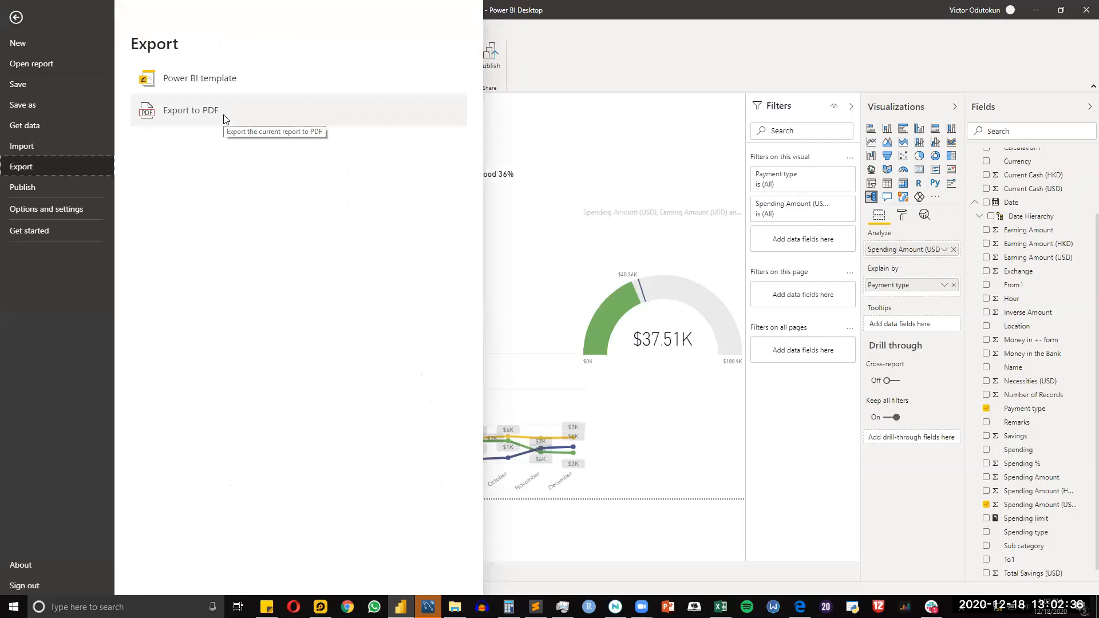
left_click(48, 188)
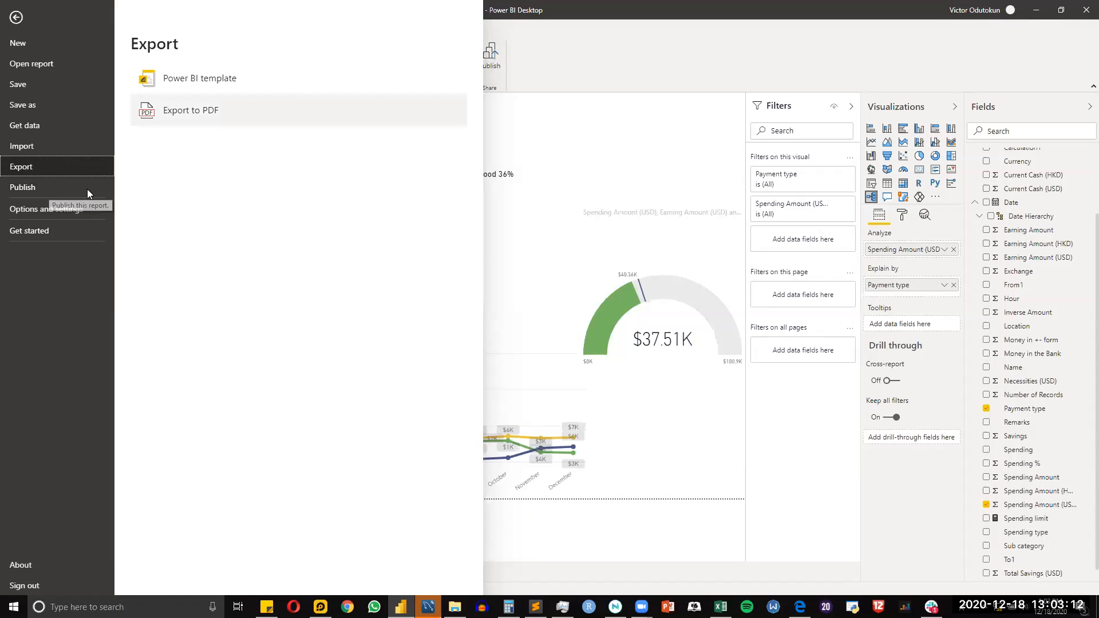
key("Escape")
left_click(162, 168)
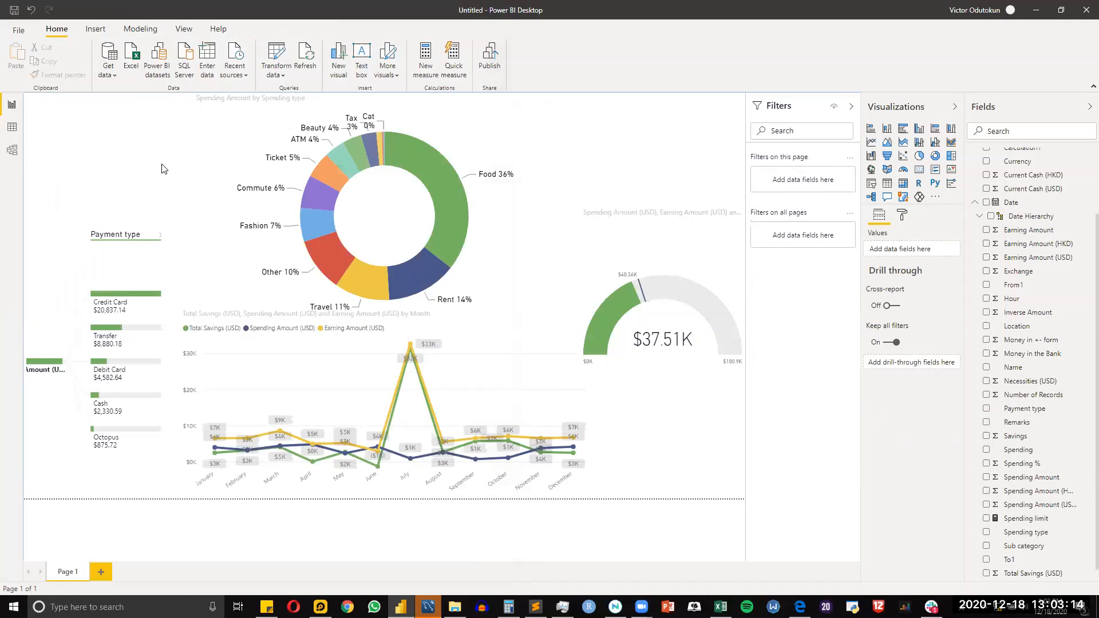
left_click(196, 29)
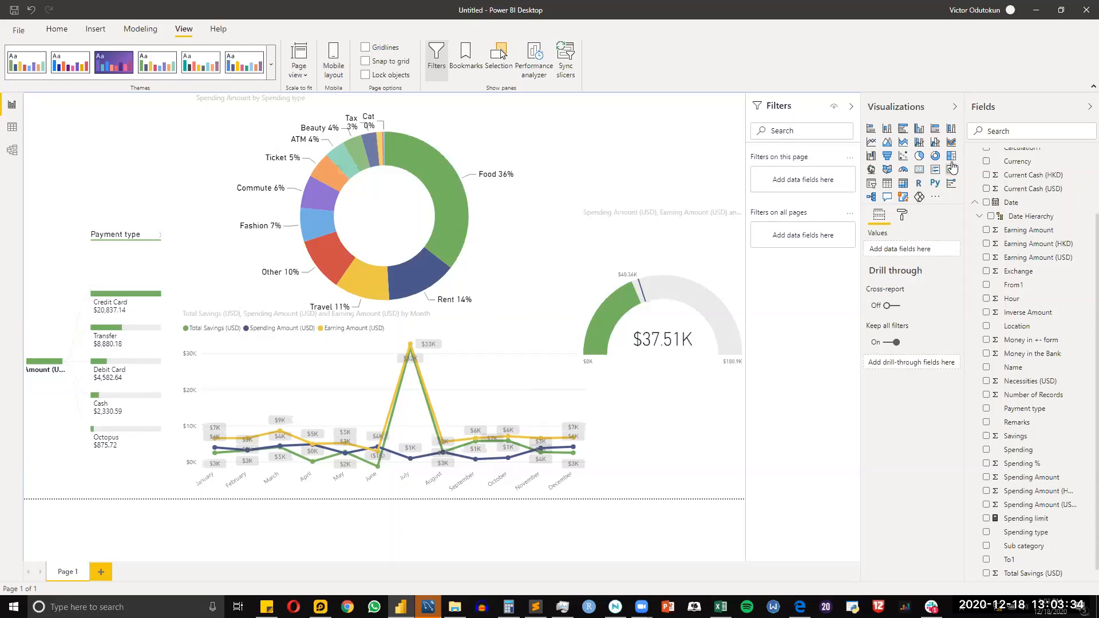
left_click(871, 184)
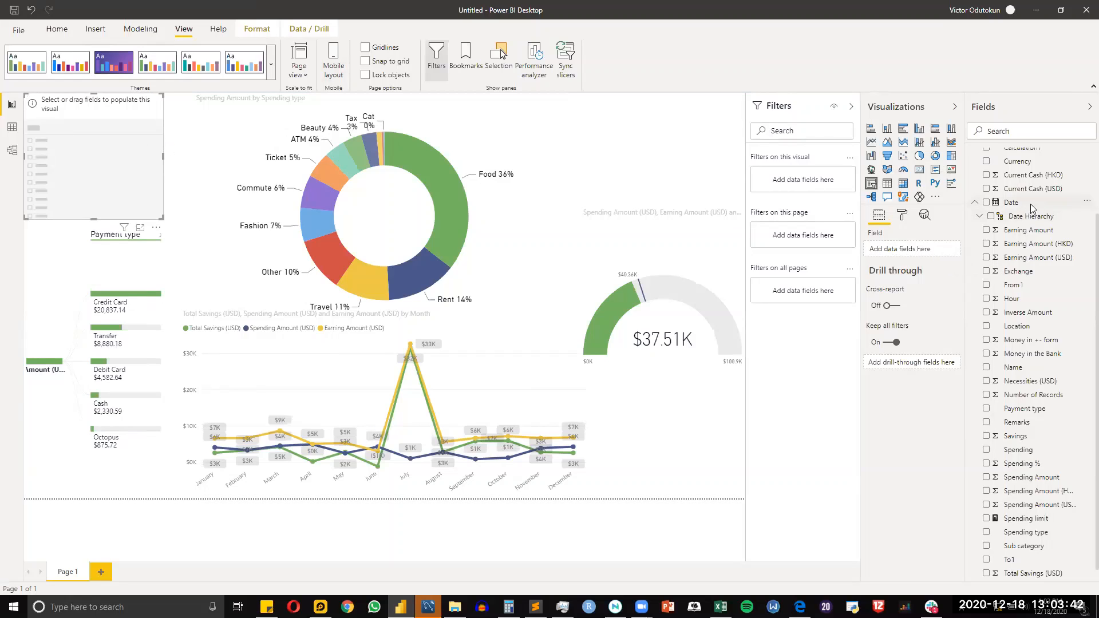
left_click_drag(1033, 205, 922, 252)
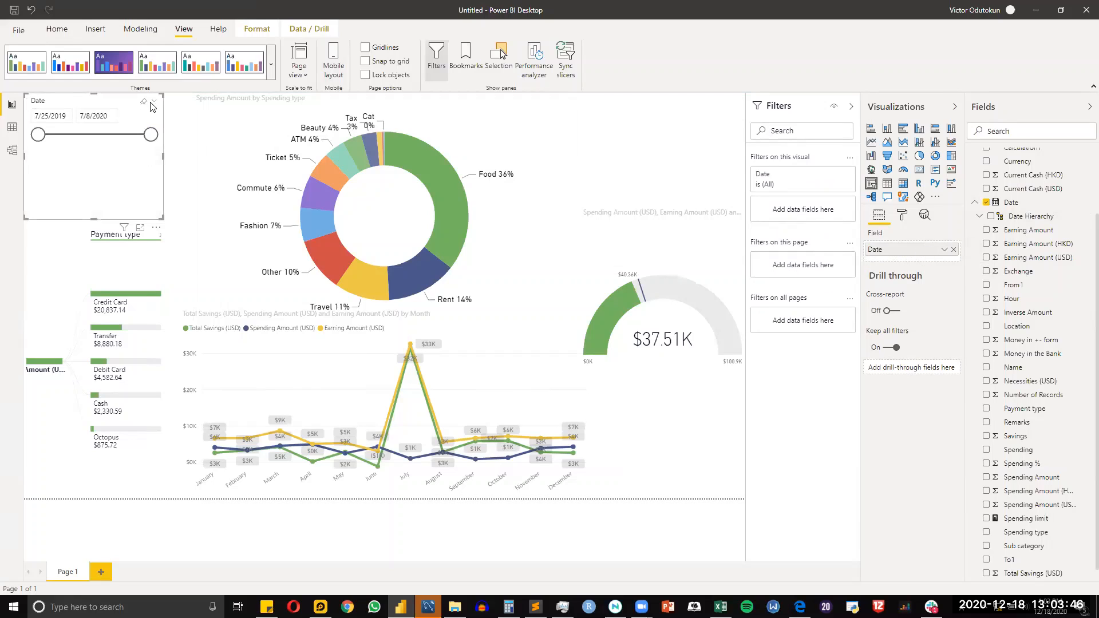
left_click(152, 102)
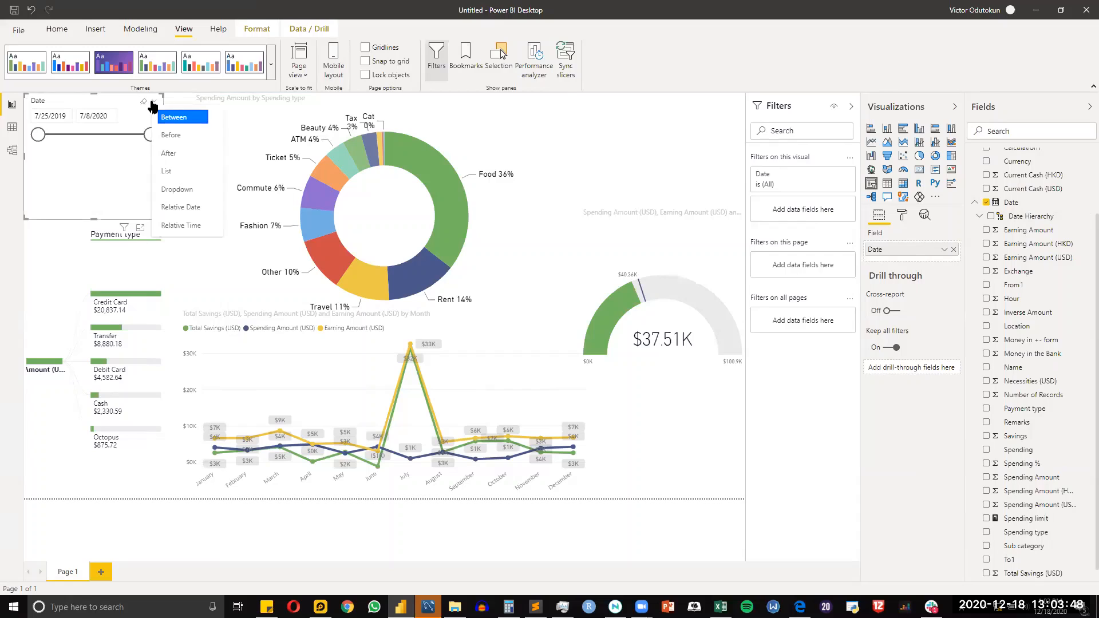
left_click(95, 155)
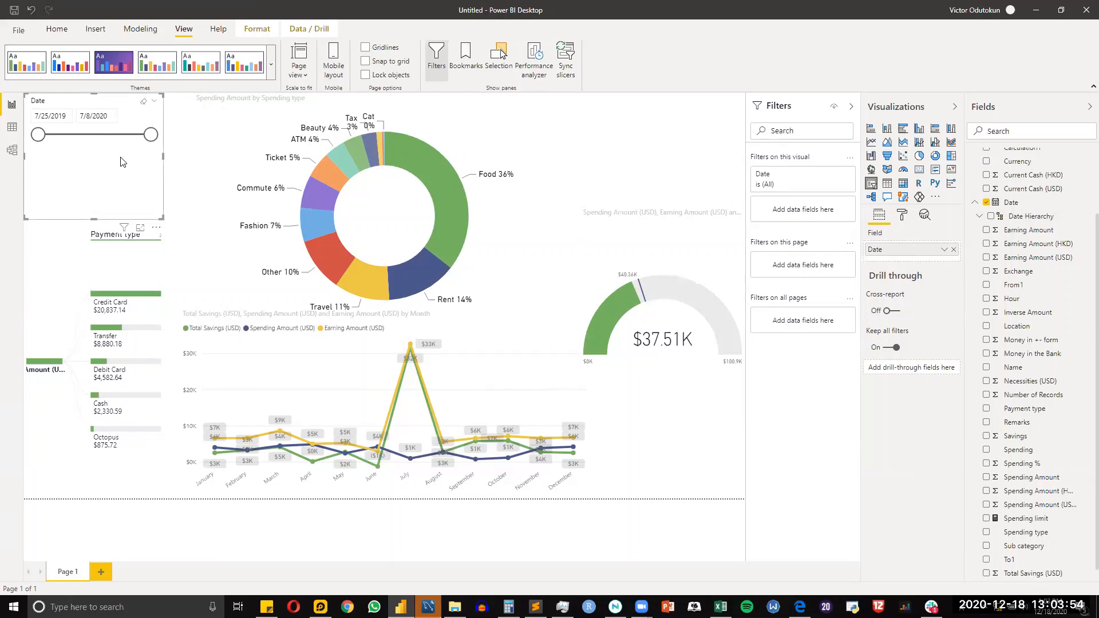
key("Delete")
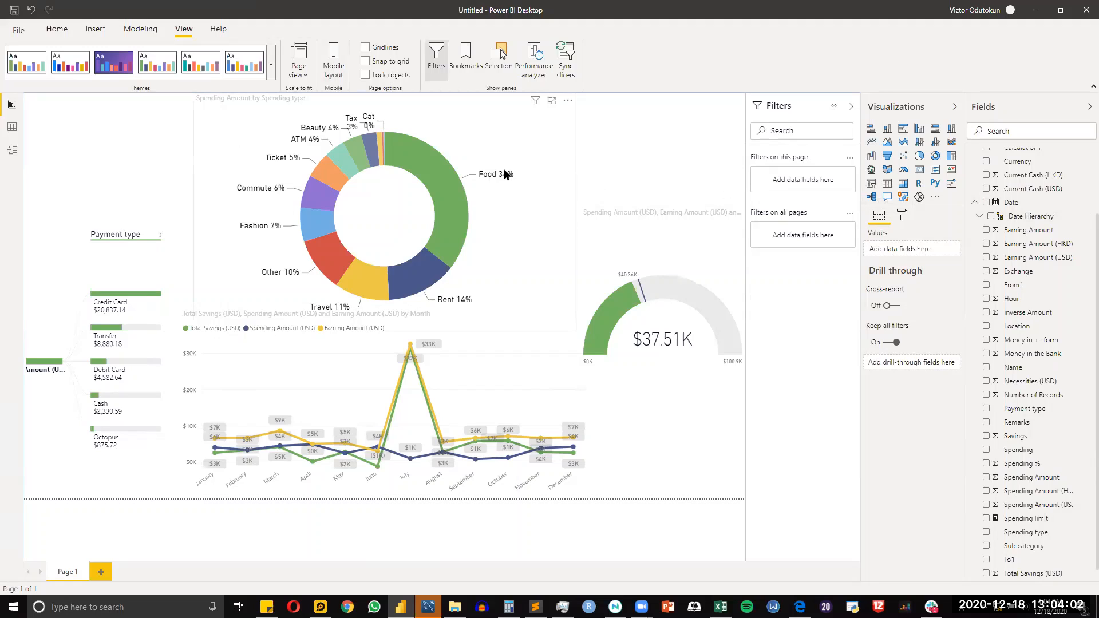
Step: Add a slicer on the Date field, checking the year and month slicer in the Personal expense Dashboard PDF for reference
left_click(871, 188)
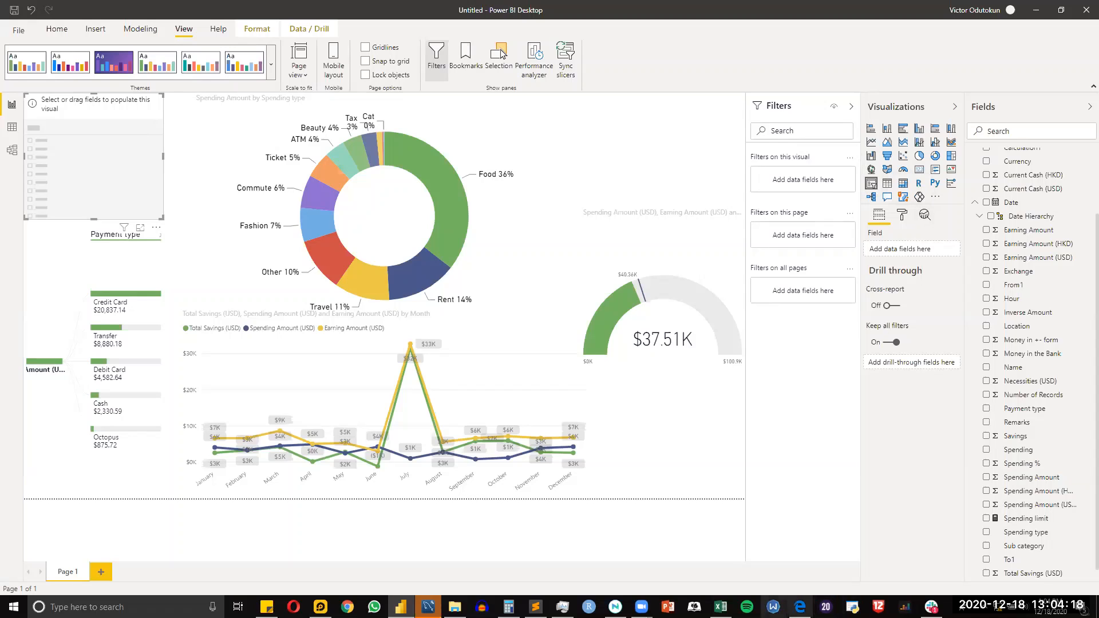
key("alt+Tab")
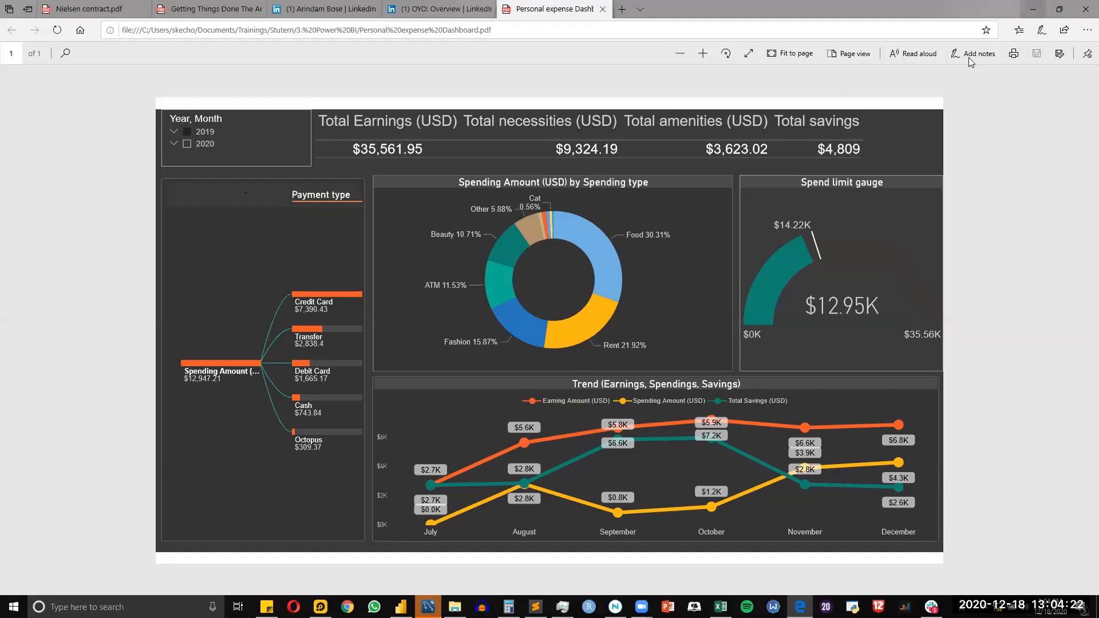
key("alt+Tab")
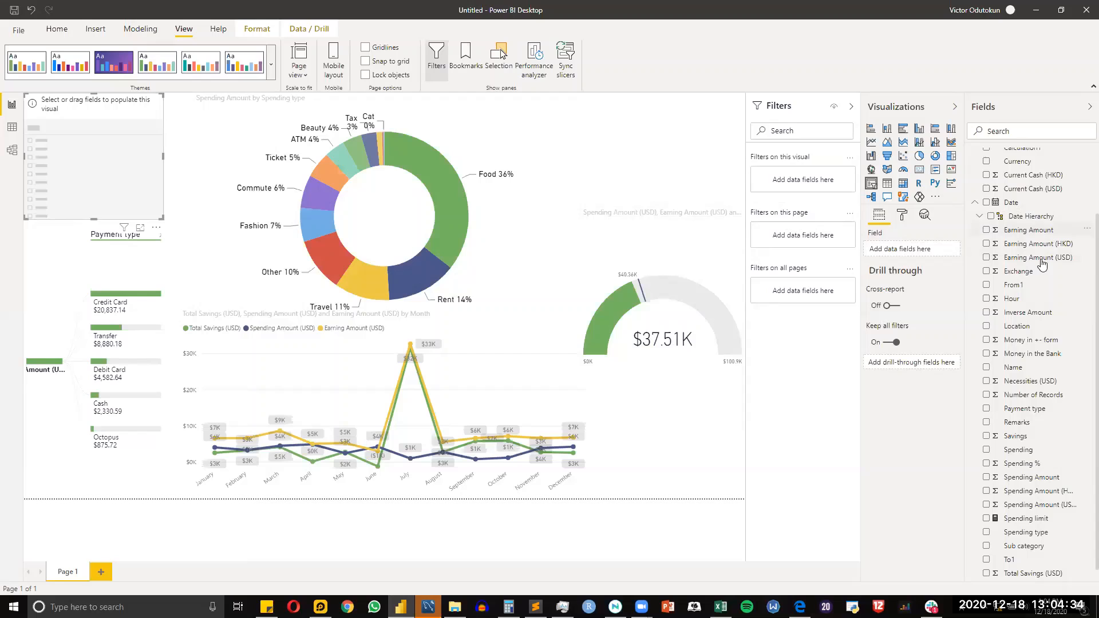
left_click_drag(1024, 204, 933, 252)
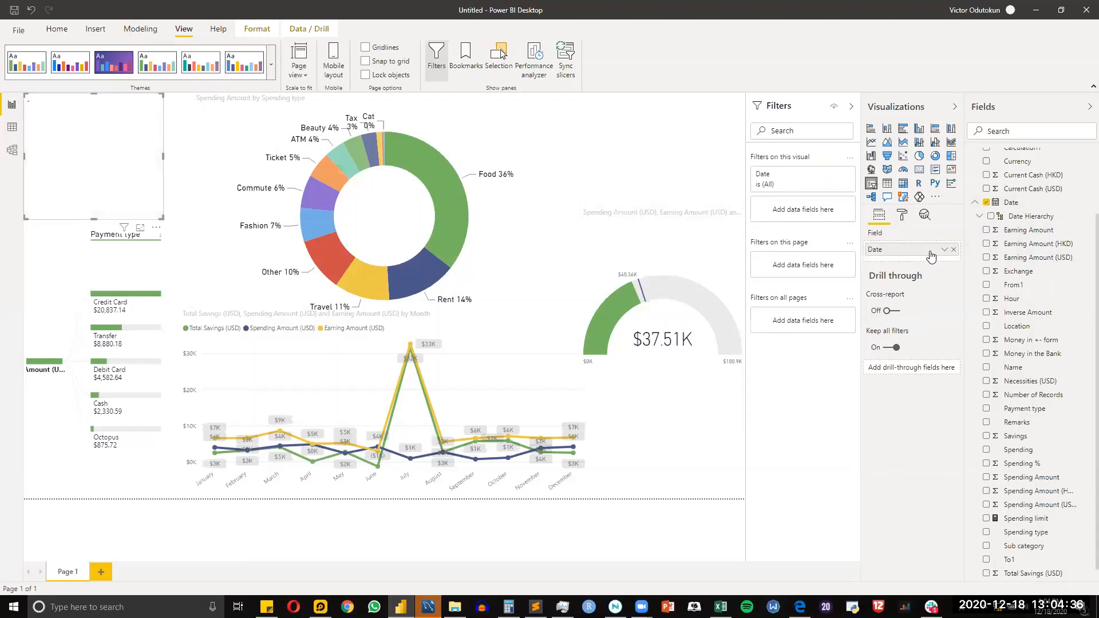
Step: Try the Dropdown style for the Date slicer, and switch it to the List style
left_click(903, 216)
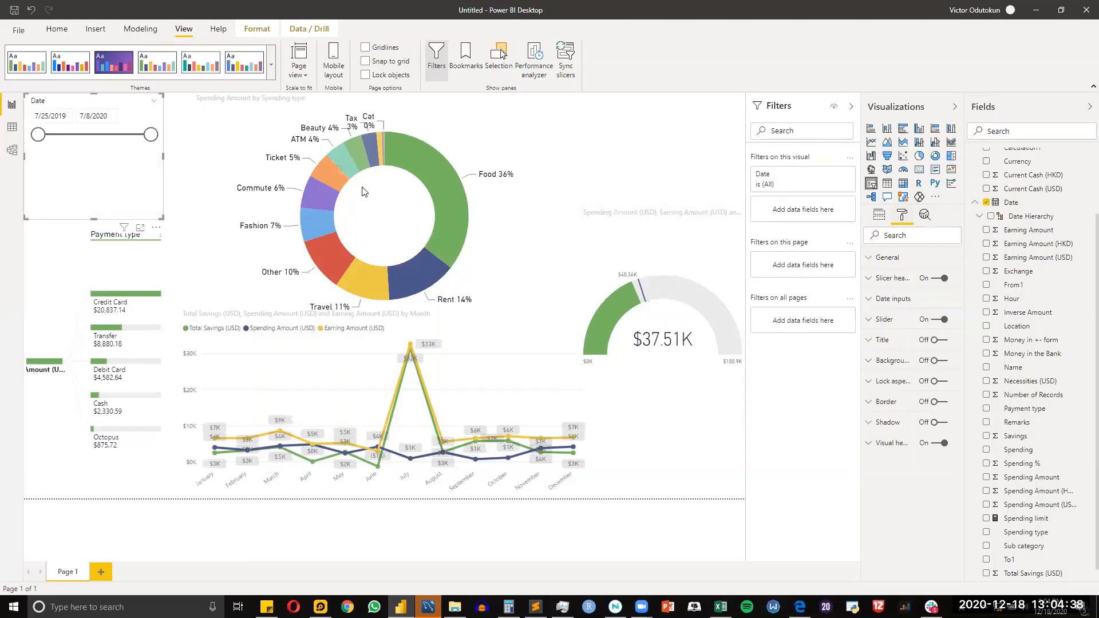
left_click(153, 105)
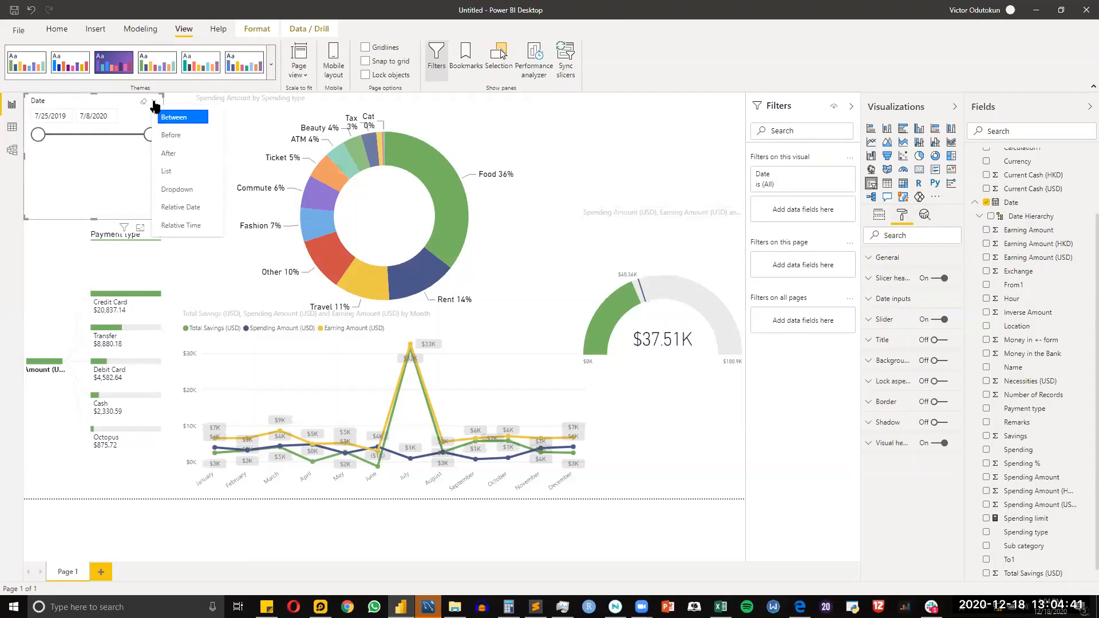
left_click(197, 191)
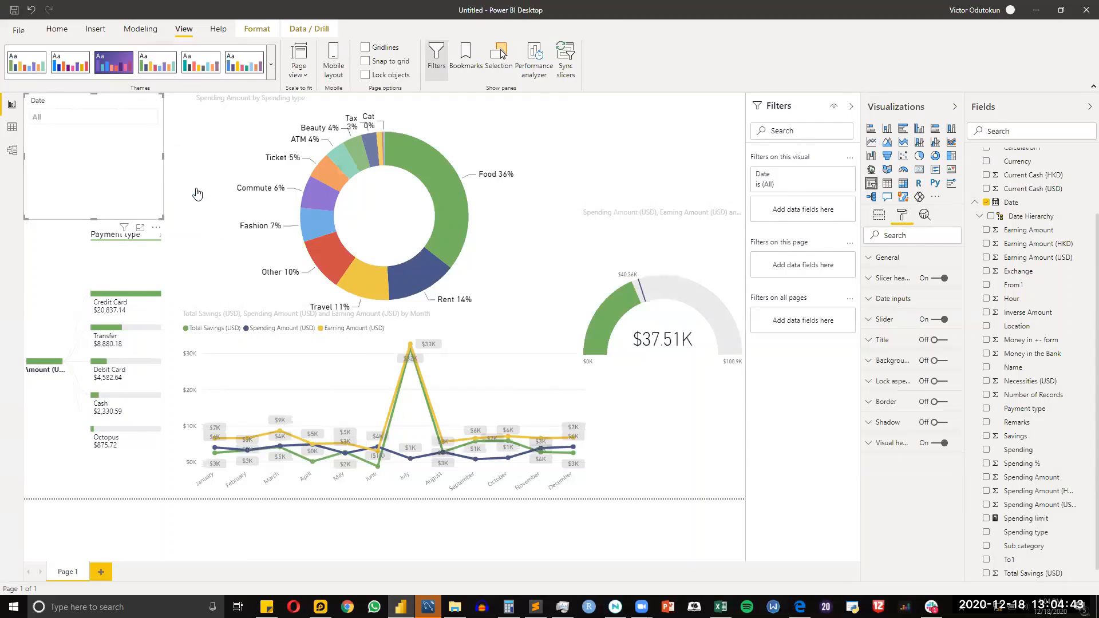
left_click(145, 120)
left_click(145, 120)
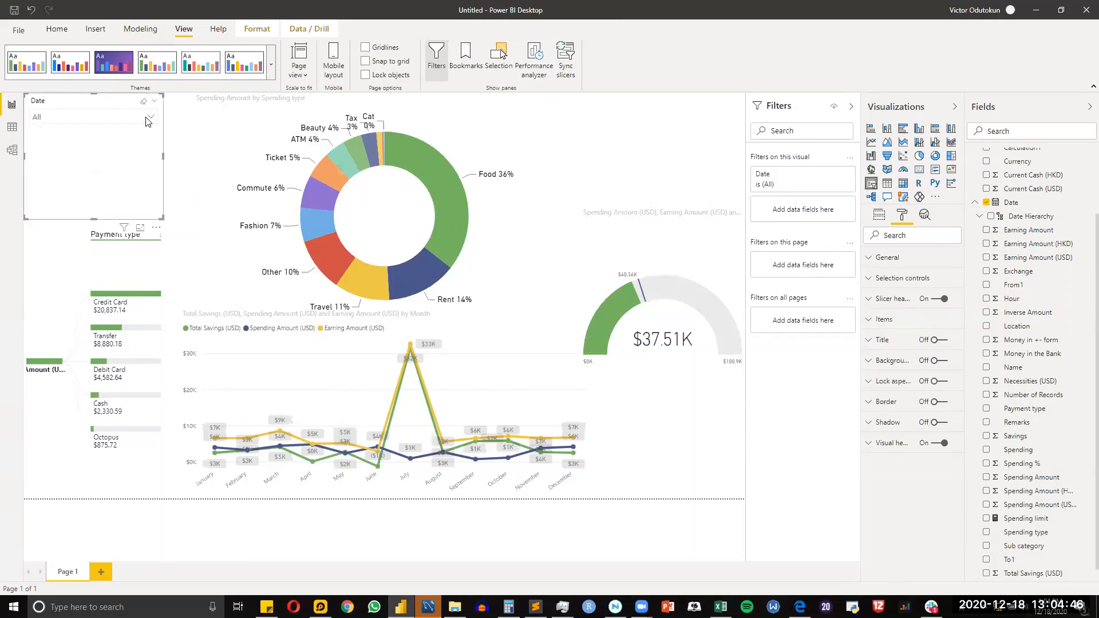
left_click(153, 102)
left_click(172, 171)
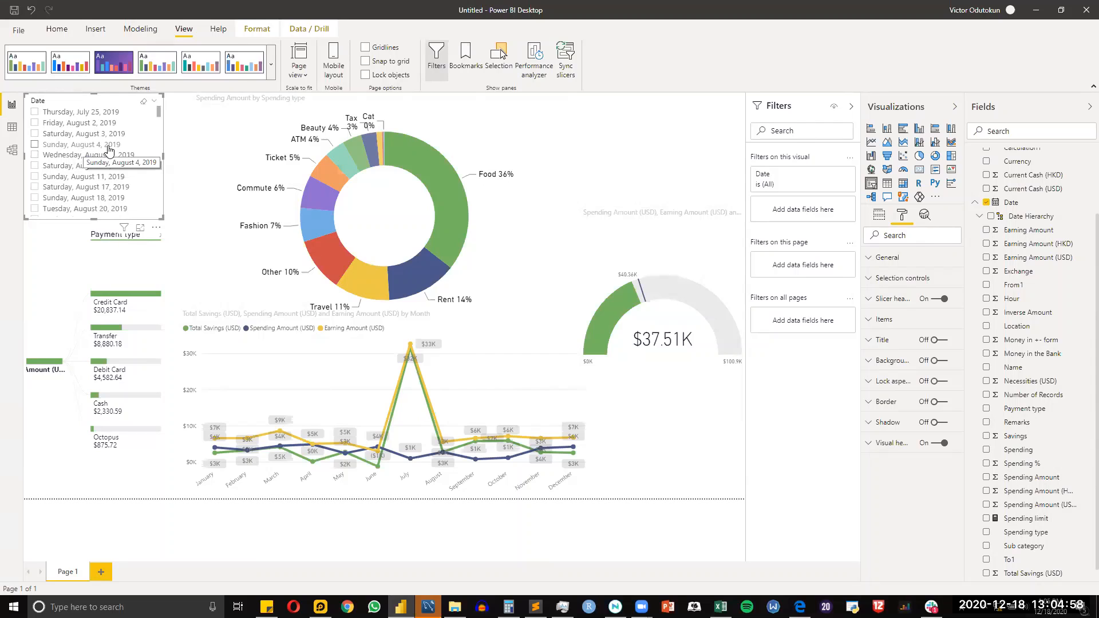
Step: Switch the slicer's Date field to the date hierarchy and remove its Day and Quarter levels
left_click(879, 215)
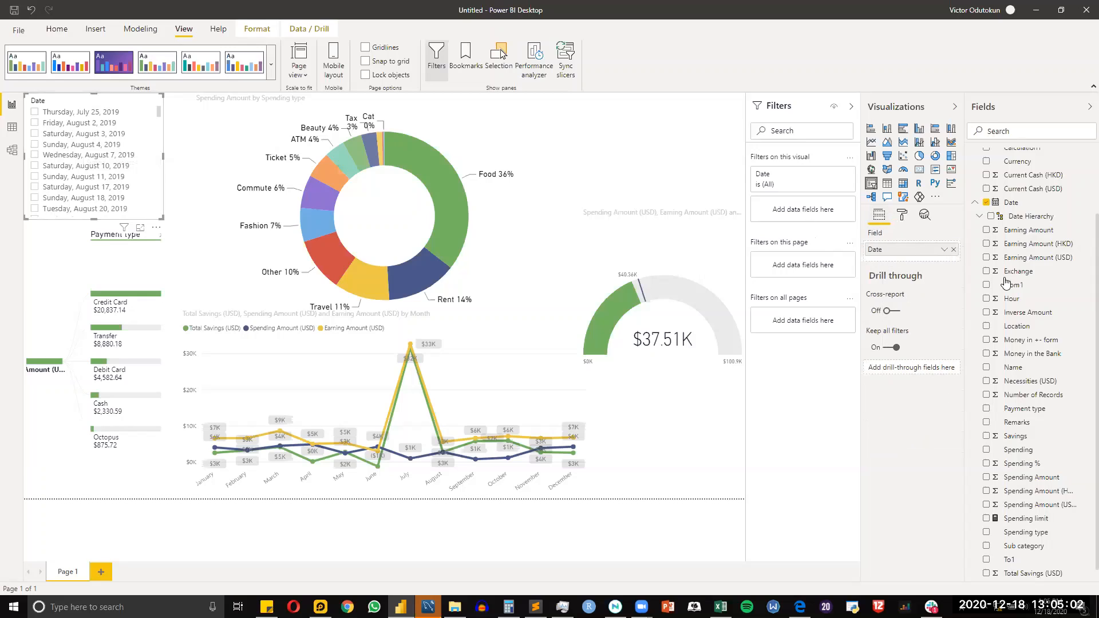
left_click(944, 250)
left_click(1006, 339)
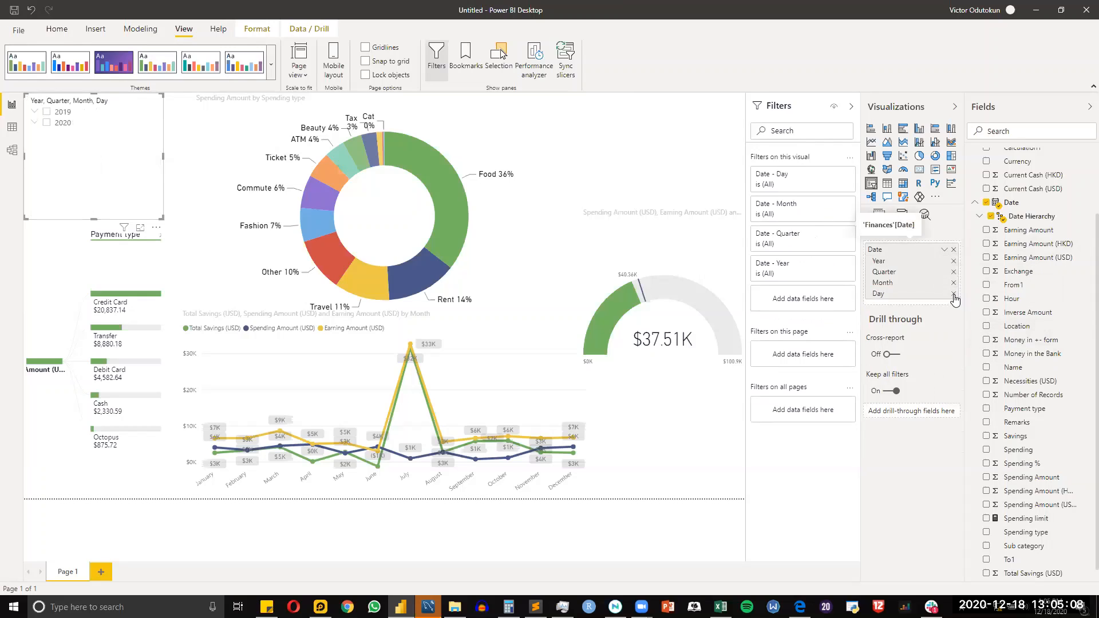
left_click(953, 294)
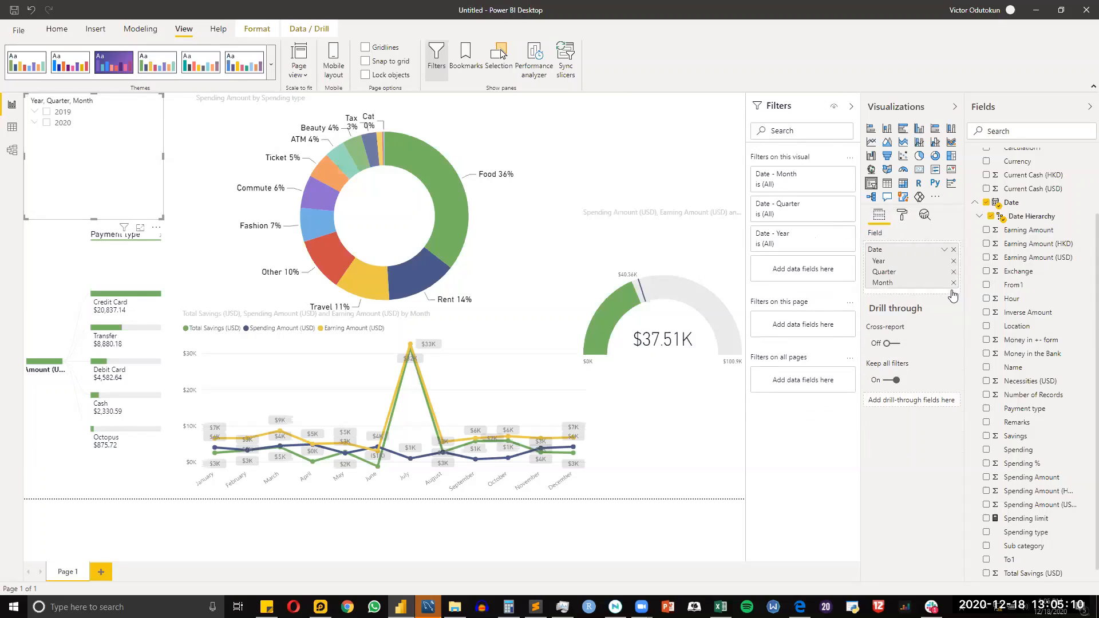
left_click(953, 272)
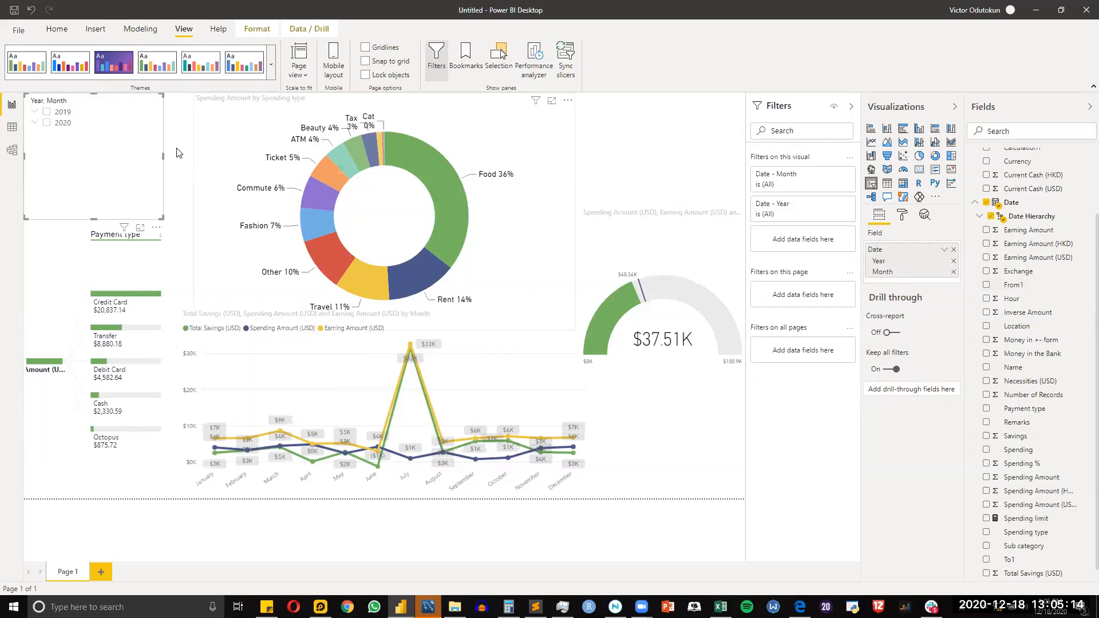
Step: Filter the report by 2020 in the slicer, expand that year's months, and clear the selection
left_click(47, 124)
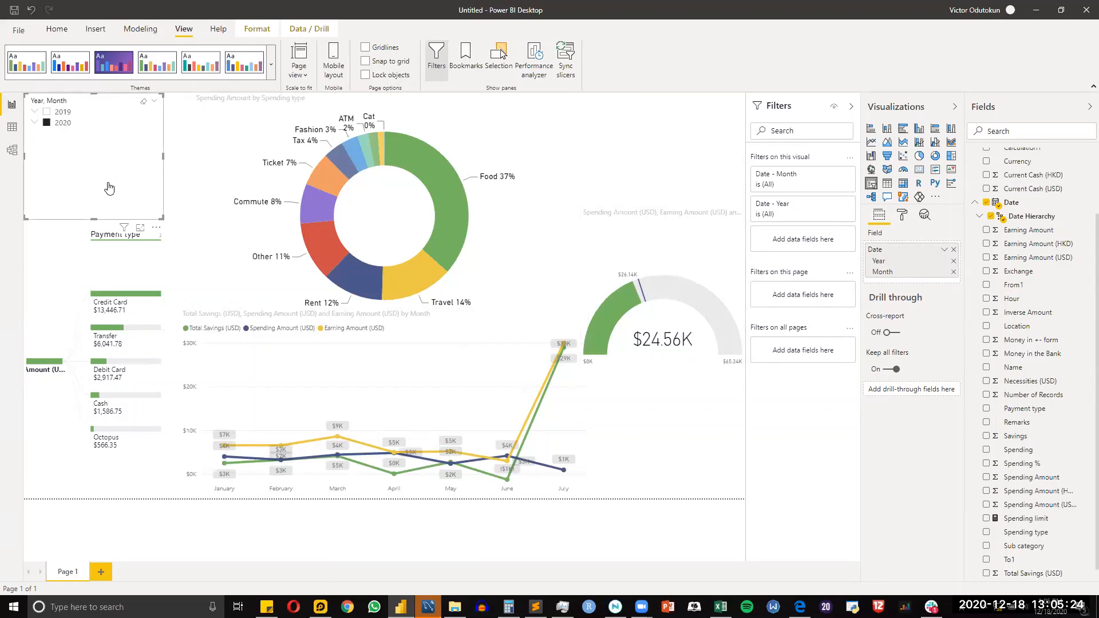
left_click(36, 125)
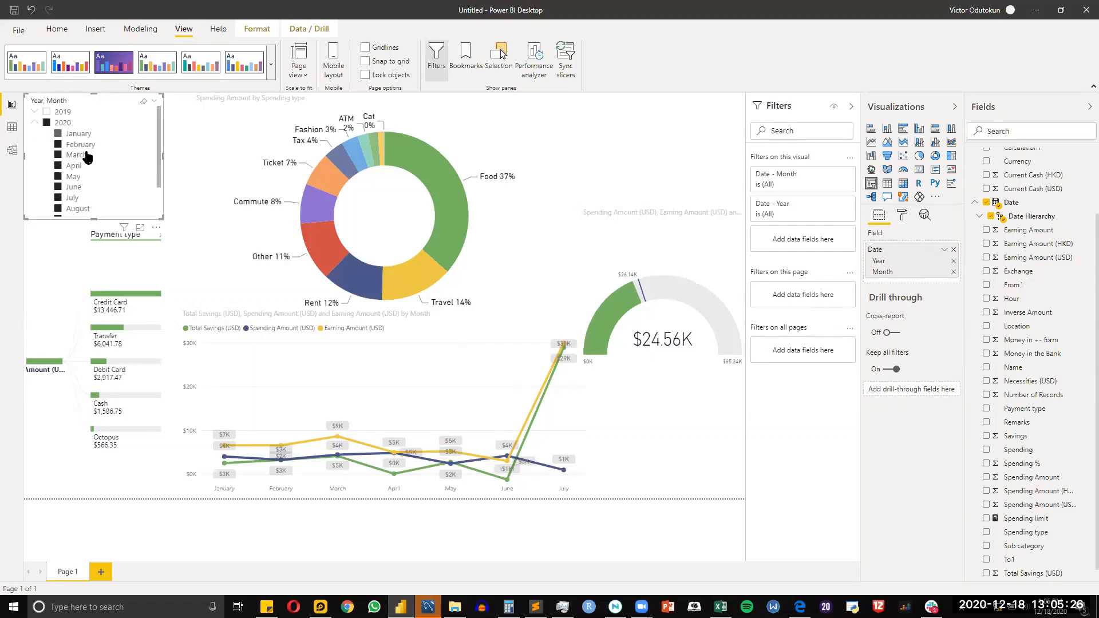
left_click(47, 123)
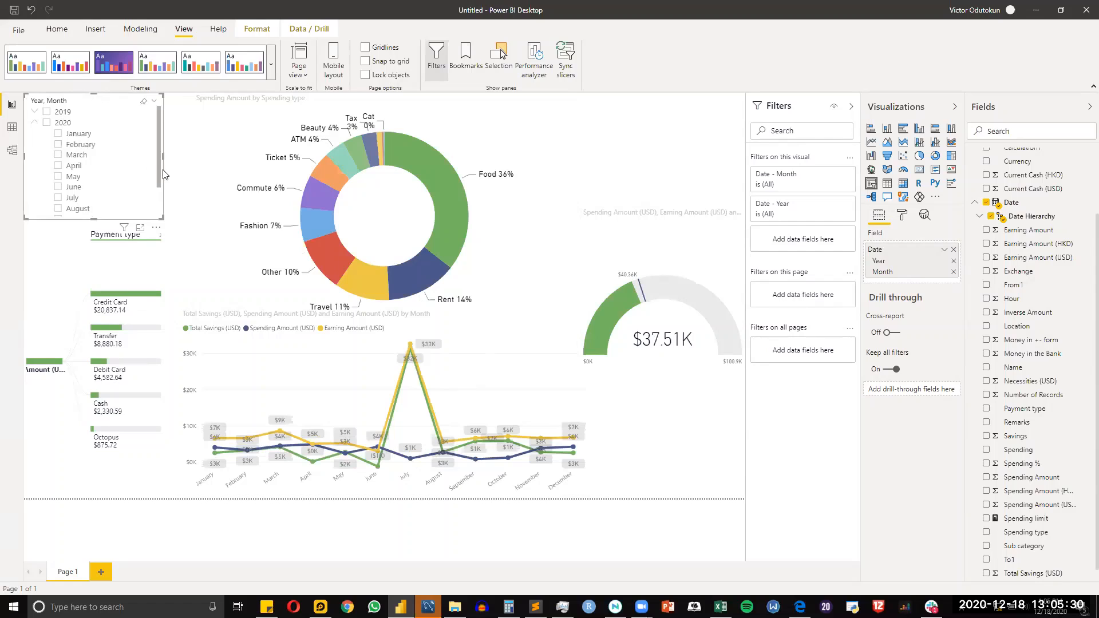
Step: Filter the report by single months of 2020 in turn, including December, October, July and June, and examine the visuals
scroll(156, 193, "down", 2)
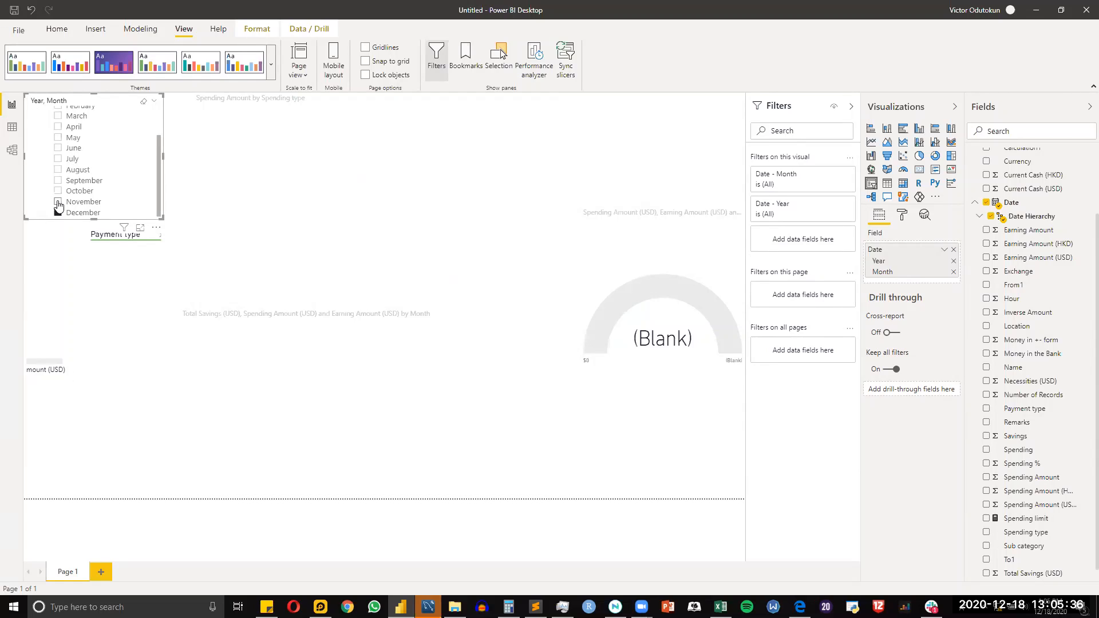
left_click(58, 191)
left_click(58, 163)
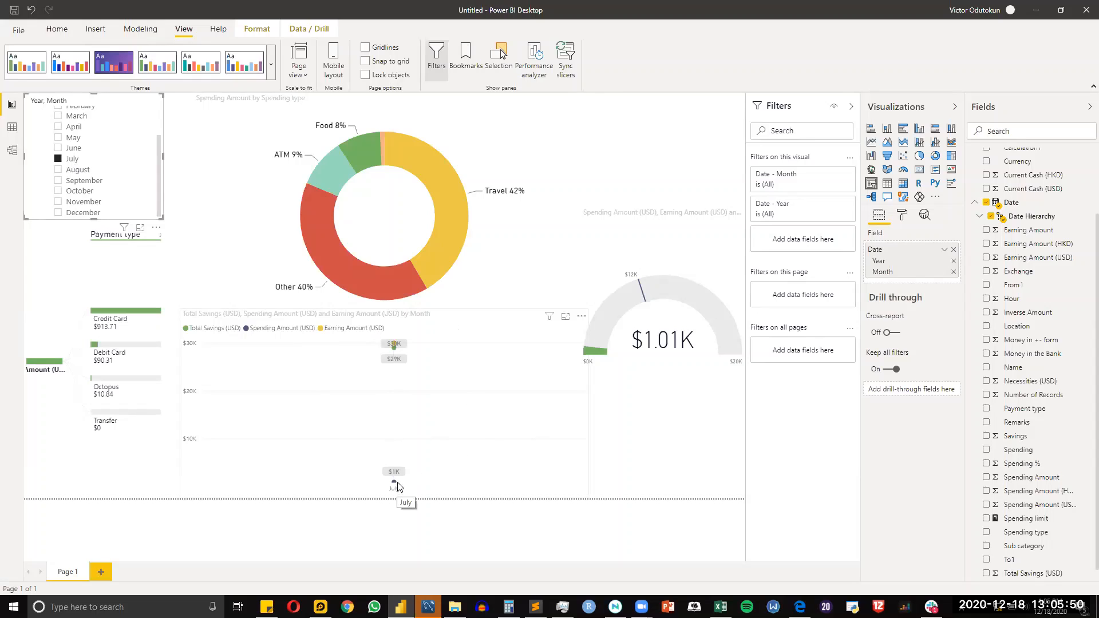
left_click(58, 149)
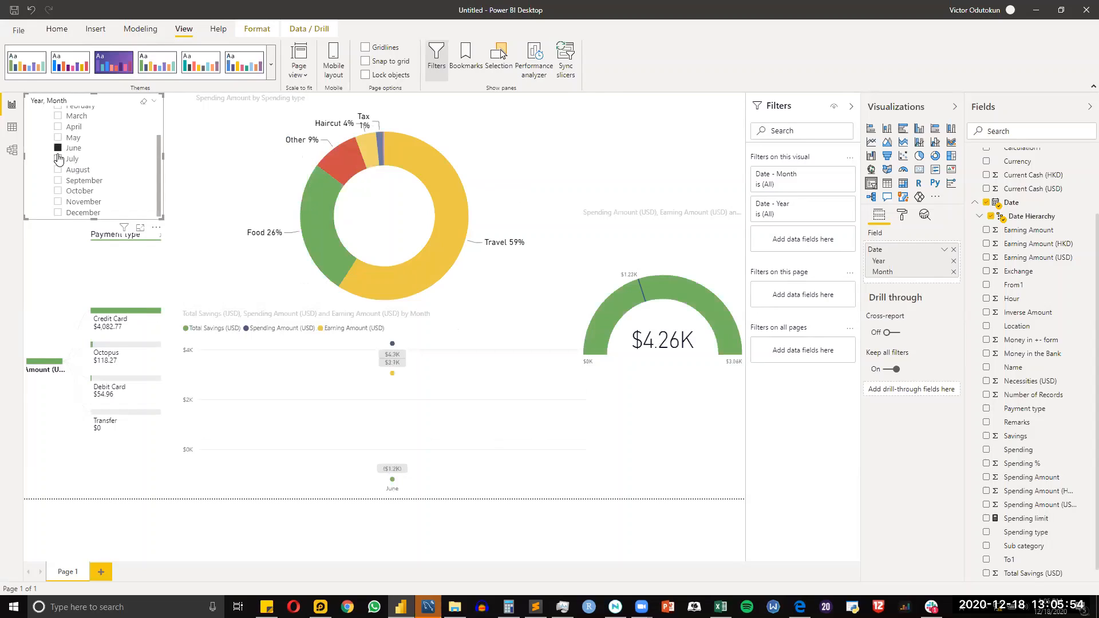
Step: Add July, May, April and March 2020 to the June selection in the slicer
left_click(58, 157, "ctrl")
left_click(58, 139, "ctrl")
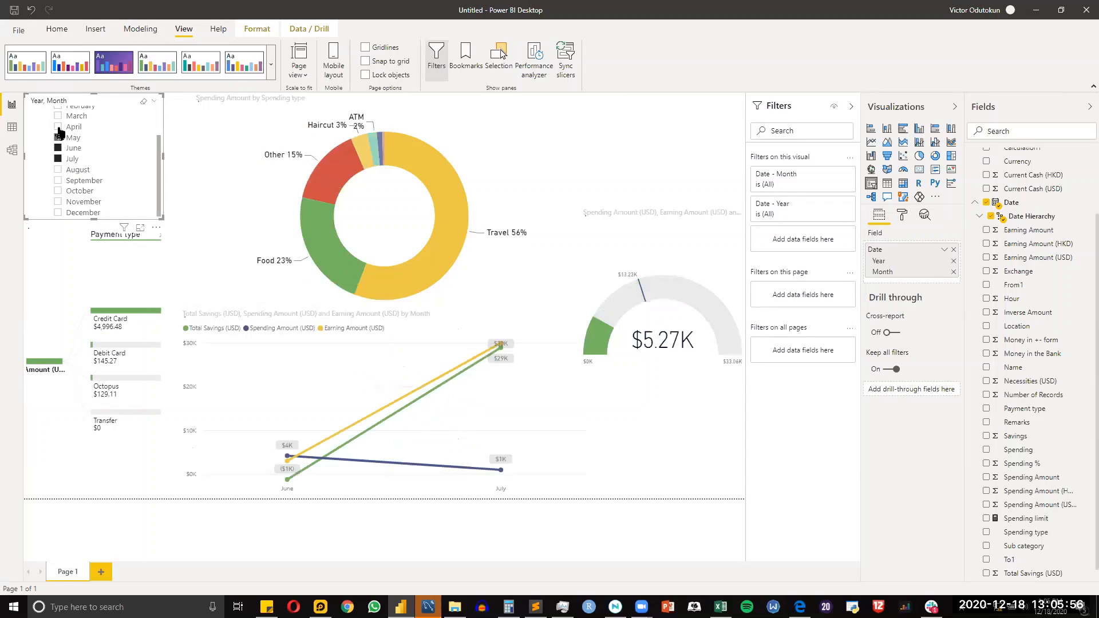
left_click(58, 126, "ctrl")
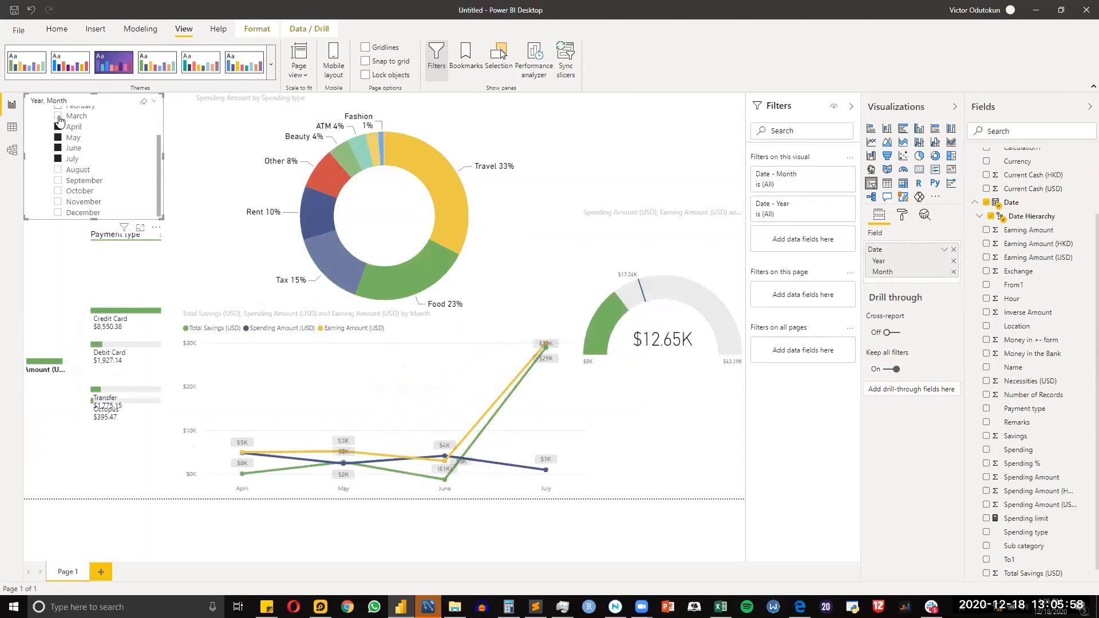
left_click(58, 115, "ctrl")
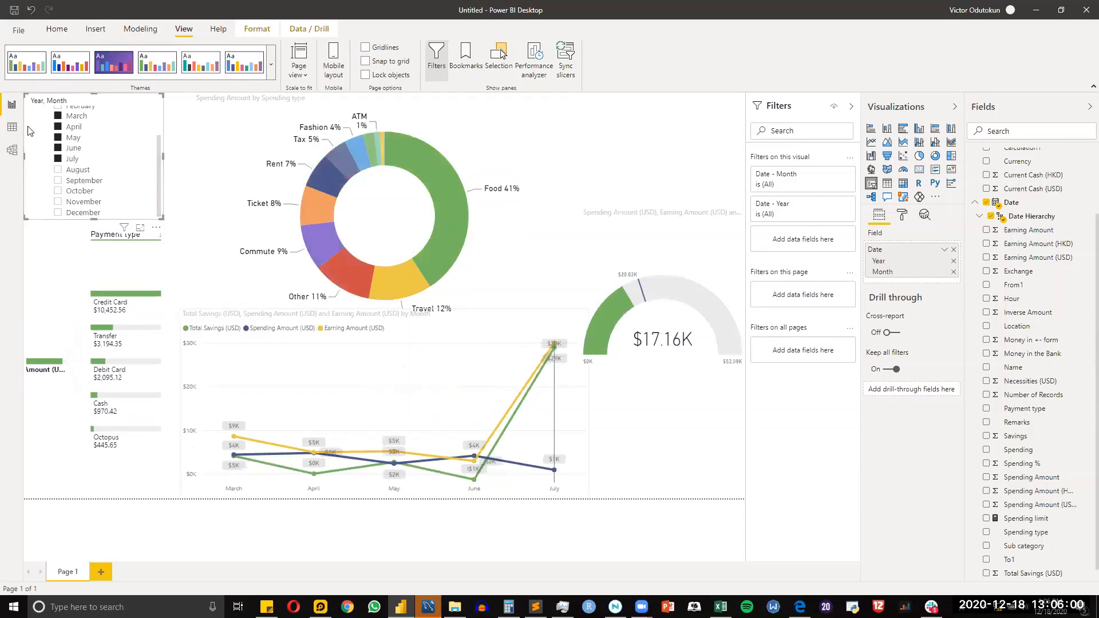
Step: Select the whole year 2020 in the slicer, collapse its months, and shorten the slicer from its lower edge
scroll(80, 157, "up", 2)
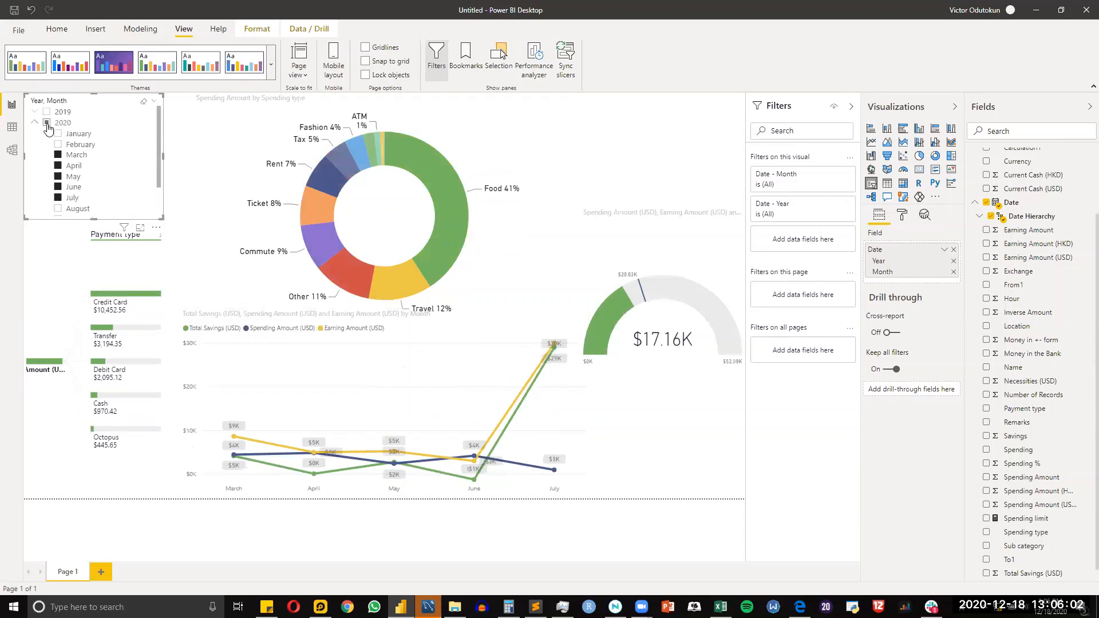
left_click(47, 123)
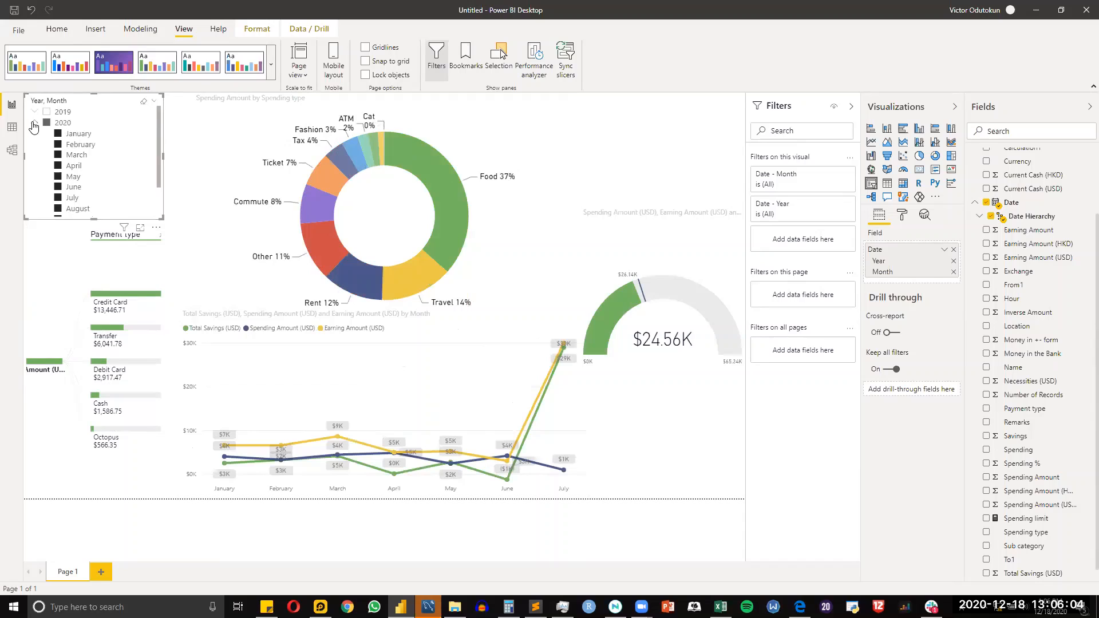
left_click(34, 124)
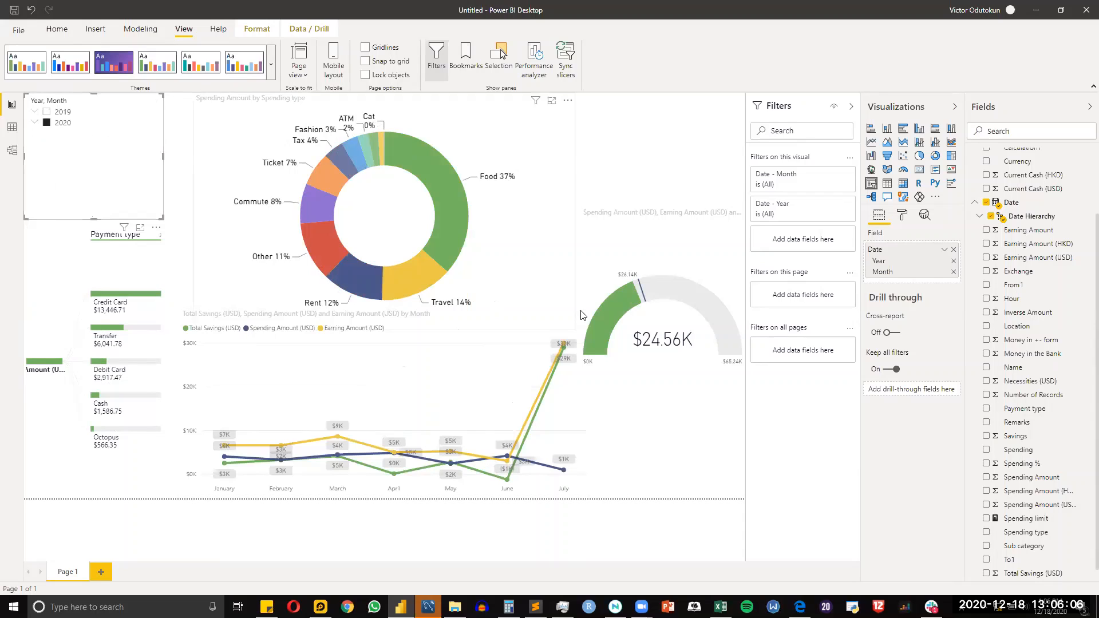
left_click_drag(94, 219, 96, 152)
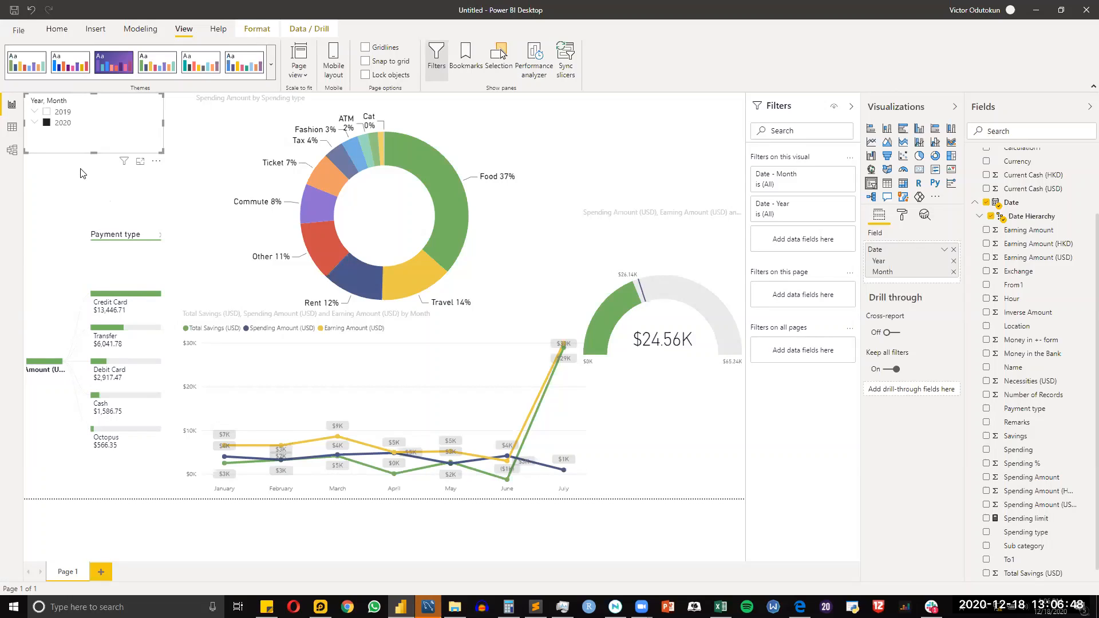
Step: Look through the 2019 months in the slicer, collapse them, and filter the report by 2019 instead of 2020
left_click(35, 112)
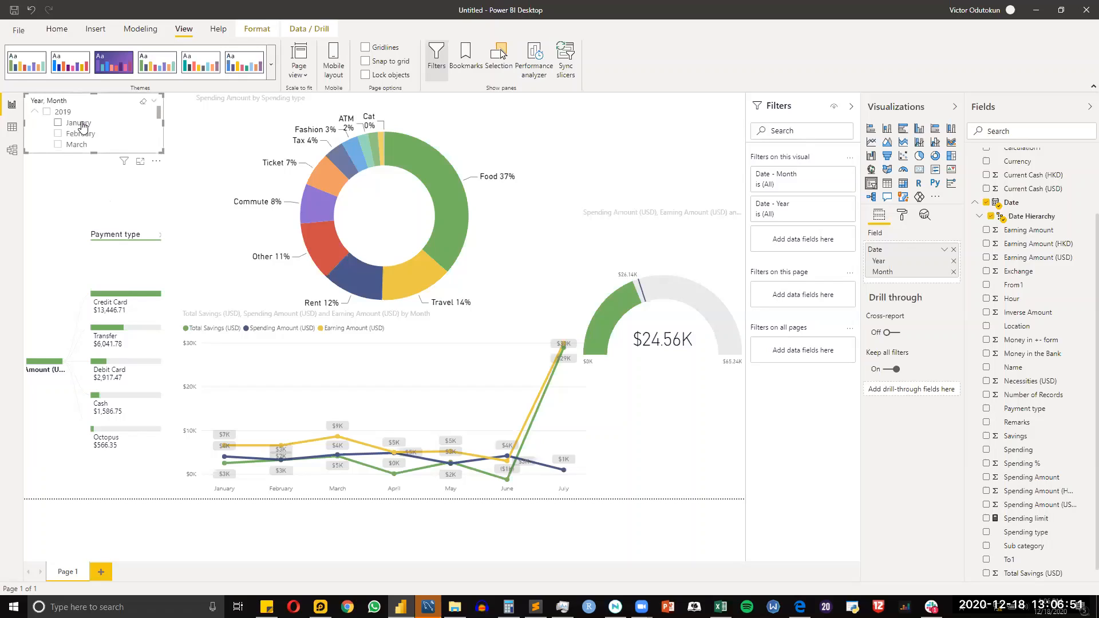
left_click(34, 112)
left_click(46, 123)
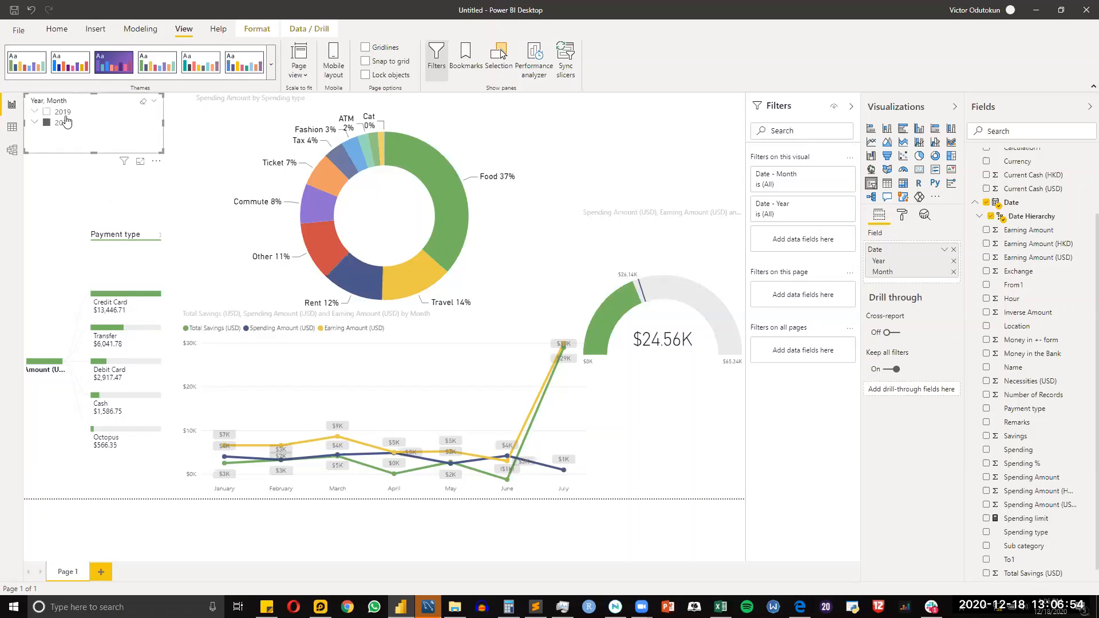
left_click(47, 111)
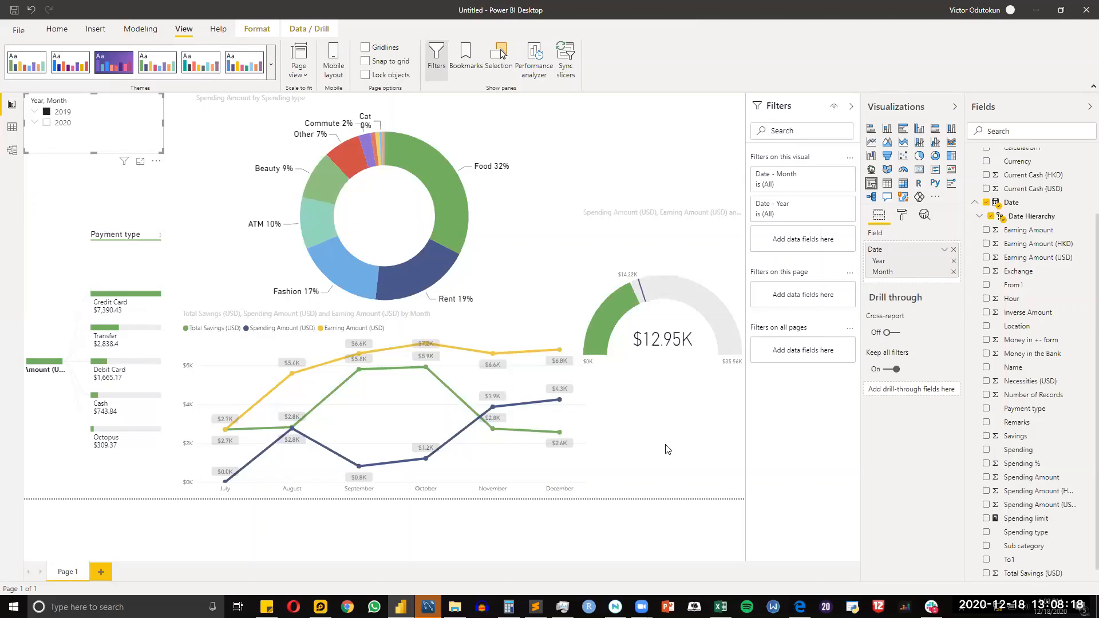
Step: Expand the 2019 months, clear the year selection, and make the slicer taller to show more months
left_click(35, 112)
left_click(47, 112)
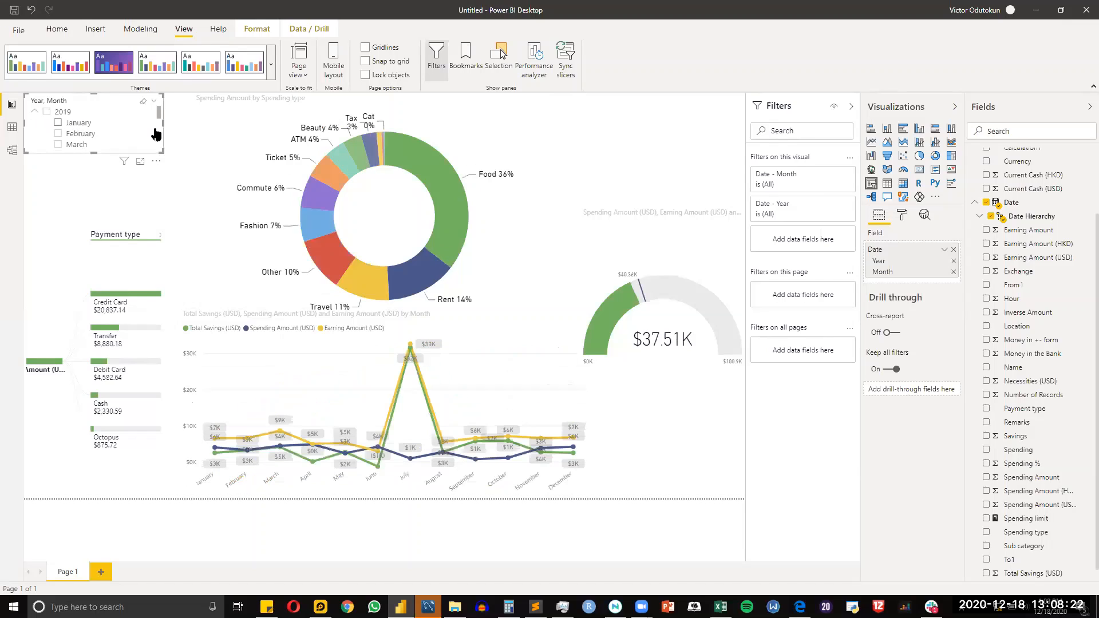
mouse_move(159, 113)
left_mouse_down()
mouse_move(159, 125)
mouse_move(159, 112)
left_mouse_up()
left_click_drag(94, 152, 95, 188)
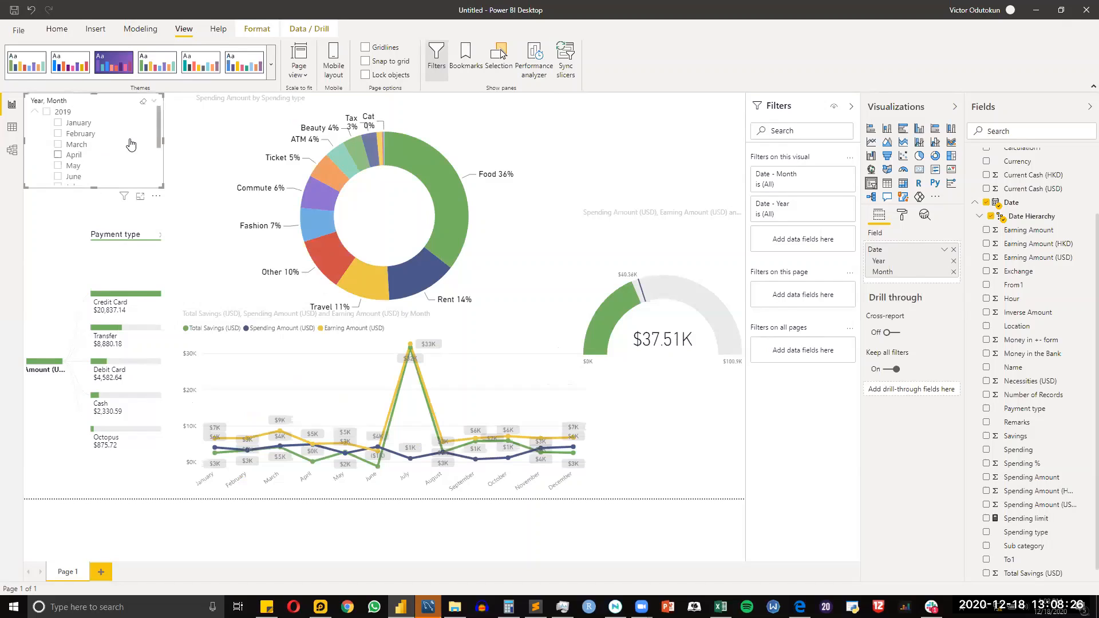
Step: Filter the report by July, August, September and November 2019 in turn, examining the spending gauge against its target for August
left_click_drag(159, 134, 160, 143)
left_click(58, 171)
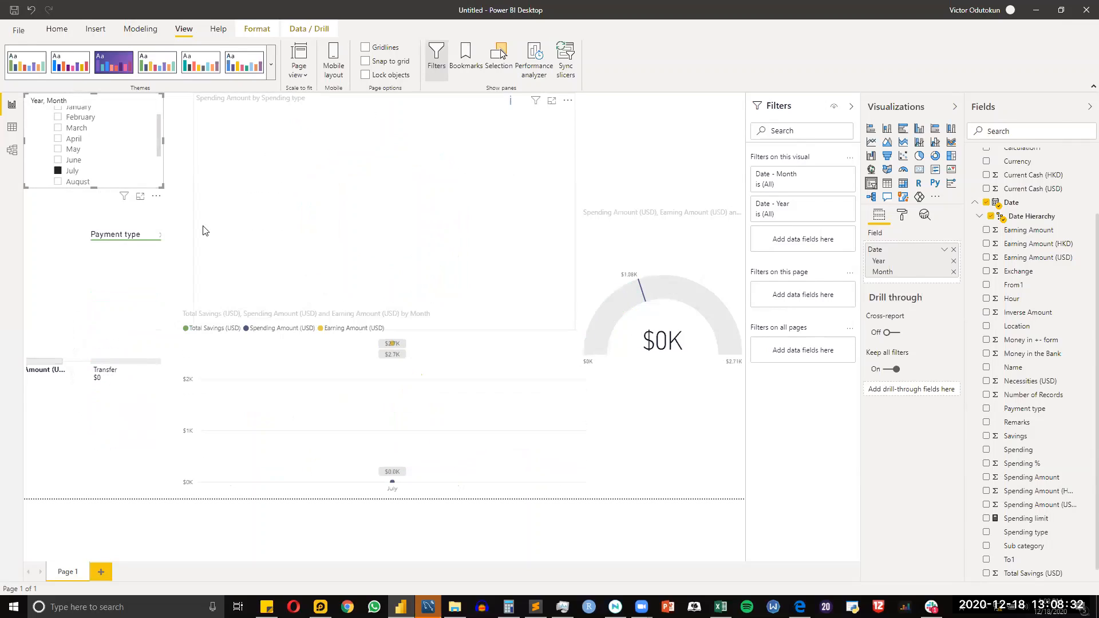
scroll(99, 138, "up", 1)
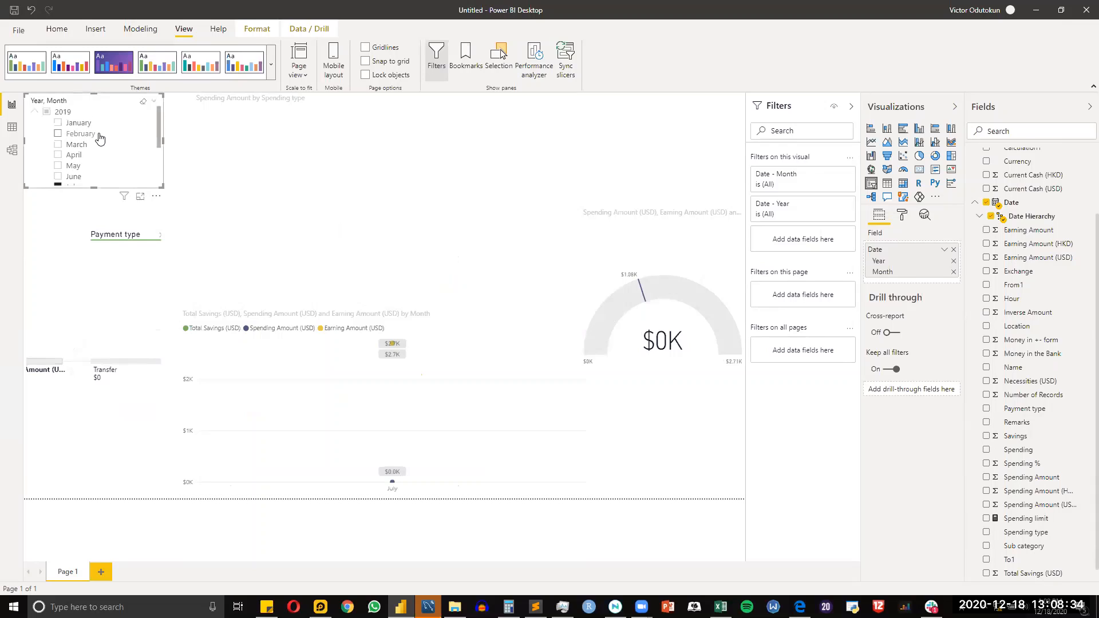
scroll(58, 130, "down", 2)
left_click(58, 128)
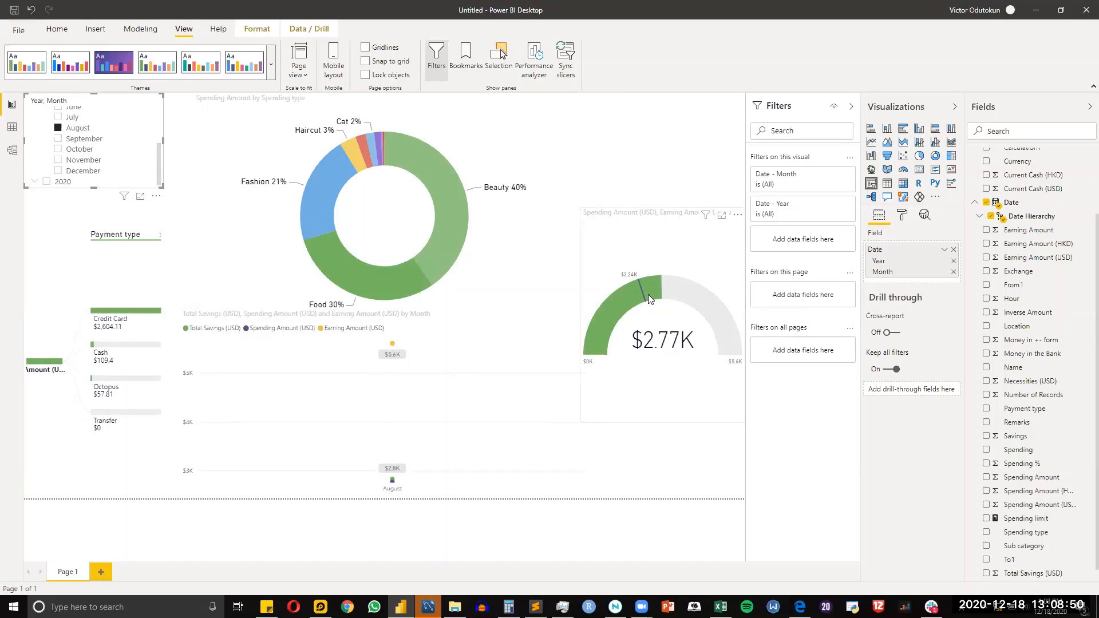
mouse_move(650, 302)
left_click(58, 138)
left_click(58, 160)
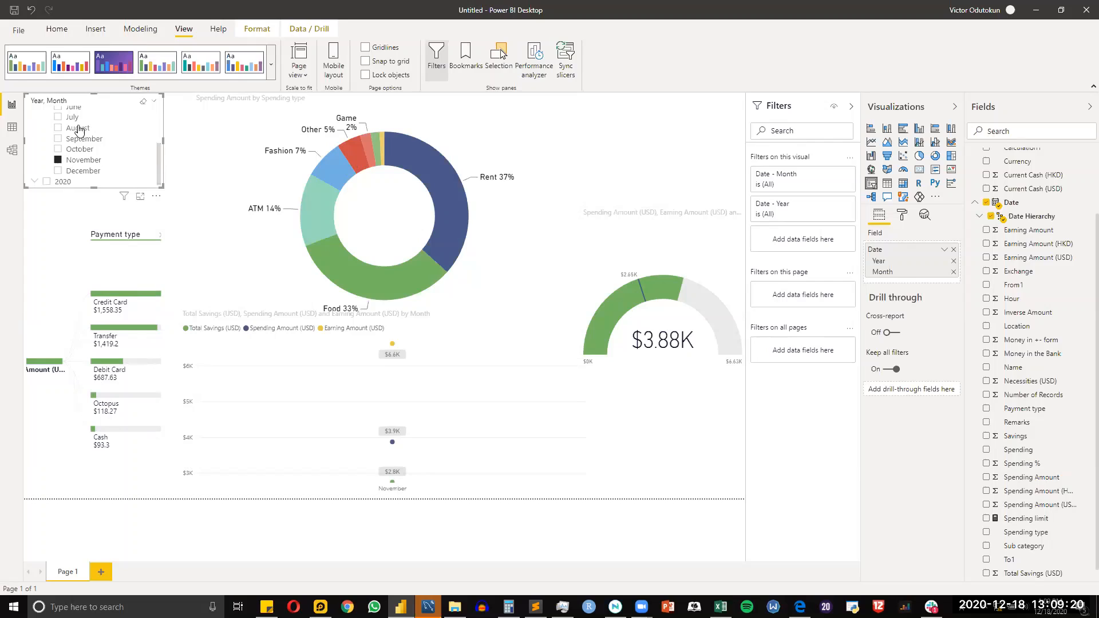
Step: Filter the report by the whole year 2019 in the slicer, toggling the year off and on again
scroll(43, 135, "up", 5)
left_click(46, 112)
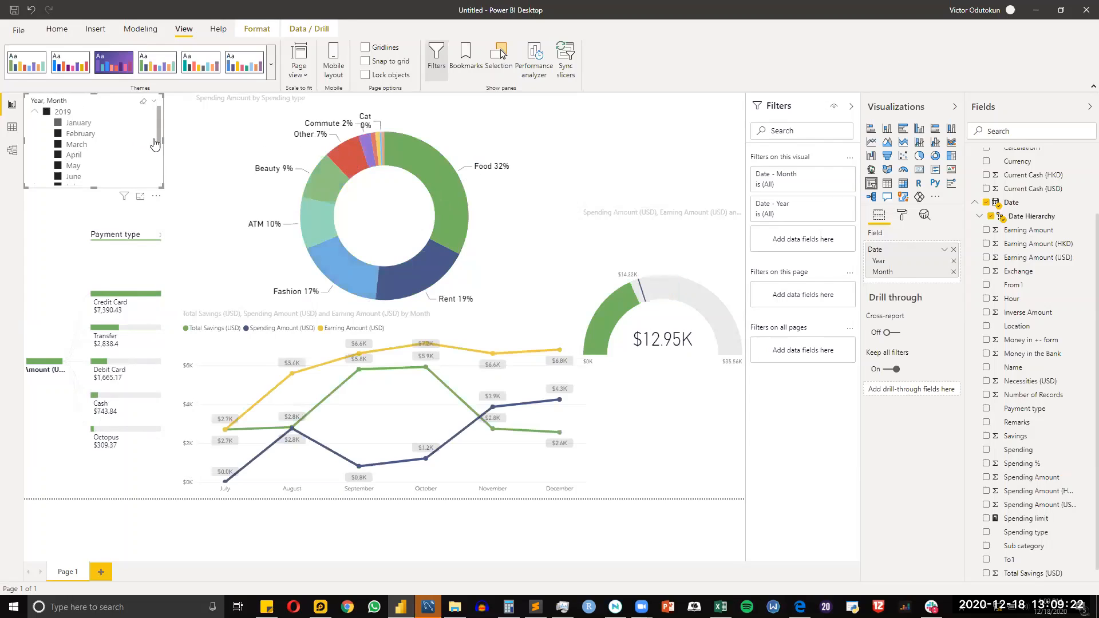
left_click(638, 155)
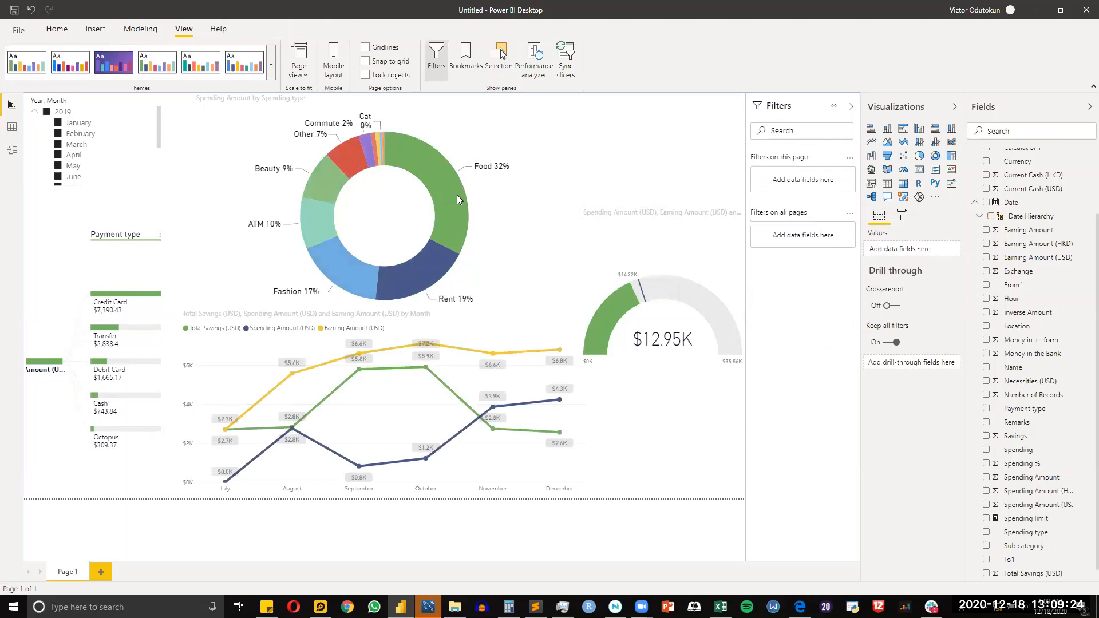
left_click(41, 114)
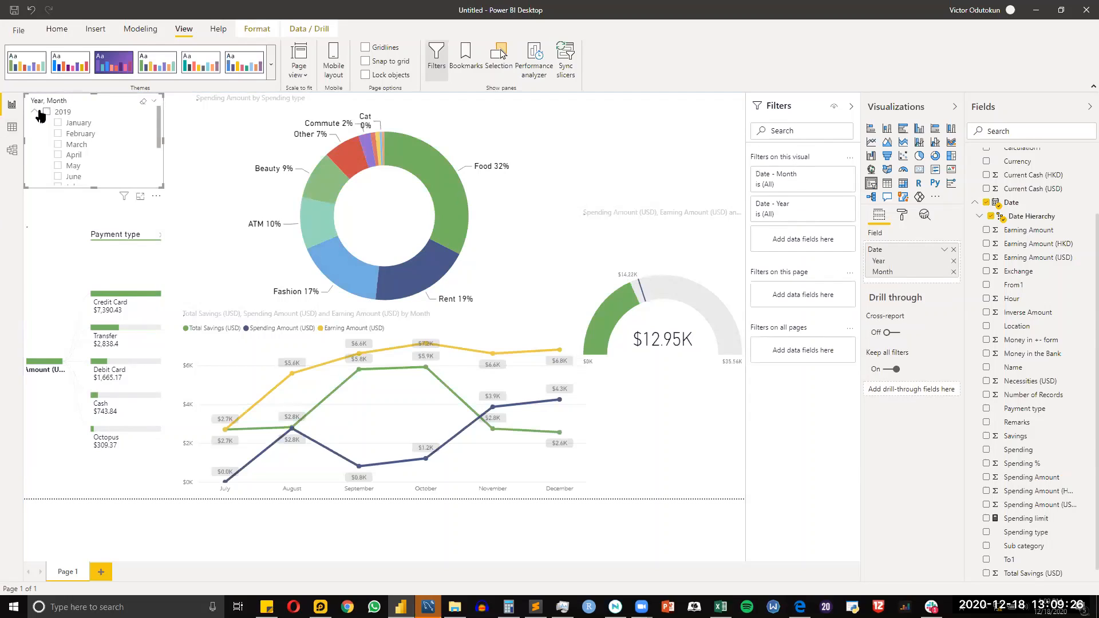
left_click(38, 116)
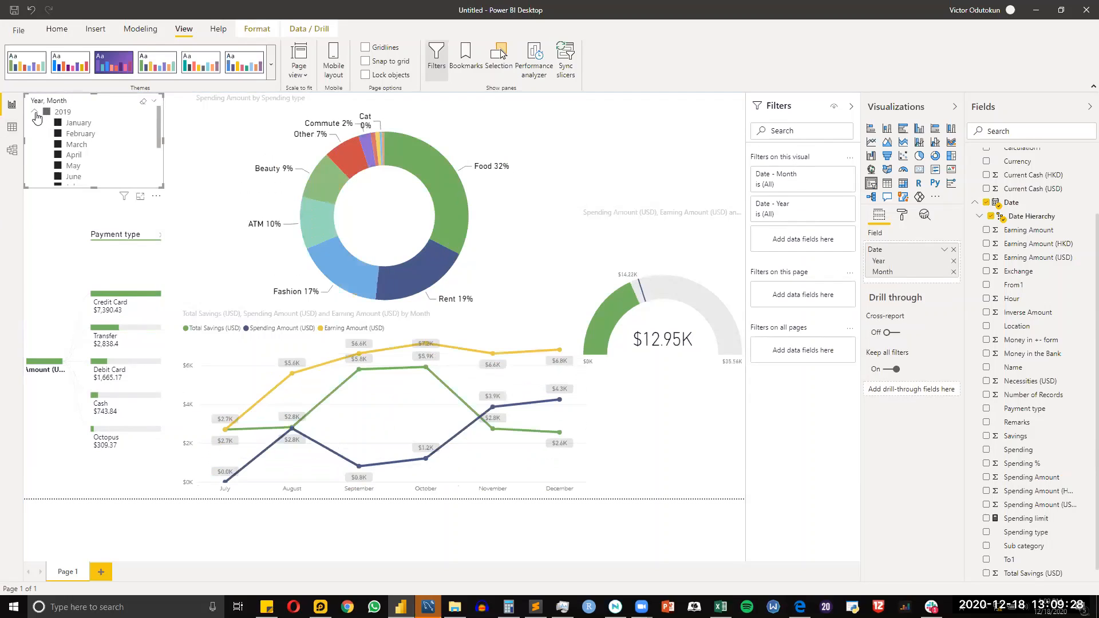
Step: Collapse the 2019 months in the year and month slicer and deselect the slicer
left_click(35, 113)
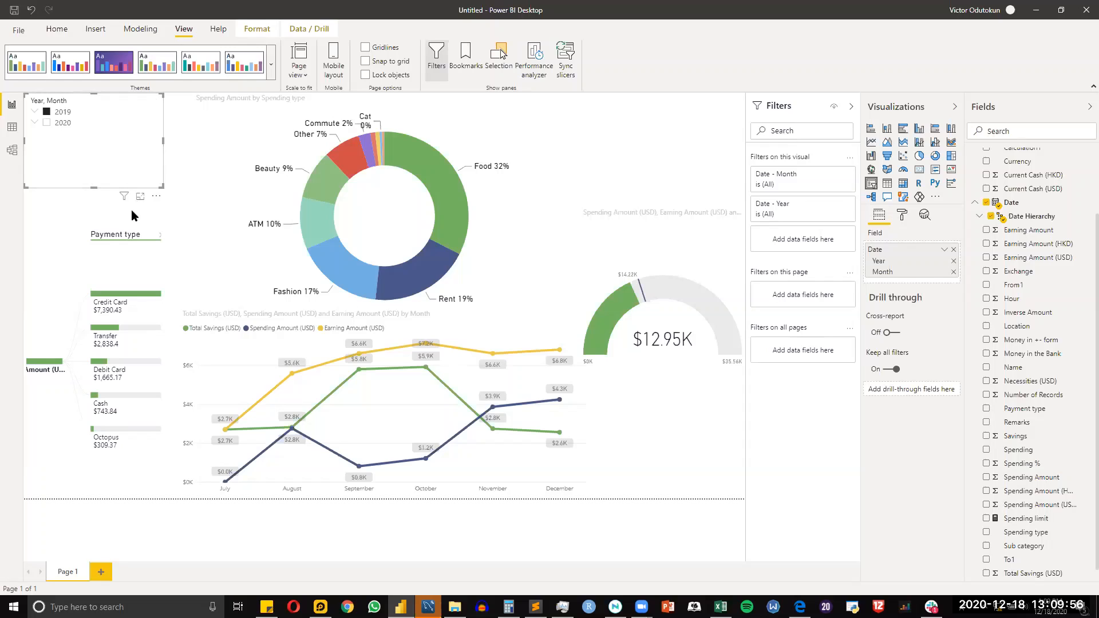
left_click(182, 200)
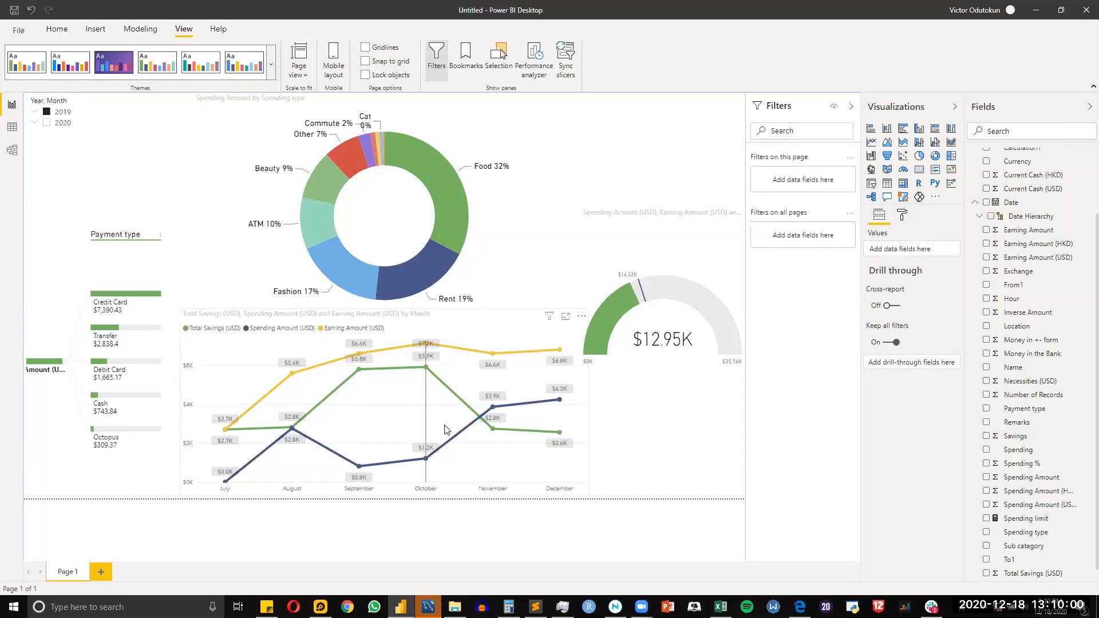
mouse_move(446, 430)
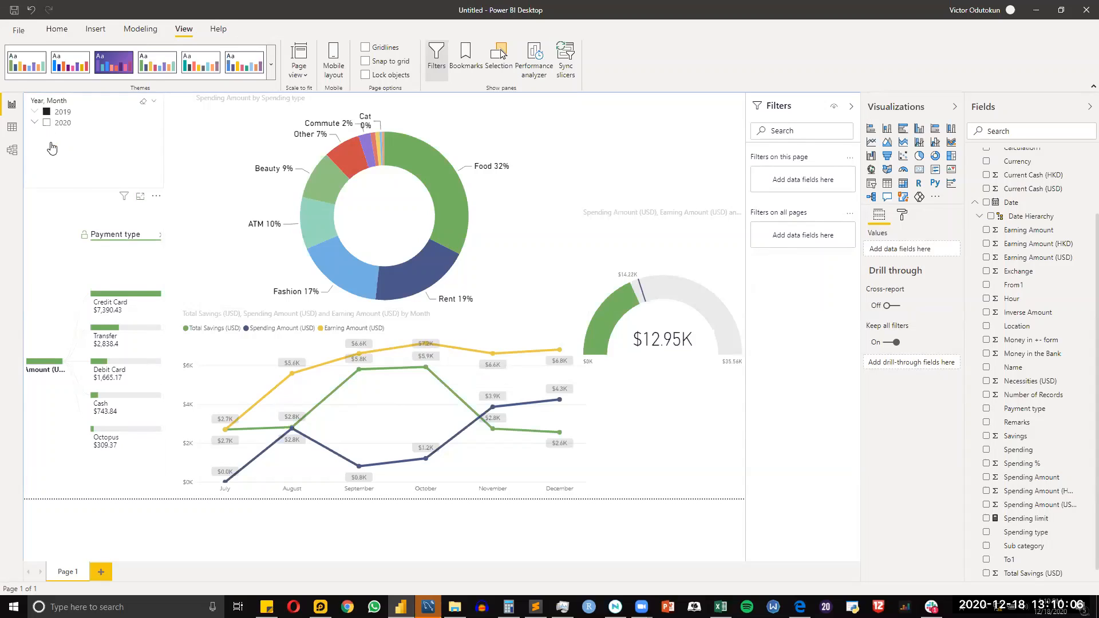
left_click(85, 181)
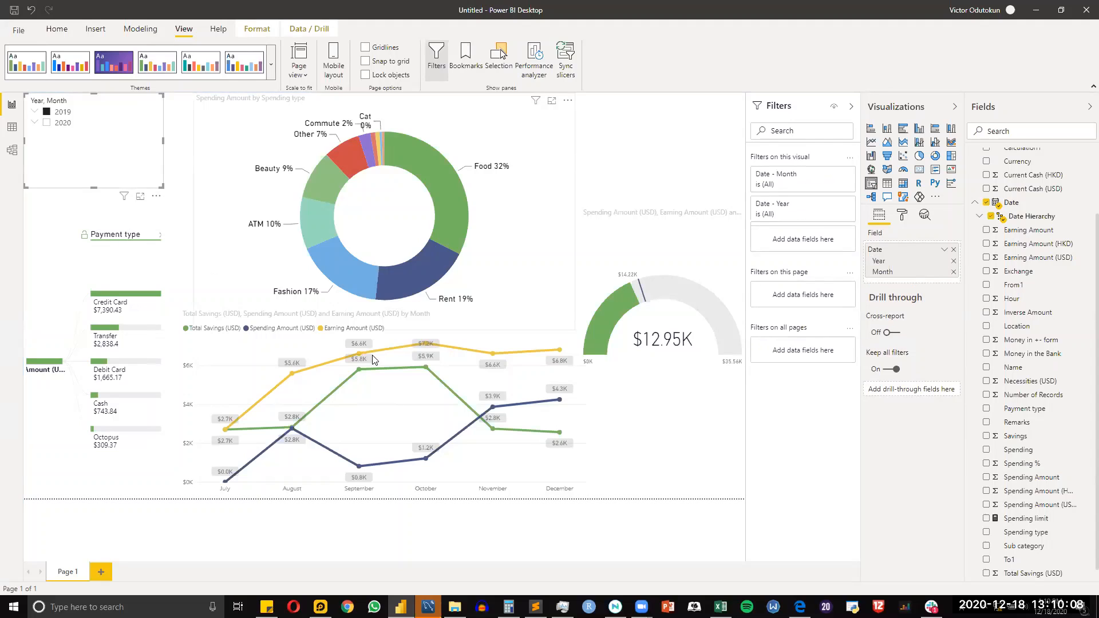
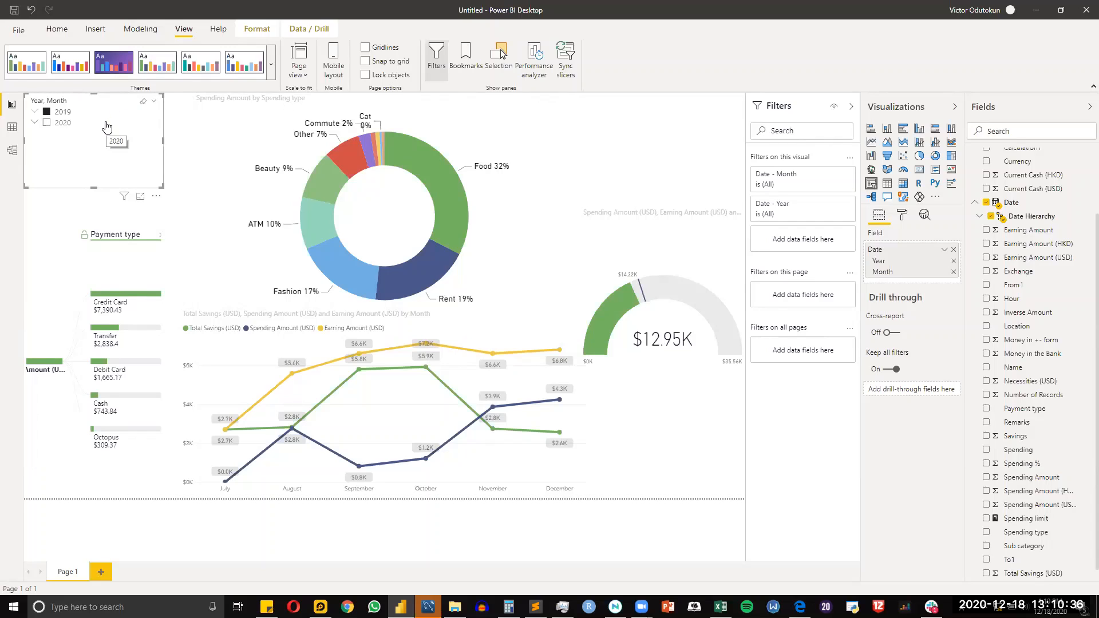
left_click(657, 150)
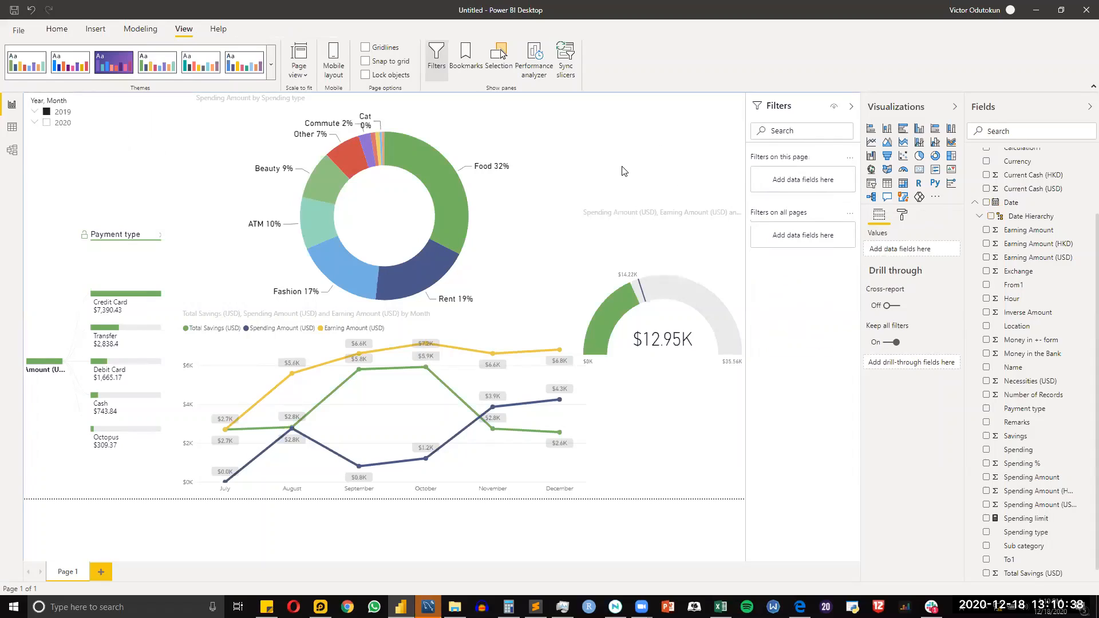
left_click(91, 127)
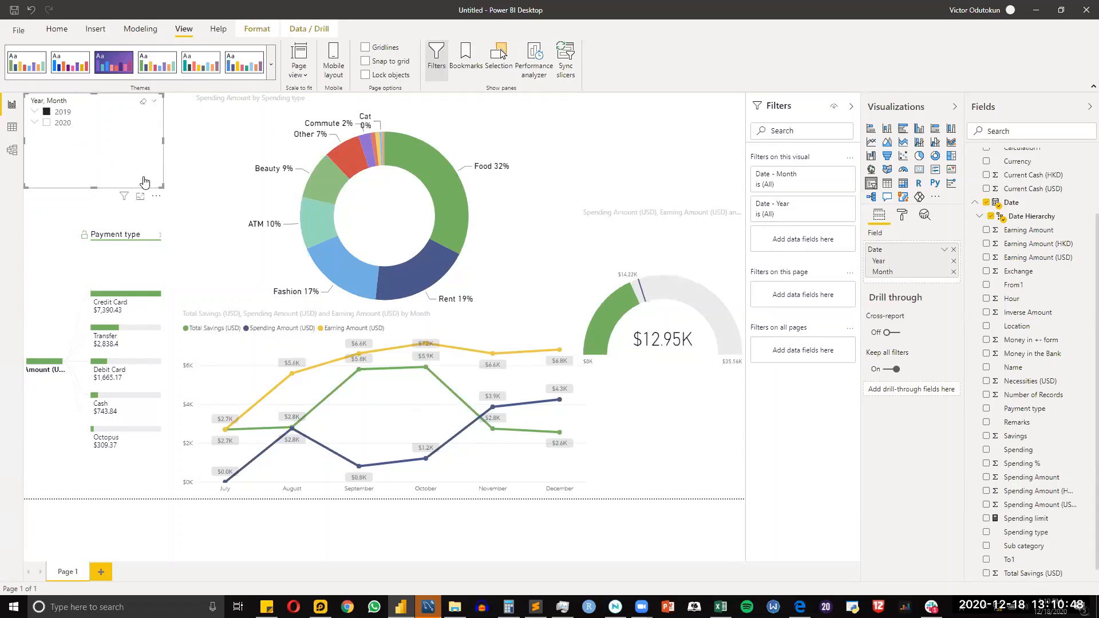
mouse_move(432, 180)
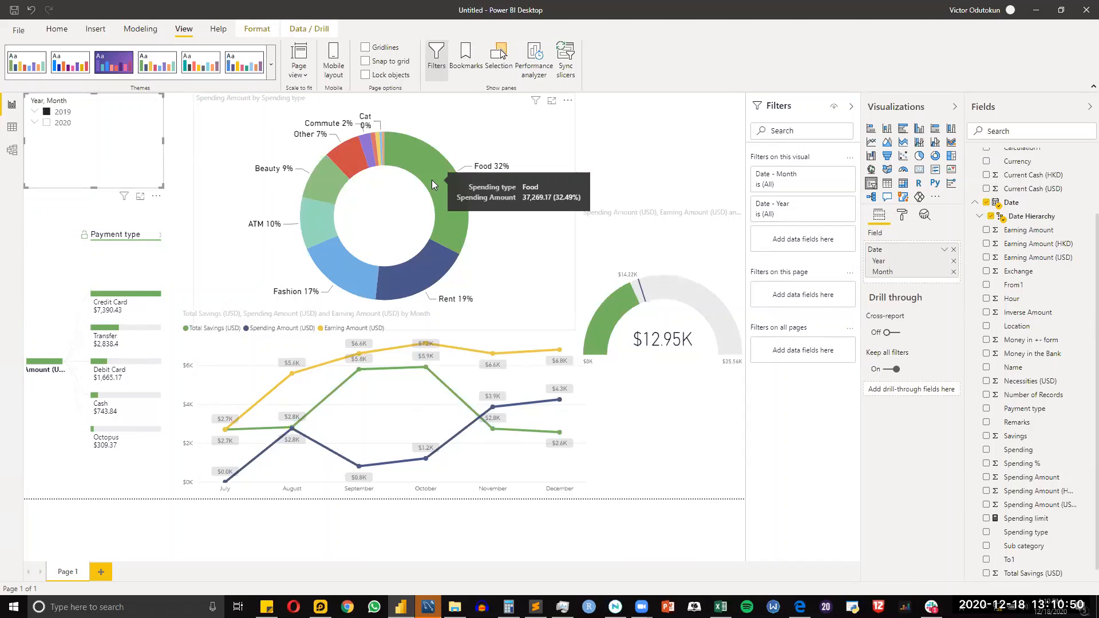
left_click(654, 159)
Step: Duplicate the year and month slicer, place the copy above the gauge, and replace its Date field with Spending type
left_click(94, 164)
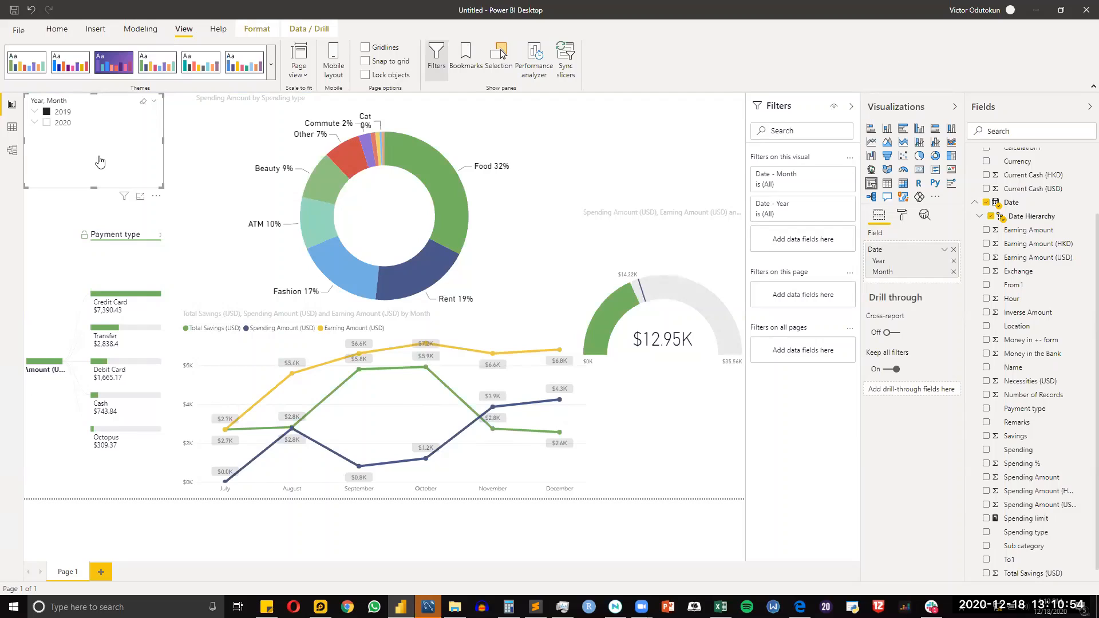
left_click_drag(100, 162, 119, 179)
left_click_drag(397, 190, 691, 176)
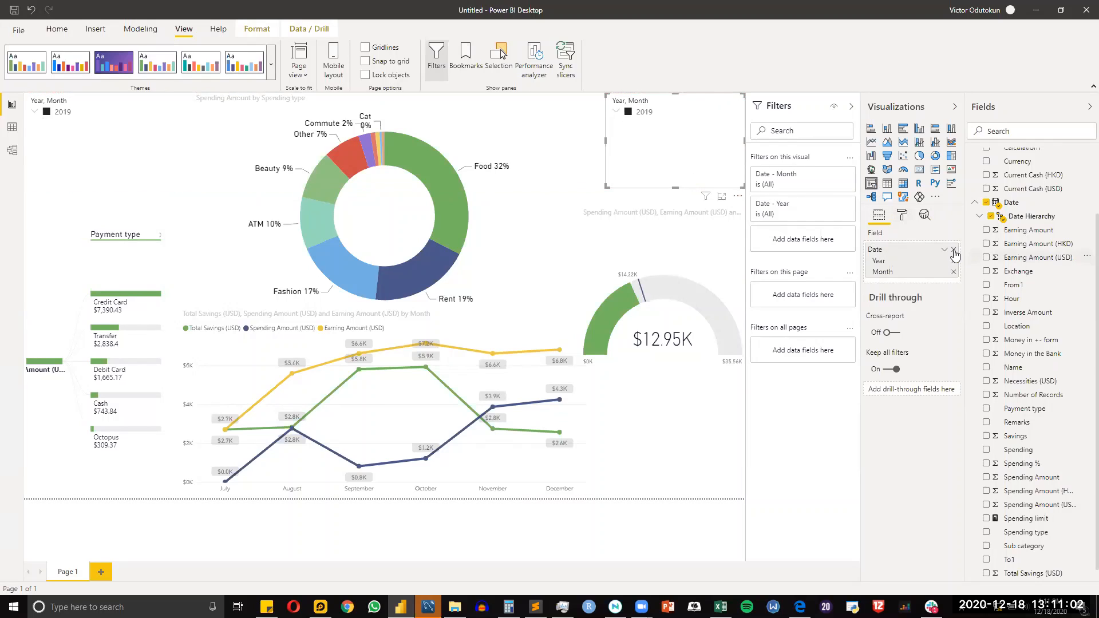
left_click(991, 216)
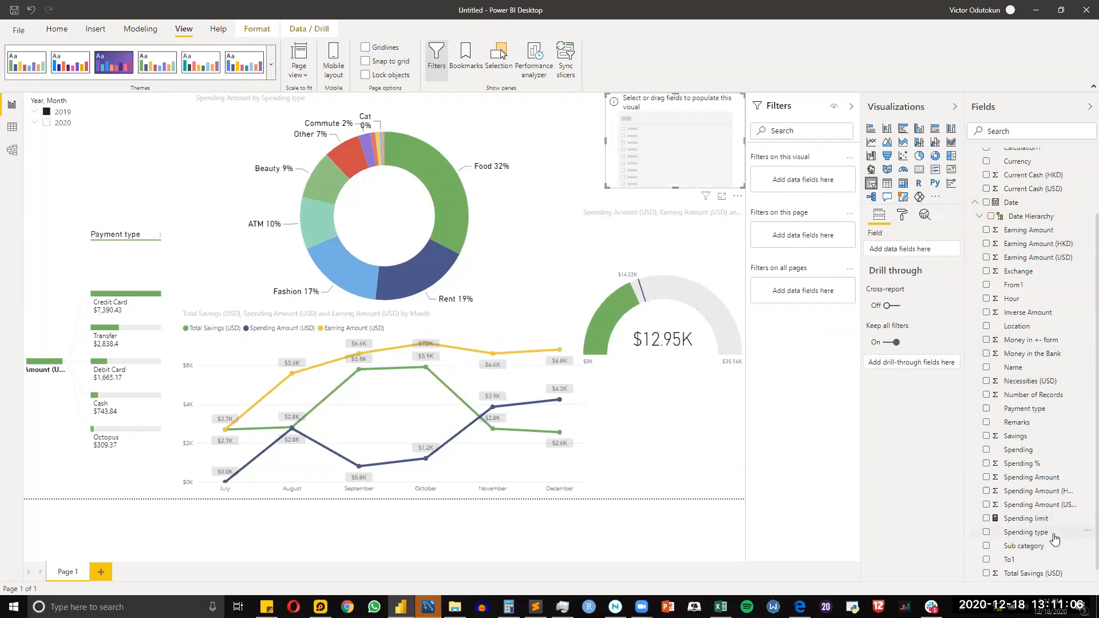
left_click_drag(1053, 534, 912, 255)
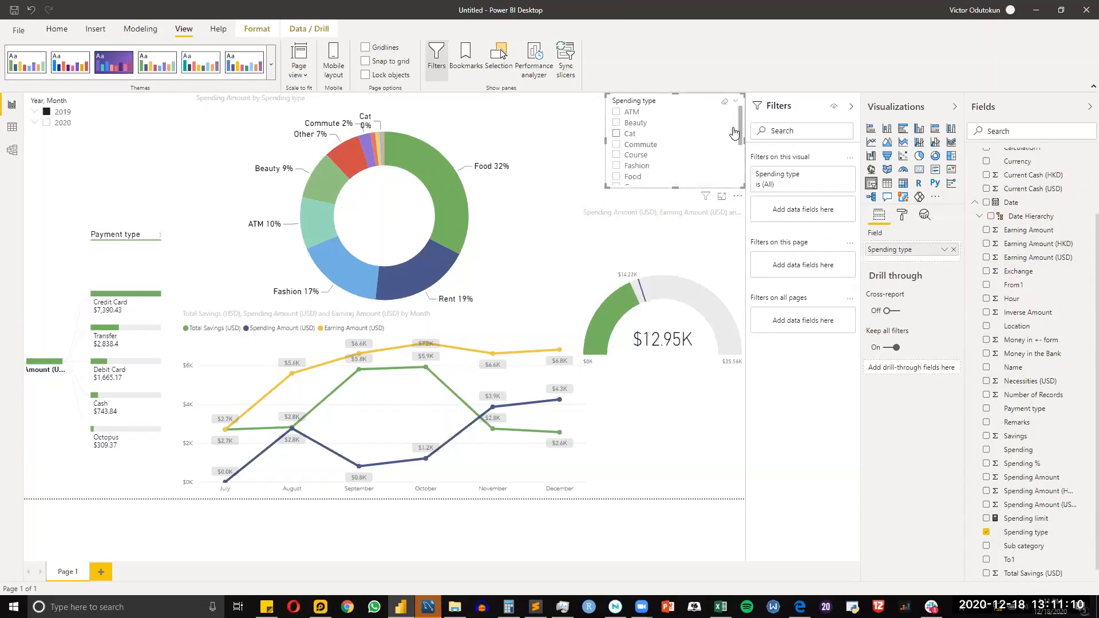
mouse_move(740, 124)
left_mouse_down()
mouse_move(744, 162)
mouse_move(740, 118)
left_mouse_up()
Step: Filter the report by the spending types ATM, Beauty, Commute and Food in turn
left_click(616, 113)
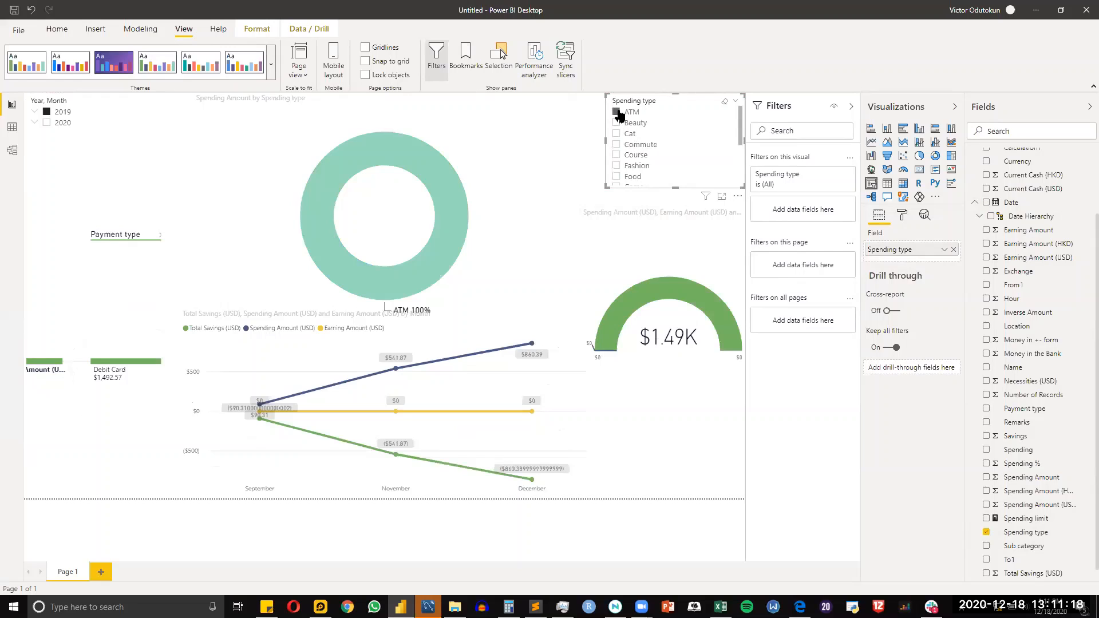
left_click(617, 114)
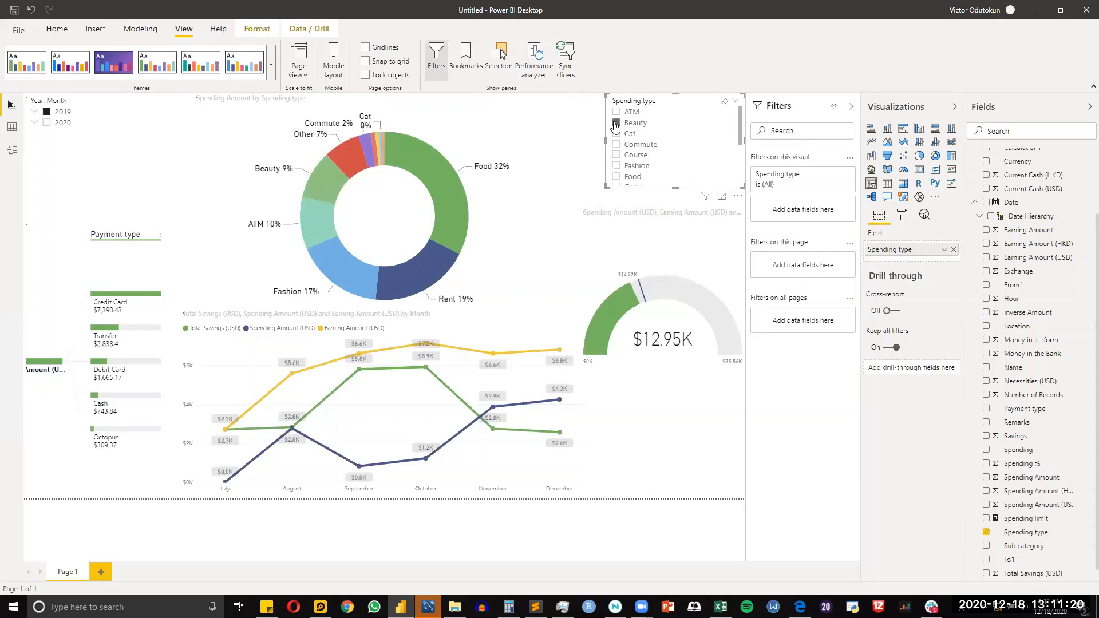
left_click(616, 123)
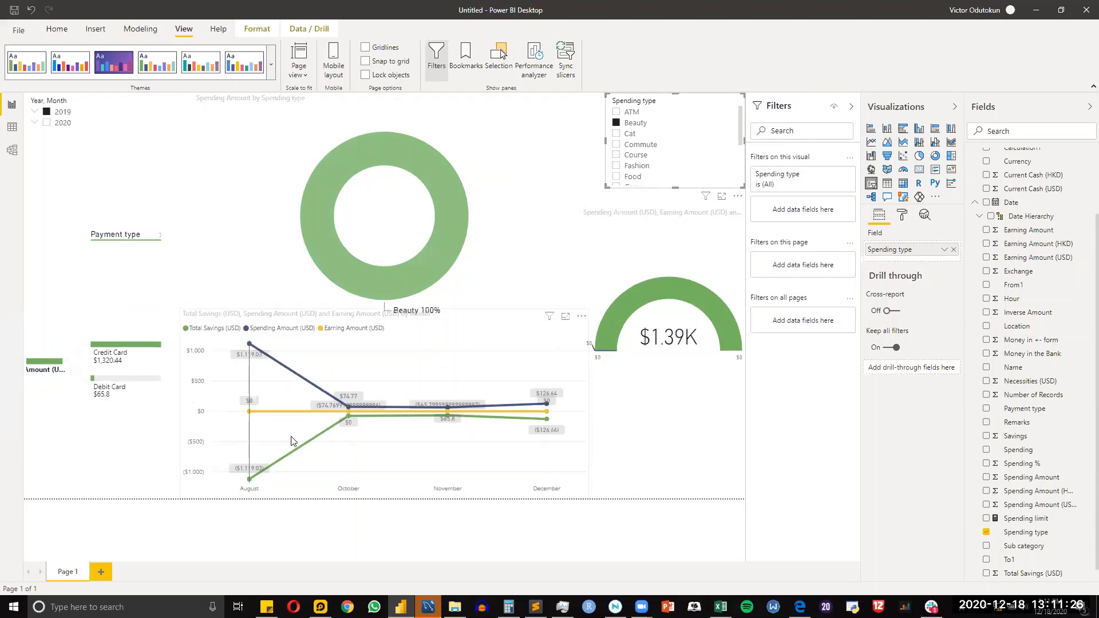
left_click(616, 144)
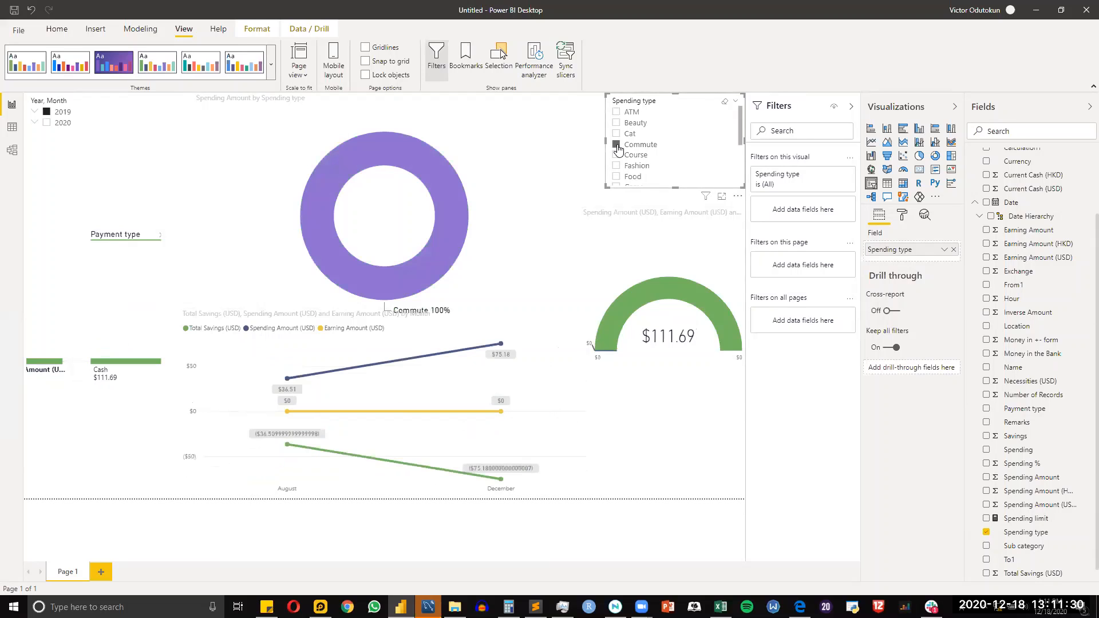
left_click(616, 177)
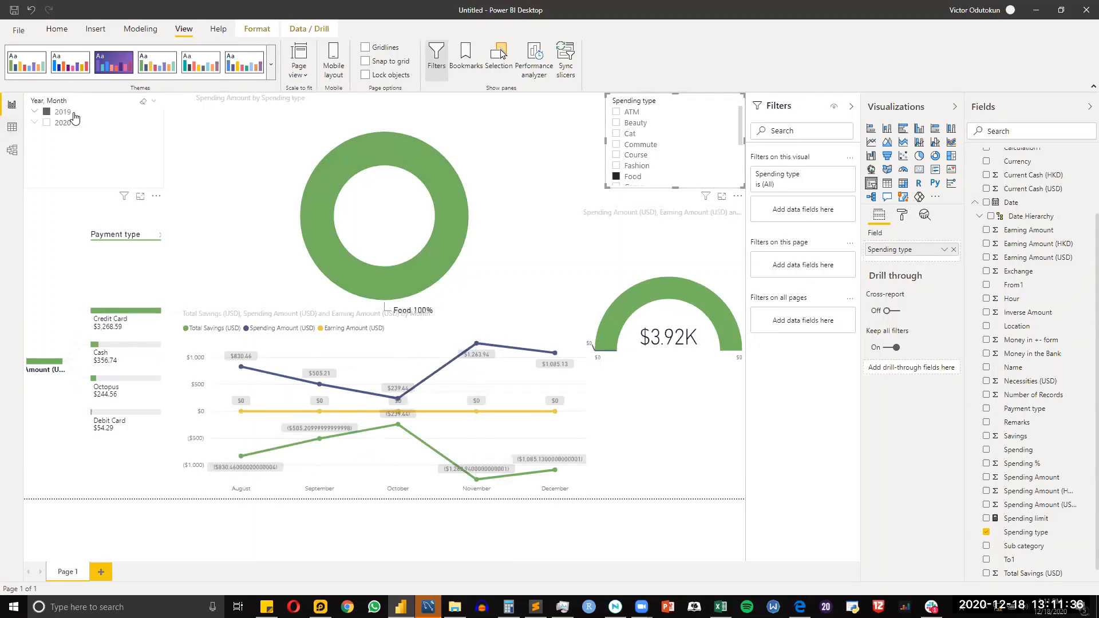
Step: Select both 2019 and 2020 in the year slicer and look through the spending type list
left_click(48, 122)
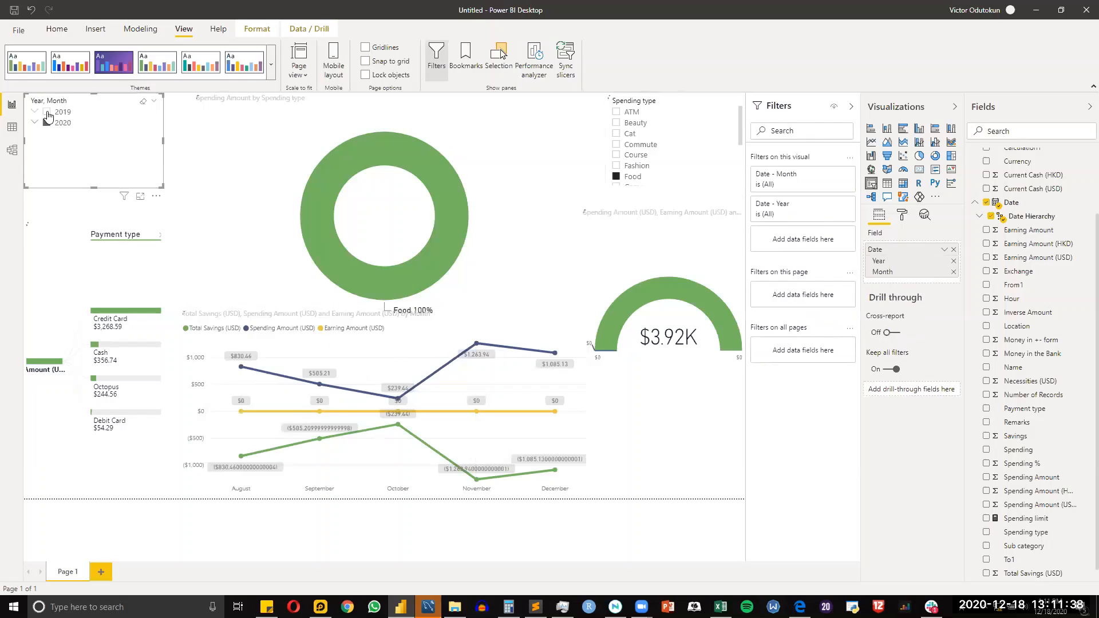
left_click(47, 112, "ctrl")
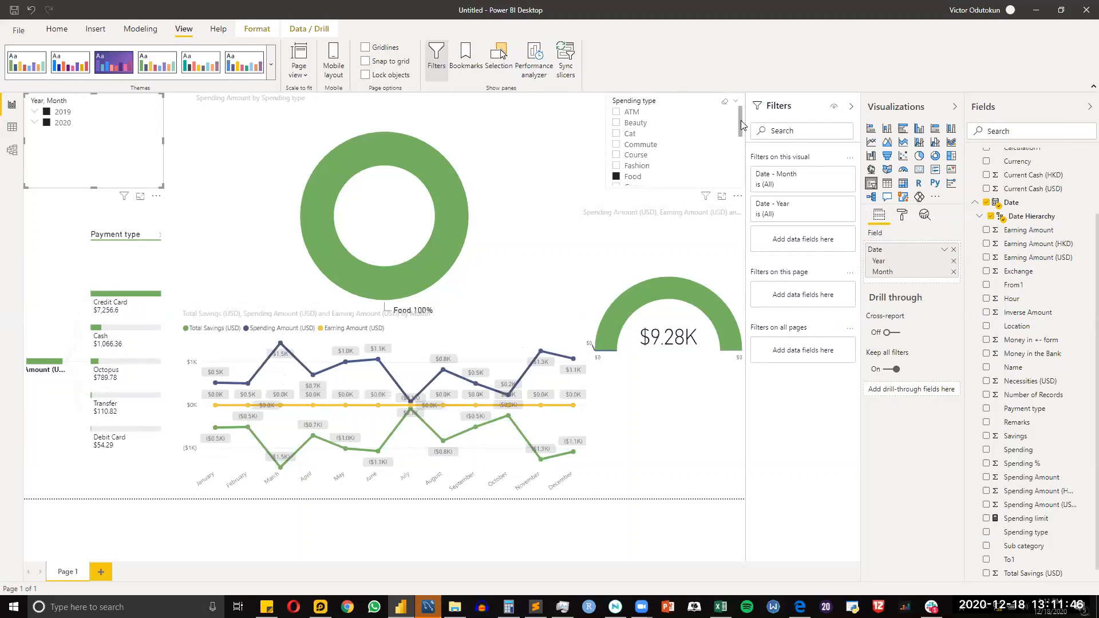
scroll(741, 122, "down", 3)
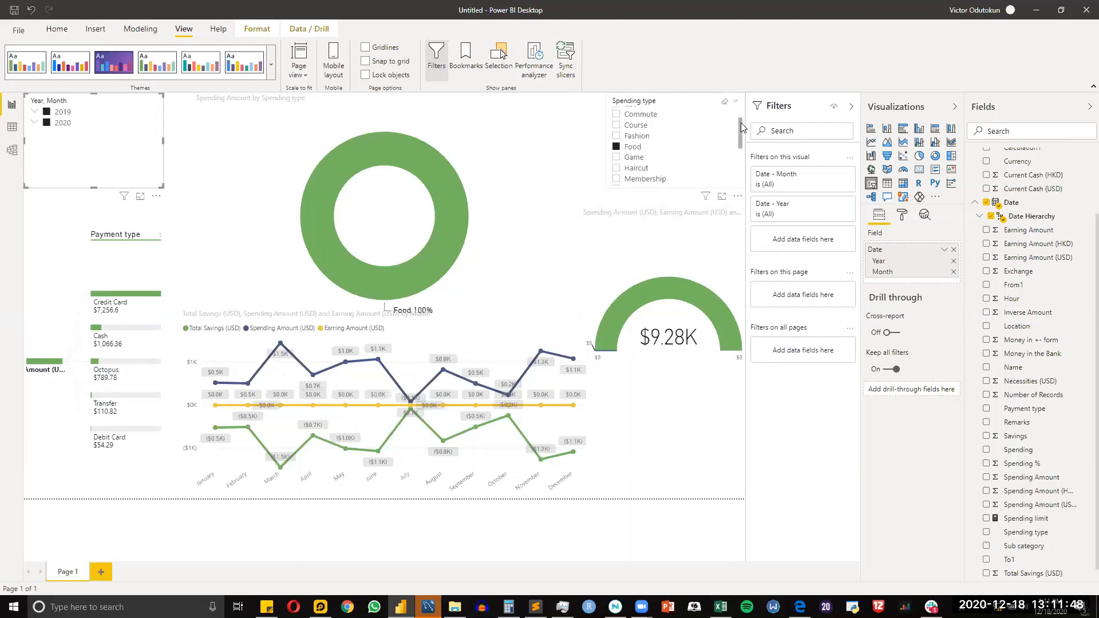
scroll(742, 123, "up", 3)
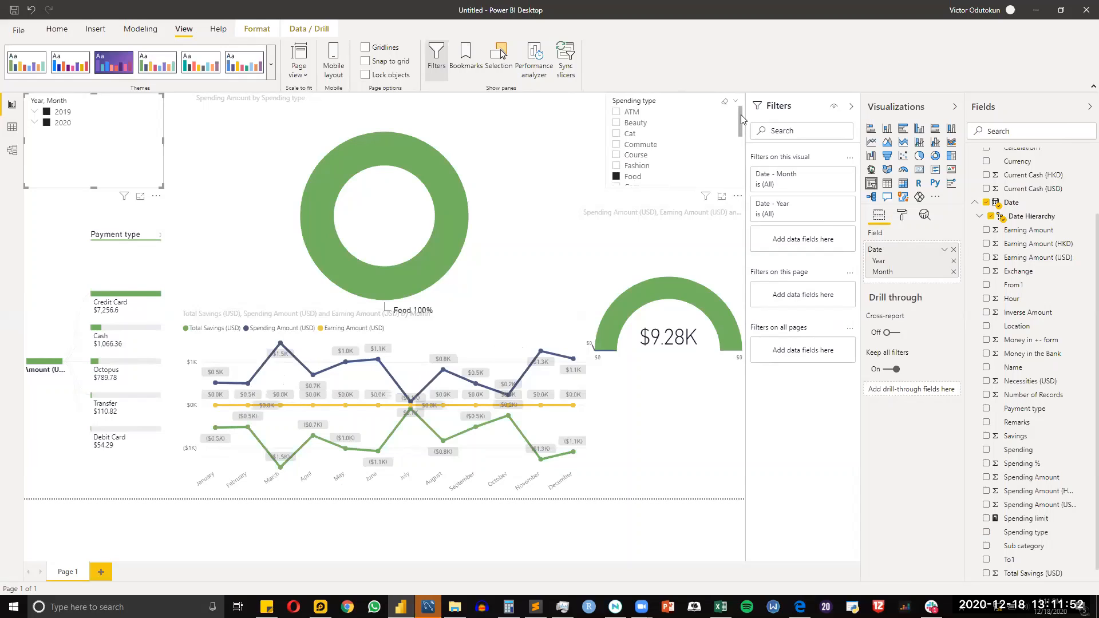
Step: Delete the Spending type slicer above the gauge
left_click(741, 123)
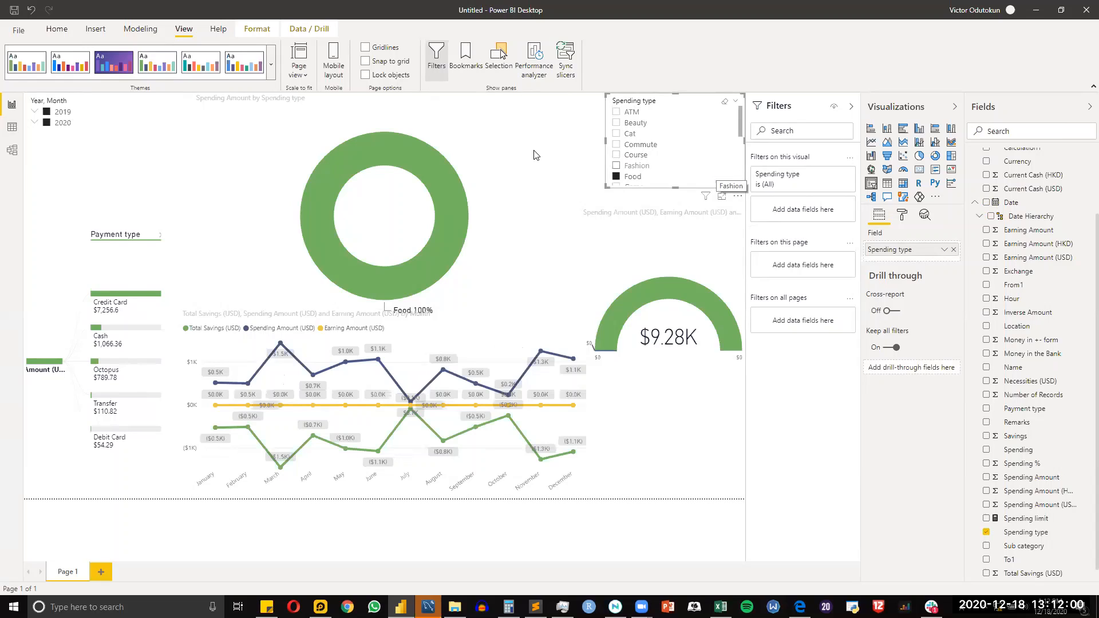
mouse_move(340, 147)
key("Delete")
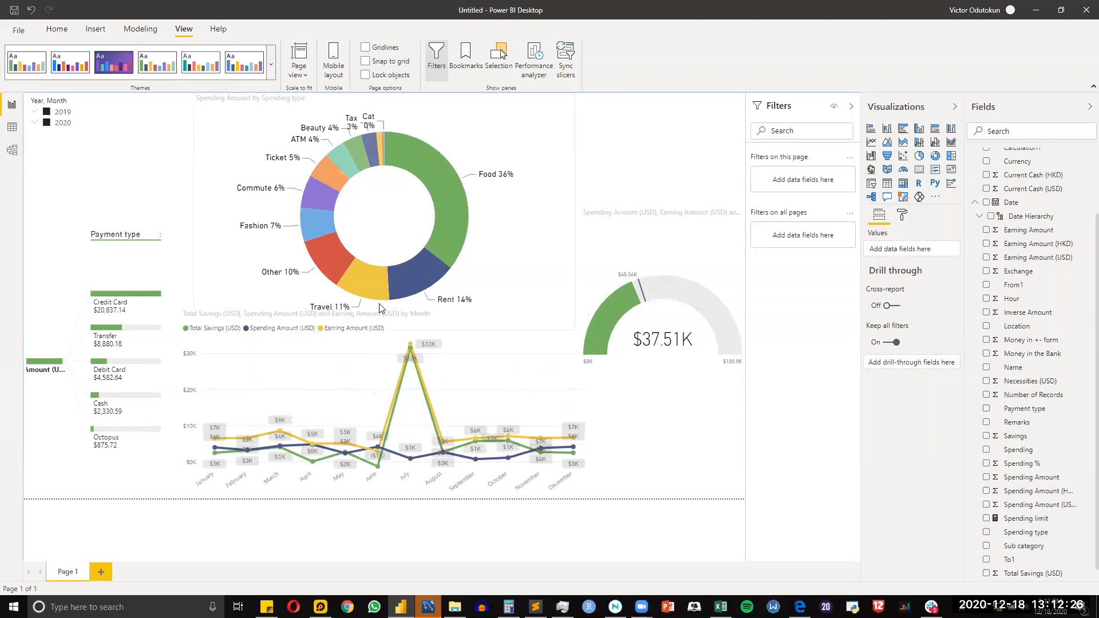
Step: Expand the 2019 months in the date slicer and filter the report by January and March in turn
left_click(91, 179)
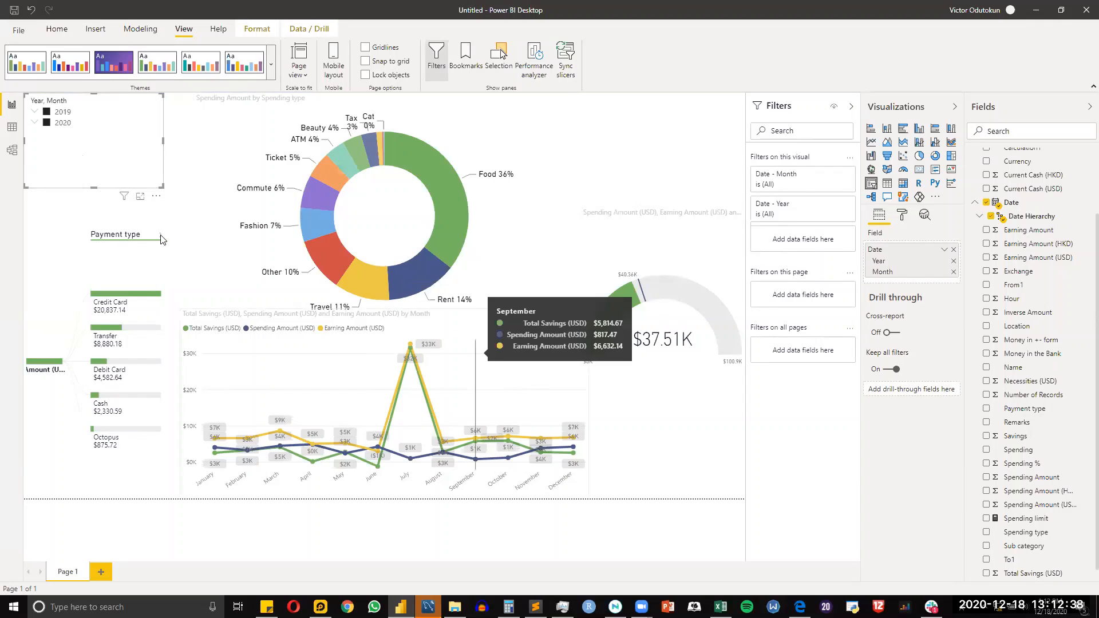
left_click(35, 112)
left_click(58, 124)
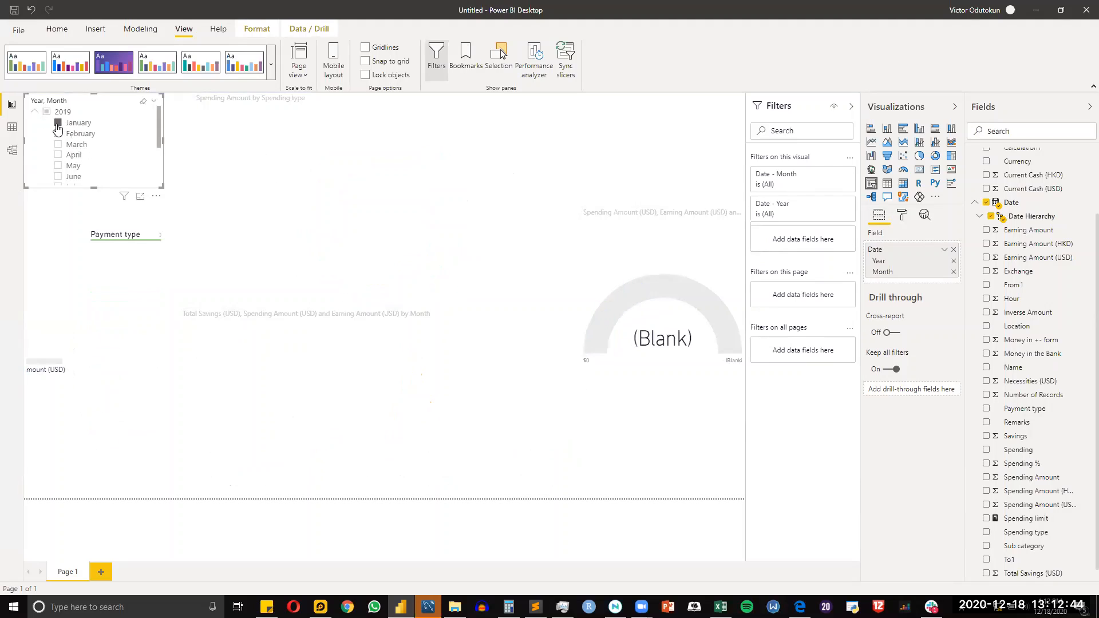
left_click(59, 145)
Step: Filter the report by October 2019 and examine the October point in the monthly line chart
left_click_drag(163, 141, 160, 171)
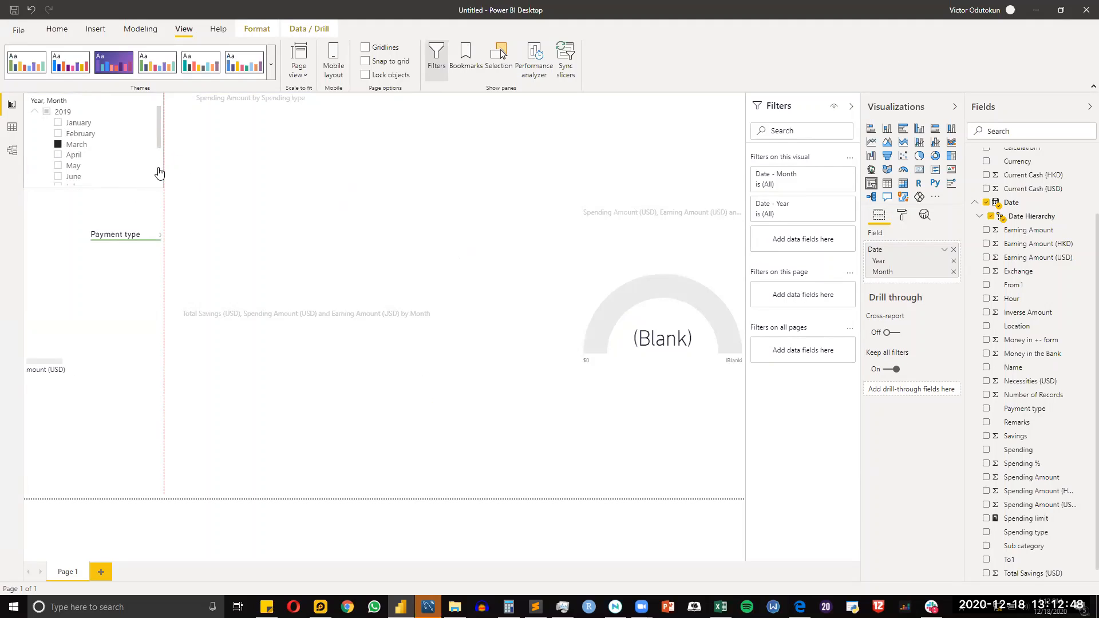
scroll(160, 174, "down", 2)
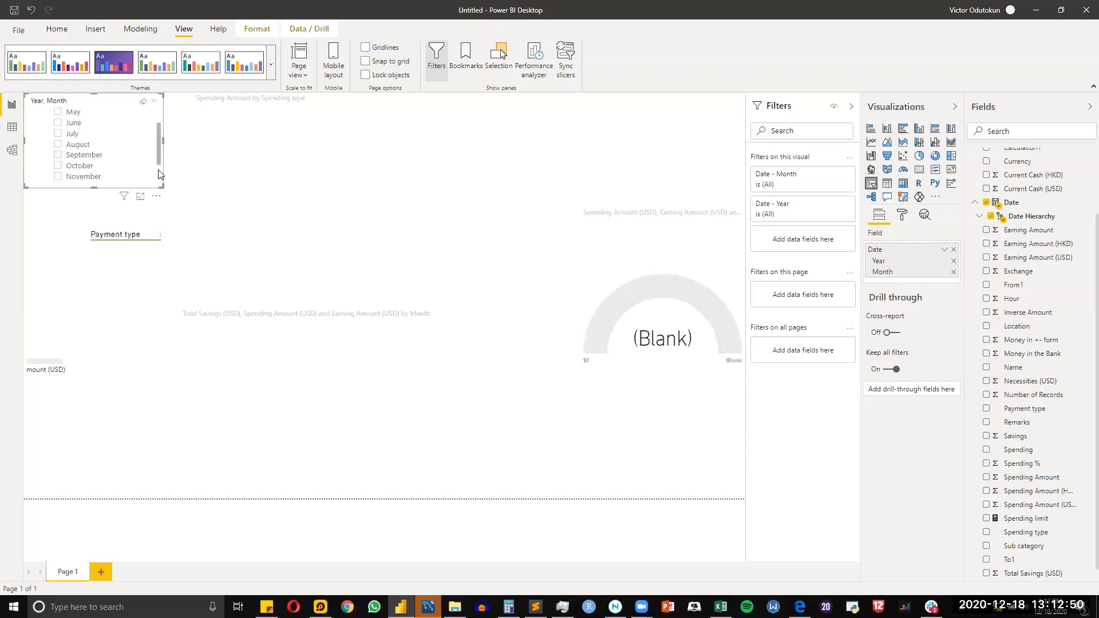
scroll(161, 175, "down", 2)
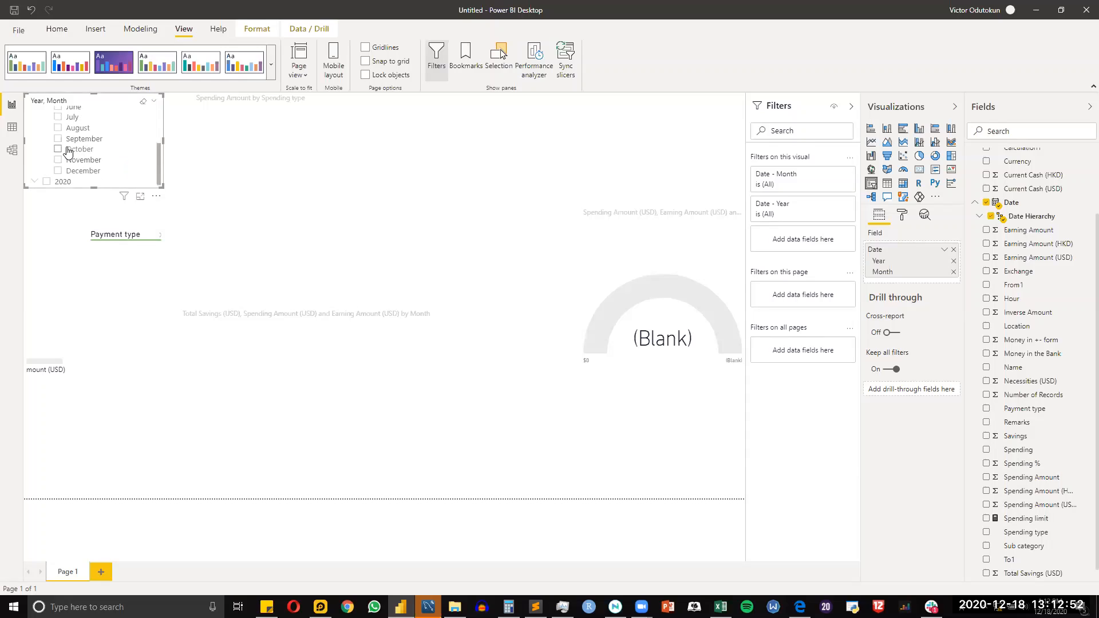
left_click(68, 150)
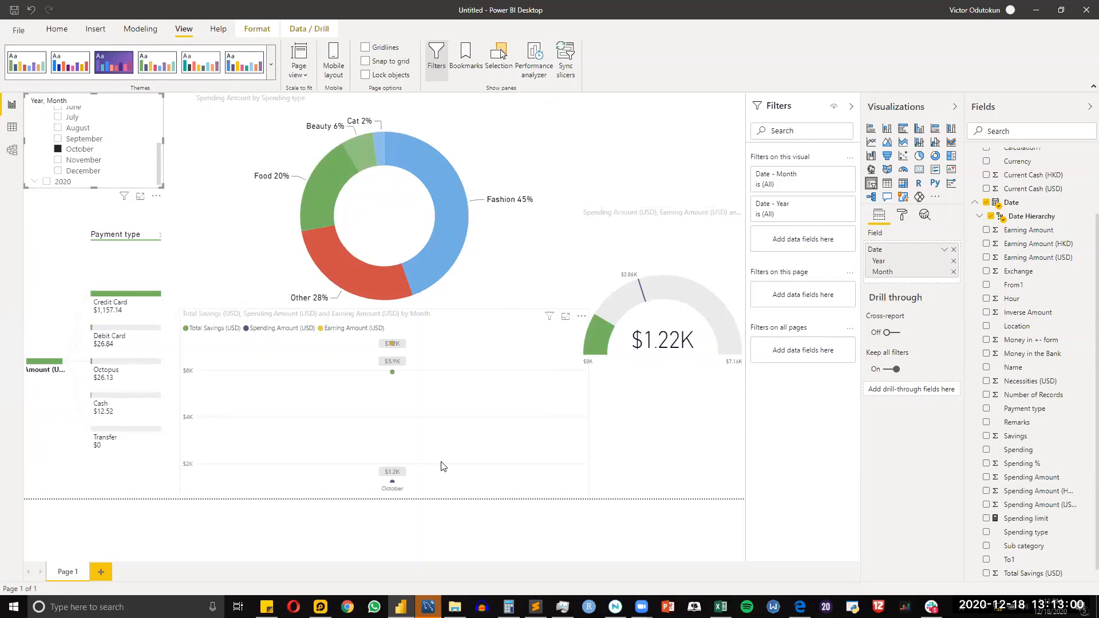
mouse_move(392, 486)
scroll(161, 129, "up", 3)
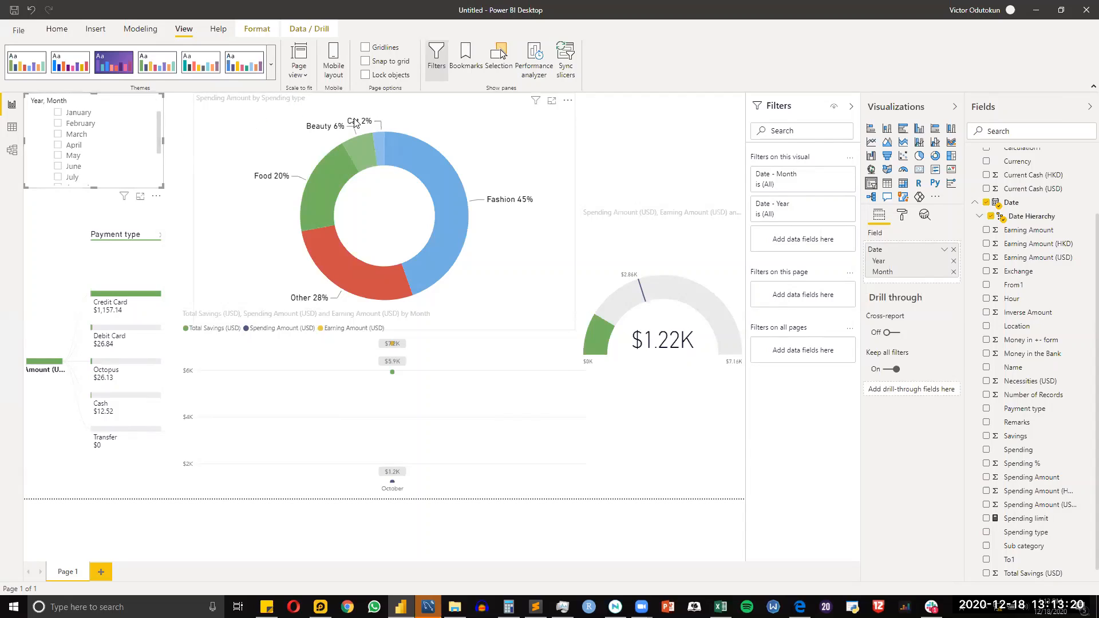
Step: Turn on Edit interactions for the year and month slicer
left_click(314, 29)
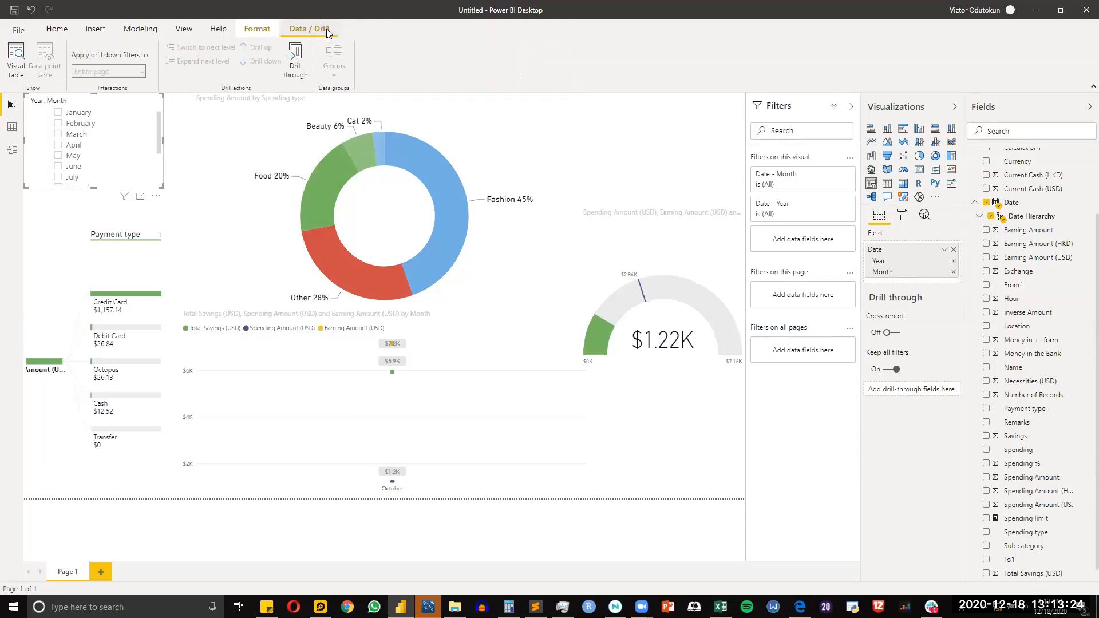
left_click(301, 75)
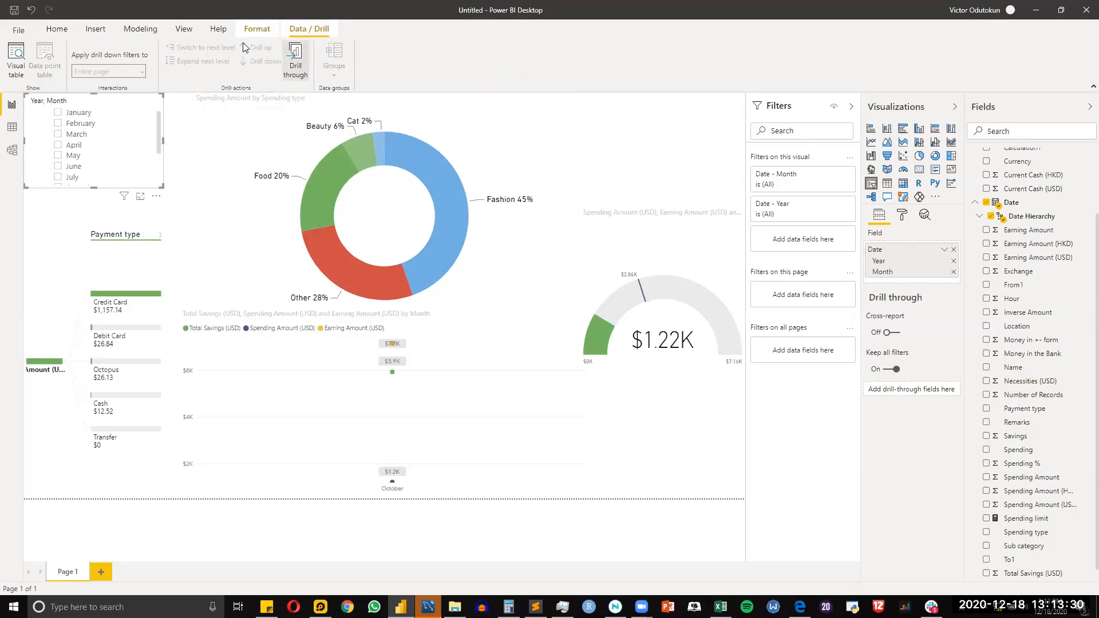
left_click(194, 30)
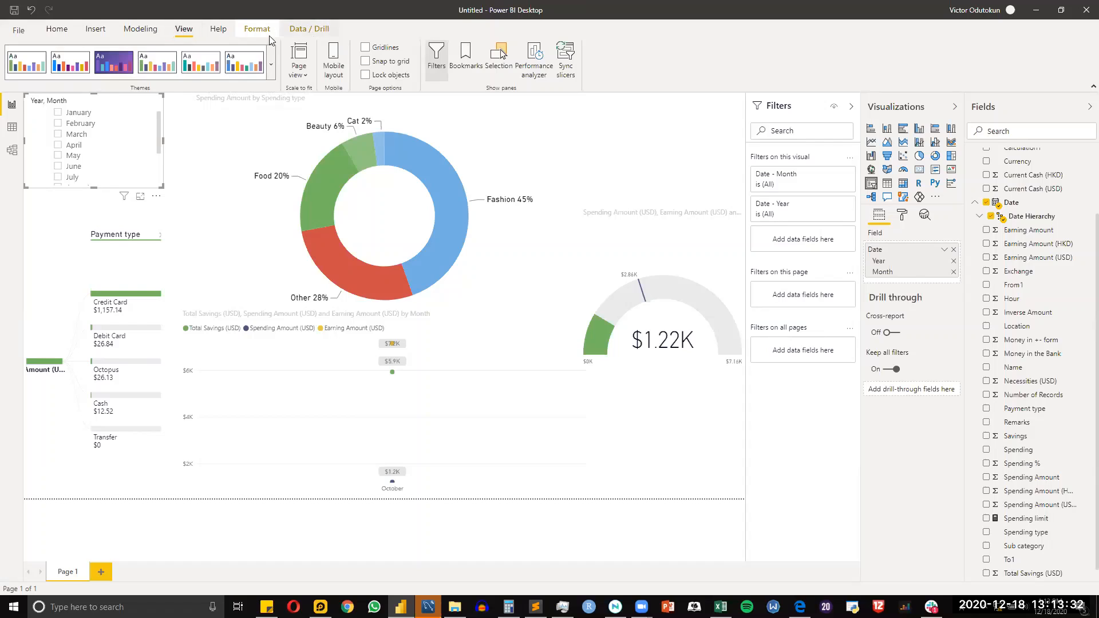
left_click(252, 34)
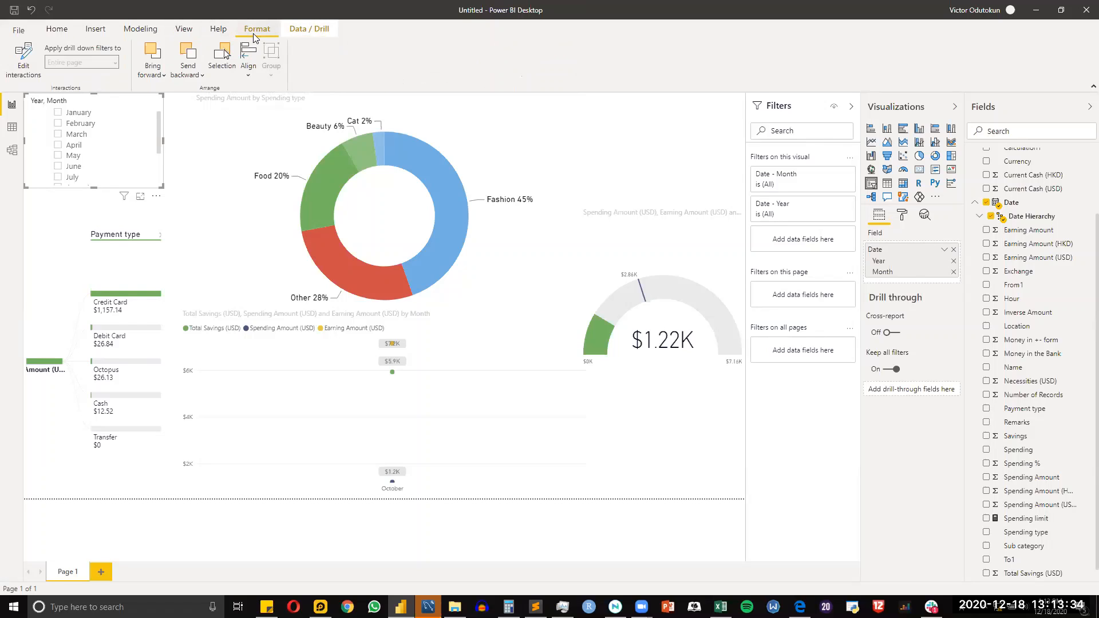
left_click(24, 66)
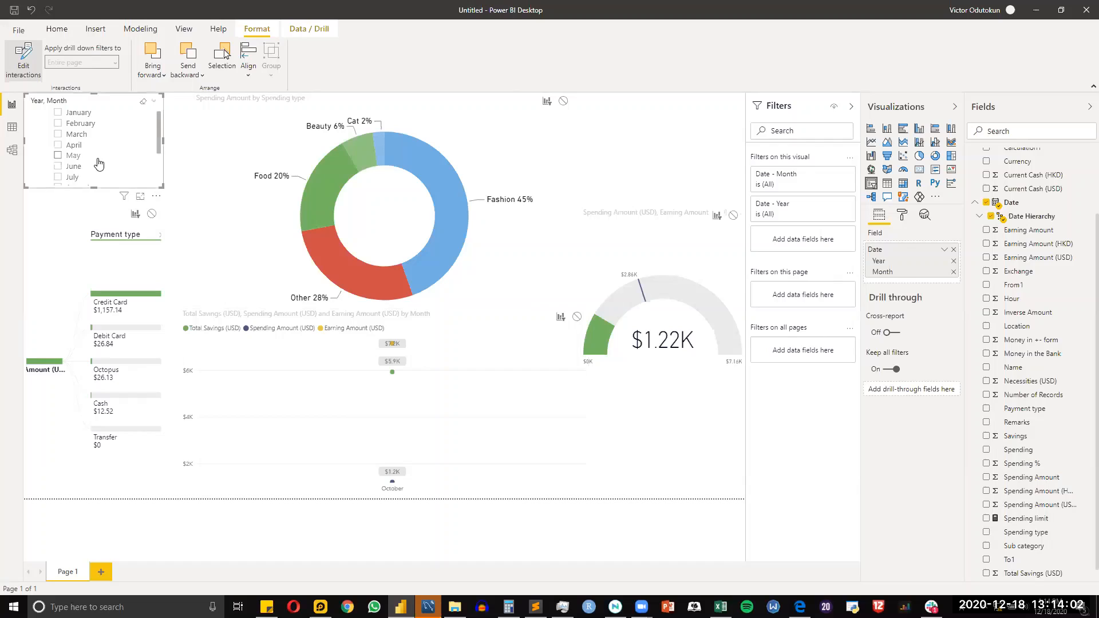
Step: Stop the year and month slicer from filtering the monthly line chart, and collapse the 2019 months in the slicer
left_click(576, 319)
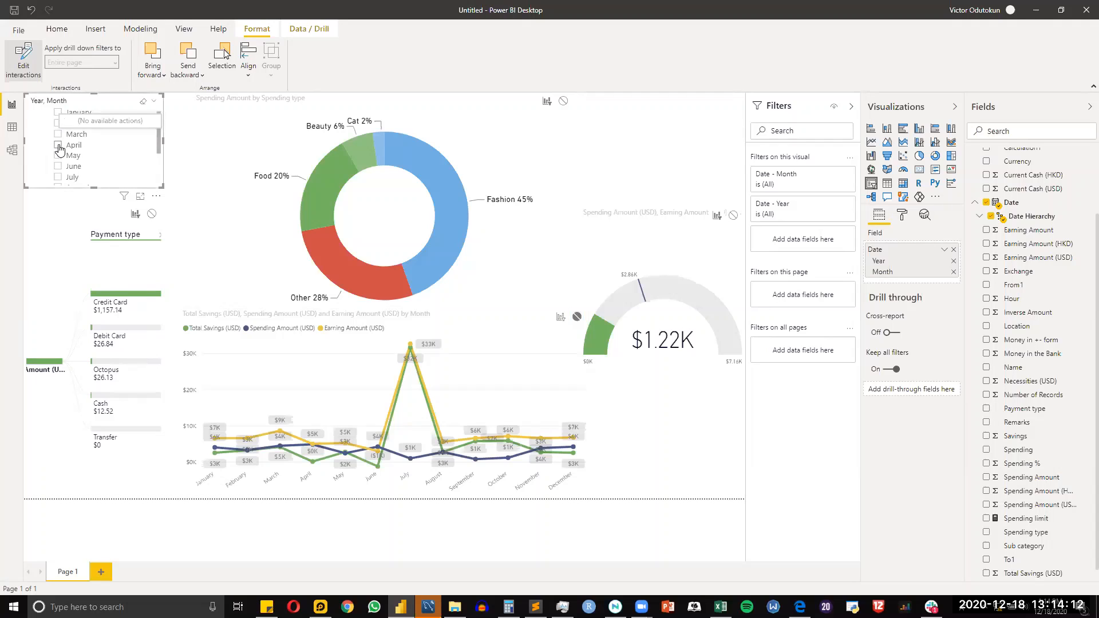
left_click_drag(158, 144, 159, 173)
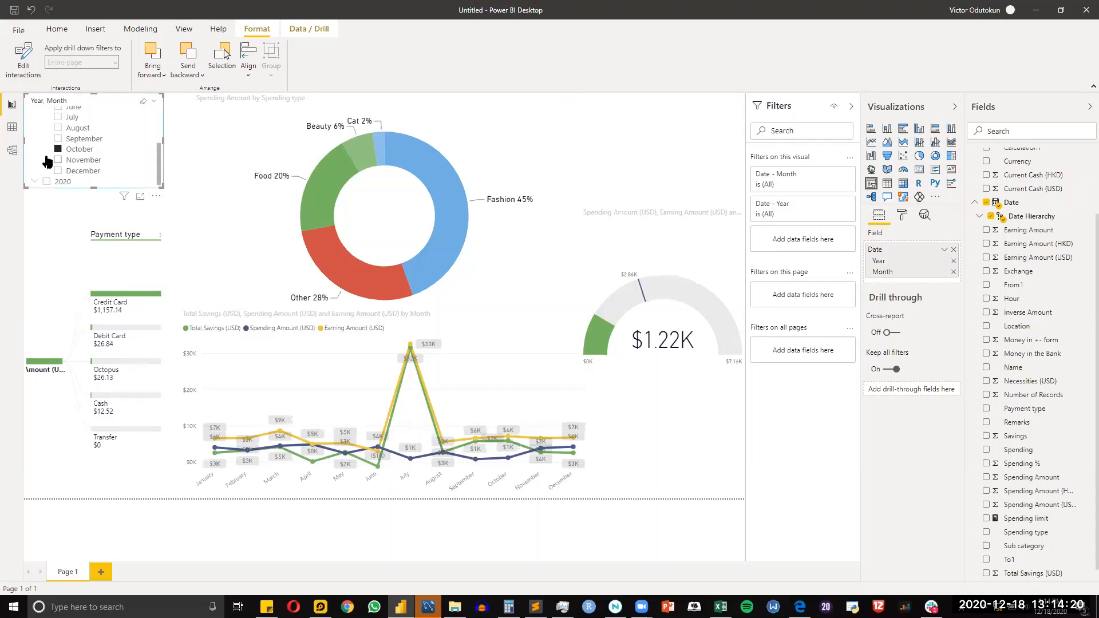
scroll(47, 157, "up", 3)
left_click(35, 112)
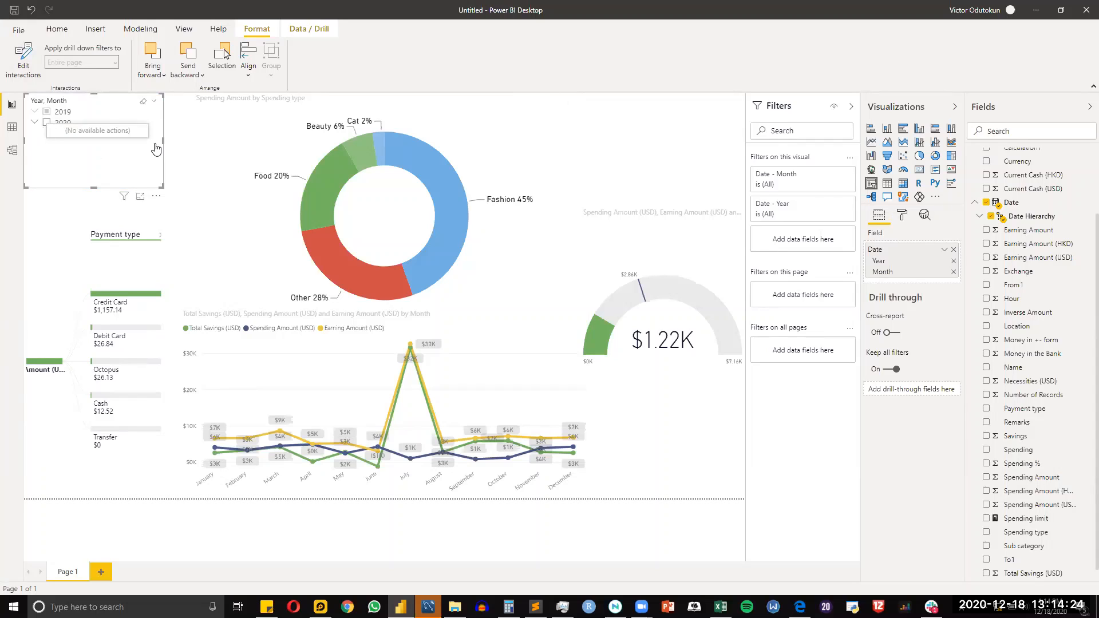
left_click(73, 199)
left_click(109, 148)
right_click(49, 125)
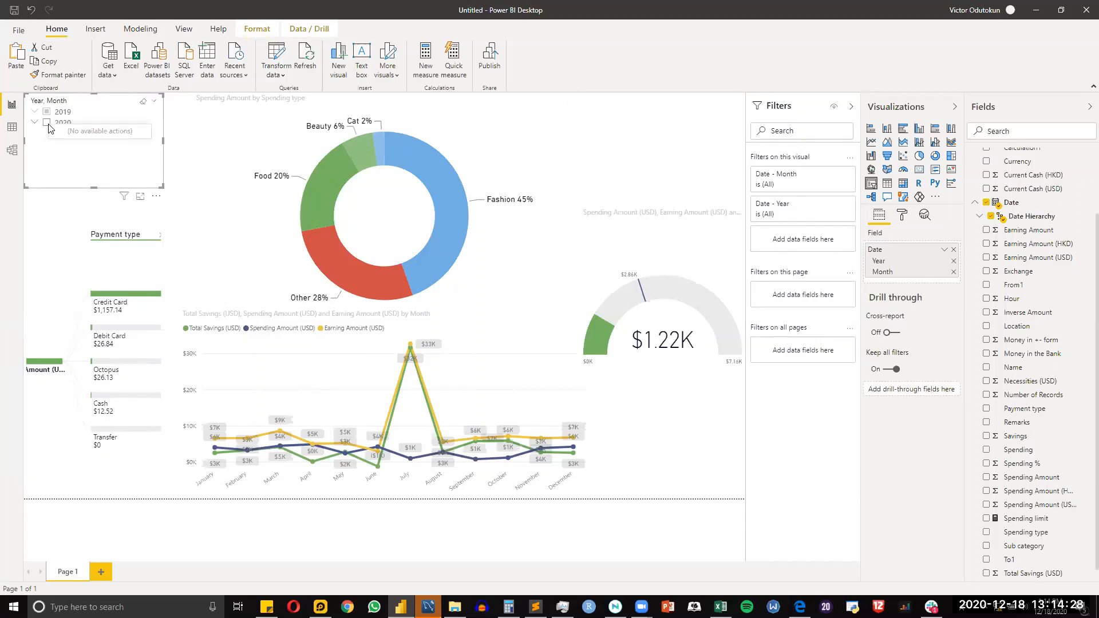
left_click(34, 206)
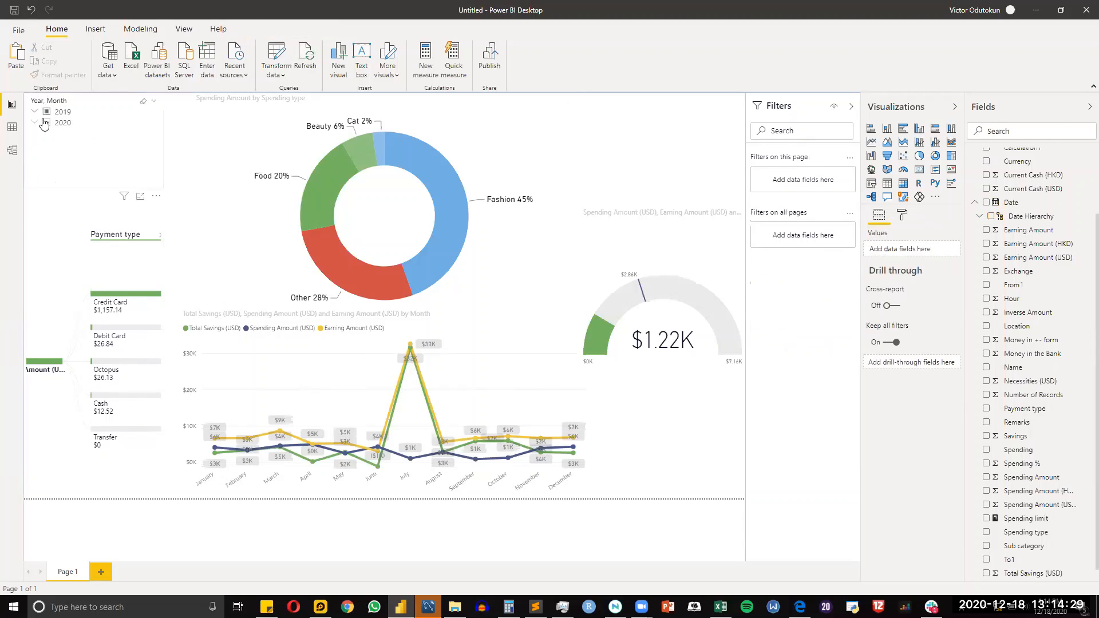
left_click(90, 166)
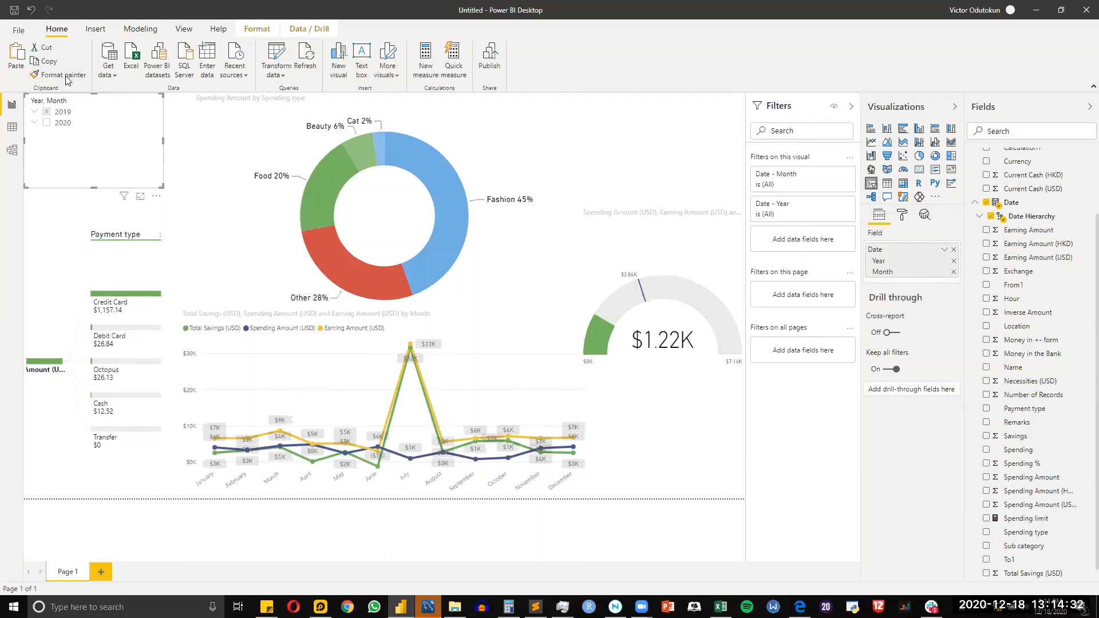
Step: Use Edit interactions to let the year and month slicer filter the monthly line chart, and expand the slicer's 2020 months
left_click(257, 28)
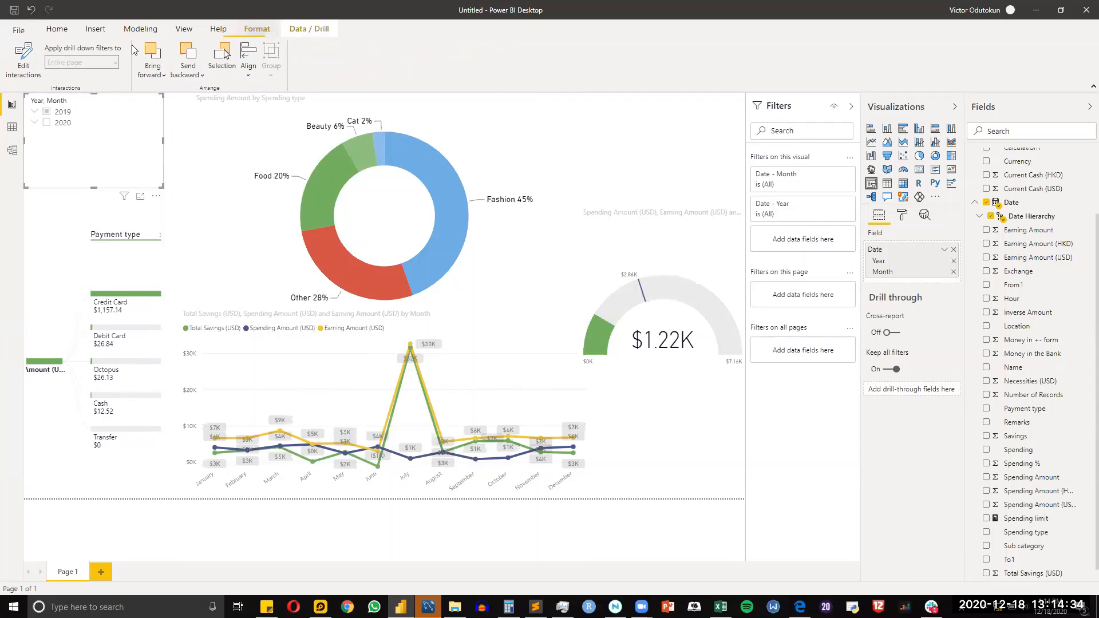
left_click(22, 65)
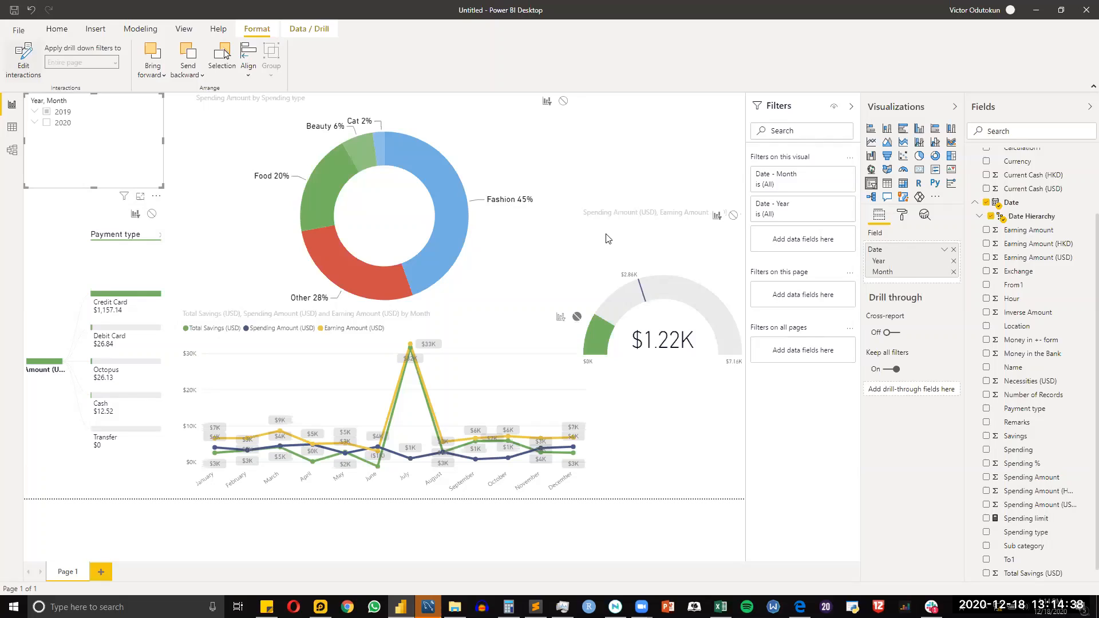
left_click(558, 319)
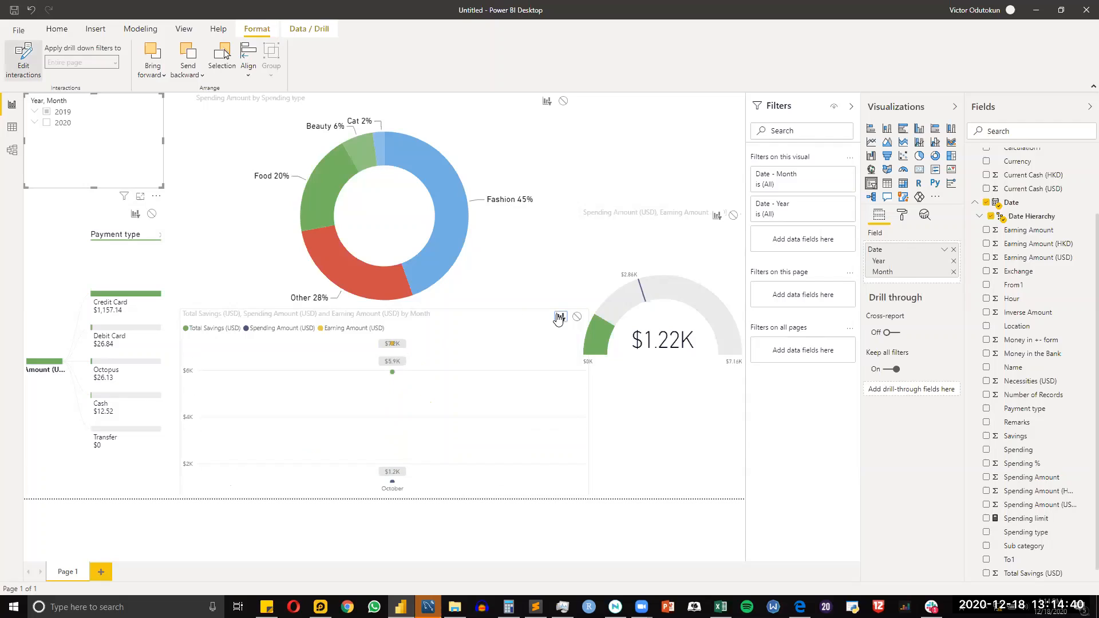
left_click(50, 212)
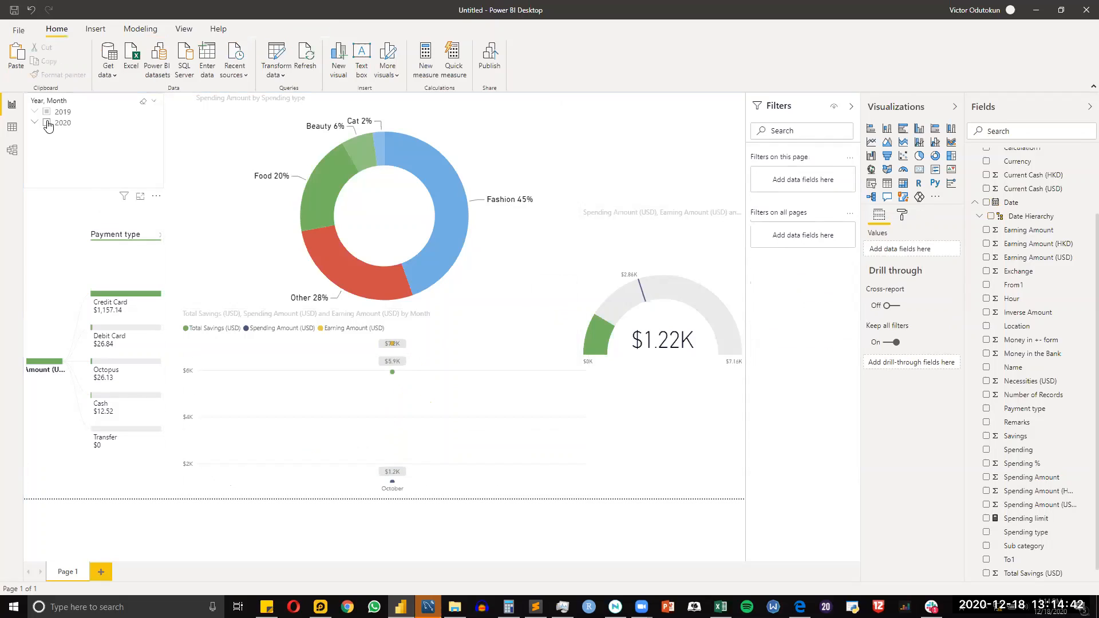
left_click(48, 126)
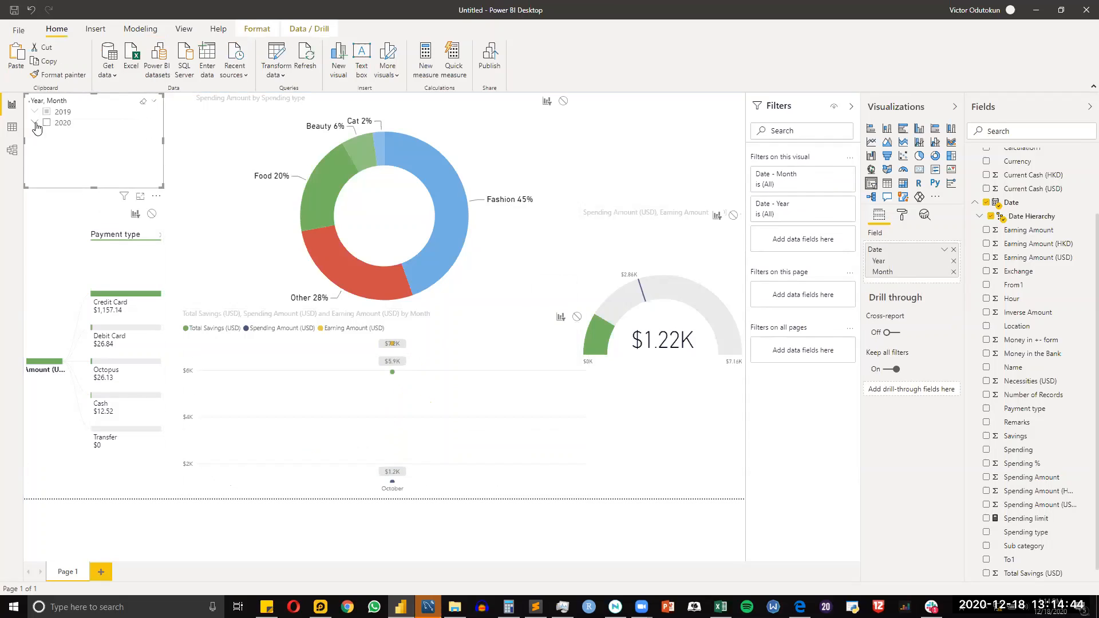
left_click(34, 123)
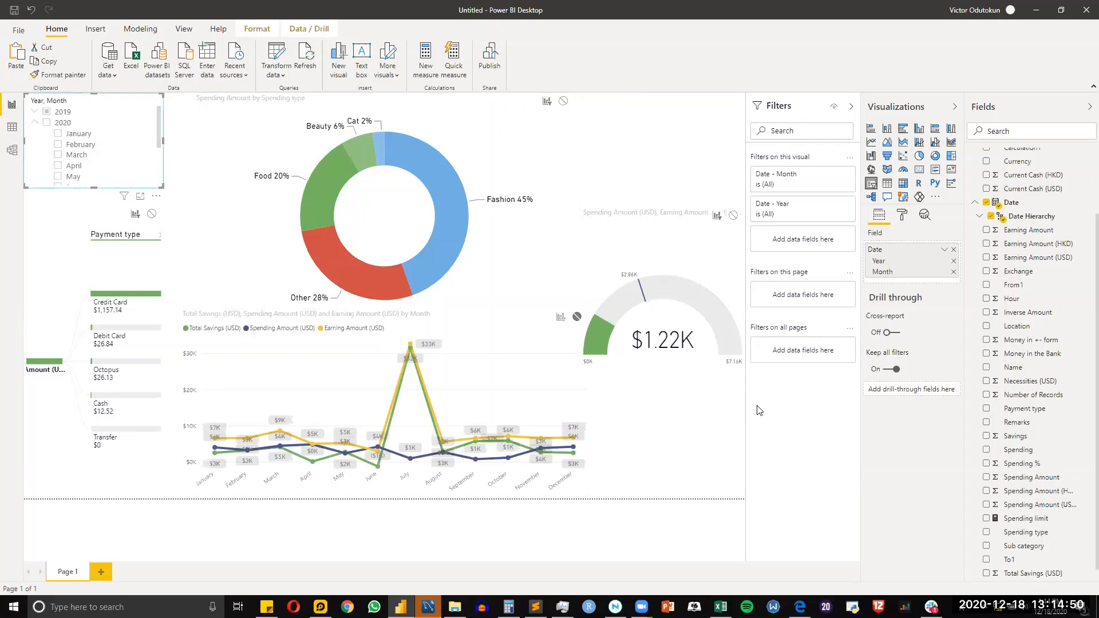
Step: Delete the year and month slicer and undo the deletion
left_click(32, 198)
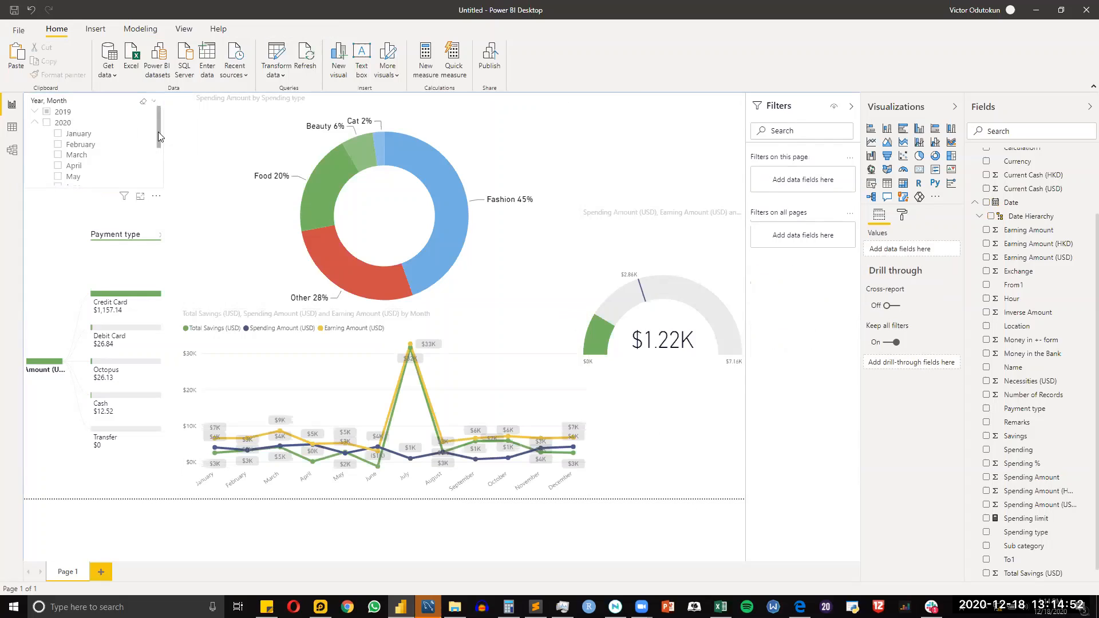
left_click(44, 199)
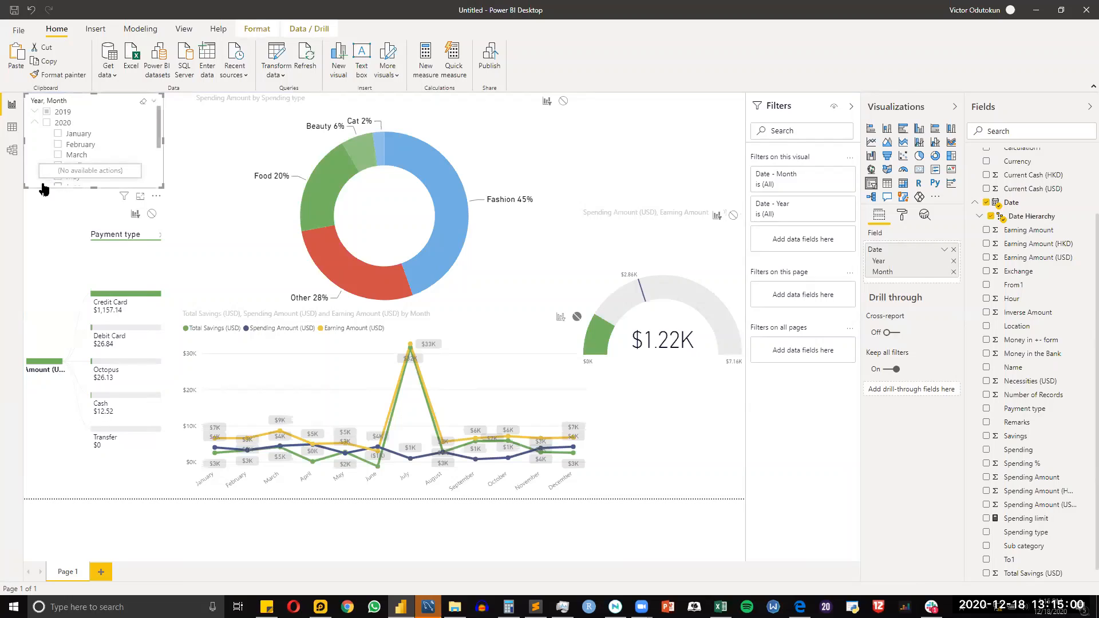
left_click(153, 101)
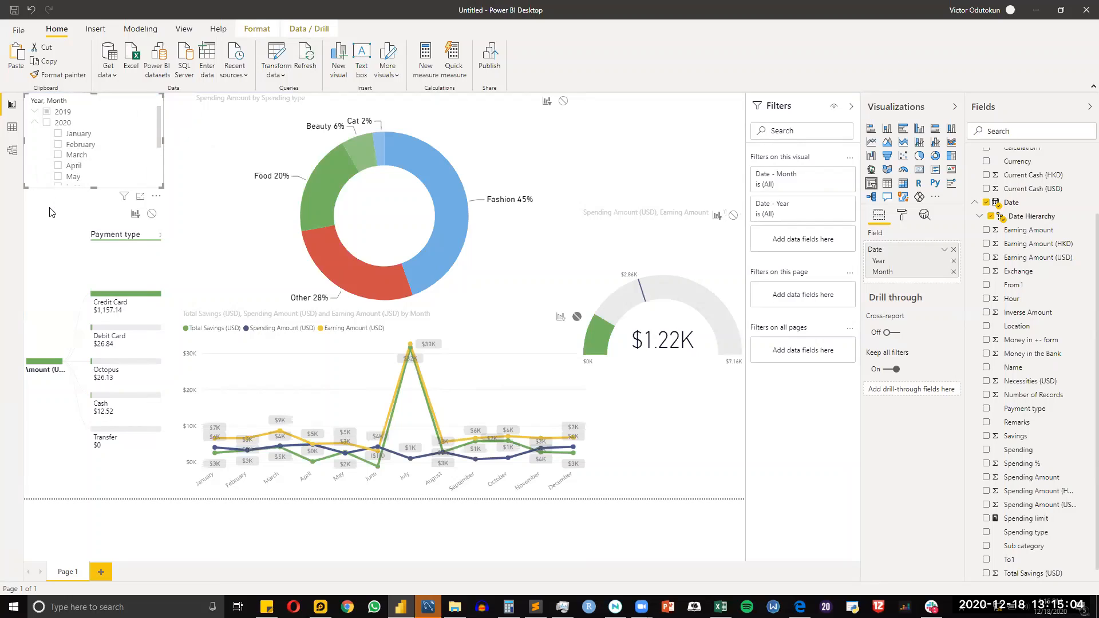
key("Delete")
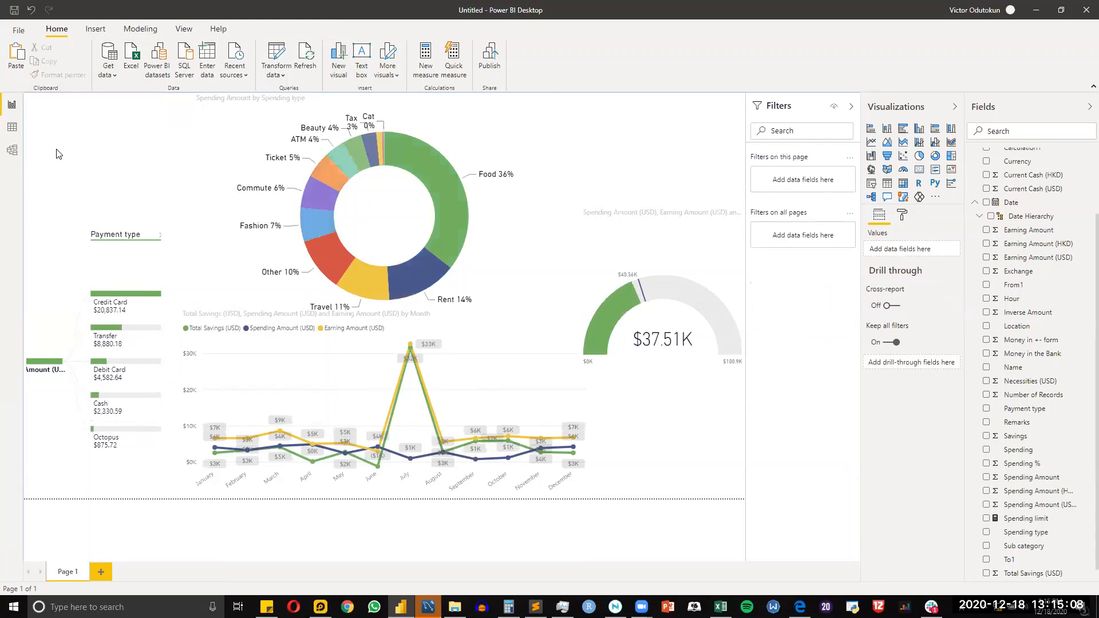
key("ctrl+z")
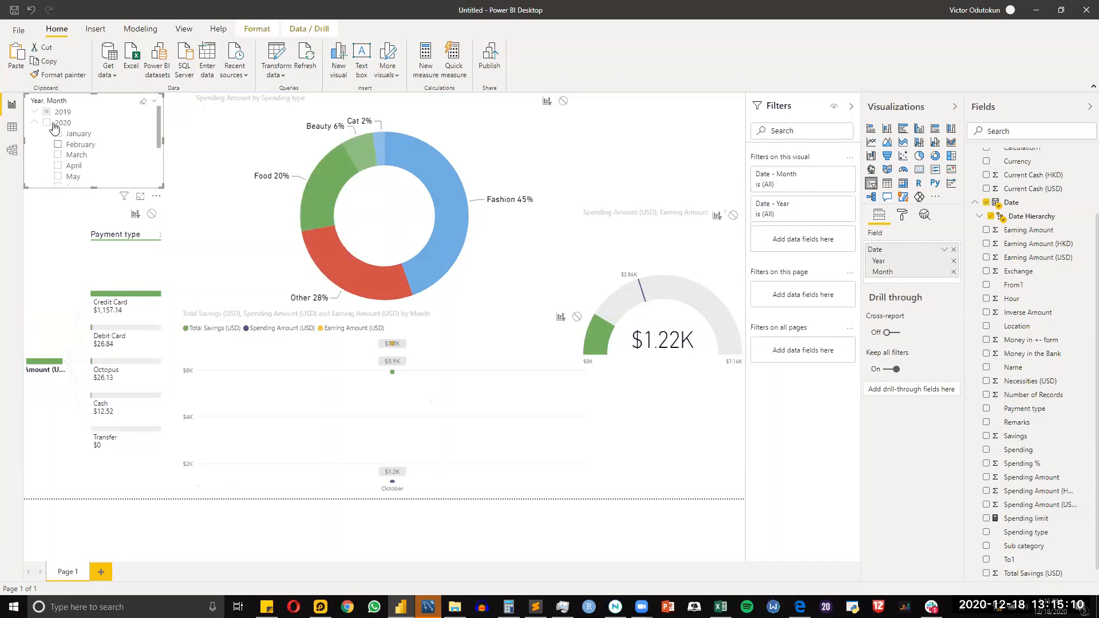
Step: Filter the report by 2020 and set the slicer's interaction with the monthly line chart to none
left_click(47, 123)
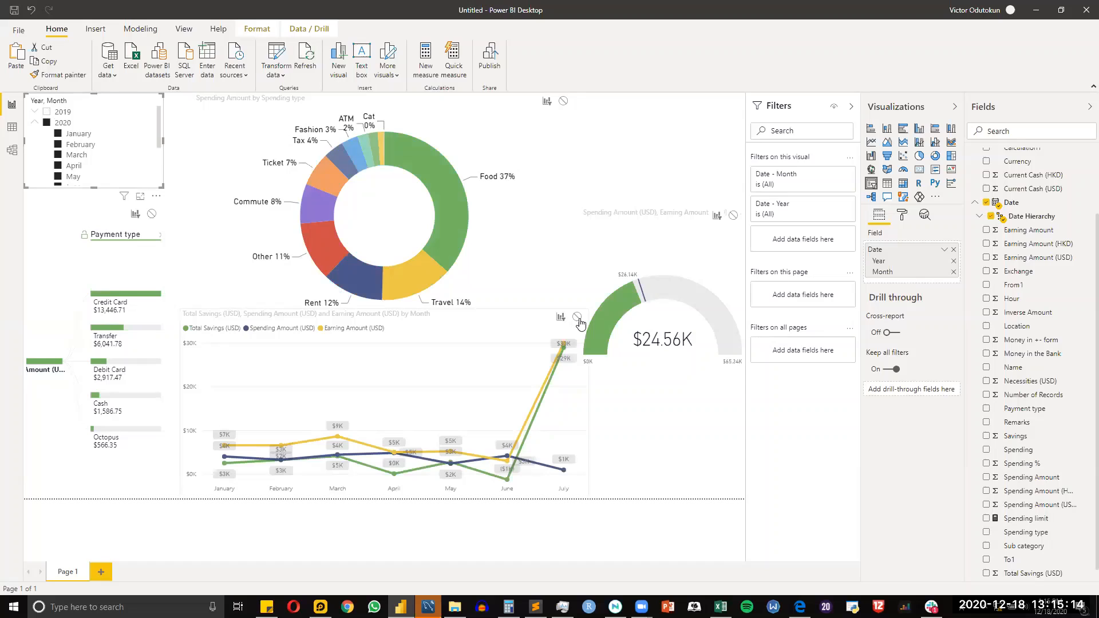
left_click(257, 29)
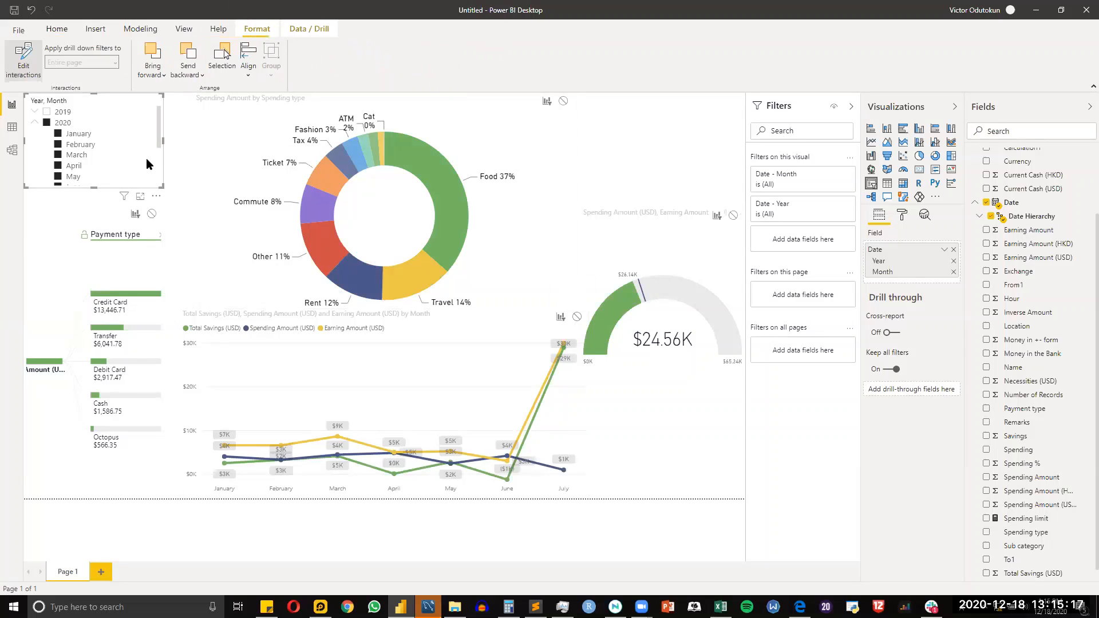
left_click(577, 318)
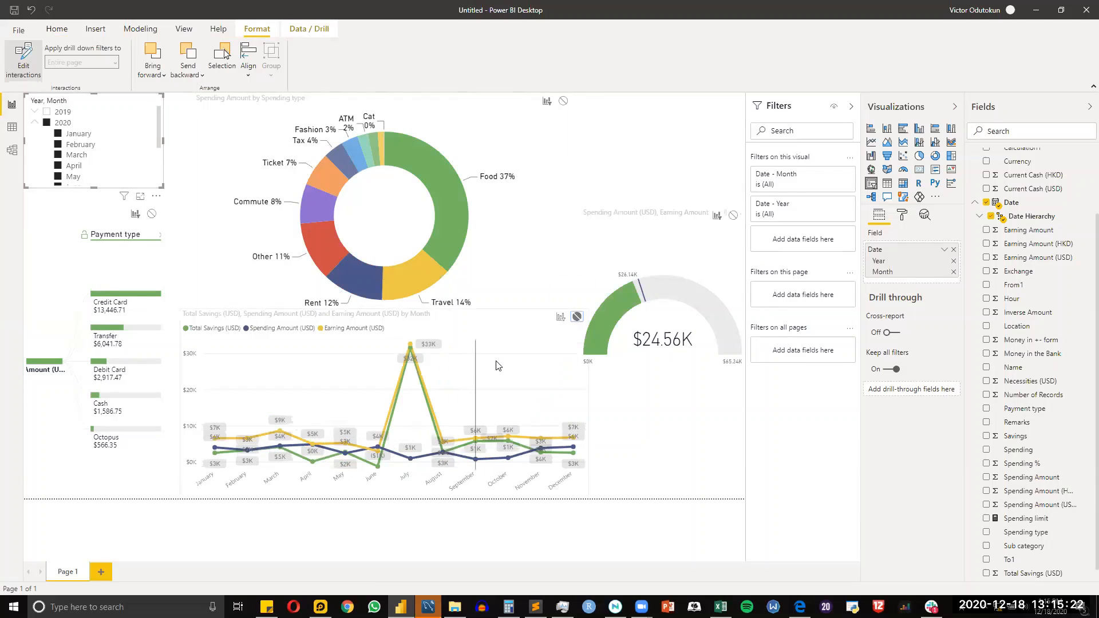
Step: Filter the report by January, February, March and April 2020 in turn, examining the July point in the monthly line chart
left_click(57, 134)
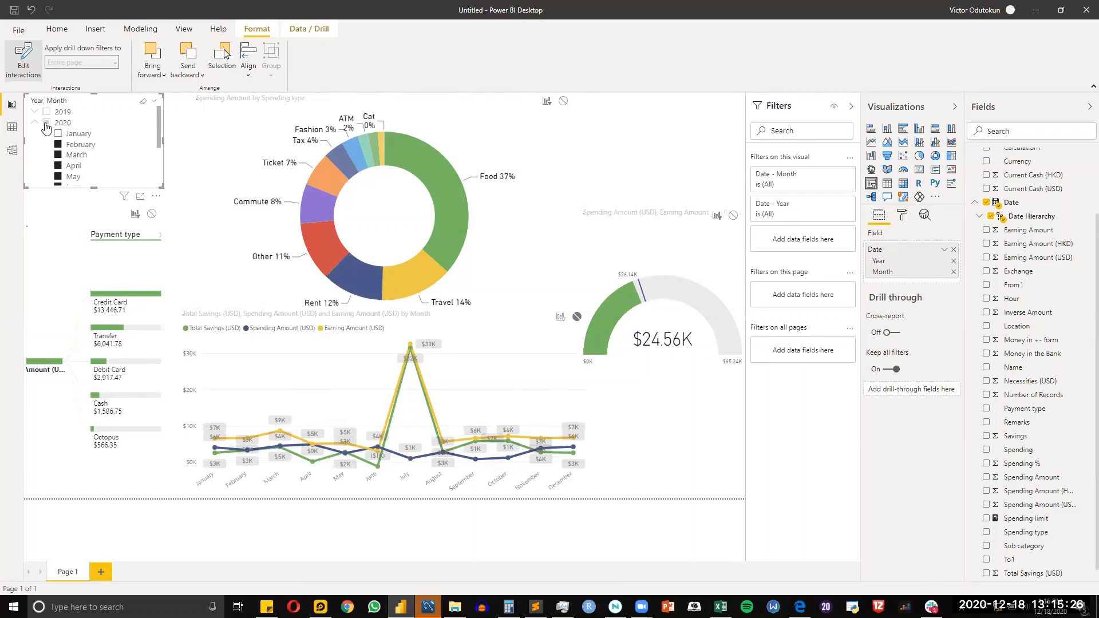
left_click(47, 124)
left_click(59, 135)
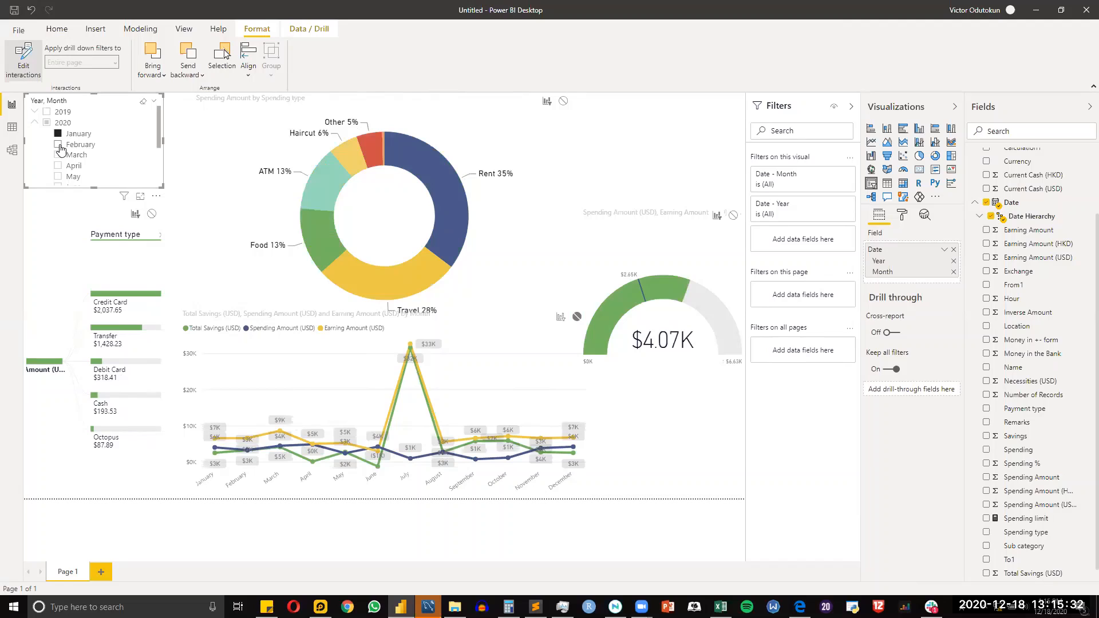
left_click(59, 146)
left_click(58, 155)
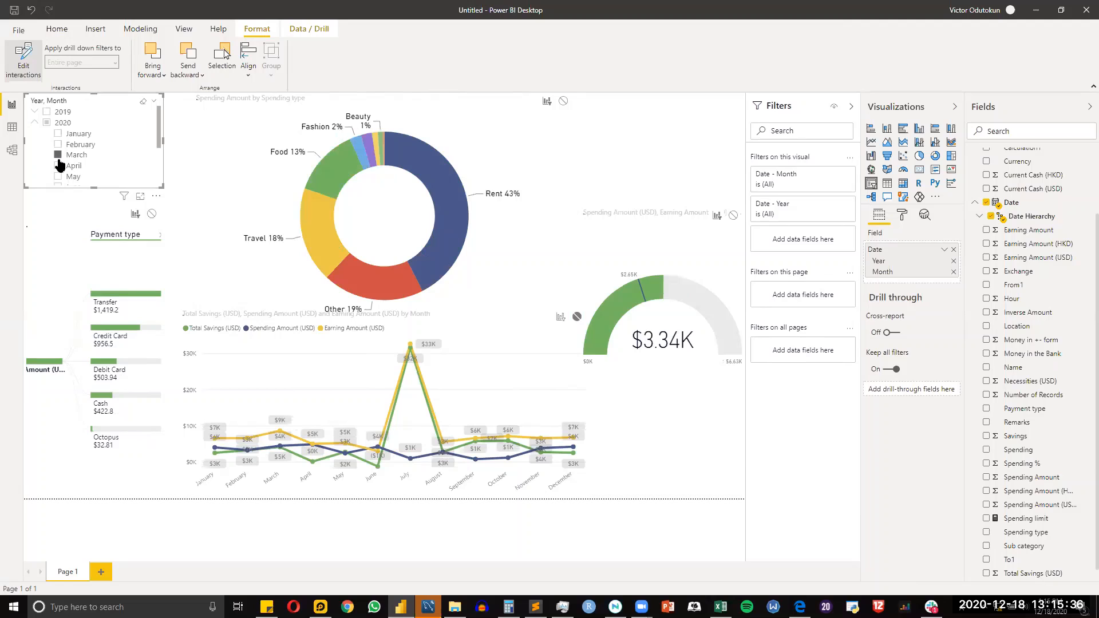
mouse_move(421, 357)
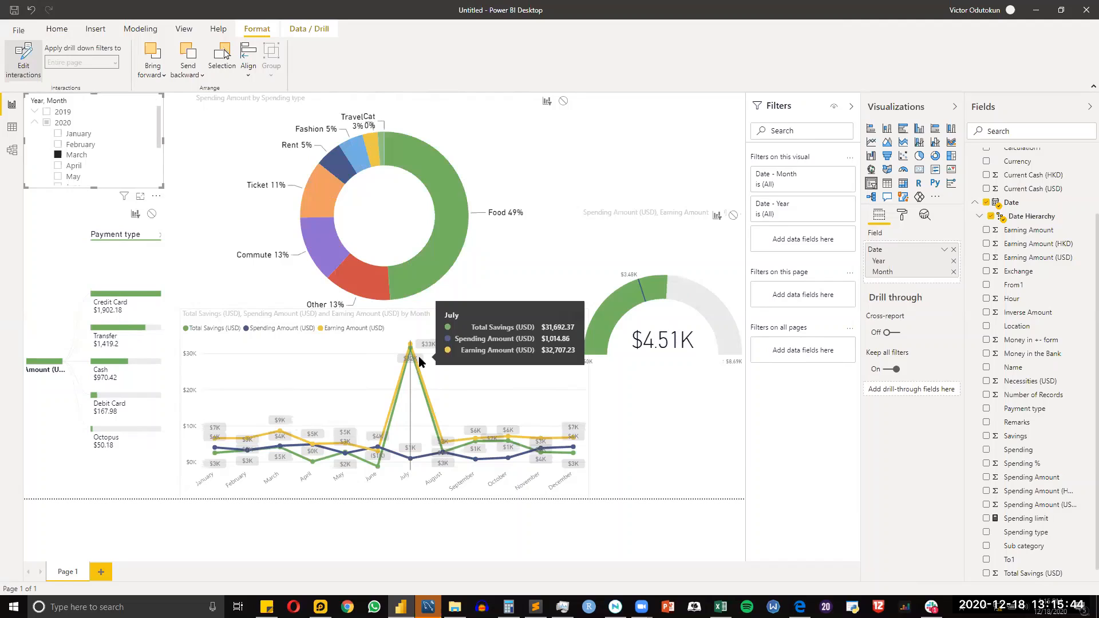
left_click(78, 166)
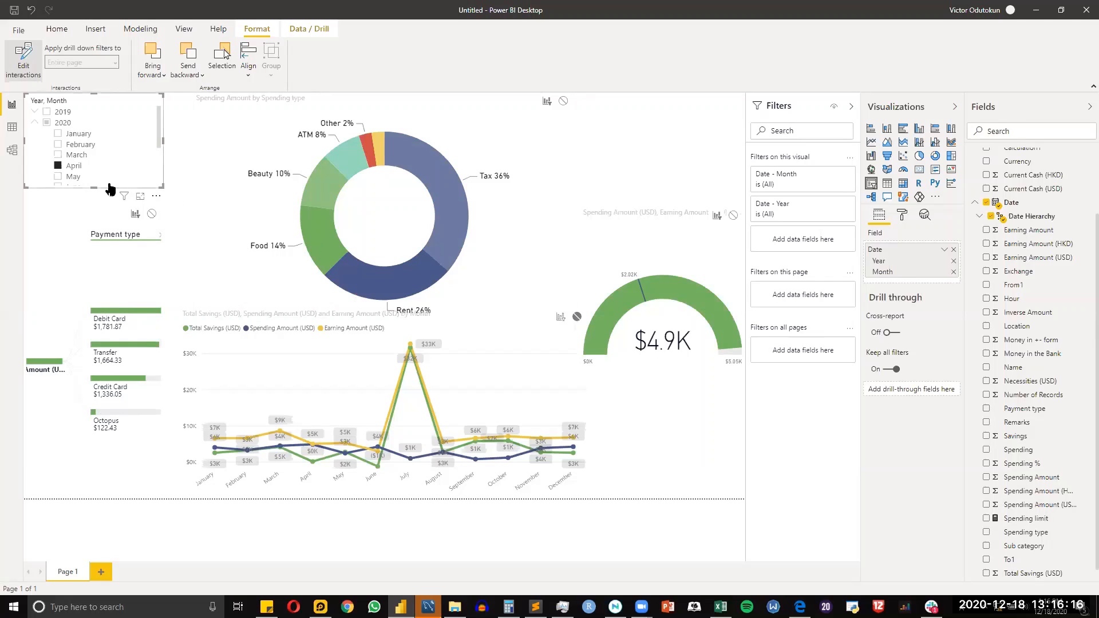
Step: Reduce the height of the year and month slicer and extend the payment type decomposition tree up into the freed space
left_click_drag(94, 184, 94, 150)
left_click(683, 437)
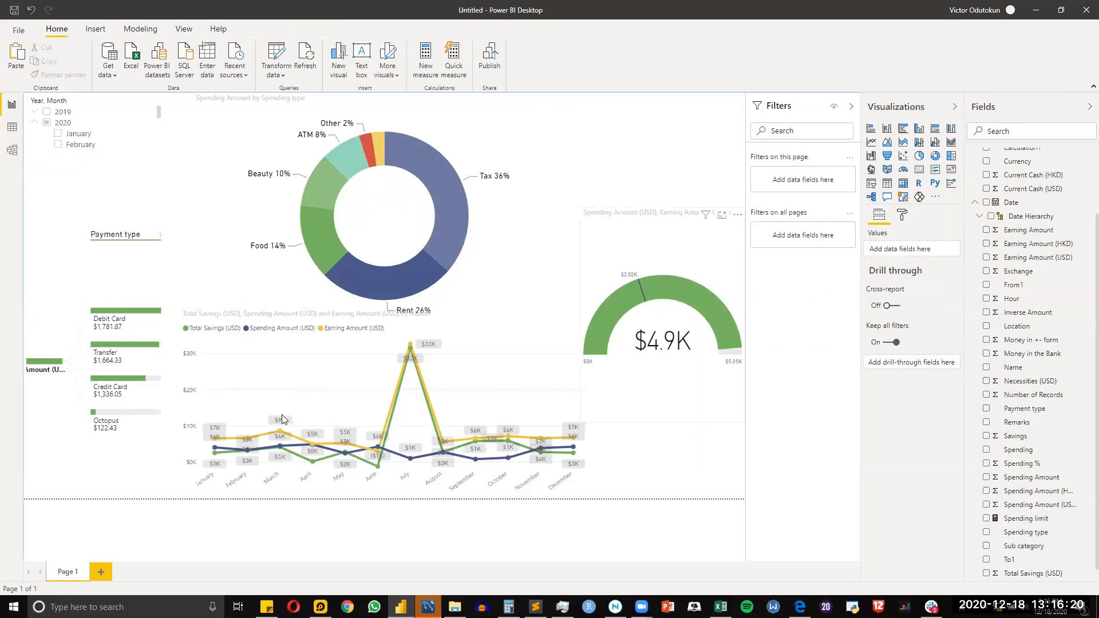
left_click(80, 228)
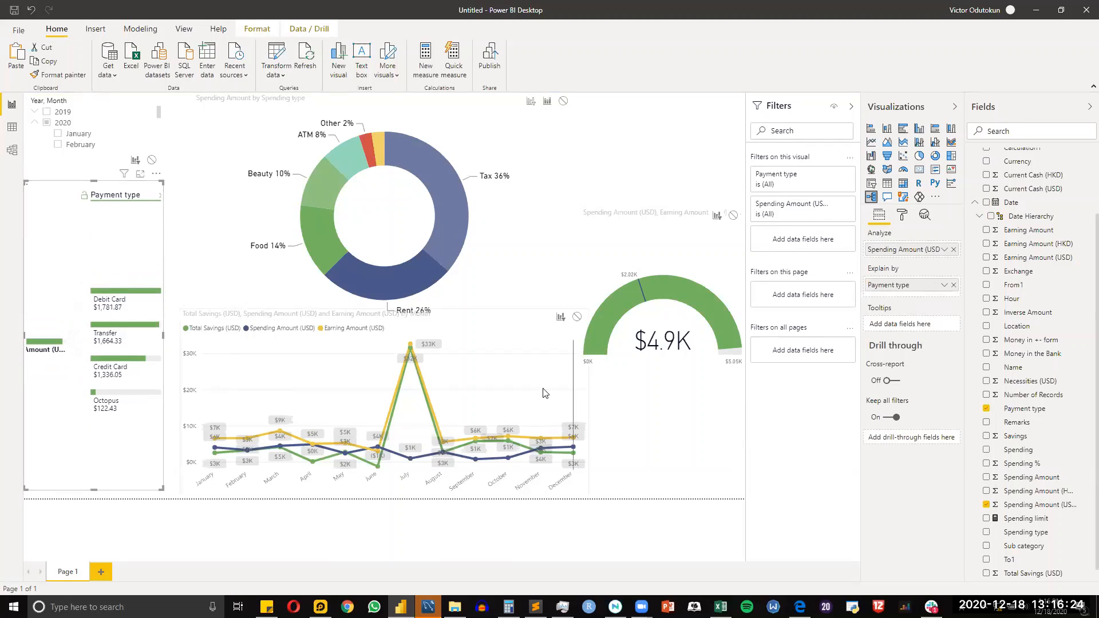
Step: Reduce the height of the spending type donut chart from its lower edge and select the monthly line chart below it
left_click(409, 327)
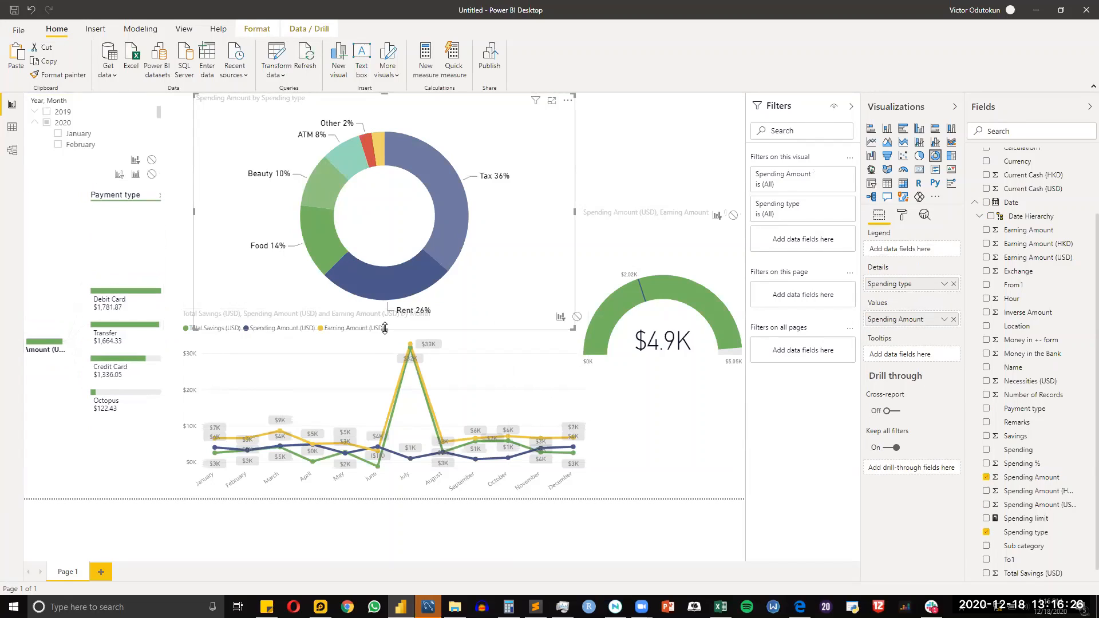
left_click_drag(384, 330, 384, 278)
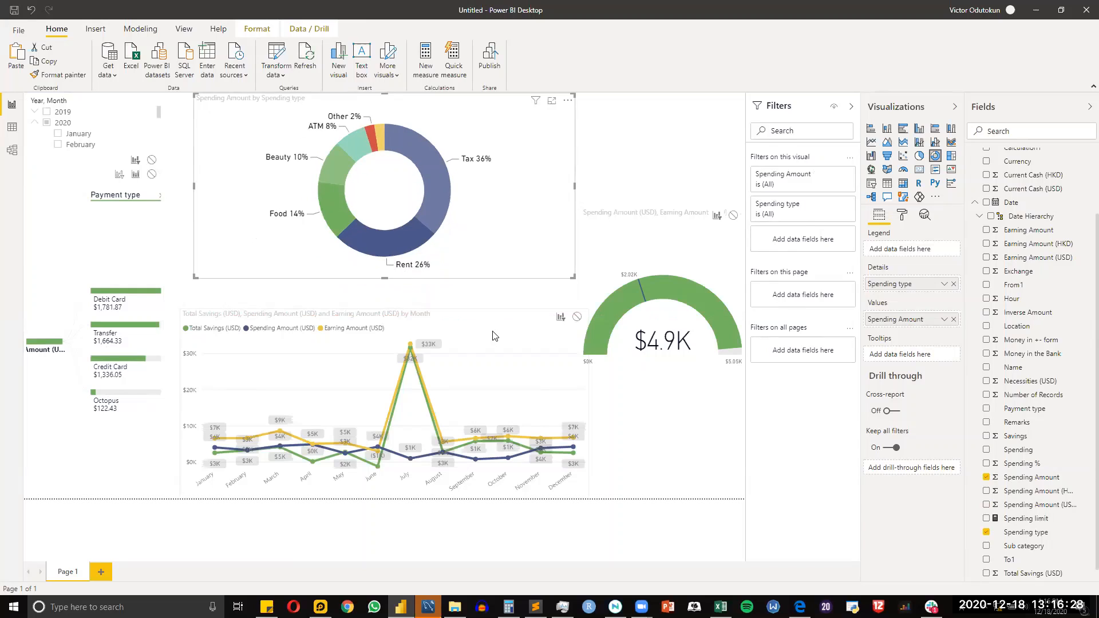
left_click(542, 347)
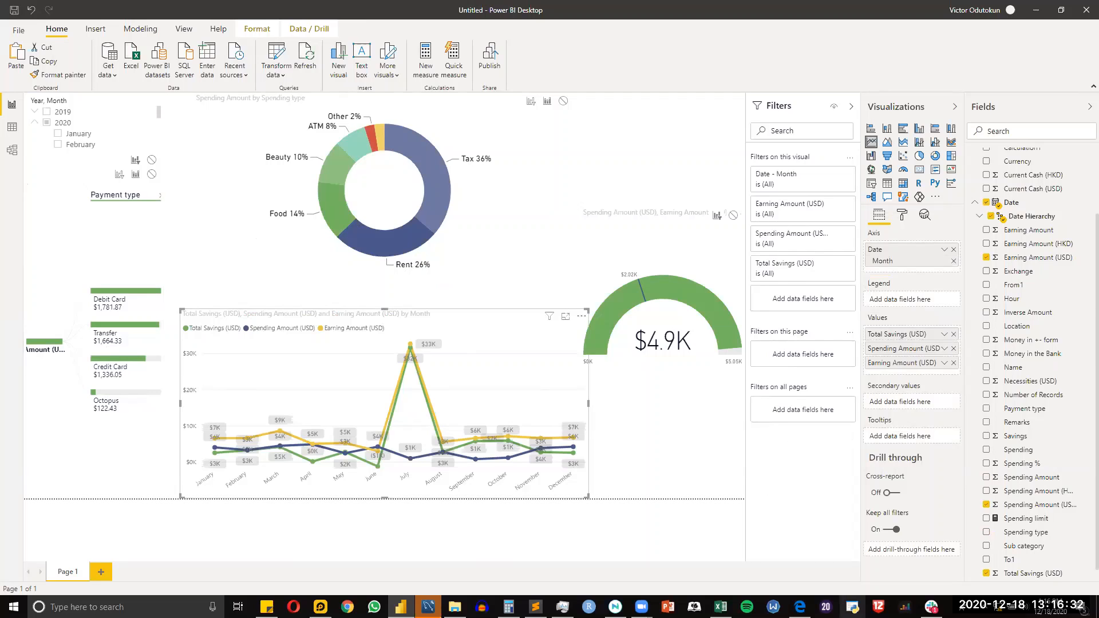
Step: Switch to Microsoft Edge to examine the finished Personal expense Dashboard PDF, and return to Power BI Desktop
left_click(799, 607)
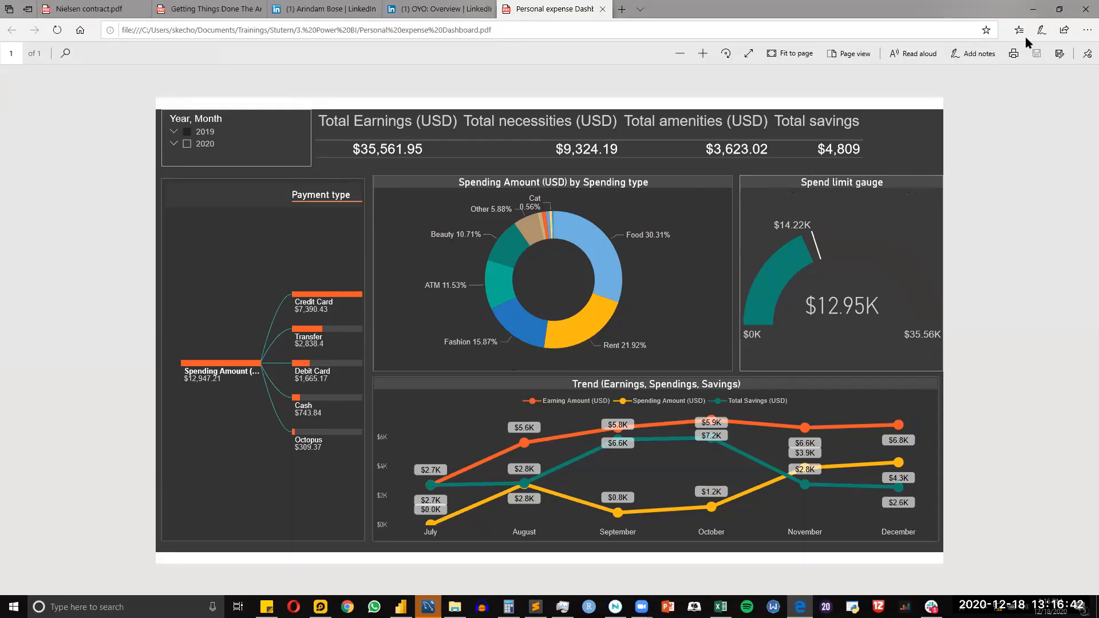
left_click(1033, 9)
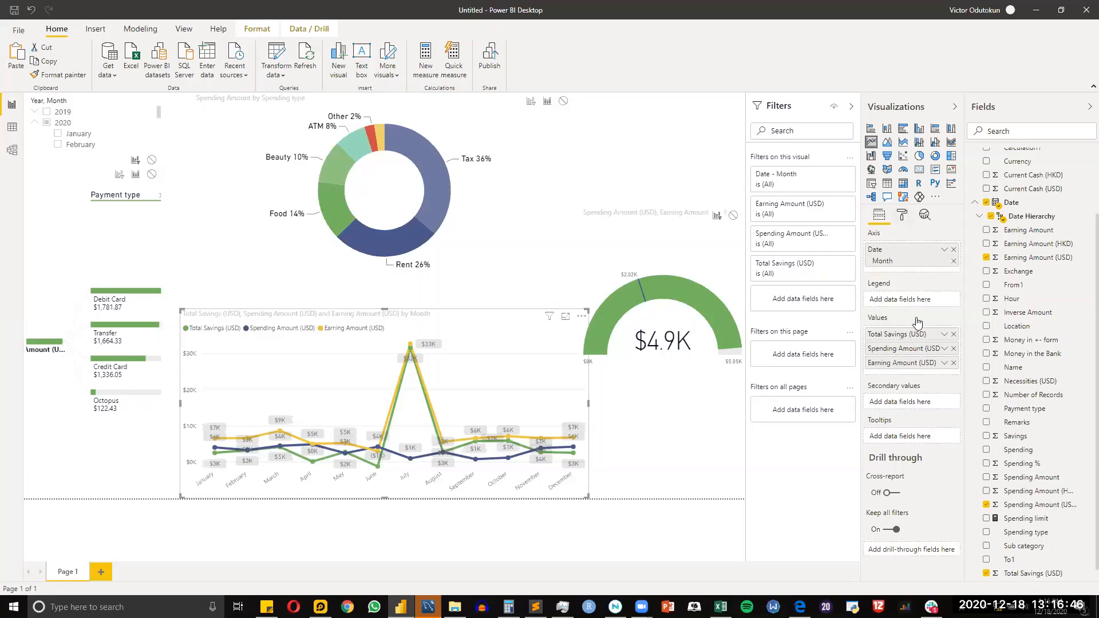
Step: Center the title of the monthly line chart
left_click(902, 216)
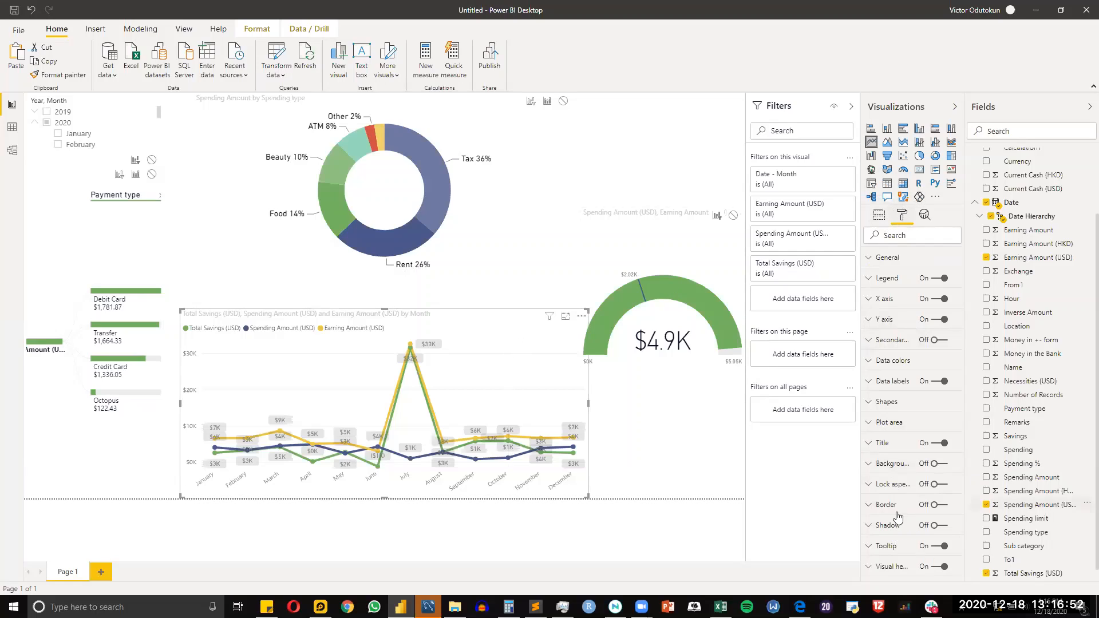
left_click(881, 445)
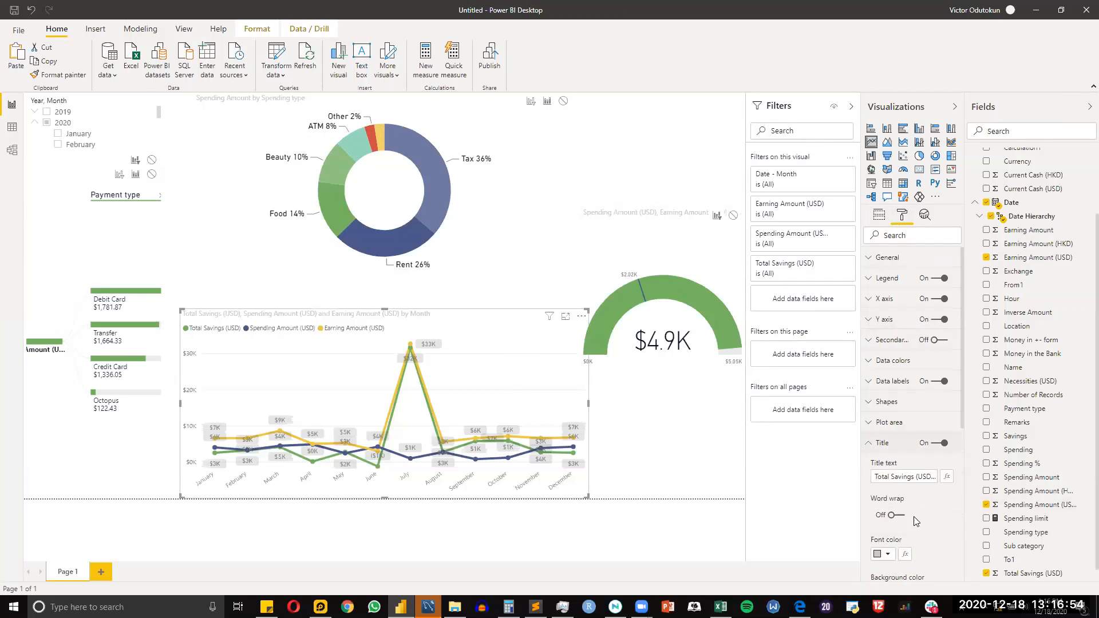
scroll(906, 526, "down", 5)
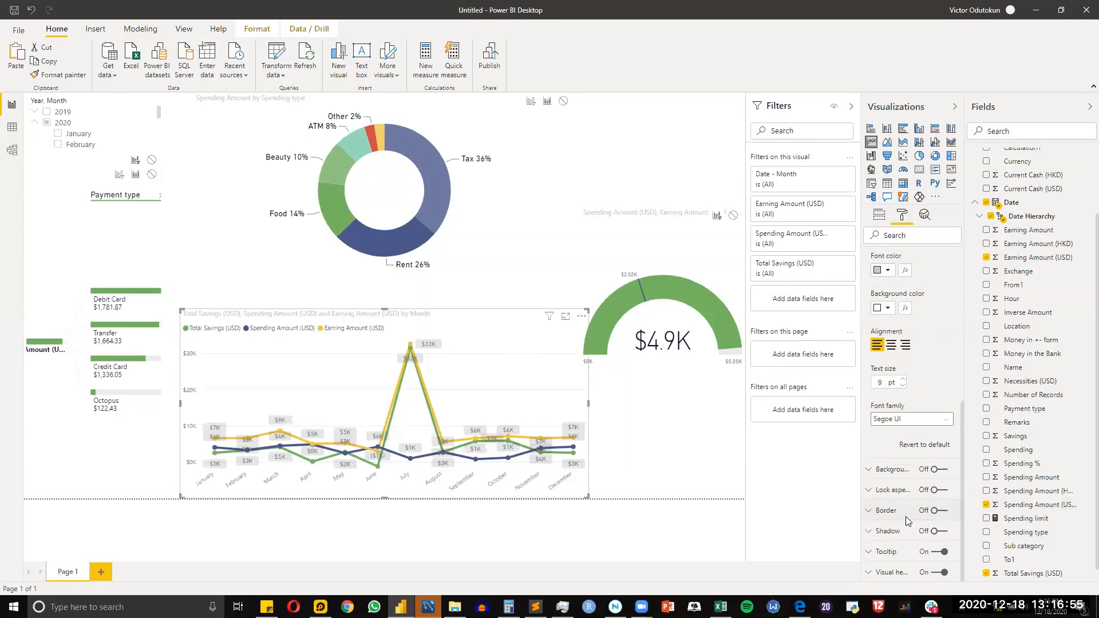
left_click(892, 345)
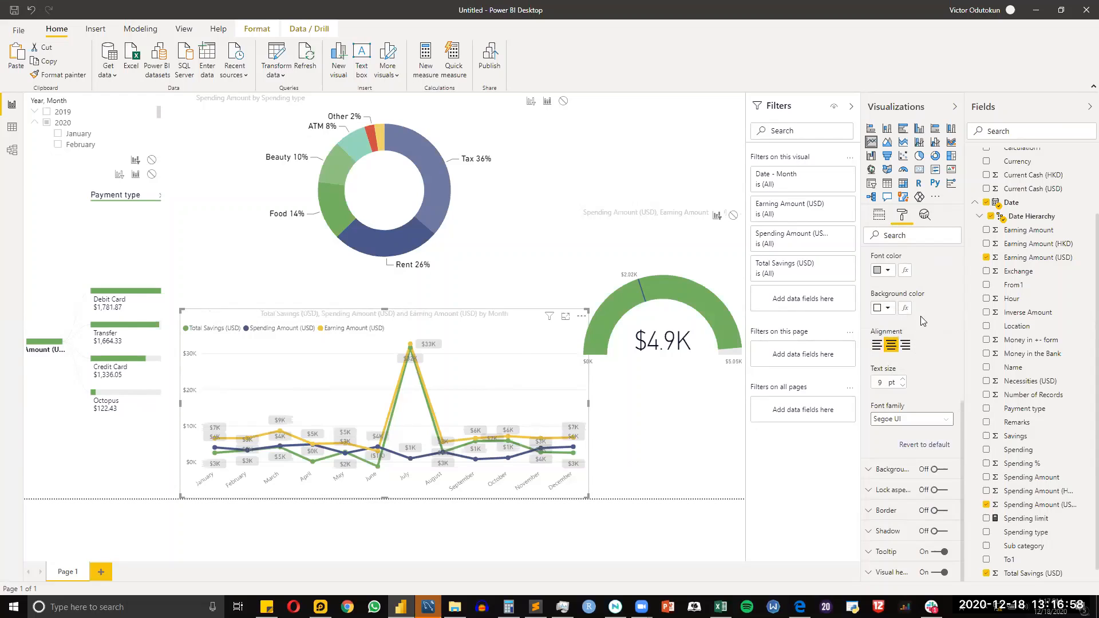
Step: Give the line chart's title a black background and a white font color
left_click(883, 270)
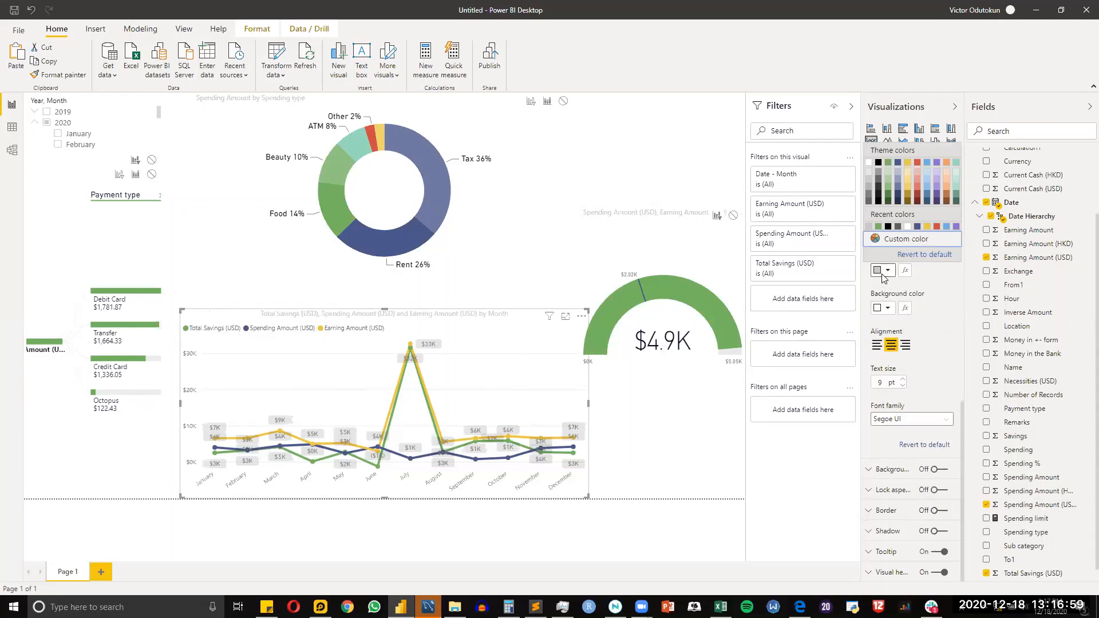
left_click(880, 166)
scroll(947, 312, "up", 5)
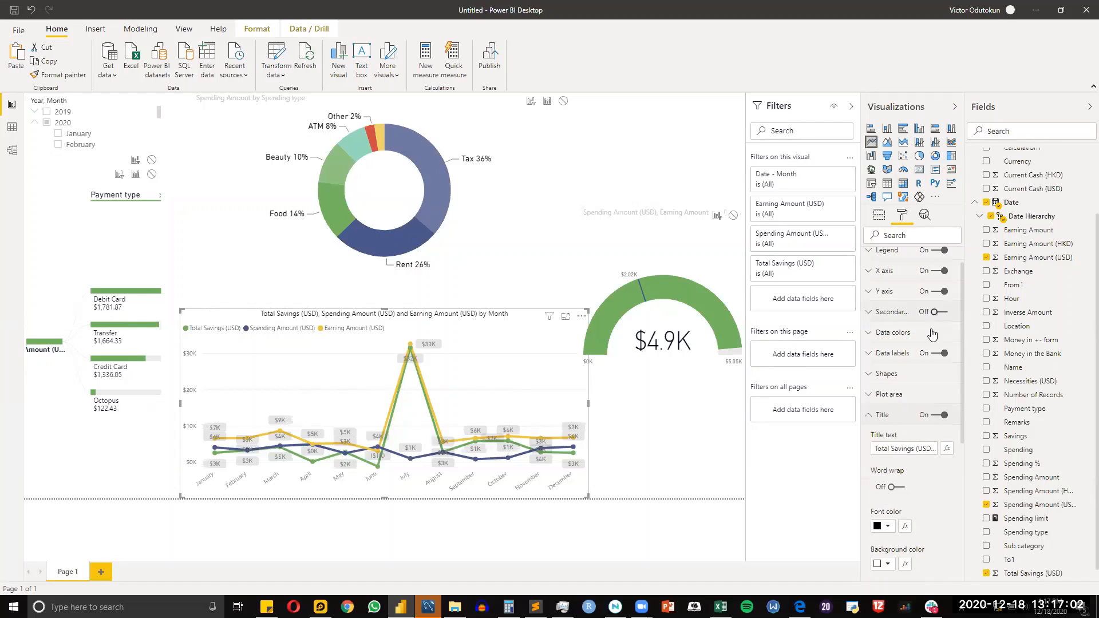
scroll(917, 508, "down", 5)
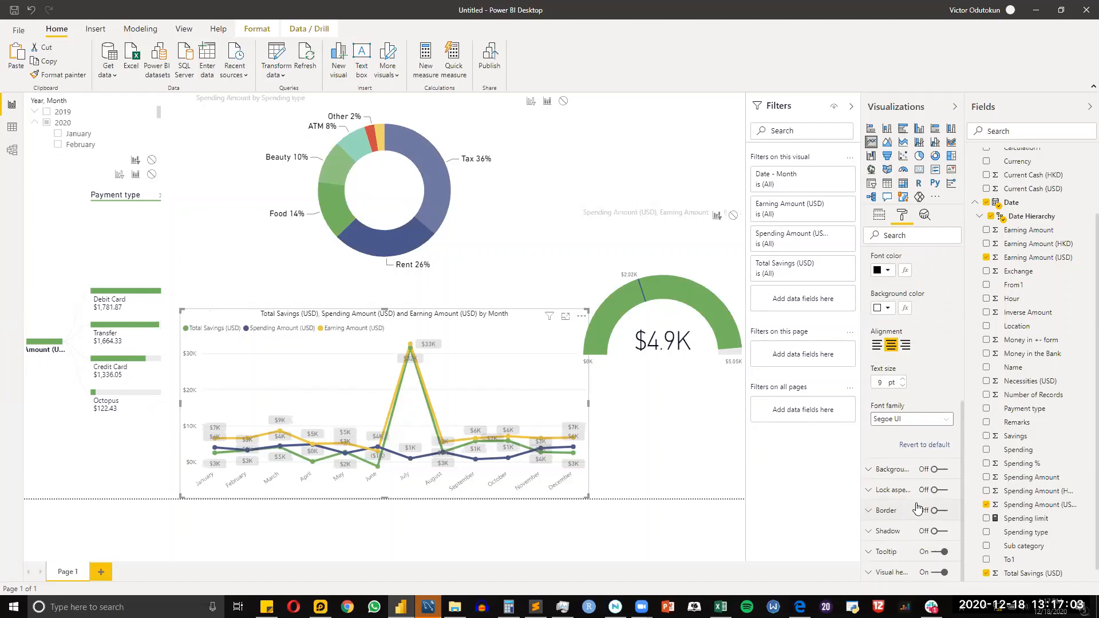
left_click(890, 309)
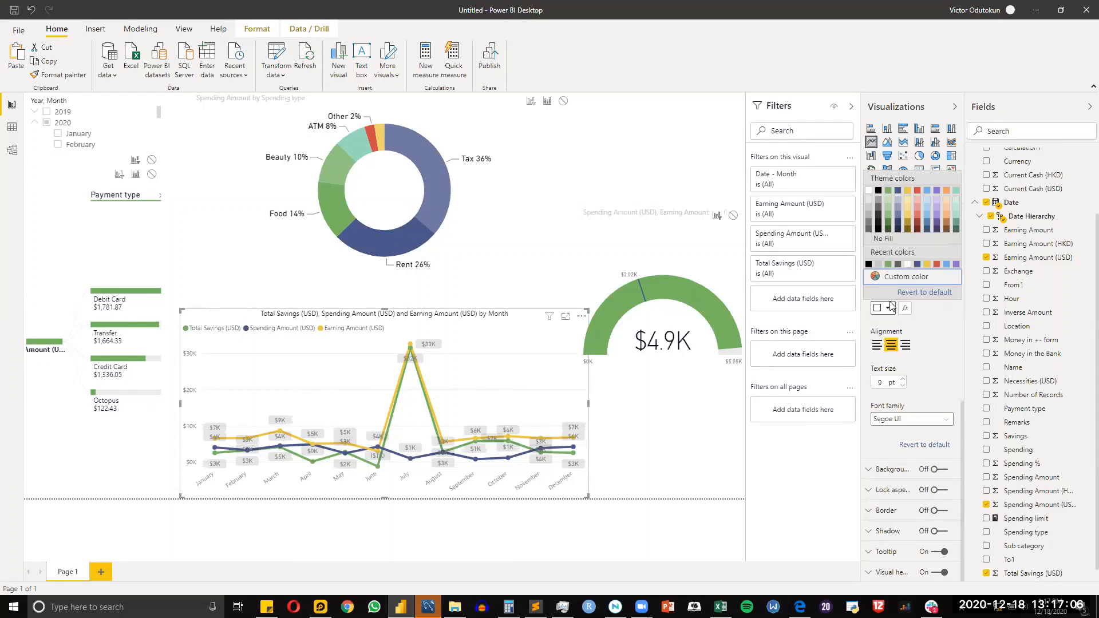
left_click(879, 191)
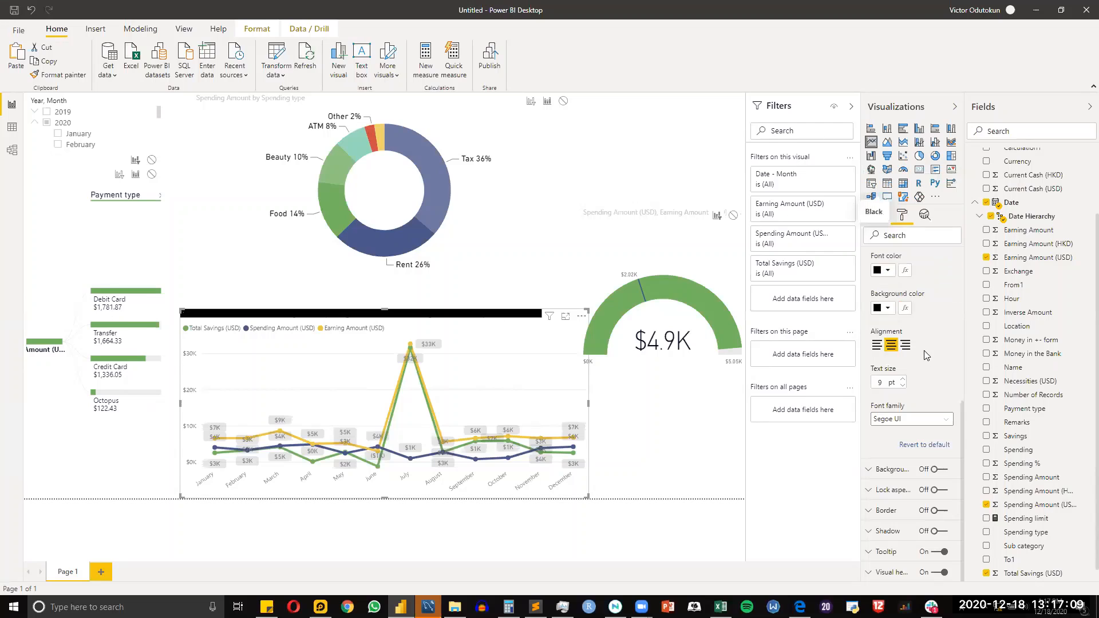
left_click(890, 272)
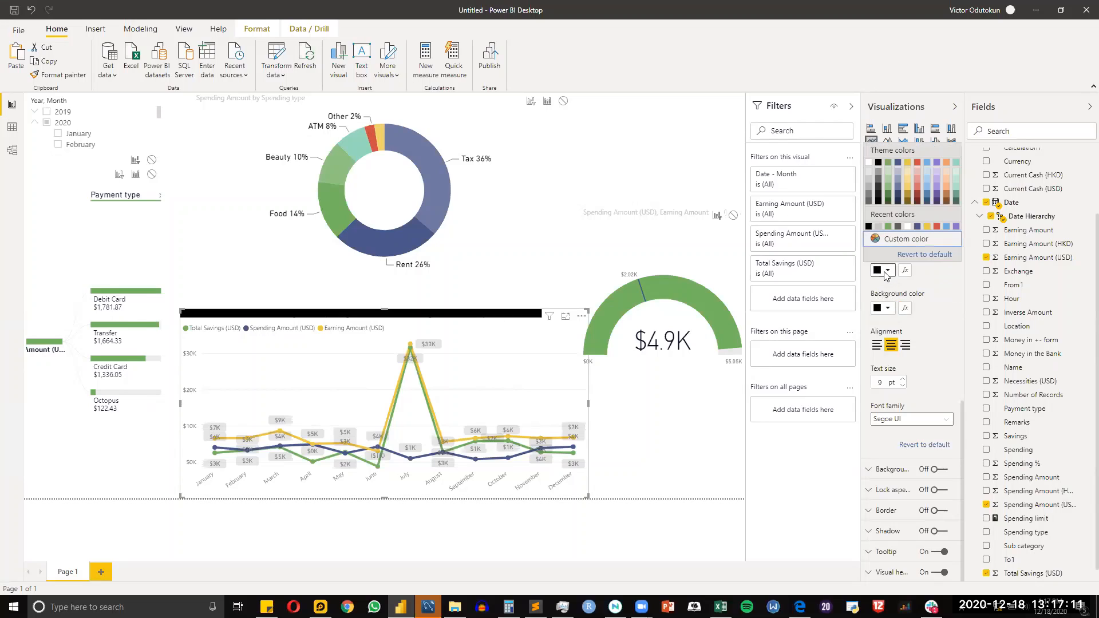
left_click(871, 170)
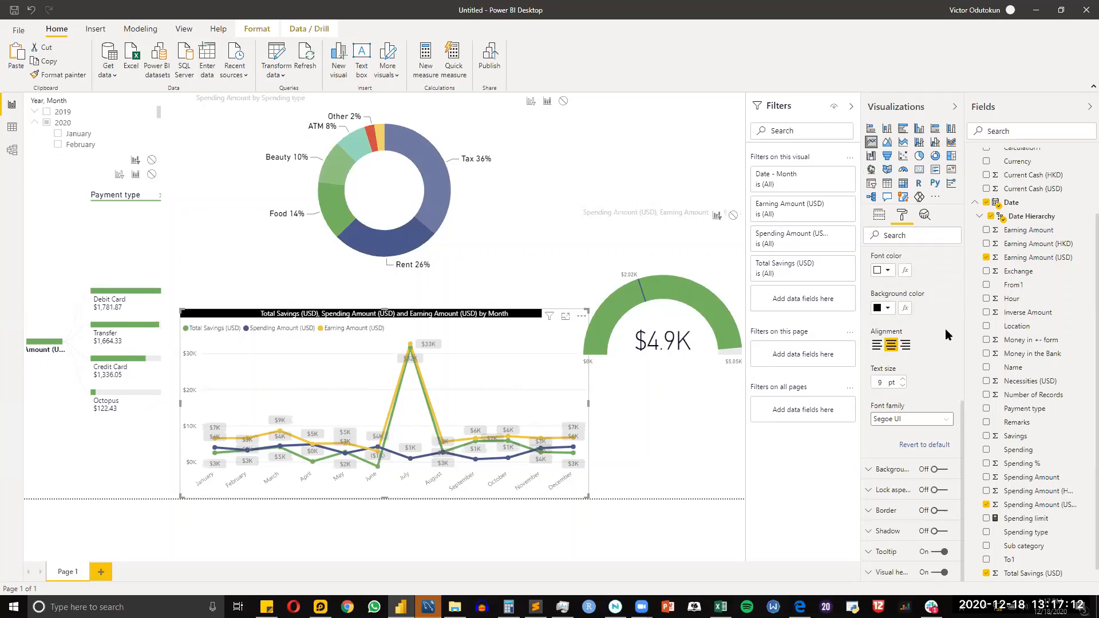
Step: Increase the text size of the line chart's title by several points
left_click(902, 379)
left_click(902, 379)
left_click(903, 379)
left_click(903, 379)
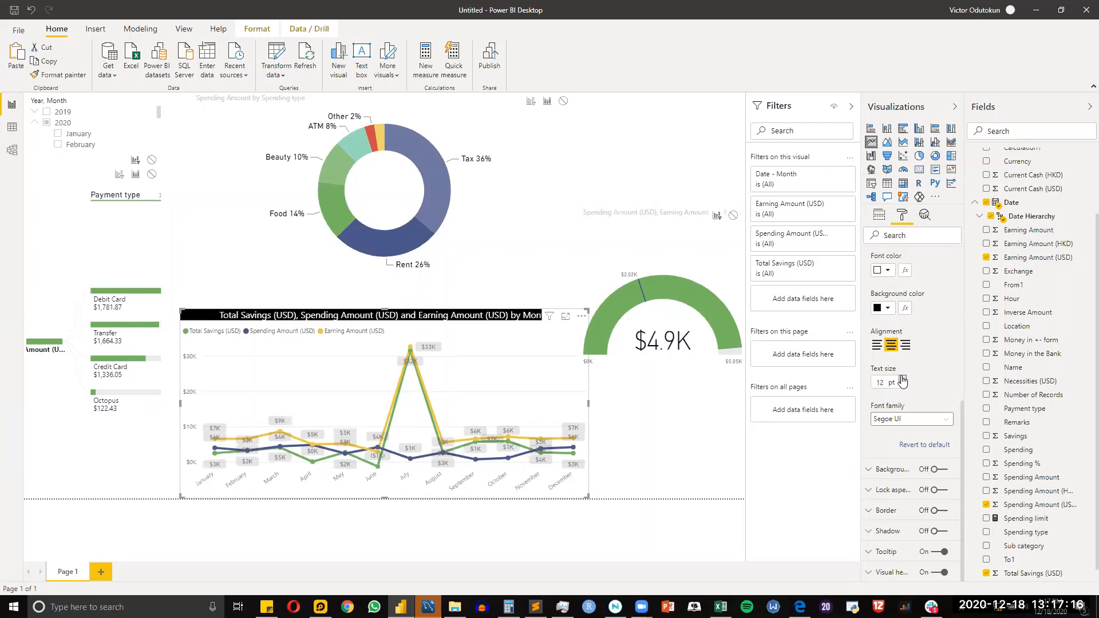
Step: Check the reference dashboard PDF in Microsoft Edge, return to Power BI Desktop and retitle the line chart "Trend of Earnings, spendings, and savings ($)"
scroll(944, 392, "up", 5)
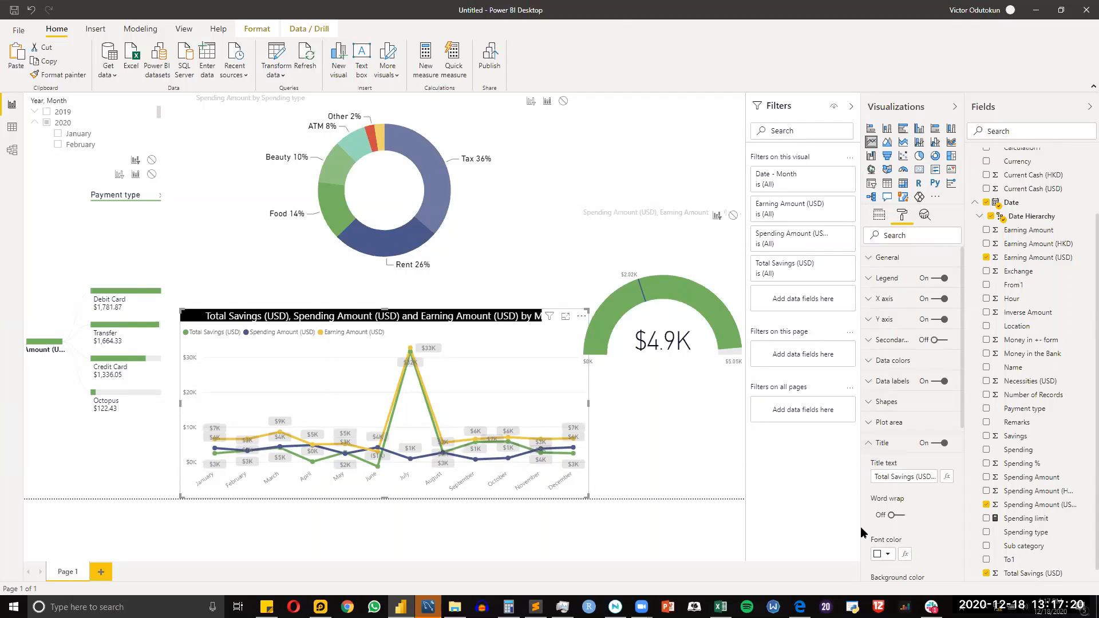
key("alt+Tab")
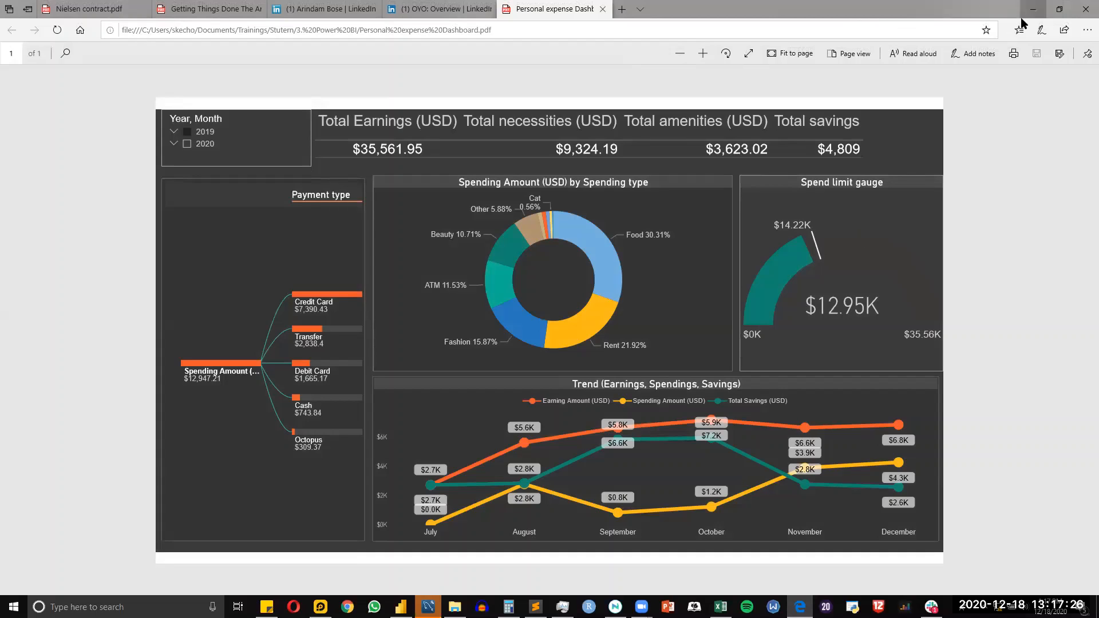
key("alt+Tab")
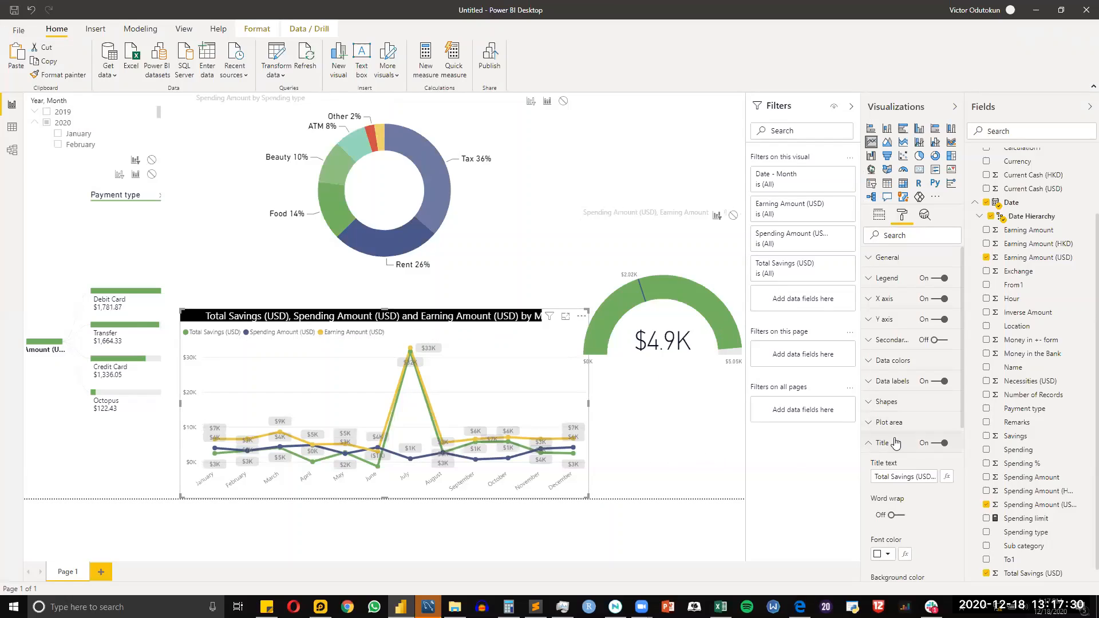
left_click(922, 478)
key("ctrl+a")
type("Tre")
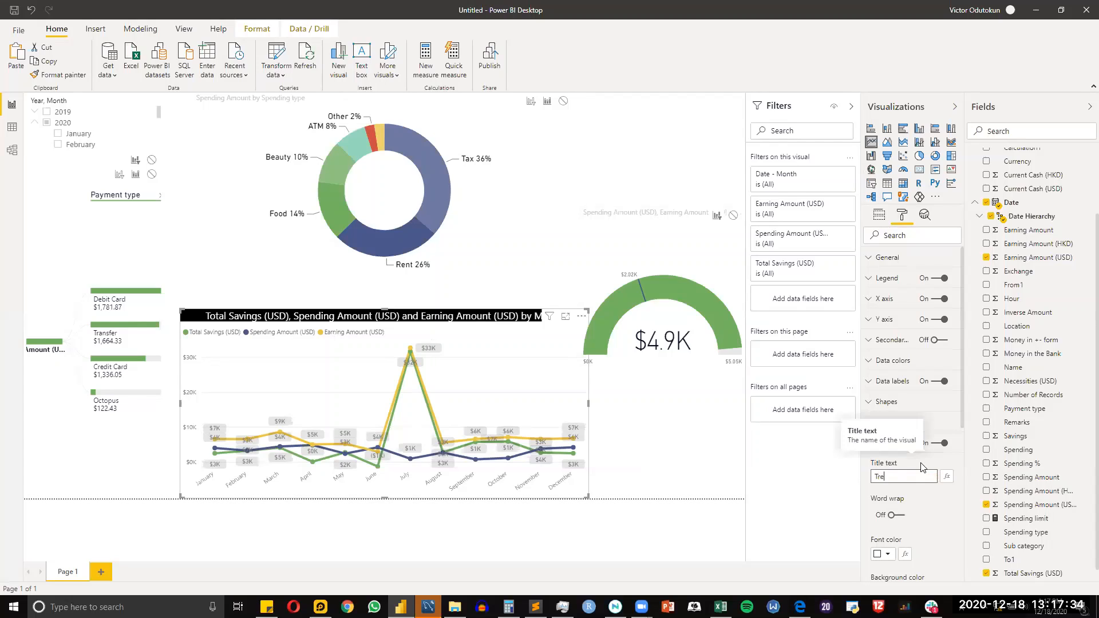
type("nd of")
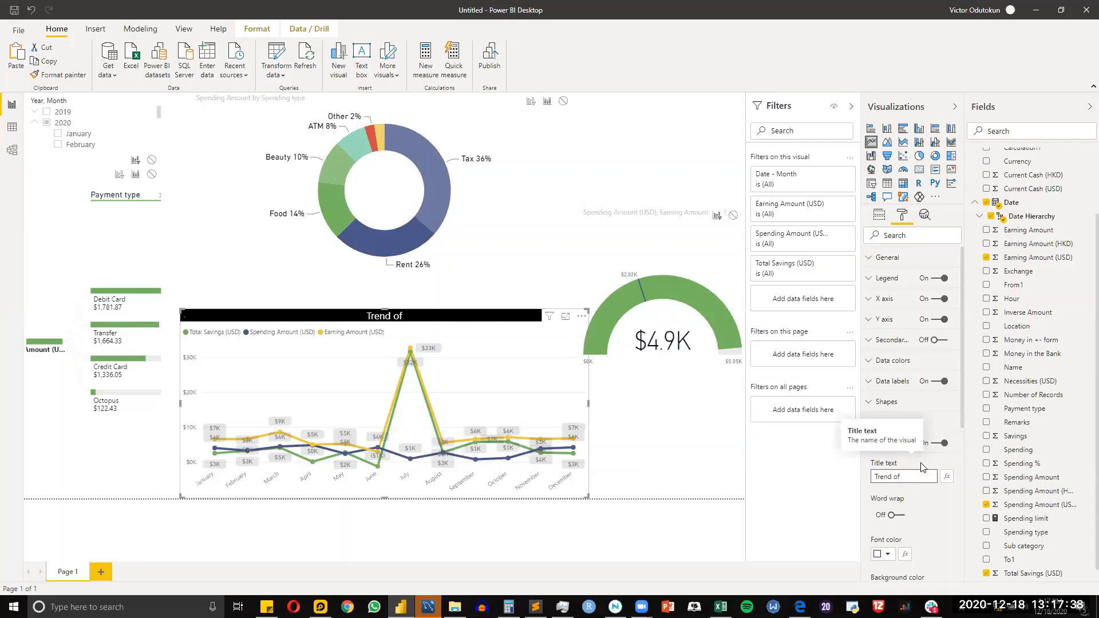
type(" s Earnings, spendings")
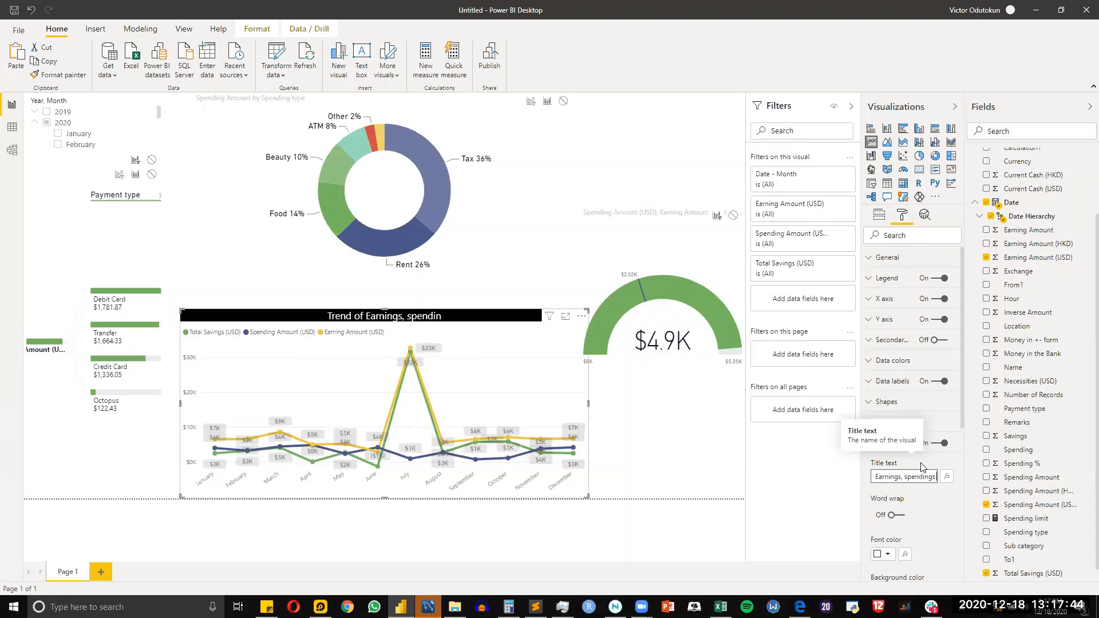
type(", and")
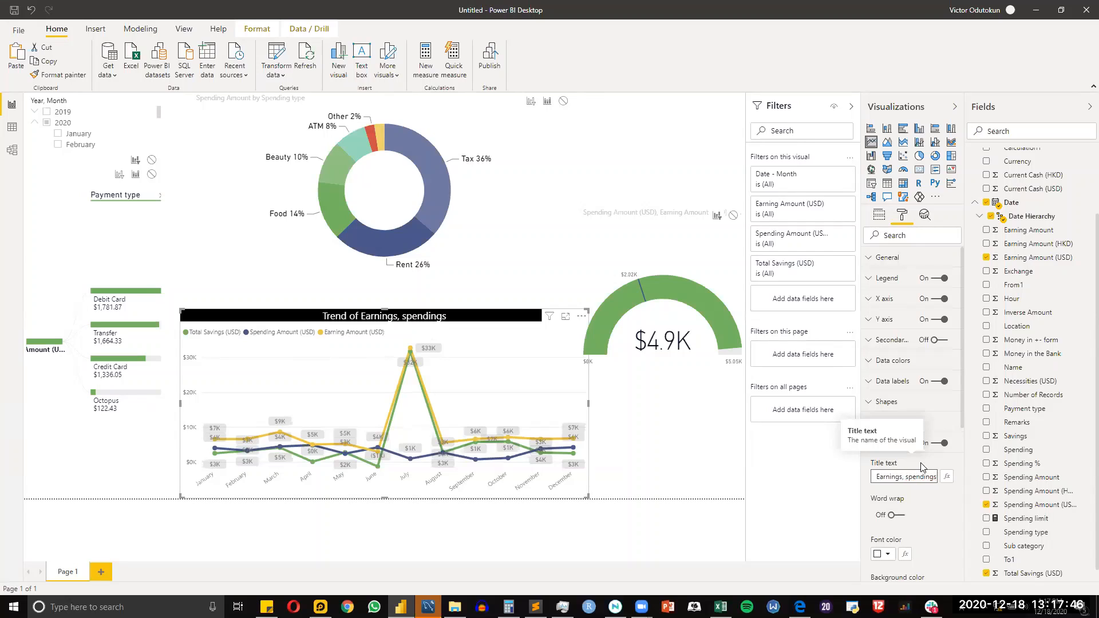
type(" savings")
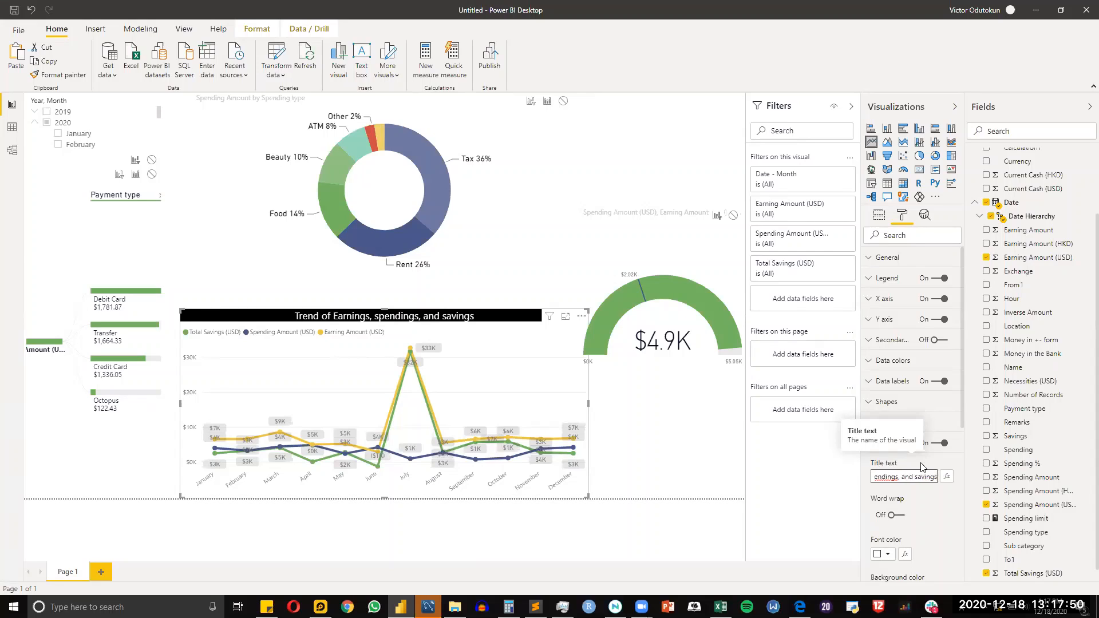
type(" ($")
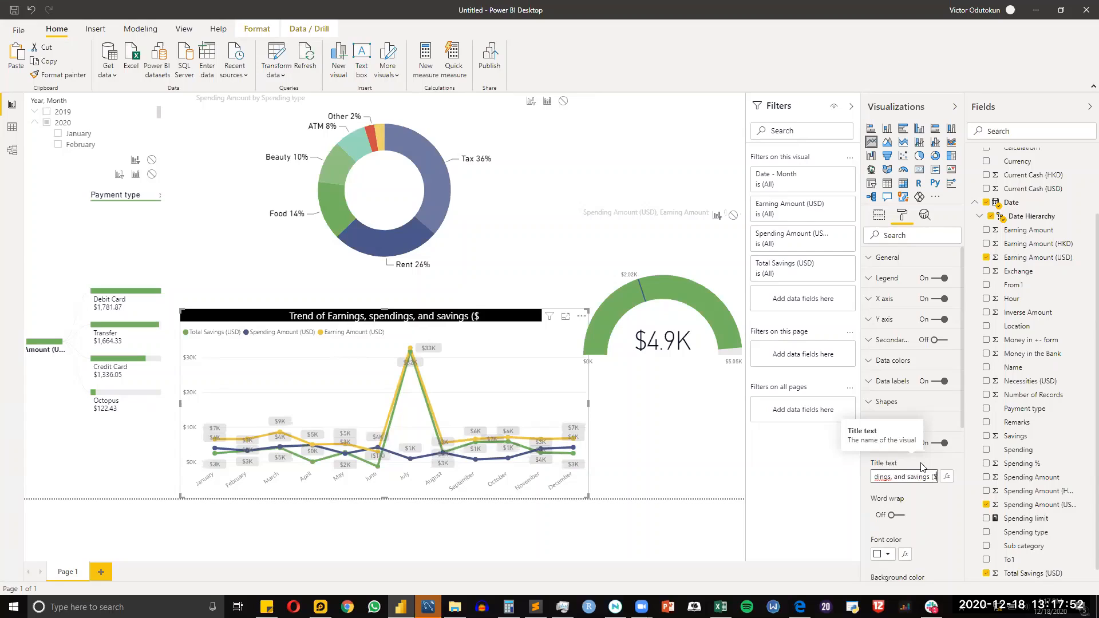
type(")")
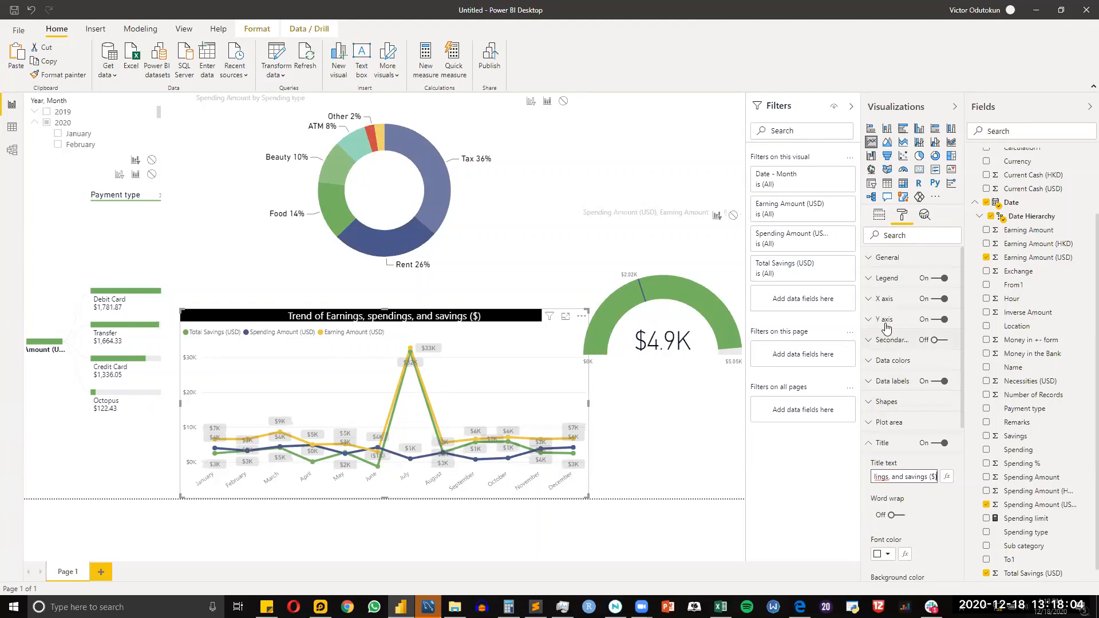
Step: Set the line chart's data labels to black with a text size of 13 pt
left_click(877, 380)
scroll(957, 429, "down", 3)
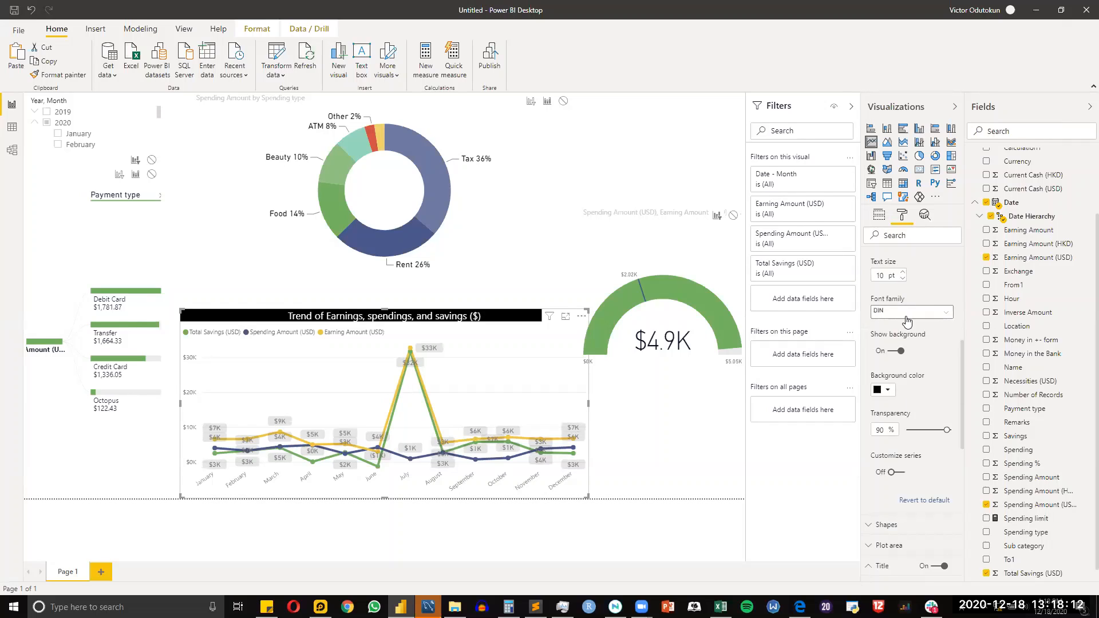
left_click(888, 392)
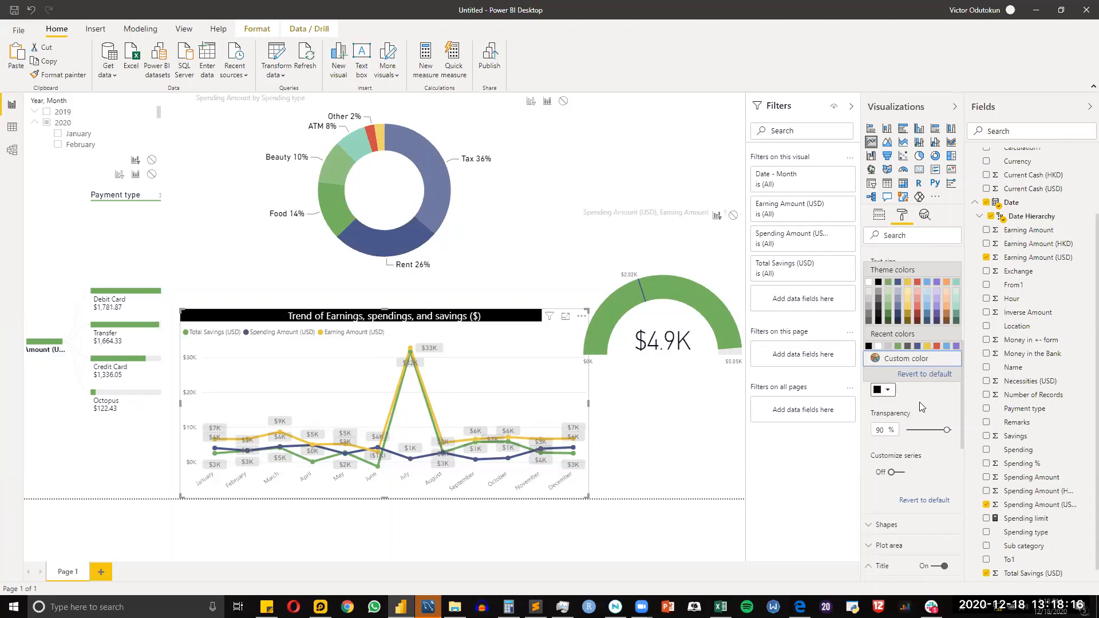
left_click(910, 406)
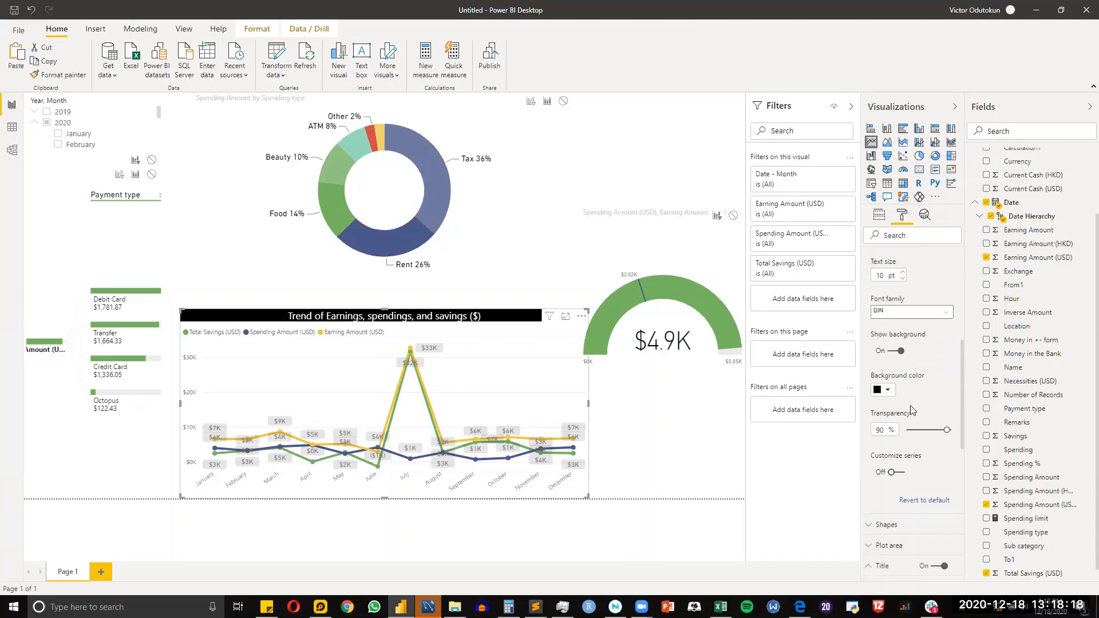
scroll(912, 468, "up", 5)
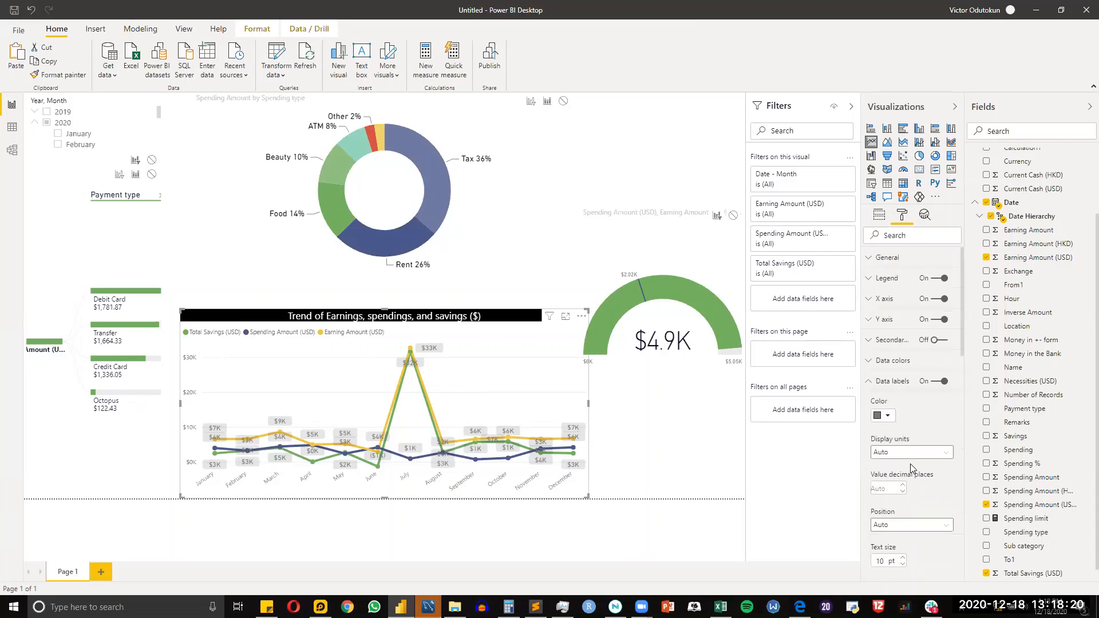
left_click(886, 415)
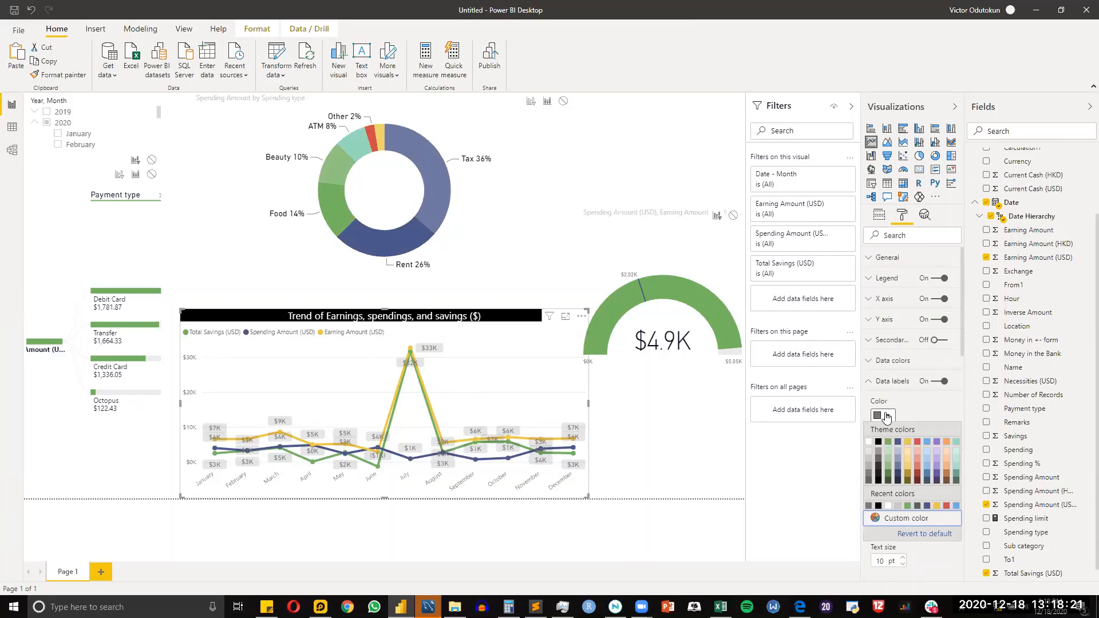
left_click(879, 443)
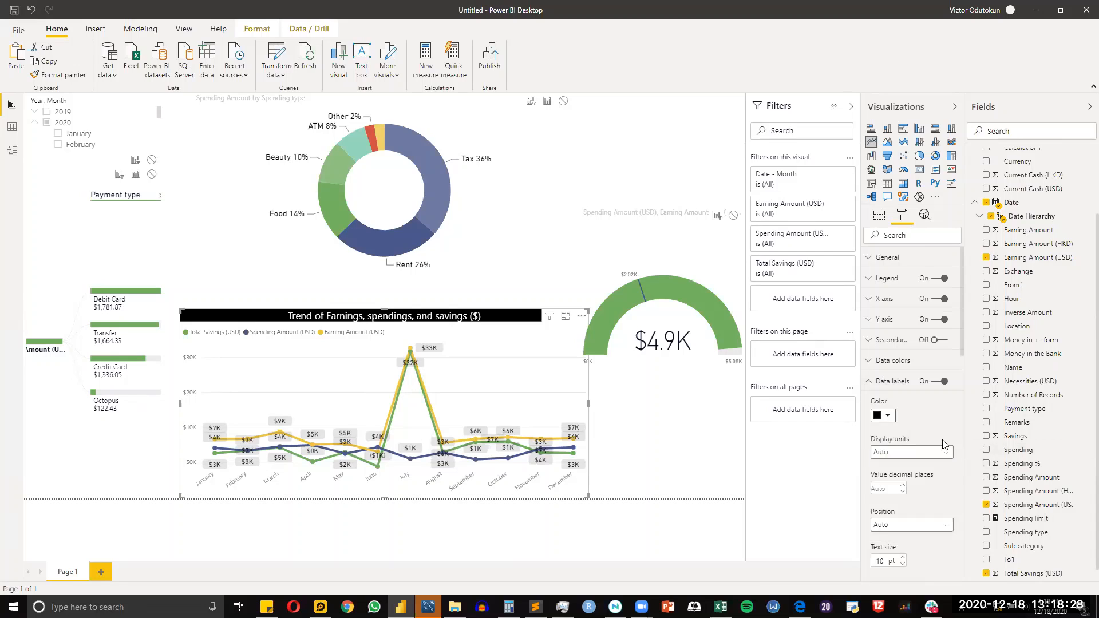
left_click(903, 558)
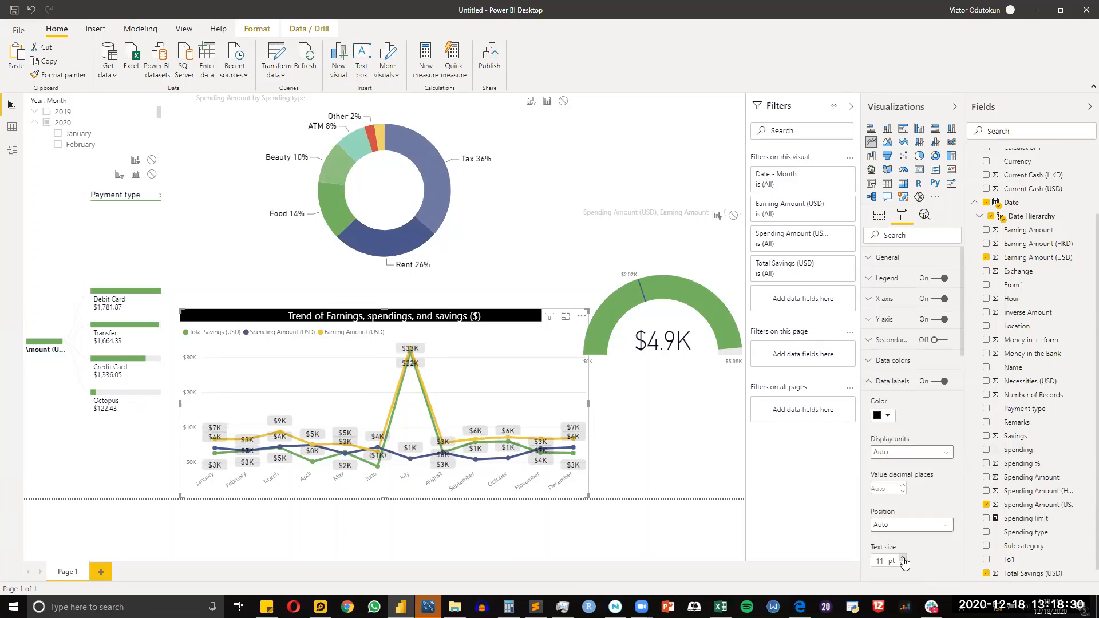
left_click(903, 558)
left_click(902, 558)
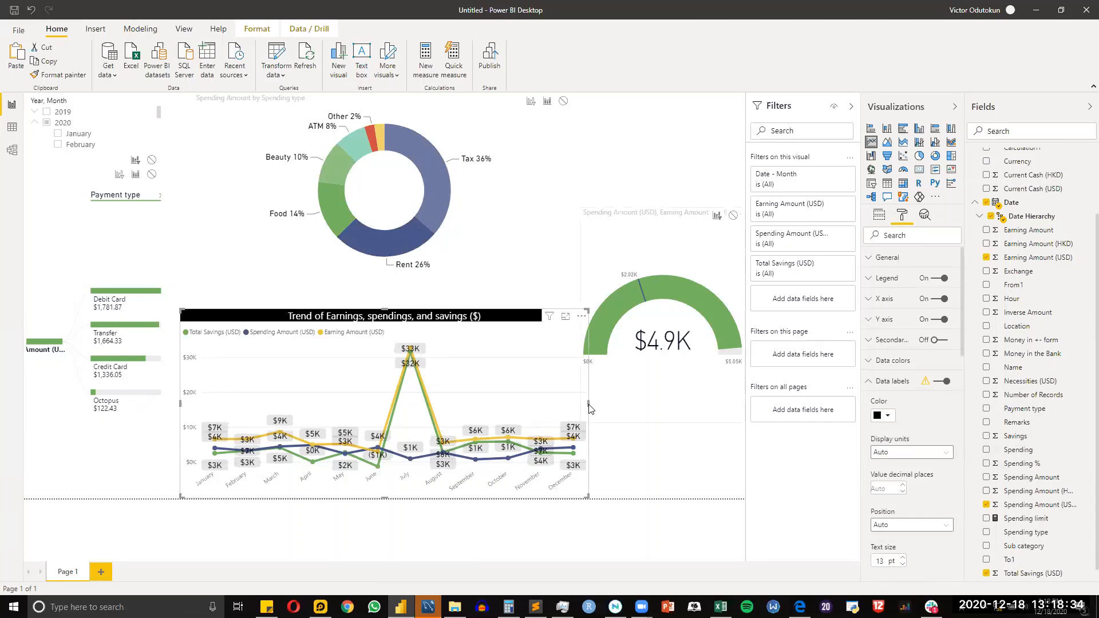
Step: Widen the line chart to the right until it extends beneath the gauge, and turn off the editing of visual interactions
left_click_drag(591, 411, 696, 411)
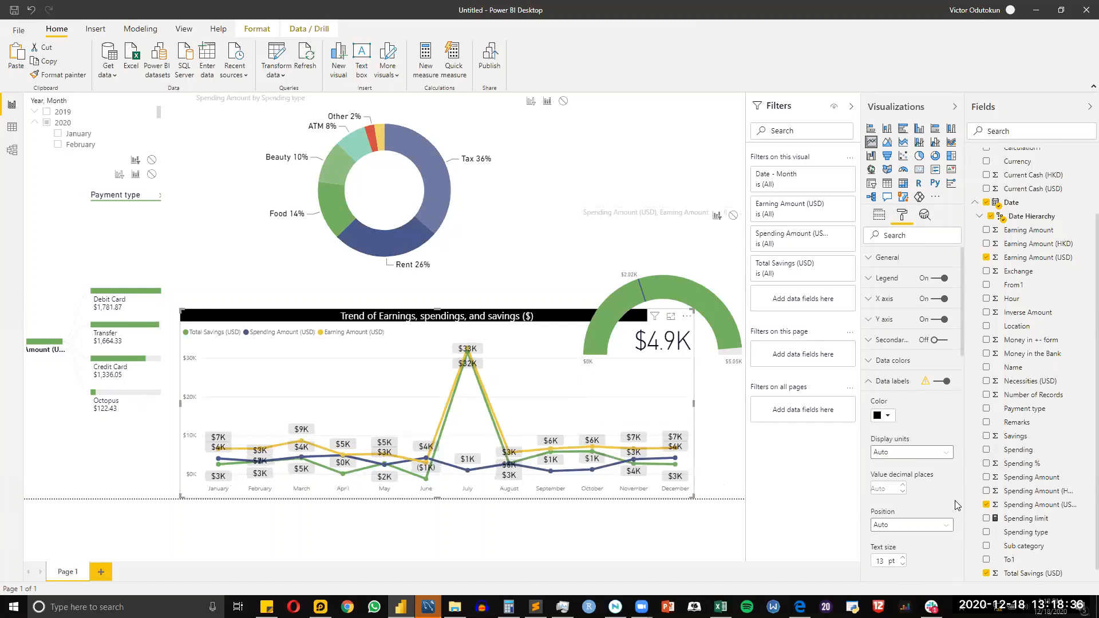
scroll(943, 484, "down", 5)
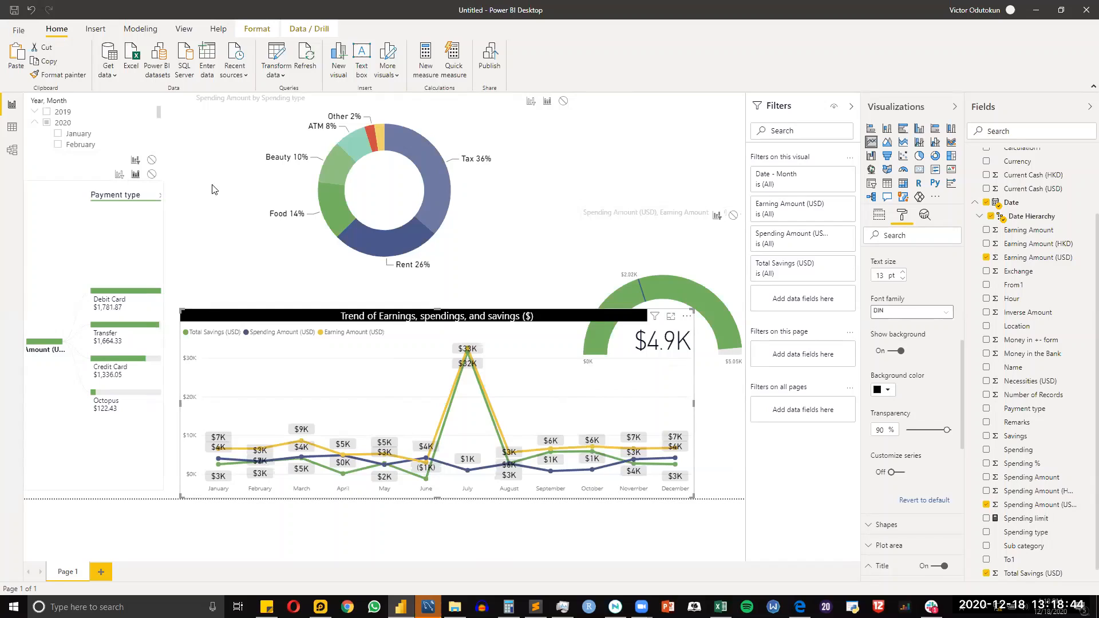
left_click(256, 29)
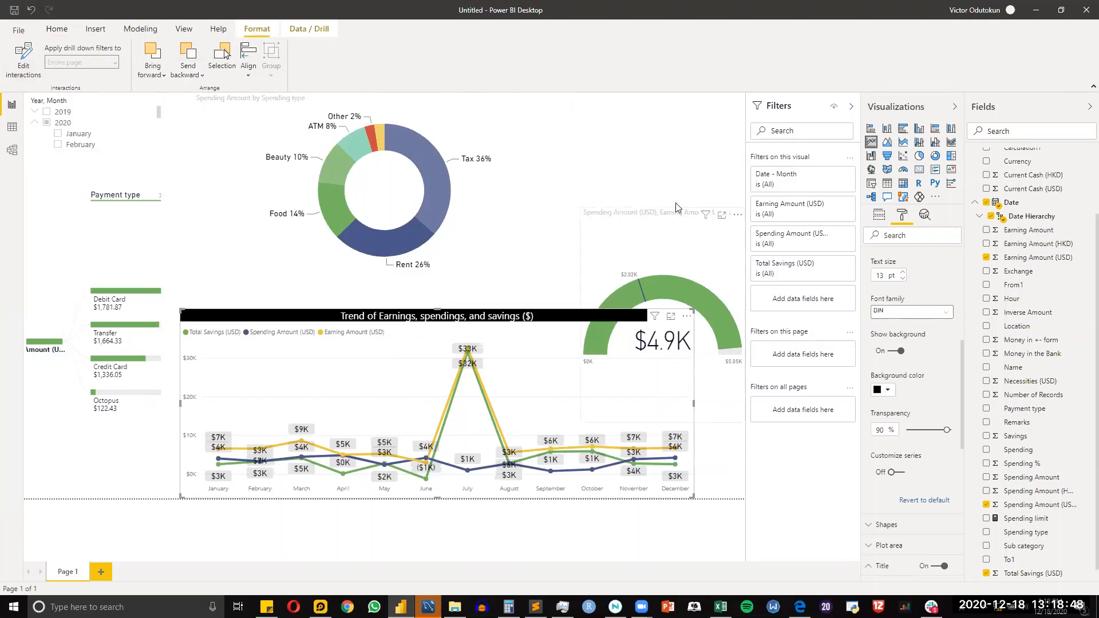
Step: Move the gauge up beside the spending type donut chart and widen the line chart further toward the page's right edge
left_click_drag(677, 211, 638, 118)
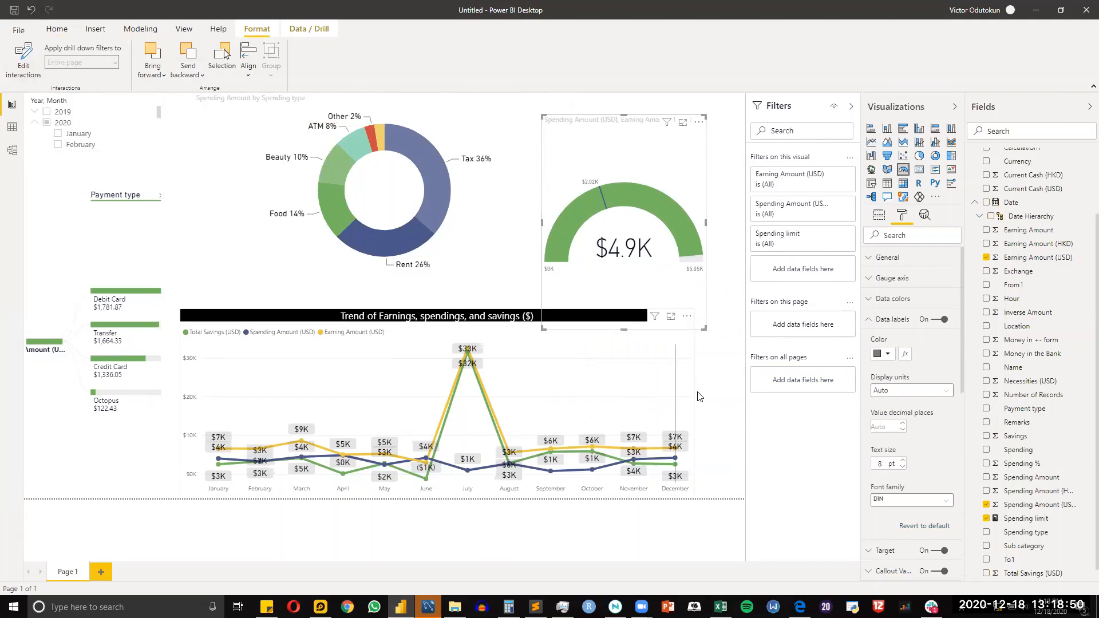
left_click(695, 398)
left_click_drag(694, 403, 744, 403)
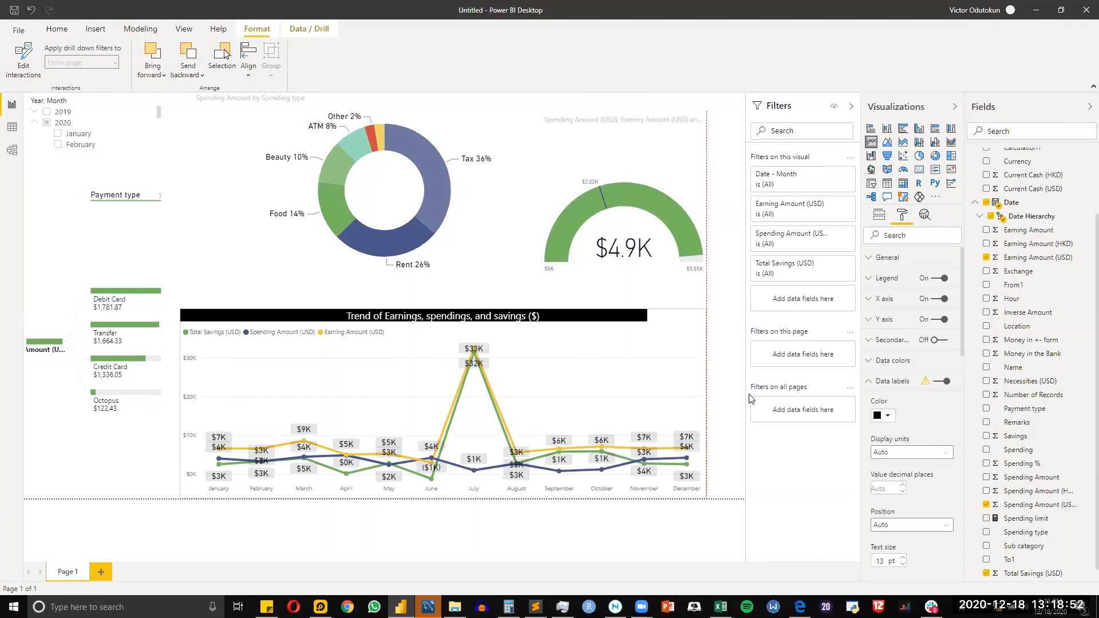
Step: Extend the trend line chart leftward until it meets the payment type decomposition tree
left_click(127, 311)
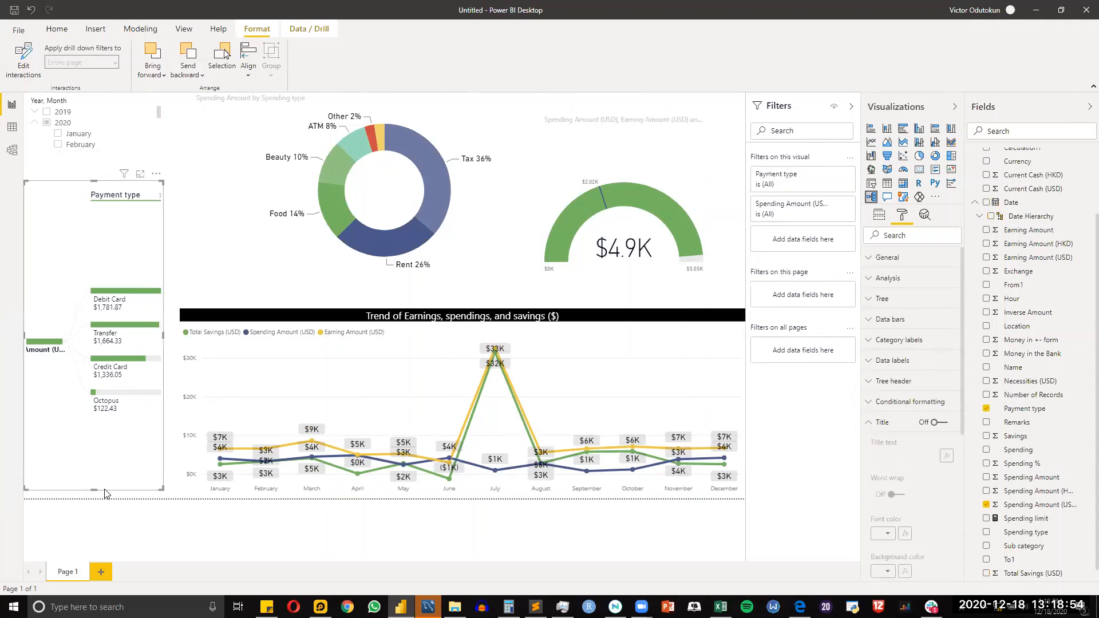
left_click(179, 403)
left_click_drag(168, 407, 164, 405)
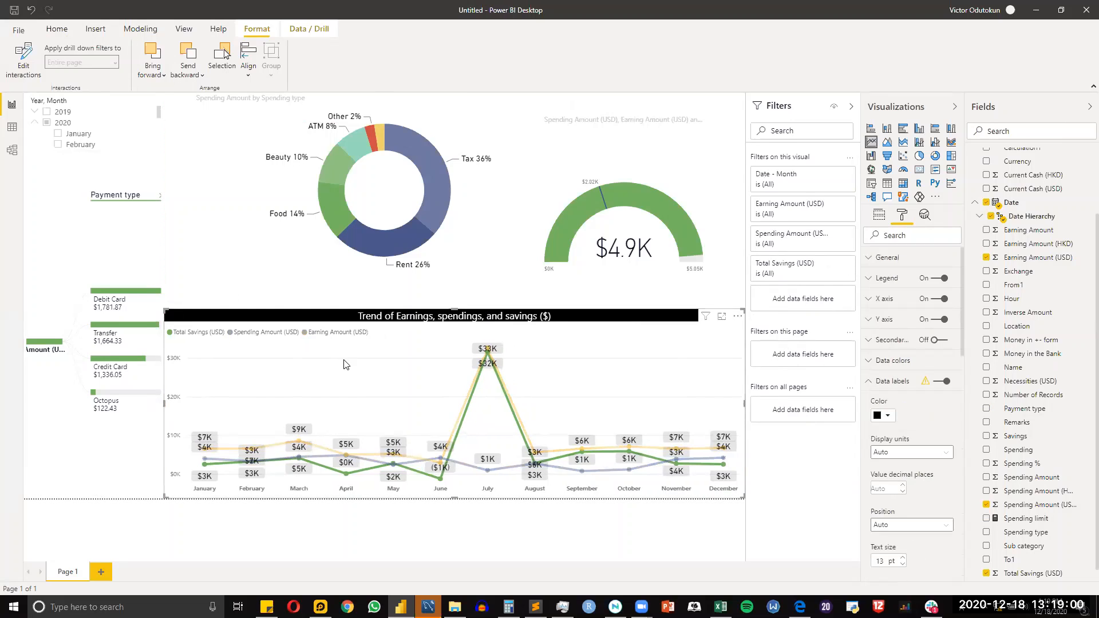
Step: Check the reference dashboard PDF in Microsoft Edge and return to Power BI Desktop
left_click(478, 347)
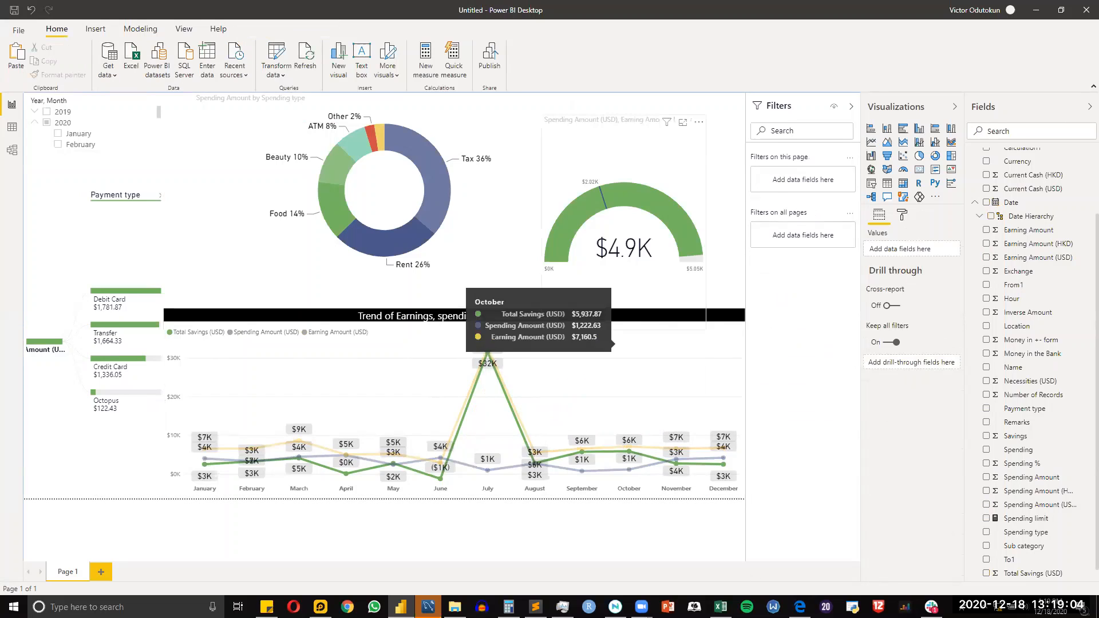
left_click(799, 607)
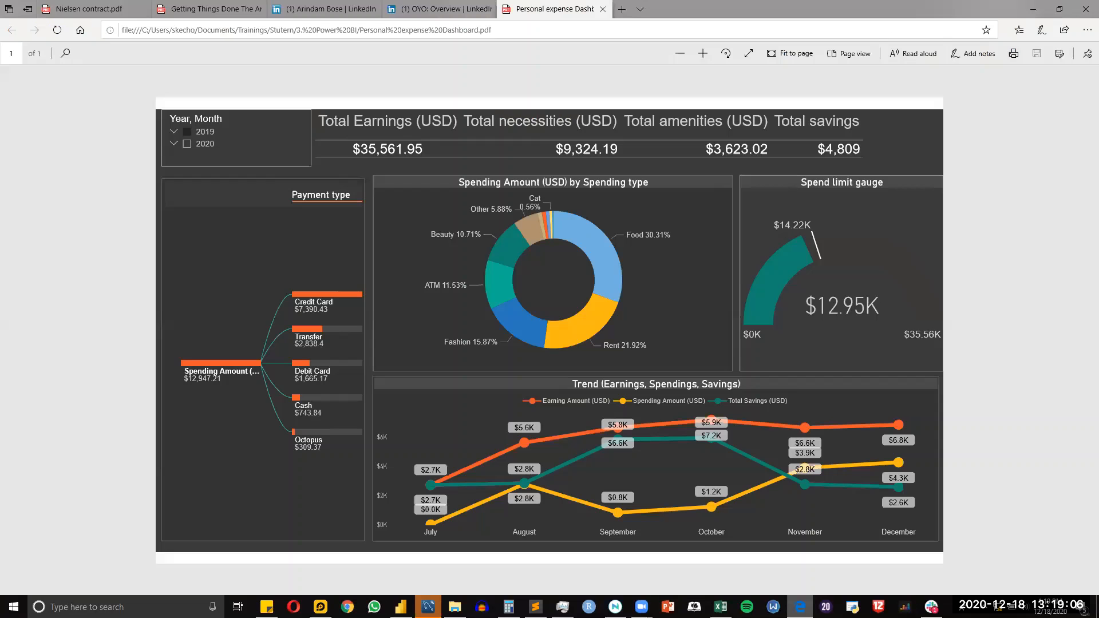
left_click(1032, 9)
Step: Make the Year, Month slicer filter the trend line chart and select 2019 in the slicer
left_click(137, 135)
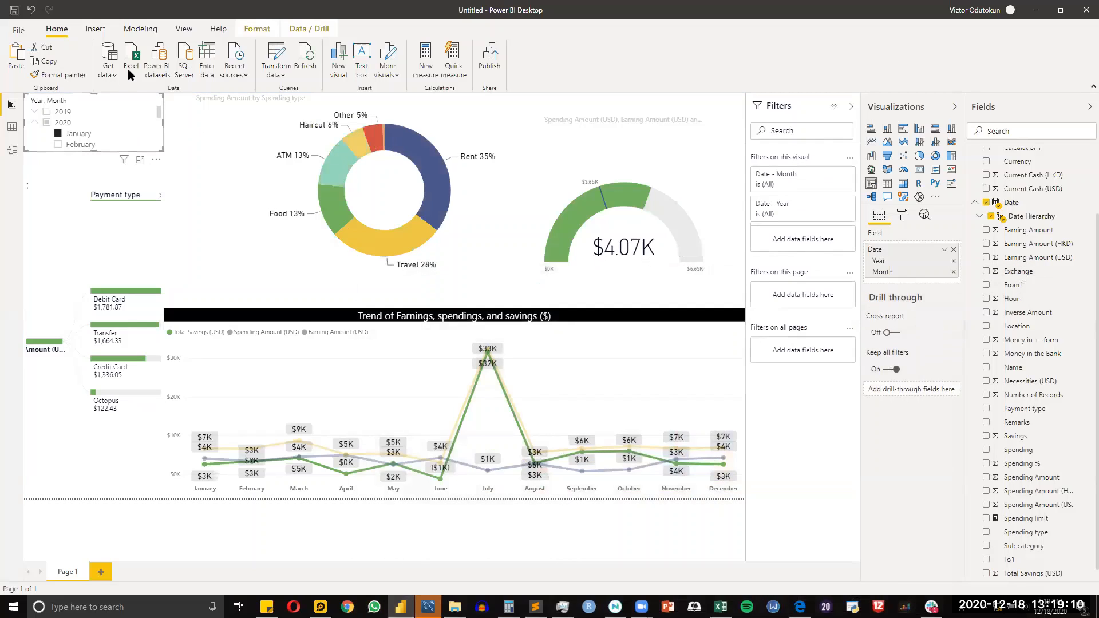
left_click(257, 29)
left_click(23, 60)
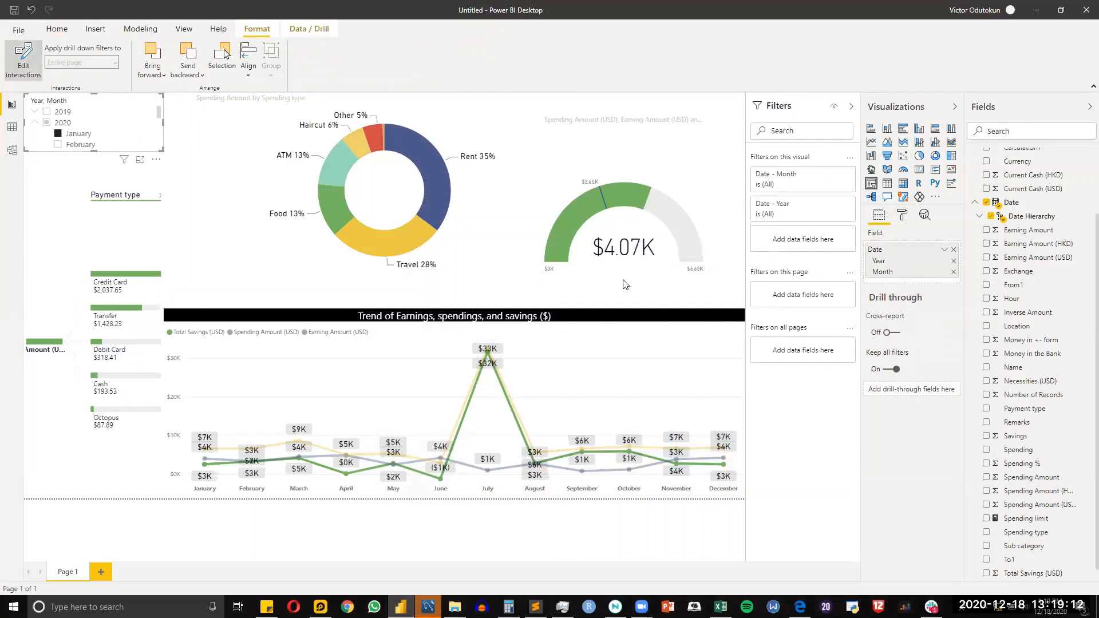
left_click(717, 317)
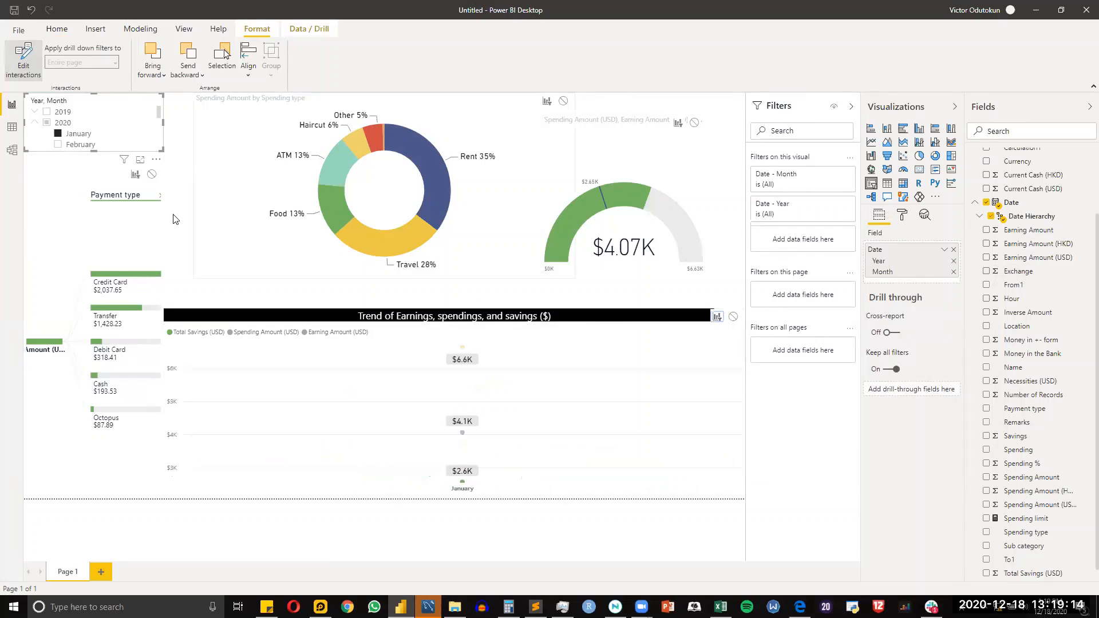
left_click(47, 123)
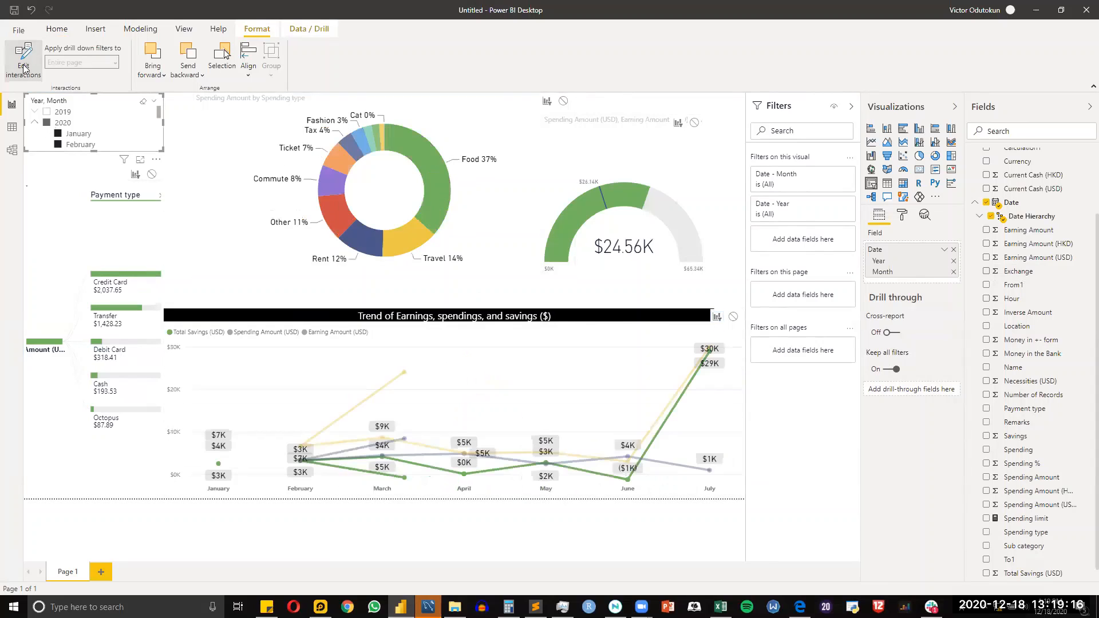
left_click(46, 111)
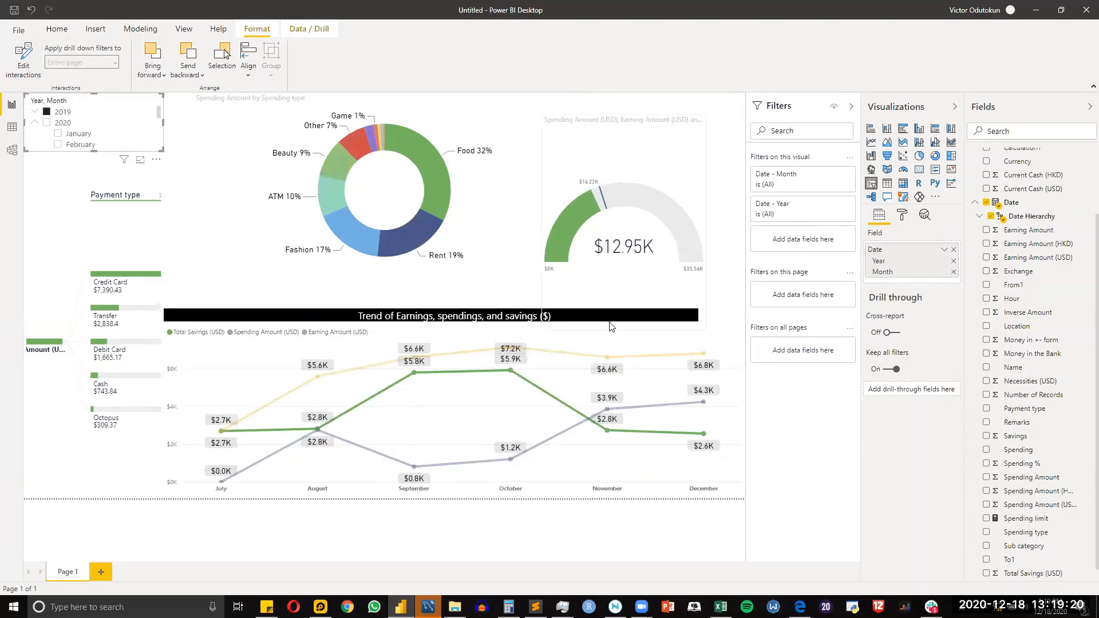
Step: Clear the series highlight in the trend line chart and set its X axis text size to 12 pt
left_click(676, 386)
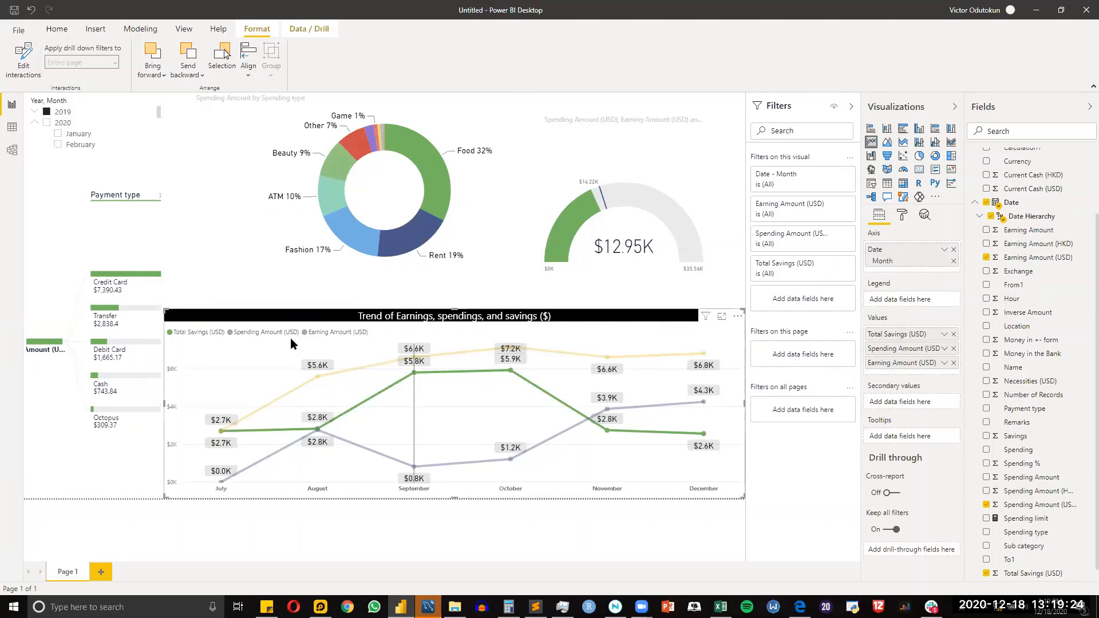
left_click(260, 321)
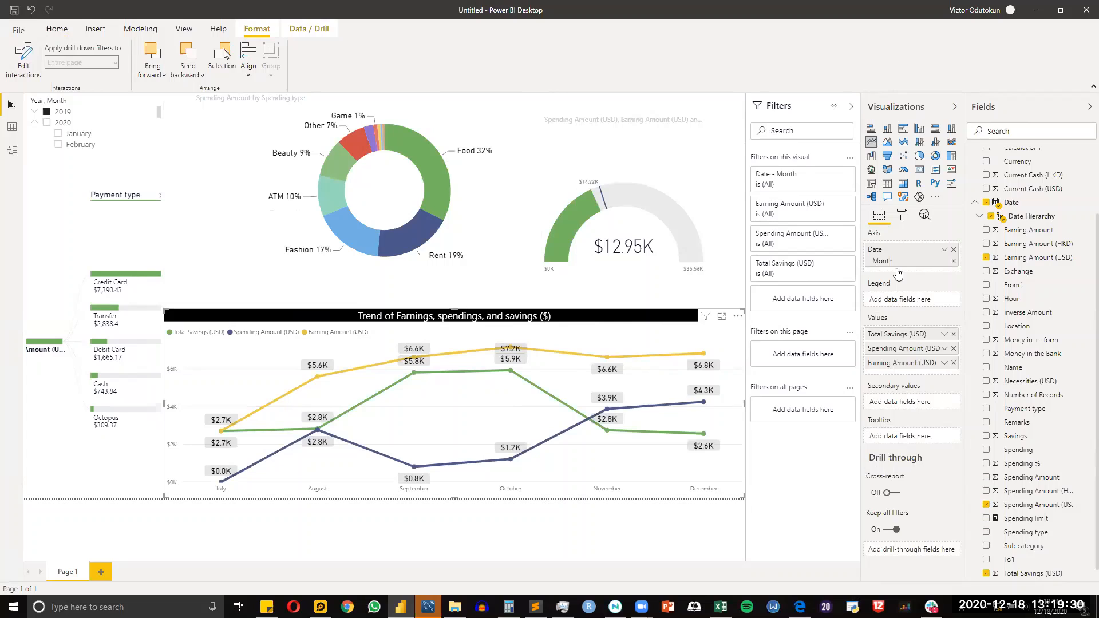
left_click(903, 217)
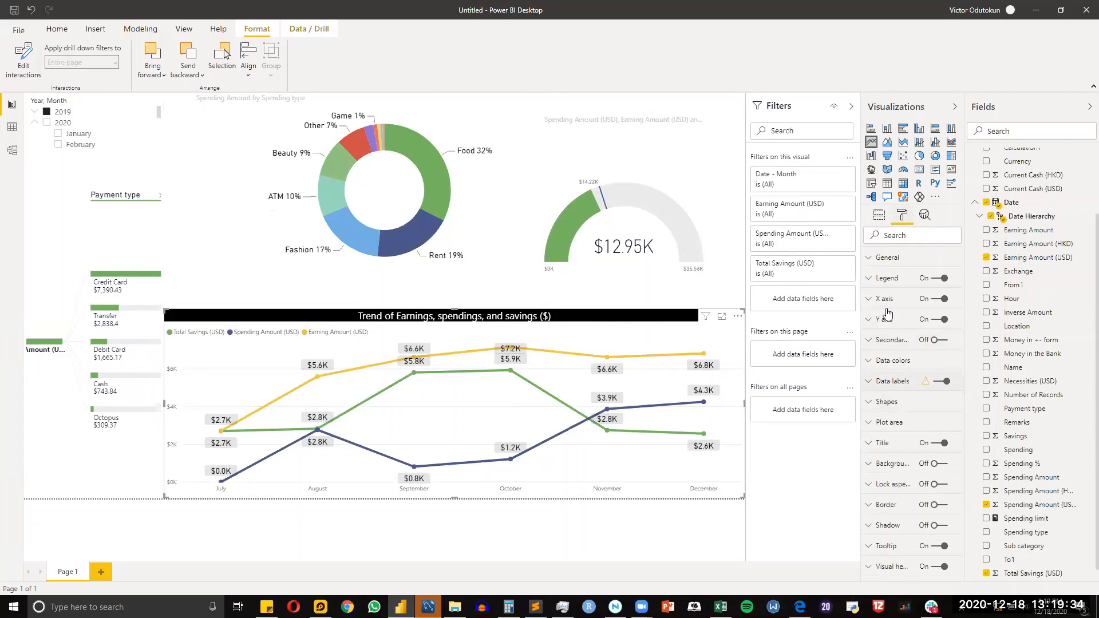
left_click(872, 300)
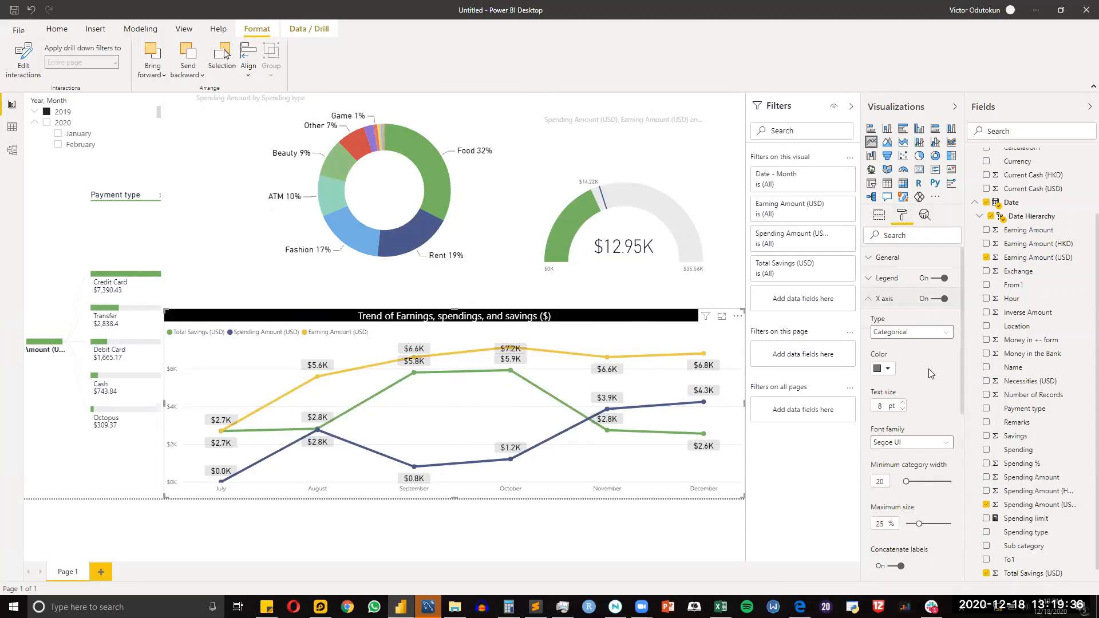
left_click(901, 404)
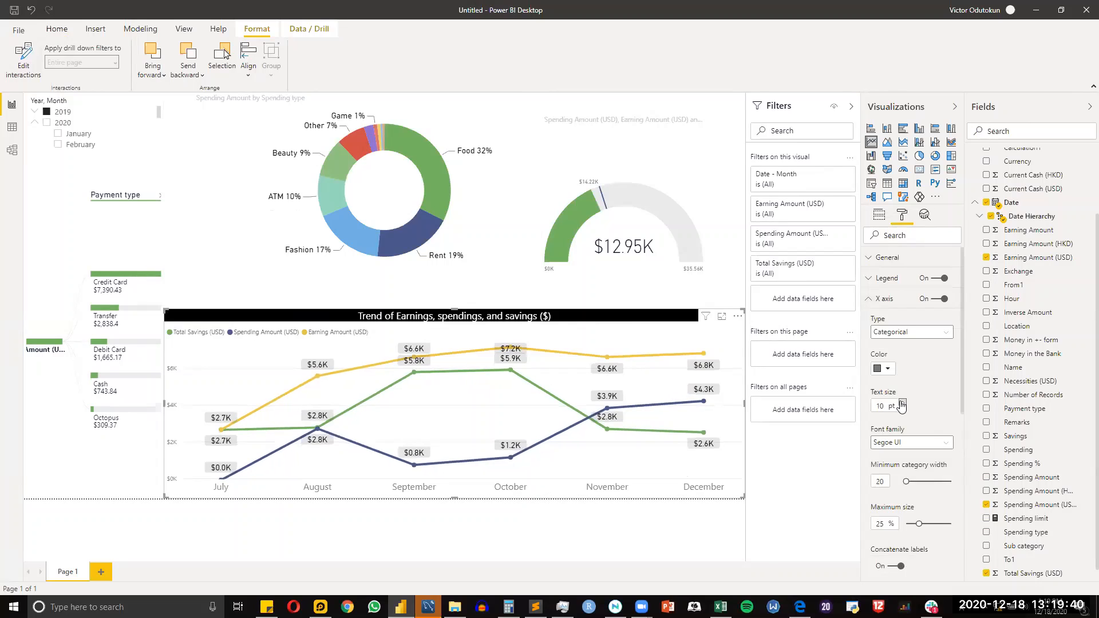
left_click(901, 404)
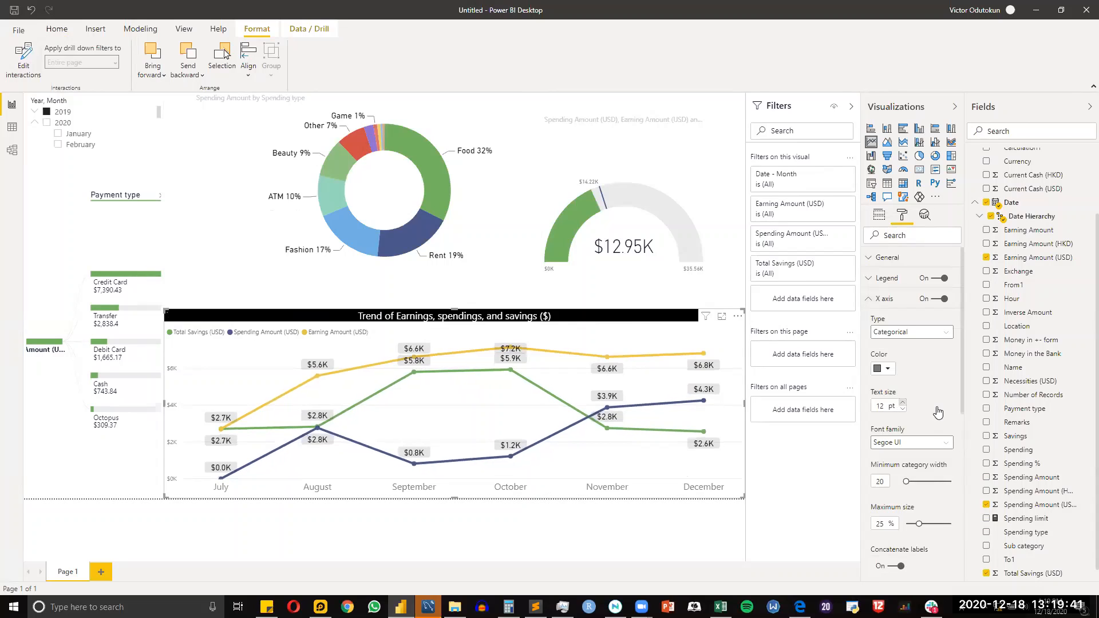
left_click(870, 300)
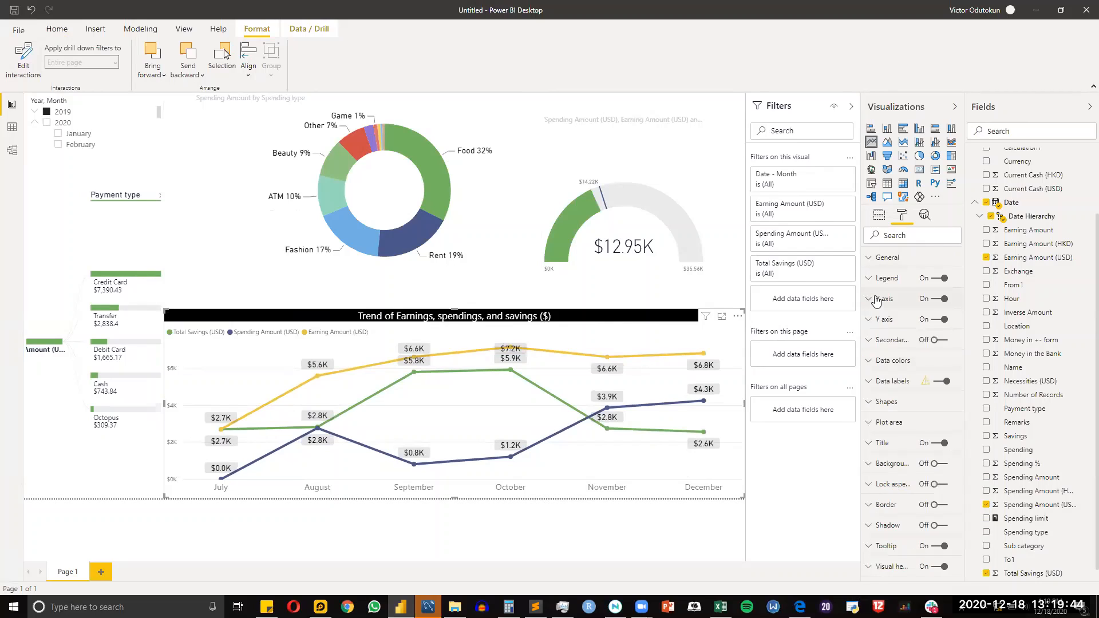
Step: Increase the text size of the trend line chart's Y axis labels
left_click(876, 321)
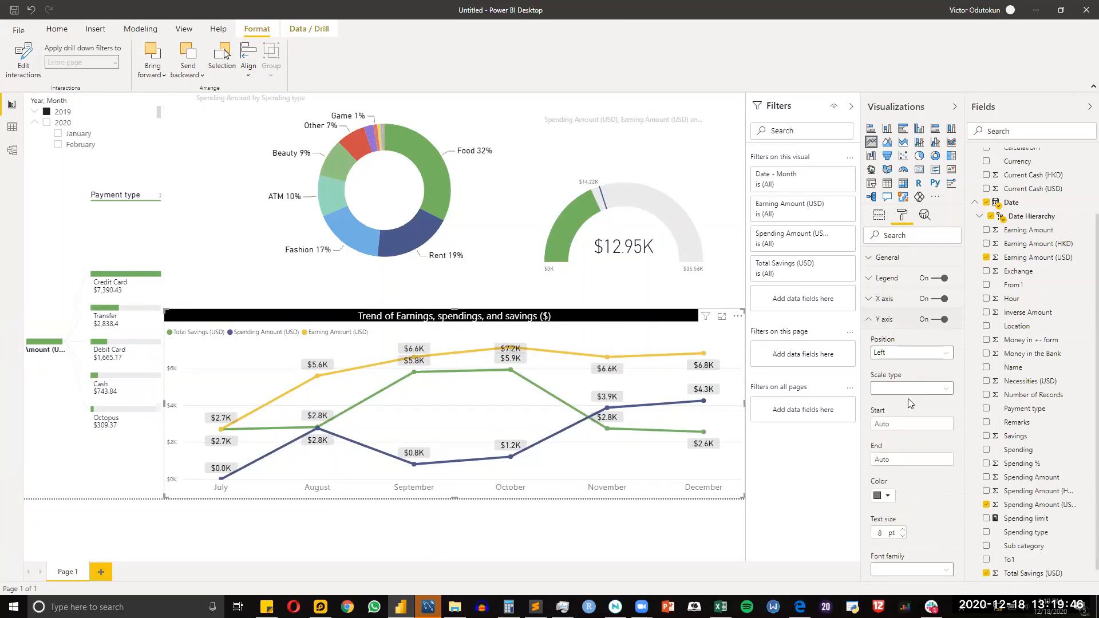
scroll(939, 429, "down", 5)
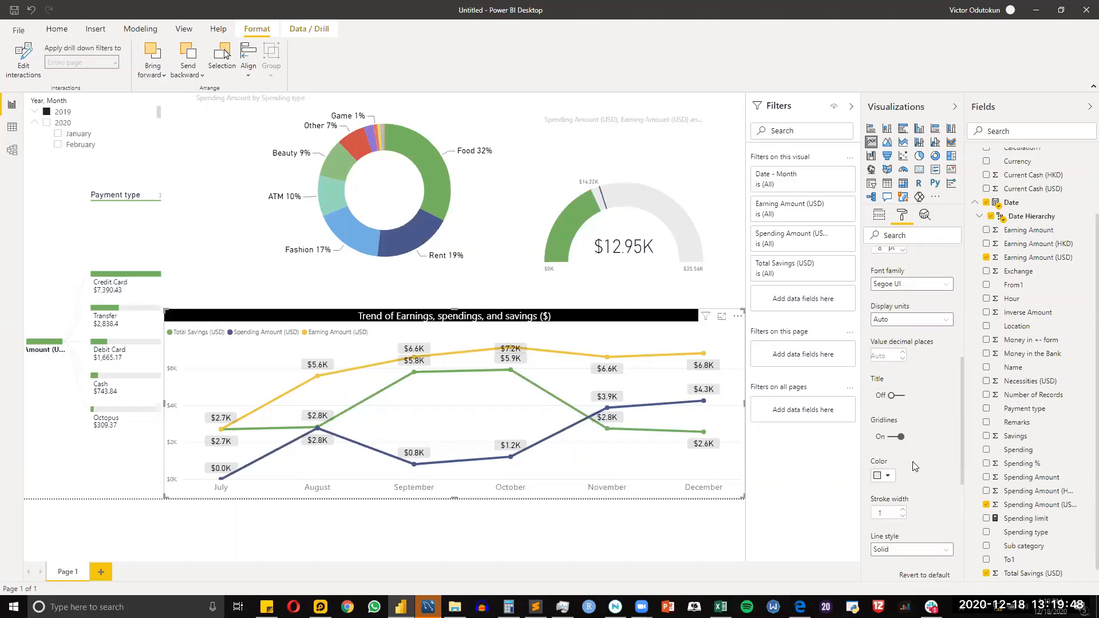
scroll(919, 489, "up", 5)
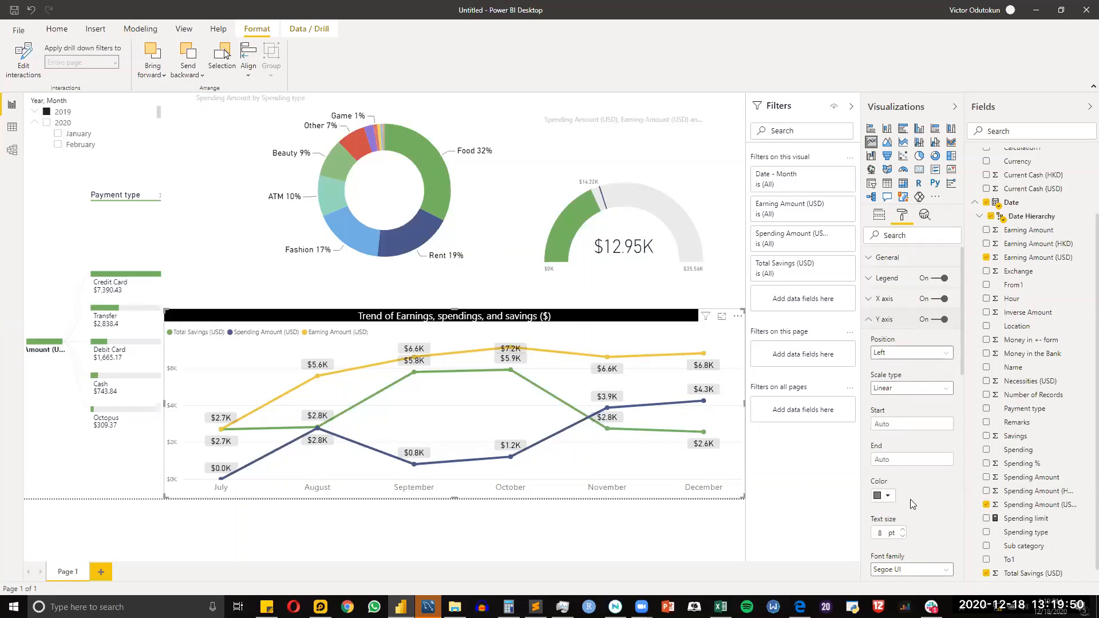
left_click(902, 530)
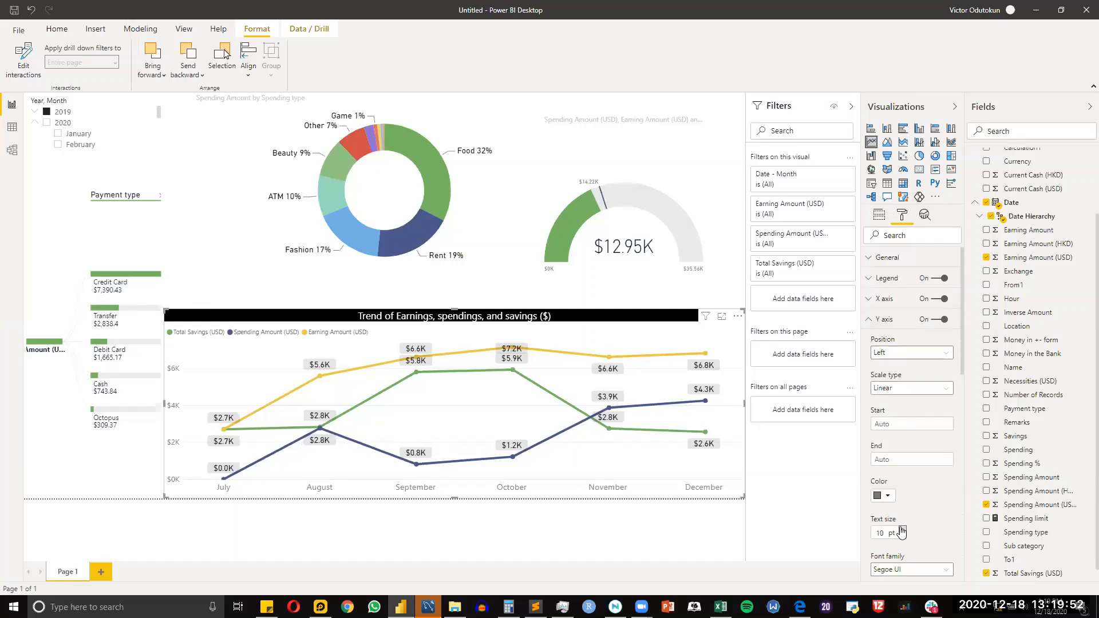
left_click(871, 322)
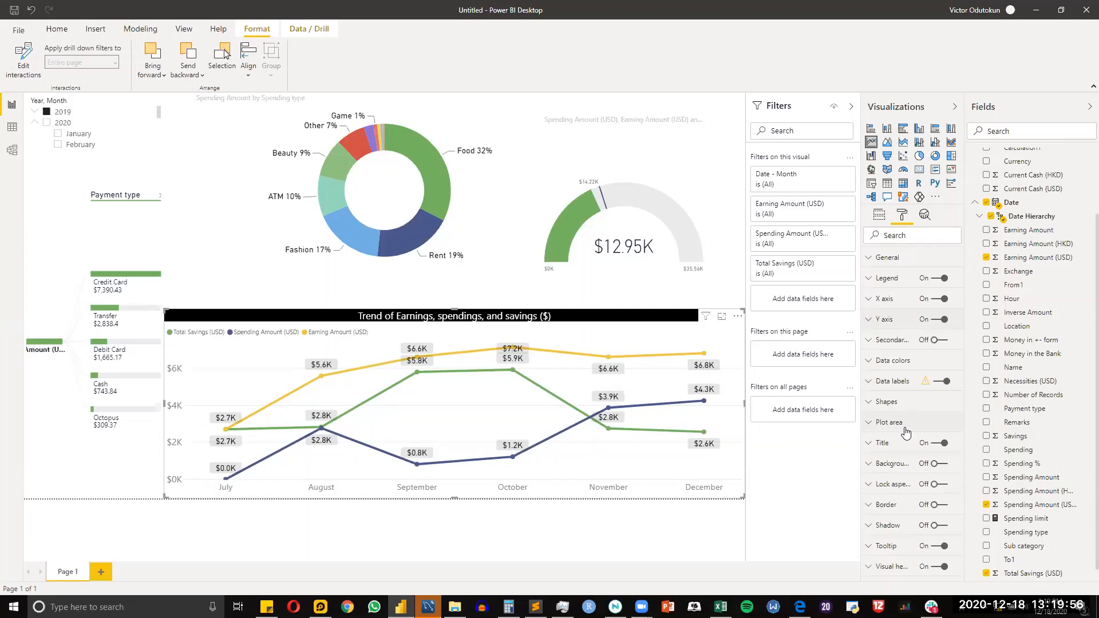
Step: Set the trend line chart's stroke width to 9 and its marker size to 14
left_click(896, 403)
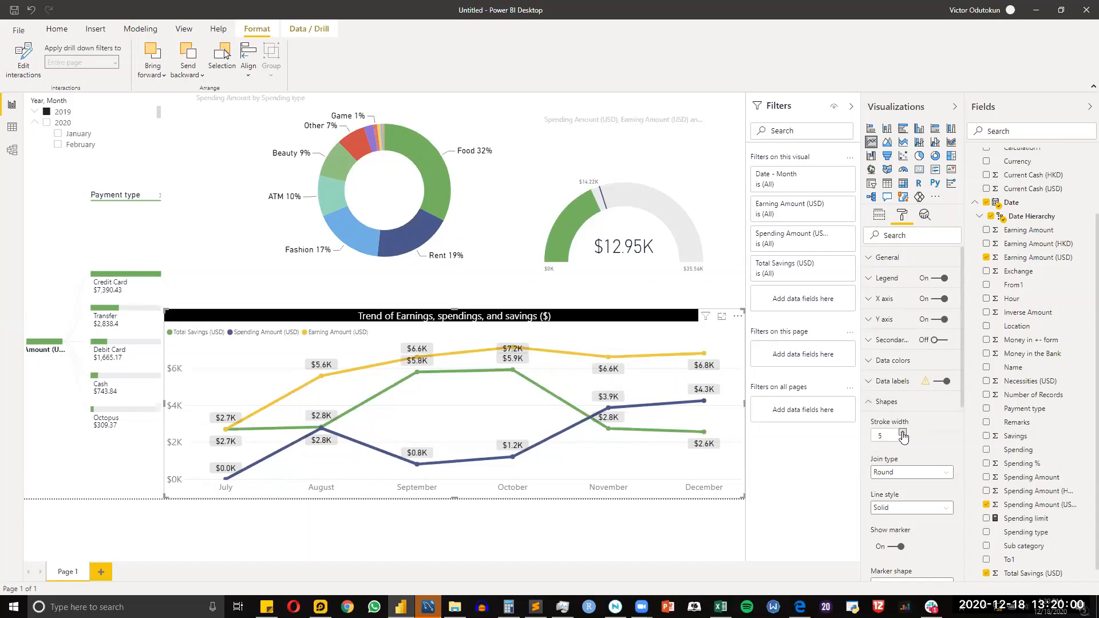
left_click(902, 433)
left_click(902, 434)
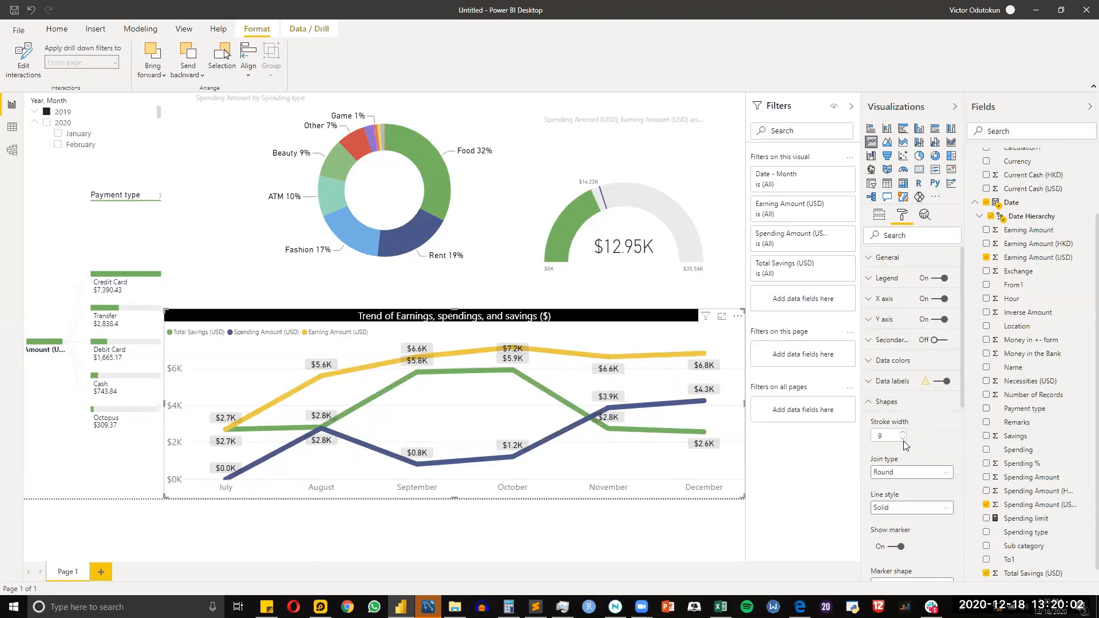
scroll(944, 438, "down", 5)
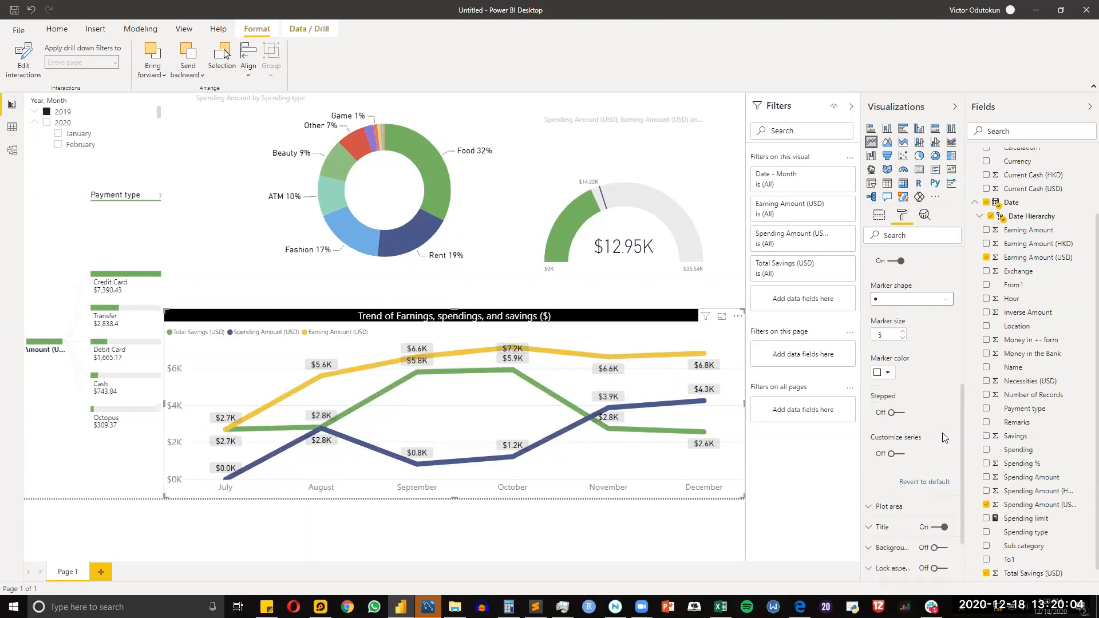
left_click(901, 332)
left_click(902, 332)
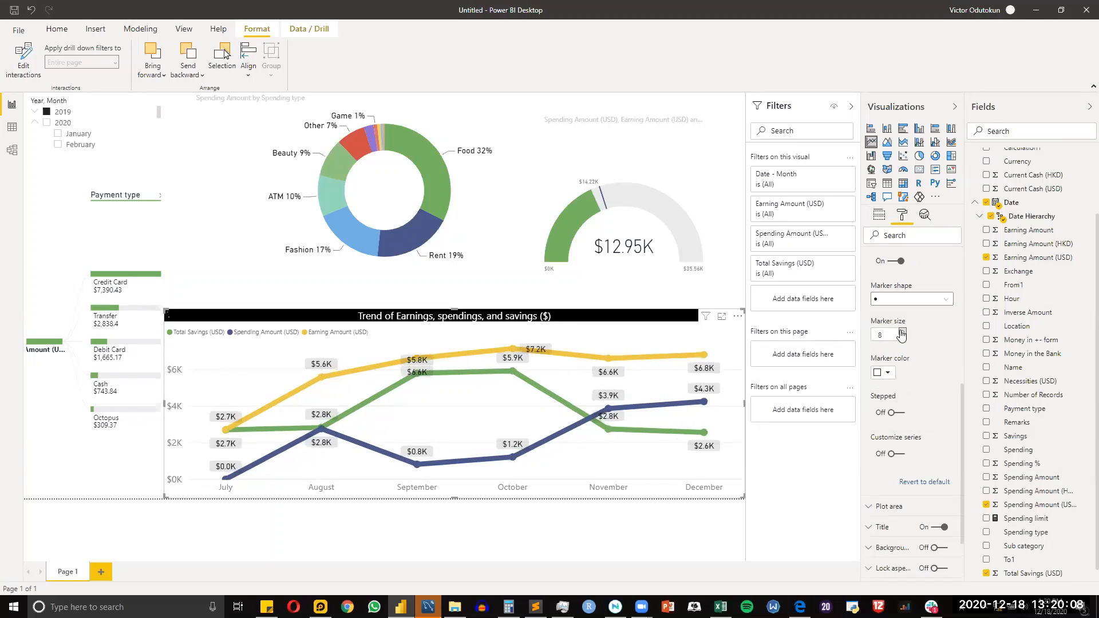
left_click(902, 332)
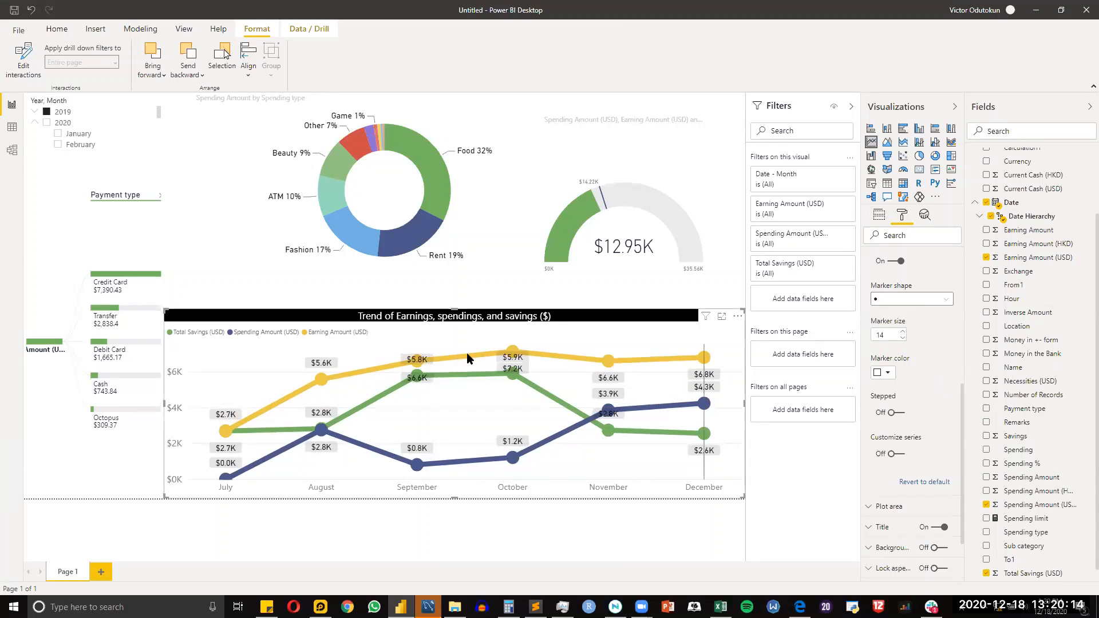
Step: Narrow the trend line chart from its left side to leave a gap beside the payment type tree
left_click(165, 269)
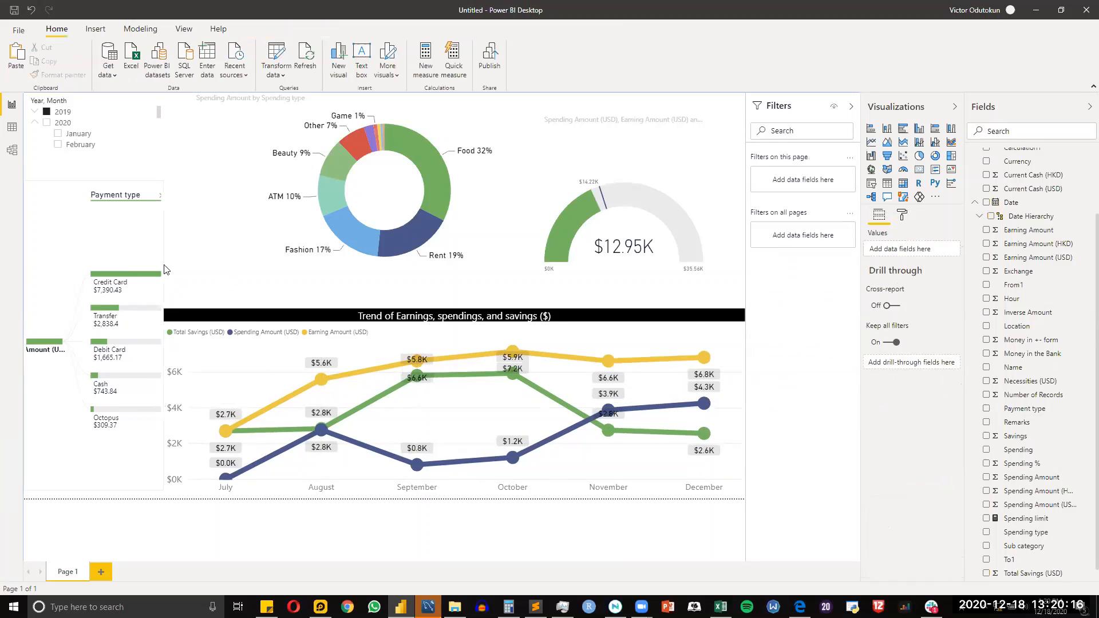
left_click(262, 319)
left_click_drag(166, 417, 213, 408)
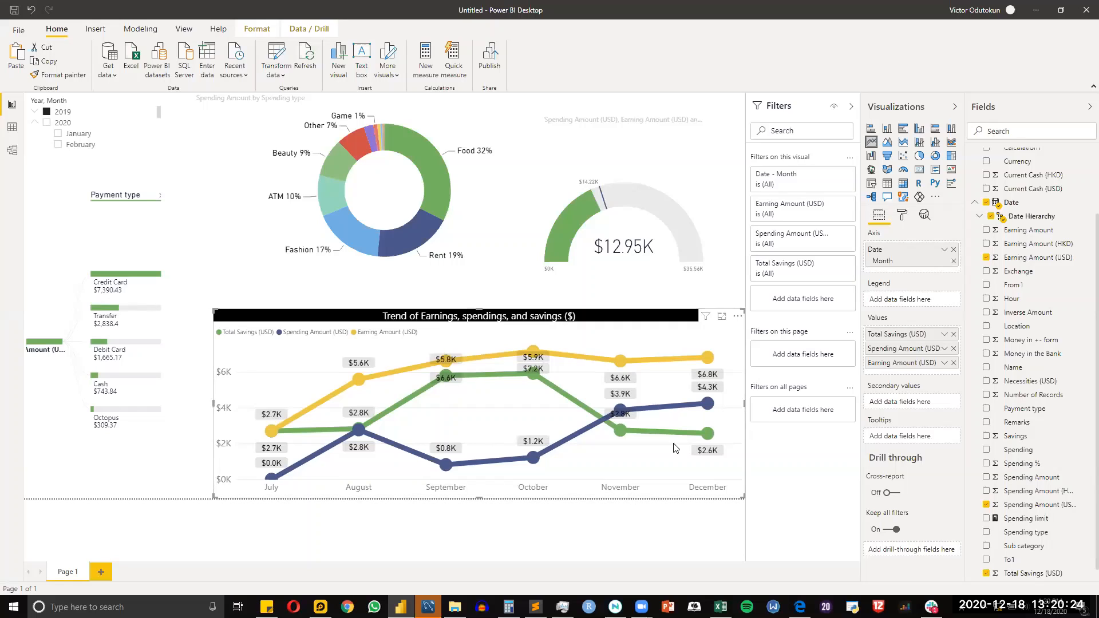
Step: Reduce the gauge's height and move it right so it sits above the trend line chart near the page's right edge
left_click(647, 278)
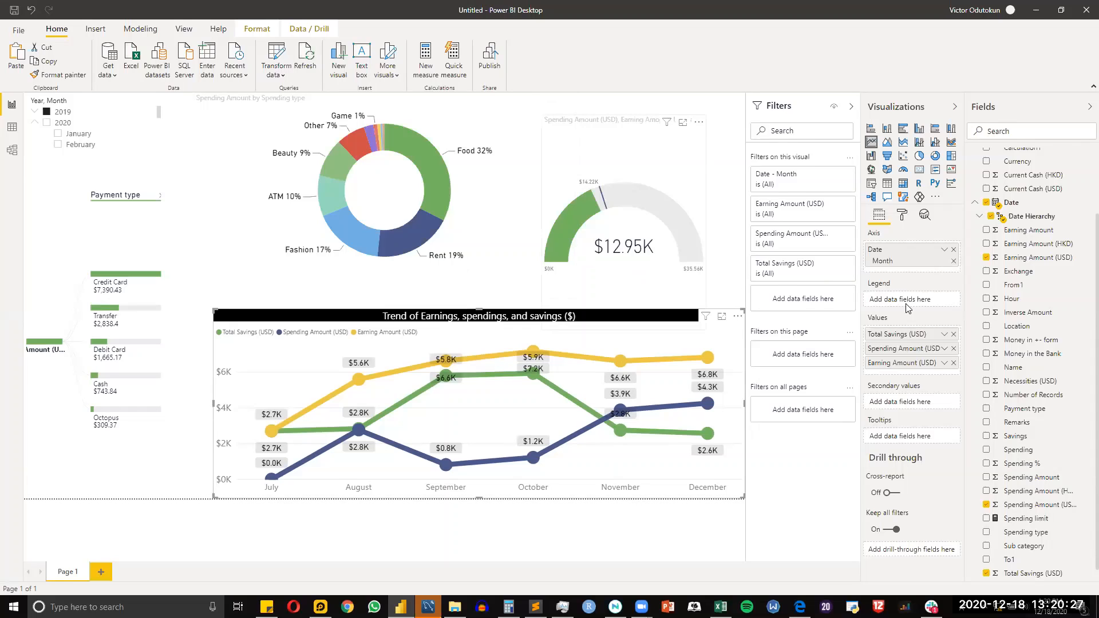
left_click(902, 220)
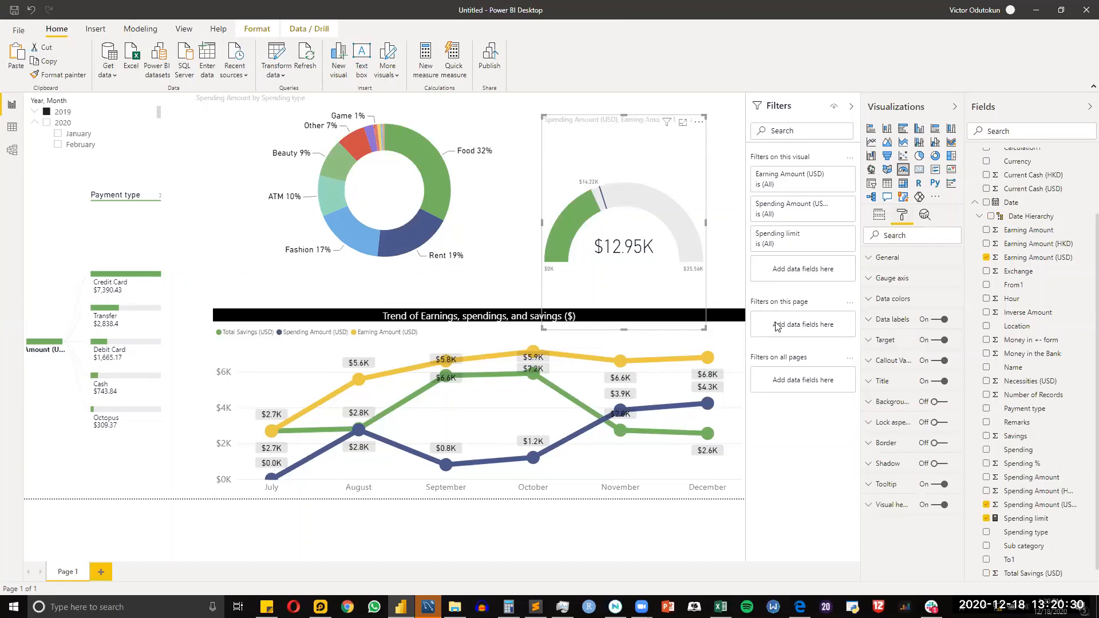
left_click_drag(624, 117, 657, 146)
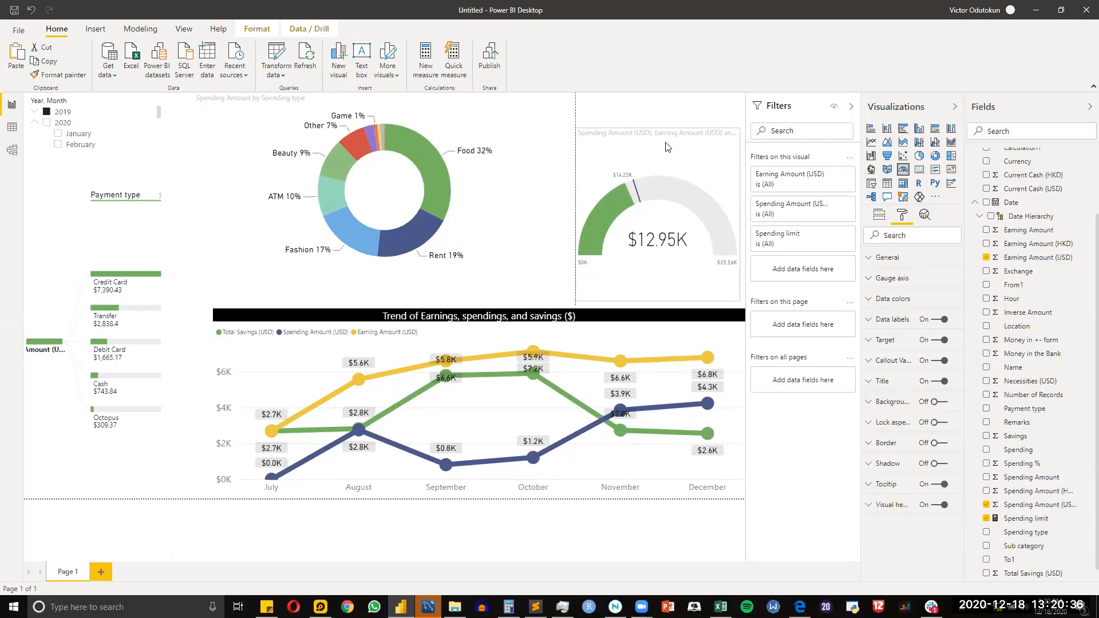
Step: Retitle the gauge "Spending gauge limit"
left_click(867, 384)
left_click(911, 417)
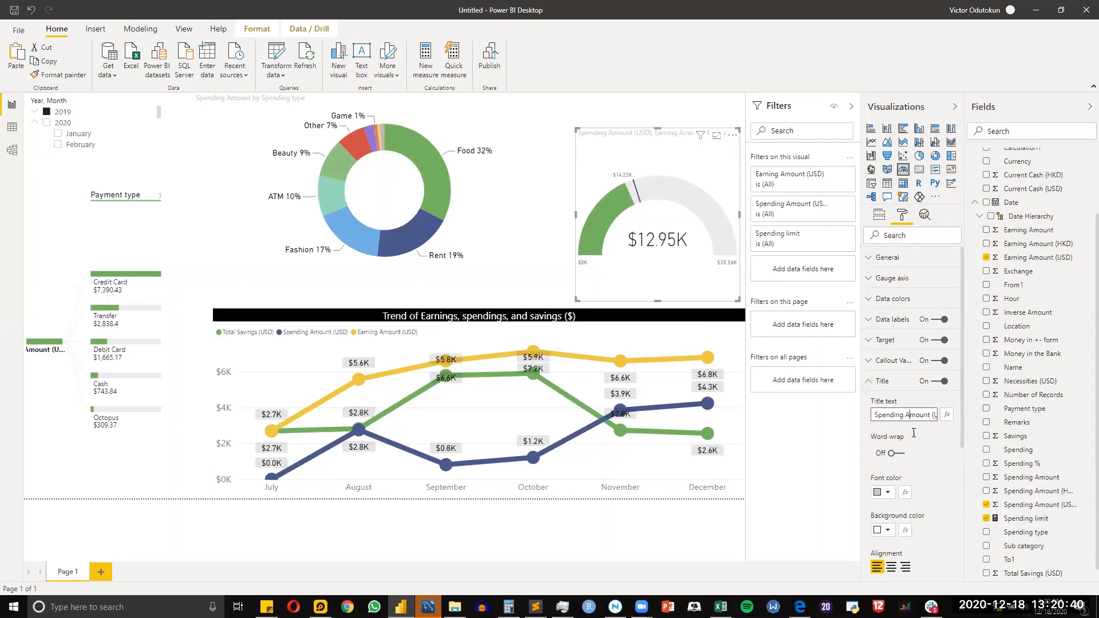
key("ctrl+a")
type("Spending gauge limit")
Step: Center the gauge's title and give it a white font on a black background
left_click(891, 566)
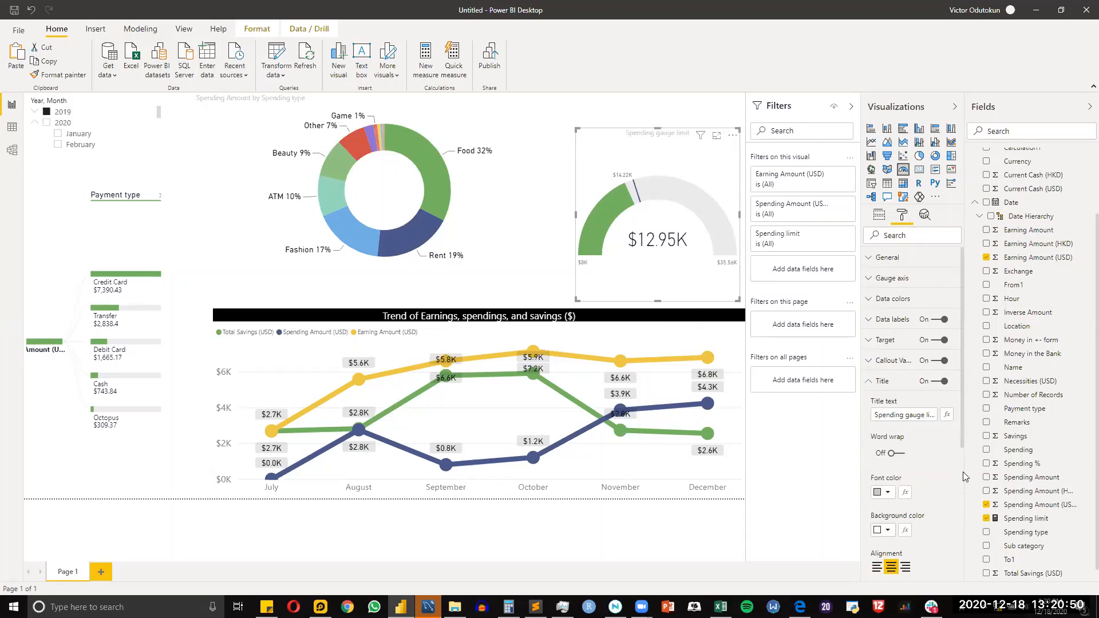
left_click(888, 493)
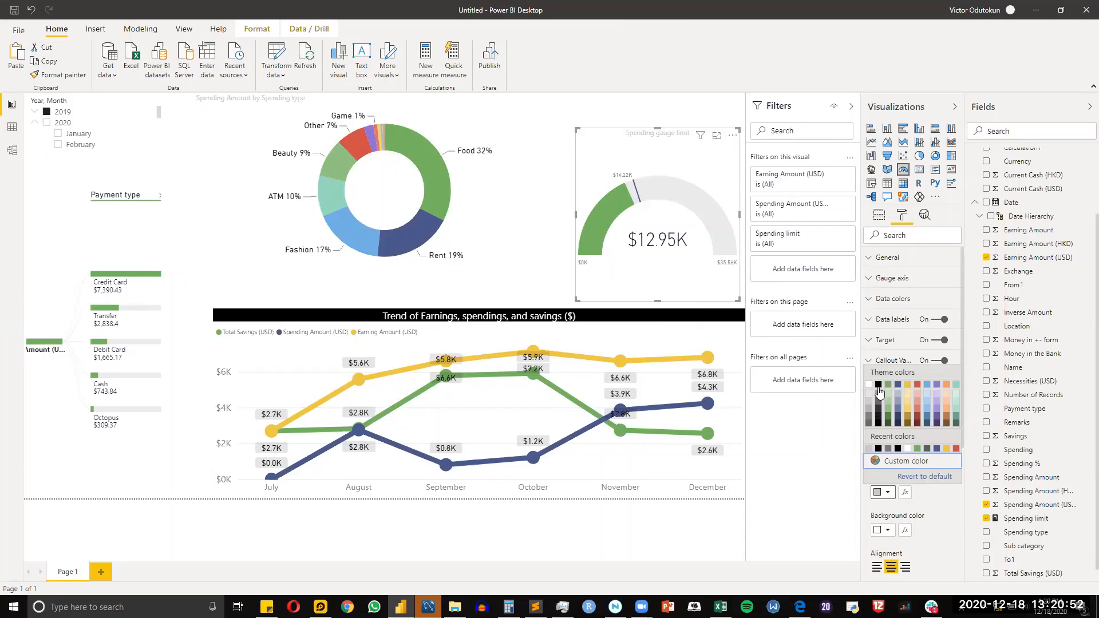
left_click(888, 531)
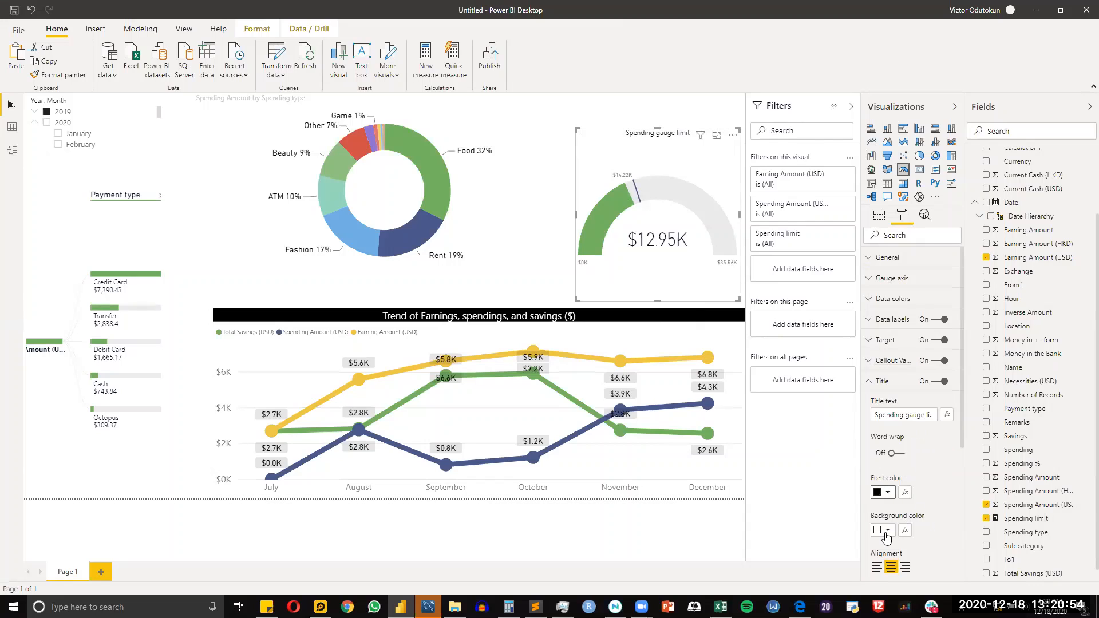
left_click(887, 530)
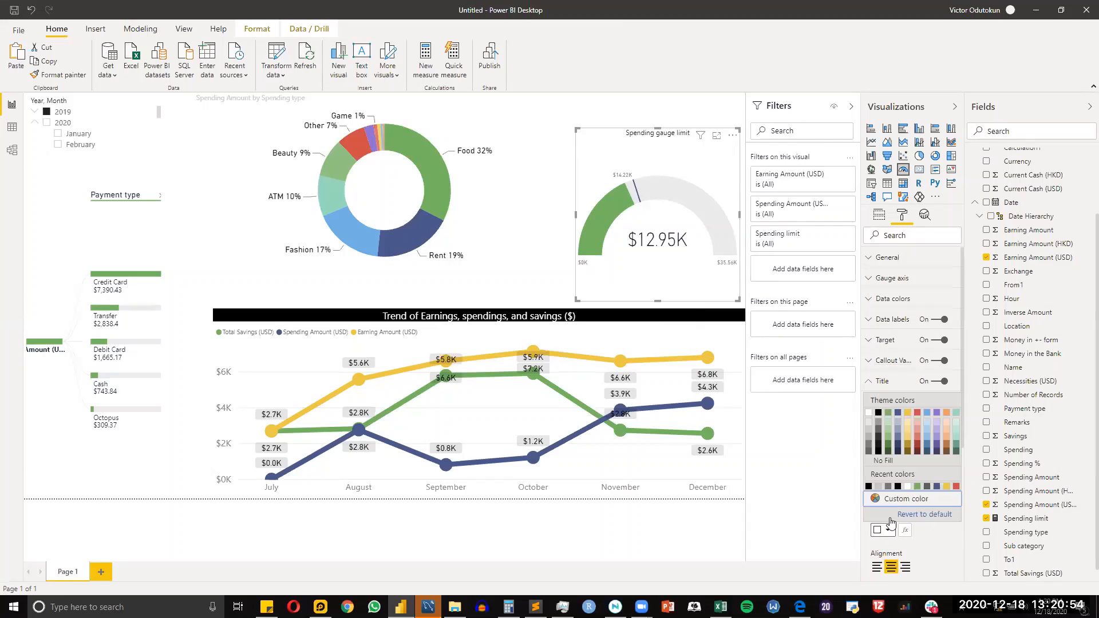
left_click(878, 413)
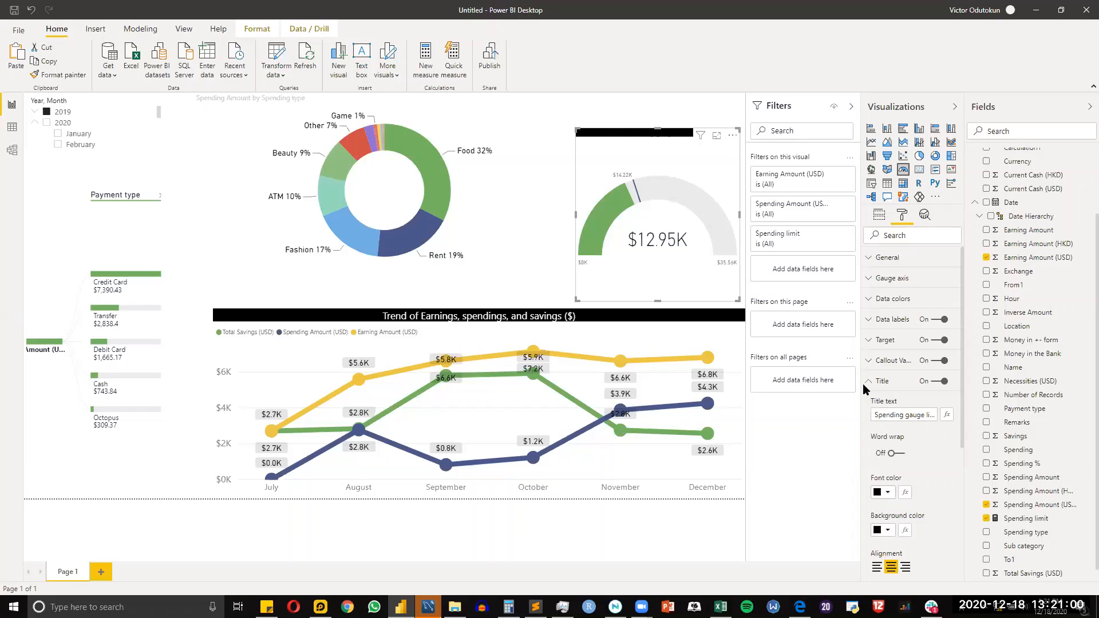
left_click(884, 494)
left_click(869, 395)
Step: Set the gauge title's text size to 12 pt
scroll(900, 378, "down", 4)
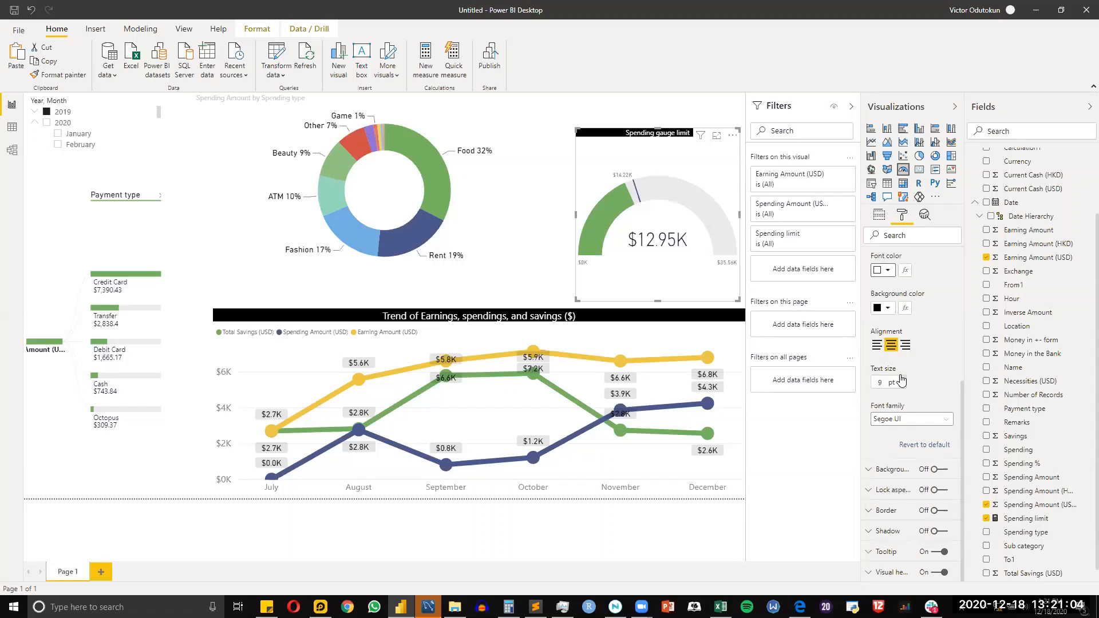
left_click(902, 379)
left_click(902, 379)
left_click(902, 379)
left_click(902, 379)
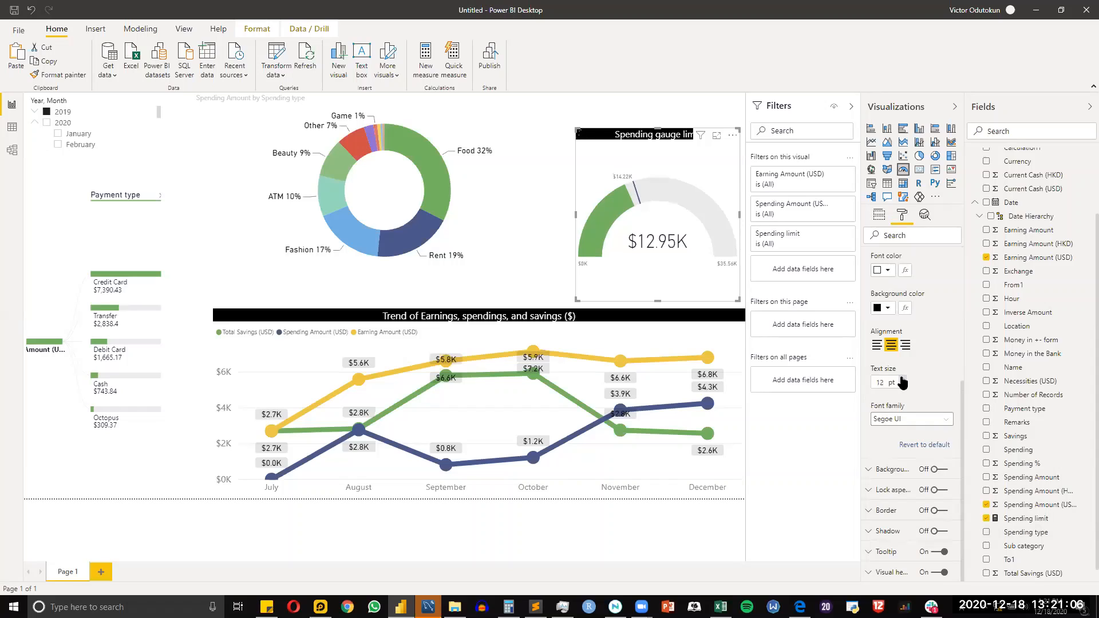
Step: Set the gauge's data labels to 12 pt text in black
left_click(572, 275)
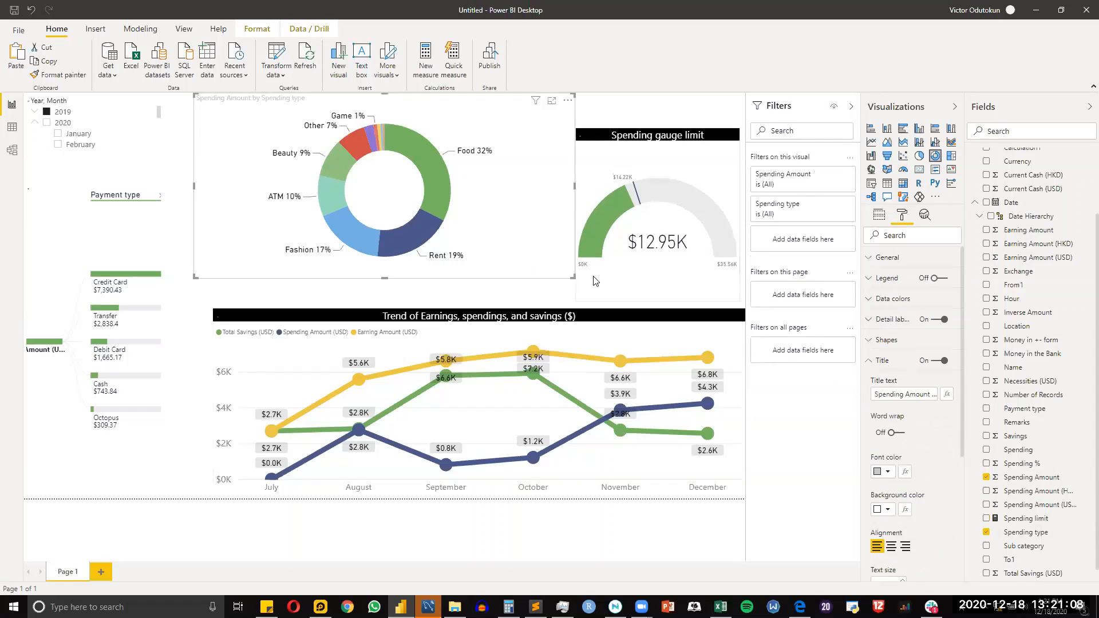
left_click(594, 278)
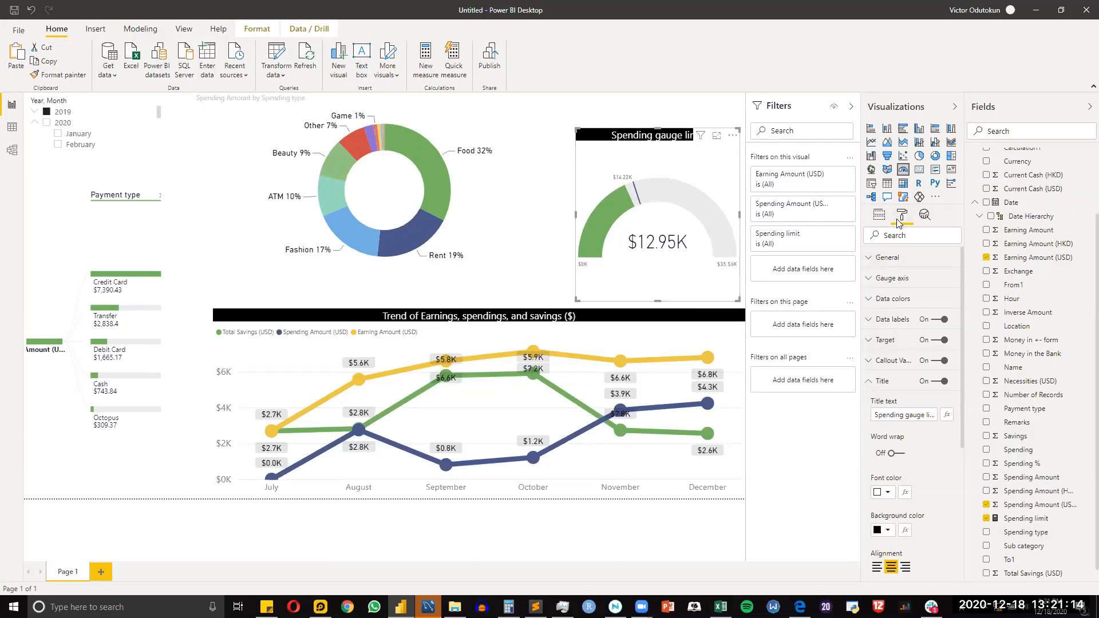
left_click(887, 320)
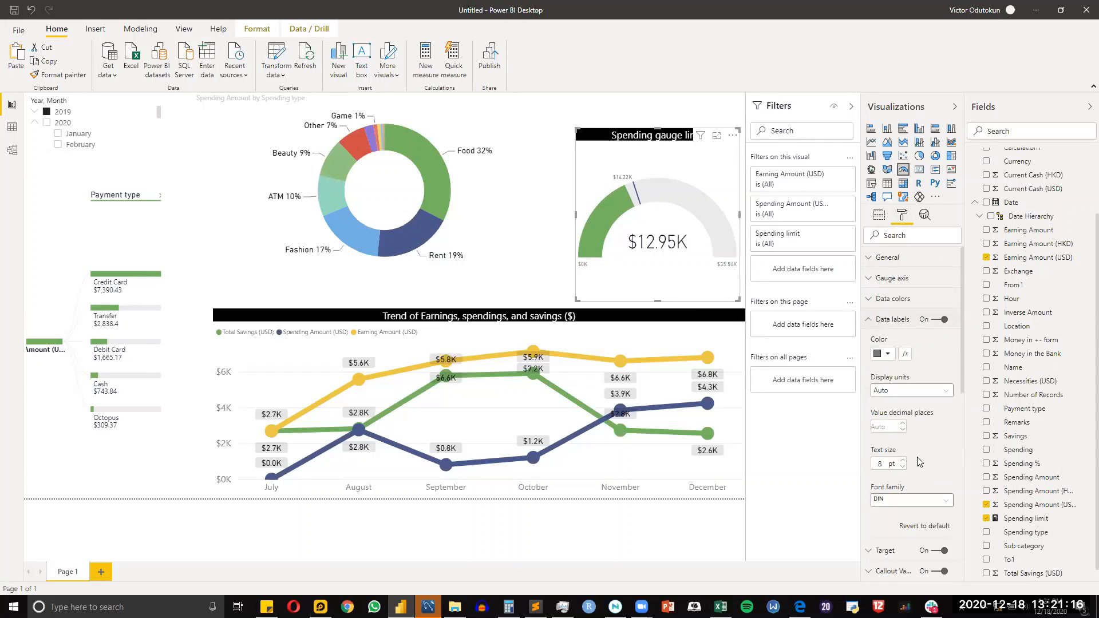
left_click(903, 461)
left_click(903, 466)
left_click(903, 466)
left_click(903, 460)
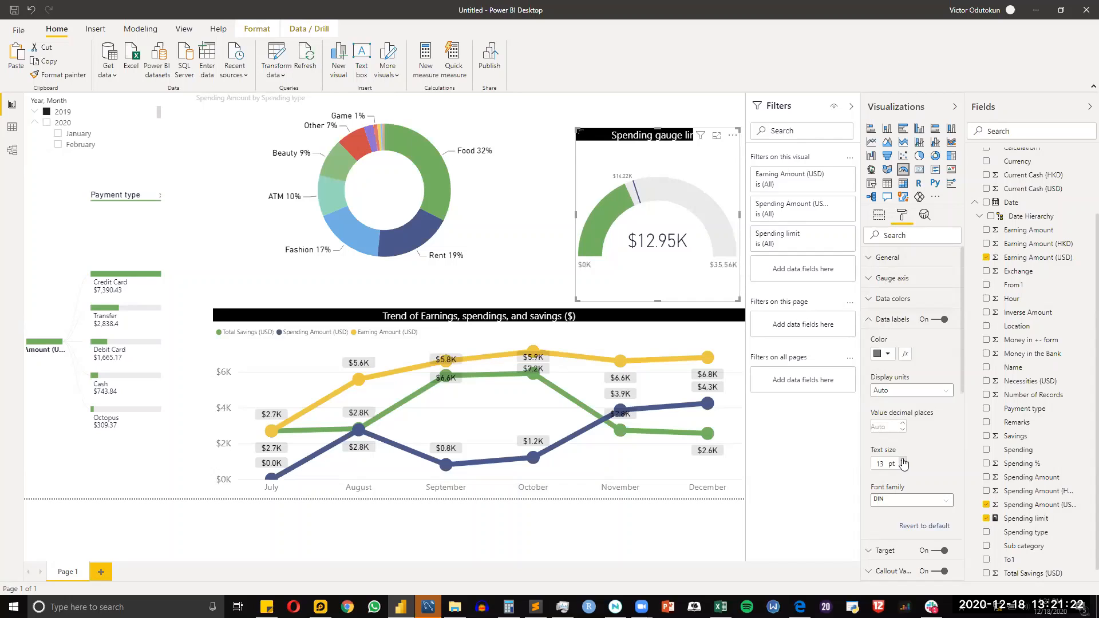
left_click(884, 354)
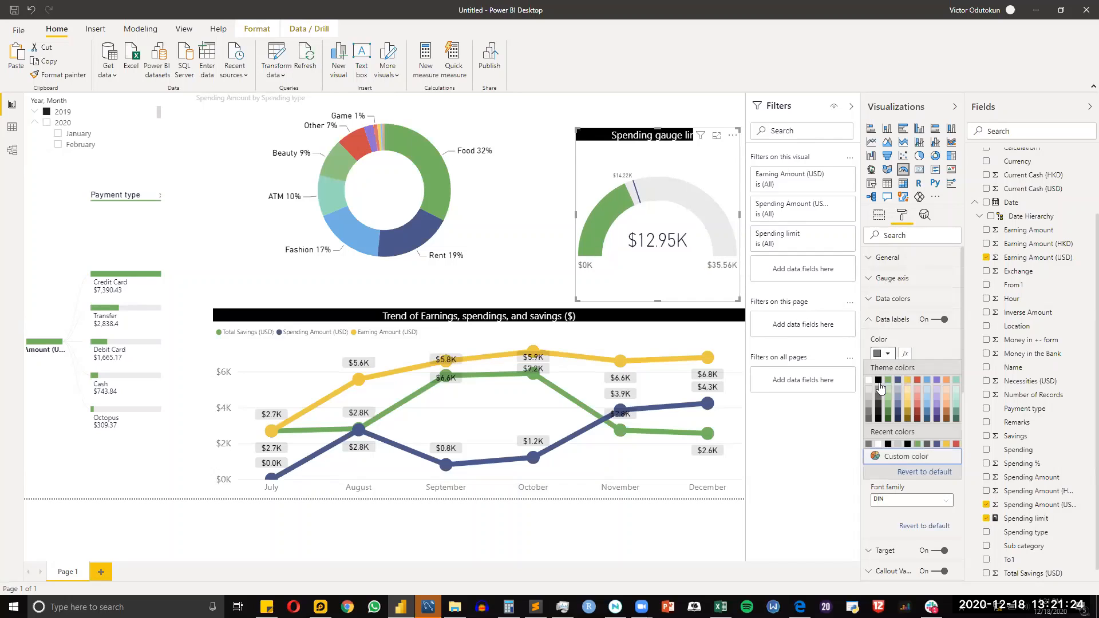
left_click(879, 380)
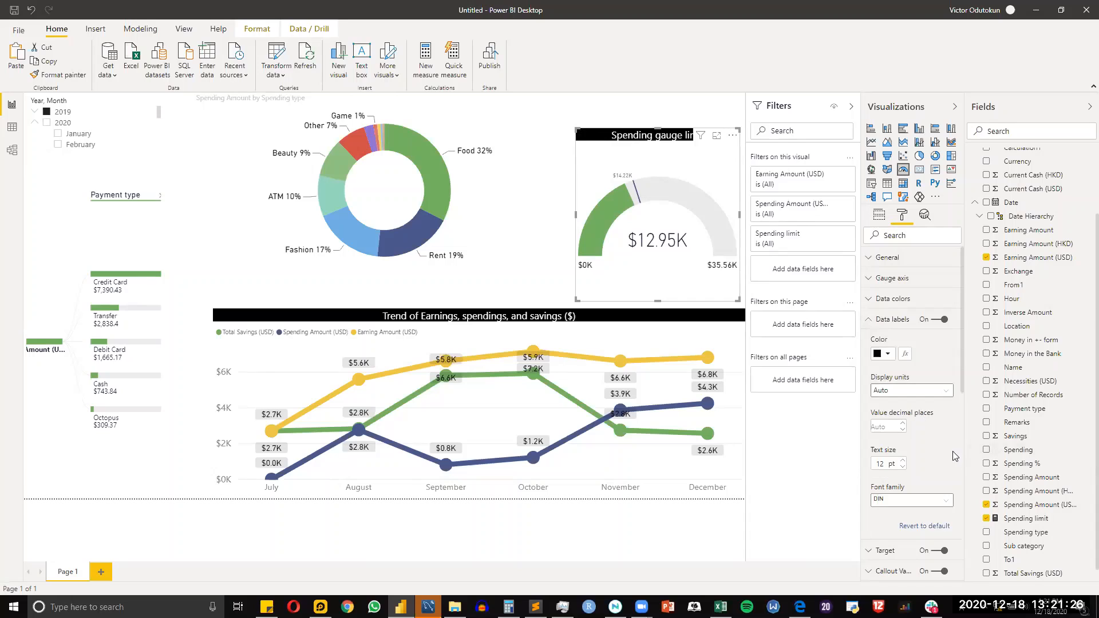
left_click(870, 320)
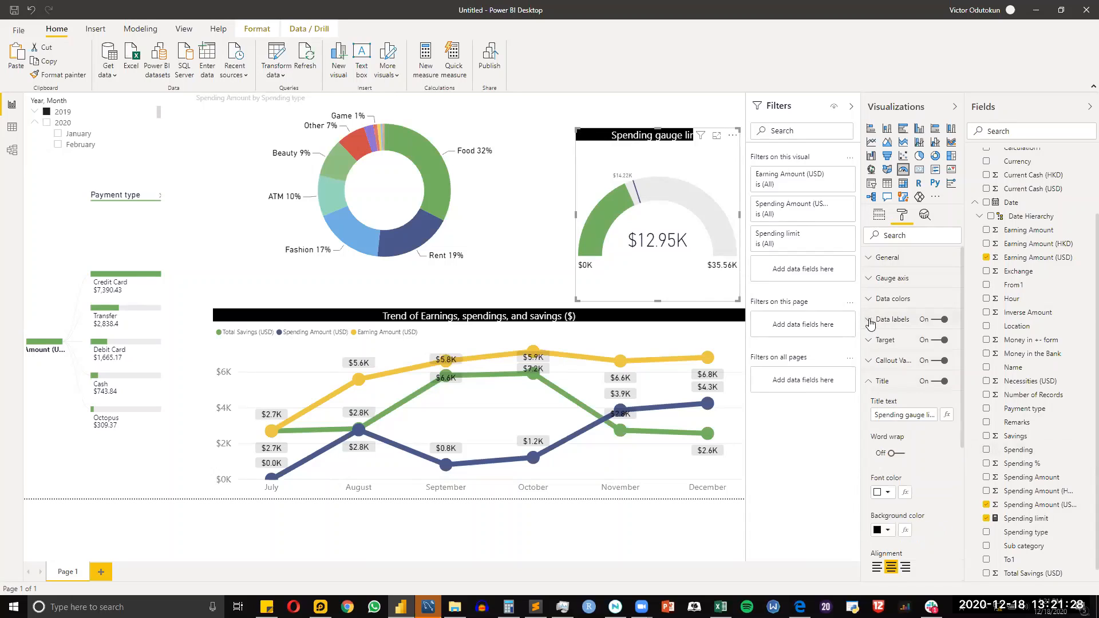
Step: Color the gauge's target label red and set its text size to 12 pt
left_click(881, 279)
left_click(880, 279)
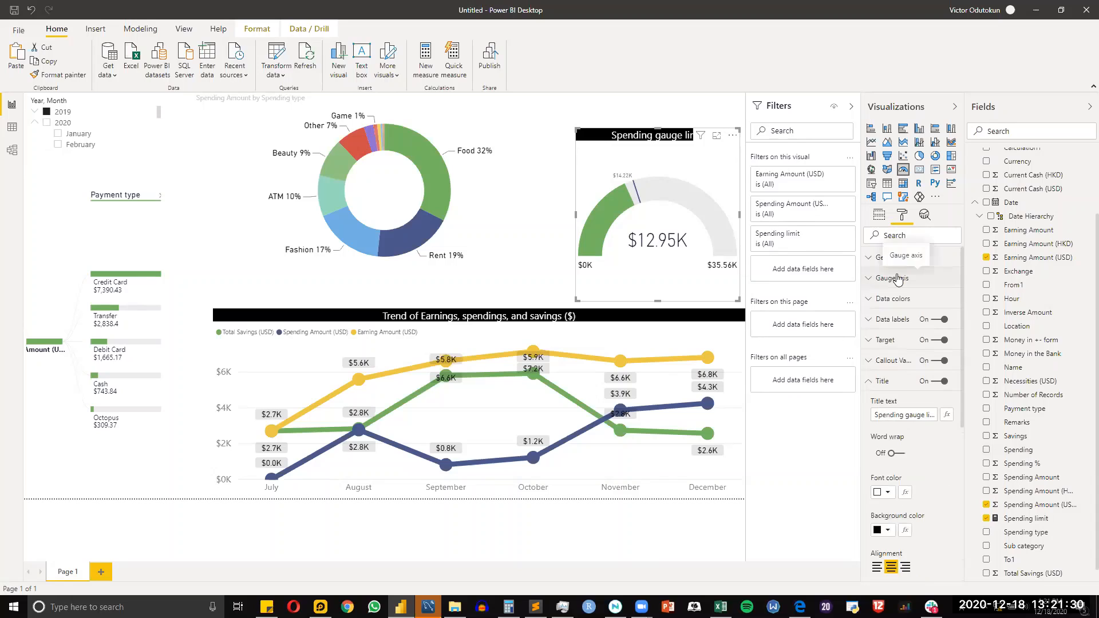
left_click(885, 340)
left_click(887, 374)
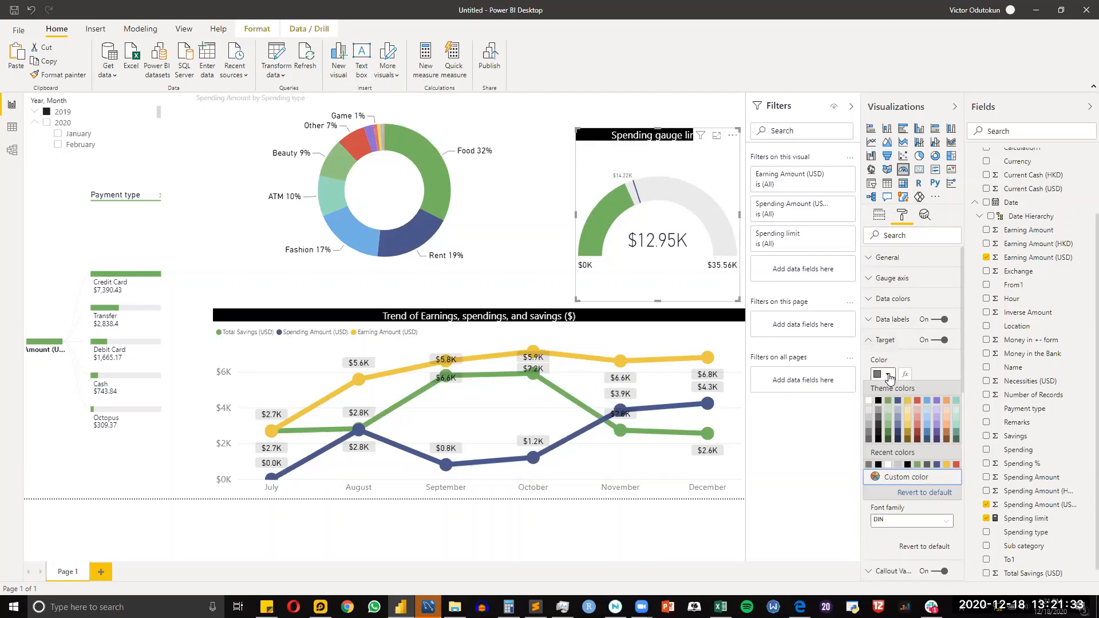
left_click(918, 403)
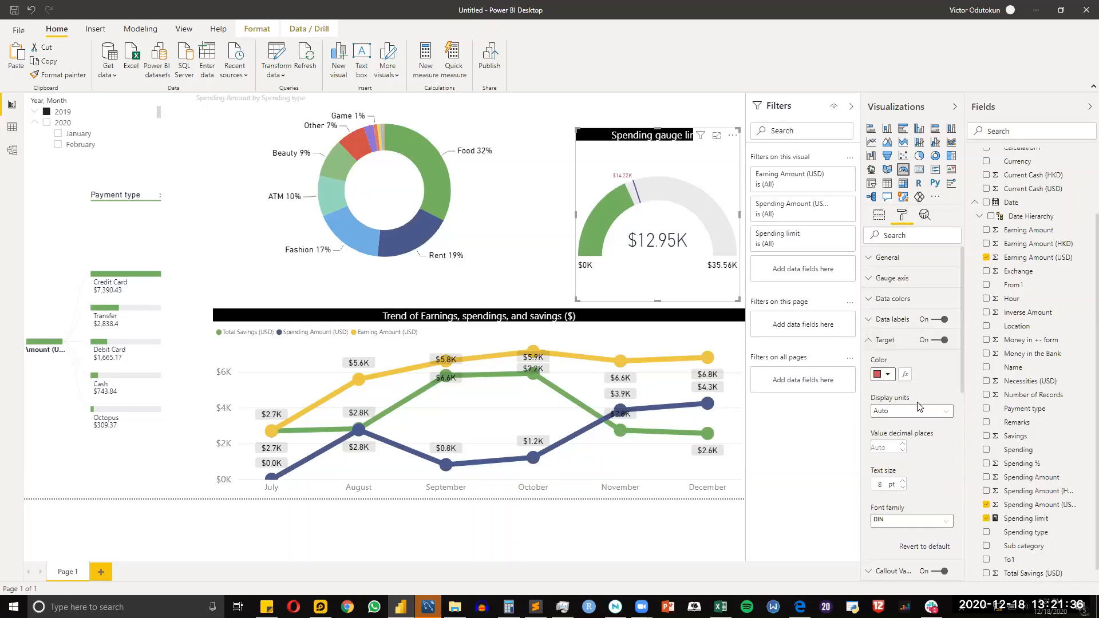
left_click(903, 482)
left_click(903, 481)
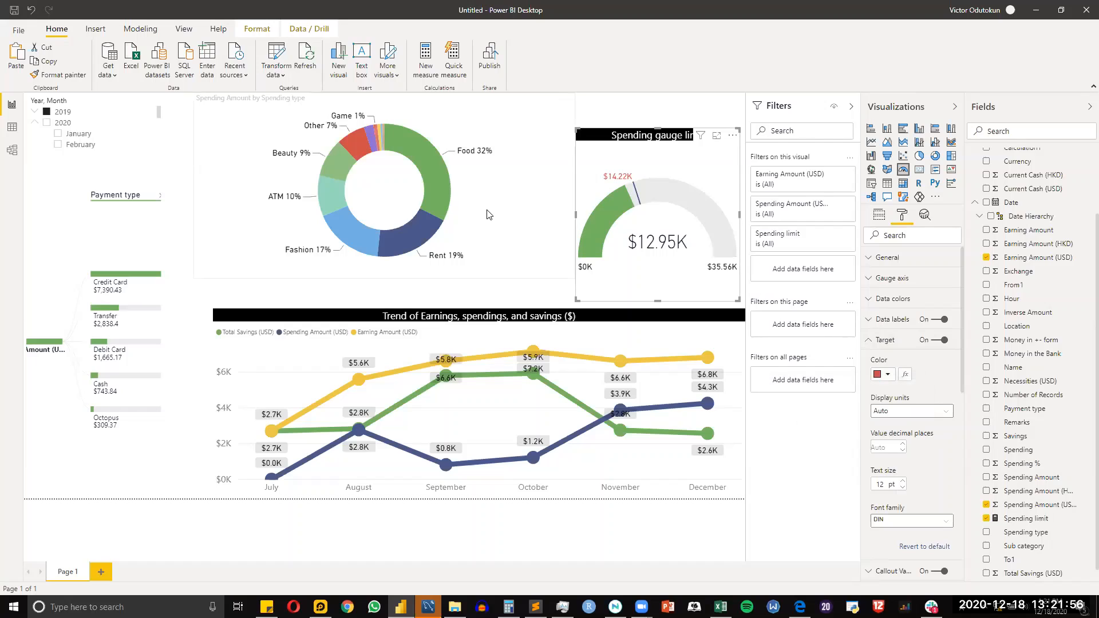
Step: Resize and reposition the donut chart to fill the space above the trend line chart, beside the gauge
left_click(564, 263)
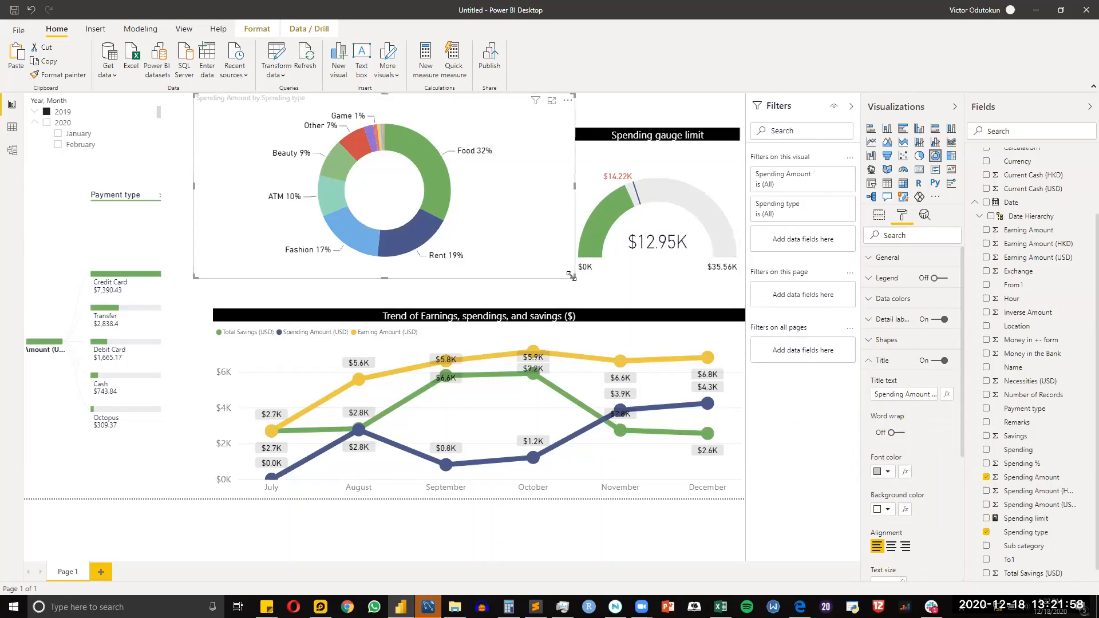
left_click_drag(572, 277, 538, 283)
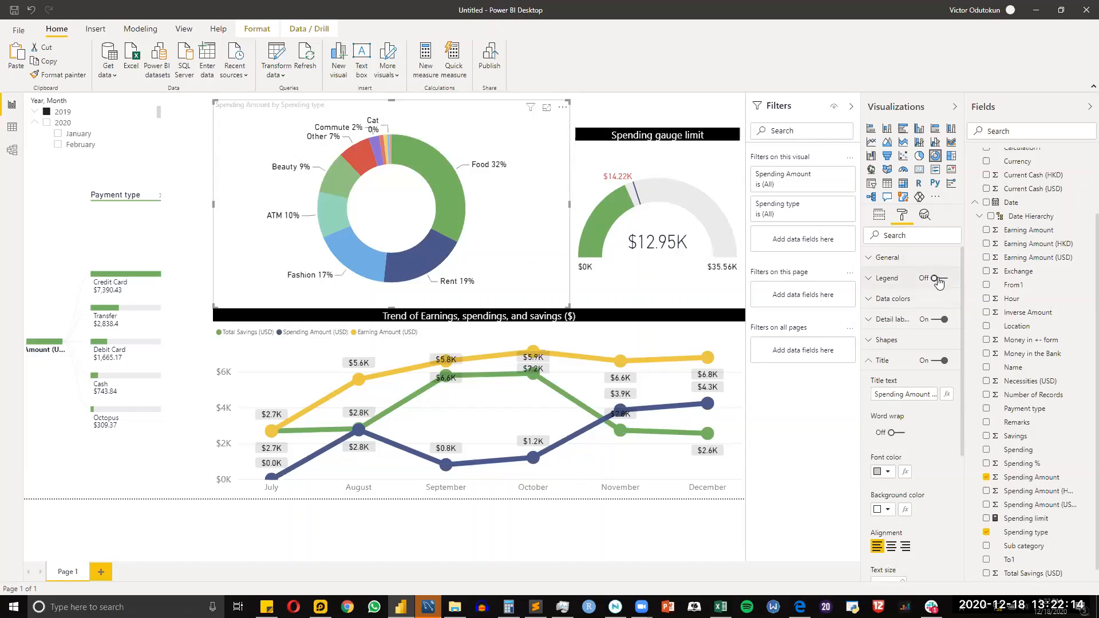
Step: Try the legend and Category-only detail labels on the donut chart, returning to no legend and the Category, percent of total label style
left_click(938, 278)
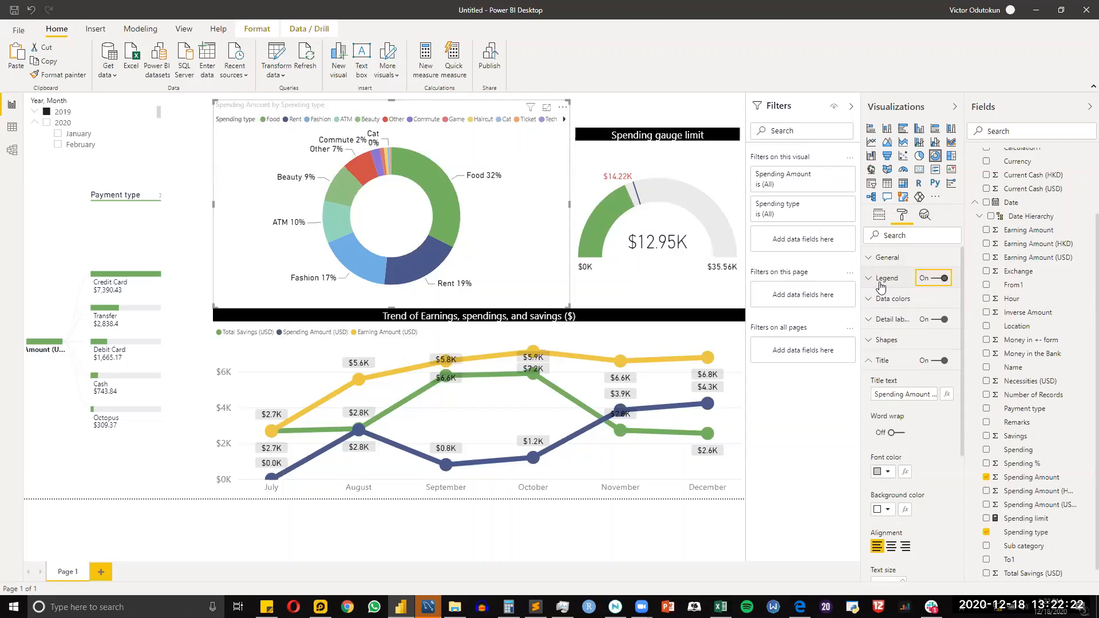
left_click(935, 278)
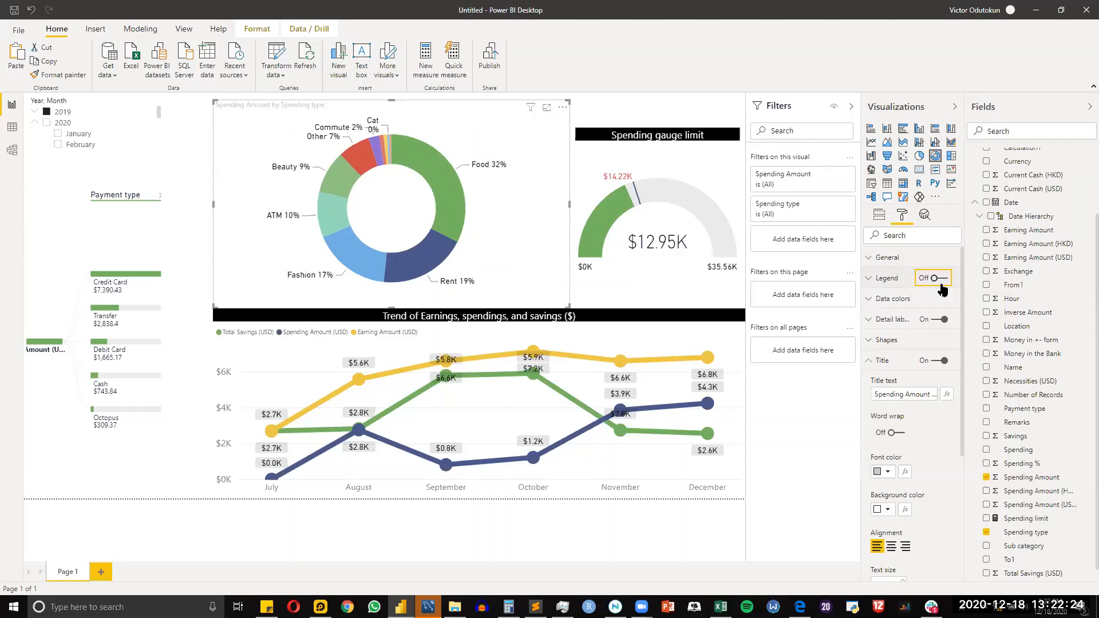
left_click(892, 324)
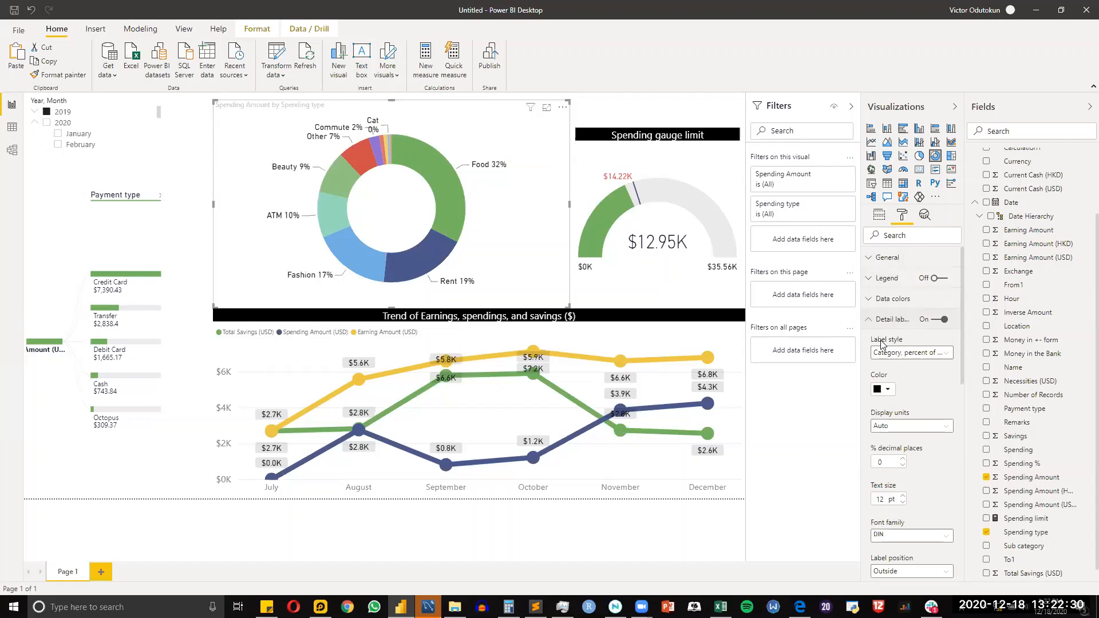
left_click(911, 353)
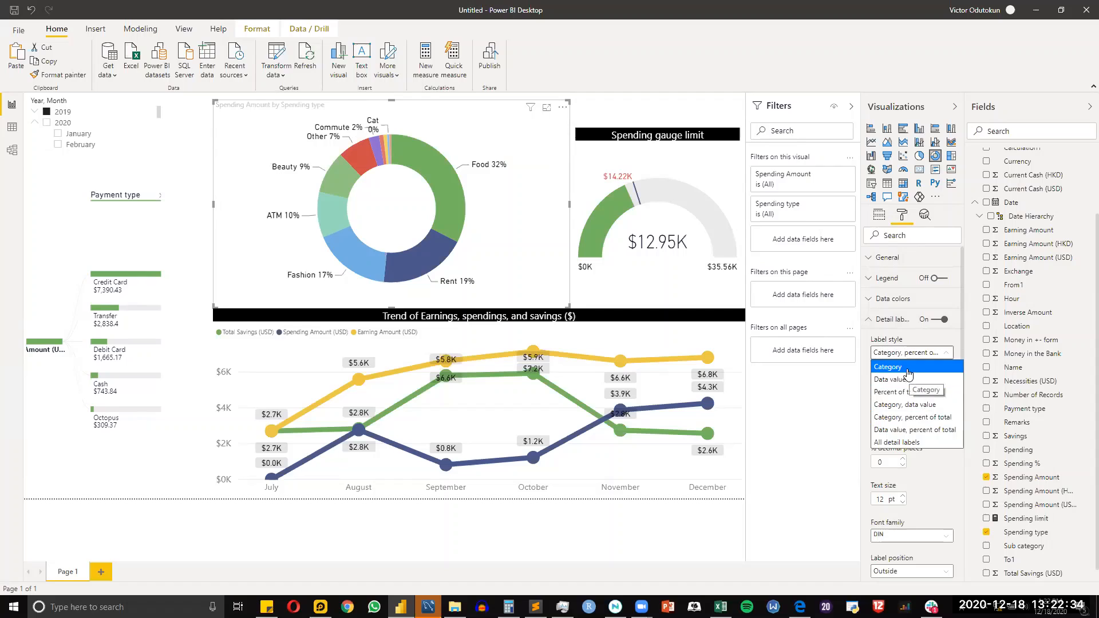
left_click(909, 367)
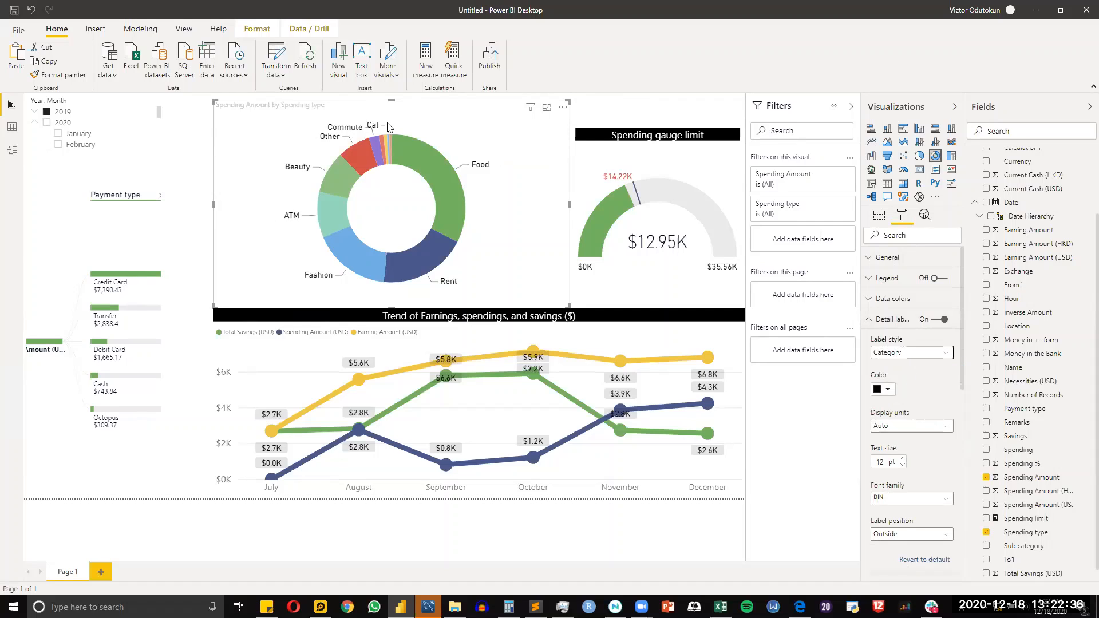
left_click(907, 354)
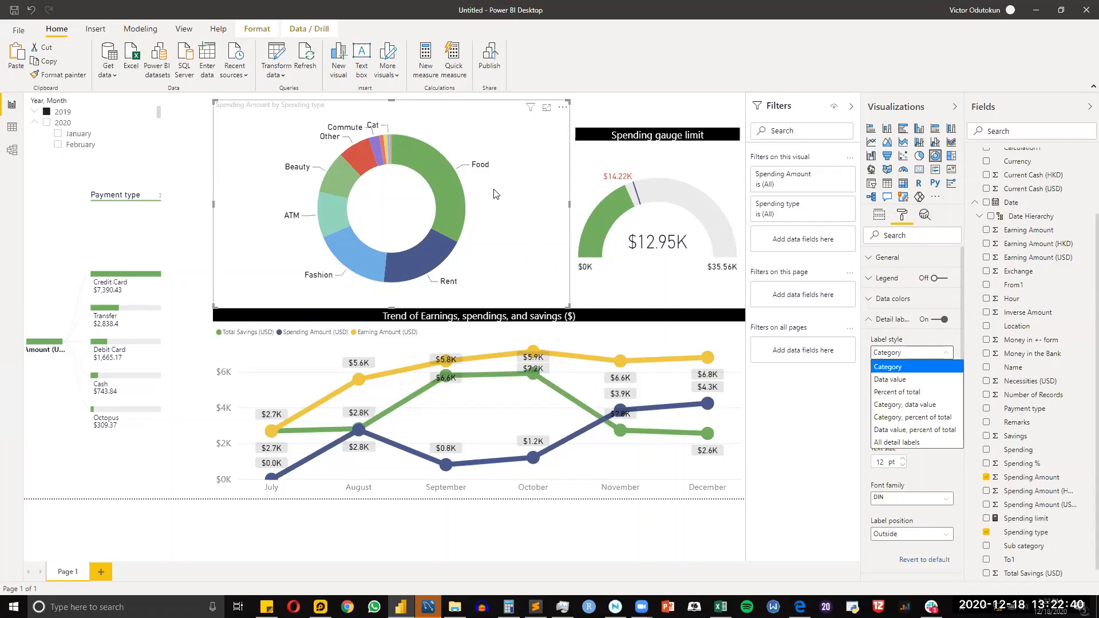
mouse_move(434, 160)
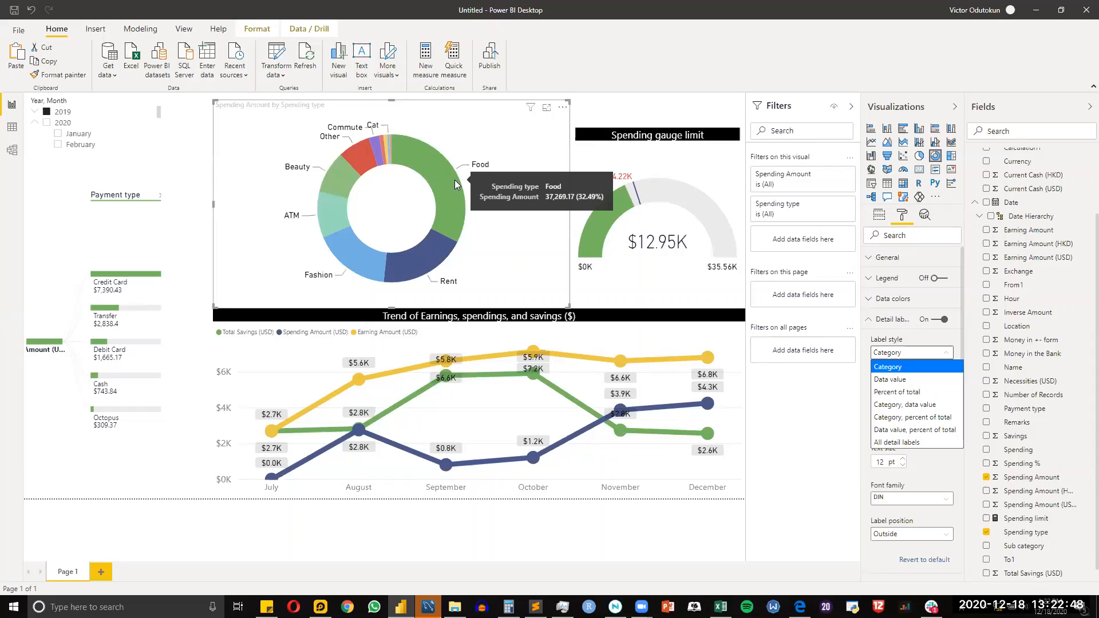
left_click(937, 420)
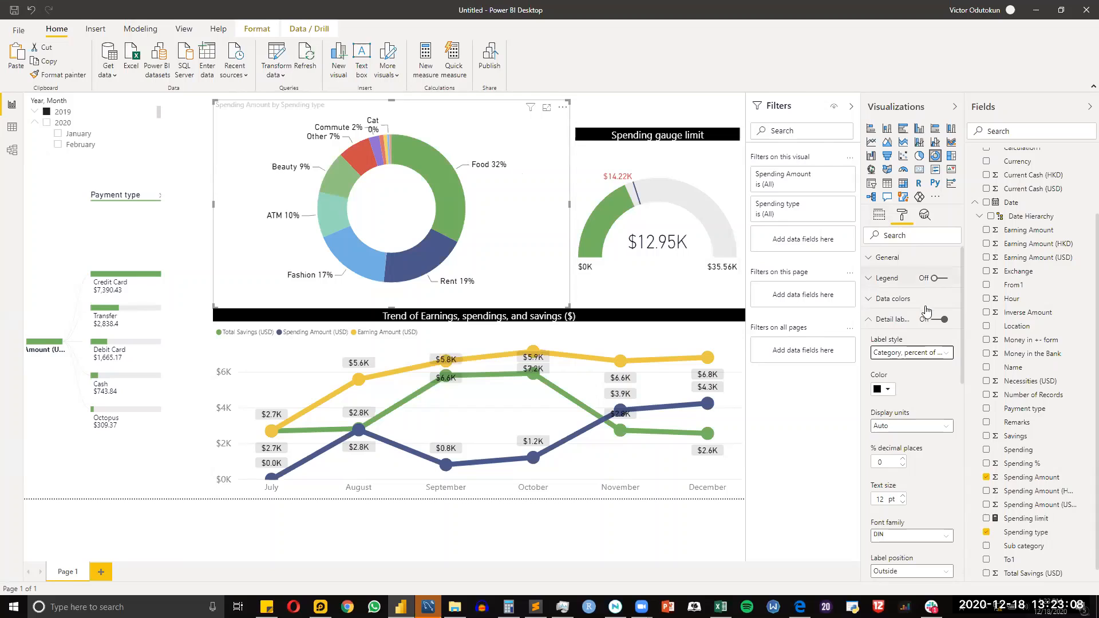
Step: Retitle the donut chart "Spending amount by type"
scroll(927, 309, "down", 10)
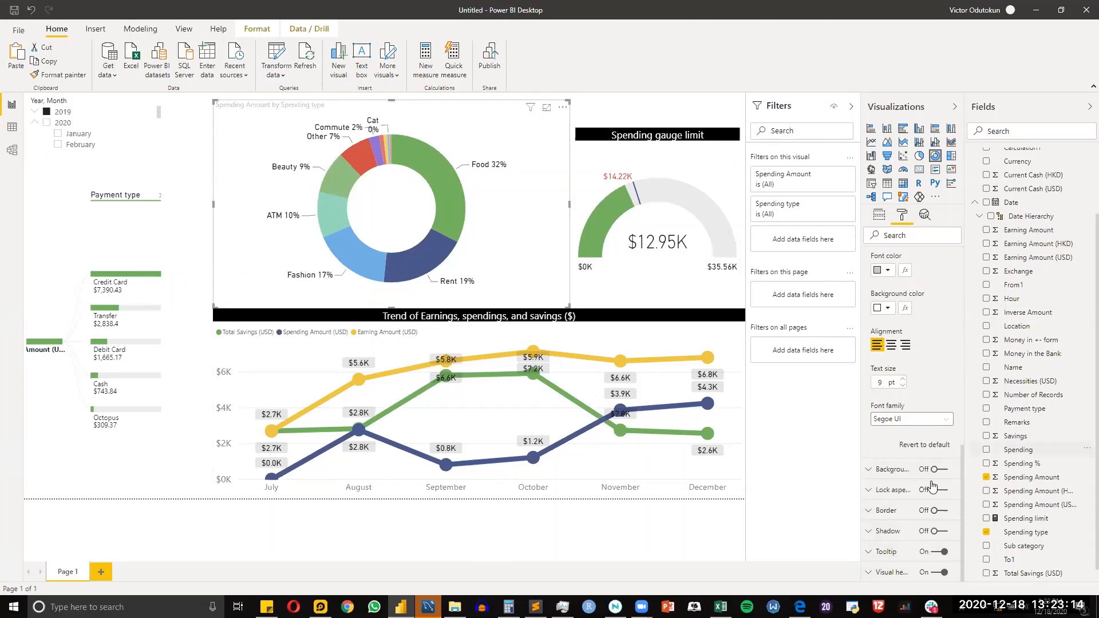
scroll(908, 457, "up", 5)
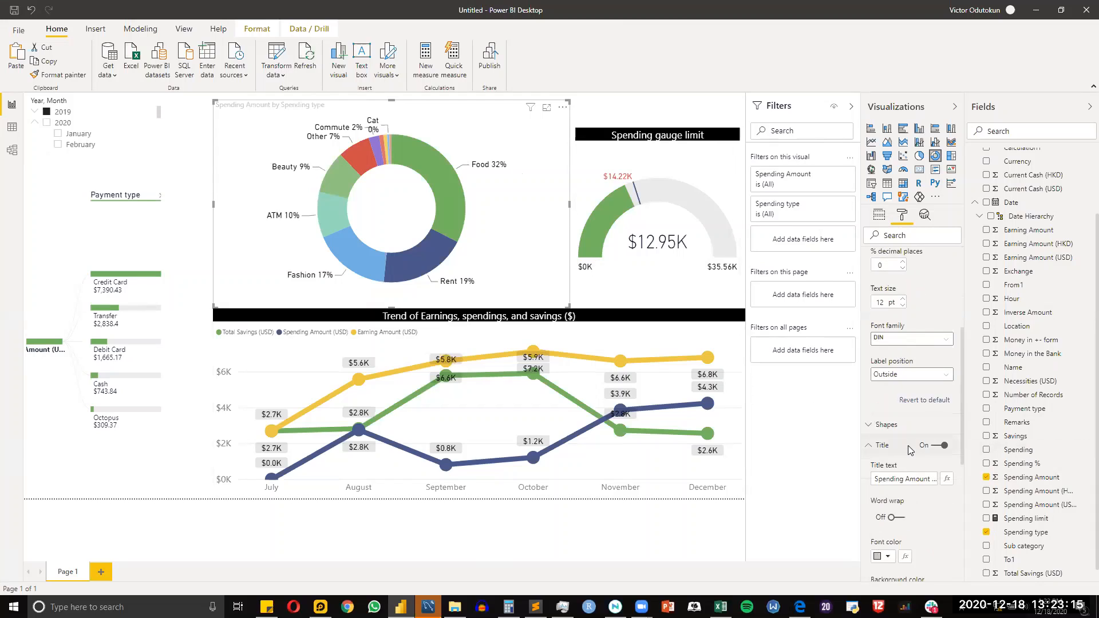
left_click(919, 480)
key("ctrl+a")
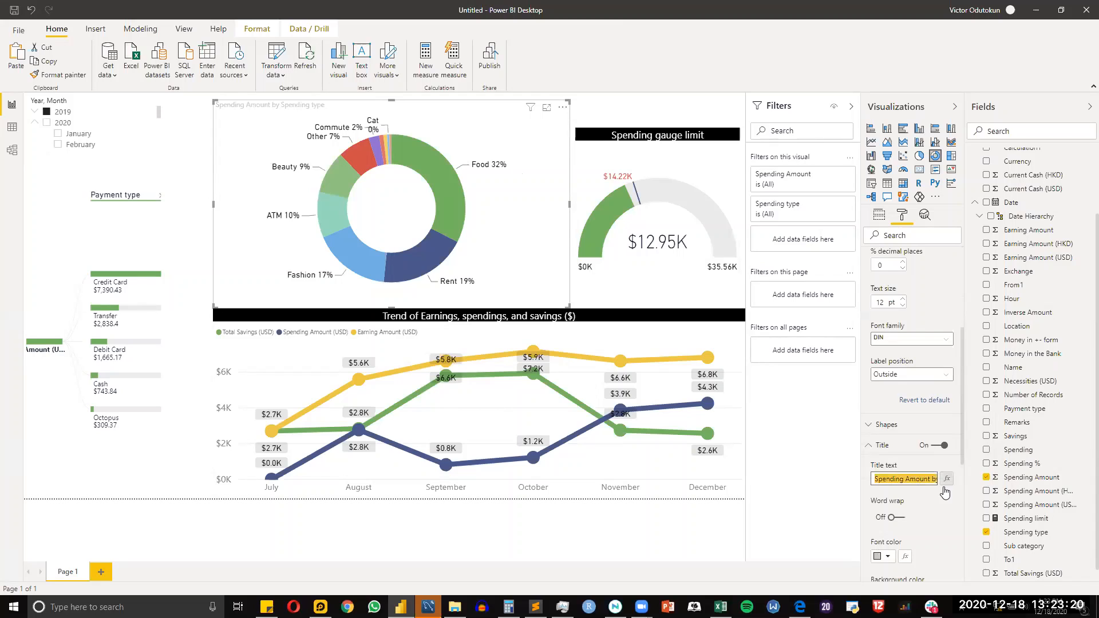
type("Spending amount by type")
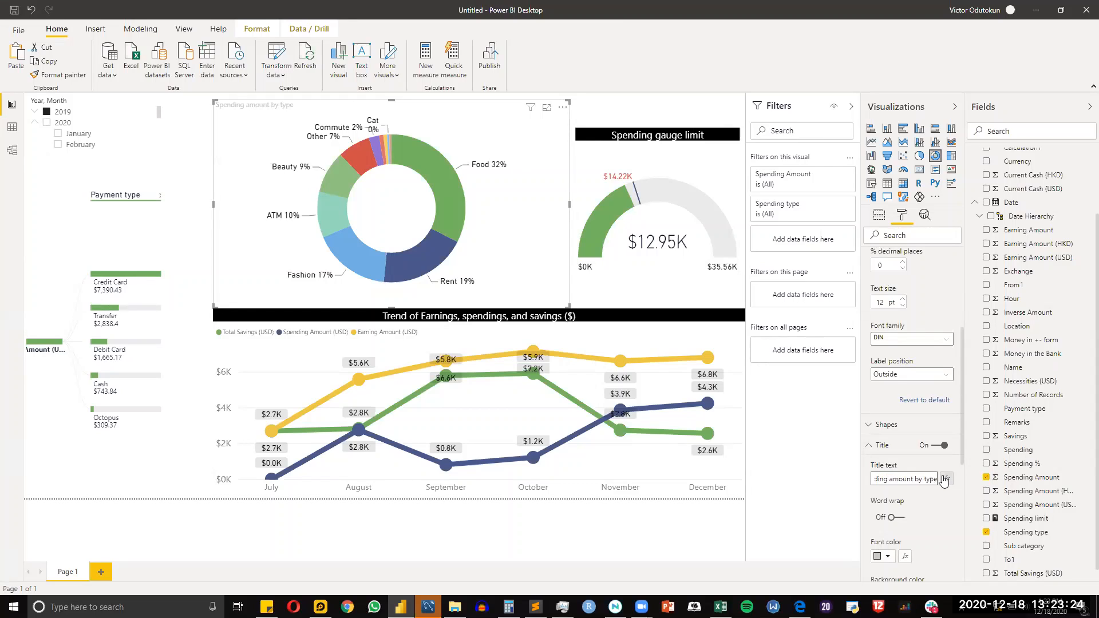
Step: Center the donut chart's title and set its text size to 12 pt
scroll(930, 504, "down", 5)
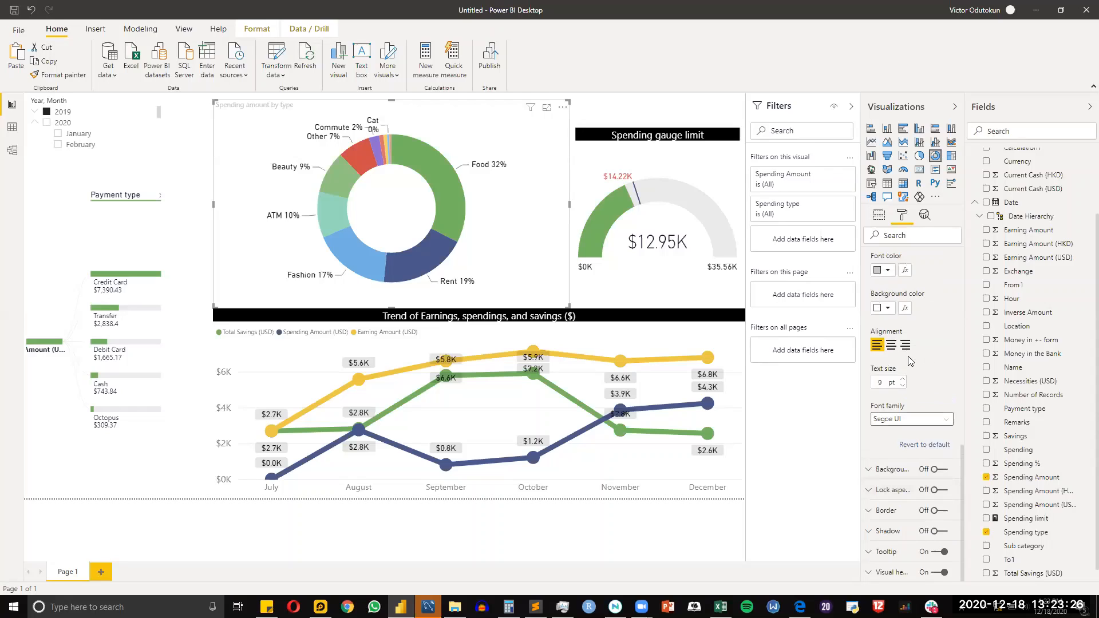
left_click(892, 347)
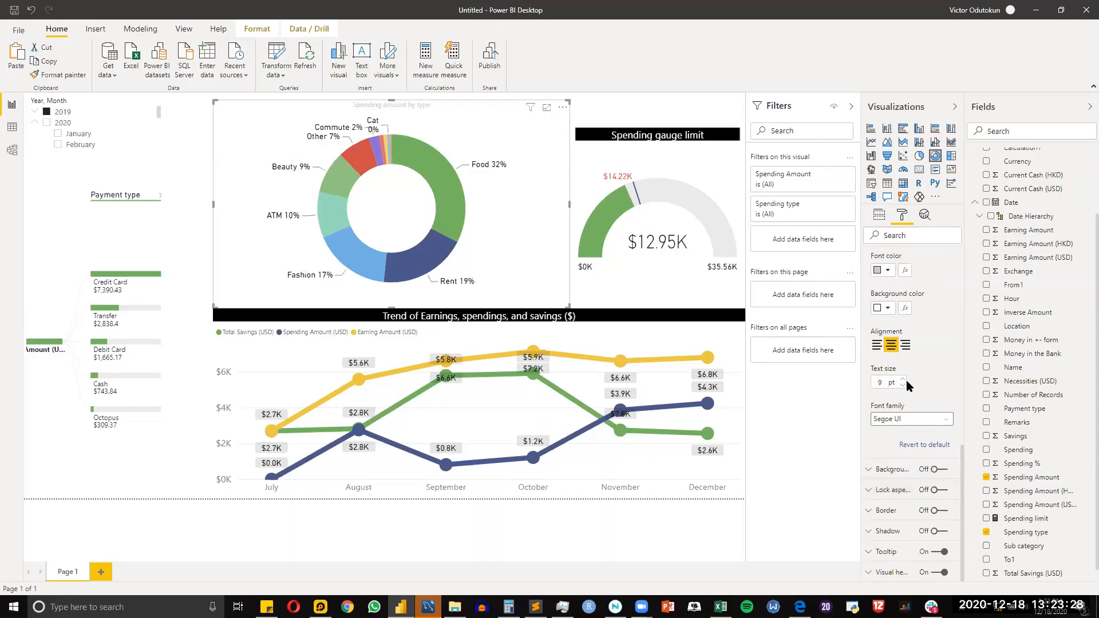
left_click(903, 379)
left_click(902, 379)
left_click(903, 379)
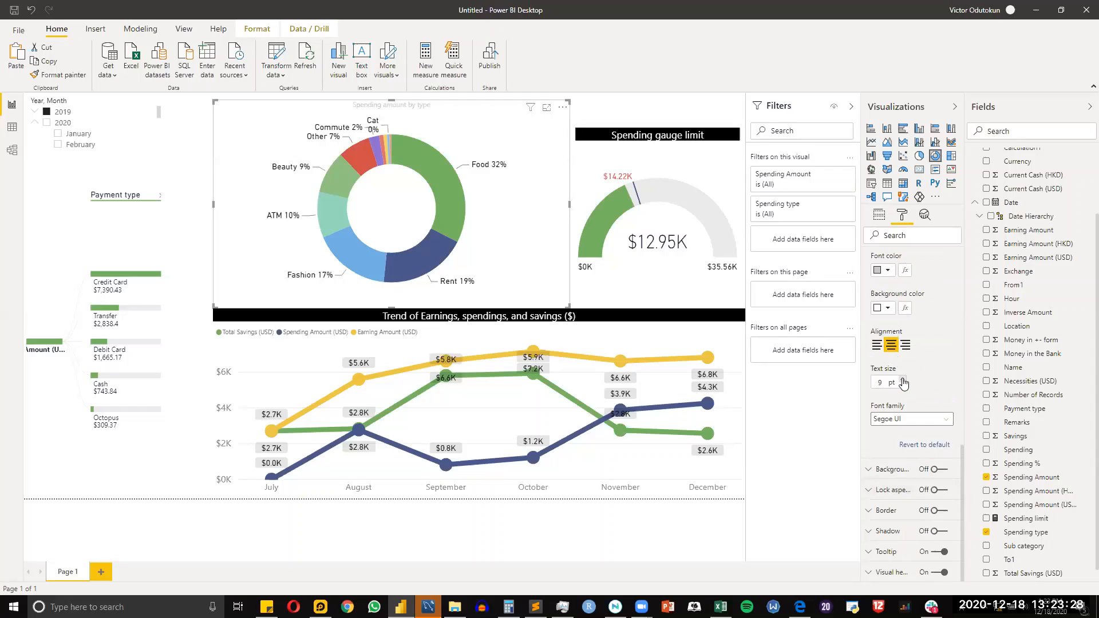
Step: Give the donut chart's title a white font color and a black background
left_click(889, 273)
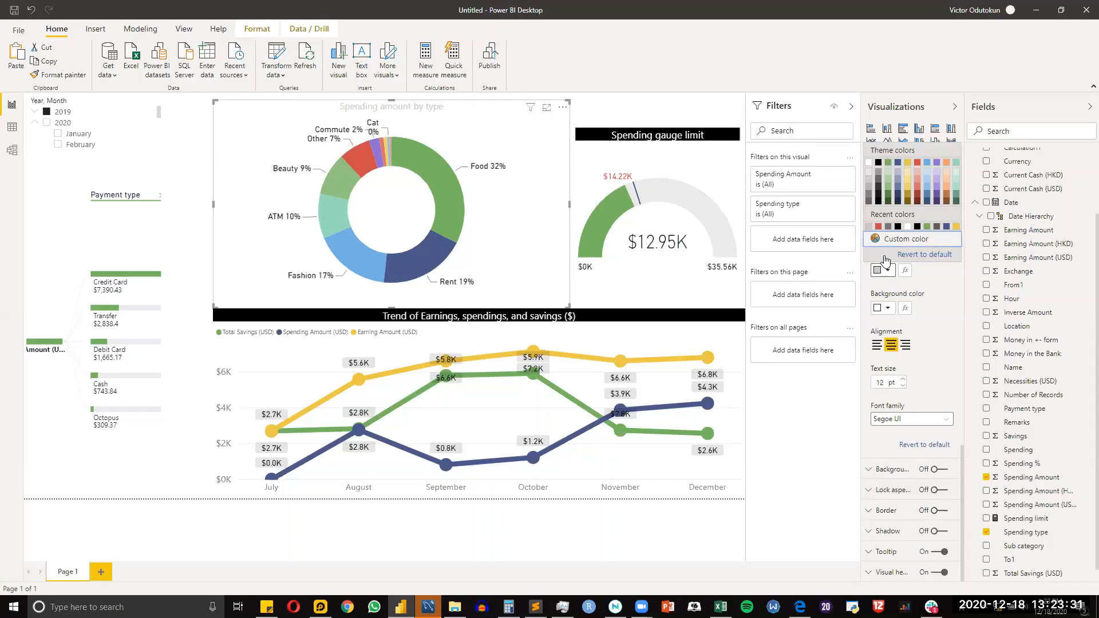
left_click(868, 163)
scroll(918, 374, "up", 5)
scroll(914, 496, "down", 5)
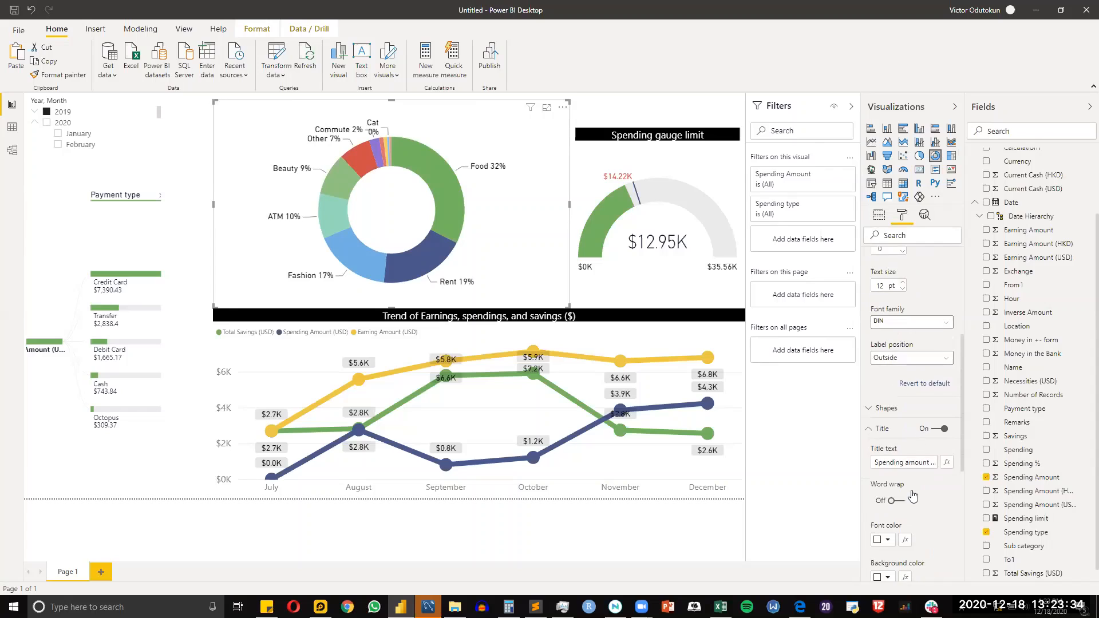
left_click(887, 310)
left_click(879, 193)
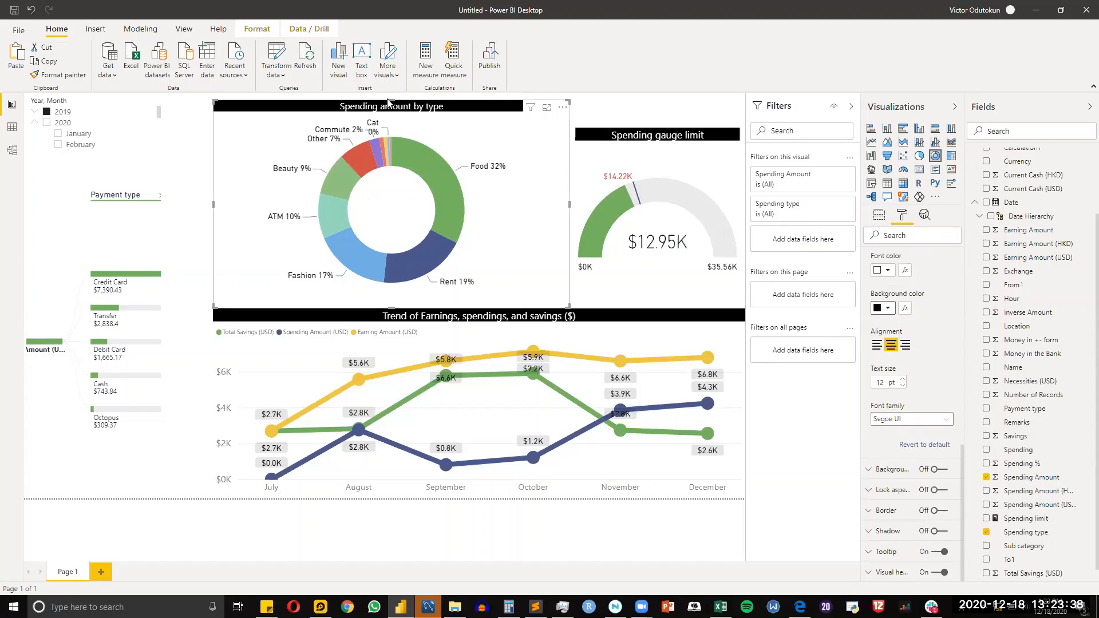
Step: Reduce the donut chart's height from above so its title bar lines up with the gauge's title bar
left_click_drag(392, 97, 395, 127)
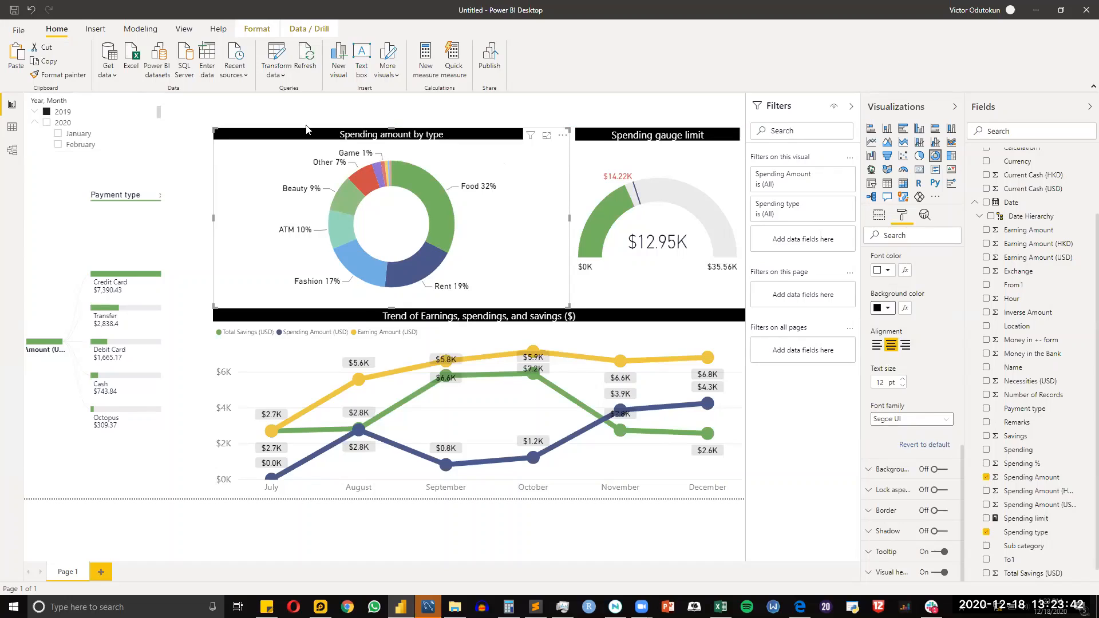
left_click(776, 341)
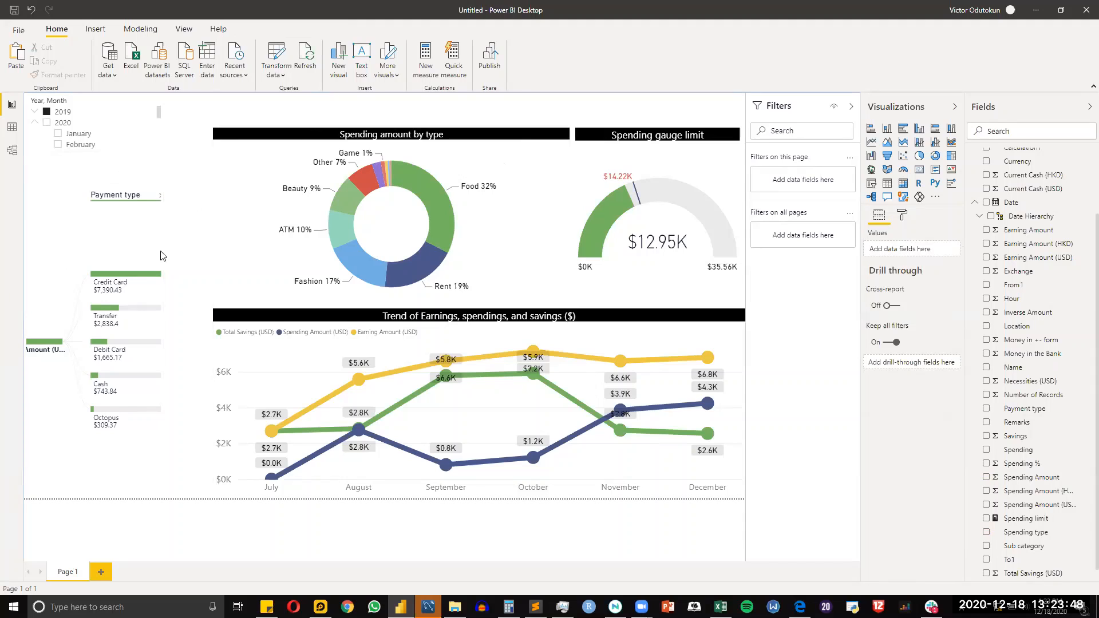
Step: Widen the payment type decomposition tree until it nearly reaches the donut and trend charts, showing its root node fully
left_click(162, 319)
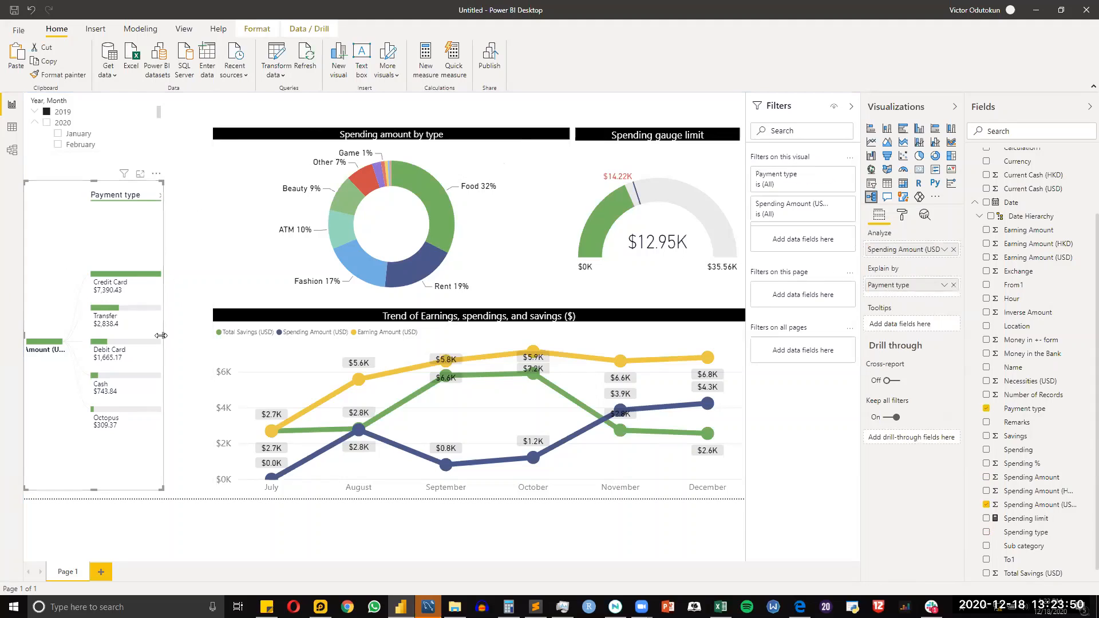
left_click_drag(163, 336, 206, 335)
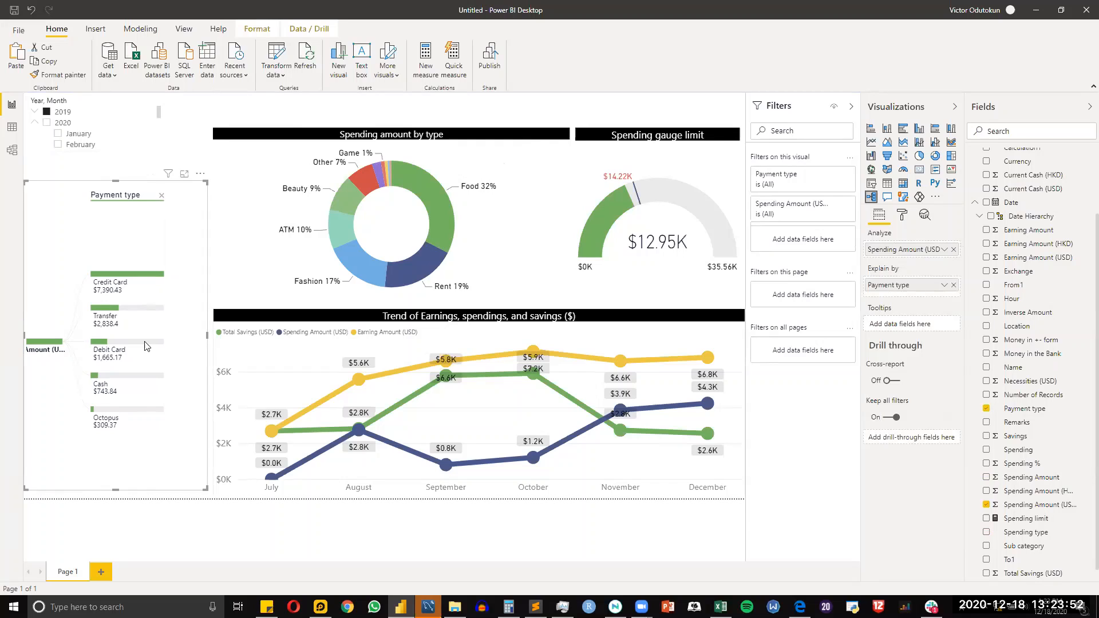
left_click(902, 213)
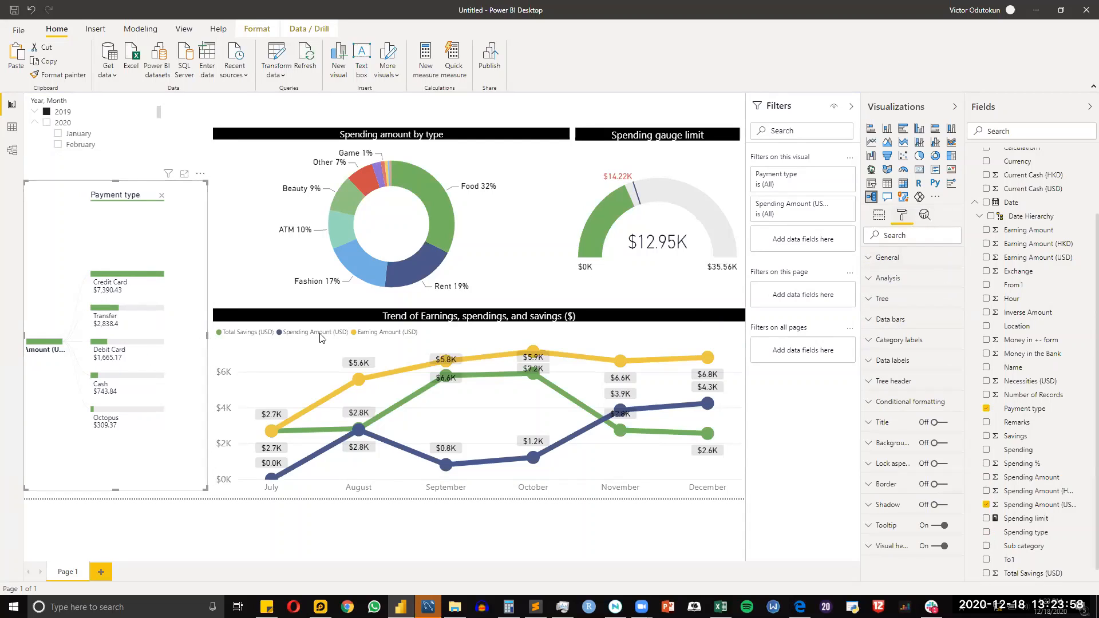
mouse_move(207, 336)
left_mouse_down()
mouse_move(225, 334)
mouse_move(208, 339)
left_mouse_up()
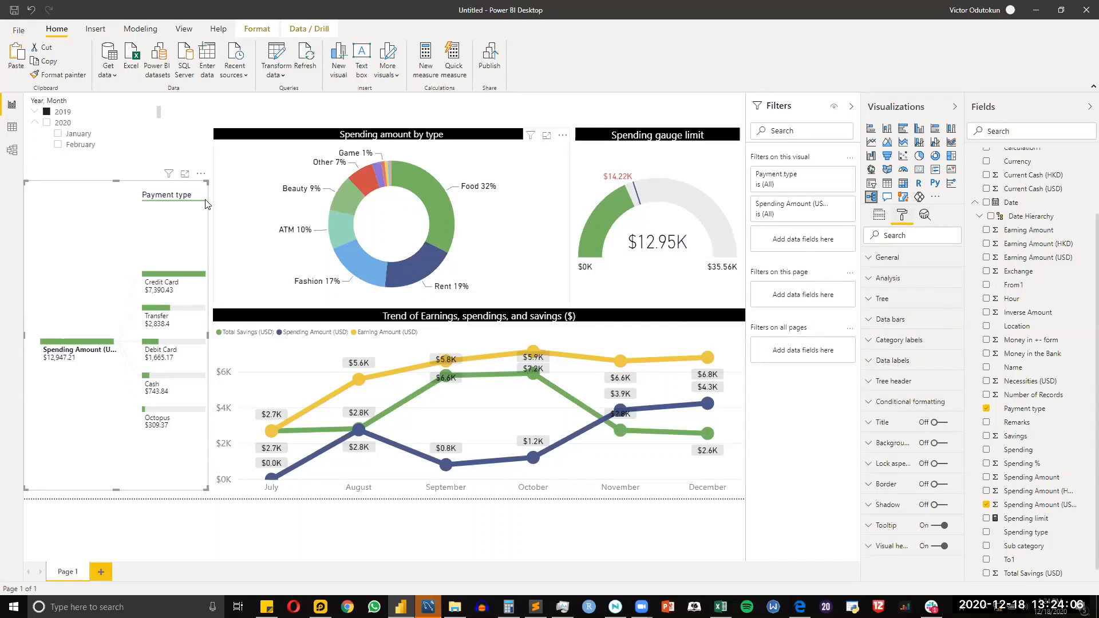
Step: Format the decomposition tree with a red primary color, black deselected connectors and the Round connector shape
left_click(899, 302)
left_click(888, 369)
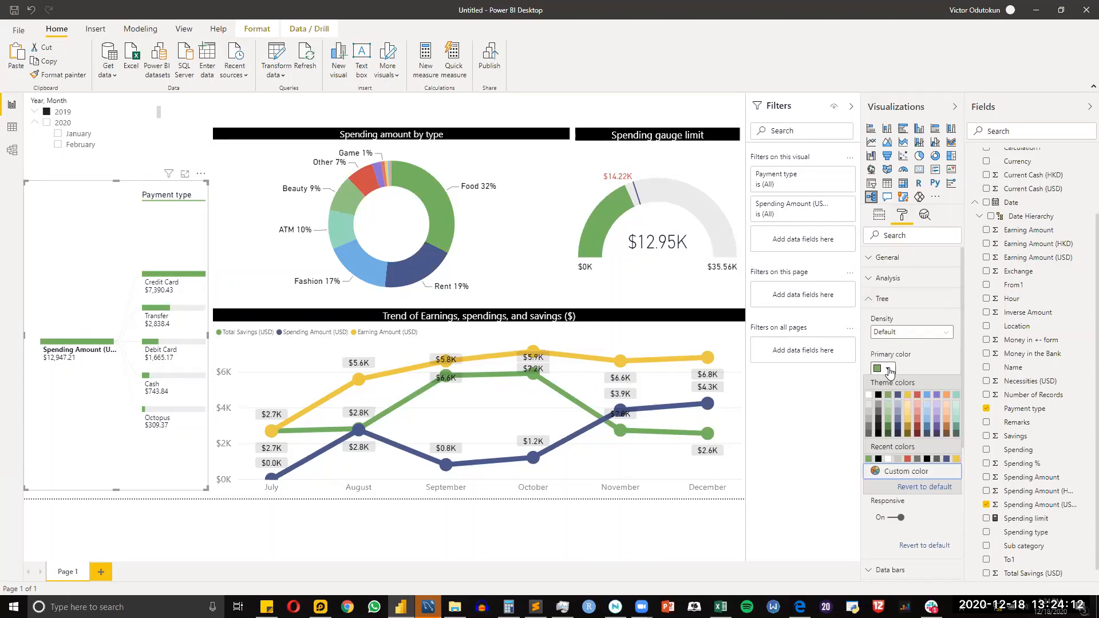
left_click(916, 396)
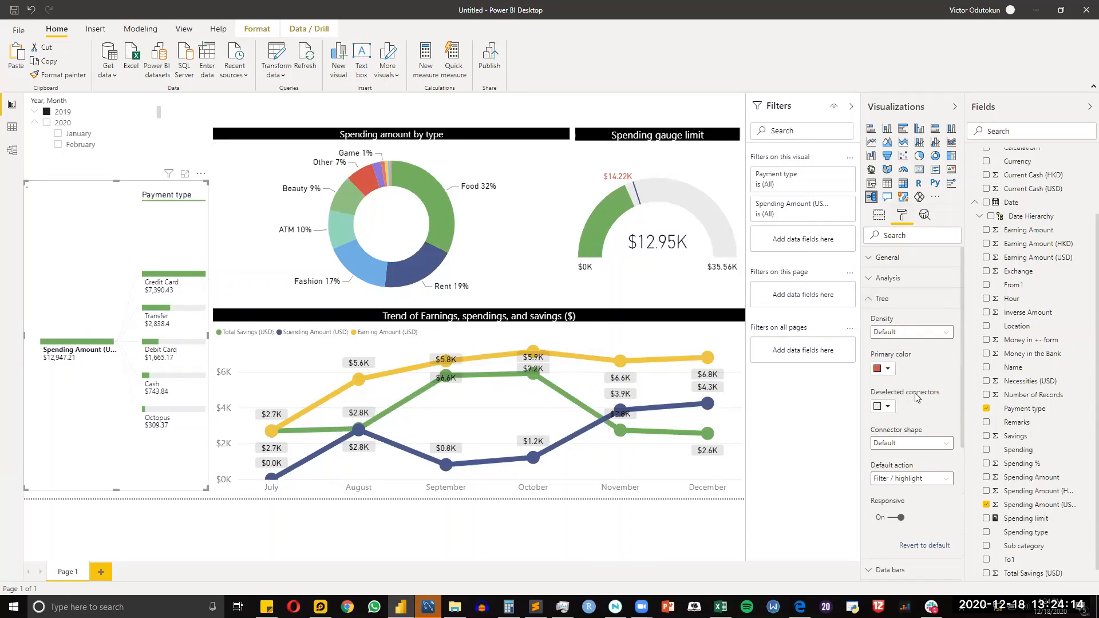
left_click(887, 406)
left_click(879, 435)
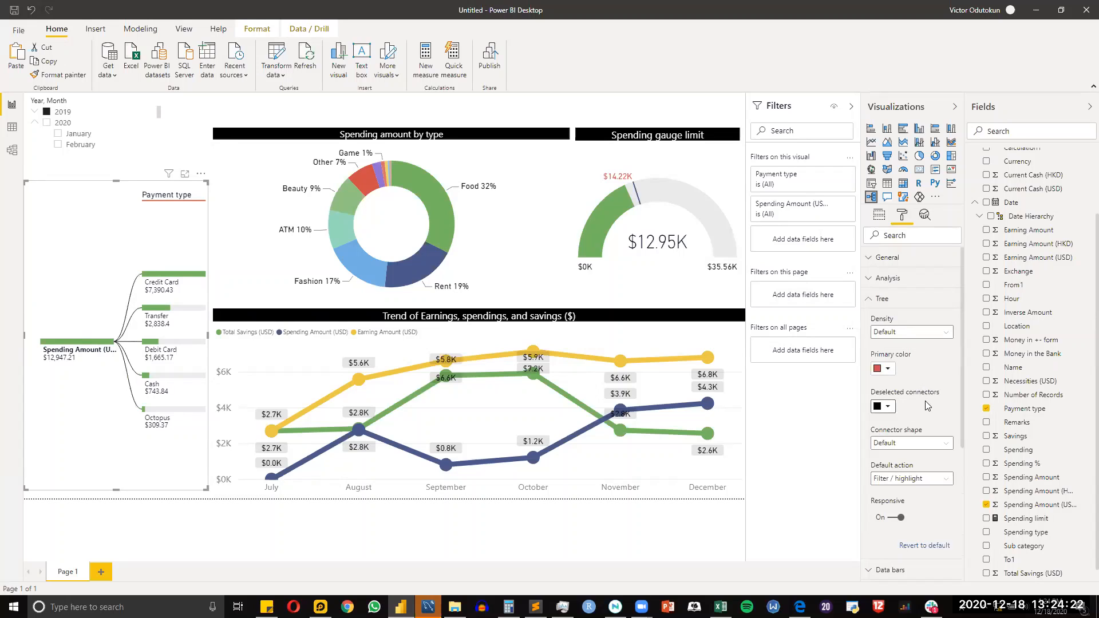
left_click(936, 444)
left_click(934, 469)
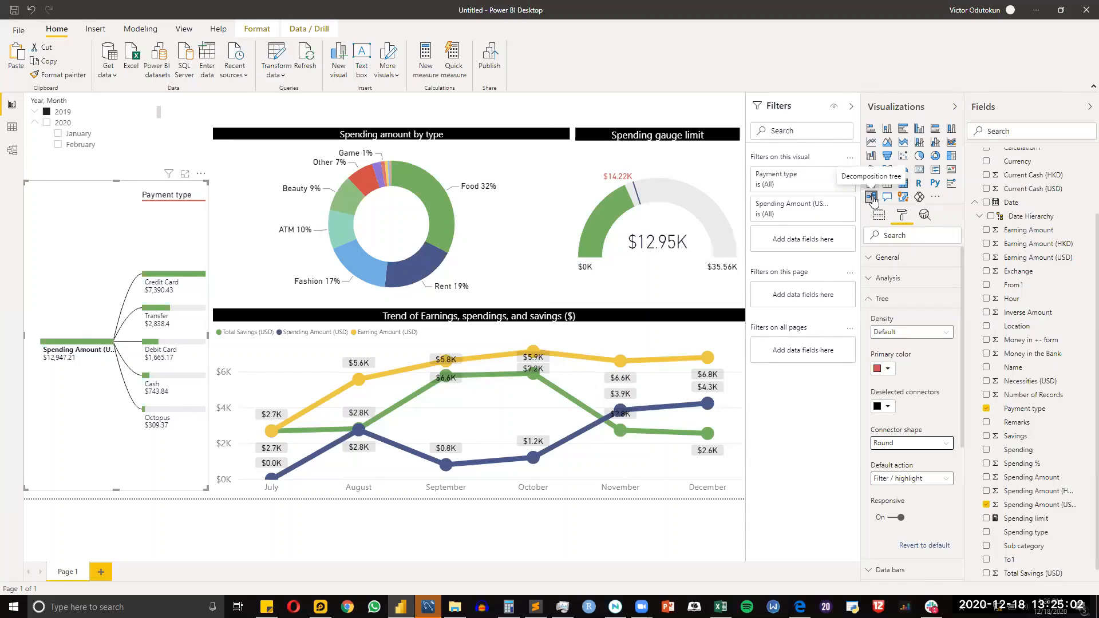
left_click(879, 214)
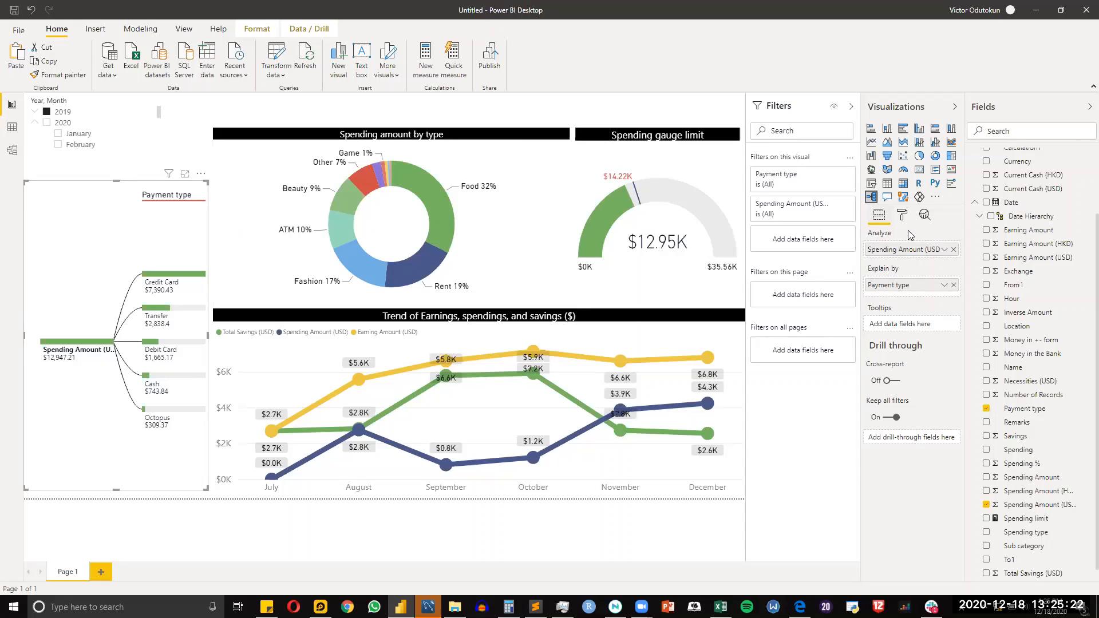
left_click(902, 214)
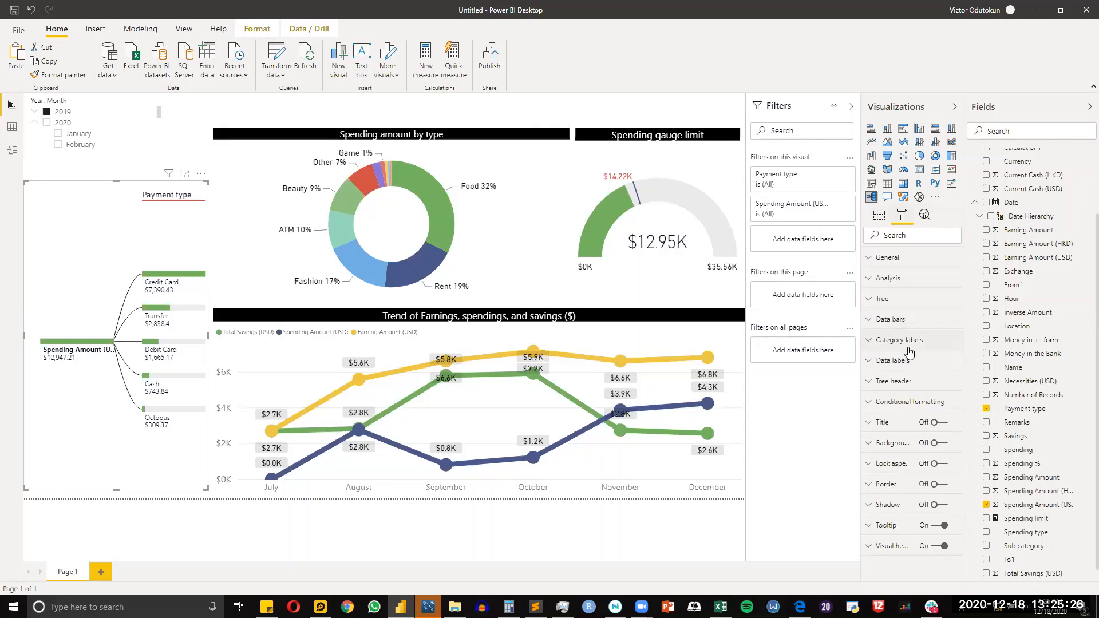
left_click(925, 384)
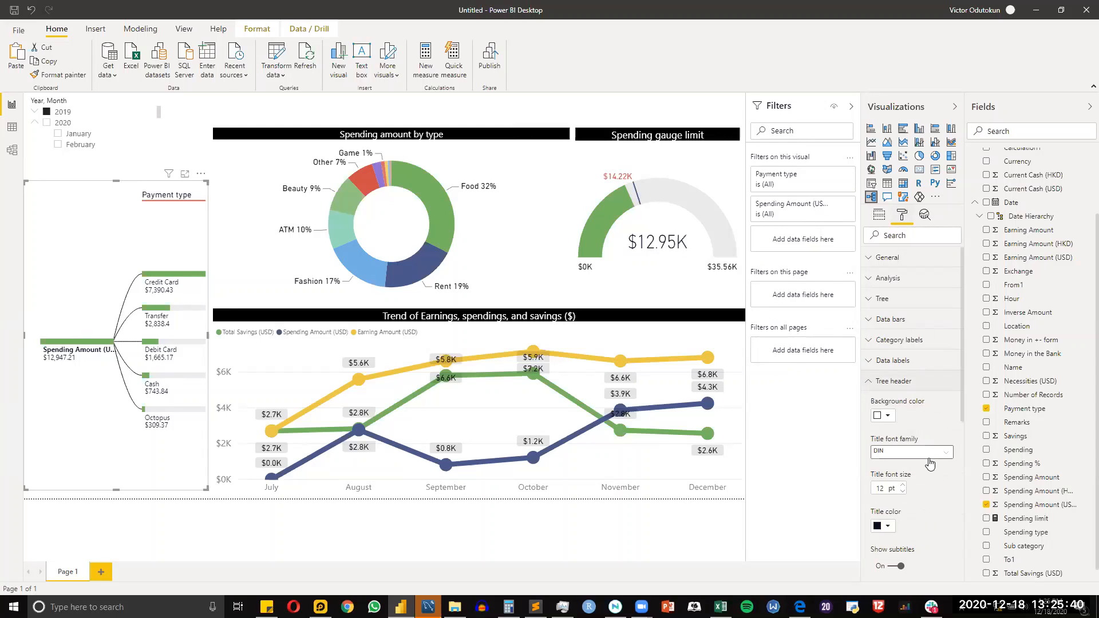
scroll(932, 464, "down", 5)
scroll(932, 464, "up", 5)
left_click(900, 381)
Step: Move the Year, Month slicer slightly down and inward above the decomposition tree, and compare the layout with the reference PDF
left_click_drag(136, 141, 159, 154)
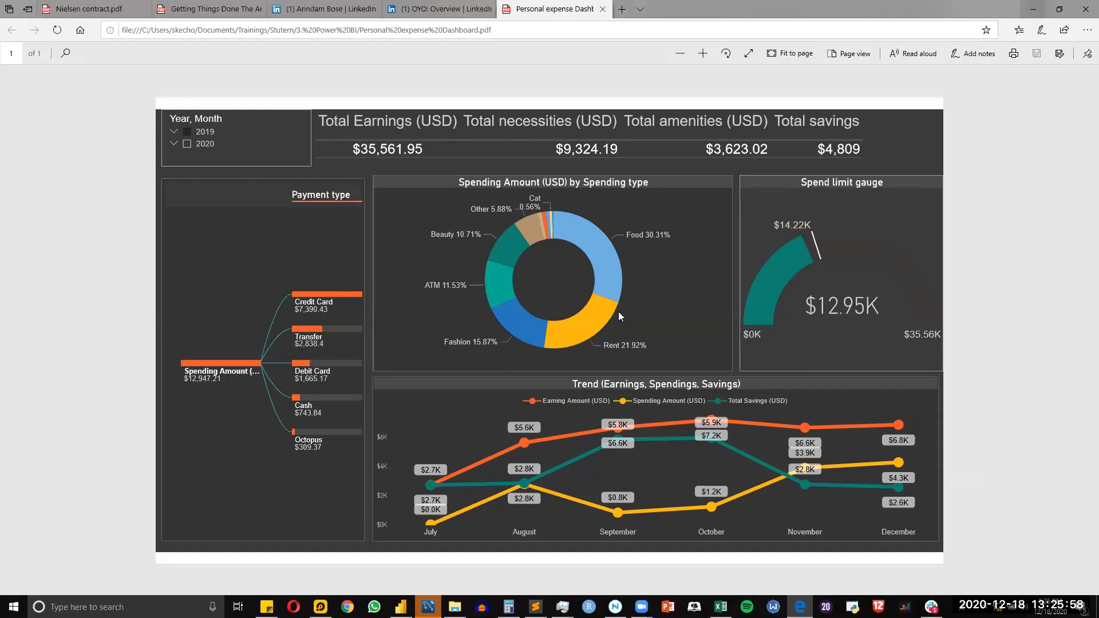
key("alt+Tab")
Step: Set the trend line chart's legend position to Top Center
left_click(672, 318)
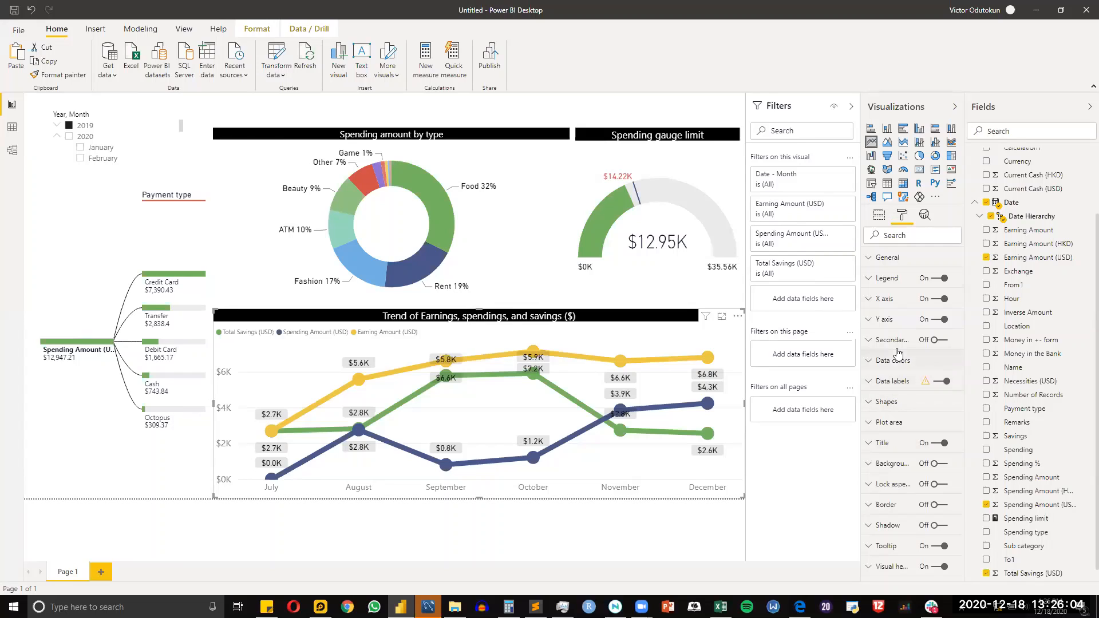
left_click(886, 278)
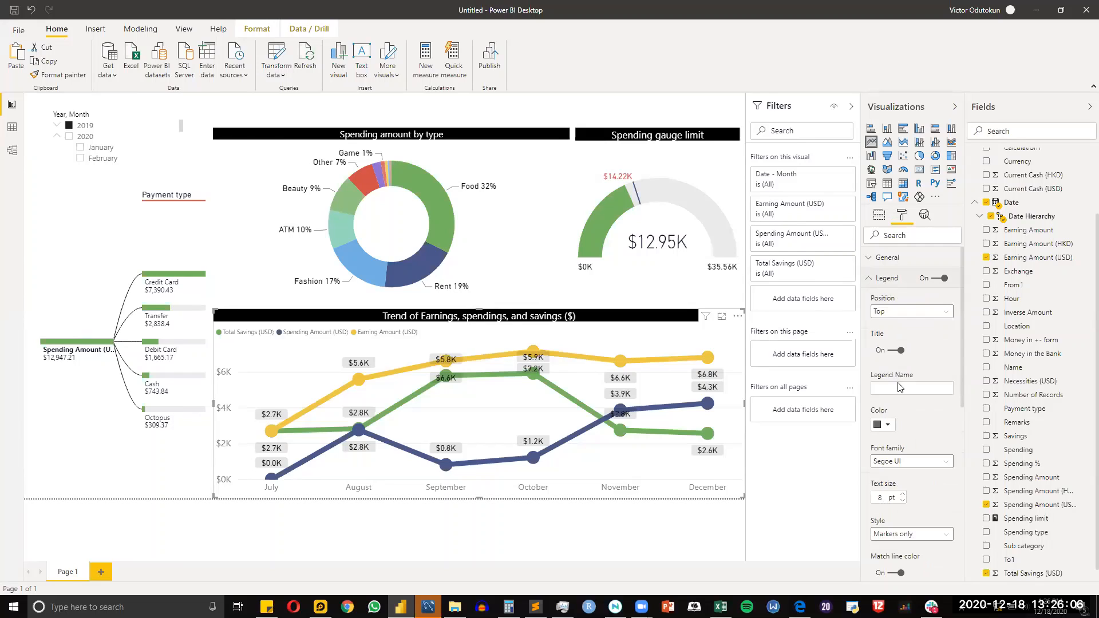
left_click(918, 314)
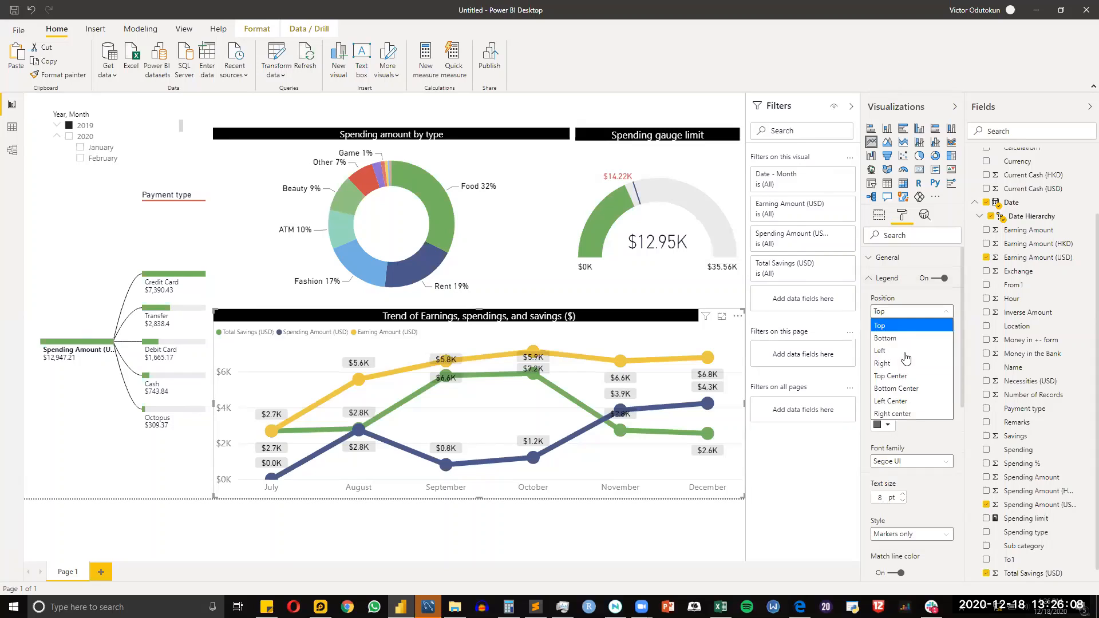
left_click(907, 375)
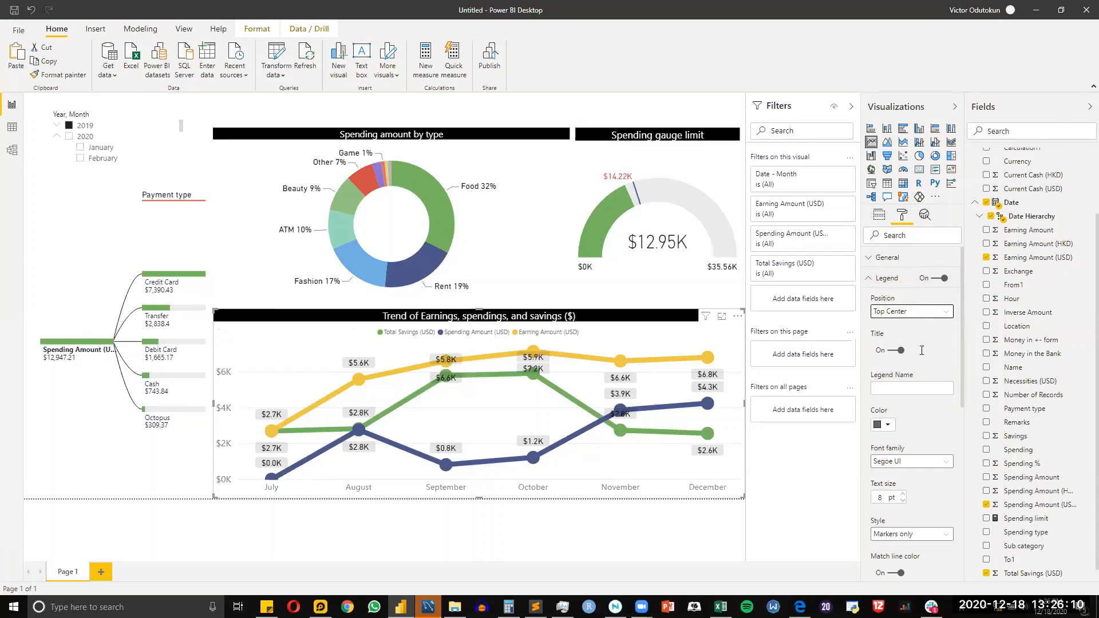
Step: Set the trend chart's legend style to Line and markers, leaving Match line color on
scroll(930, 430, "down", 5)
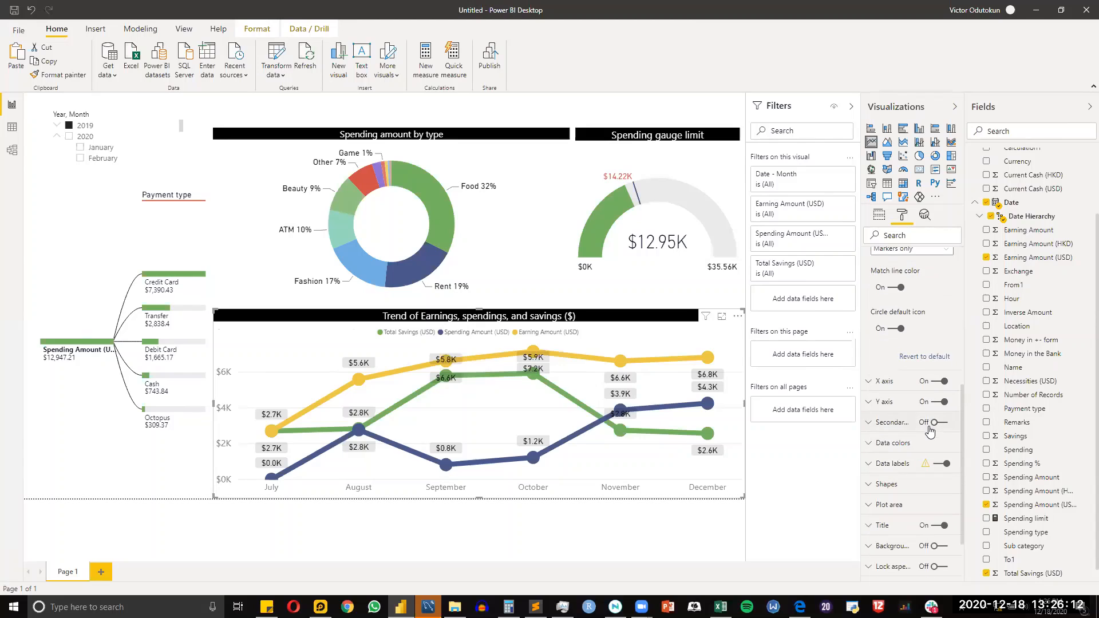
left_click(896, 289)
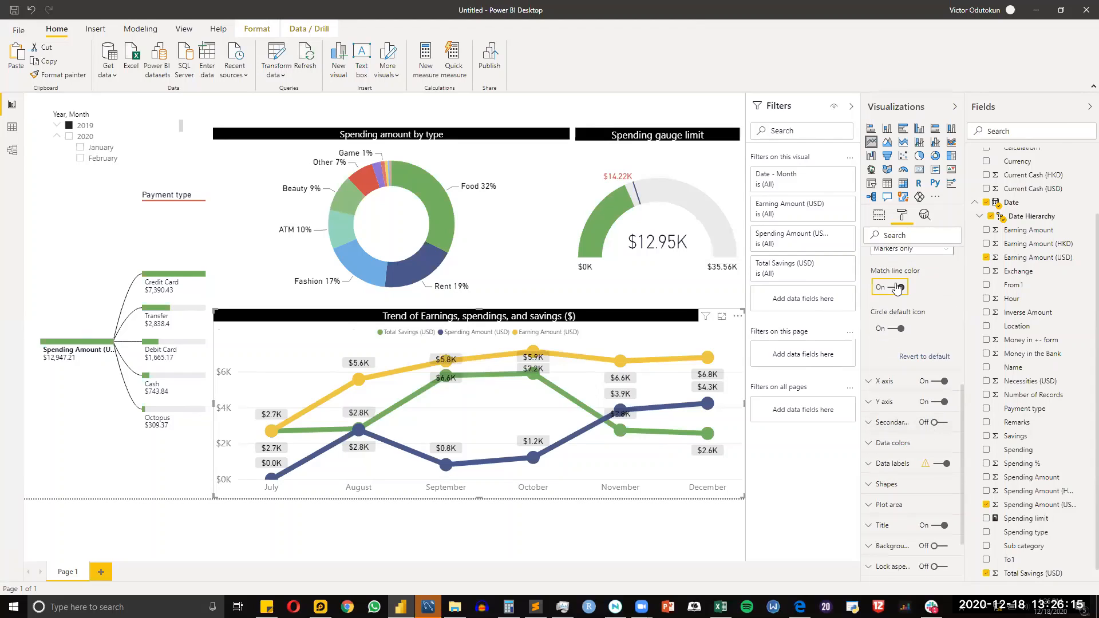
left_click(896, 289)
scroll(912, 318, "up", 5)
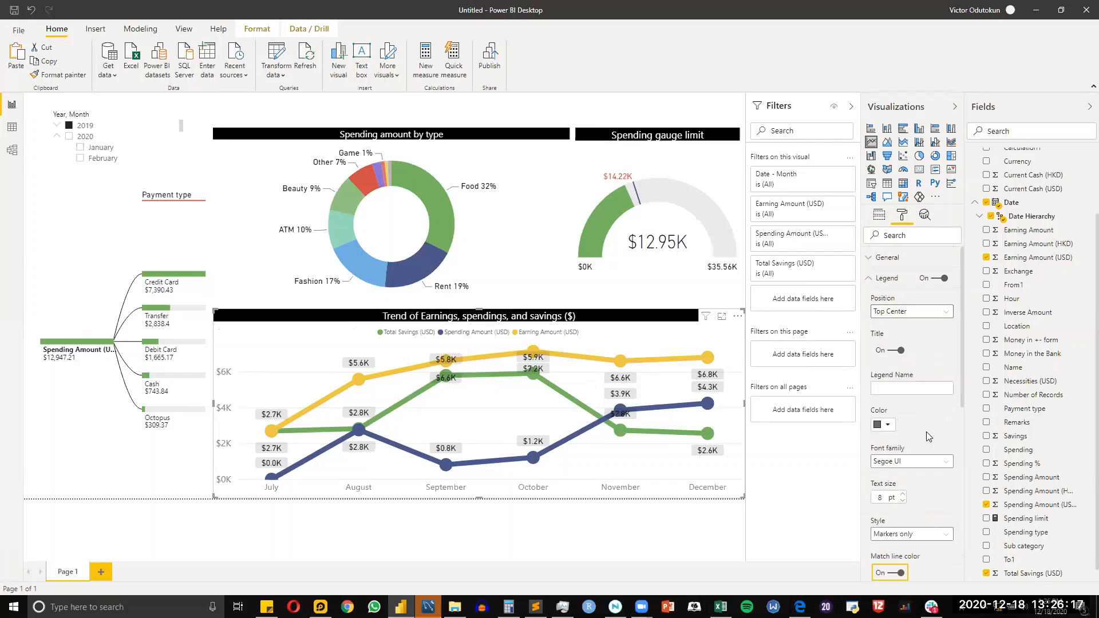
left_click(922, 537)
left_click(914, 563)
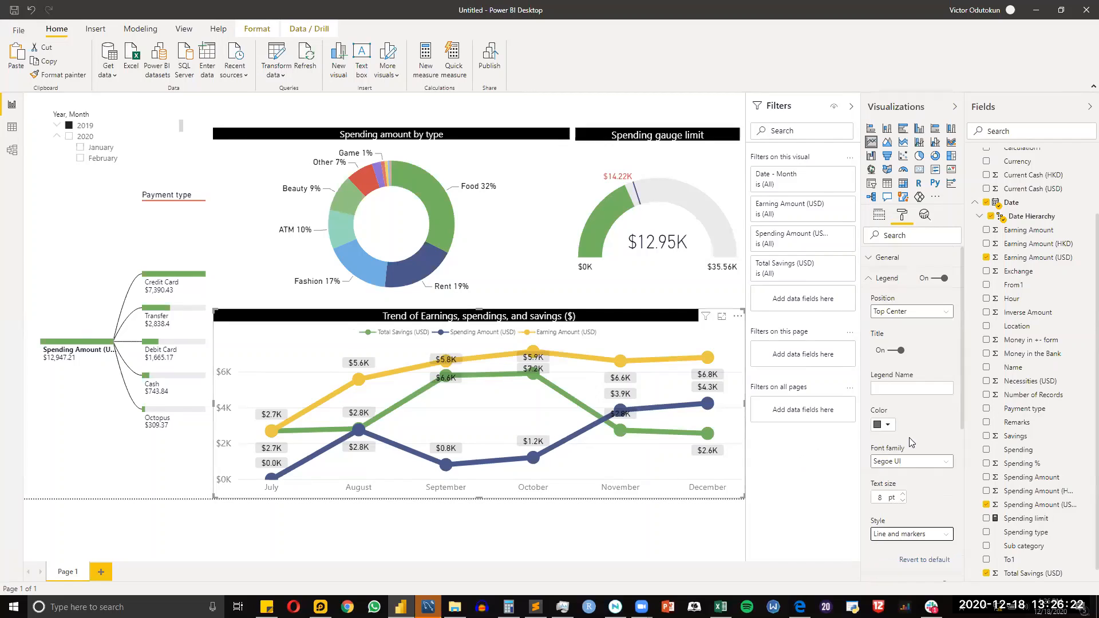
Step: Color the trend chart's legend text black and set its text size to 9 pt
left_click(885, 424)
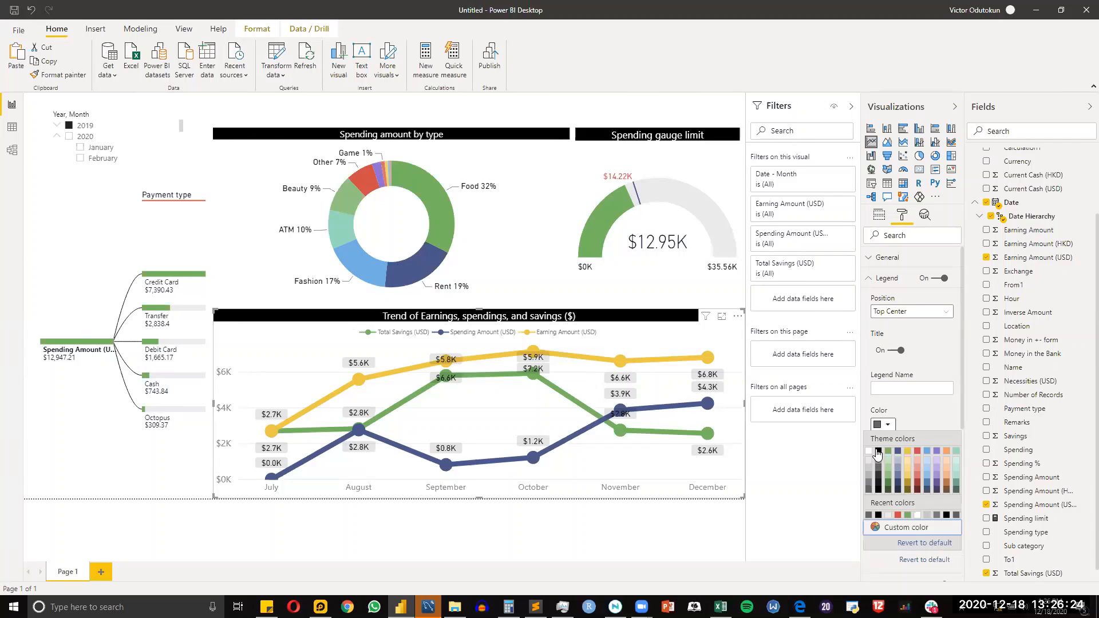
left_click(879, 453)
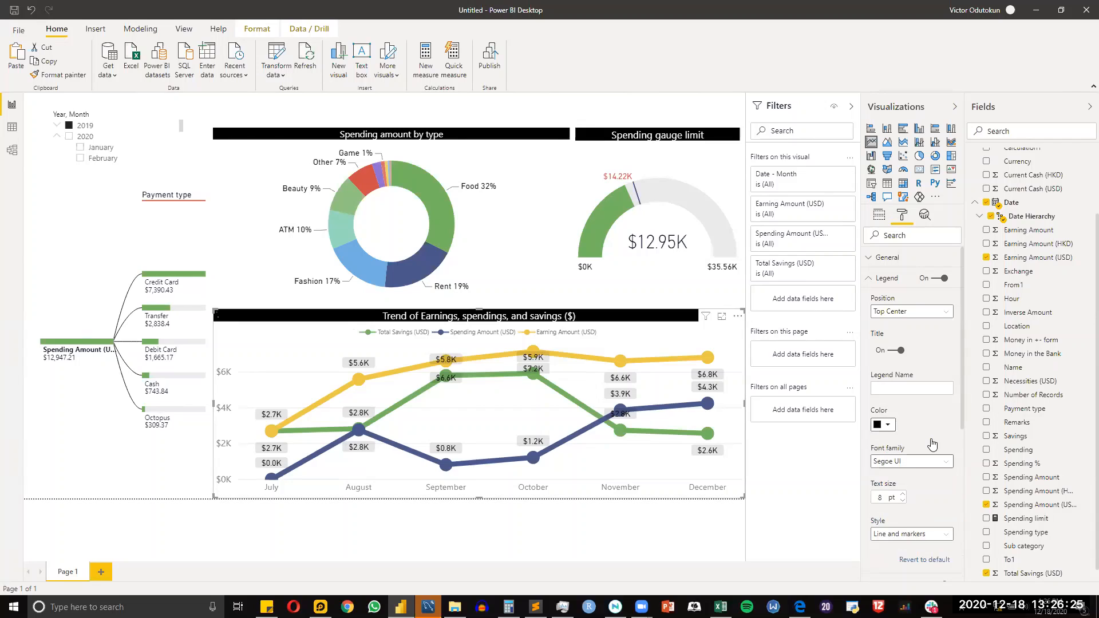
left_click(902, 495)
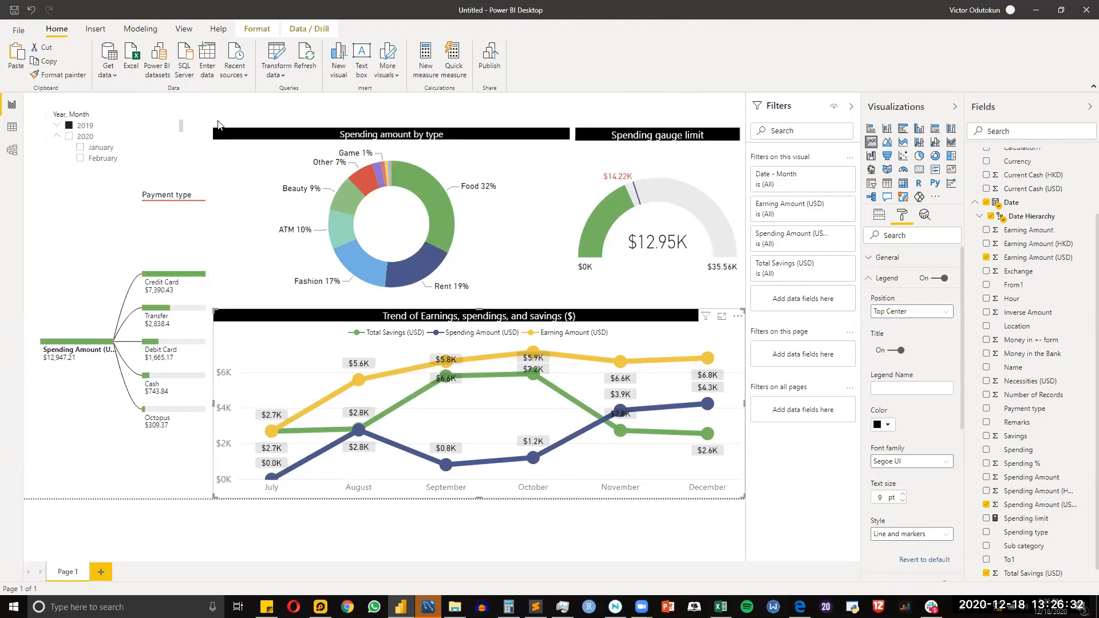
left_click(256, 118)
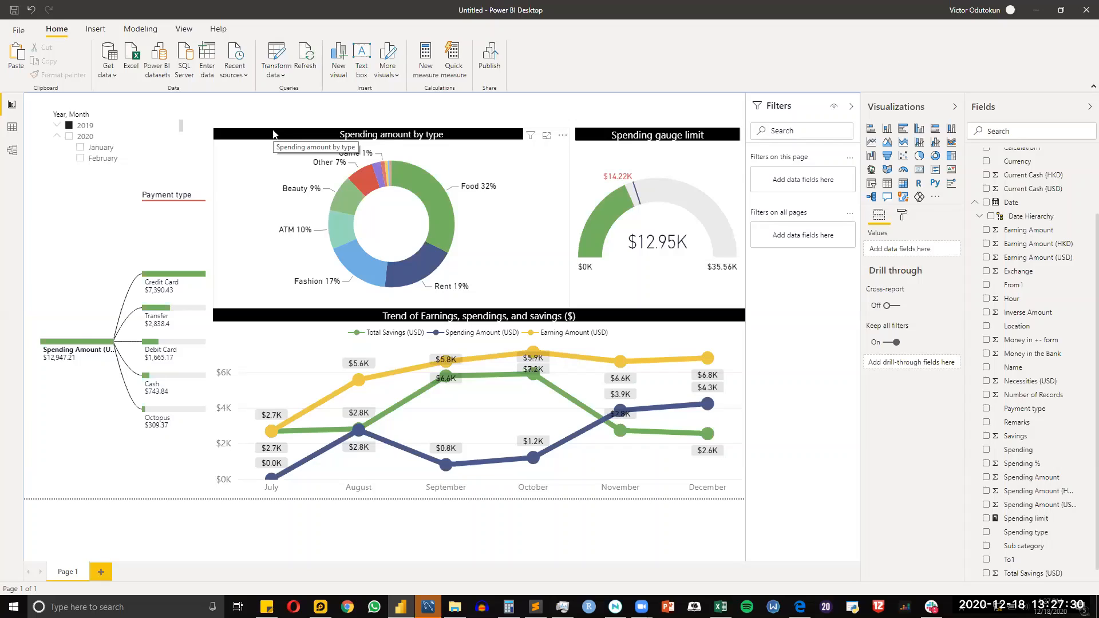
Step: Open the report's file commands and view the available export options, including Power BI template and PDF
left_click(19, 29)
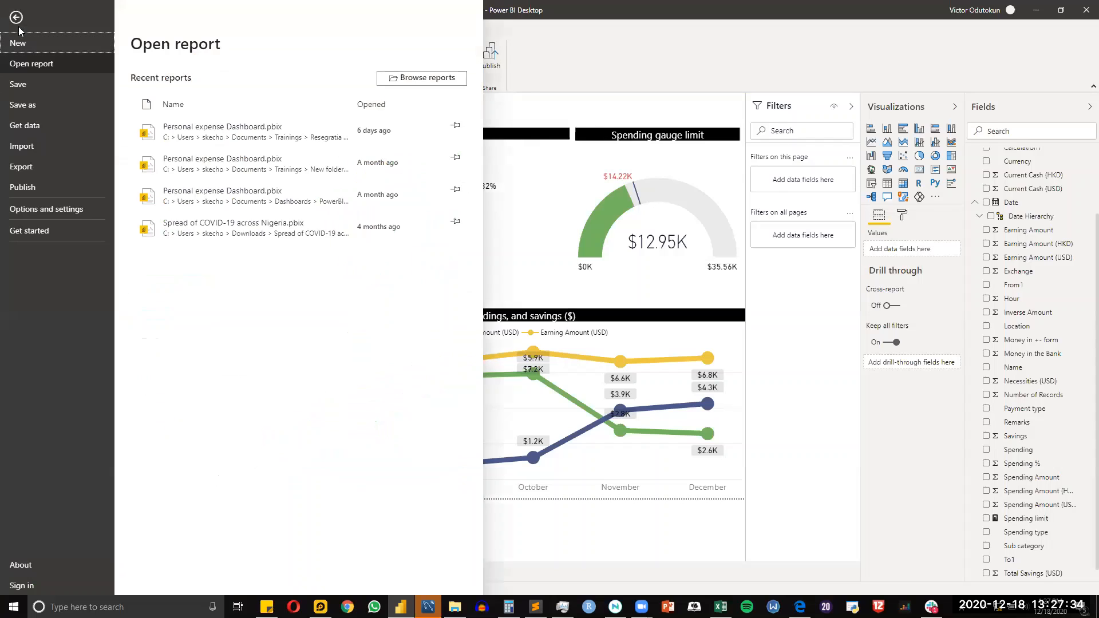
left_click(678, 107)
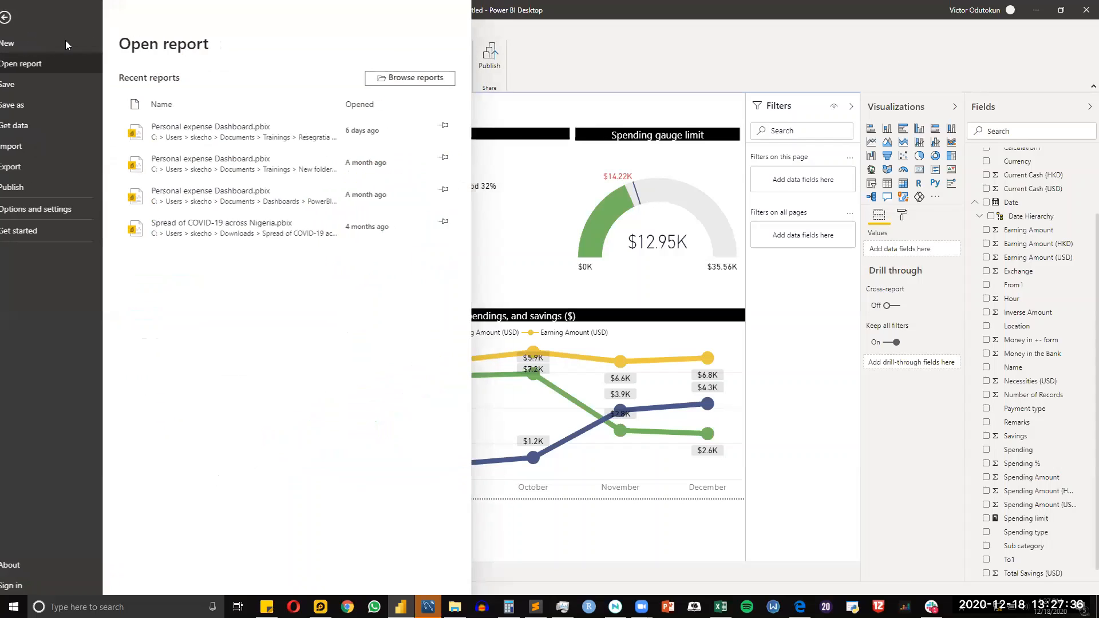
left_click(15, 31)
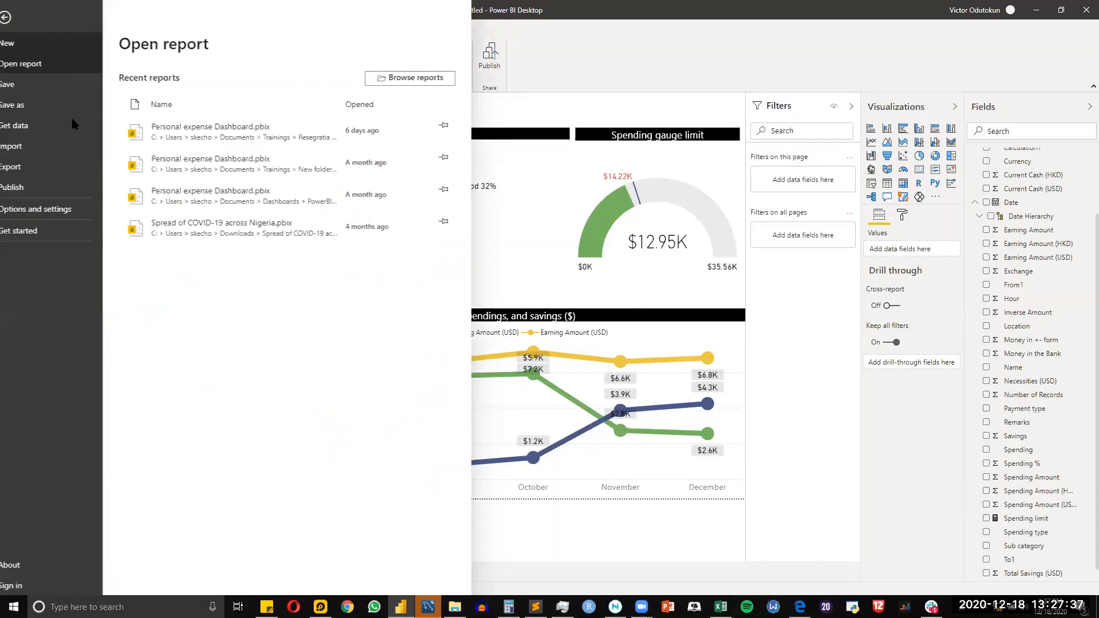
left_click(66, 168)
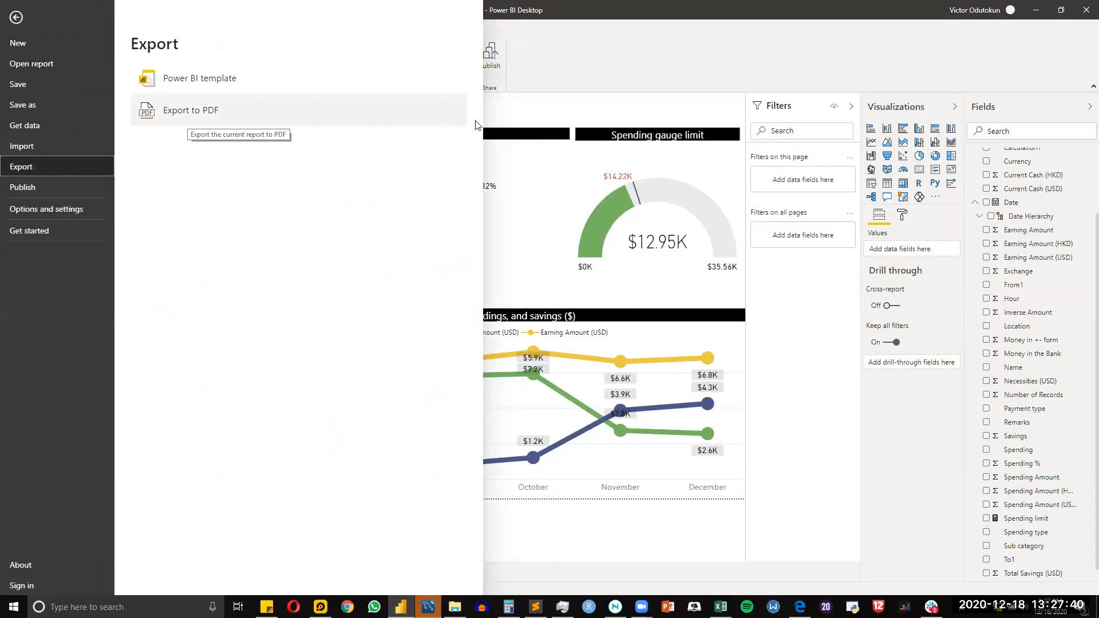
Step: Start publishing the report to Power BI and choose to save the changes first
left_click(46, 184)
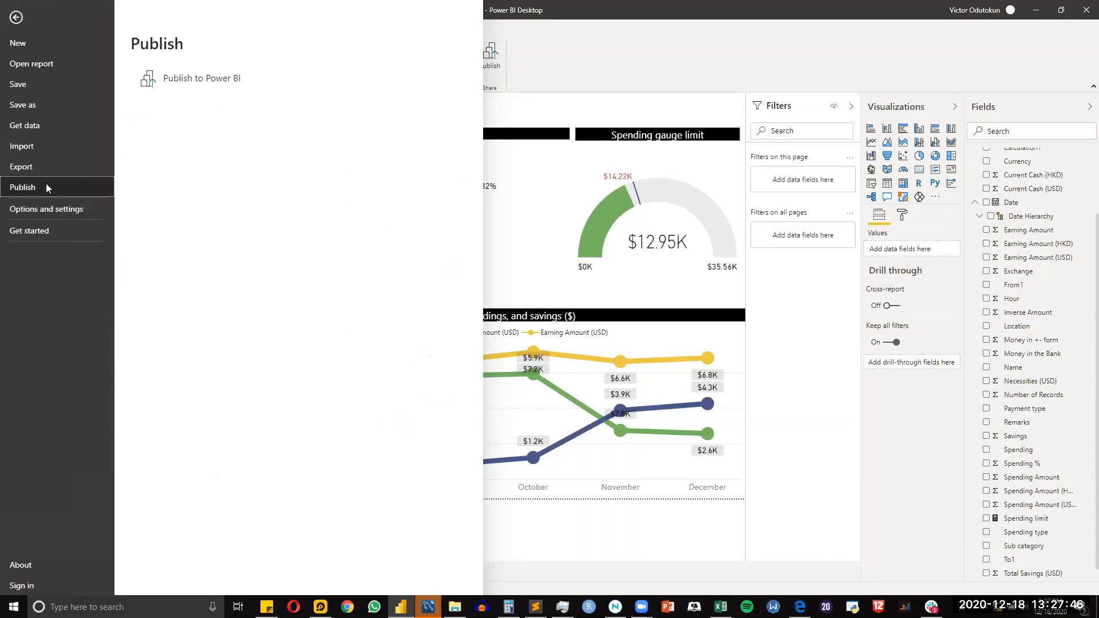
left_click(183, 78)
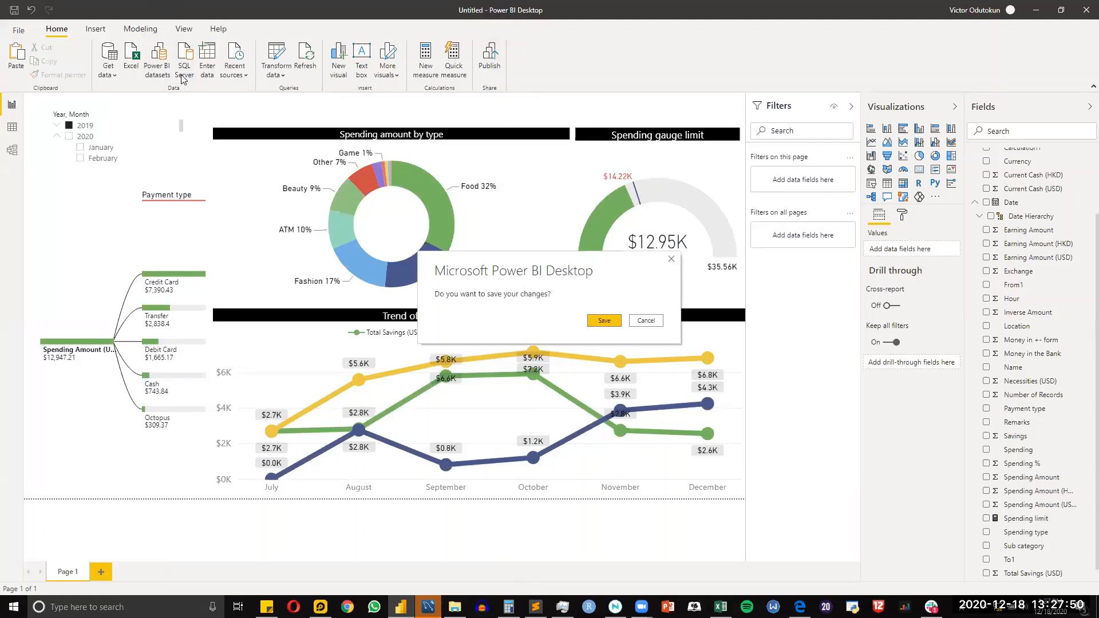
left_click(604, 320)
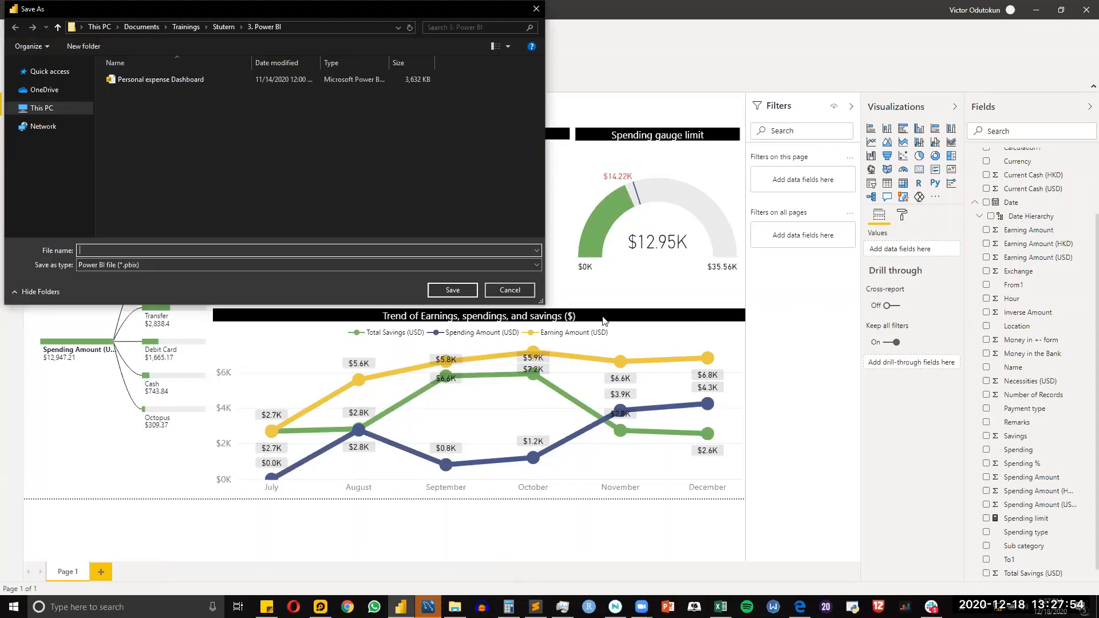
Step: Save the report as a Power BI file named Personal expense Dashboard_2 in the 3. Power BI folder
left_click(439, 262)
left_click(438, 263)
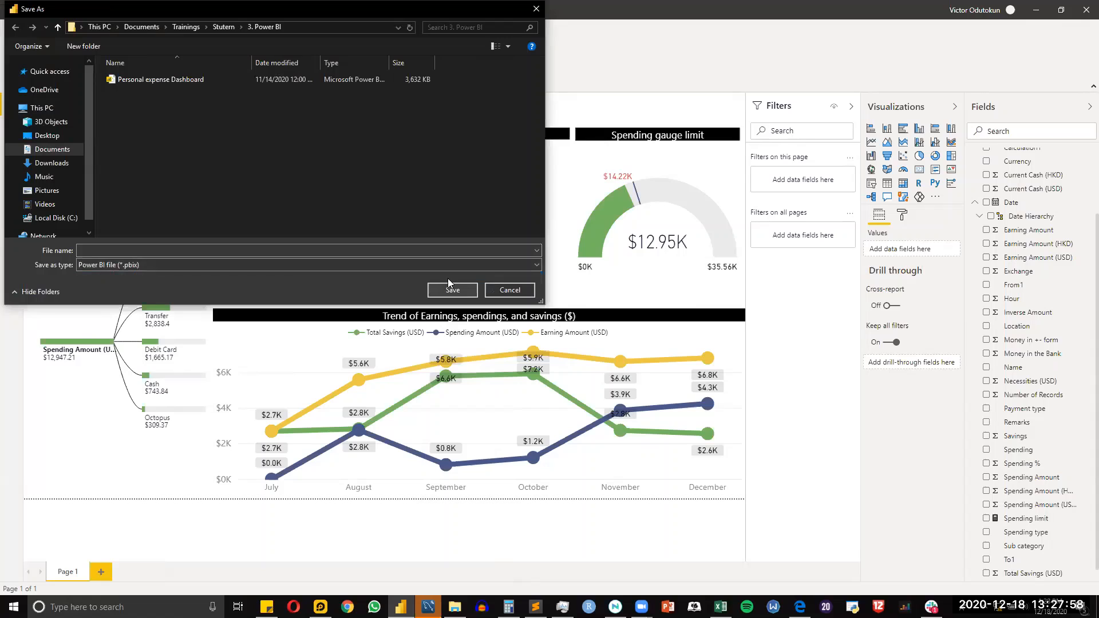
left_click(235, 78)
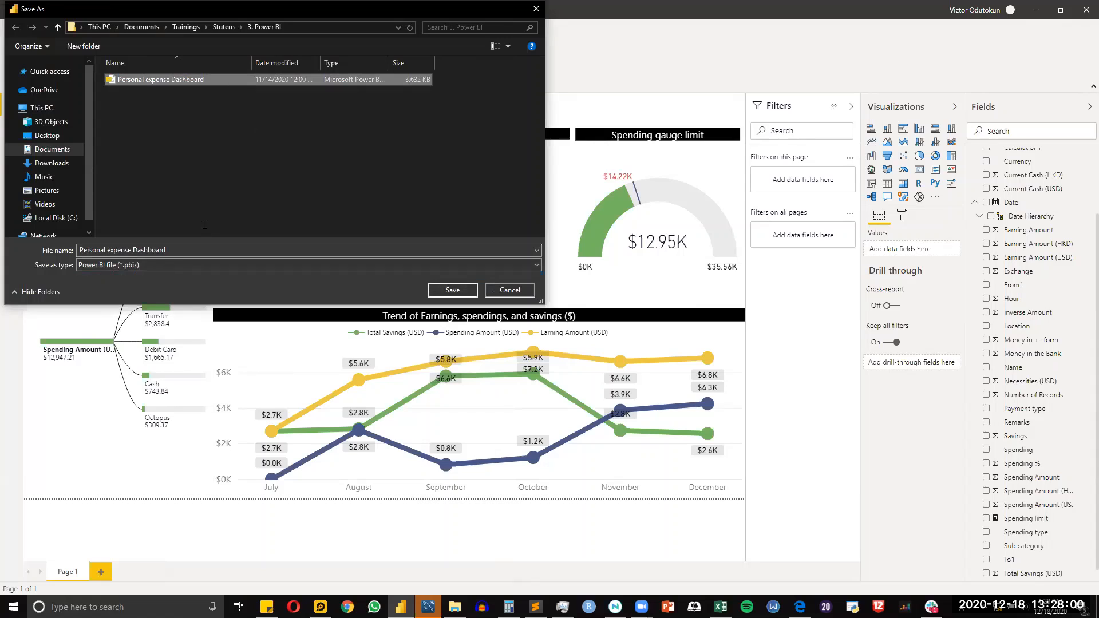
left_click(201, 250)
double_click(202, 250)
left_click(201, 250)
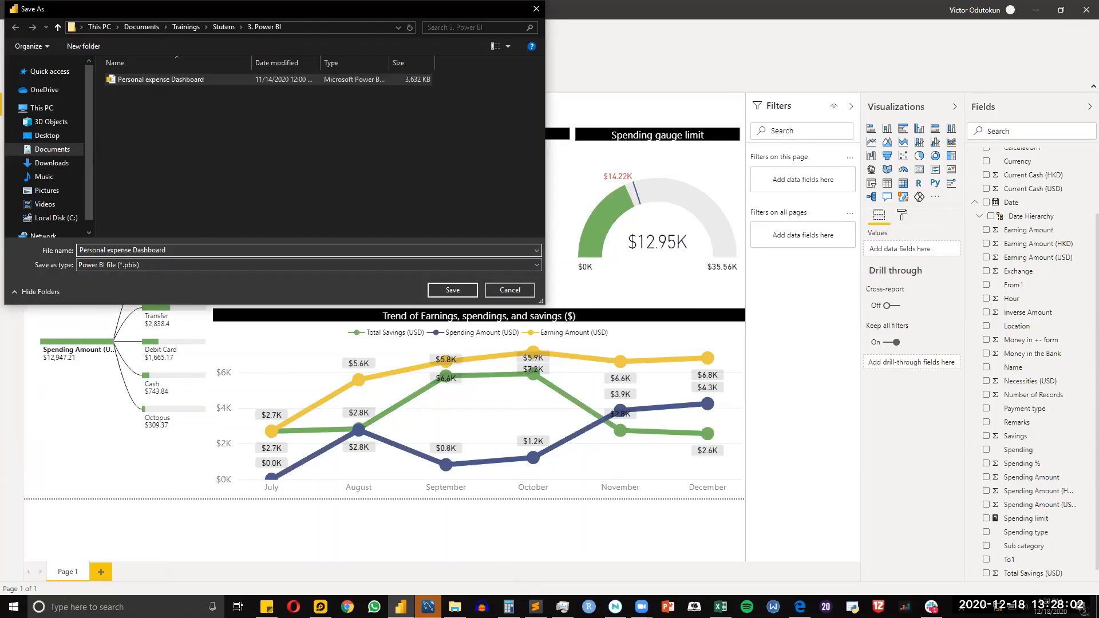
type("_2")
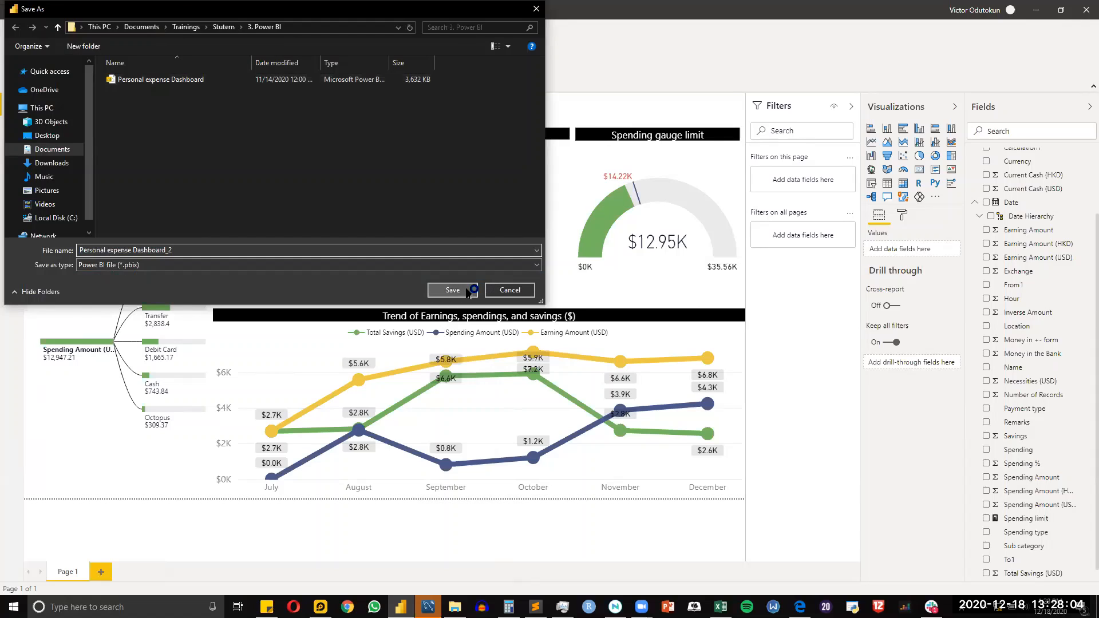
left_click(487, 291)
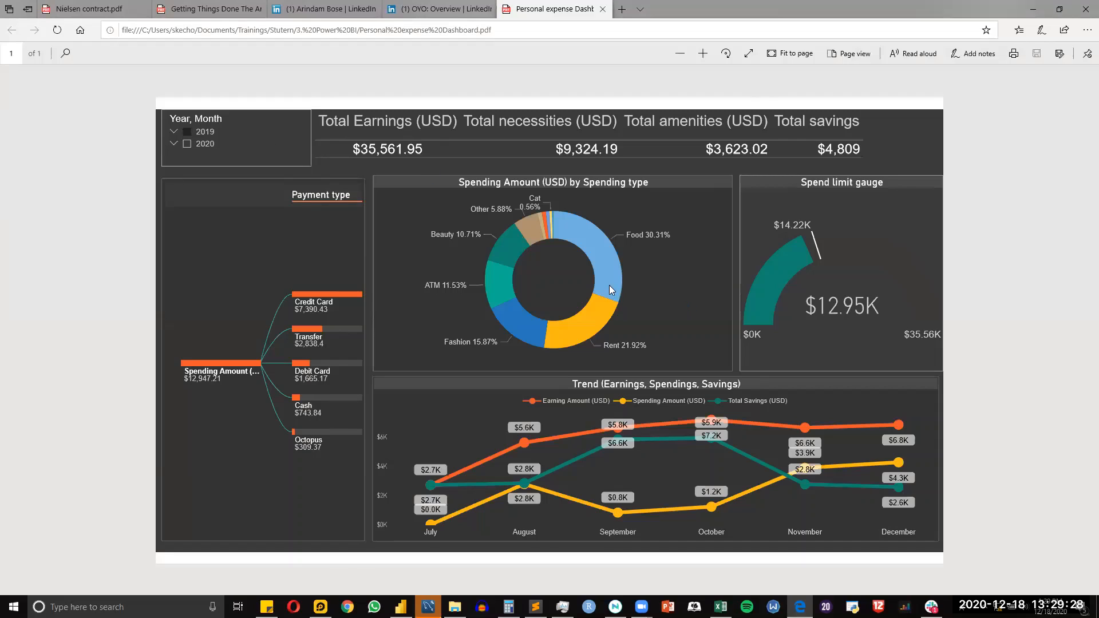
Step: Review the reference PDF dashboard against the report, and cancel publishing to Power BI without choosing a workspace
key("alt+Tab")
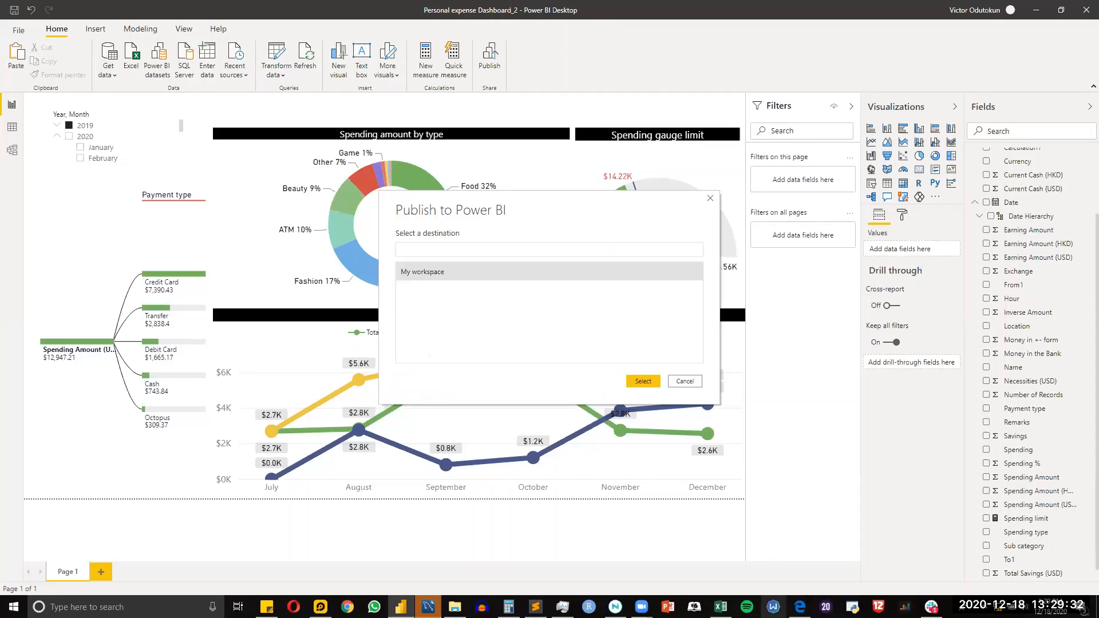
key("alt+Tab")
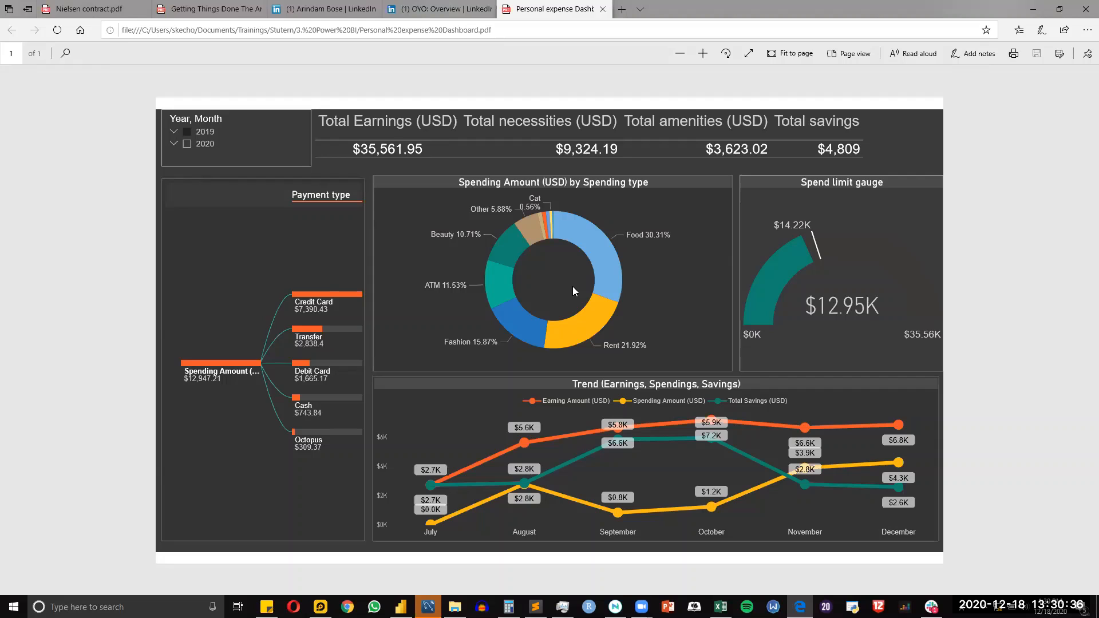
left_click(1033, 9)
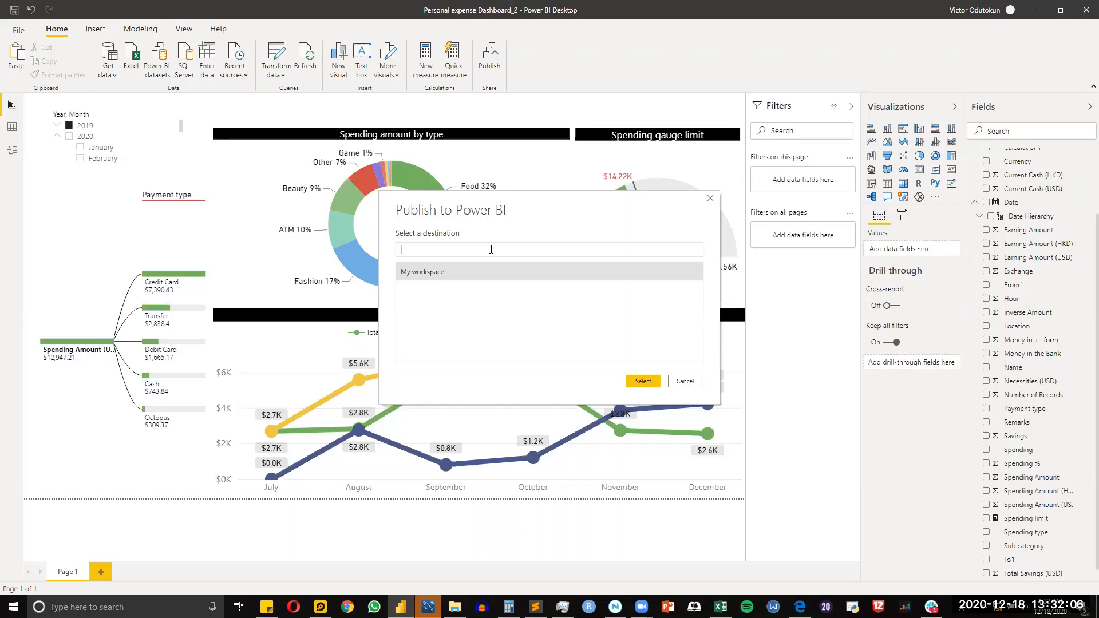
left_click(686, 382)
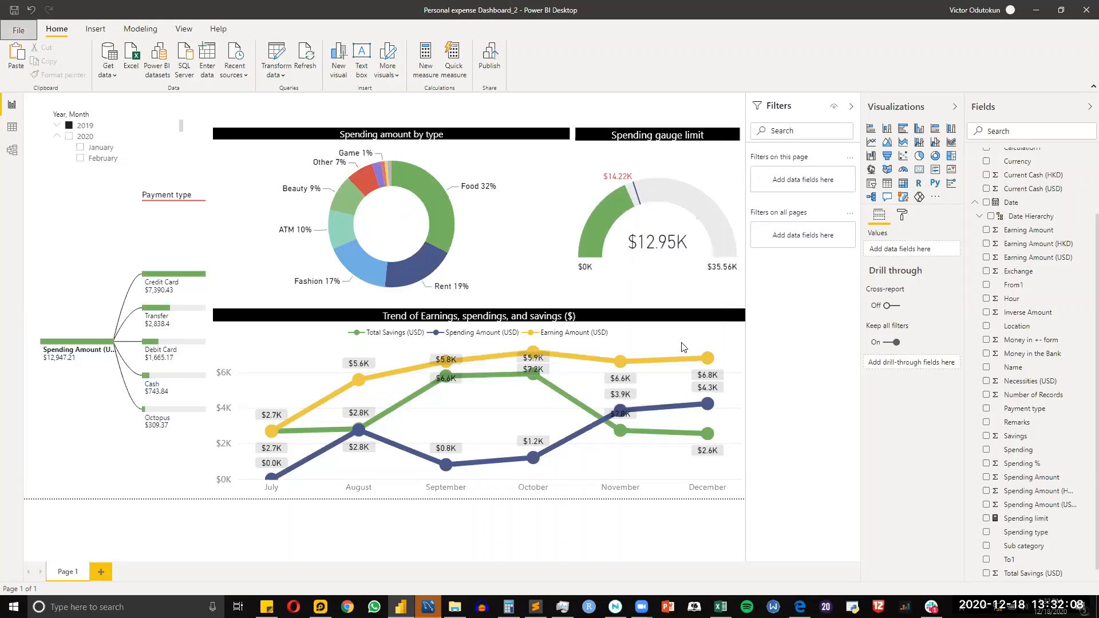